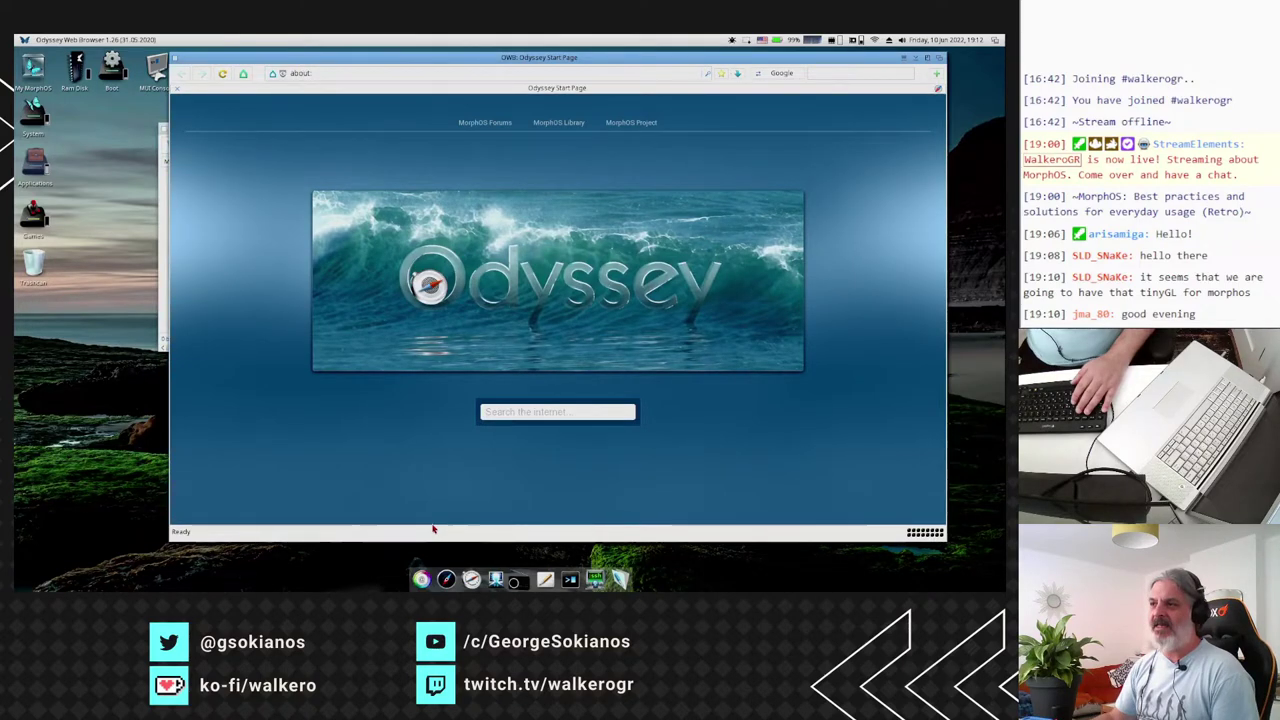
Open the amigaartwork.com website.
{"action": "left_click", "coordinate": [372, 78]}
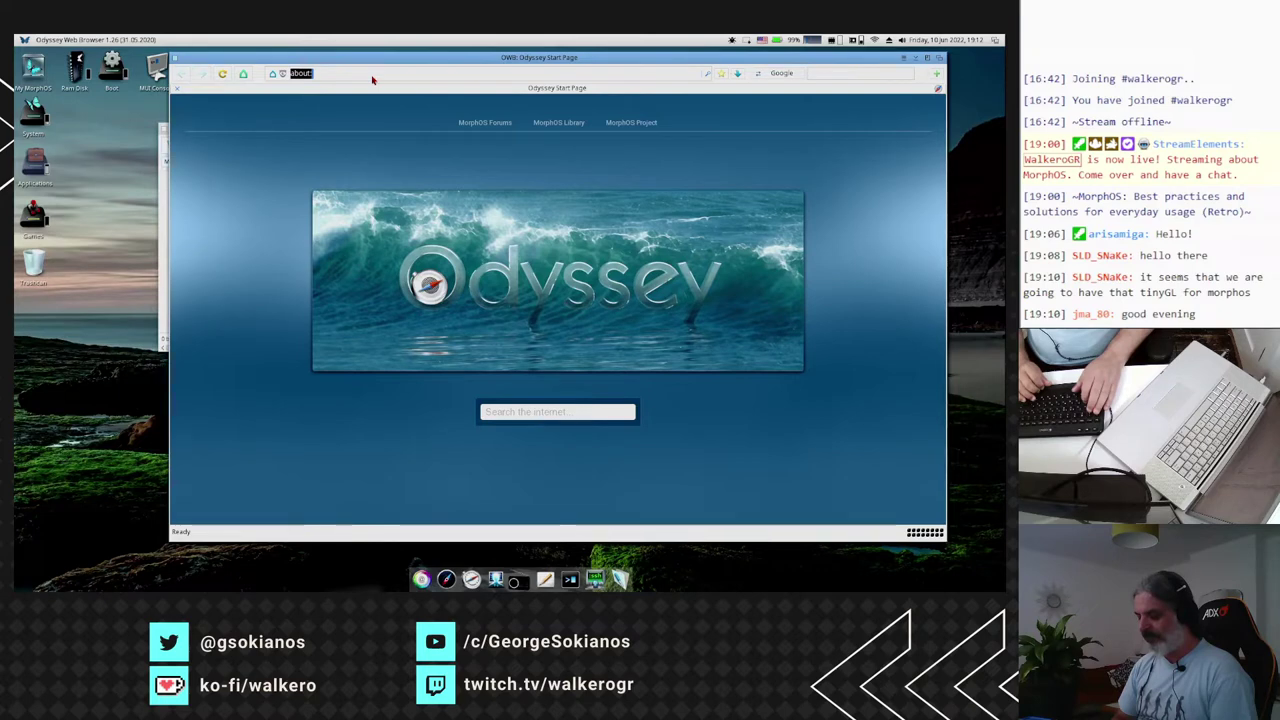
{"action": "type", "text": "amigaart"}
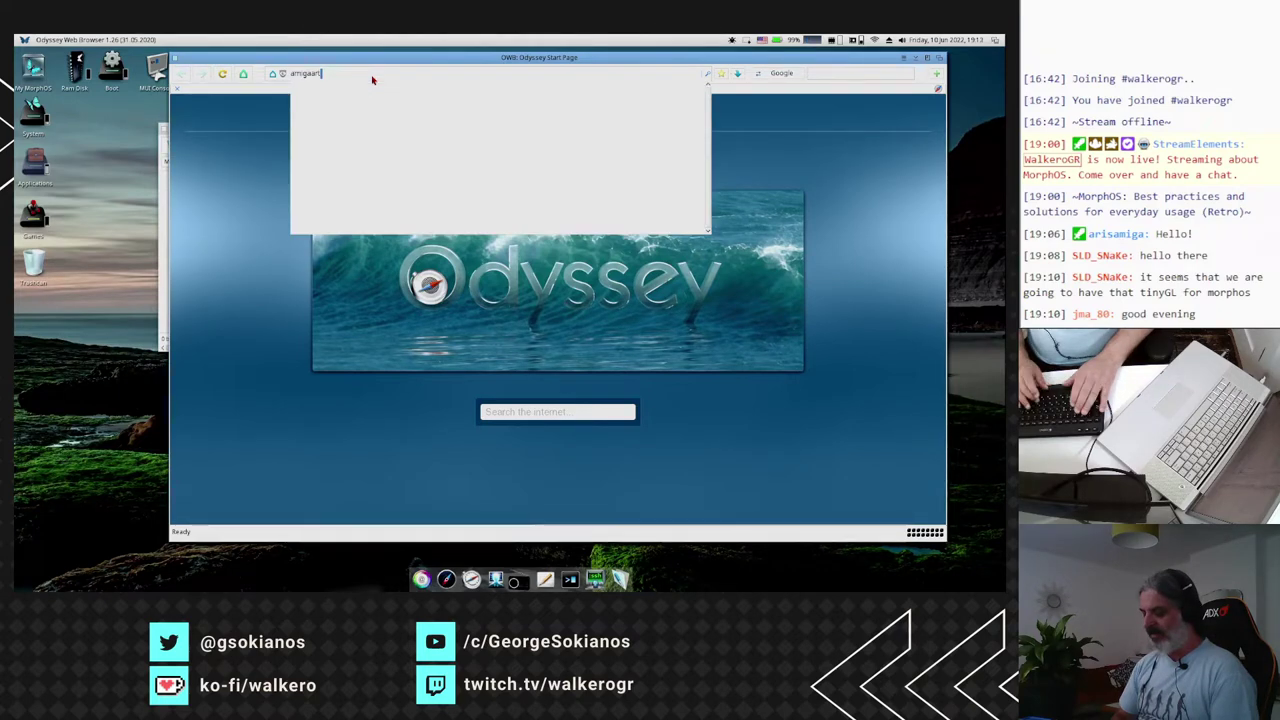
{"action": "type", "text": "work.com"}
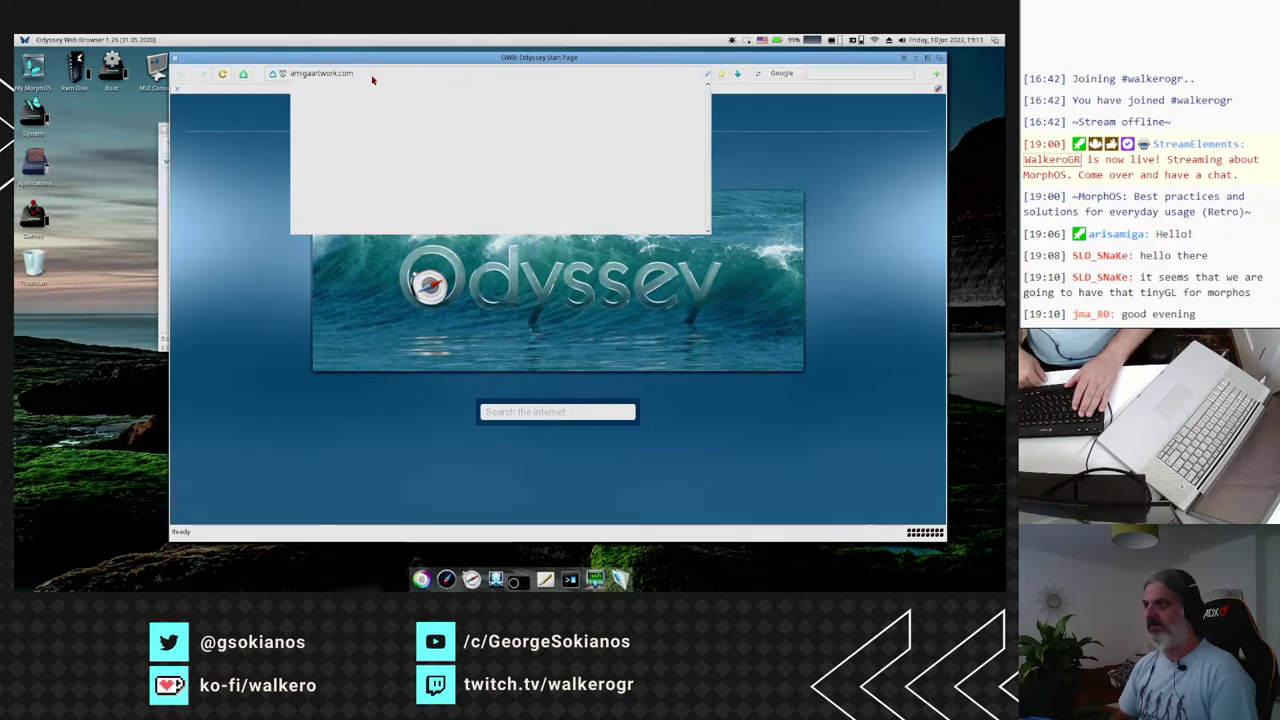
{"action": "key", "text": "Return"}
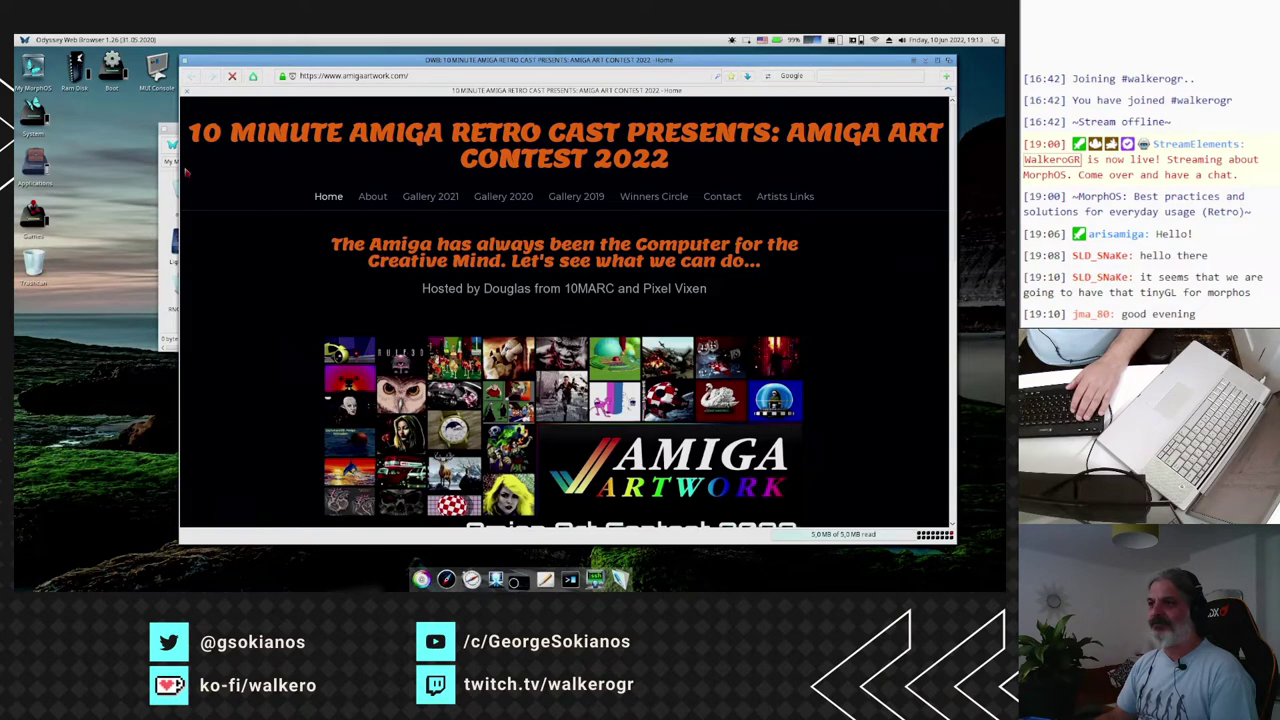
Move the Graphics drawer window partly out from behind the browser, and make the browser window active again.
{"action": "left_click", "coordinate": [166, 165]}
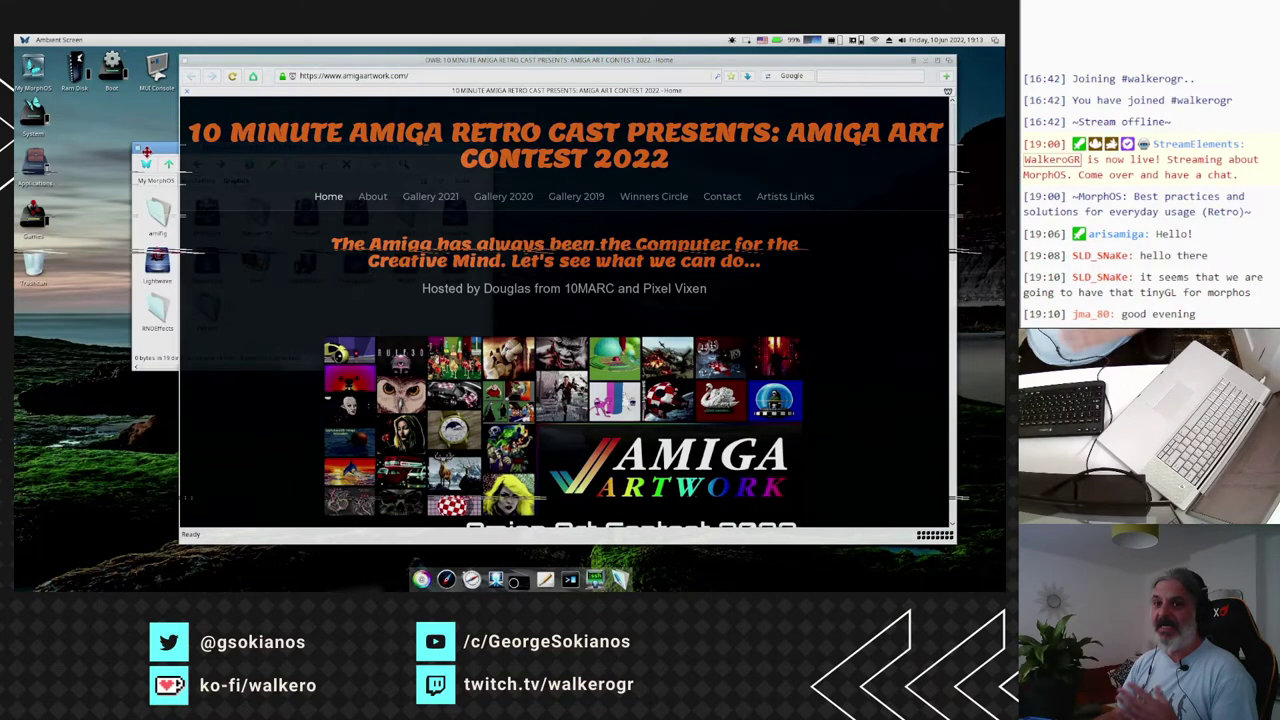
{"action": "left_click_drag", "start_coordinate": [146, 152], "coordinate": [50, 187]}
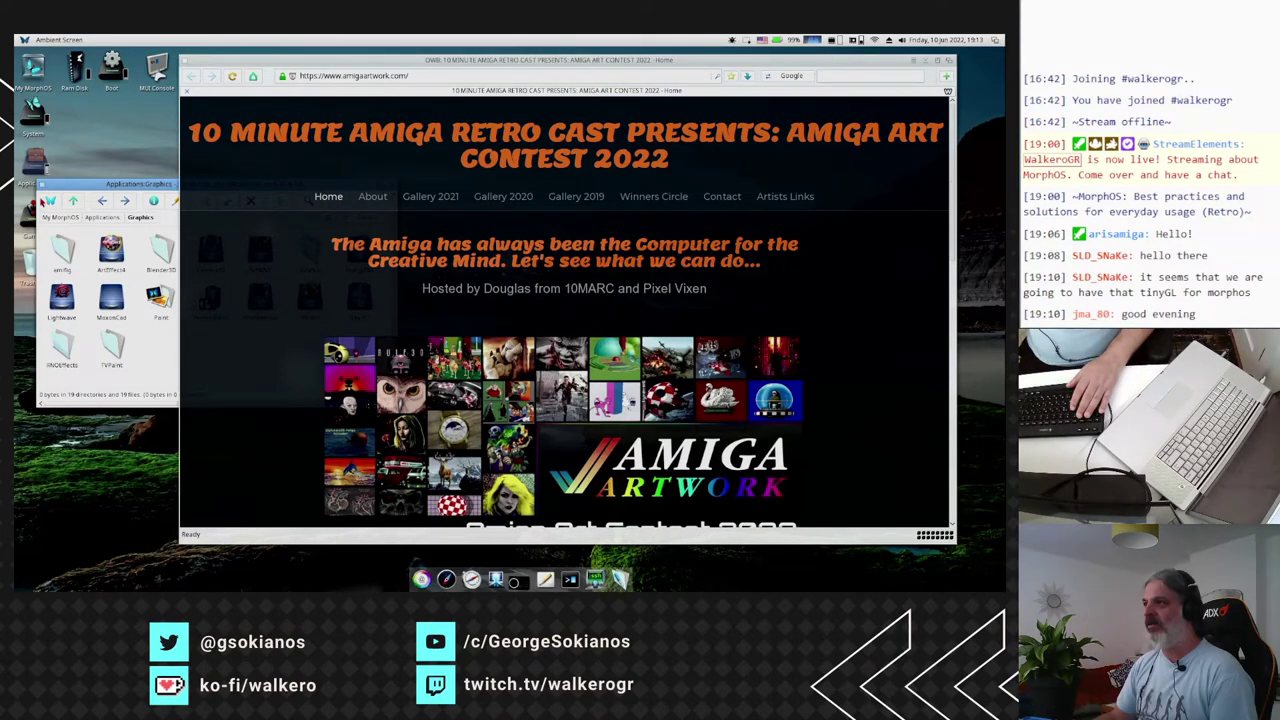
{"action": "left_click", "coordinate": [241, 364]}
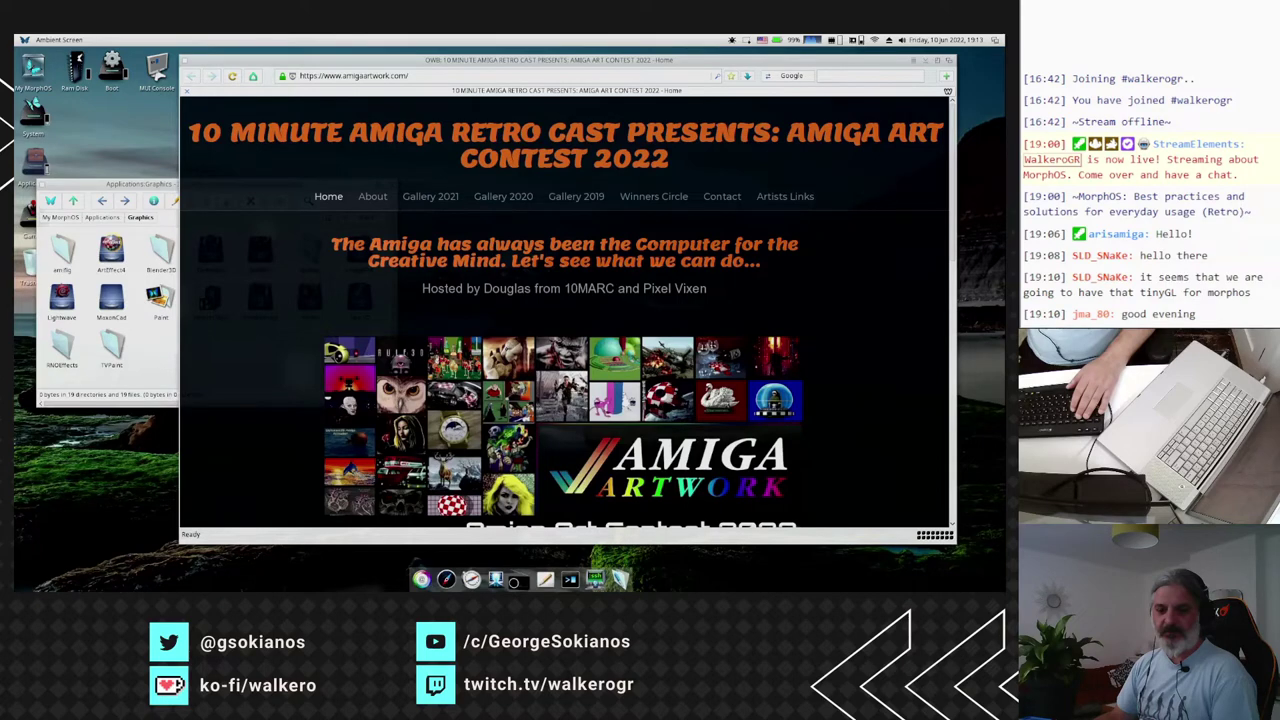
{"action": "left_click", "coordinate": [394, 187]}
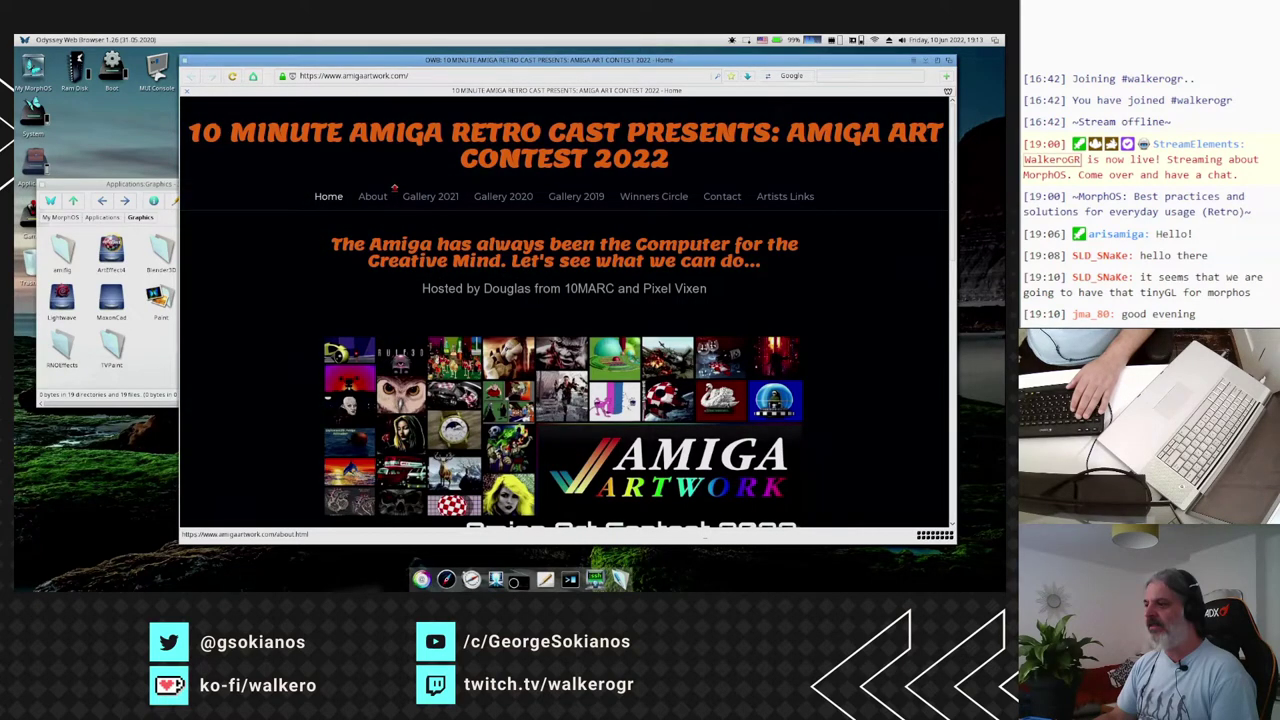
Look through the Amiga Art Contest 2022 home page down to its footer and return to its heading.
{"action": "scroll", "coordinate": [394, 187], "scroll_direction": "down", "scroll_amount": 2}
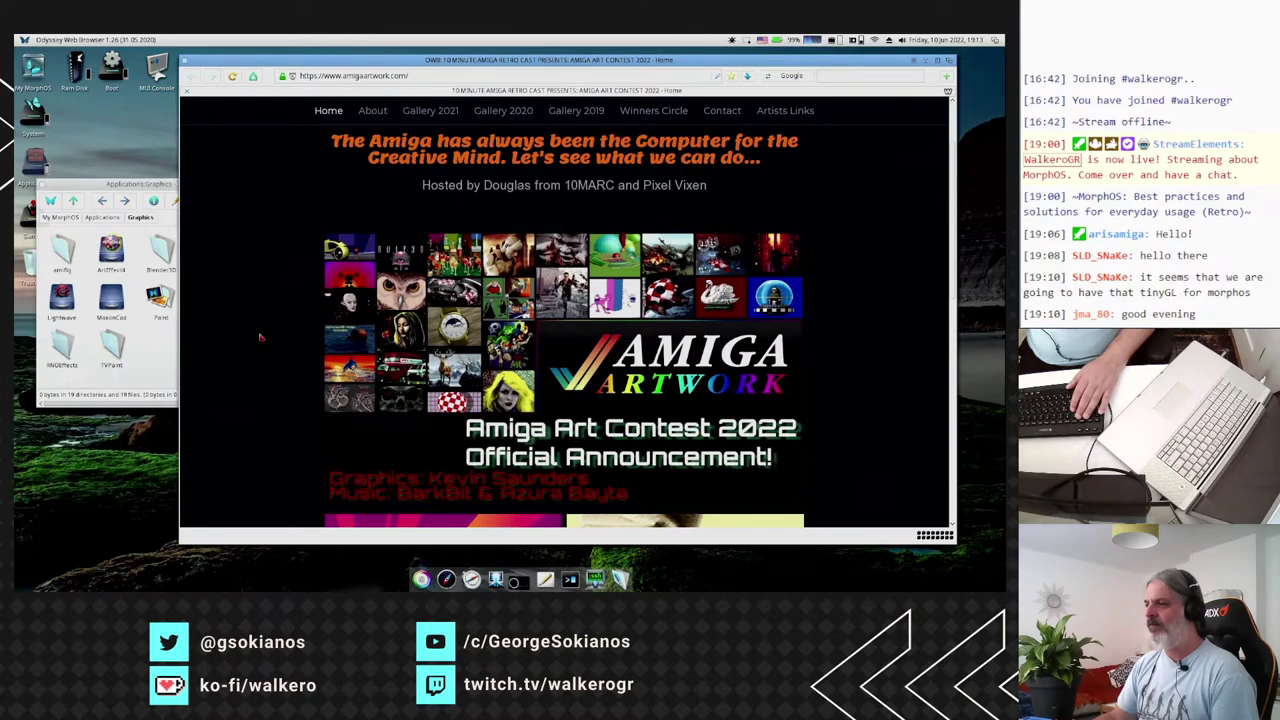
{"action": "scroll", "coordinate": [259, 337], "scroll_direction": "down", "scroll_amount": 1}
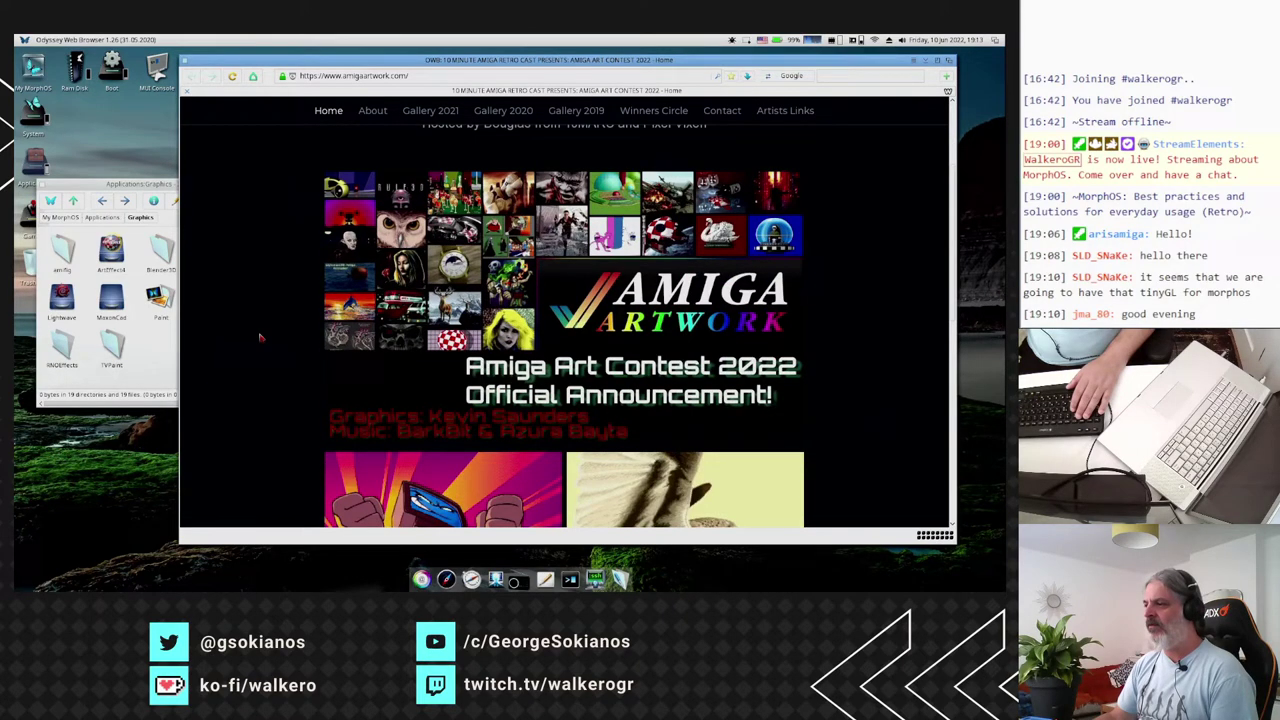
{"action": "scroll", "coordinate": [259, 337], "scroll_direction": "down", "scroll_amount": 5}
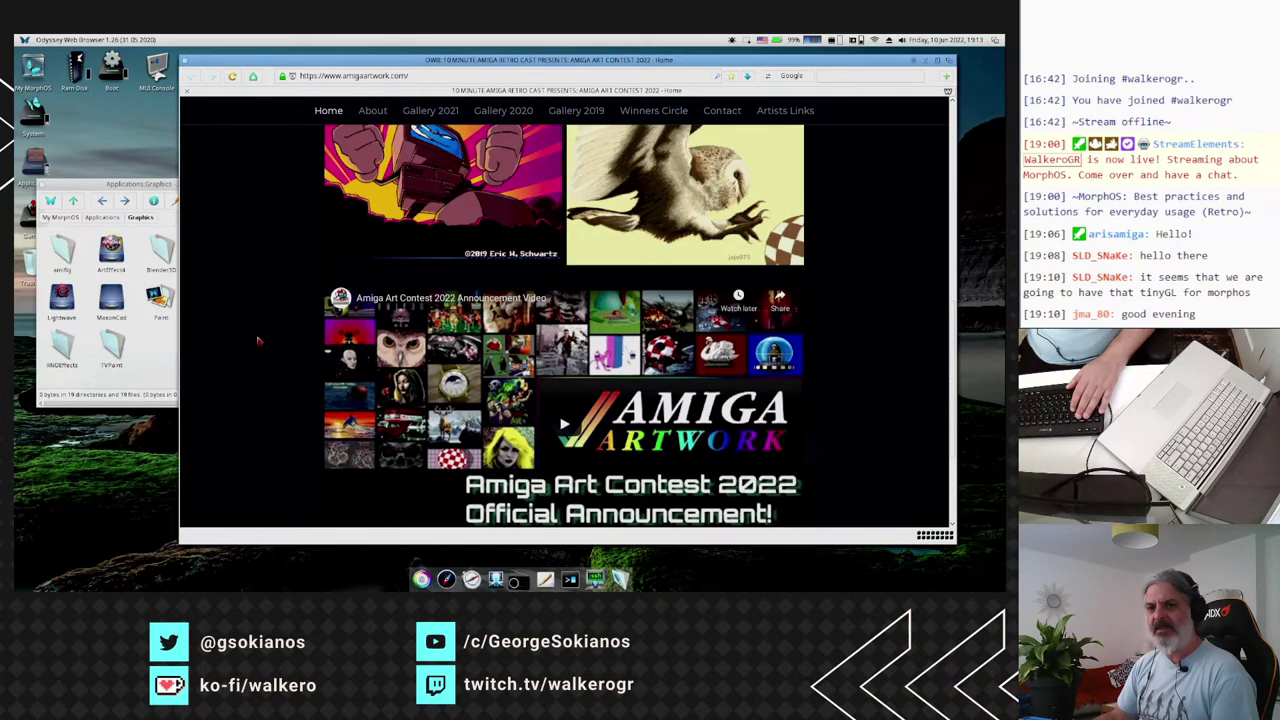
{"action": "scroll", "coordinate": [250, 345], "scroll_direction": "down", "scroll_amount": 2}
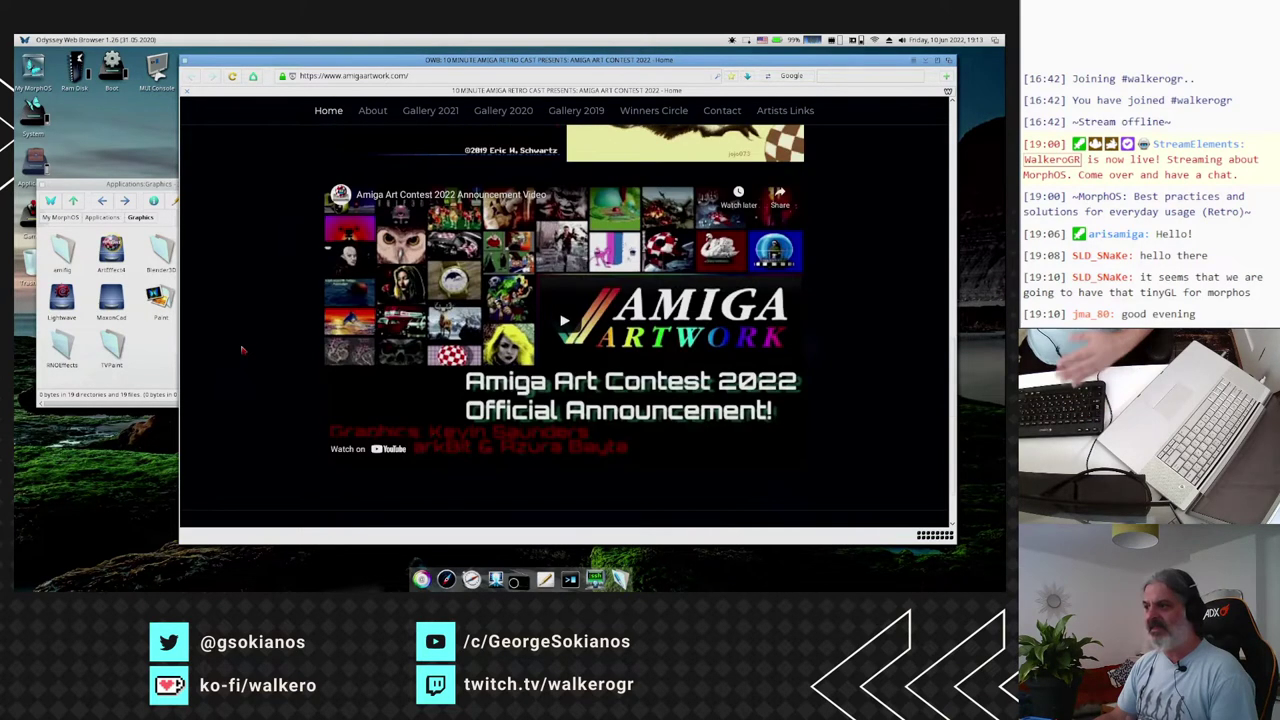
{"action": "scroll", "coordinate": [242, 350], "scroll_direction": "down", "scroll_amount": 1}
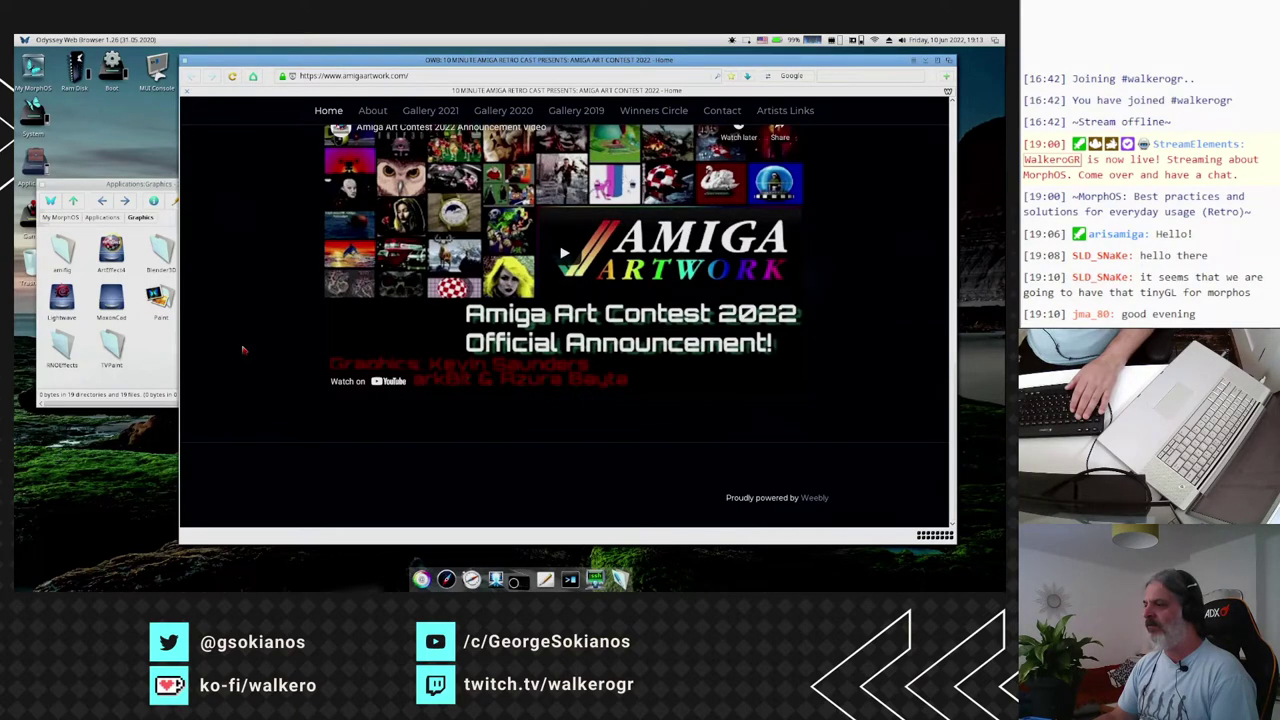
{"action": "scroll", "coordinate": [242, 350], "scroll_direction": "up", "scroll_amount": 6}
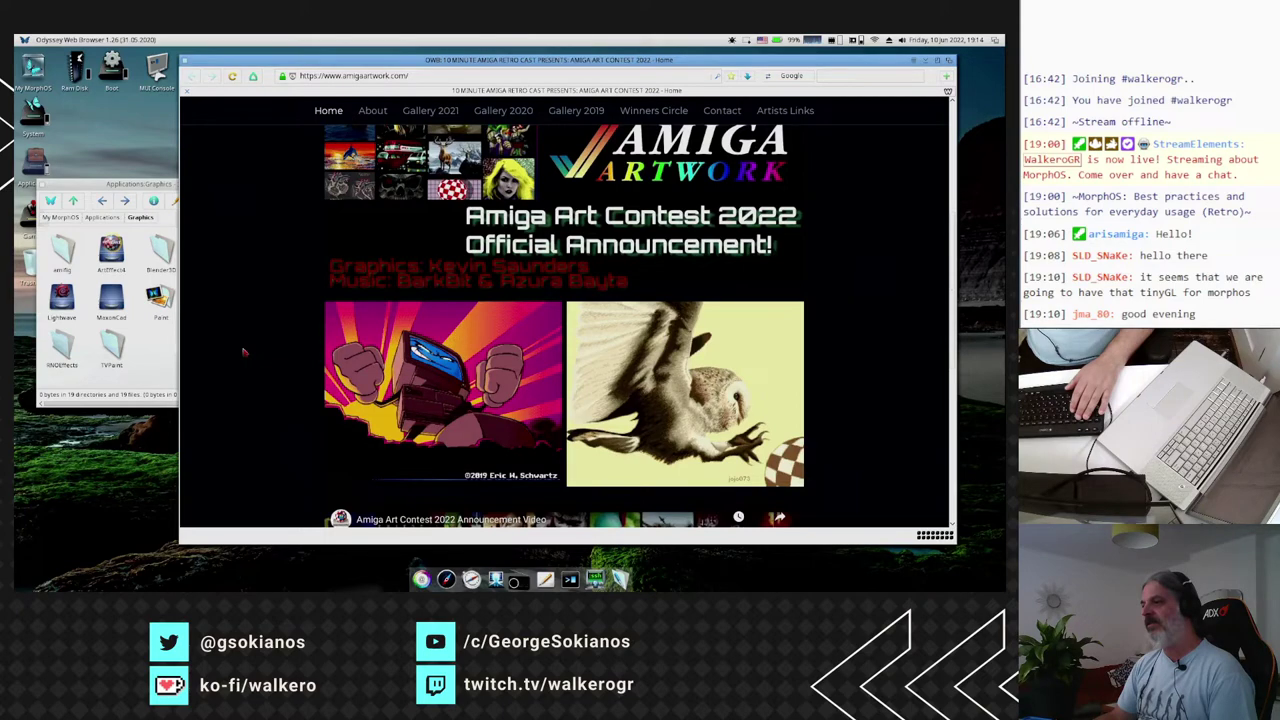
{"action": "scroll", "coordinate": [242, 350], "scroll_direction": "up", "scroll_amount": 5}
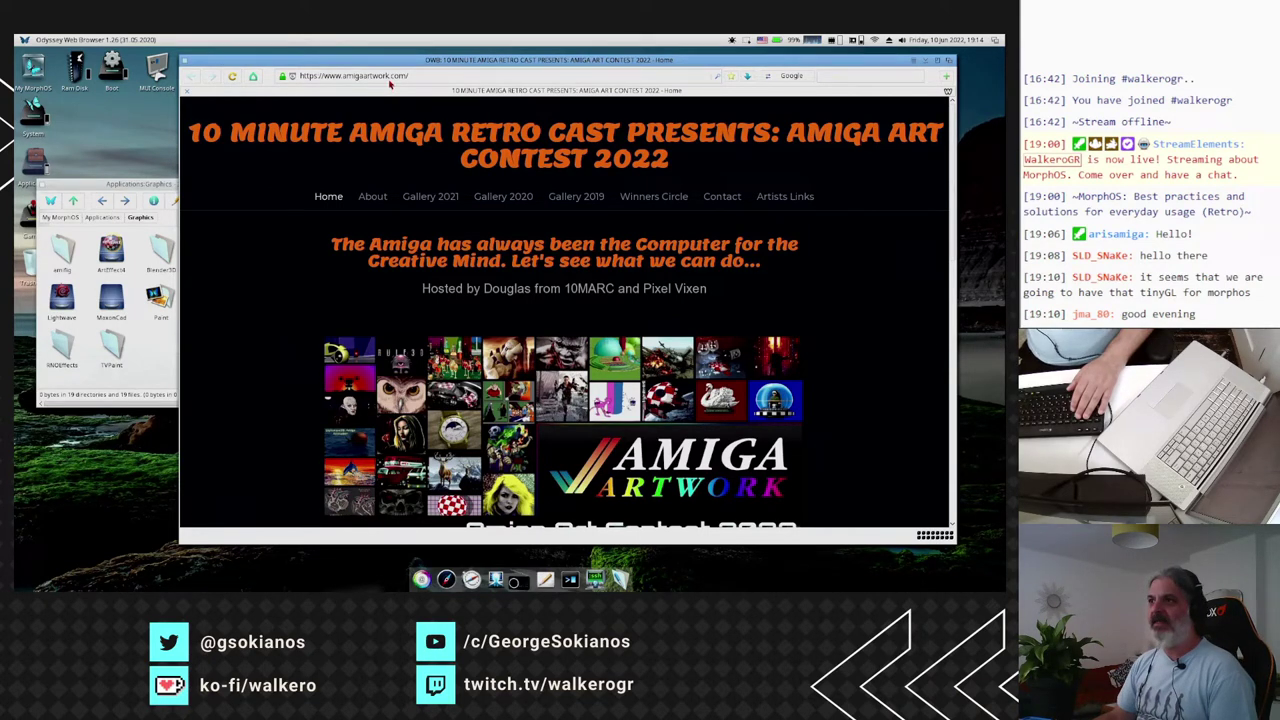
Close the browser window and reposition the Graphics drawer window on the desktop.
{"action": "left_click", "coordinate": [185, 63]}
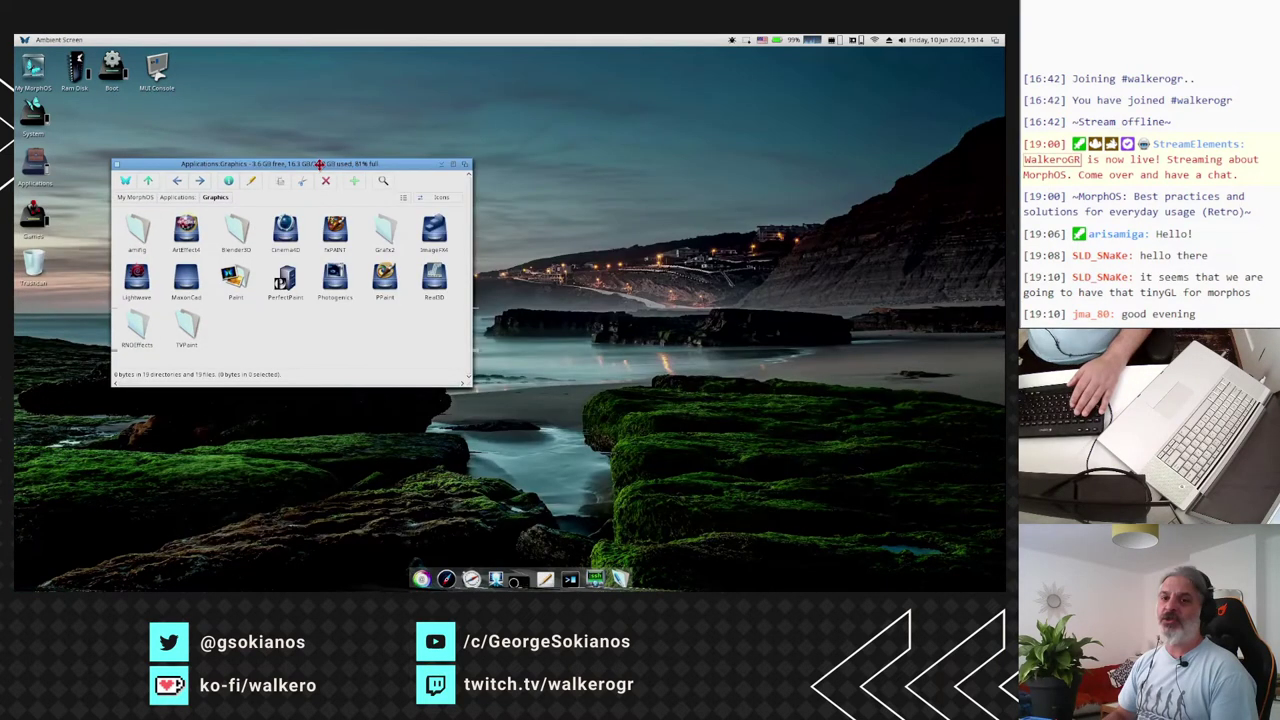
{"action": "left_click_drag", "start_coordinate": [319, 163], "coordinate": [356, 133]}
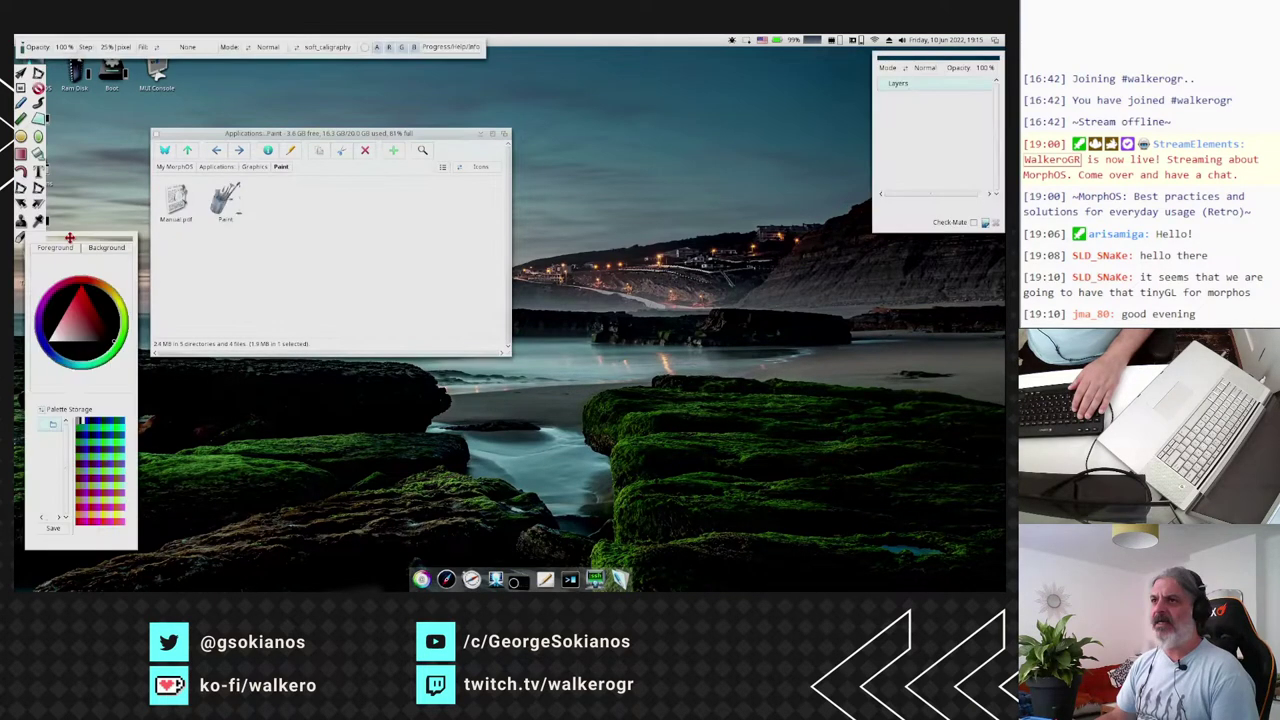
Move the color window clear of the toolbox and create a new 800 x 600 pixel picture.
{"action": "left_click_drag", "start_coordinate": [70, 237], "coordinate": [62, 265]}
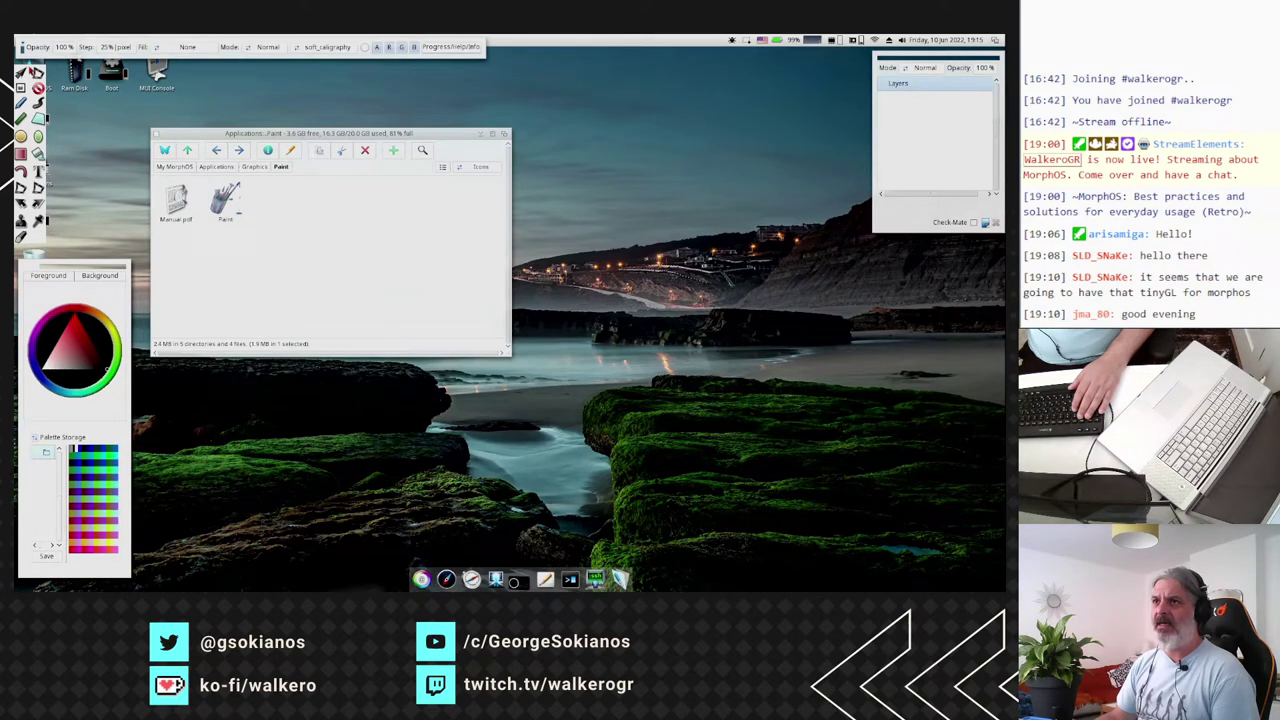
{"action": "right_click", "coordinate": [33, 68]}
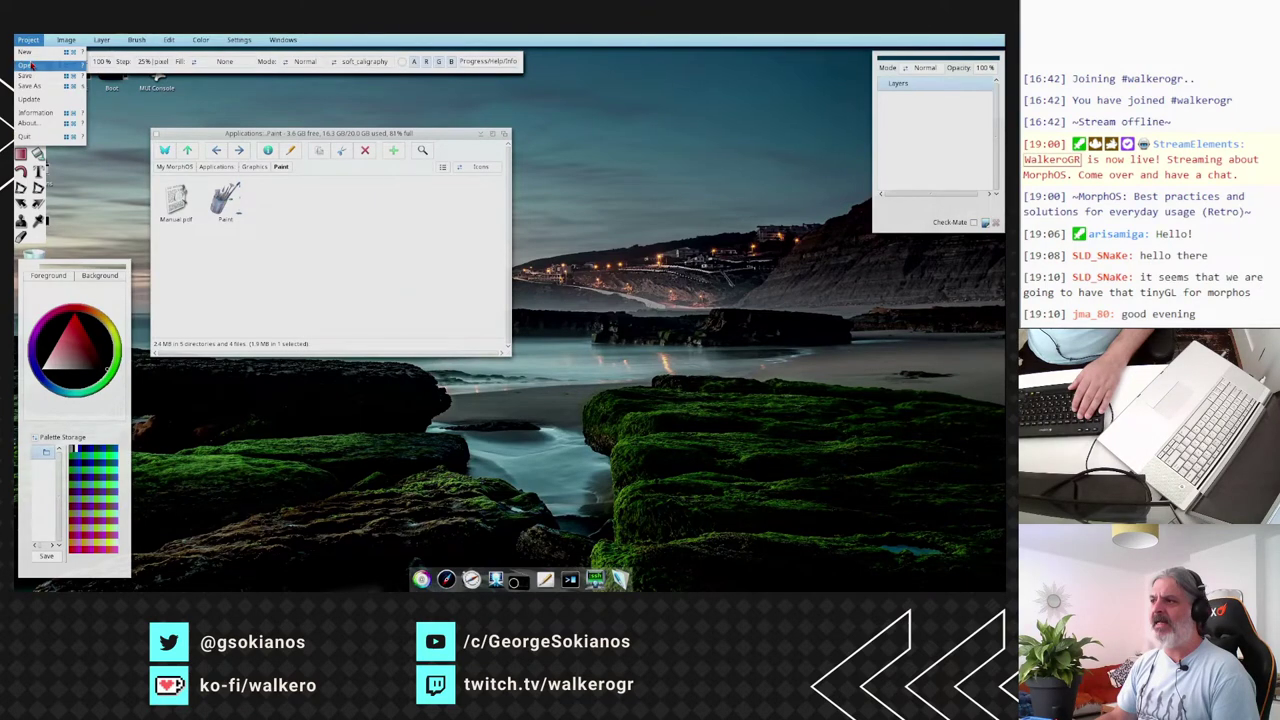
{"action": "left_click", "coordinate": [26, 52]}
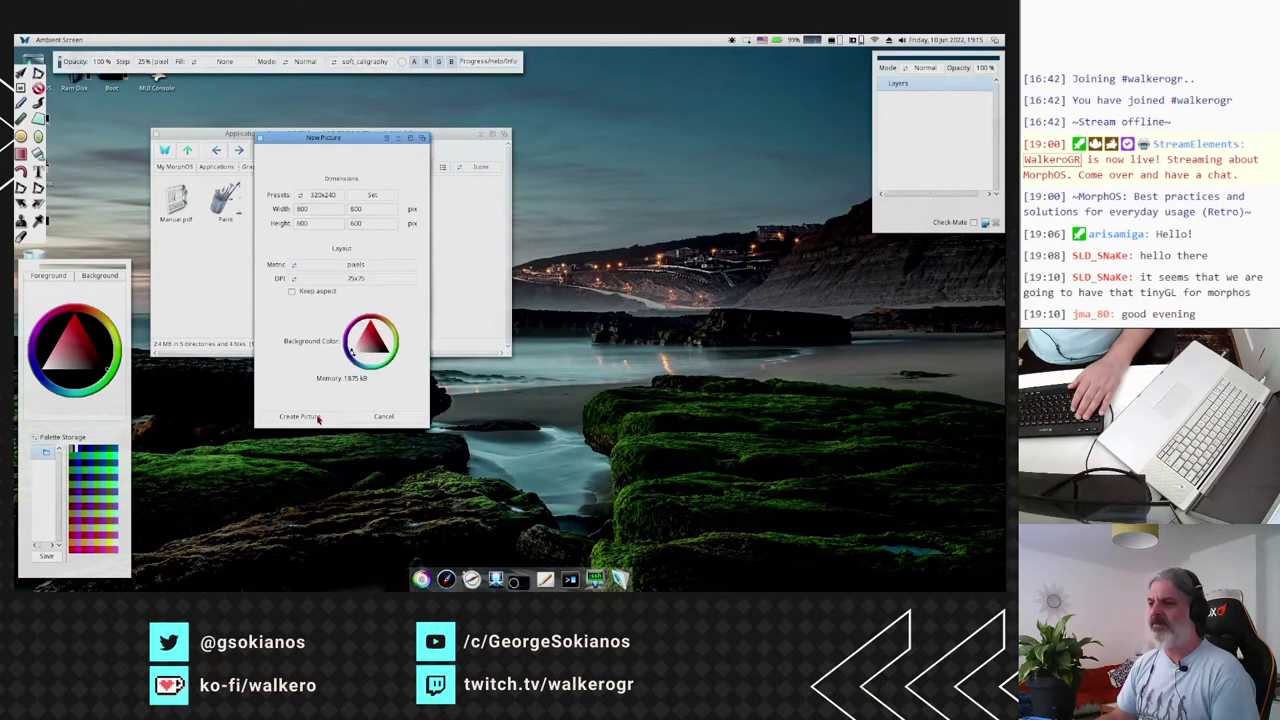
{"action": "left_click", "coordinate": [300, 416]}
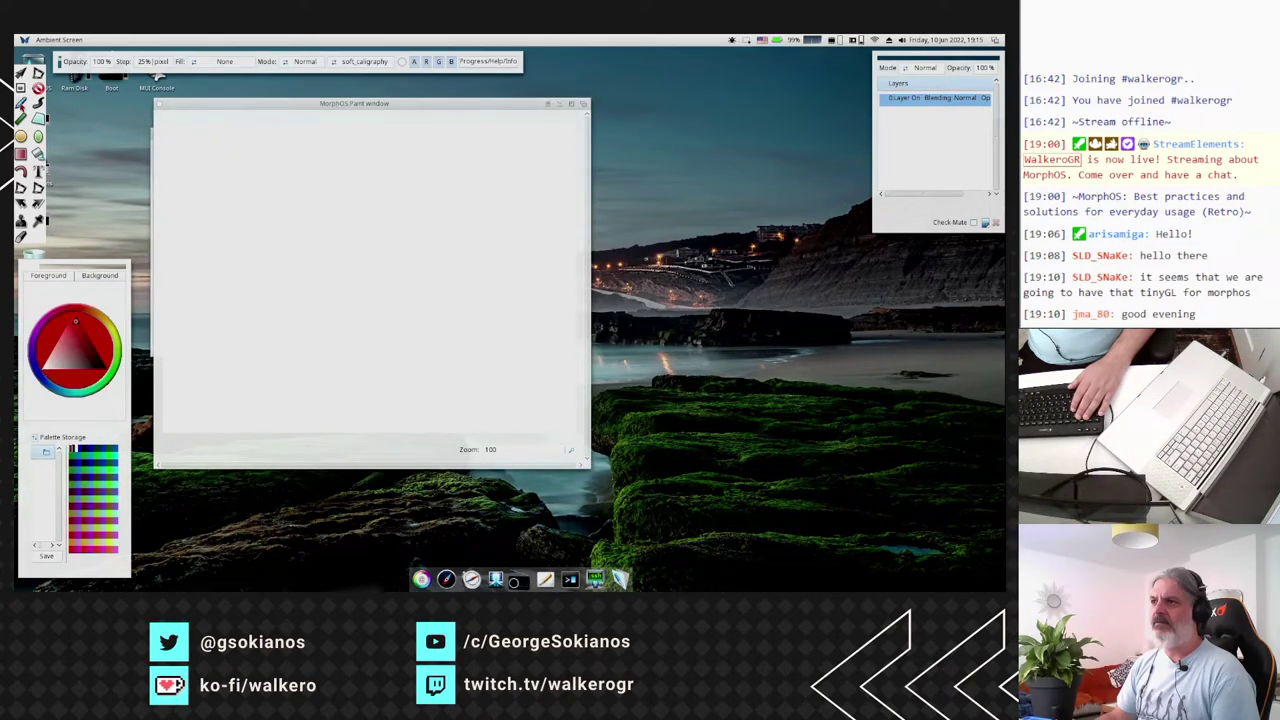
Scribble freehand red strokes across the canvas, and widen the color window to show the palette file list.
{"action": "mouse_move", "coordinate": [240, 148]}
{"action": "left_mouse_down"}
{"action": "mouse_move", "coordinate": [240, 254]}
{"action": "mouse_move", "coordinate": [410, 261]}
{"action": "left_mouse_up"}
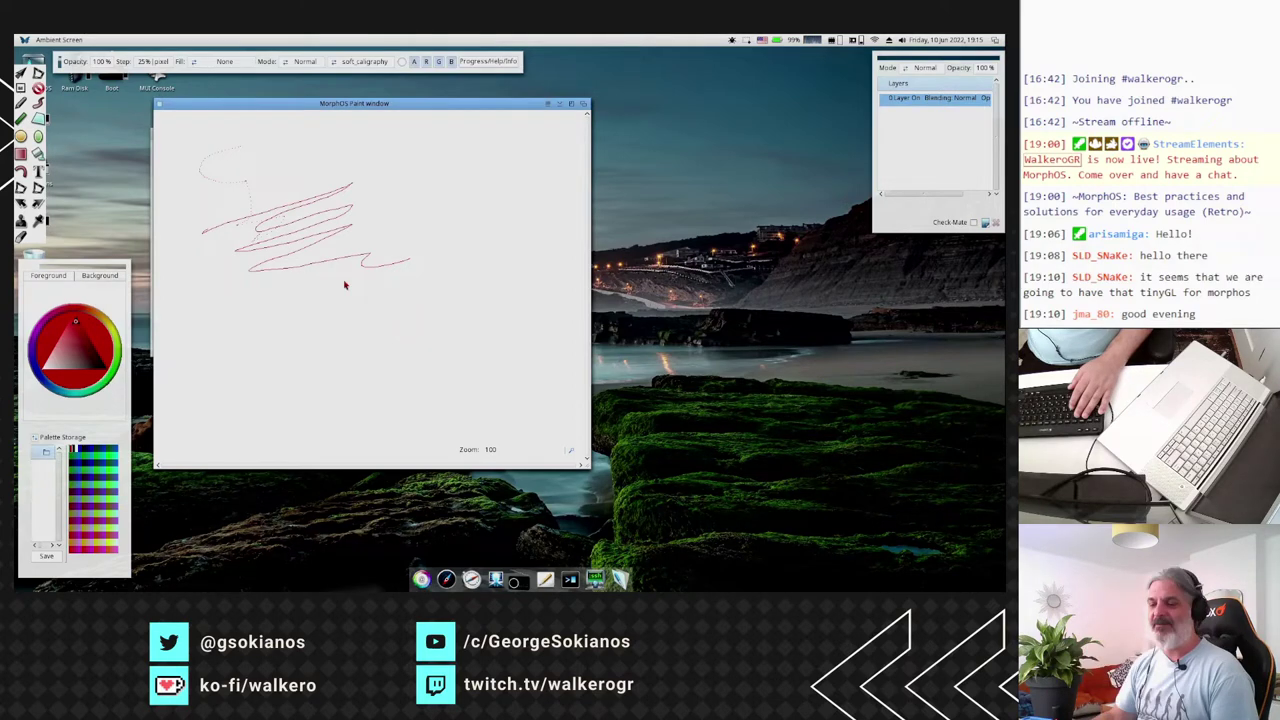
{"action": "left_click_drag", "start_coordinate": [258, 228], "coordinate": [438, 380]}
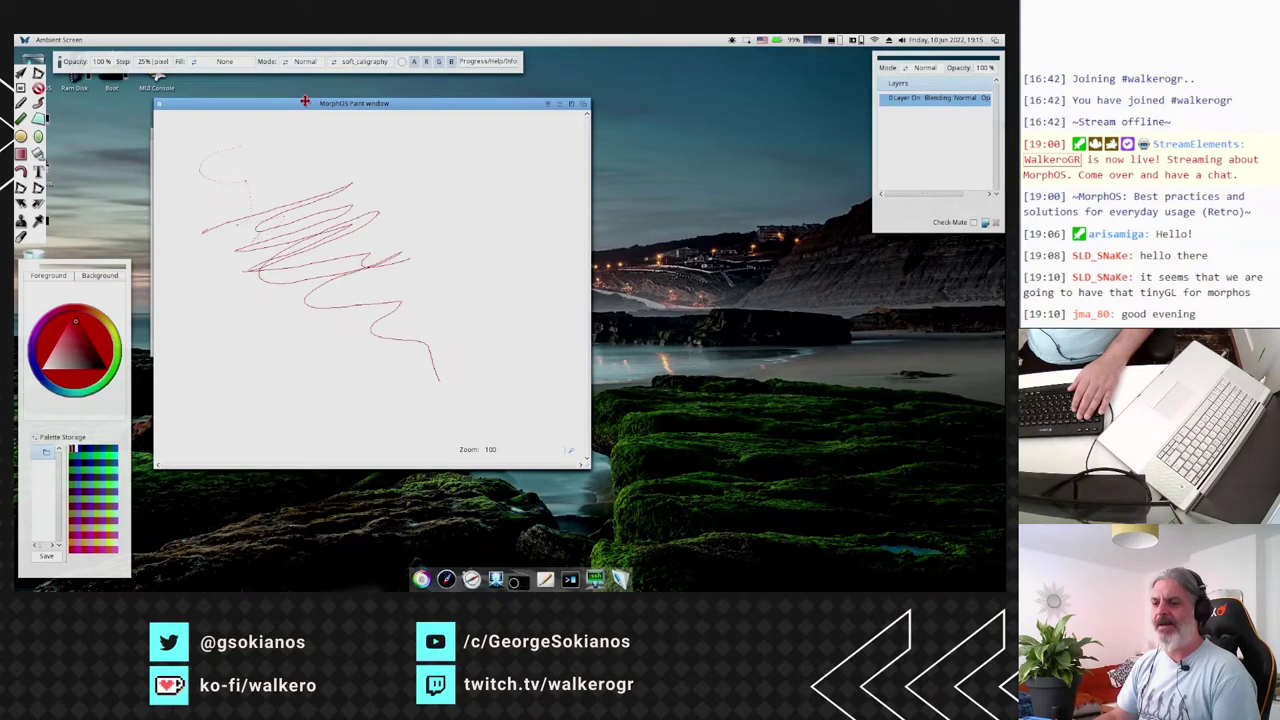
{"action": "left_click_drag", "start_coordinate": [129, 576], "coordinate": [268, 575]}
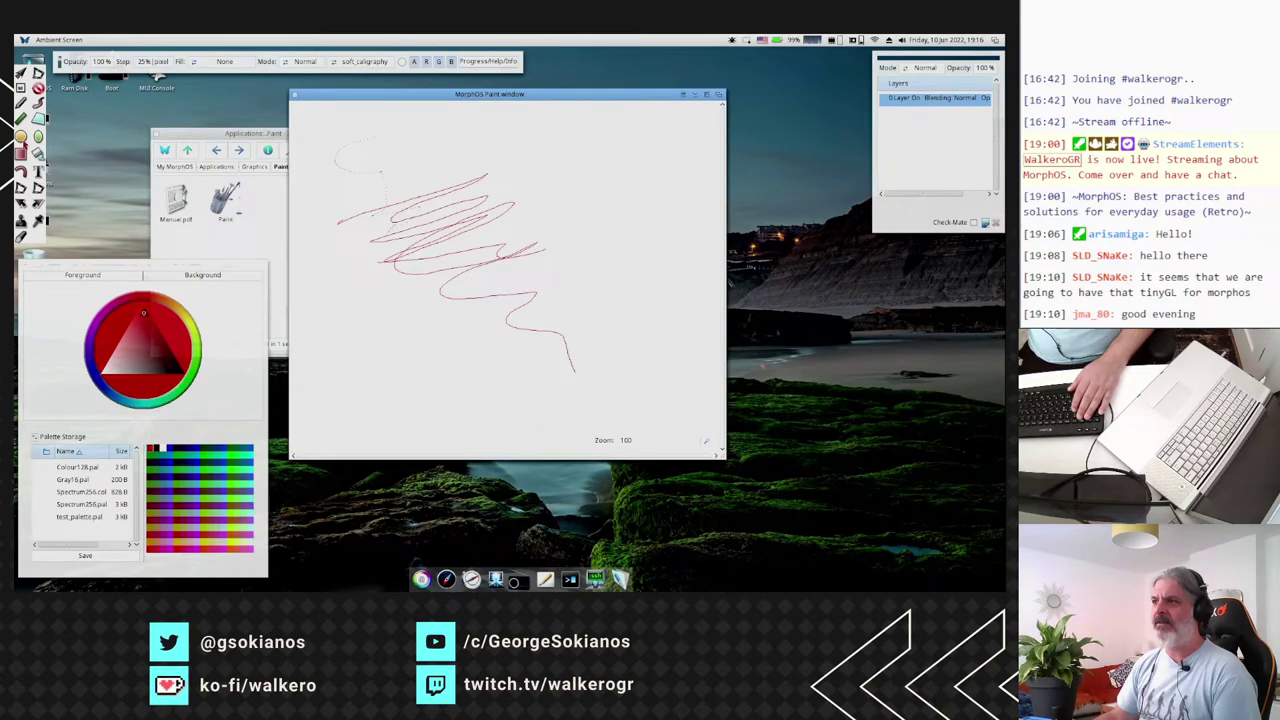
Draw unfilled red shapes over the scribble: circles, a tall ellipse near the canvas edge and a rectangle.
{"action": "left_click_drag", "start_coordinate": [425, 114], "coordinate": [298, 222]}
{"action": "left_click_drag", "start_coordinate": [488, 114], "coordinate": [298, 285]}
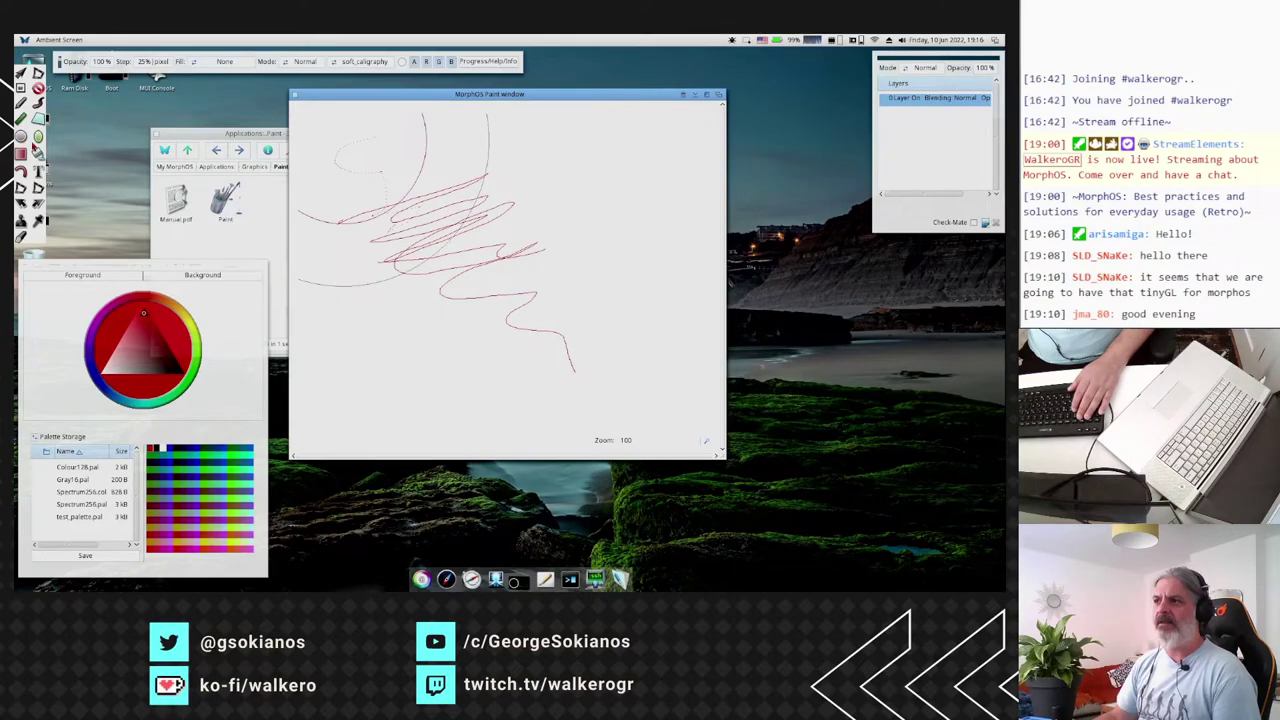
{"action": "left_click_drag", "start_coordinate": [425, 146], "coordinate": [489, 284]}
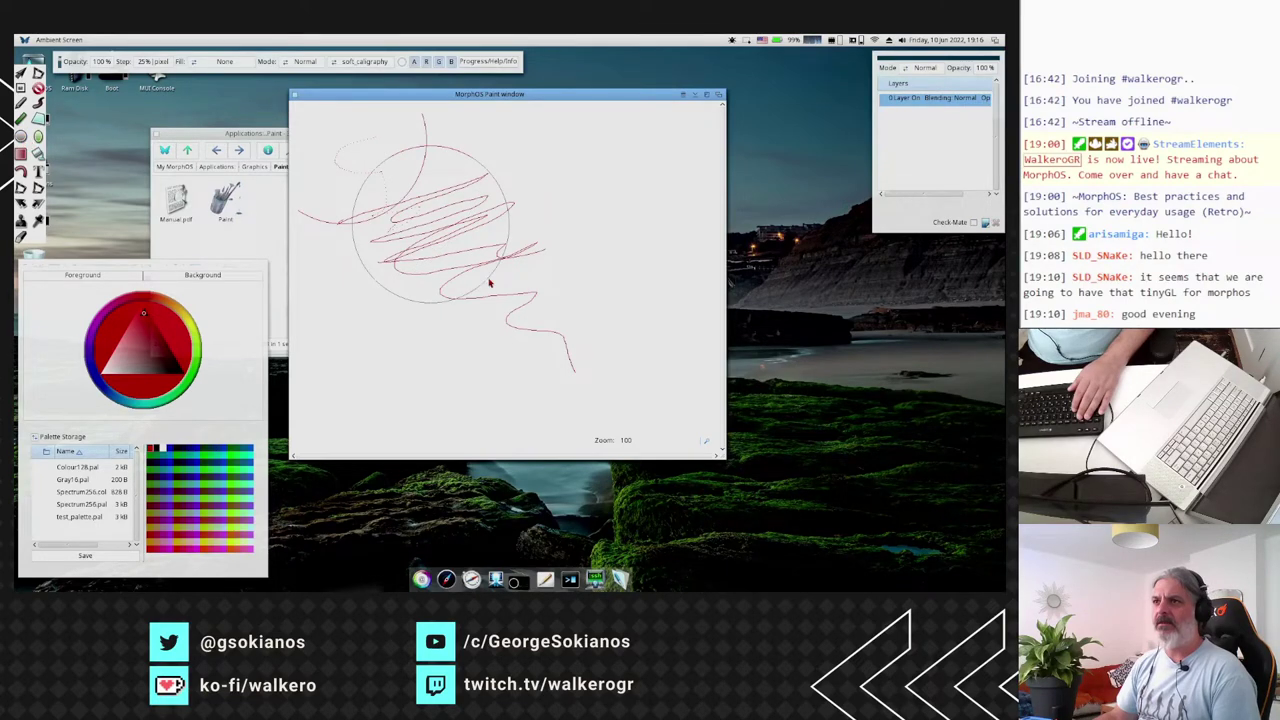
{"action": "left_click_drag", "start_coordinate": [378, 114], "coordinate": [310, 114]}
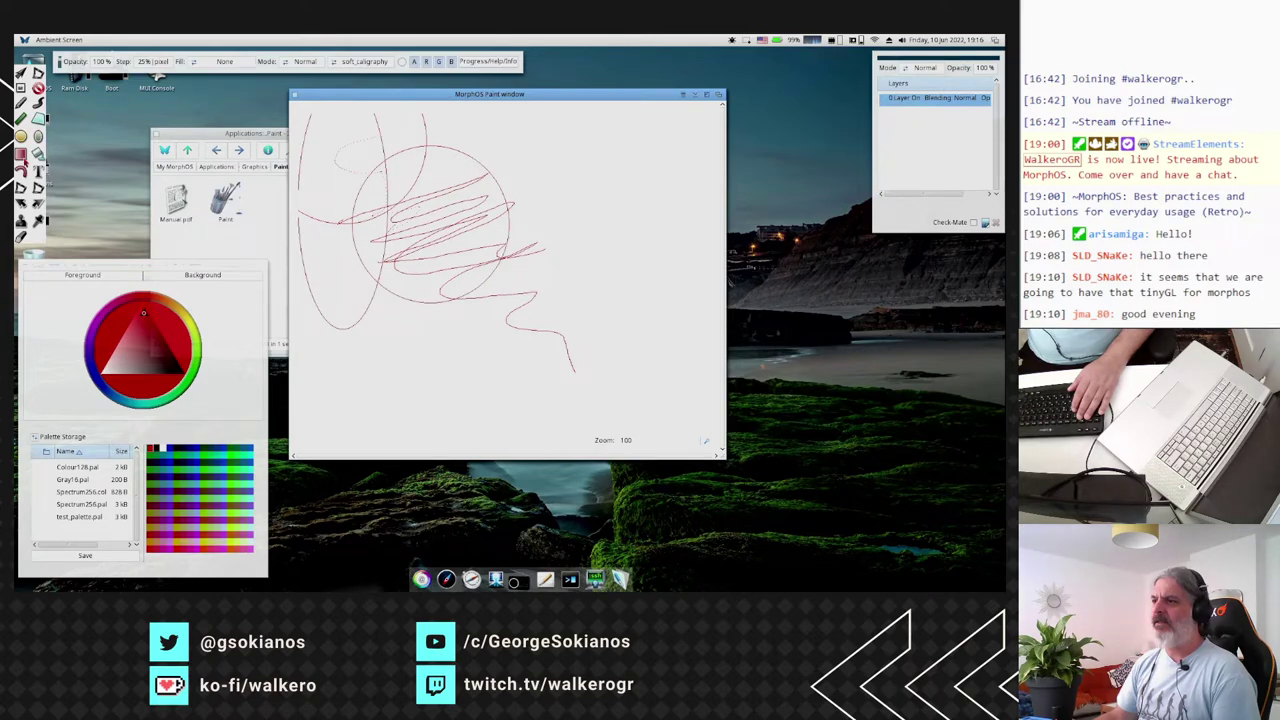
{"action": "left_click", "coordinate": [42, 118]}
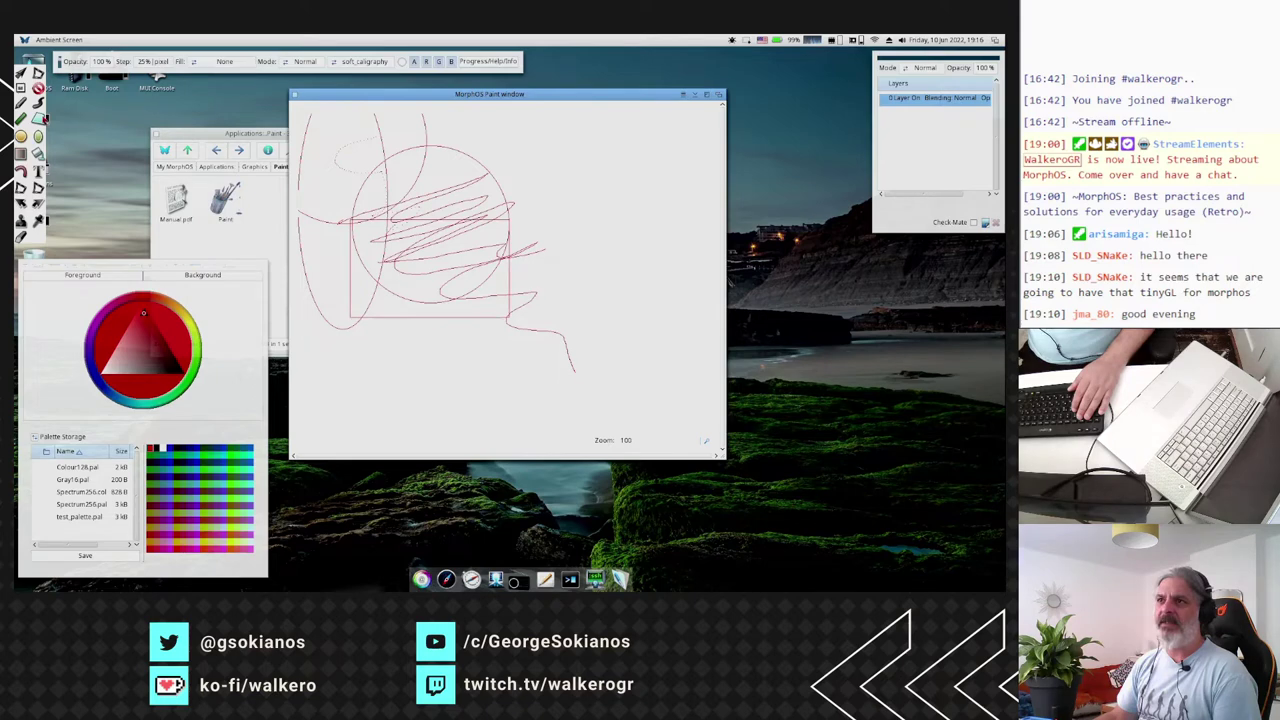
Set the fill to BColor and draw a black filled rectangle over the right part of the scribble.
{"action": "left_click", "coordinate": [20, 153]}
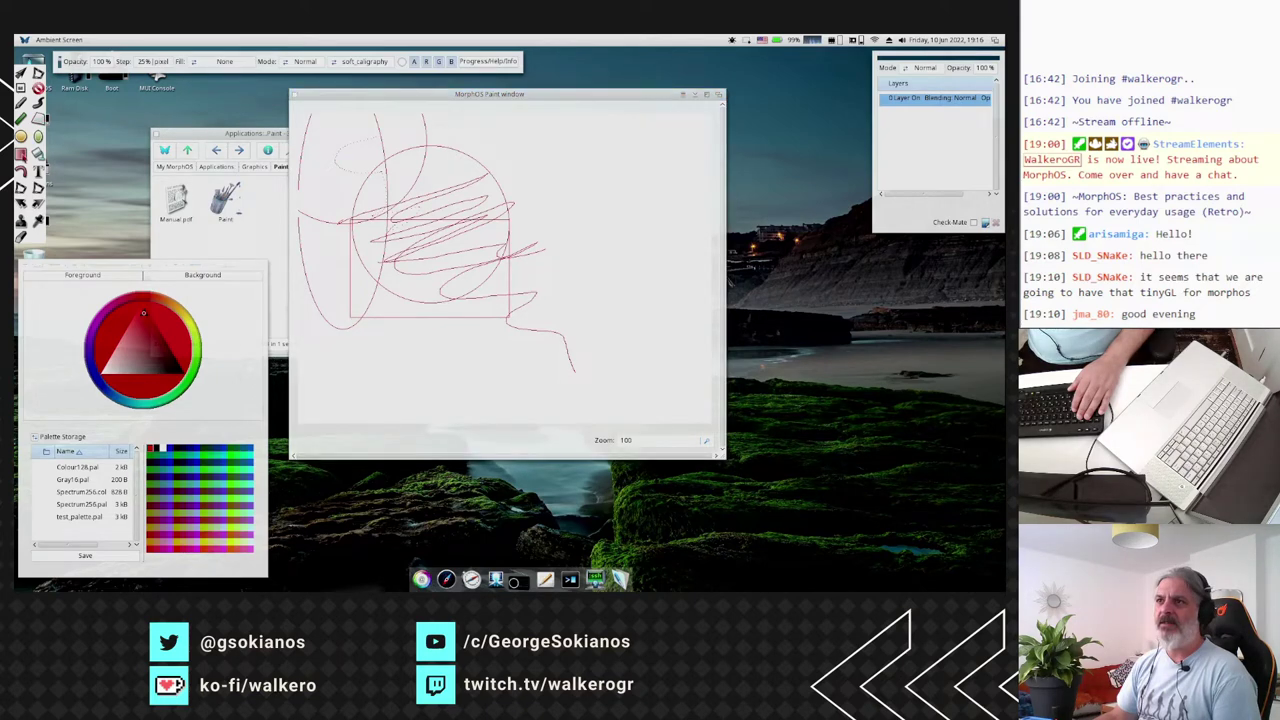
{"action": "left_click", "coordinate": [225, 61]}
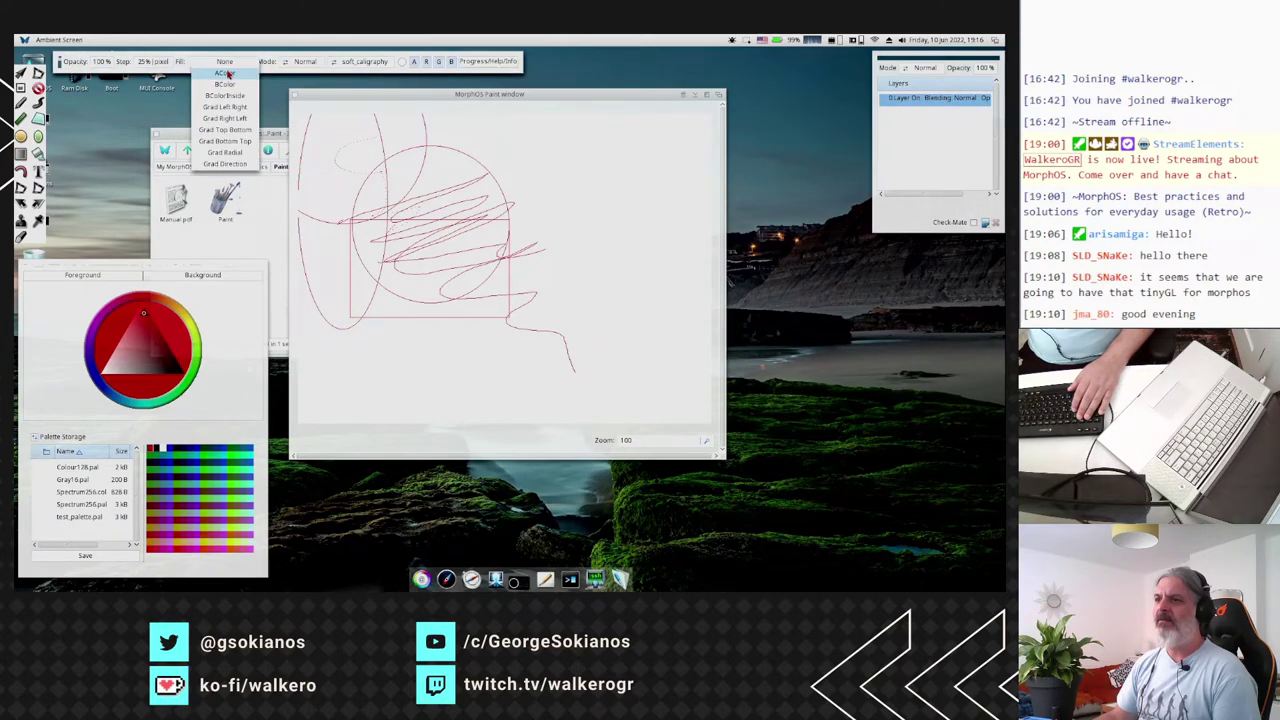
{"action": "left_click", "coordinate": [225, 84]}
{"action": "left_click_drag", "start_coordinate": [483, 183], "coordinate": [640, 311]}
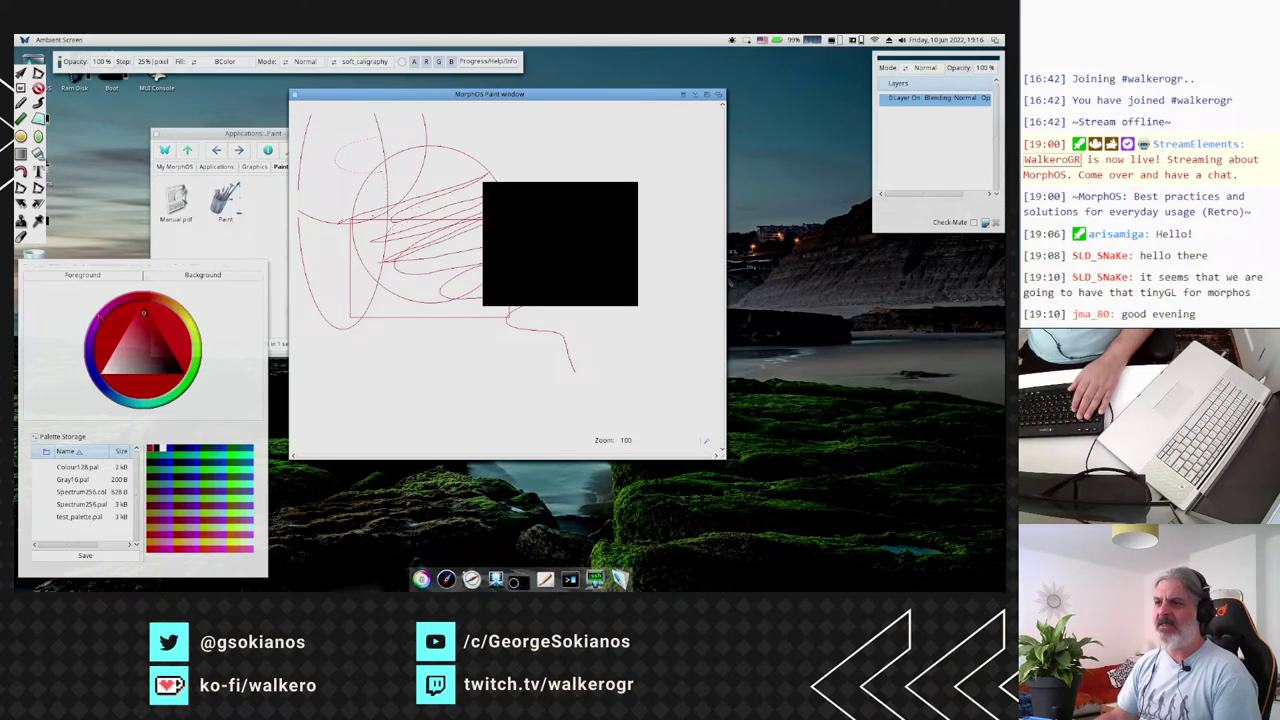
Change the background color to crimson red and draw a filled rectangle below and left of the black one.
{"action": "left_click", "coordinate": [143, 336]}
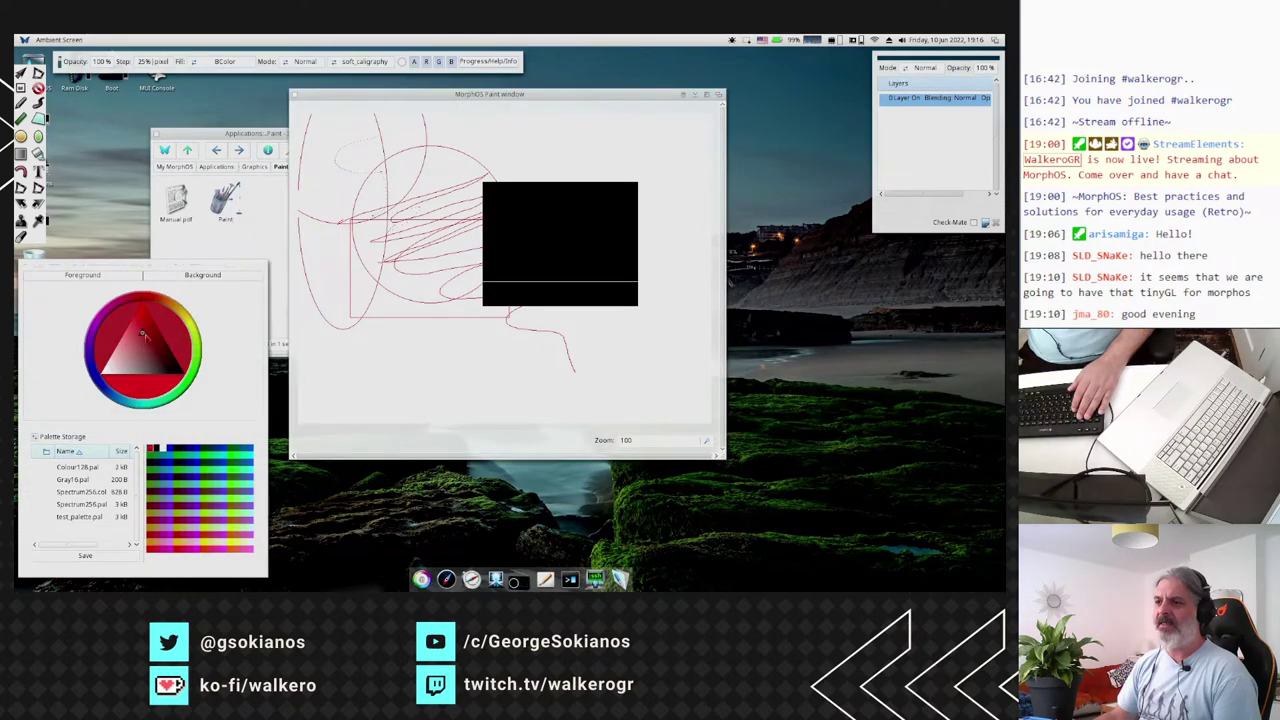
{"action": "left_click", "coordinate": [175, 369]}
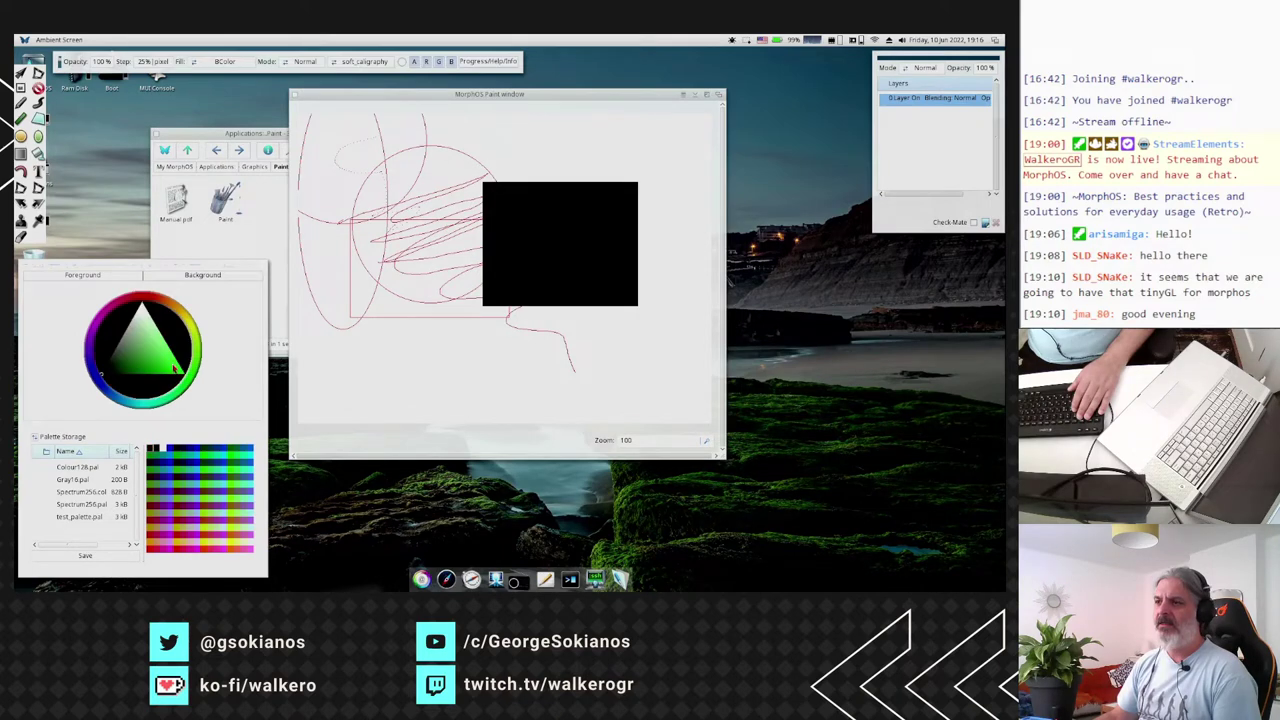
{"action": "left_click_drag", "start_coordinate": [175, 369], "coordinate": [137, 363]}
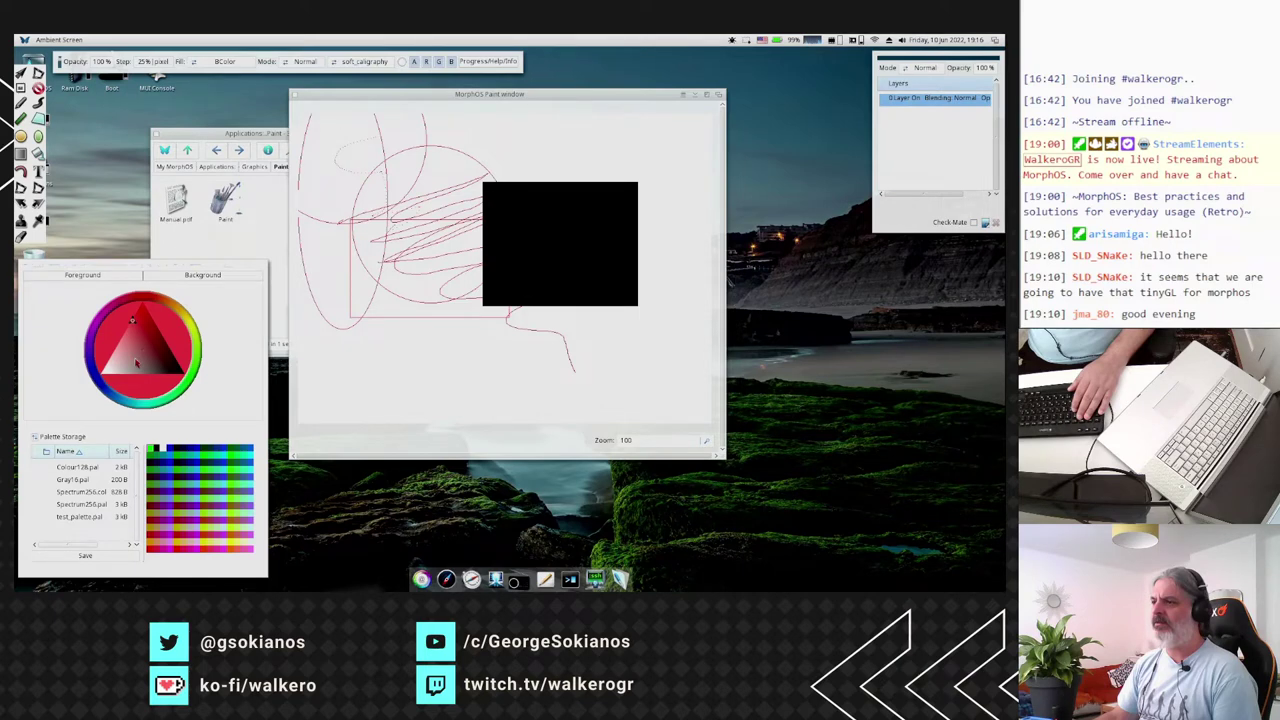
{"action": "left_click_drag", "start_coordinate": [469, 258], "coordinate": [352, 390]}
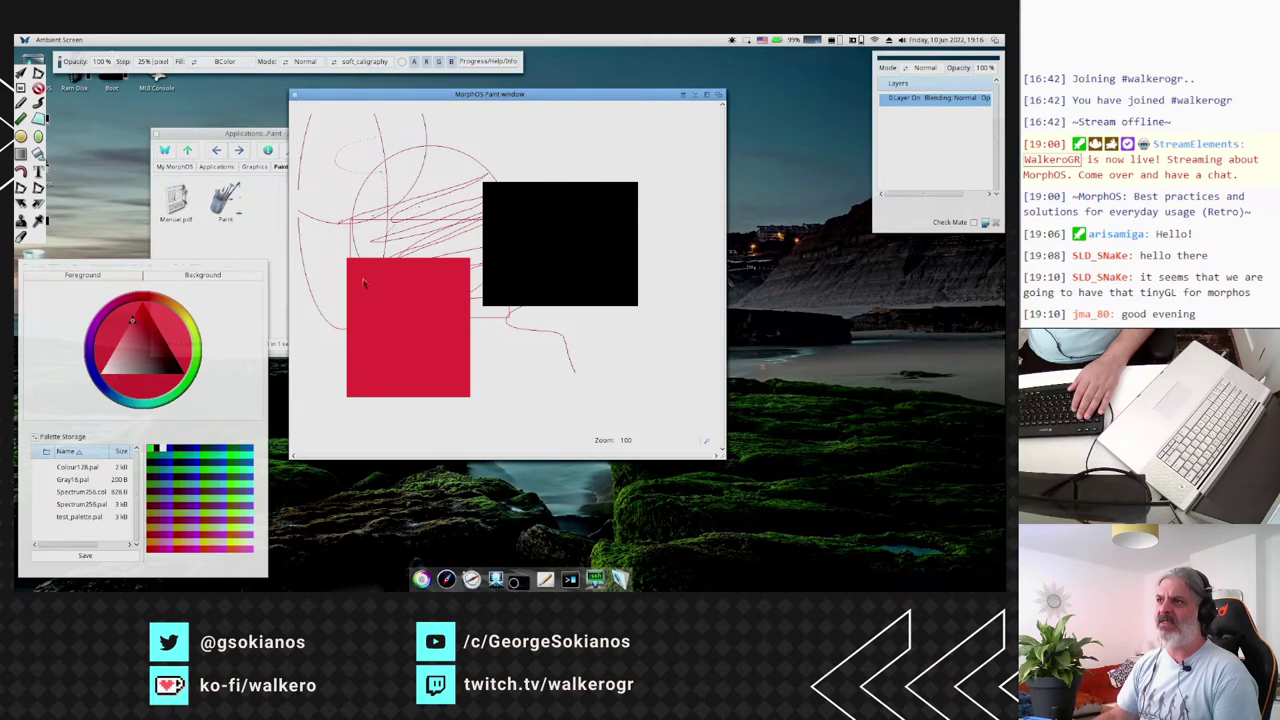
{"action": "left_click", "coordinate": [244, 63]}
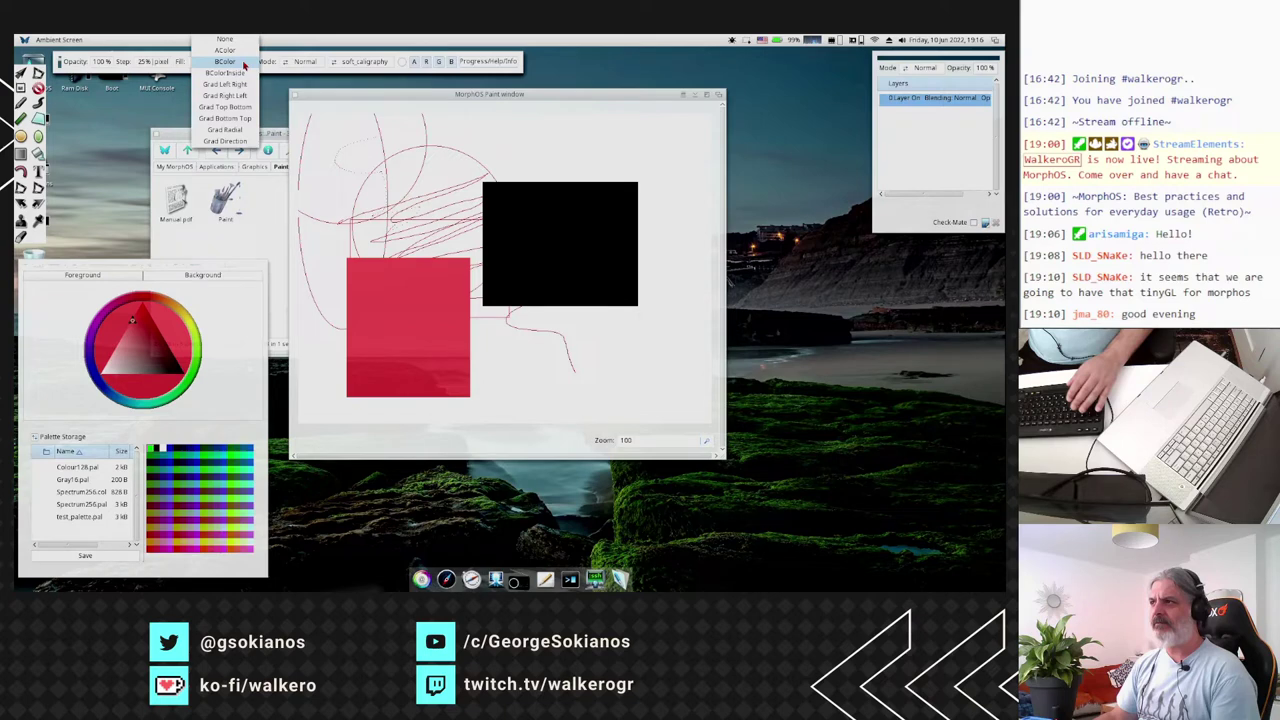
{"action": "left_click", "coordinate": [244, 63]}
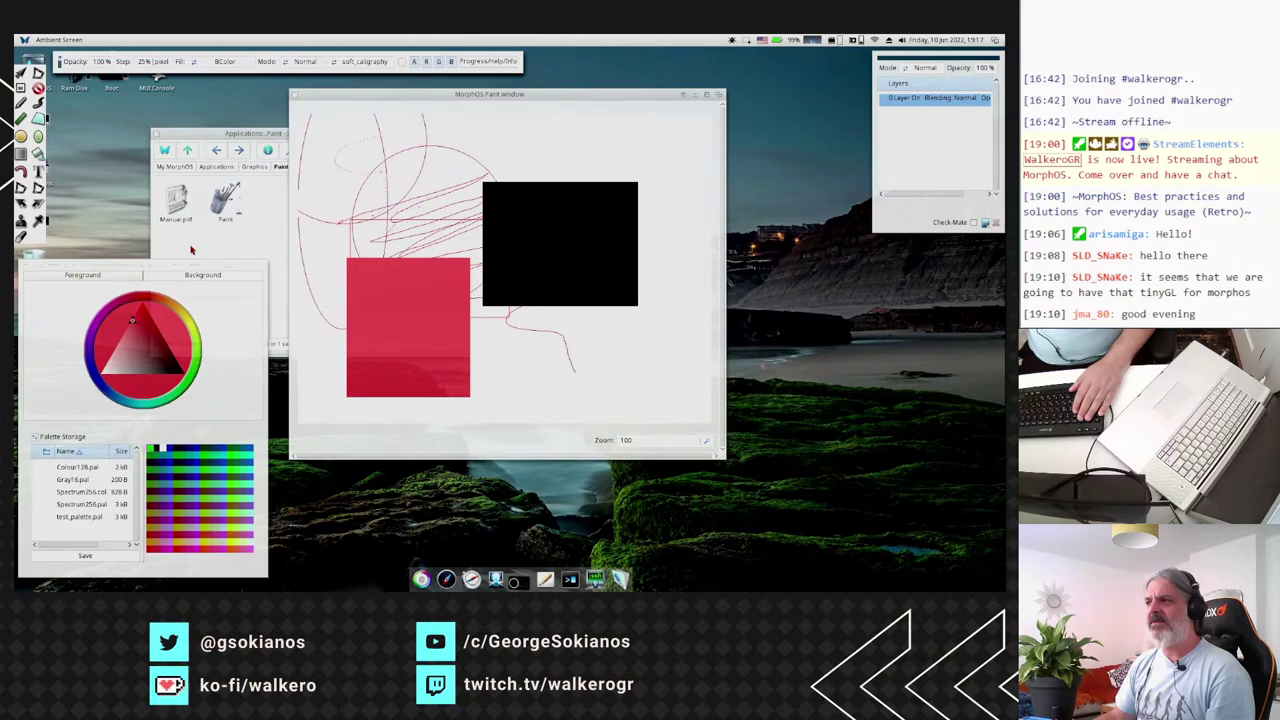
{"action": "left_click", "coordinate": [191, 250]}
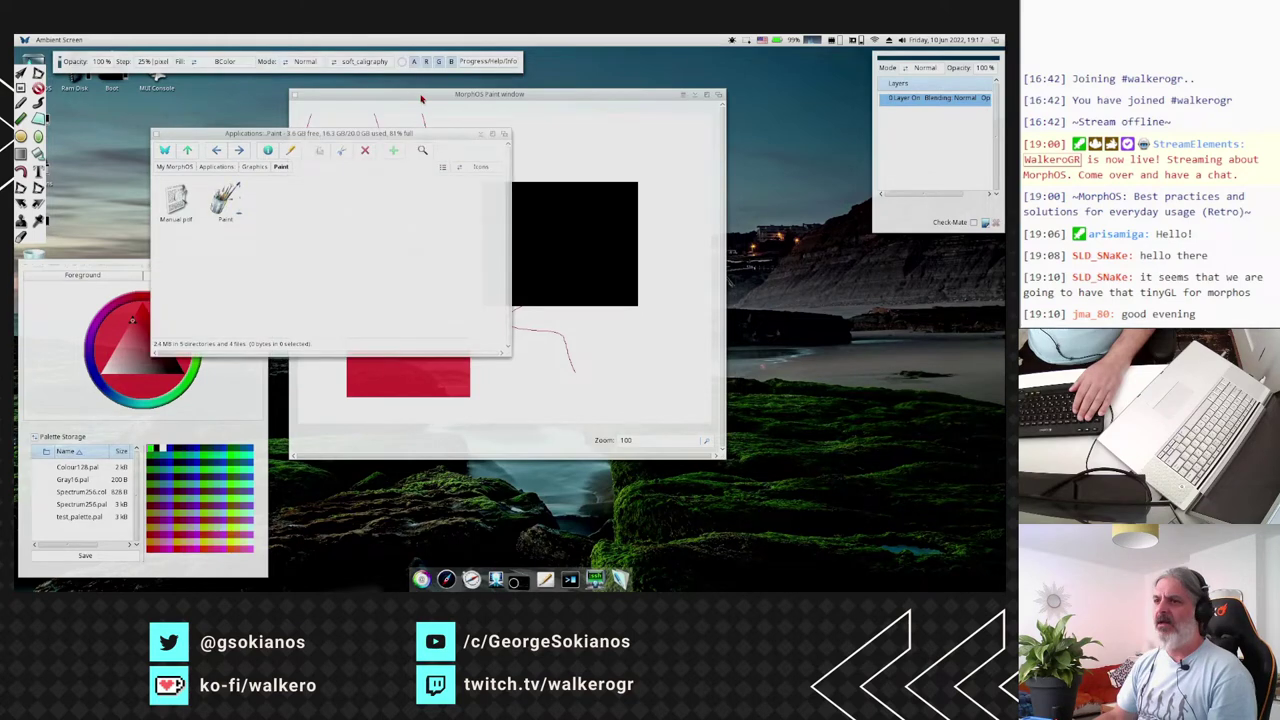
{"action": "left_click", "coordinate": [421, 99]}
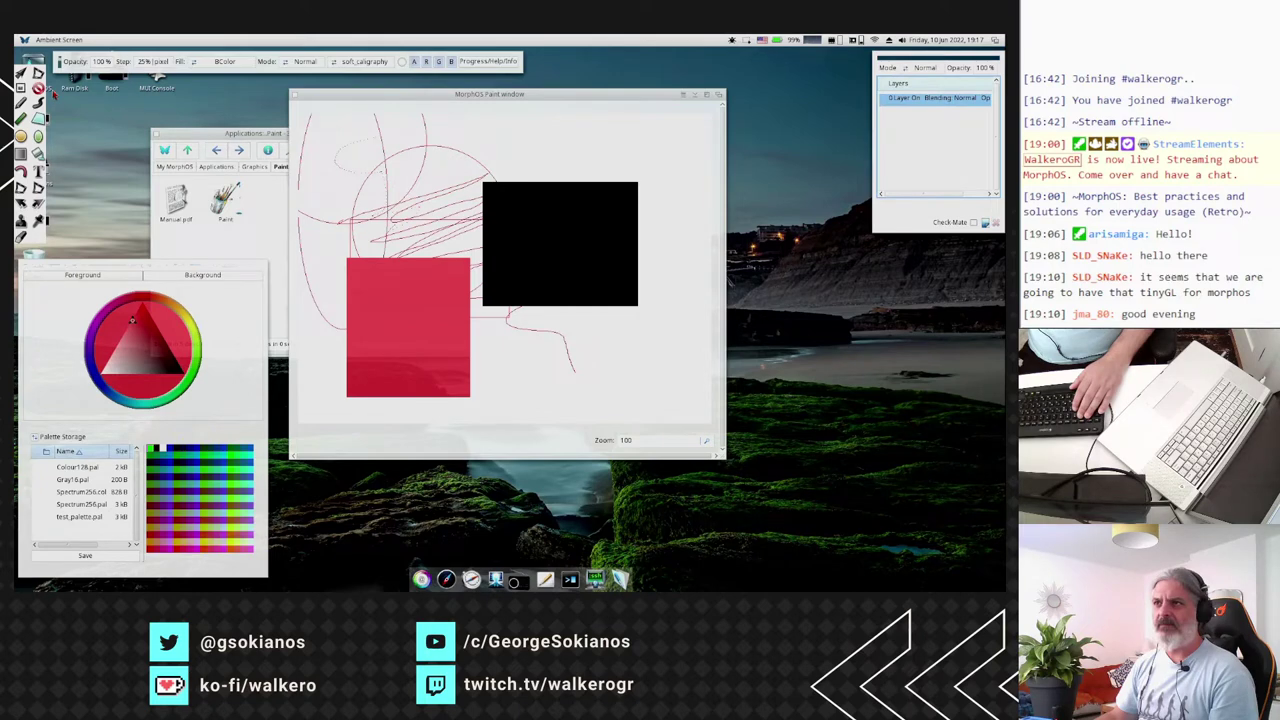
Quit the MorphOS Paint program.
{"action": "right_click", "coordinate": [46, 39]}
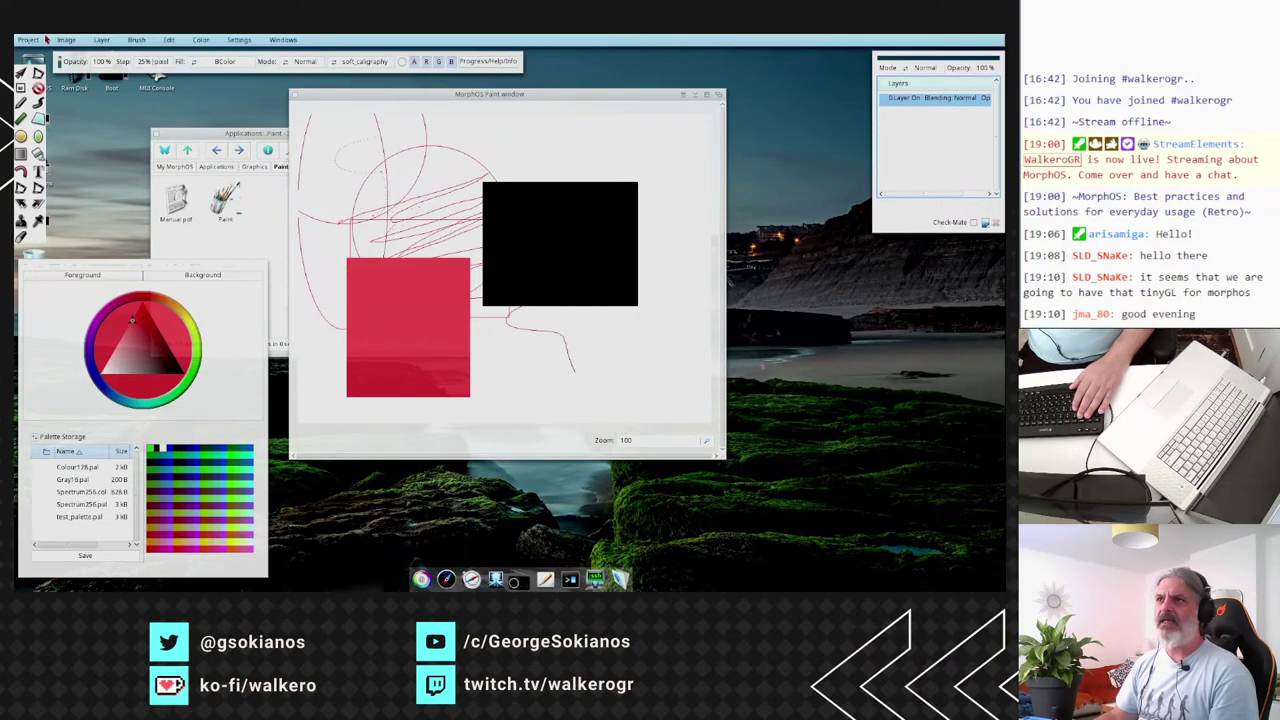
{"action": "mouse_move", "coordinate": [40, 40]}
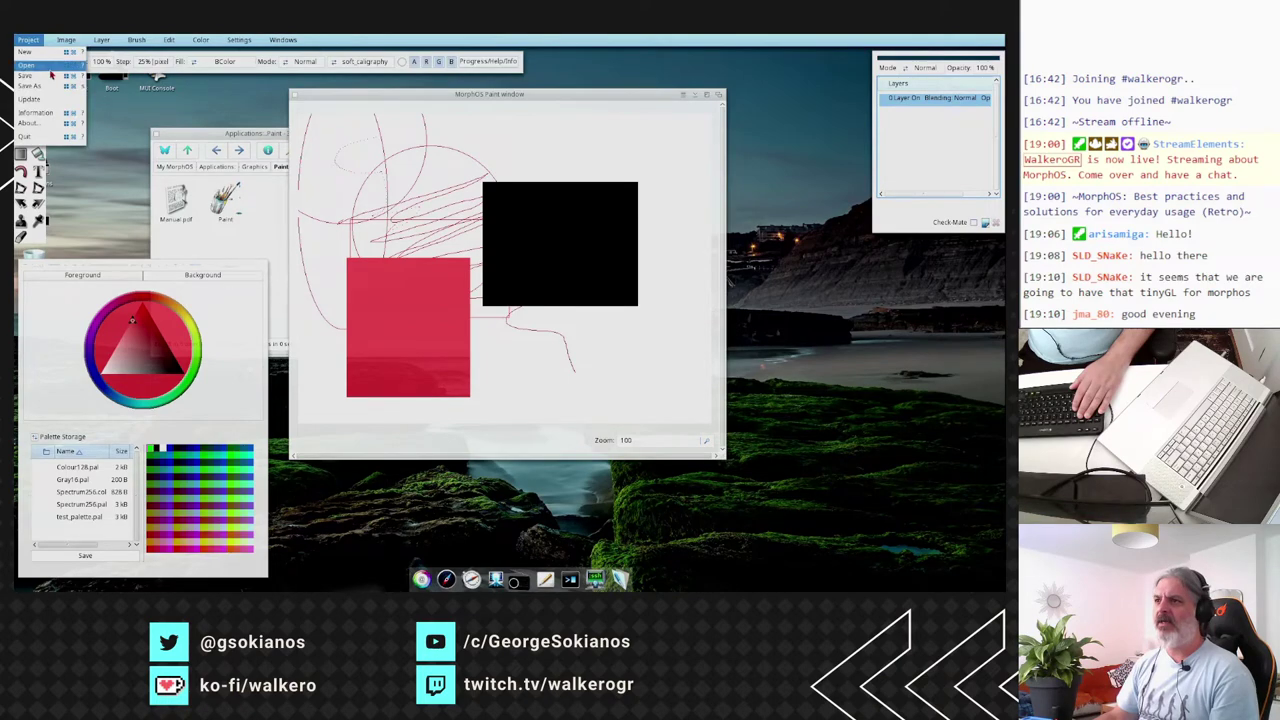
{"action": "left_click", "coordinate": [25, 136]}
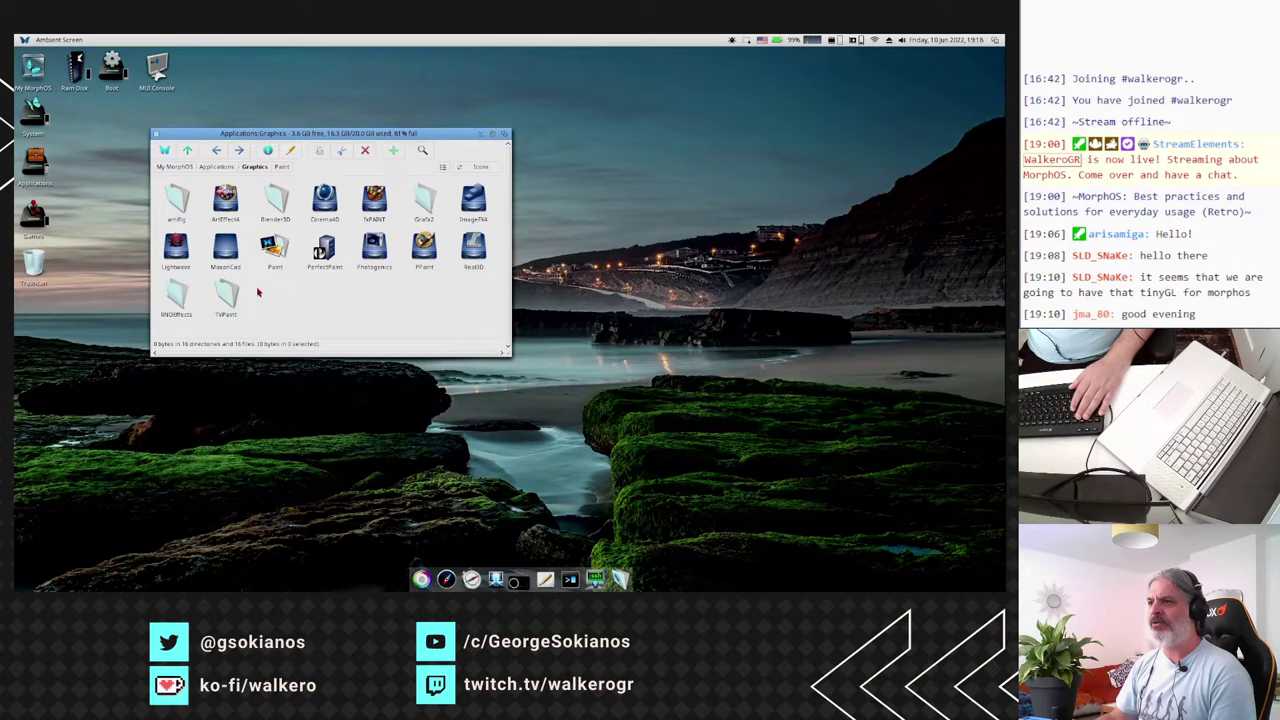
Open the PerfectPaint folder, launch PerfectPaint and start it with the 24-bit 1280x720 screenmode.
{"action": "double_click", "coordinate": [318, 268]}
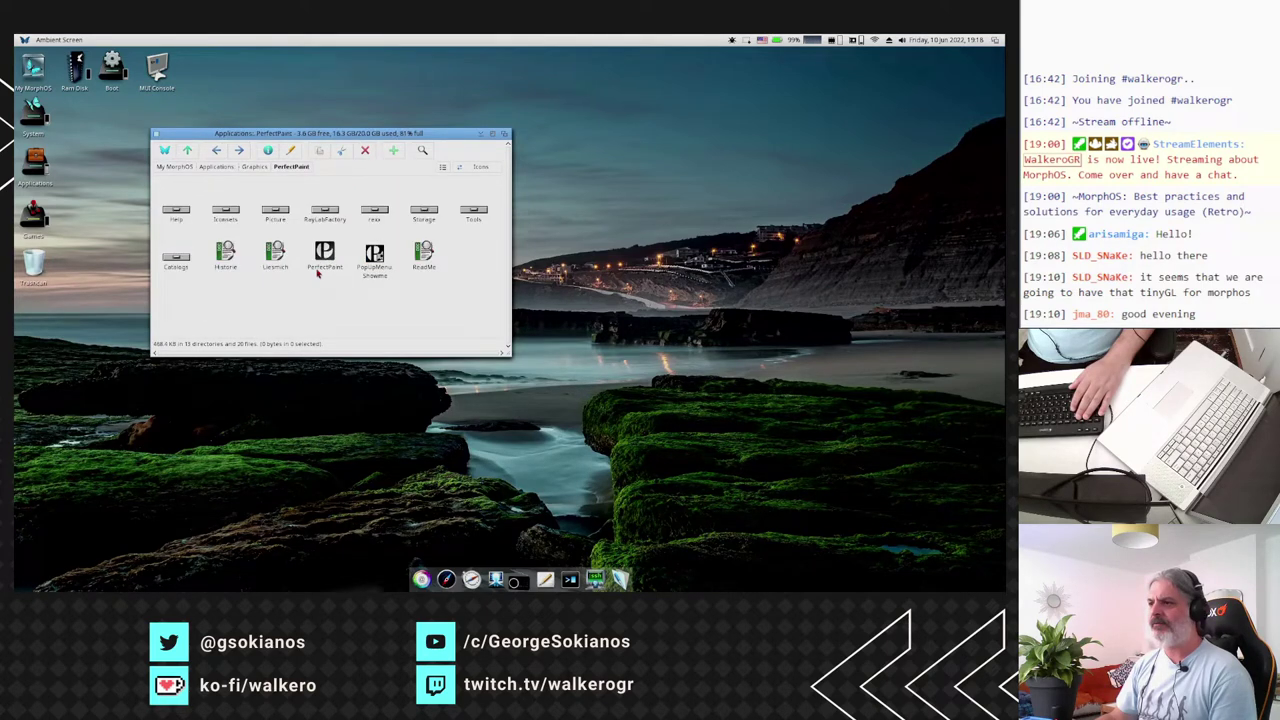
{"action": "double_click", "coordinate": [319, 268]}
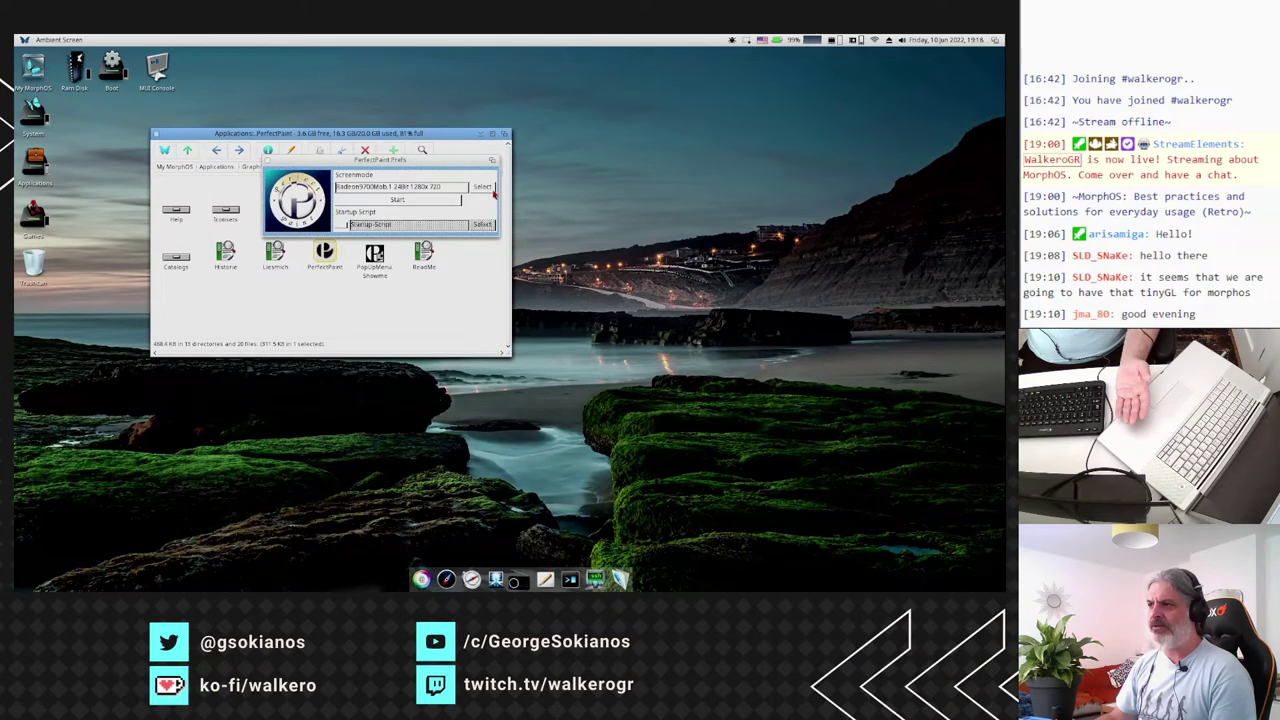
{"action": "left_click", "coordinate": [401, 202]}
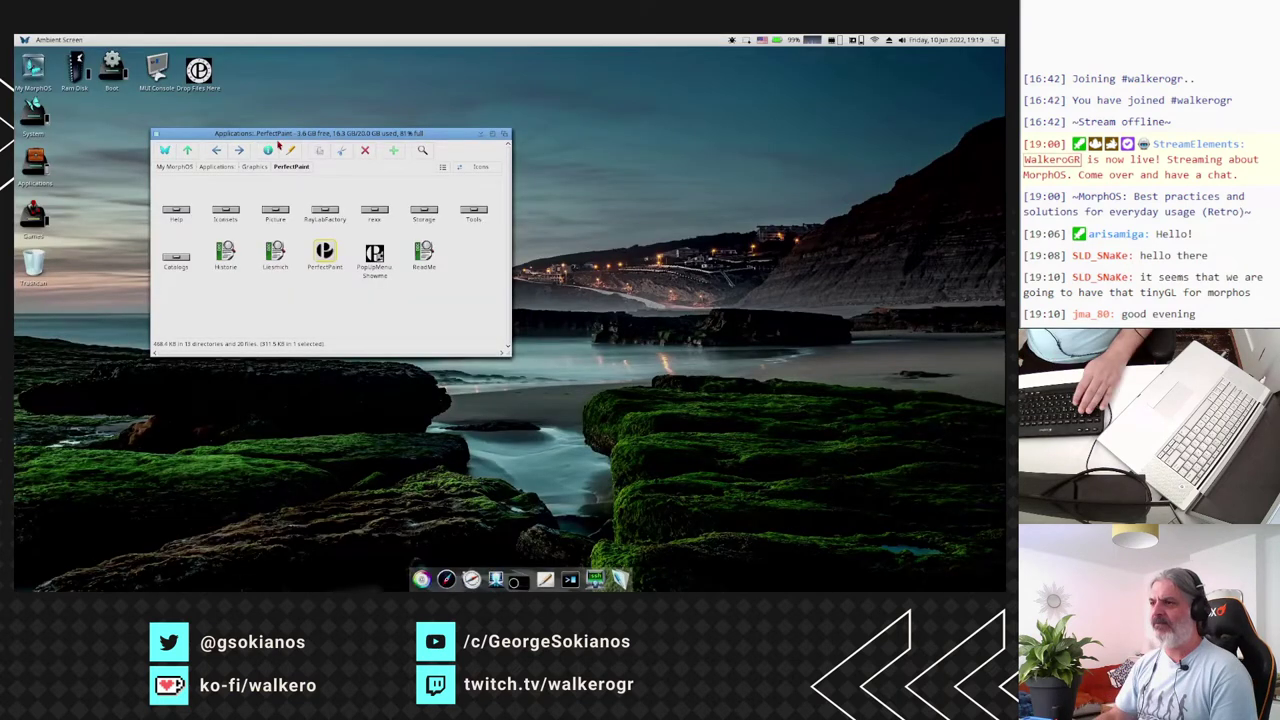
Set PerfectPaint's screenmode to Radeon9700Mob.1 24Bit 1920x1080 and start the program.
{"action": "left_click", "coordinate": [310, 314]}
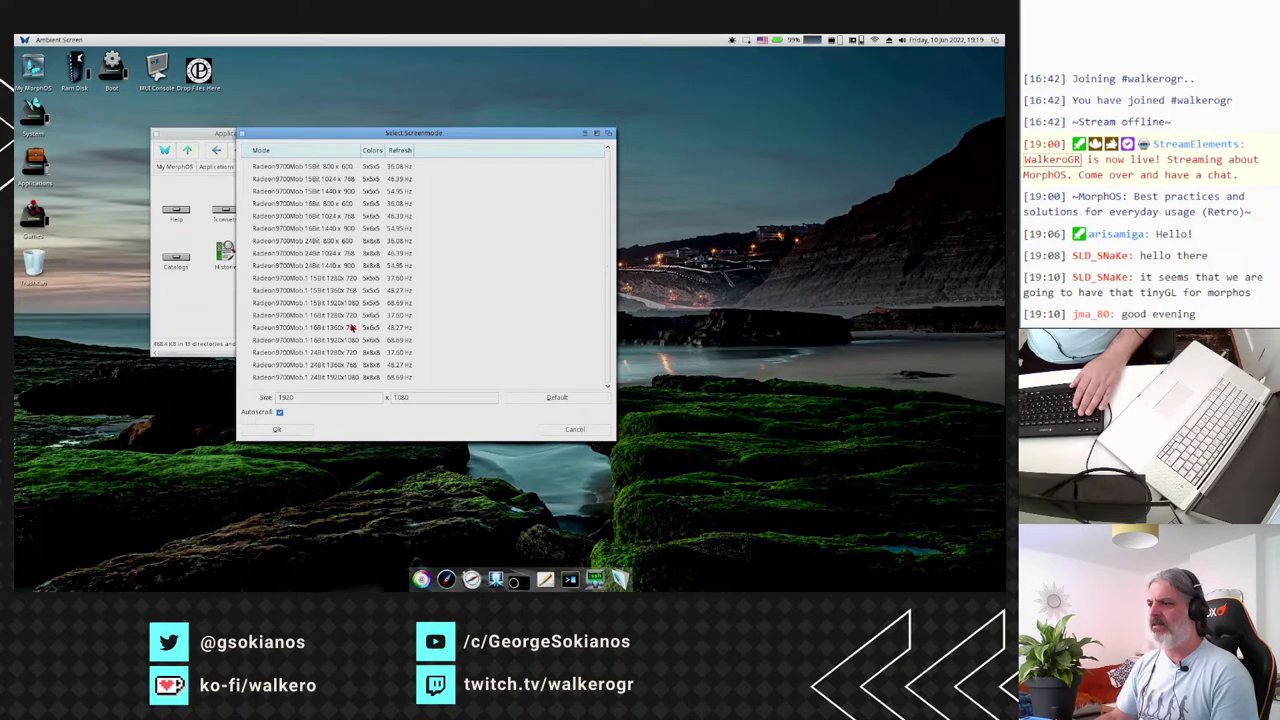
{"action": "left_click", "coordinate": [285, 430]}
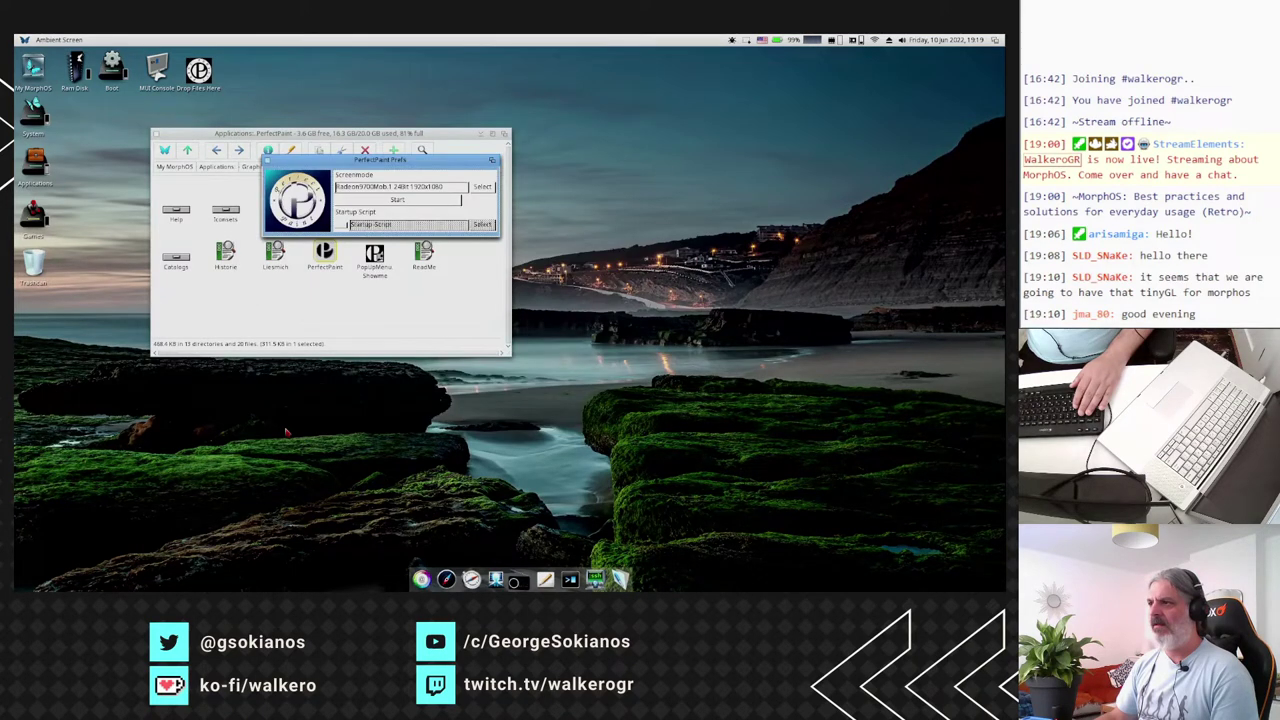
{"action": "left_click", "coordinate": [397, 199]}
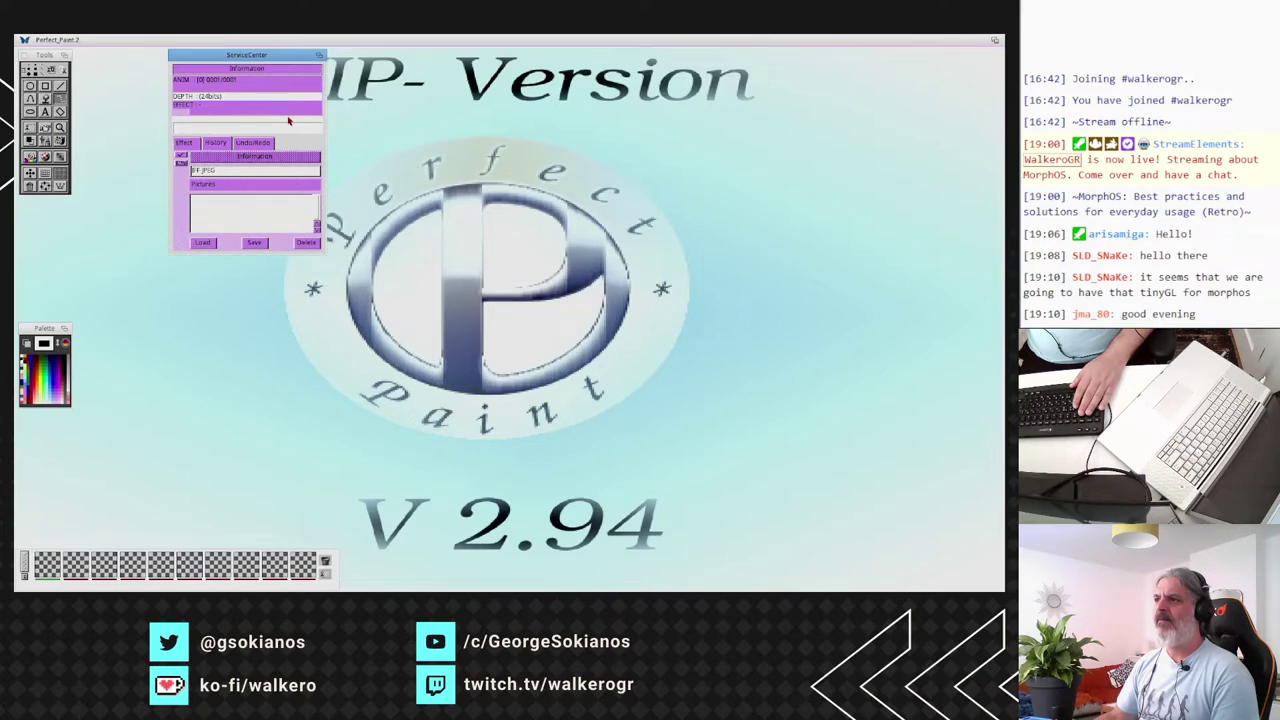
Create a new 800x600 picture and move its window slightly down on the screen.
{"action": "left_click", "coordinate": [37, 54]}
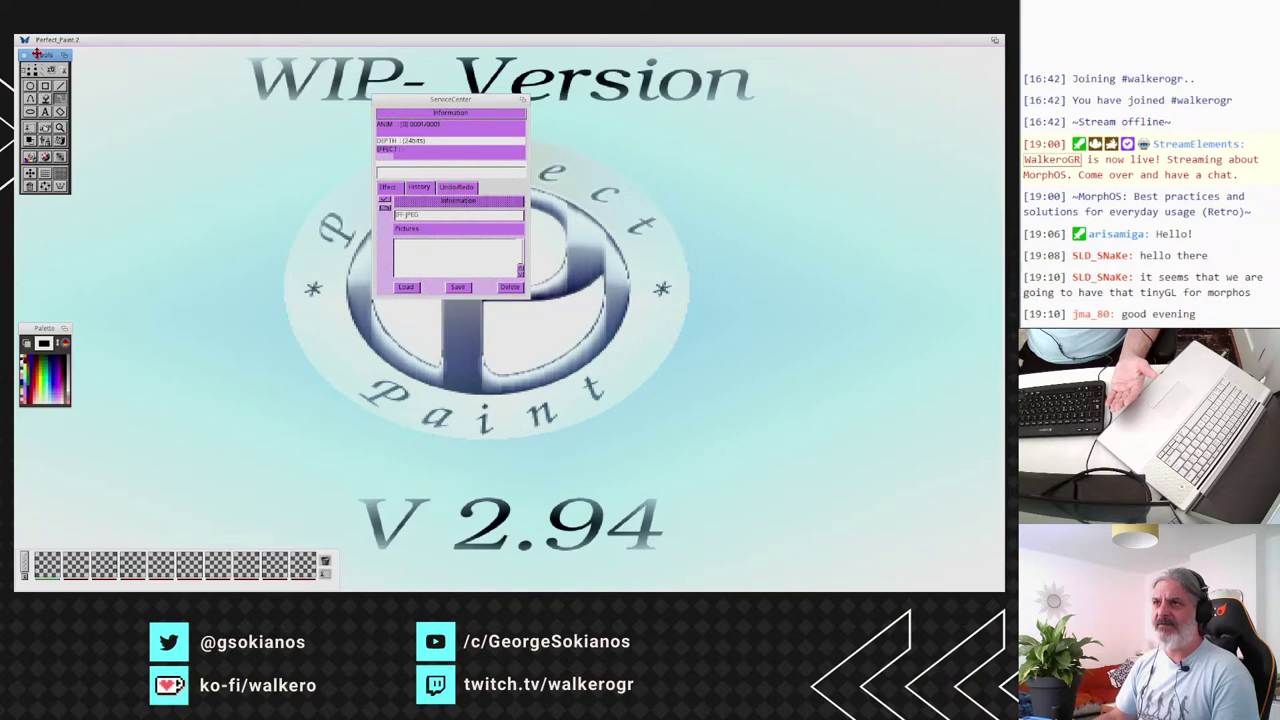
{"action": "key", "text": "super+n"}
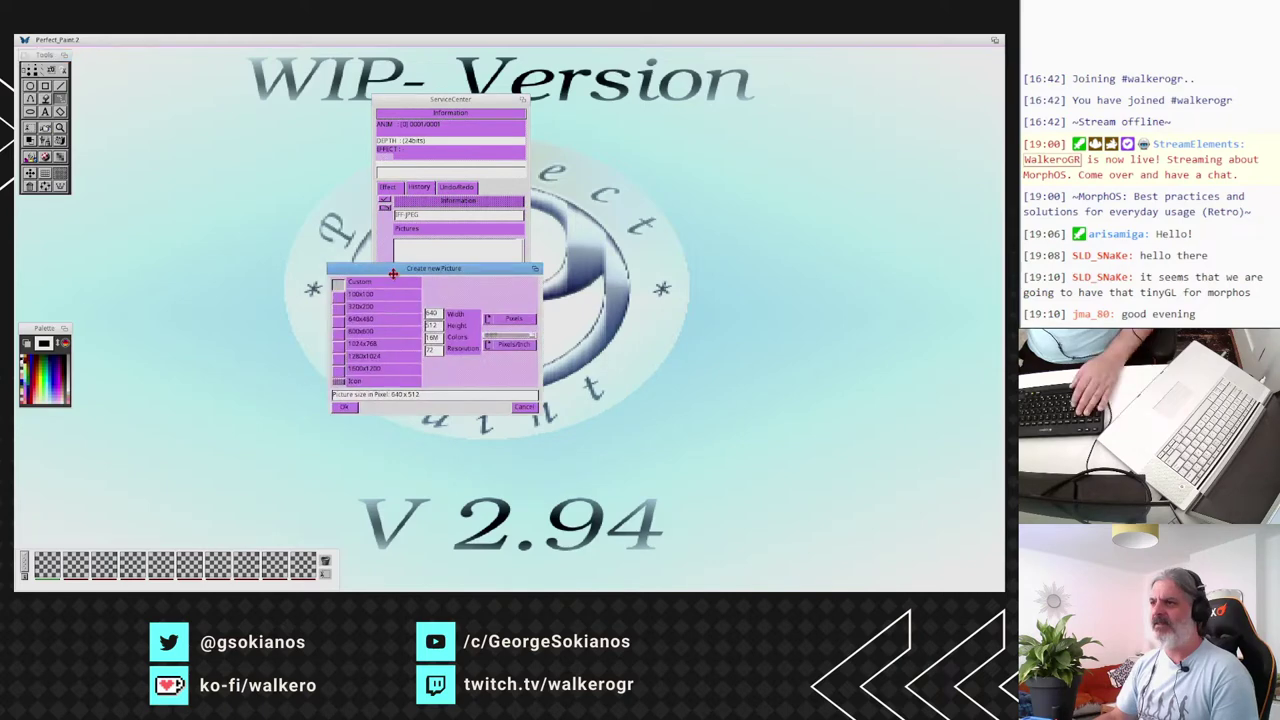
{"action": "left_click_drag", "start_coordinate": [393, 273], "coordinate": [274, 194]}
{"action": "left_click", "coordinate": [221, 254]}
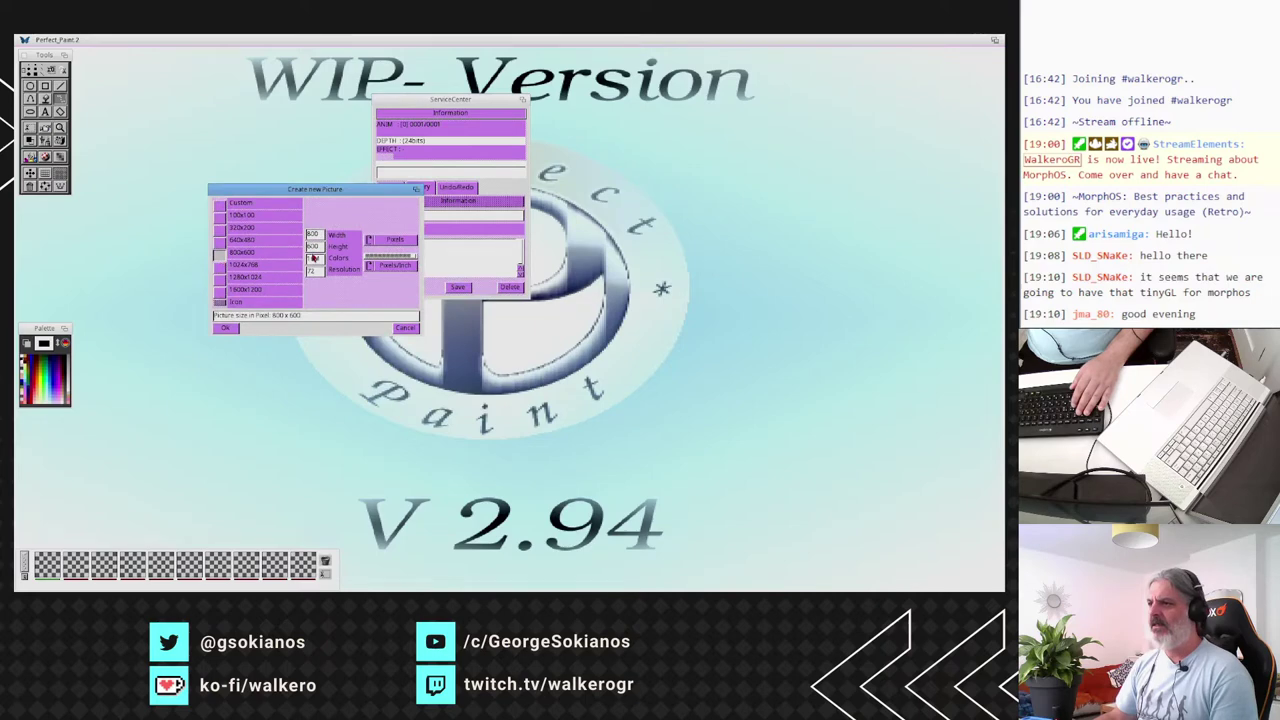
{"action": "key", "text": "Return"}
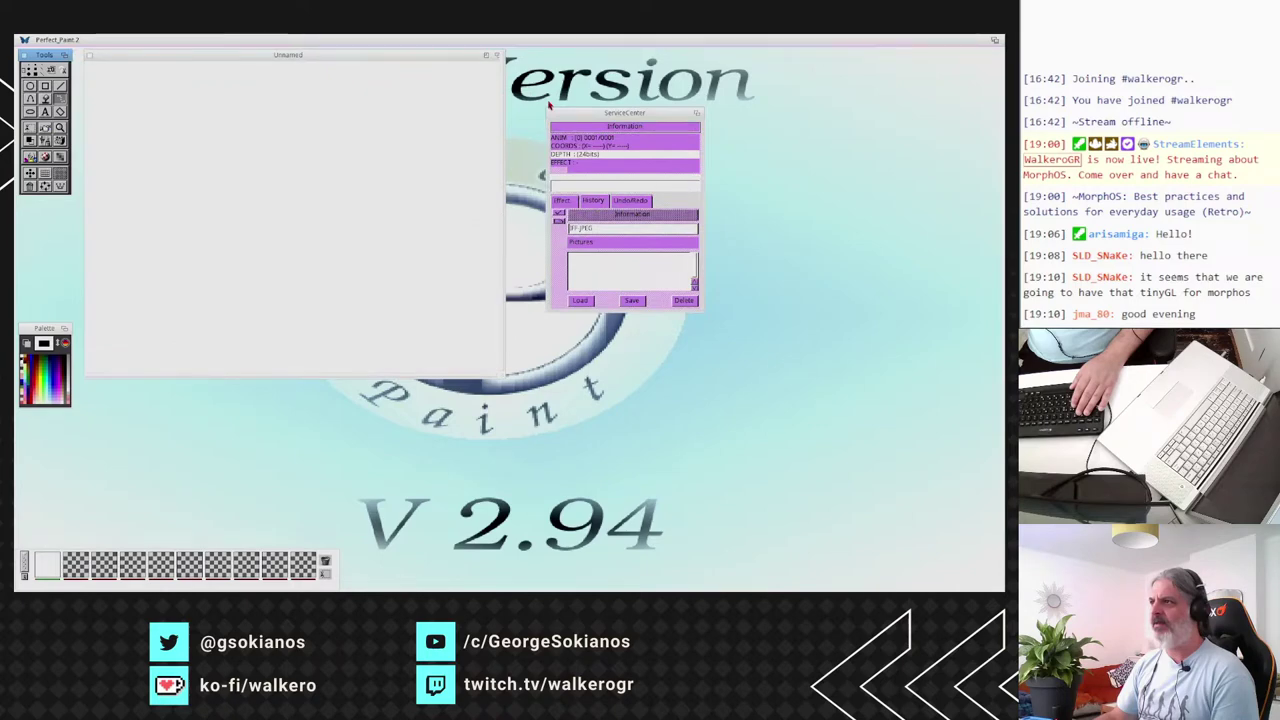
{"action": "left_click_drag", "start_coordinate": [421, 54], "coordinate": [427, 87]}
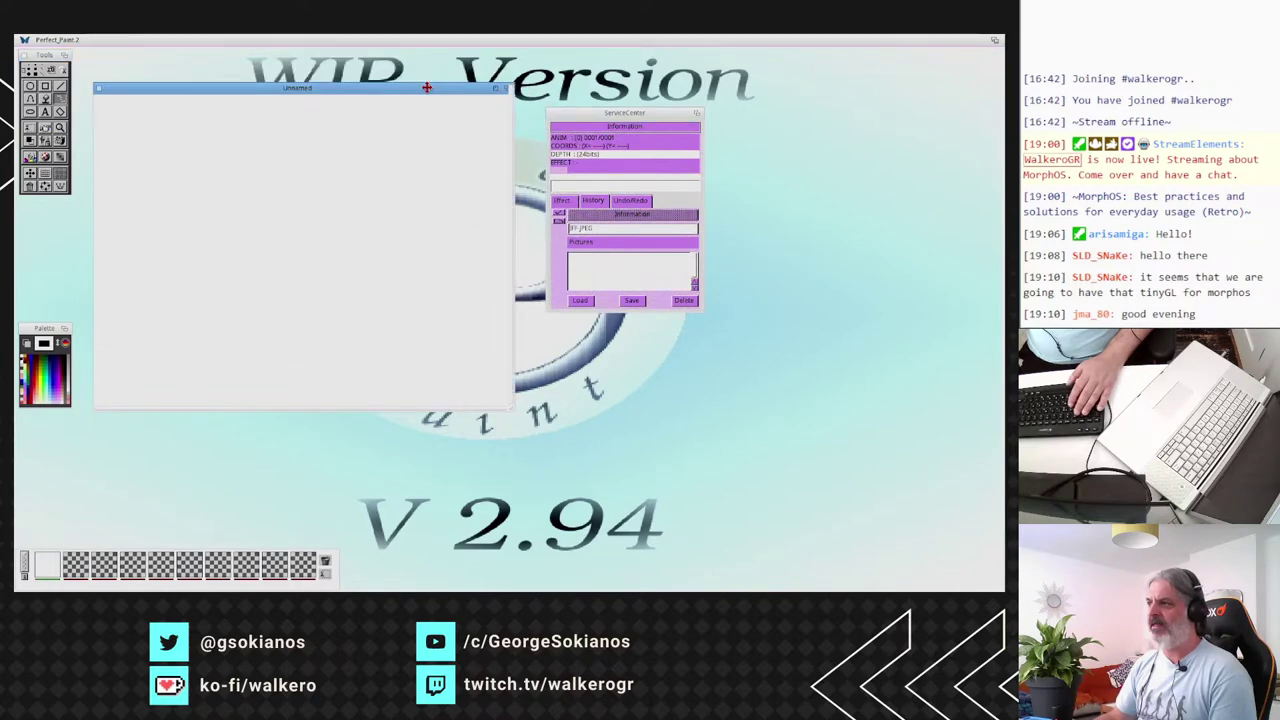
{"action": "left_click", "coordinate": [680, 264]}
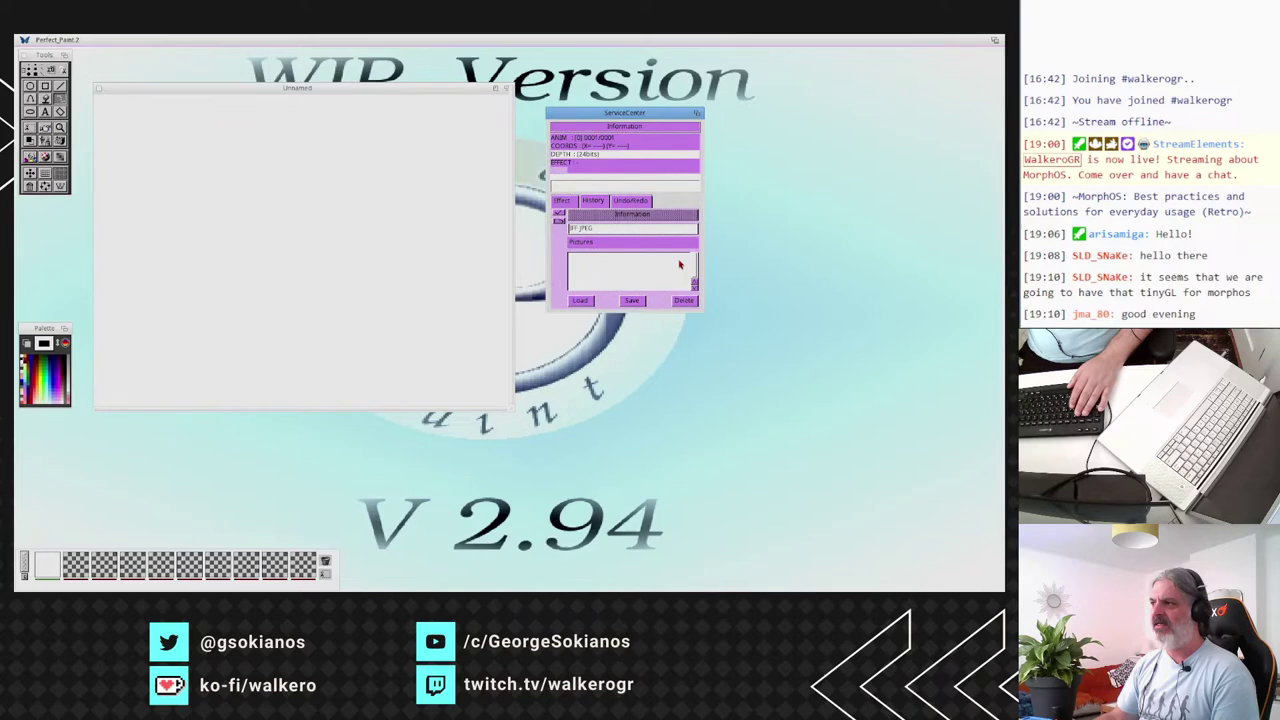
Choose bright green as the drawing color and draw a straight rising diagonal line across the upper part of the picture.
{"action": "left_click", "coordinate": [45, 382]}
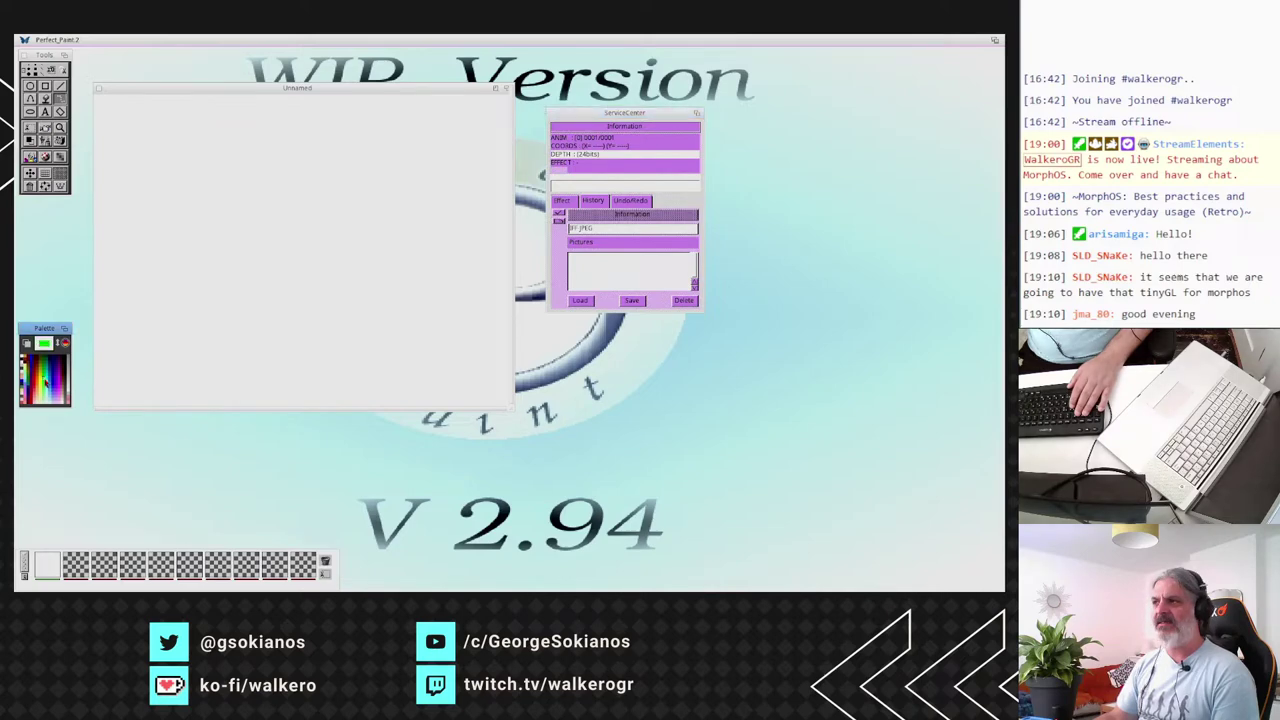
{"action": "left_click", "coordinate": [60, 87]}
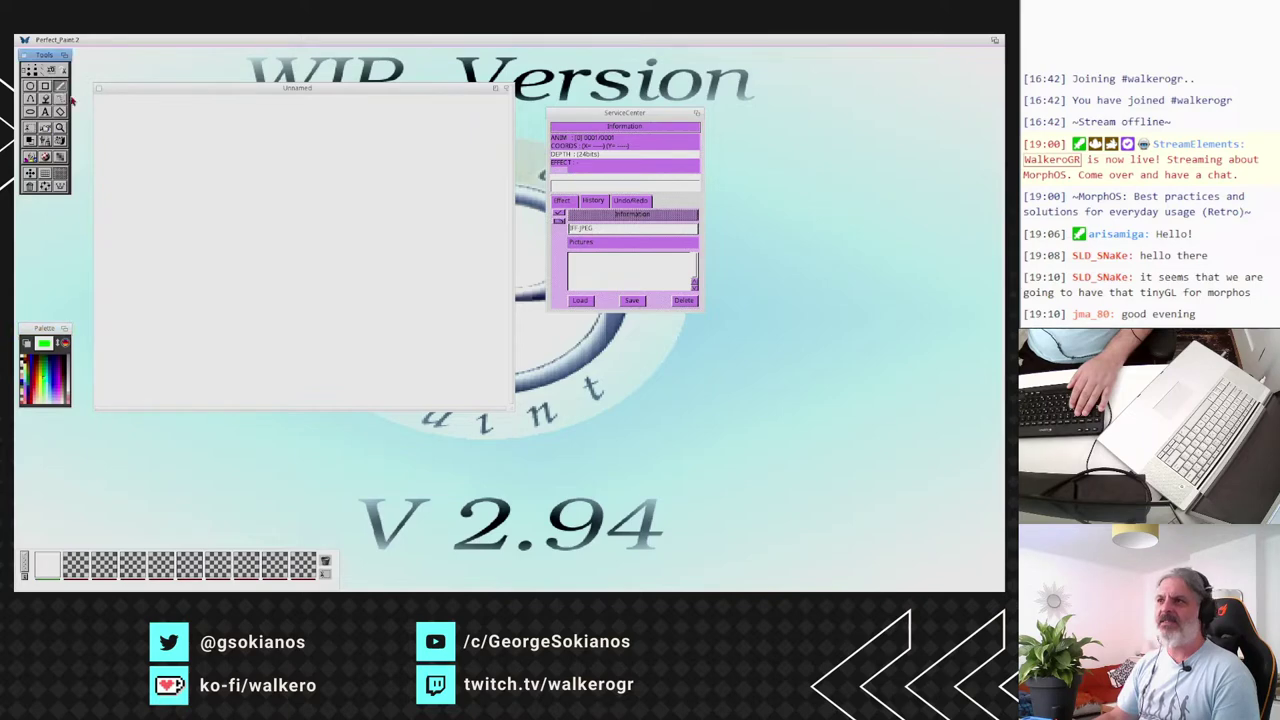
{"action": "left_click", "coordinate": [145, 255]}
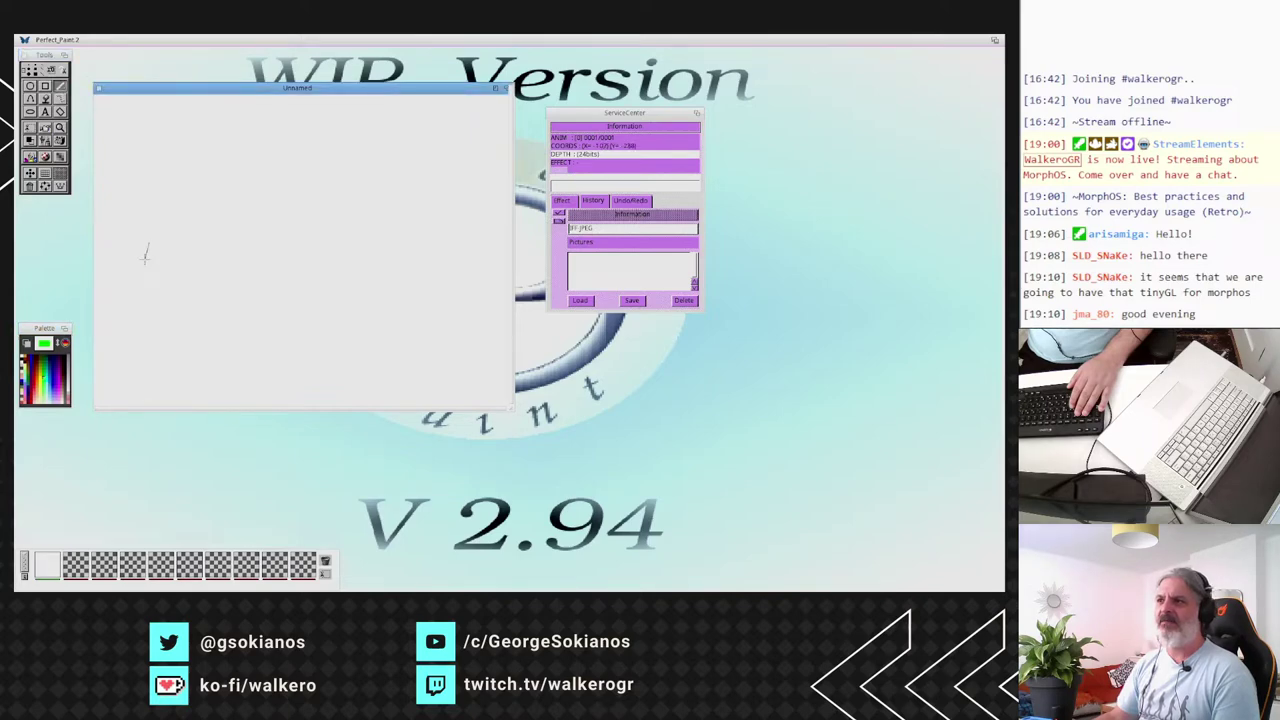
{"action": "left_click_drag", "start_coordinate": [148, 242], "coordinate": [424, 130]}
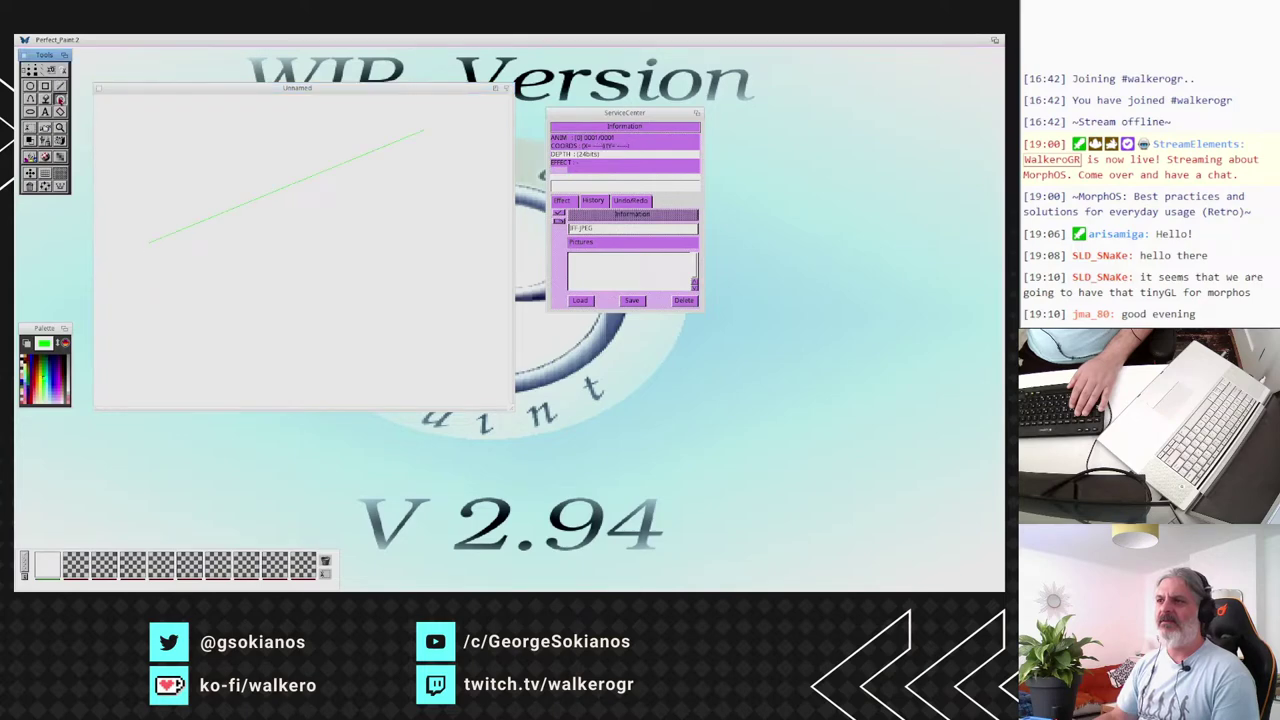
Draw thin freehand green curves and loops around and below the straight line.
{"action": "left_click_drag", "start_coordinate": [188, 240], "coordinate": [278, 148]}
{"action": "left_click_drag", "start_coordinate": [248, 245], "coordinate": [310, 268]}
{"action": "left_click_drag", "start_coordinate": [117, 347], "coordinate": [388, 318]}
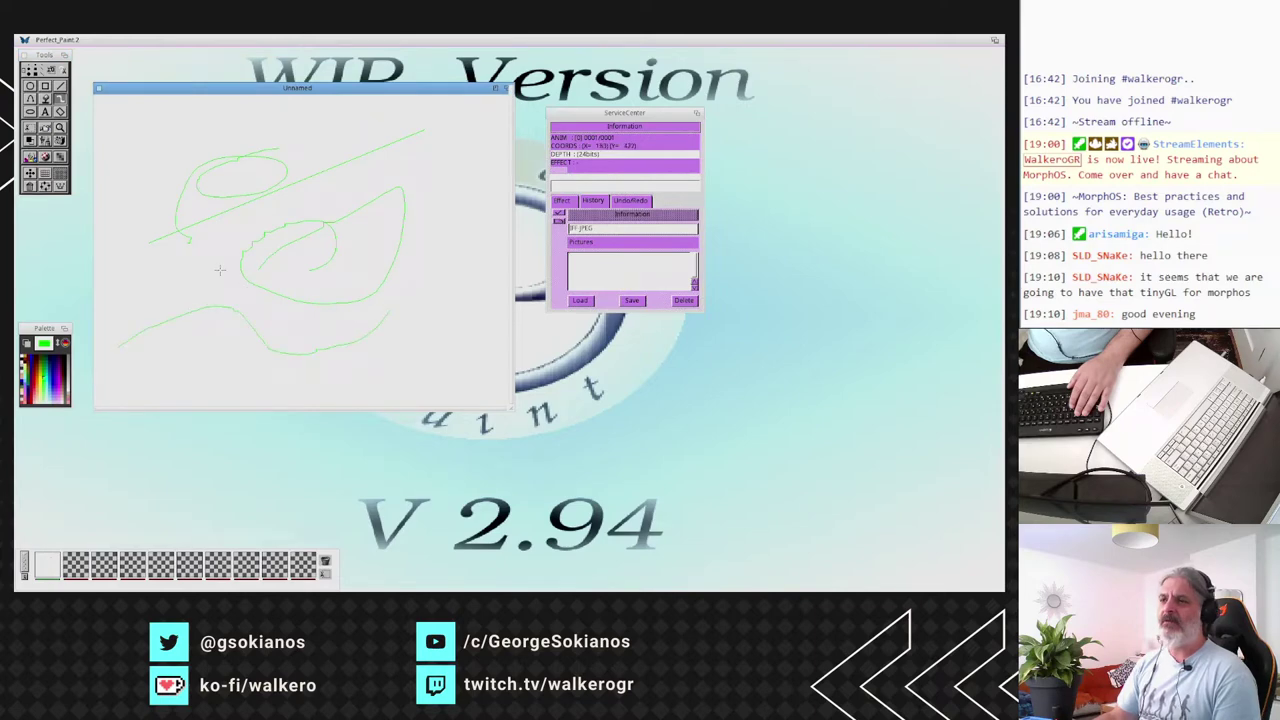
{"action": "mouse_move", "coordinate": [219, 270]}
{"action": "left_mouse_down"}
{"action": "mouse_move", "coordinate": [188, 308]}
{"action": "mouse_move", "coordinate": [320, 218]}
{"action": "left_mouse_up"}
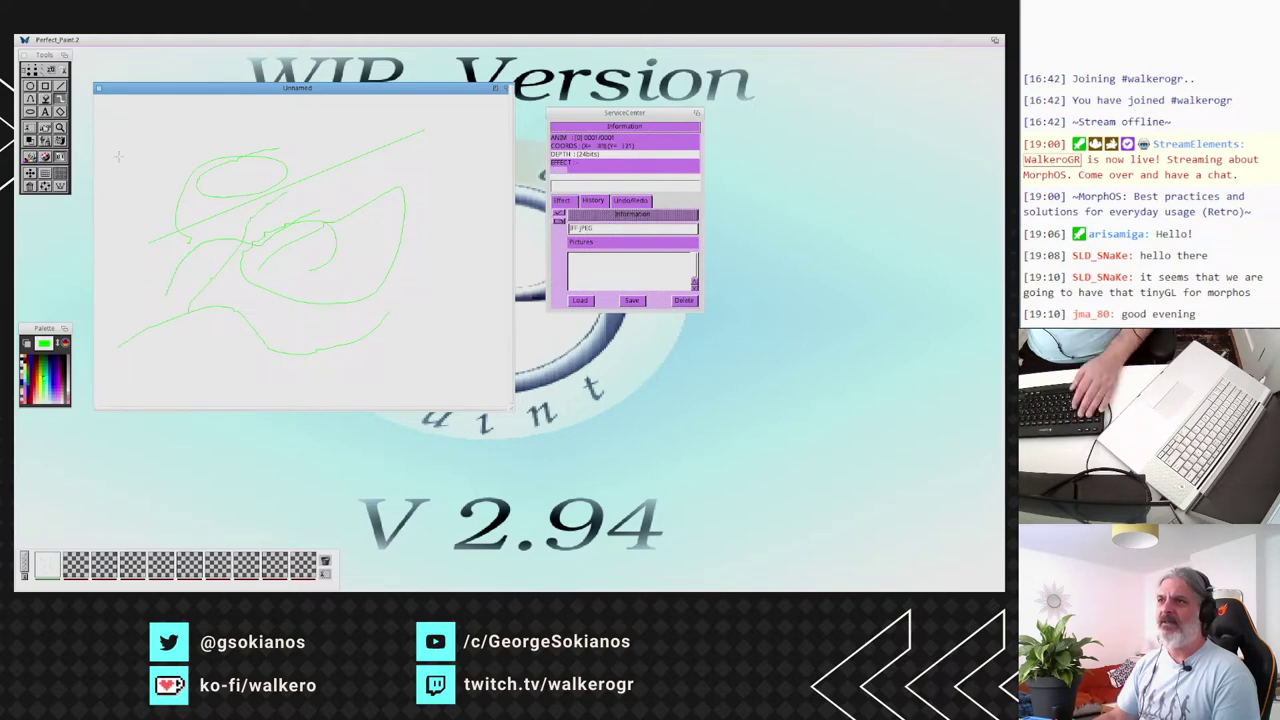
Choose a thick round brush and paint wavy green freehand strokes across the upper part of the picture.
{"action": "left_click", "coordinate": [30, 85]}
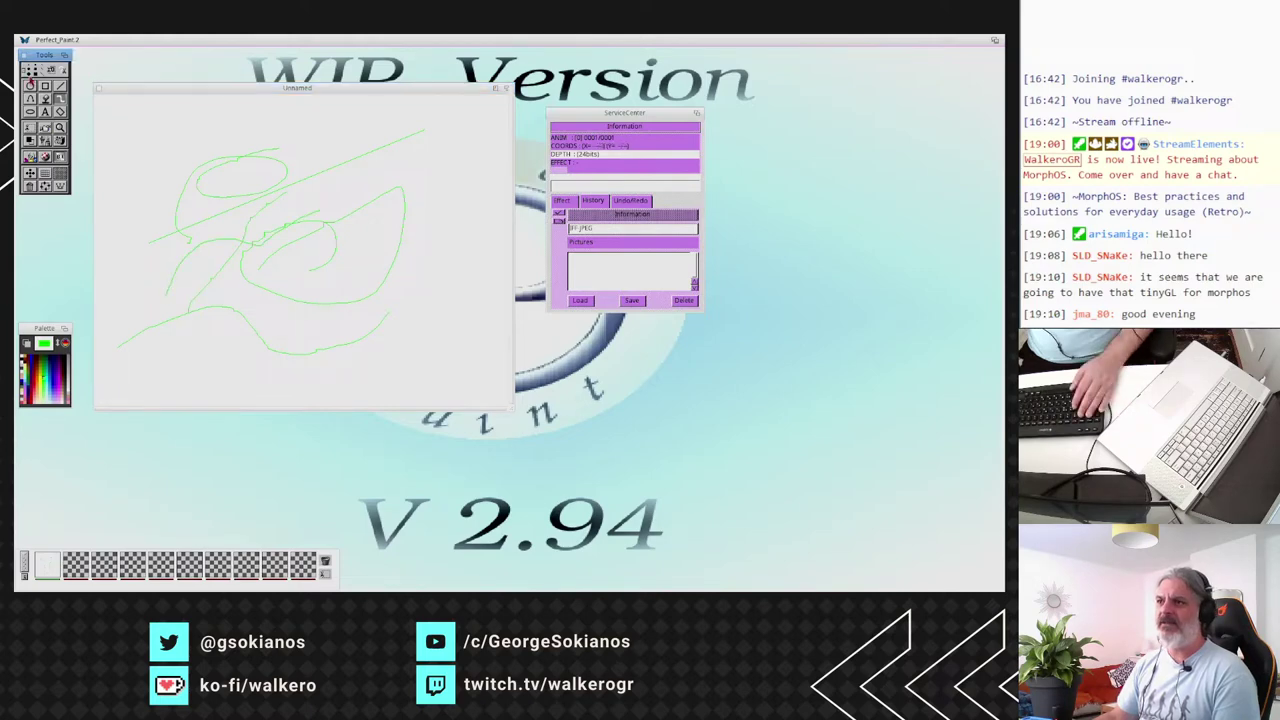
{"action": "left_click_drag", "start_coordinate": [444, 172], "coordinate": [155, 196]}
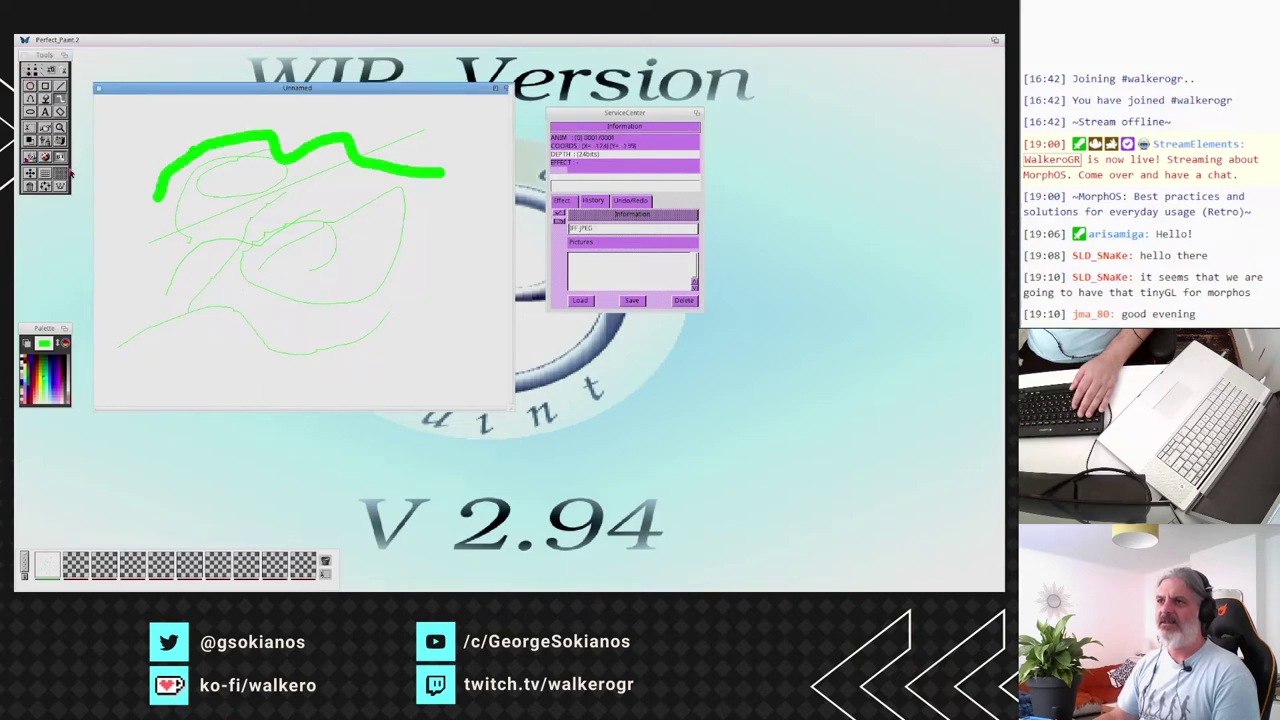
{"action": "left_click_drag", "start_coordinate": [145, 188], "coordinate": [445, 195]}
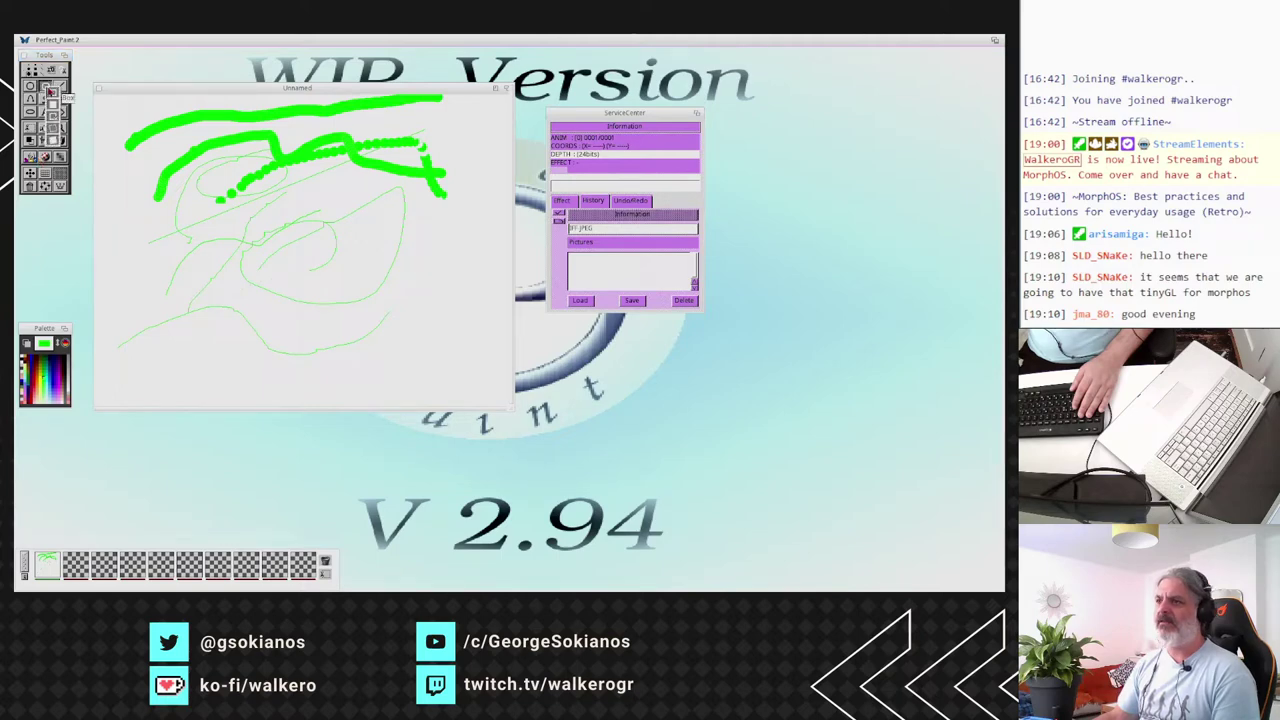
Draw a filled green rectangle over the lower-left scribble and a filled dark red rectangle to its right.
{"action": "left_click", "coordinate": [52, 93]}
{"action": "left_click_drag", "start_coordinate": [152, 251], "coordinate": [273, 368]}
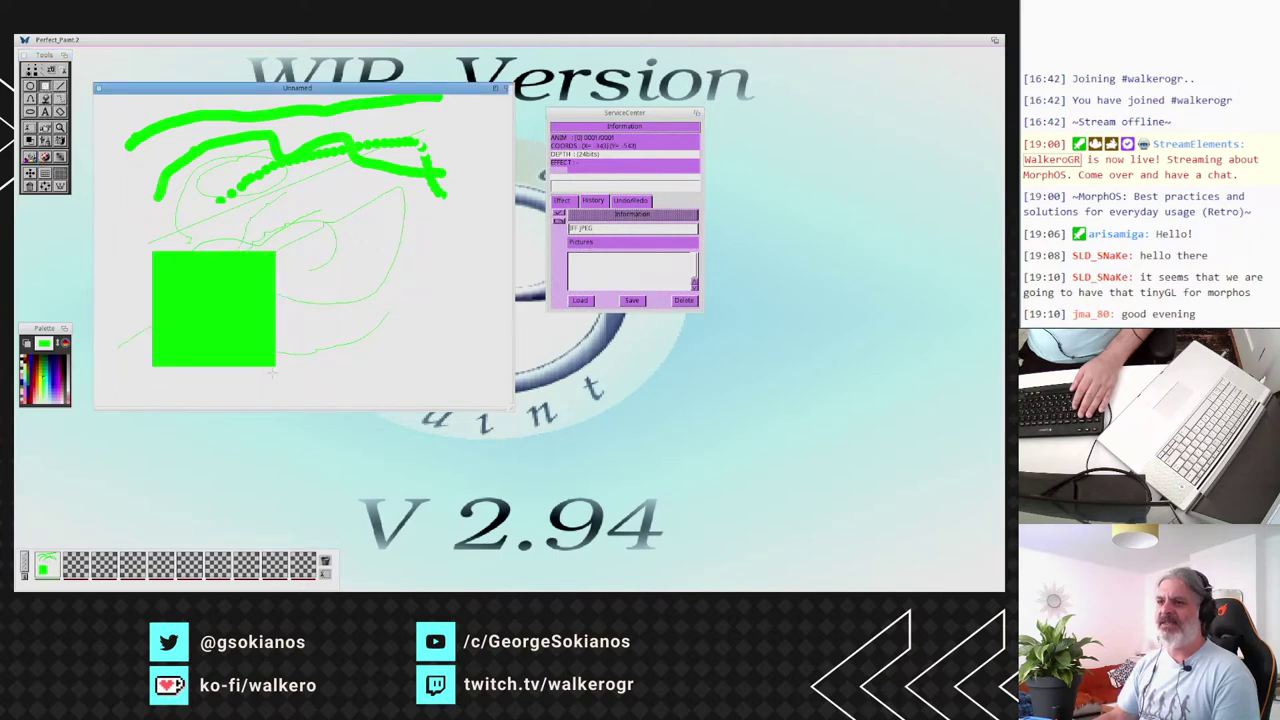
{"action": "key", "text": "x"}
{"action": "left_click_drag", "start_coordinate": [313, 231], "coordinate": [430, 327]}
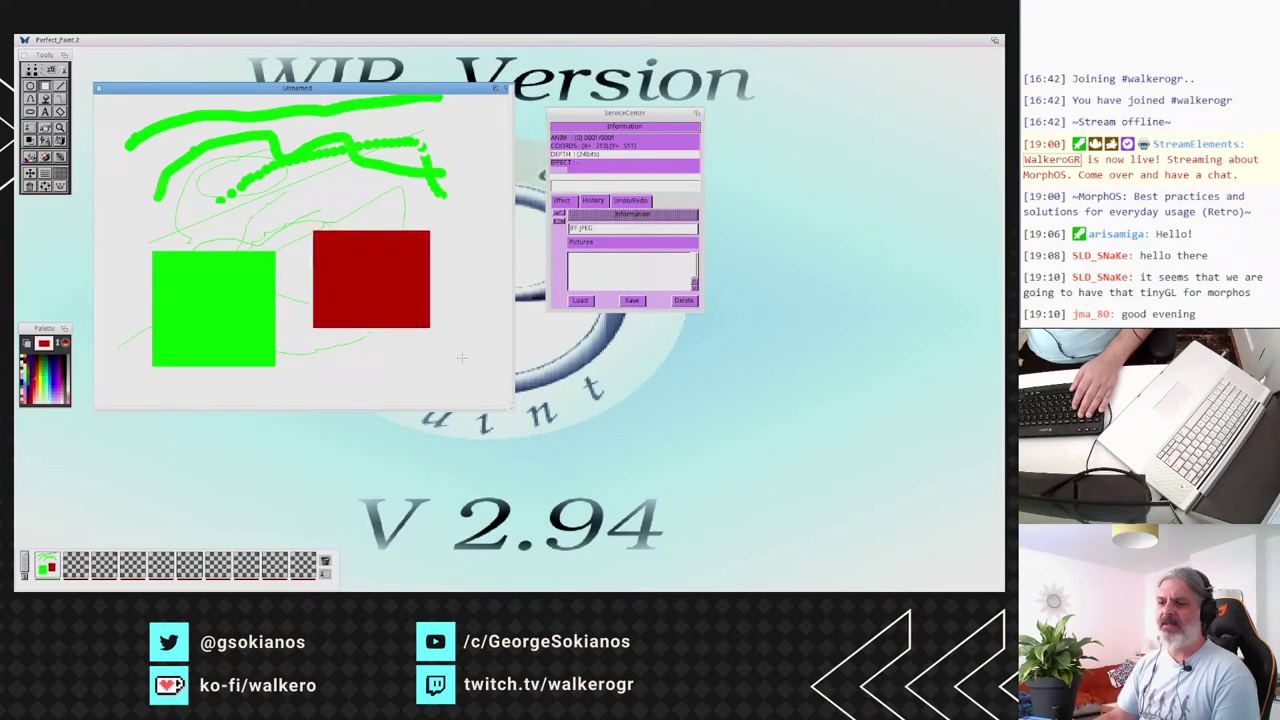
Switch to an empty album slot, return to the painted picture and view the window display options.
{"action": "left_click", "coordinate": [46, 566]}
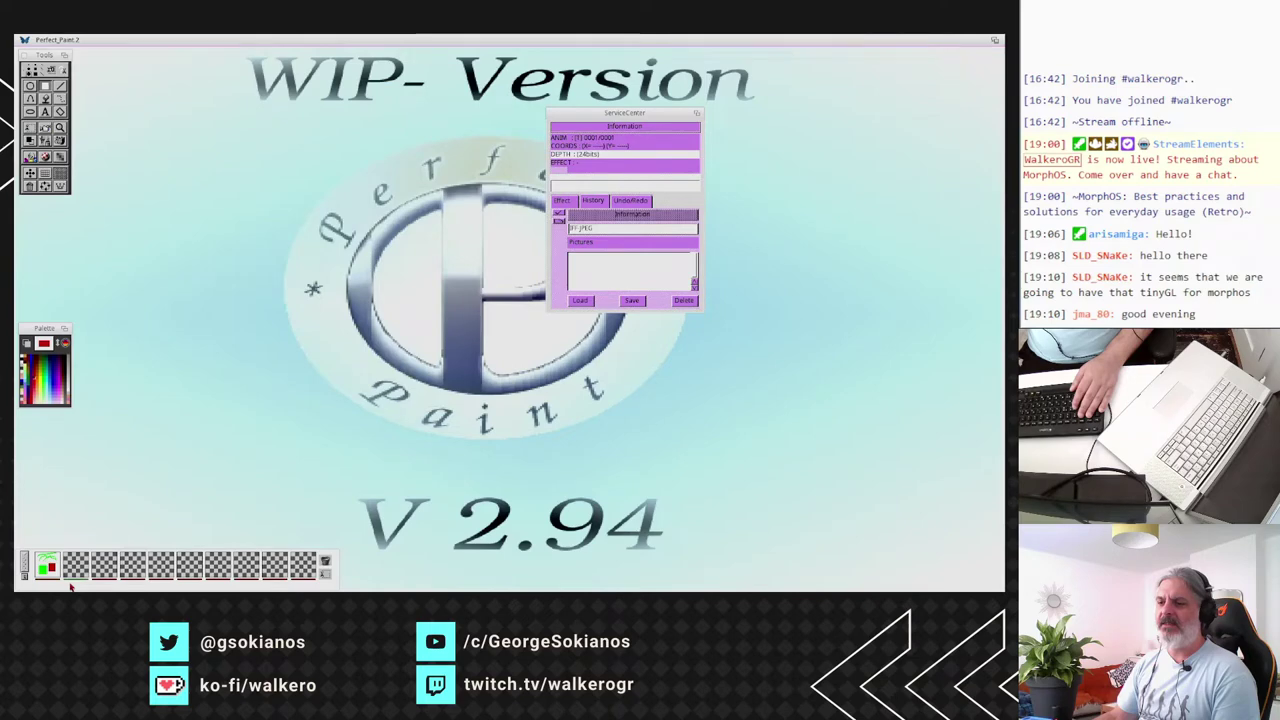
{"action": "left_click", "coordinate": [46, 566]}
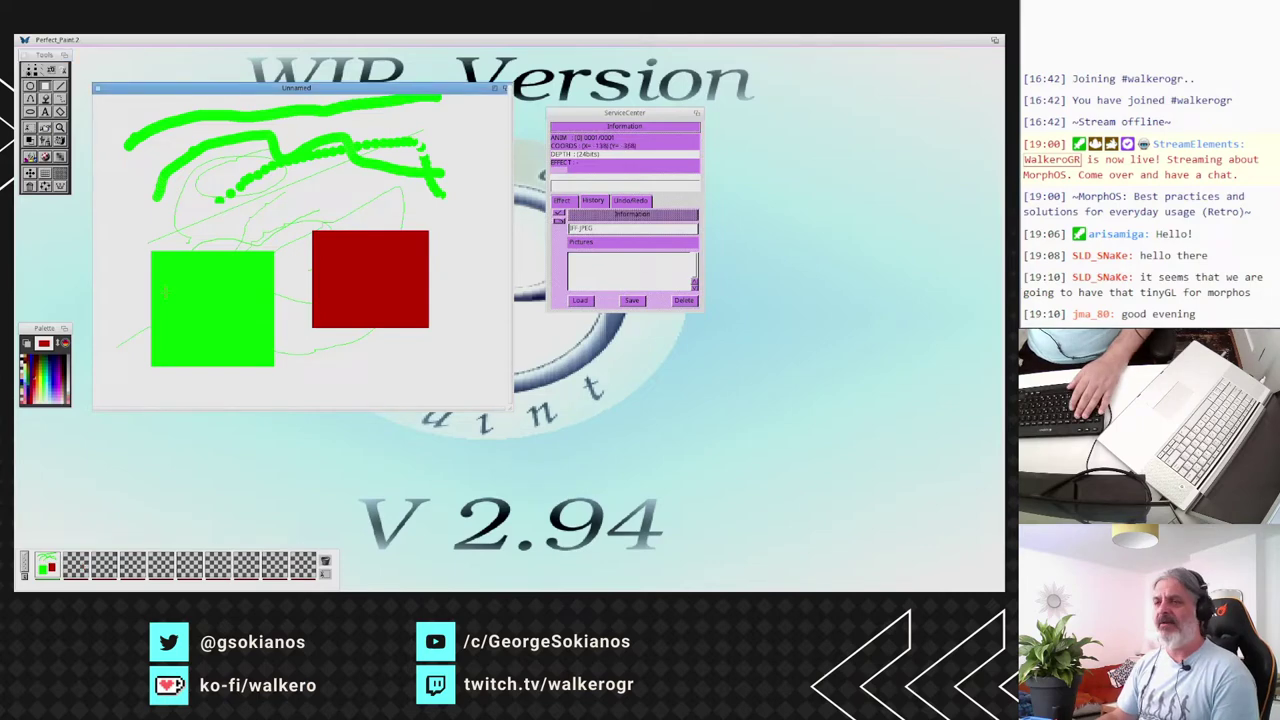
{"action": "right_click", "coordinate": [37, 54]}
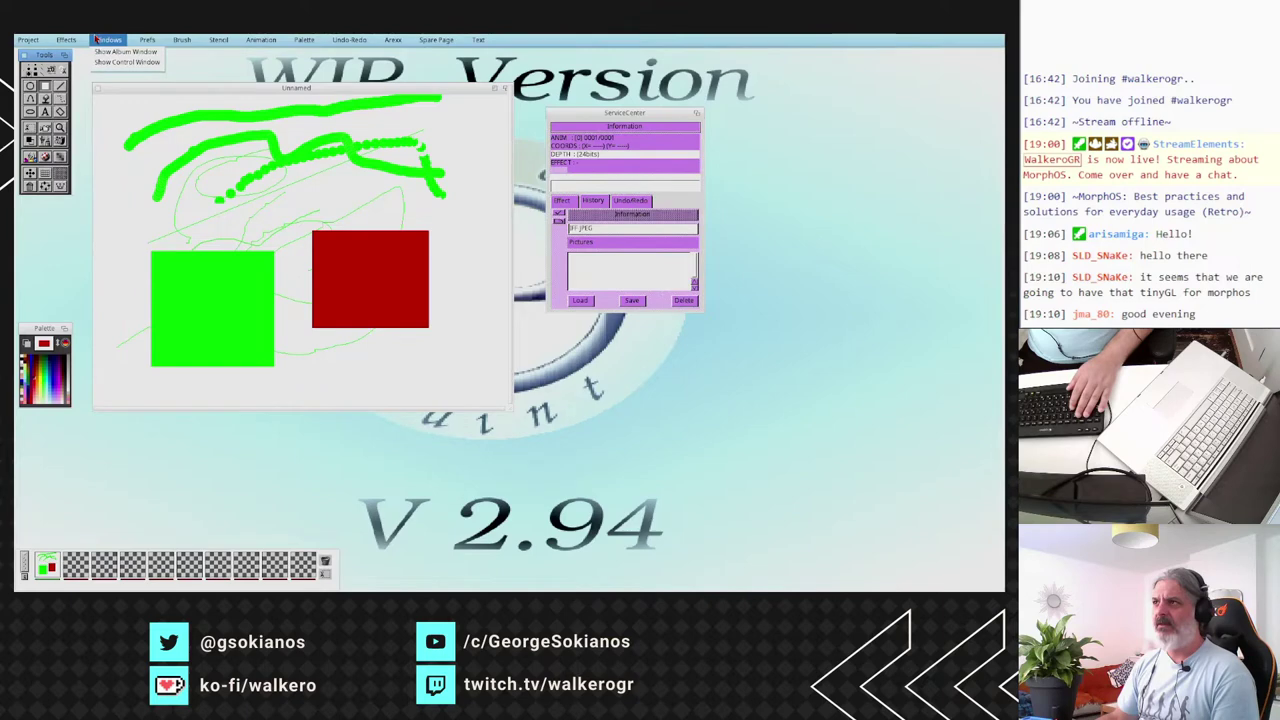
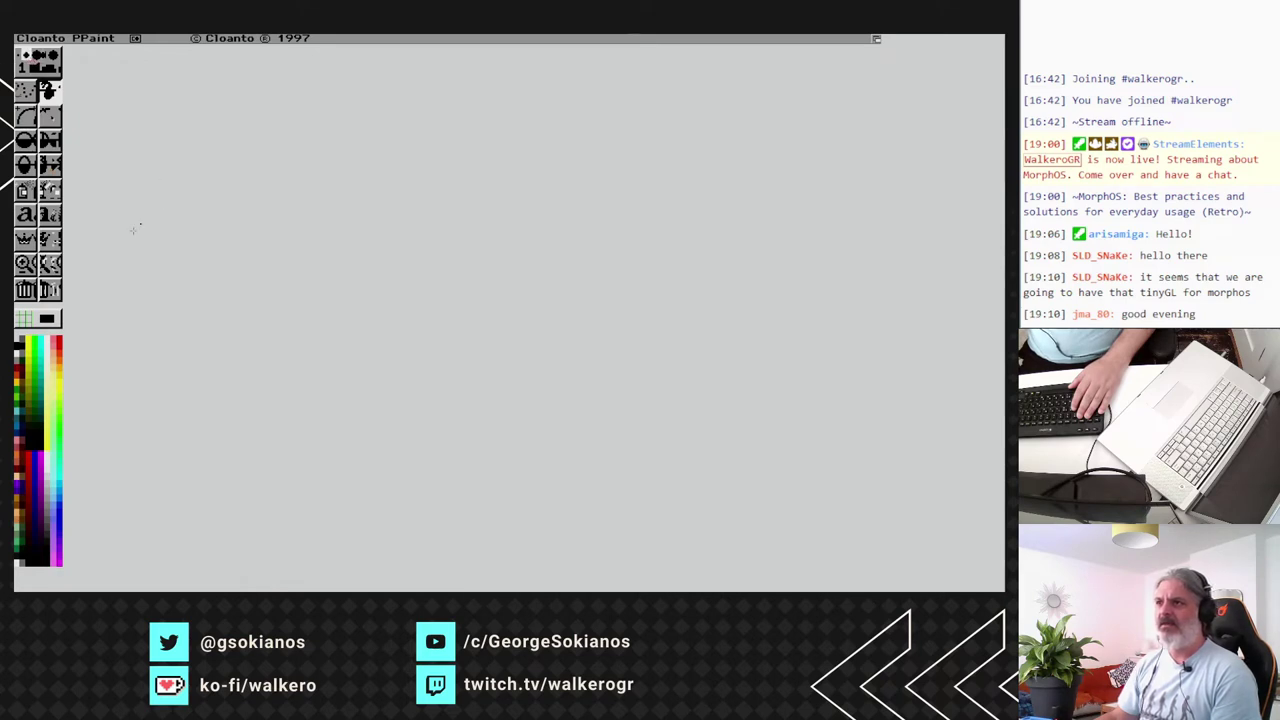
Draw a thin black line rising across the upper canvas and connected red line strokes below it.
{"action": "left_click_drag", "start_coordinate": [121, 272], "coordinate": [158, 228]}
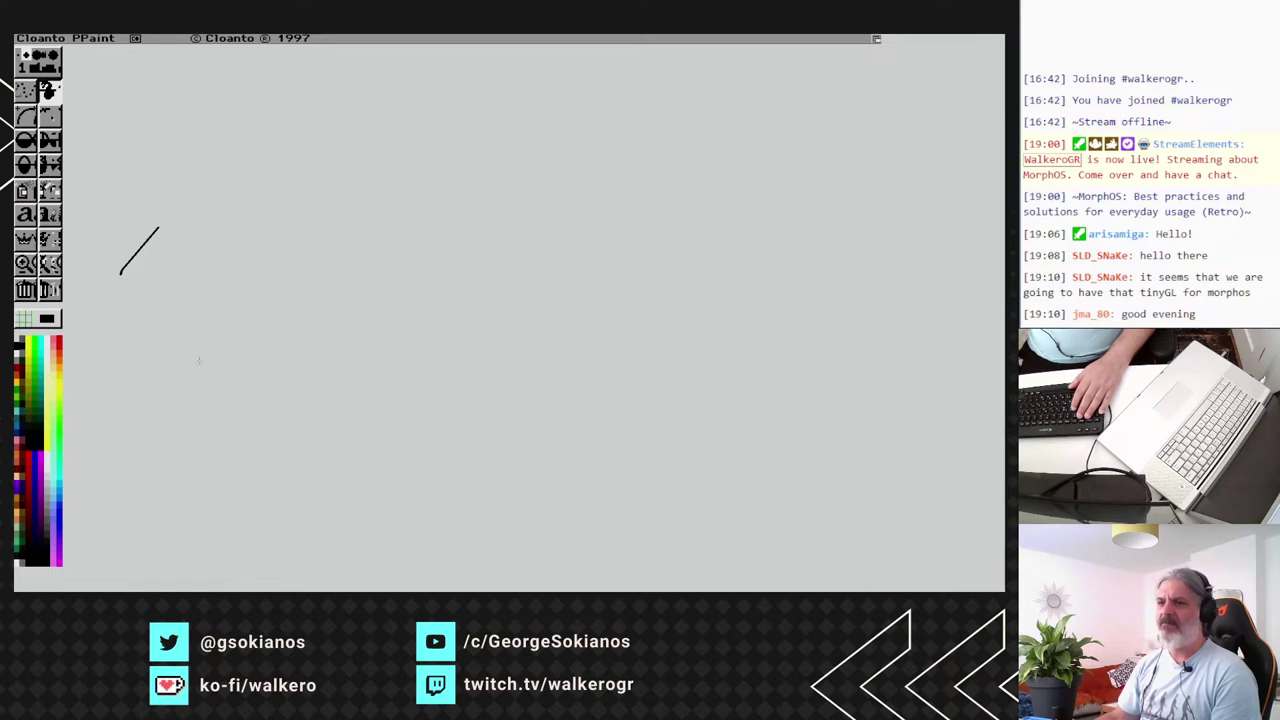
{"action": "left_click_drag", "start_coordinate": [158, 228], "coordinate": [266, 148]}
{"action": "left_click", "coordinate": [58, 342]}
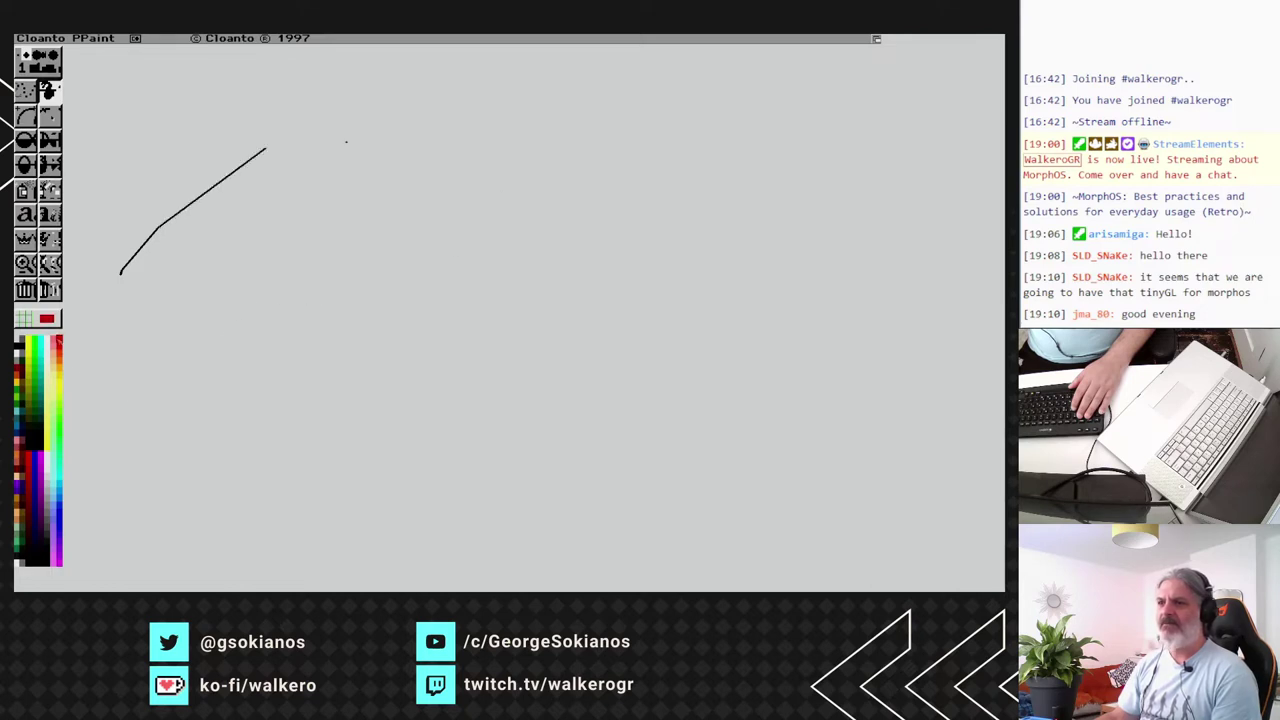
{"action": "left_click_drag", "start_coordinate": [158, 288], "coordinate": [187, 243]}
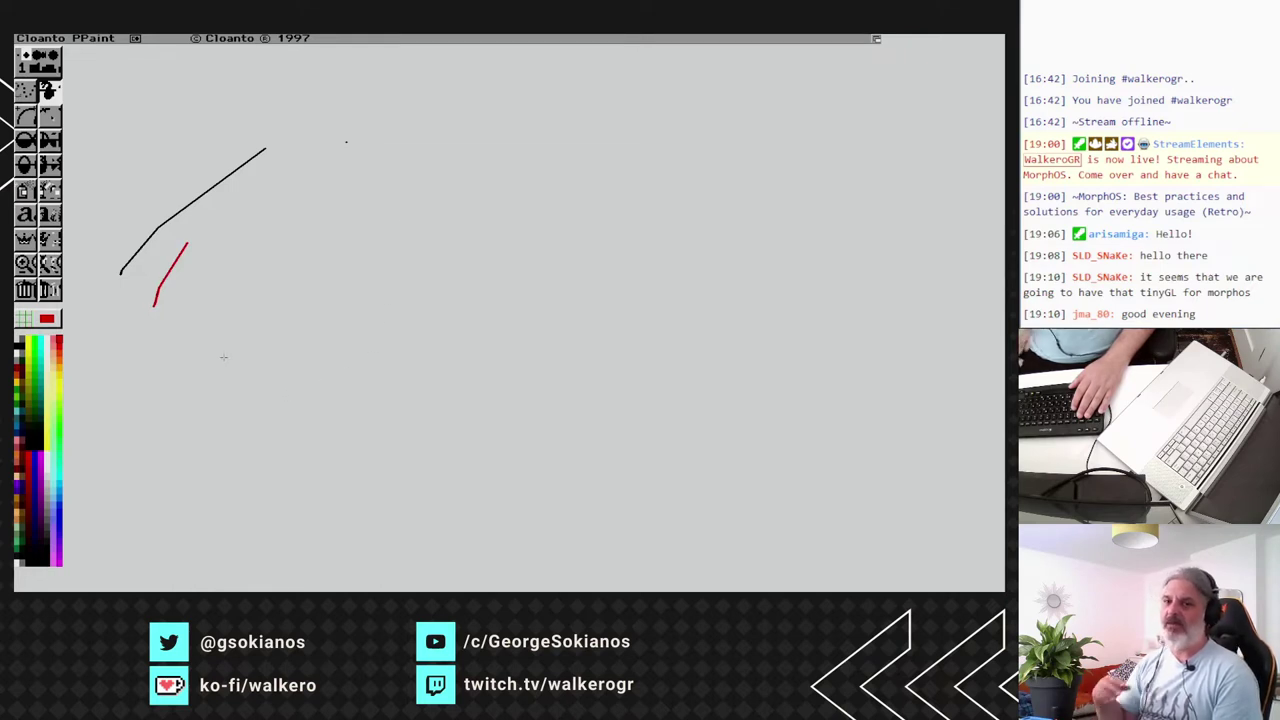
{"action": "left_click_drag", "start_coordinate": [187, 243], "coordinate": [357, 171]}
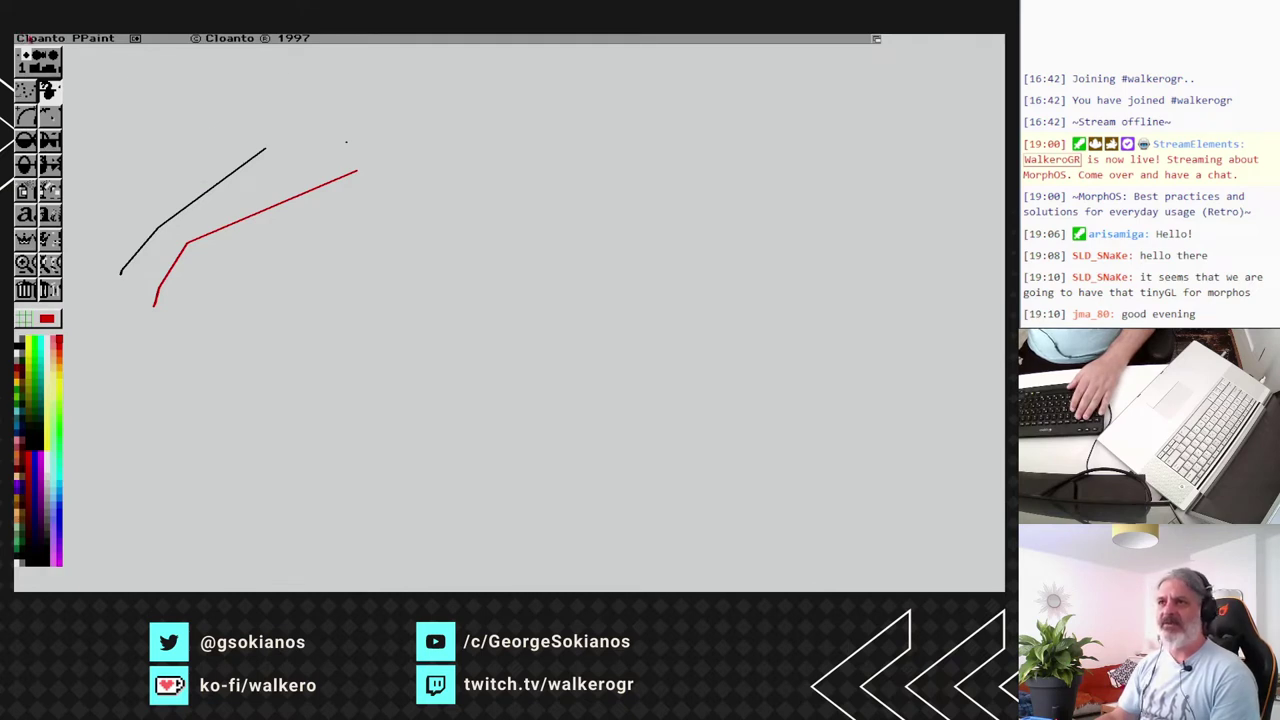
{"action": "left_click", "coordinate": [224, 356]}
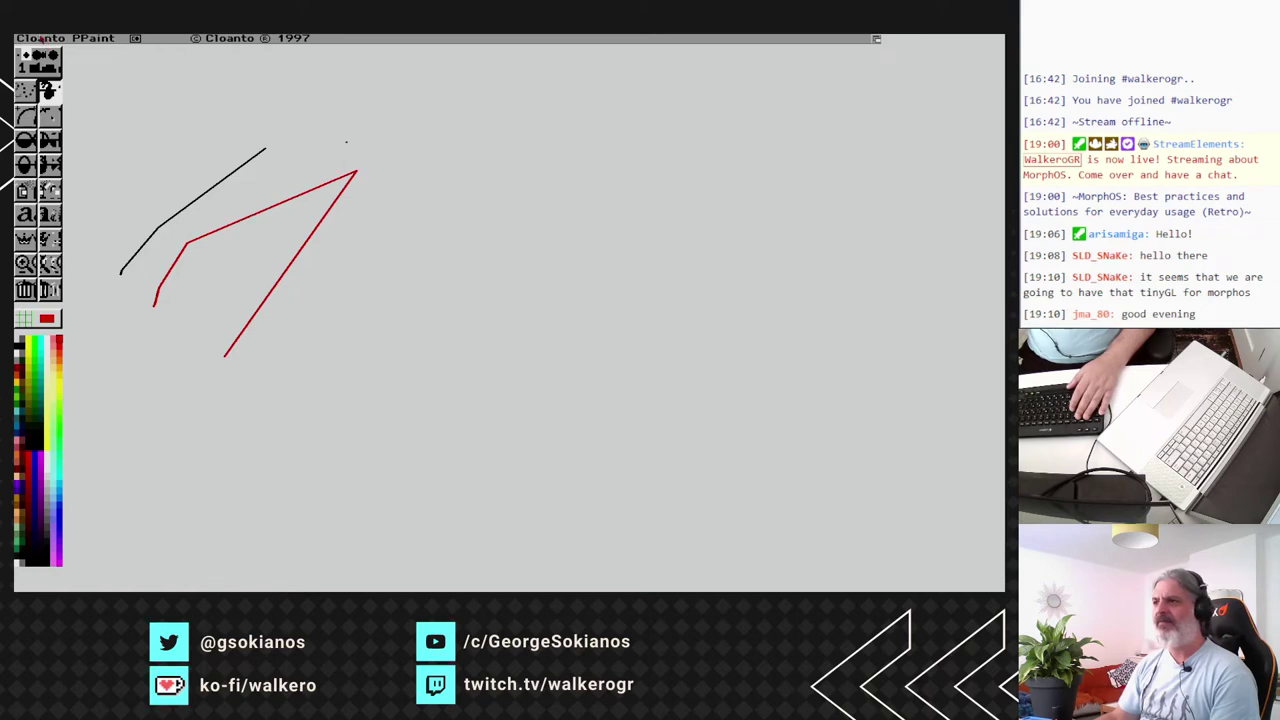
{"action": "right_click", "coordinate": [44, 38]}
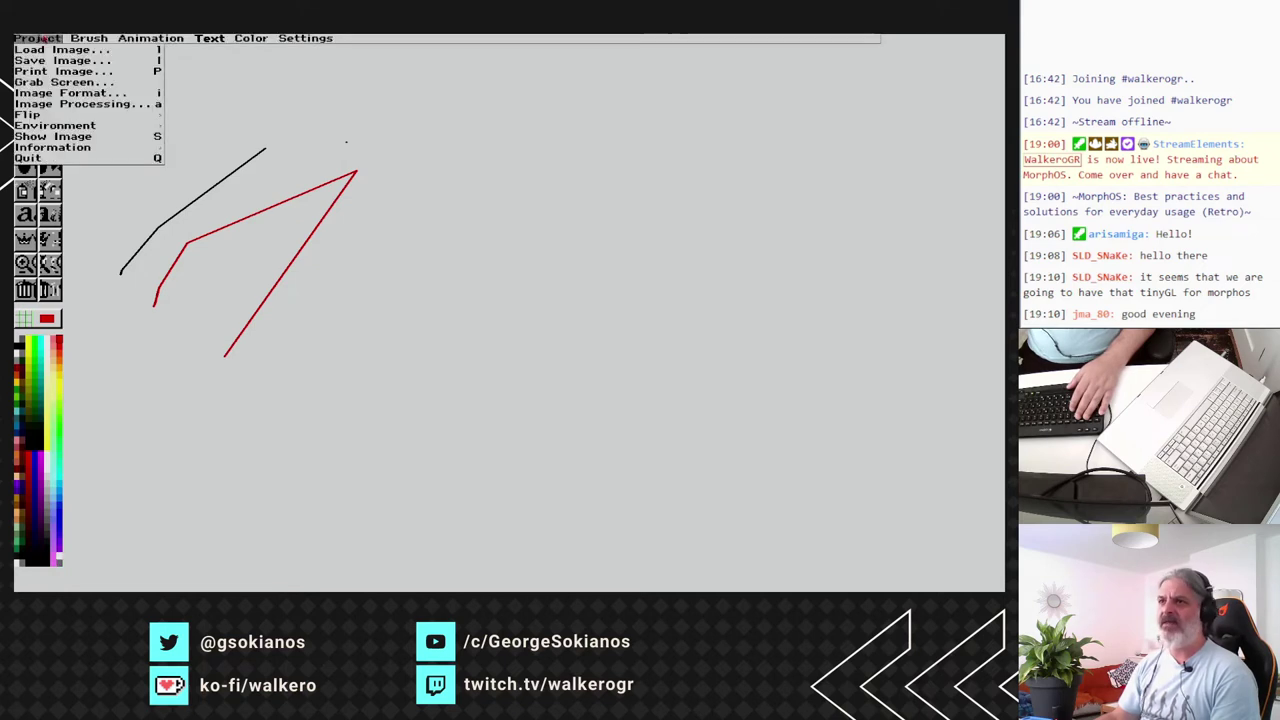
{"action": "mouse_move", "coordinate": [95, 38]}
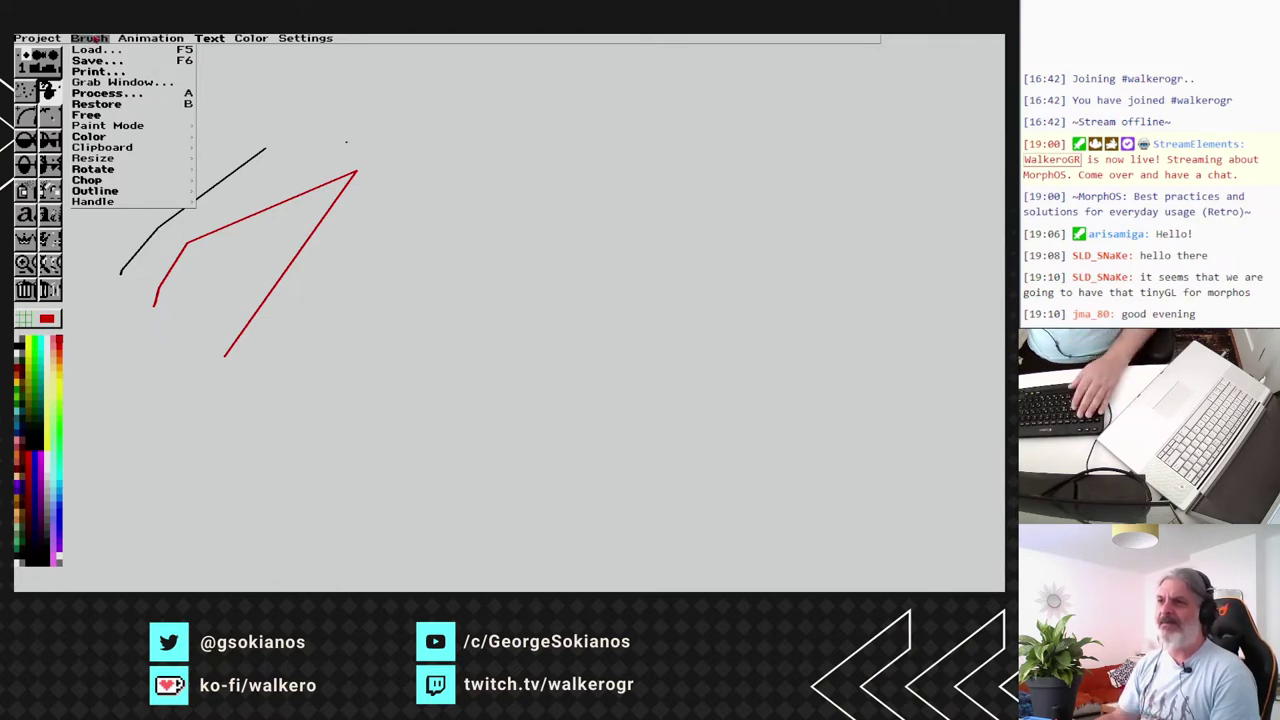
{"action": "mouse_move", "coordinate": [44, 39]}
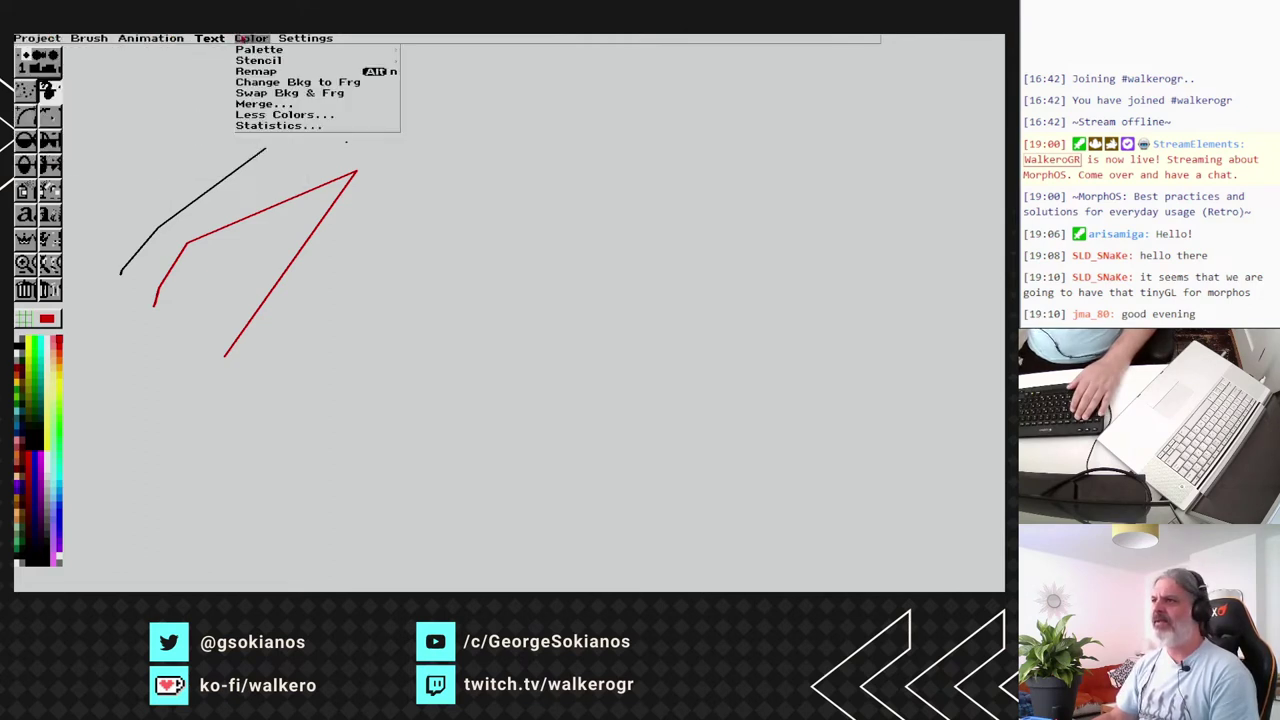
{"action": "mouse_move", "coordinate": [300, 40]}
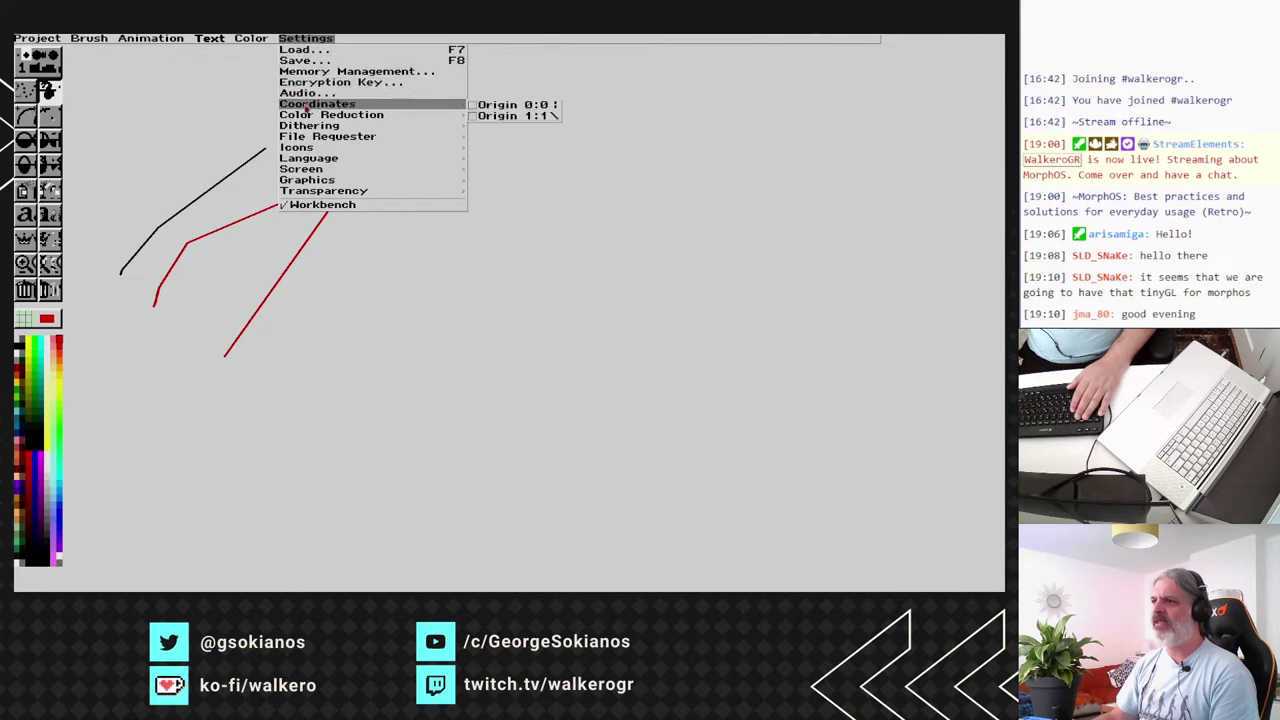
{"action": "mouse_move", "coordinate": [318, 170]}
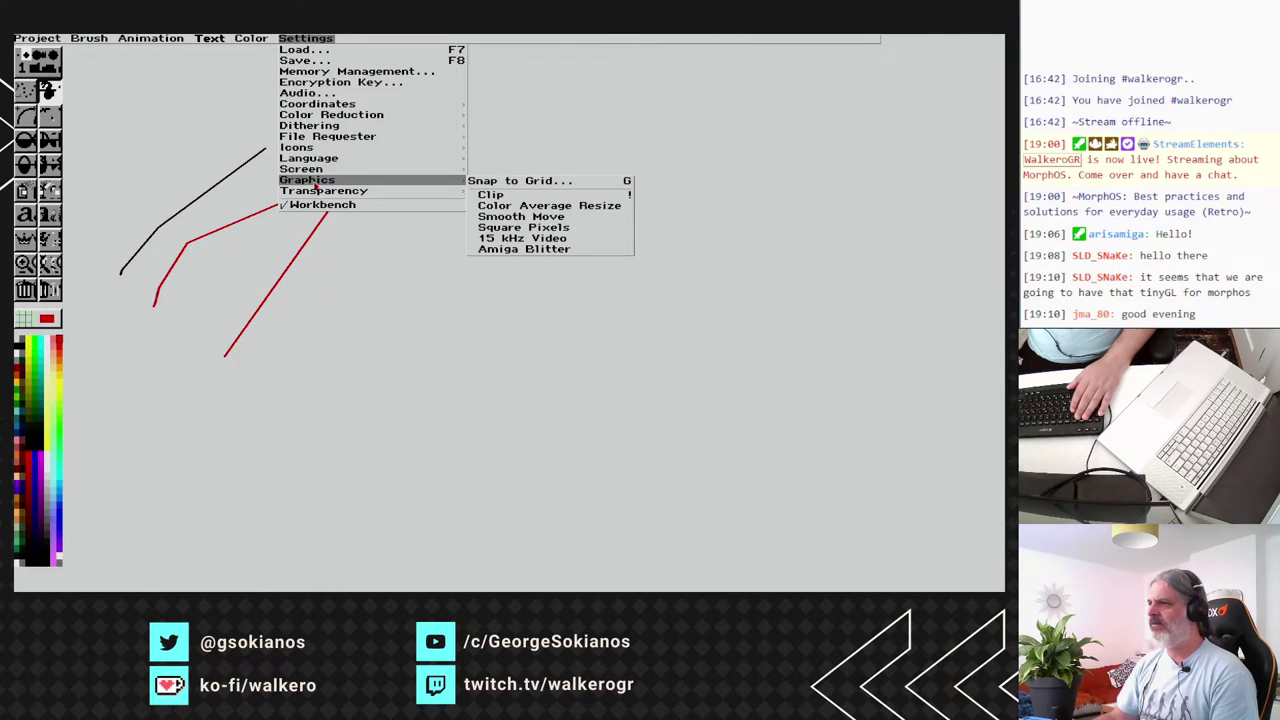
Quit the paint program and discard the modified image.
{"action": "right_click", "coordinate": [36, 38]}
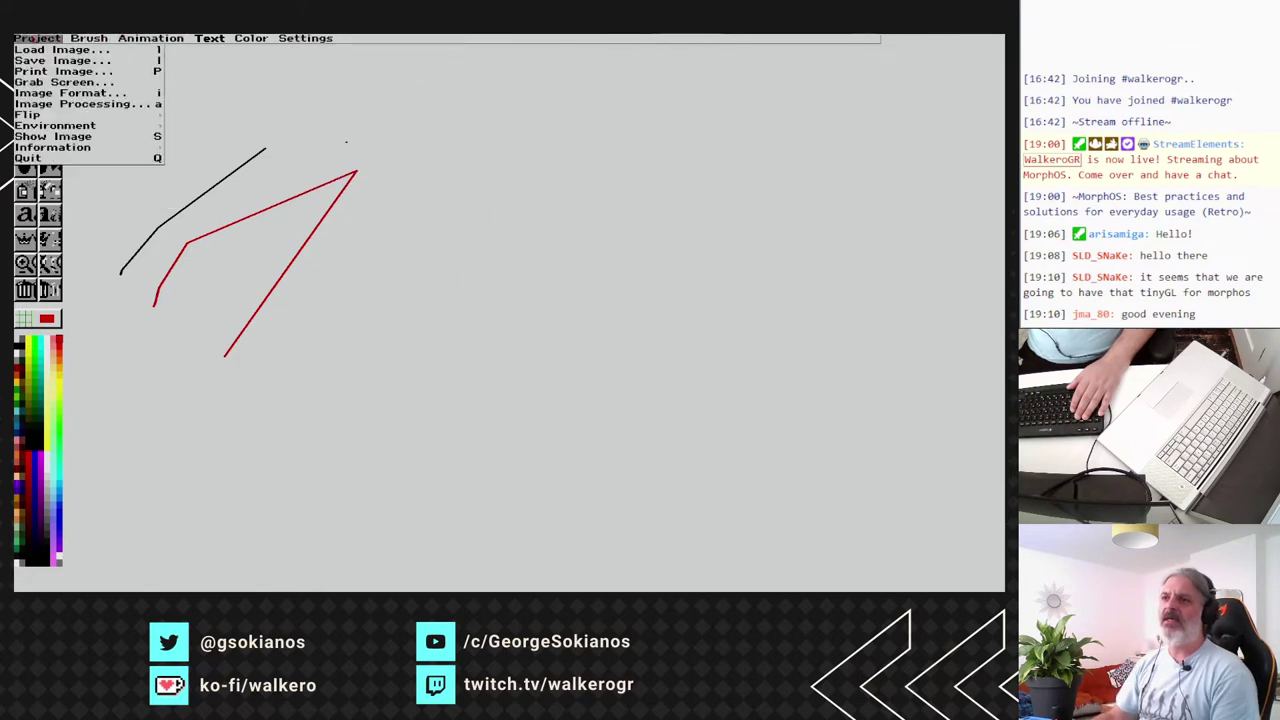
{"action": "left_click", "coordinate": [57, 158]}
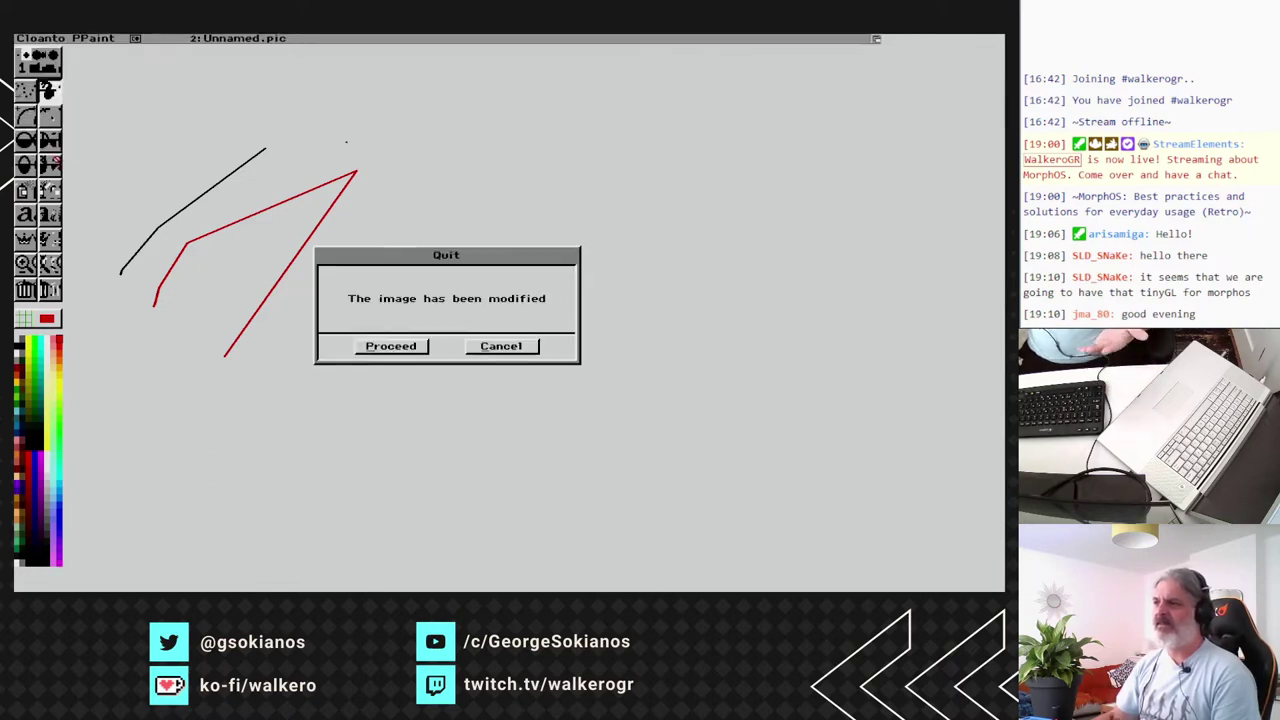
{"action": "left_click", "coordinate": [389, 347]}
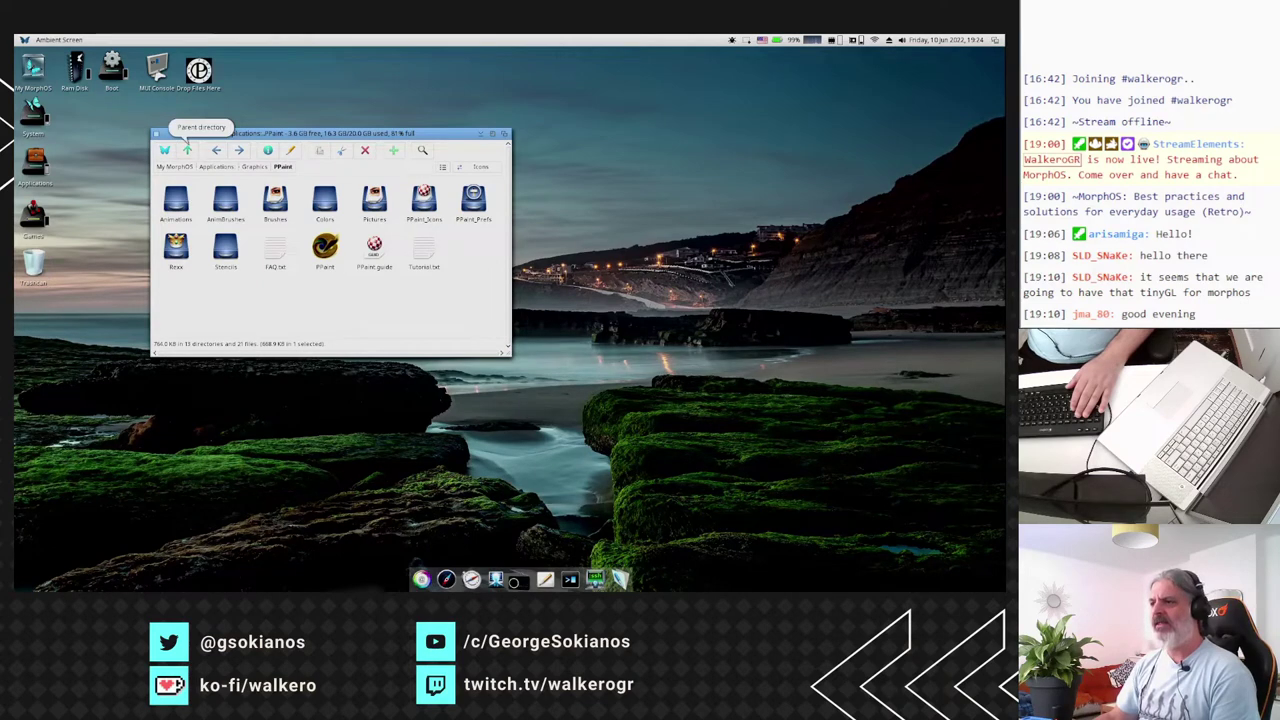
Launch TVPaint from the Graphics applications folder and accept the preselected screen mode.
{"action": "left_click", "coordinate": [187, 150]}
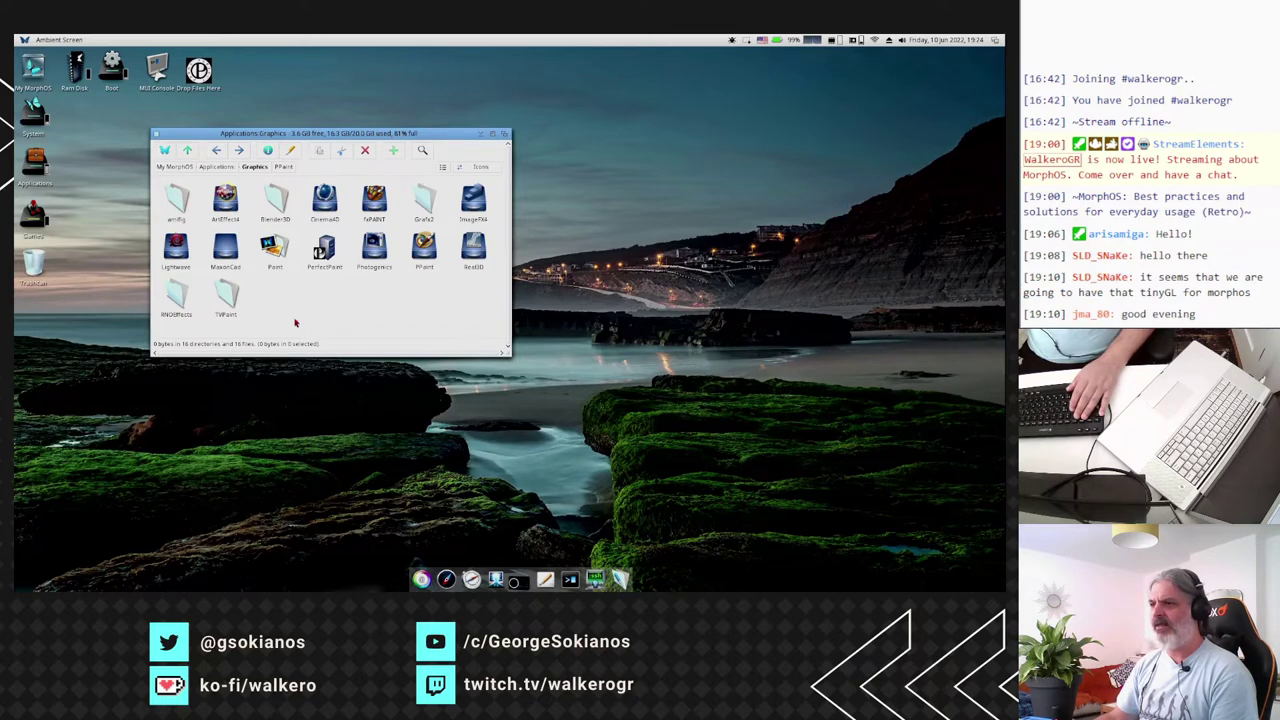
{"action": "double_click", "coordinate": [226, 293]}
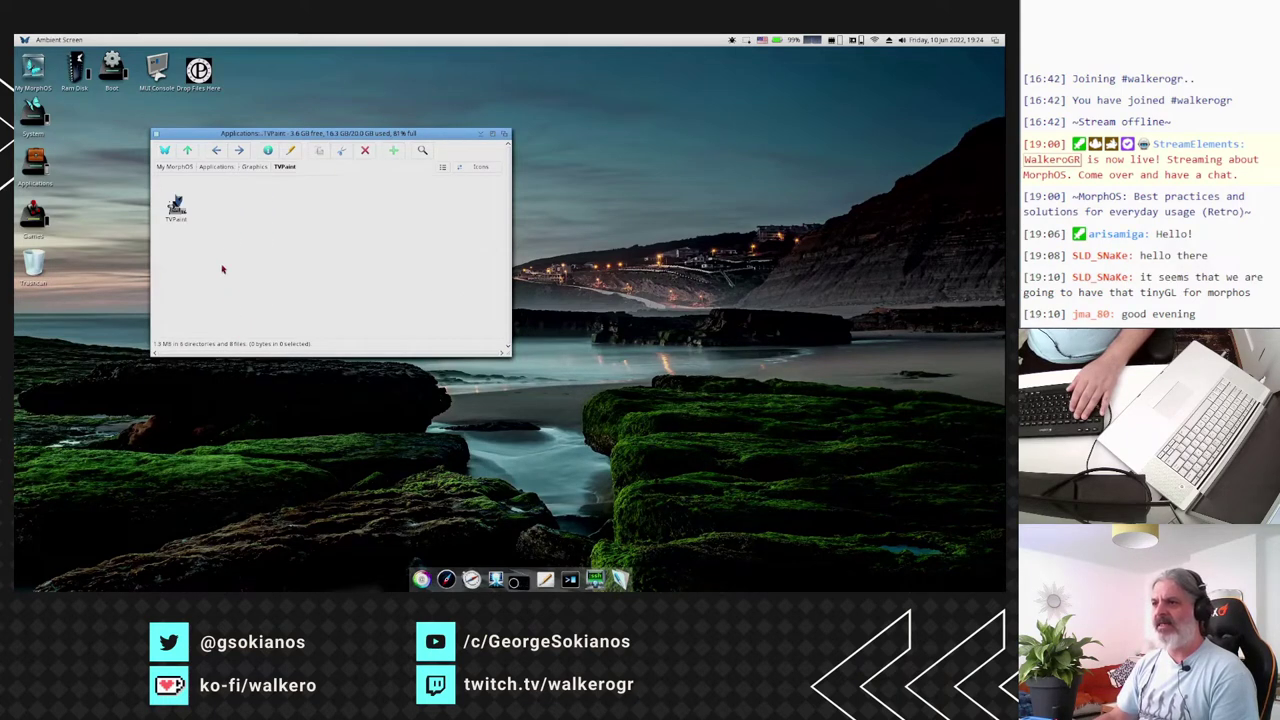
{"action": "double_click", "coordinate": [175, 208]}
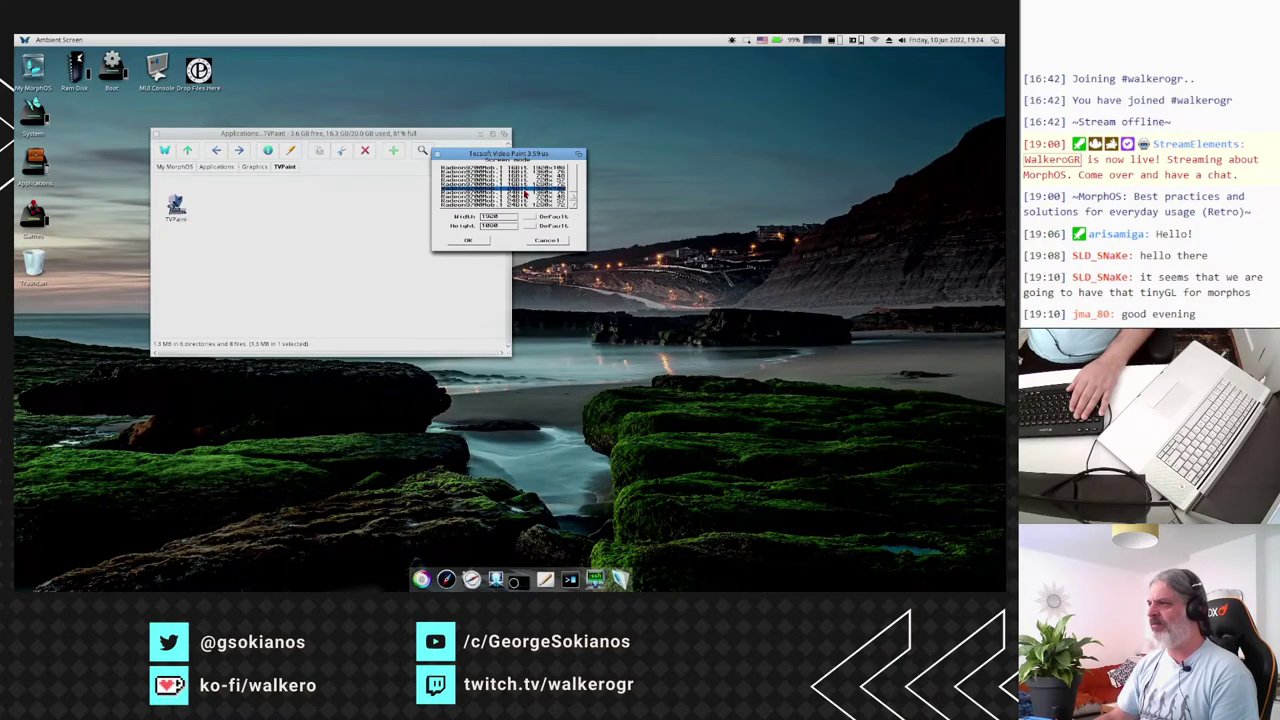
{"action": "left_click", "coordinate": [469, 242]}
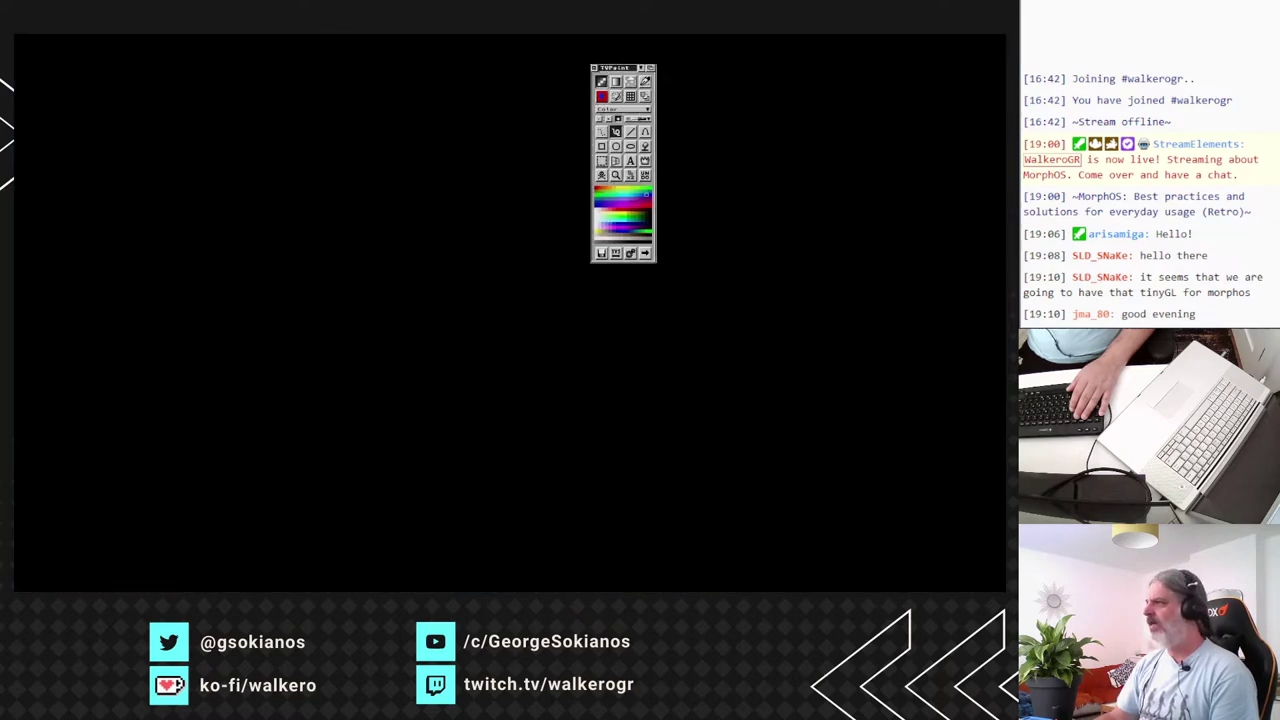
Move the toolbox aside and draw wavy blue freehand strokes with red ones below them.
{"action": "left_click_drag", "start_coordinate": [615, 67], "coordinate": [847, 126]}
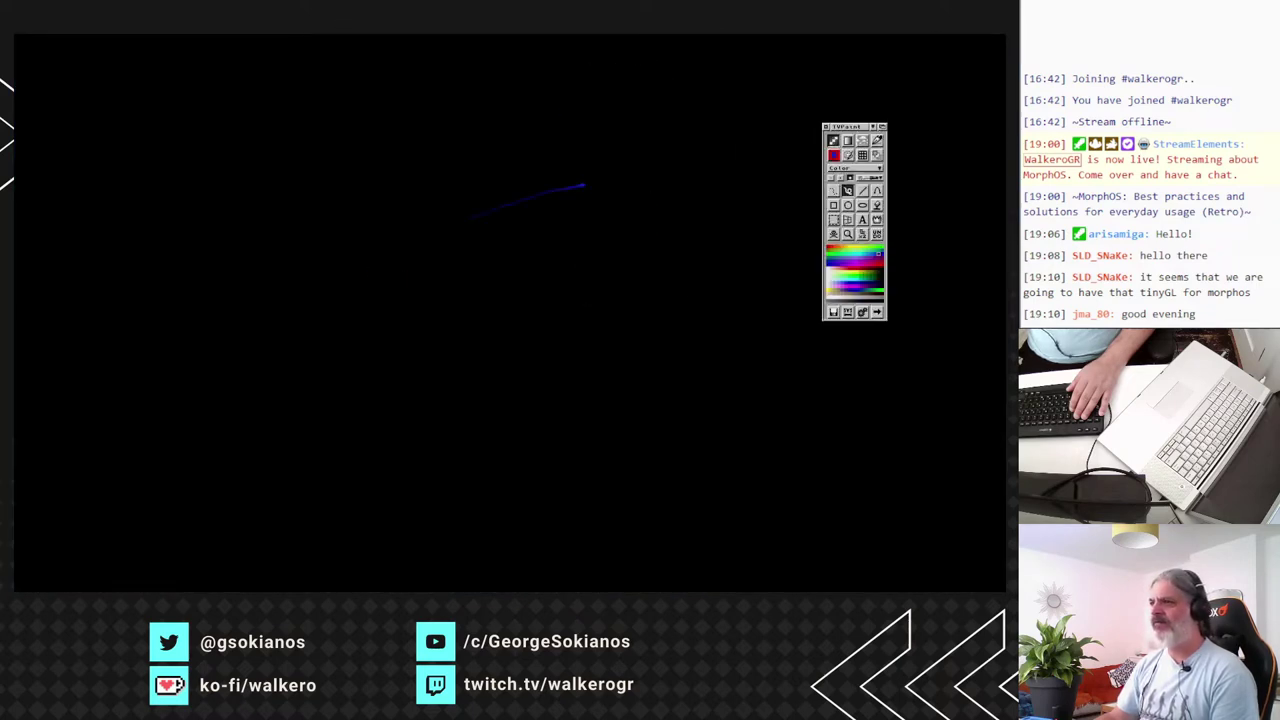
{"action": "left_click_drag", "start_coordinate": [470, 215], "coordinate": [220, 285]}
{"action": "left_click_drag", "start_coordinate": [505, 185], "coordinate": [505, 133]}
{"action": "left_click_drag", "start_coordinate": [205, 360], "coordinate": [613, 240]}
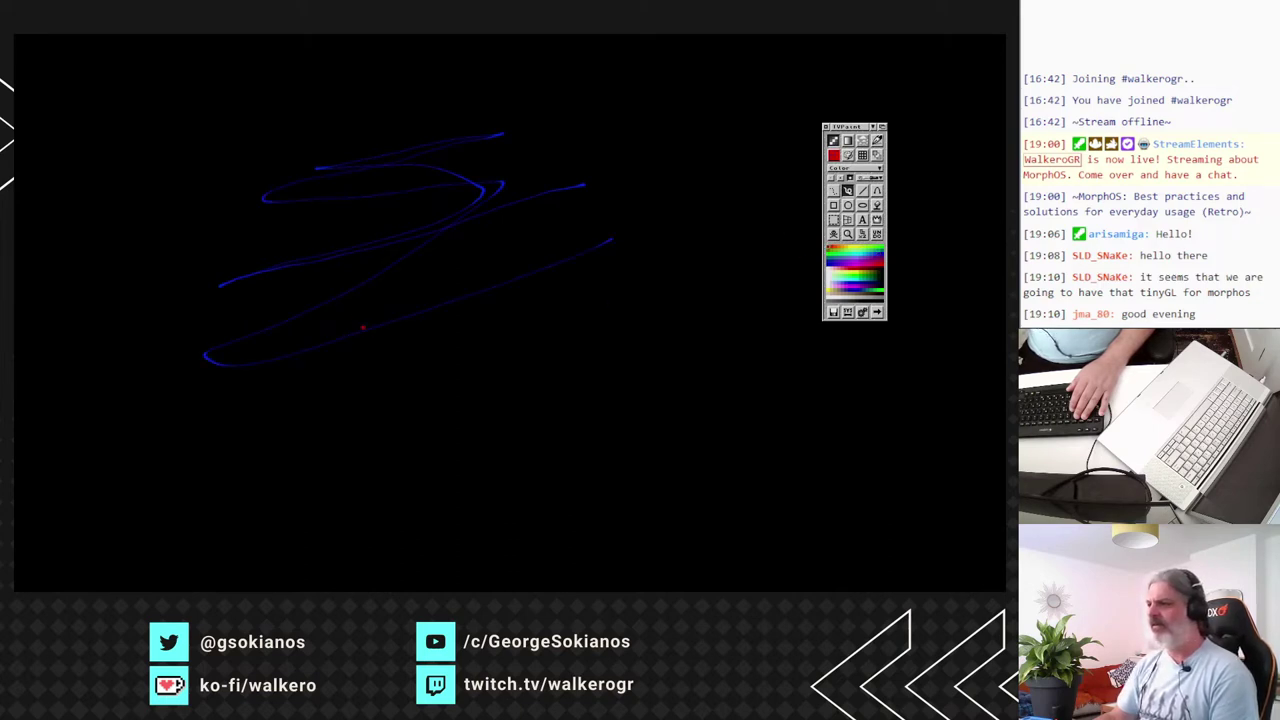
{"action": "mouse_move", "coordinate": [272, 392]}
{"action": "left_mouse_down"}
{"action": "mouse_move", "coordinate": [357, 375]}
{"action": "mouse_move", "coordinate": [728, 237]}
{"action": "mouse_move", "coordinate": [650, 408]}
{"action": "mouse_move", "coordinate": [520, 425]}
{"action": "left_mouse_up"}
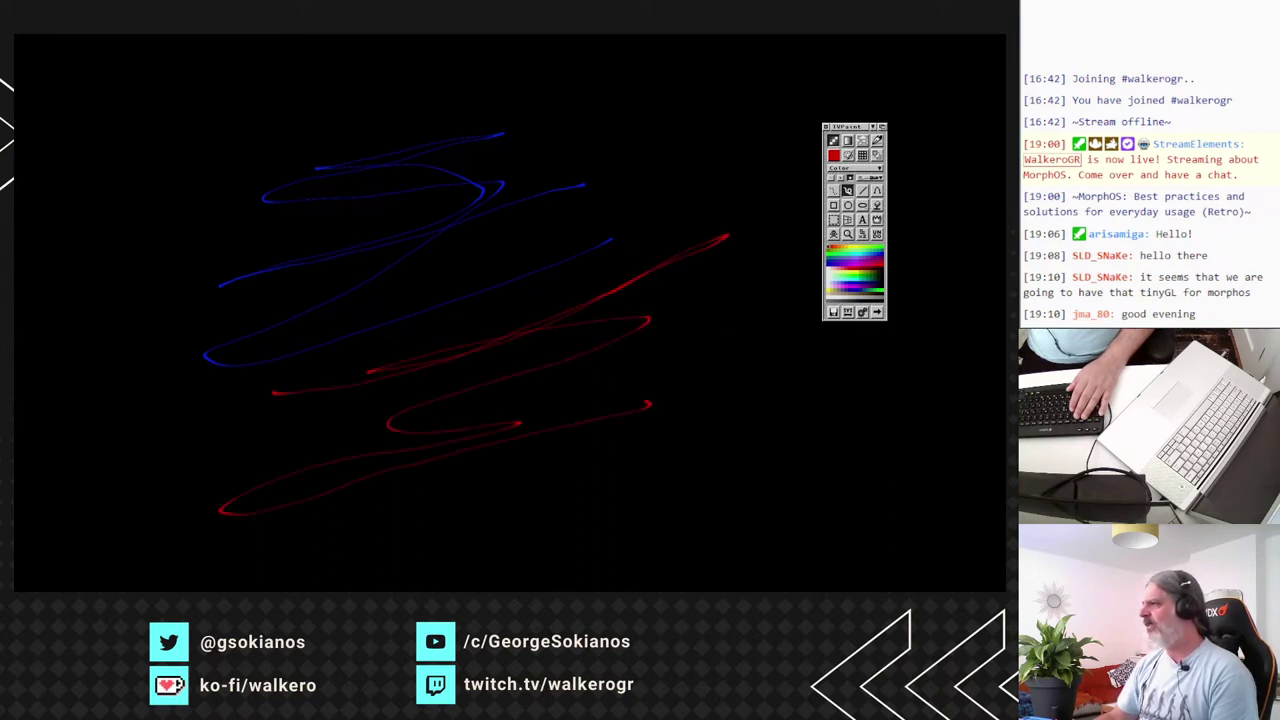
Draw a large filled red rectangle over the freehand strokes and clear the whole canvas.
{"action": "left_click", "coordinate": [833, 205]}
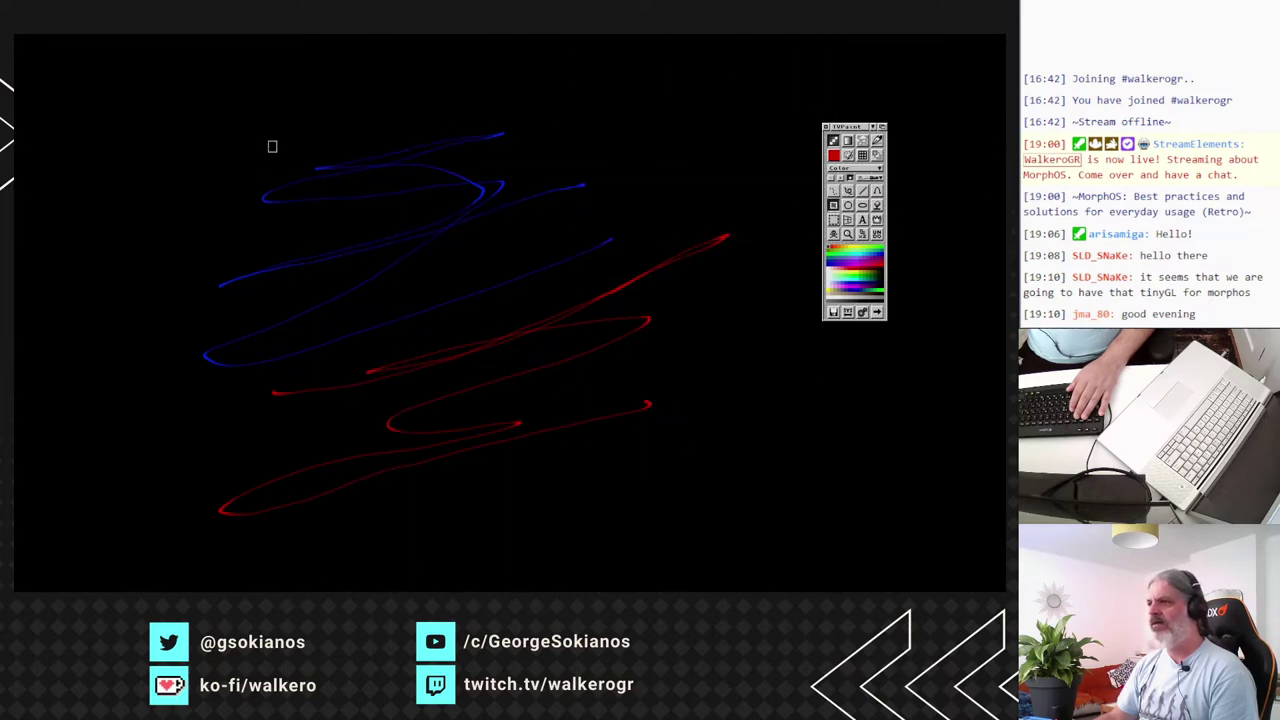
{"action": "left_click_drag", "start_coordinate": [270, 142], "coordinate": [600, 395]}
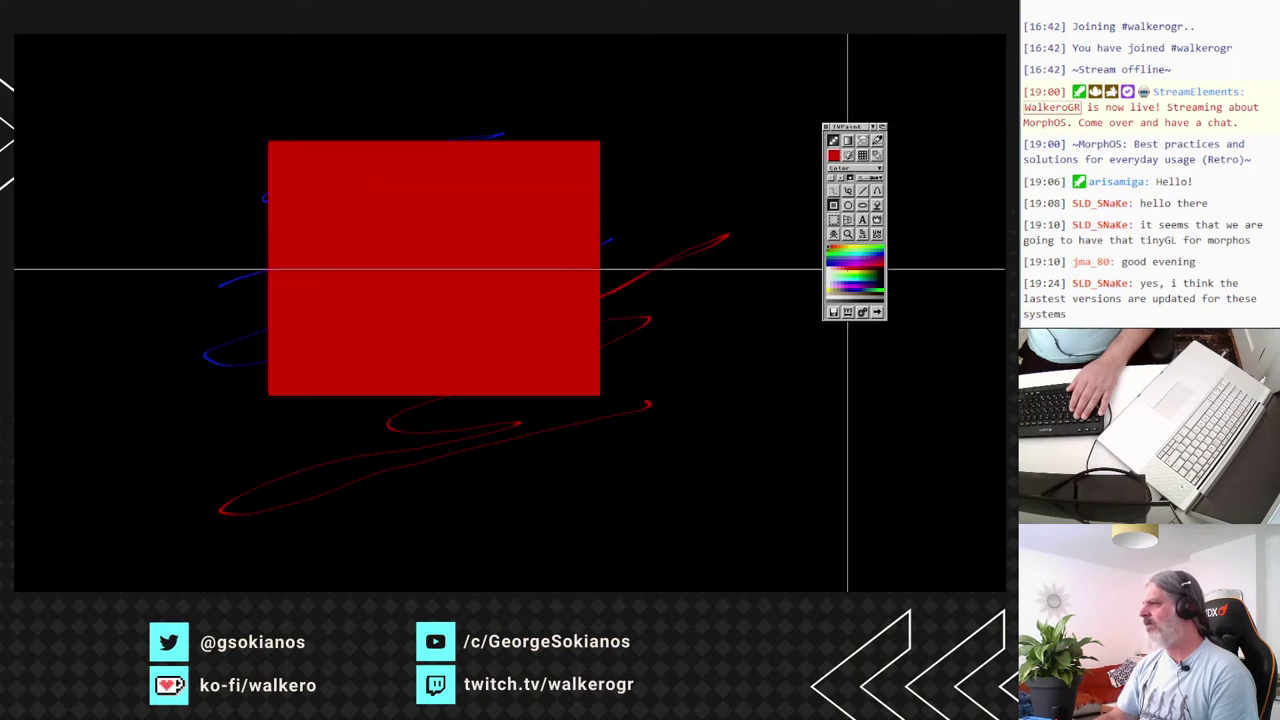
{"action": "left_click", "coordinate": [835, 234]}
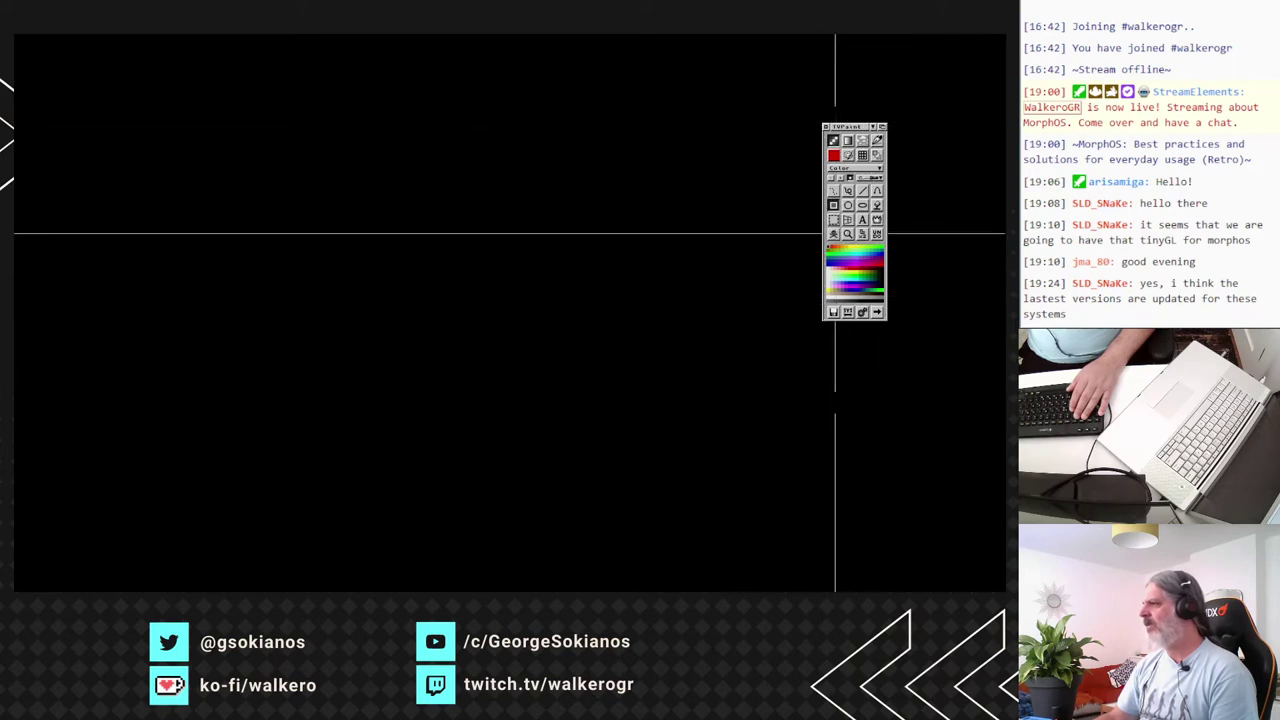
View the list of available filters and close it.
{"action": "left_click", "coordinate": [862, 312]}
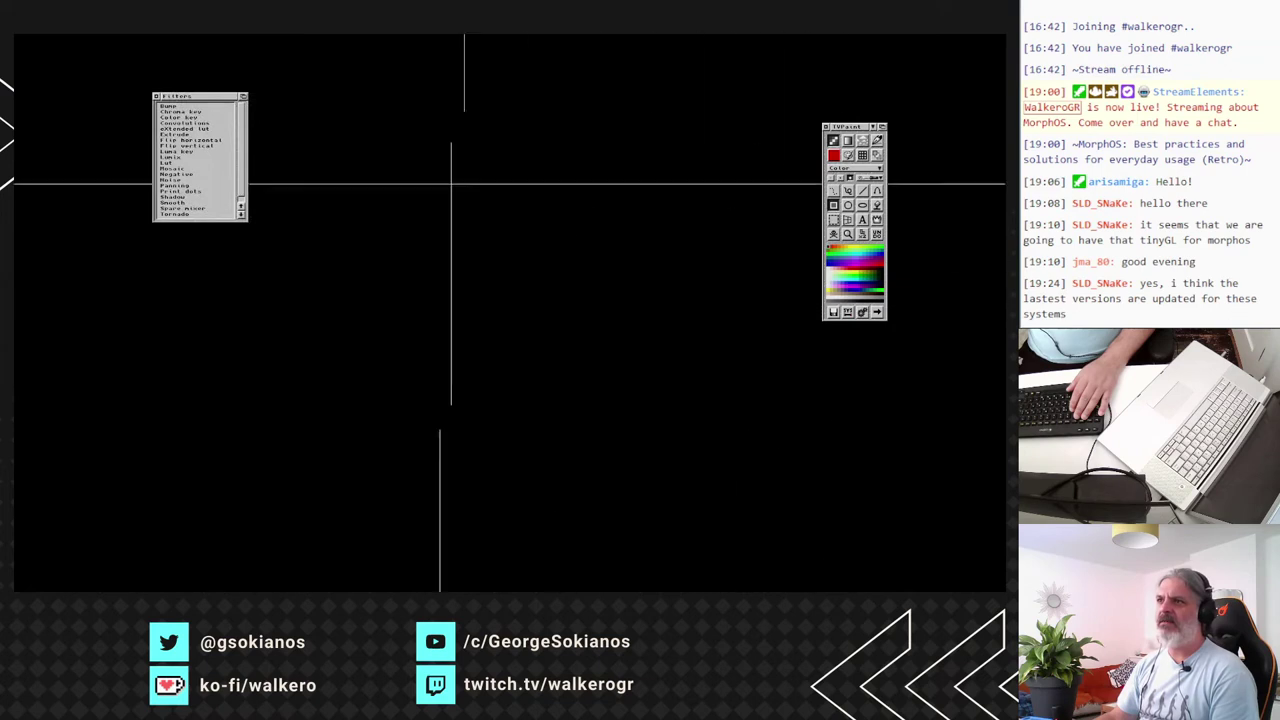
{"action": "left_click", "coordinate": [157, 97]}
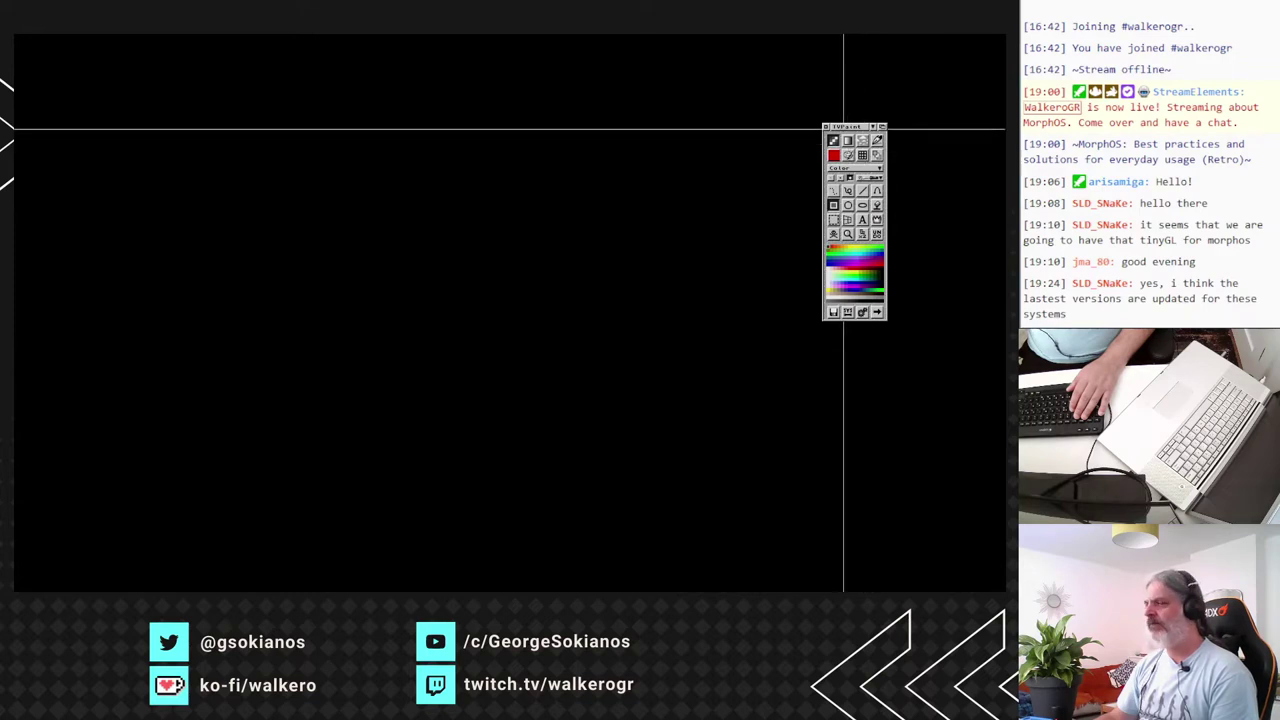
Start loading a project and browse to the myHome/pictures folder on the Applications volume.
{"action": "left_click", "coordinate": [833, 311]}
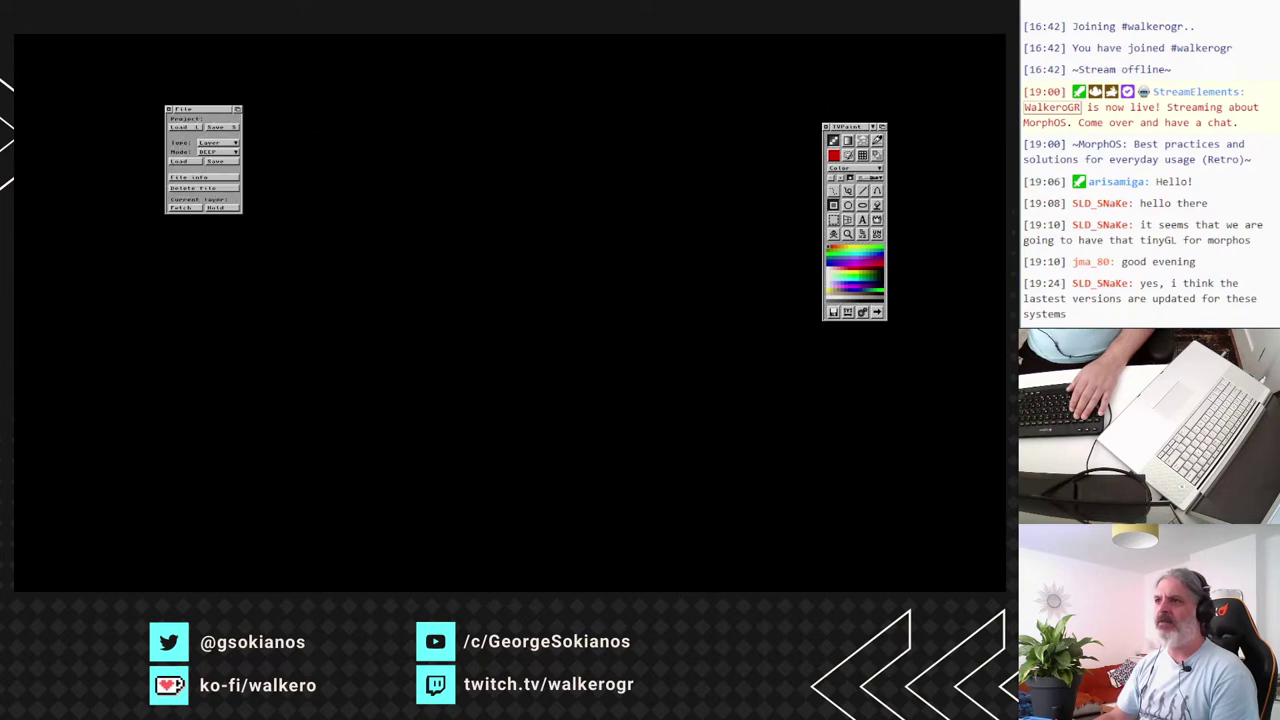
{"action": "left_click", "coordinate": [183, 127]}
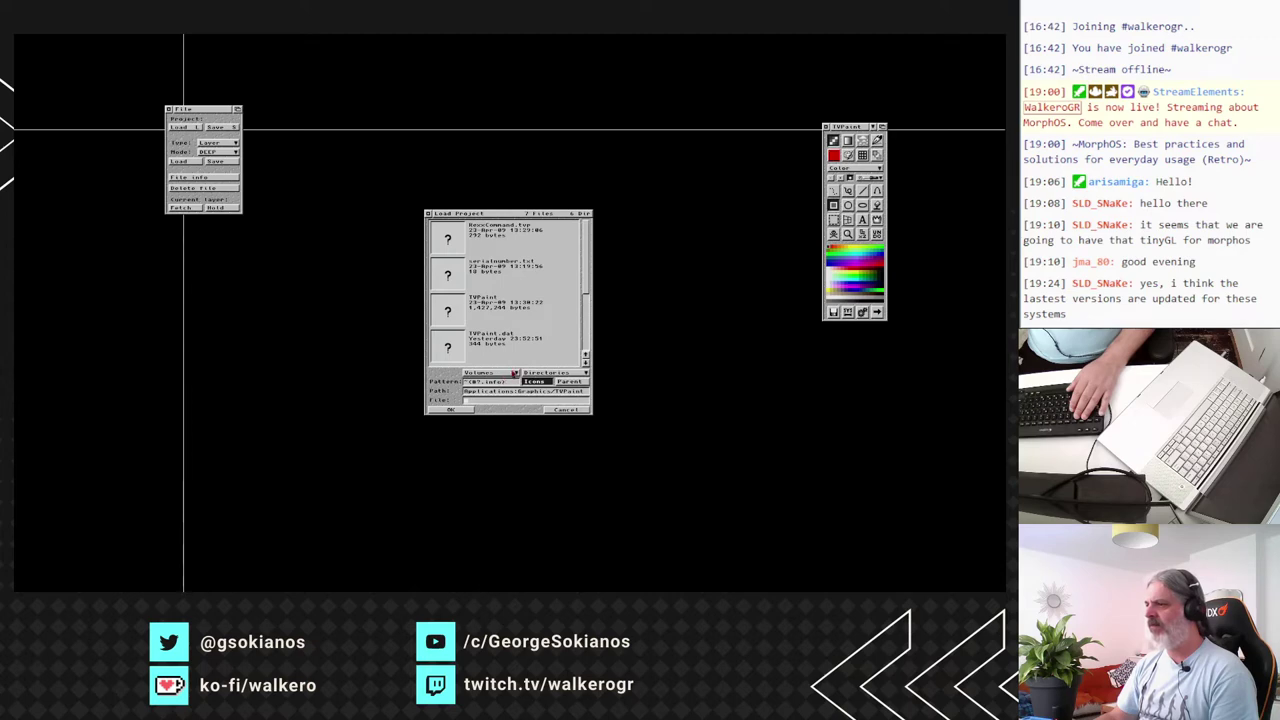
{"action": "left_click", "coordinate": [514, 372]}
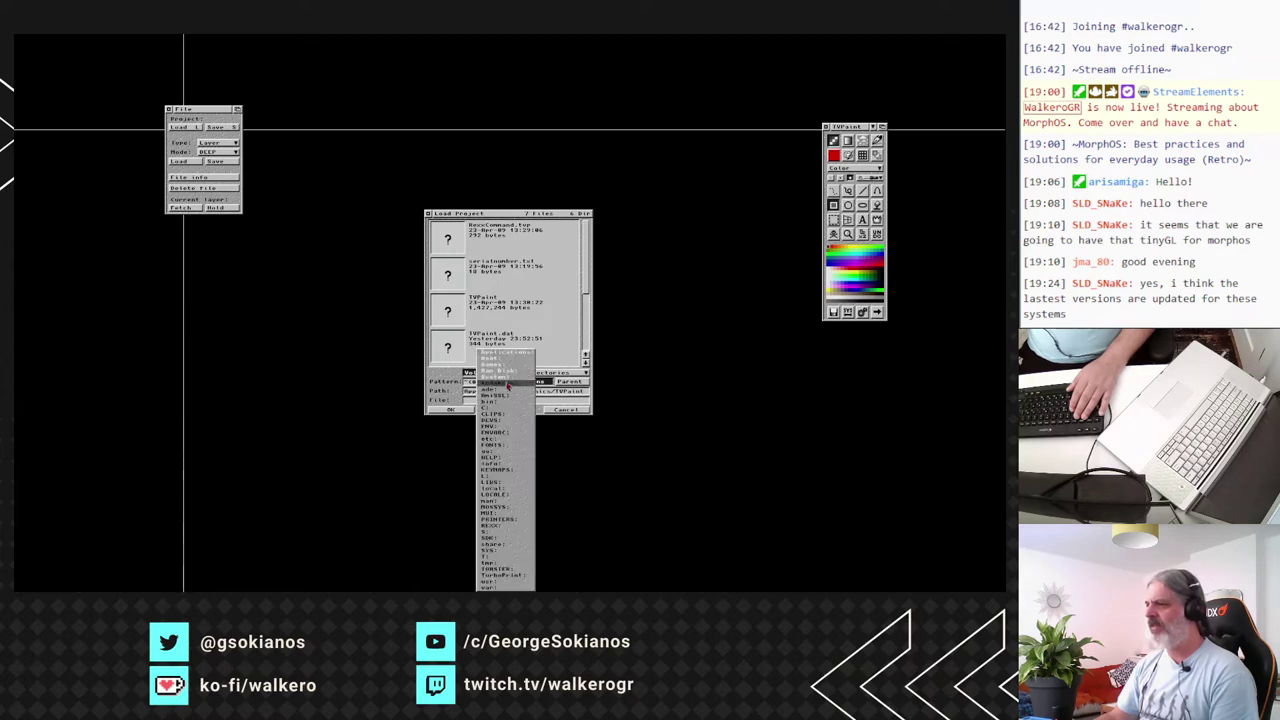
{"action": "left_click", "coordinate": [507, 353]}
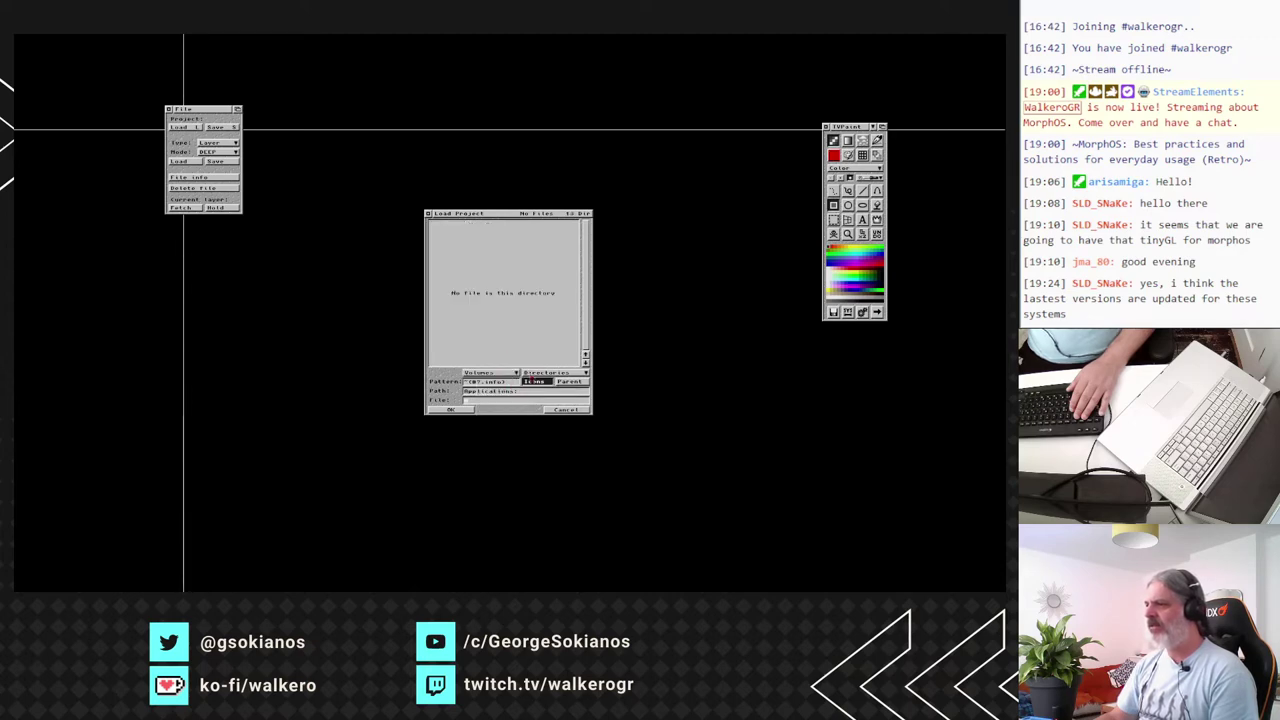
{"action": "left_click", "coordinate": [533, 375]}
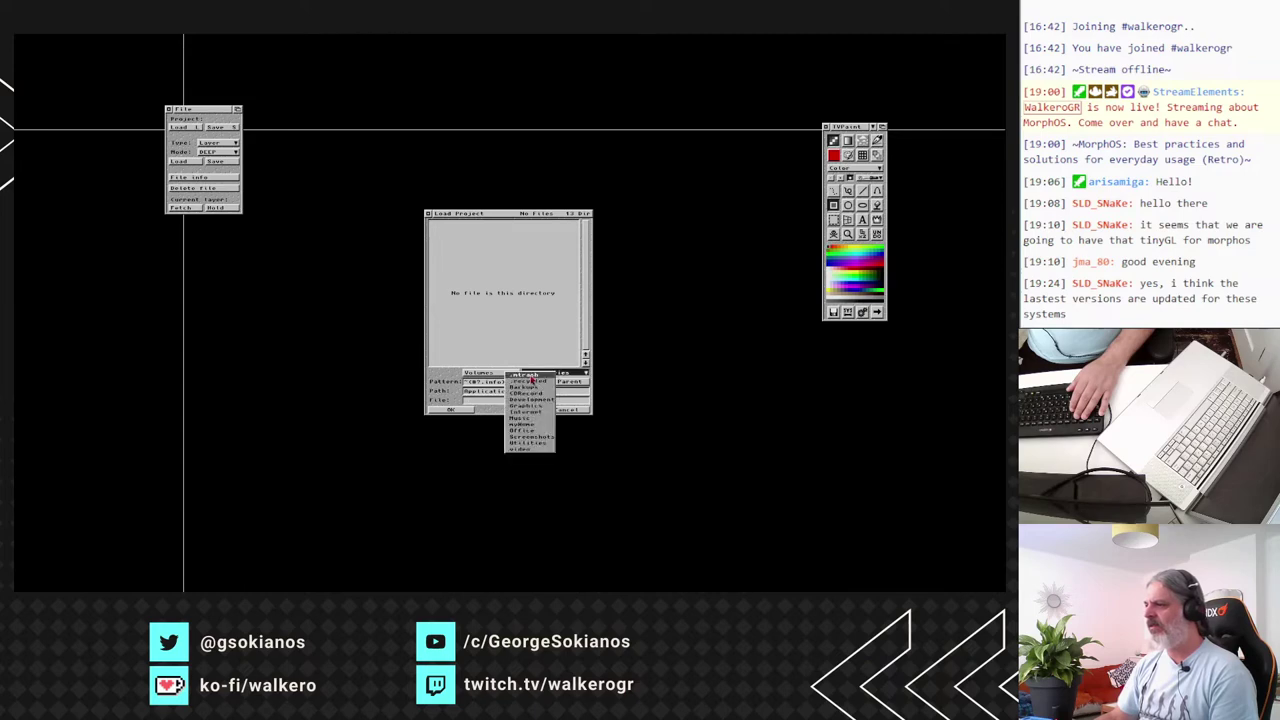
{"action": "left_click", "coordinate": [527, 431]}
{"action": "left_click", "coordinate": [547, 373]}
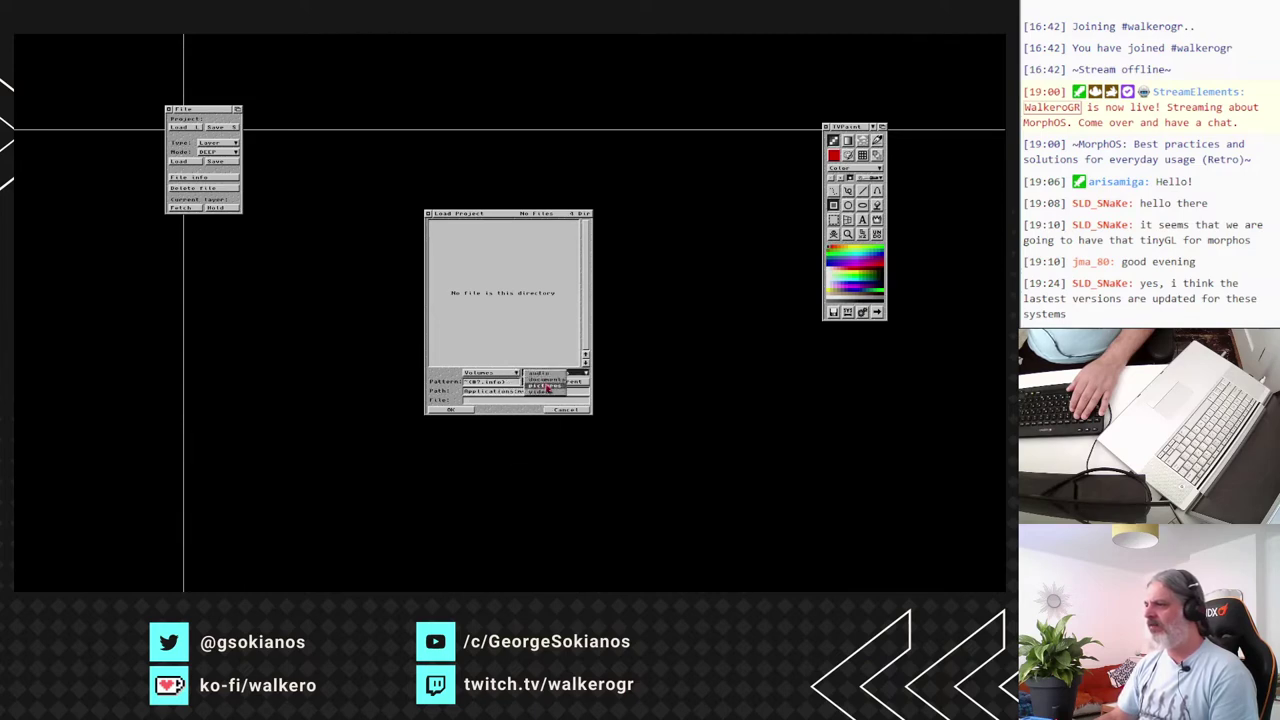
{"action": "left_click", "coordinate": [547, 388]}
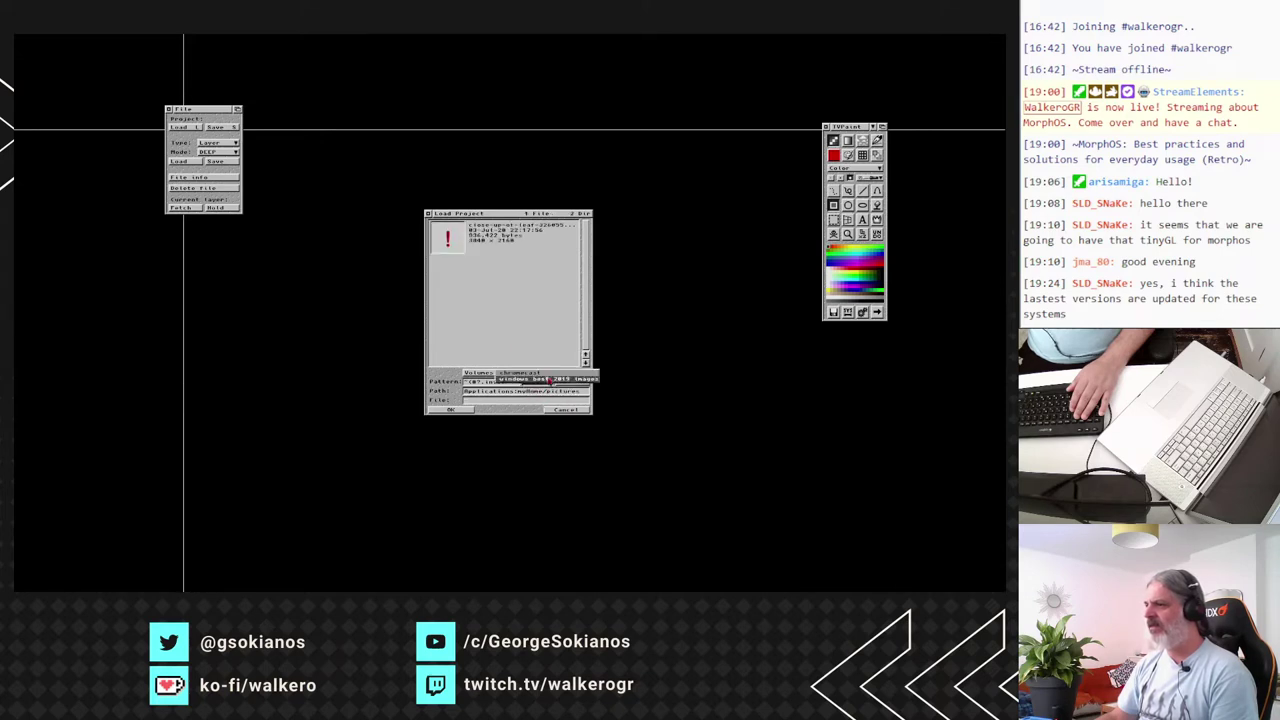
Open the chromecast folder and look through its image files down to the end of the list.
{"action": "left_click", "coordinate": [547, 374]}
{"action": "left_click", "coordinate": [548, 381]}
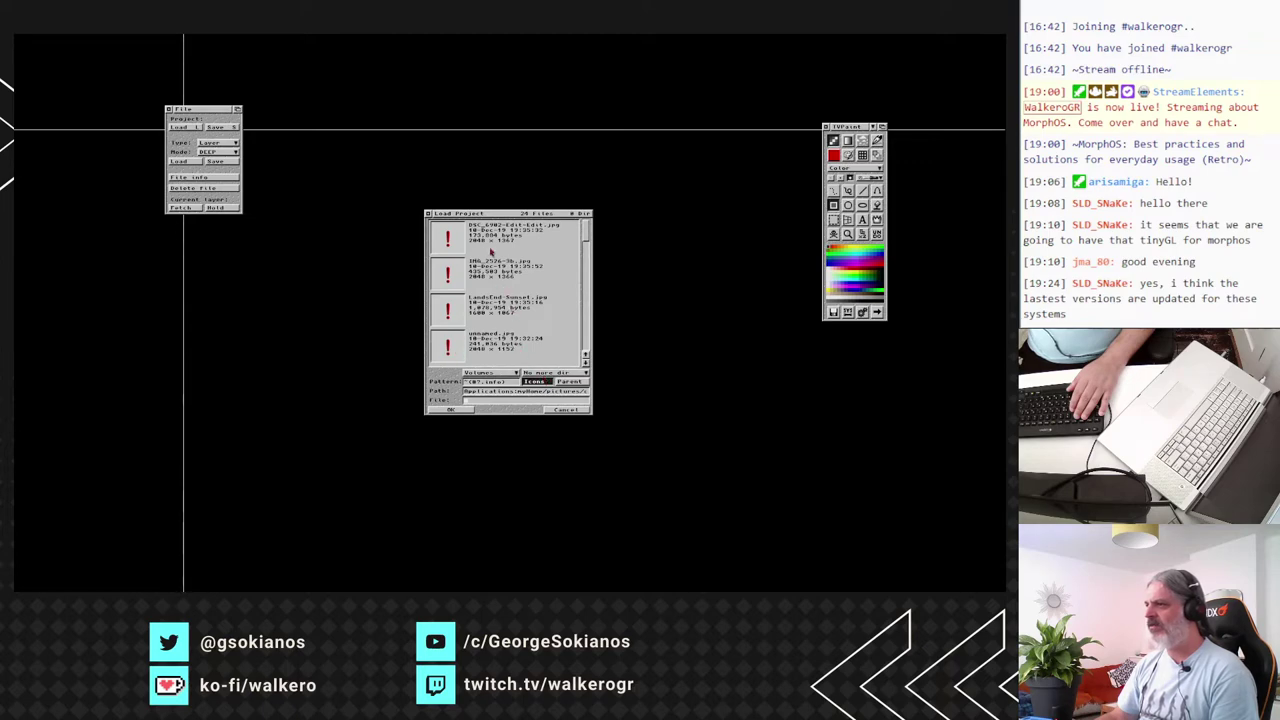
{"action": "left_click", "coordinate": [586, 254]}
{"action": "left_click_drag", "start_coordinate": [586, 254], "coordinate": [586, 349]}
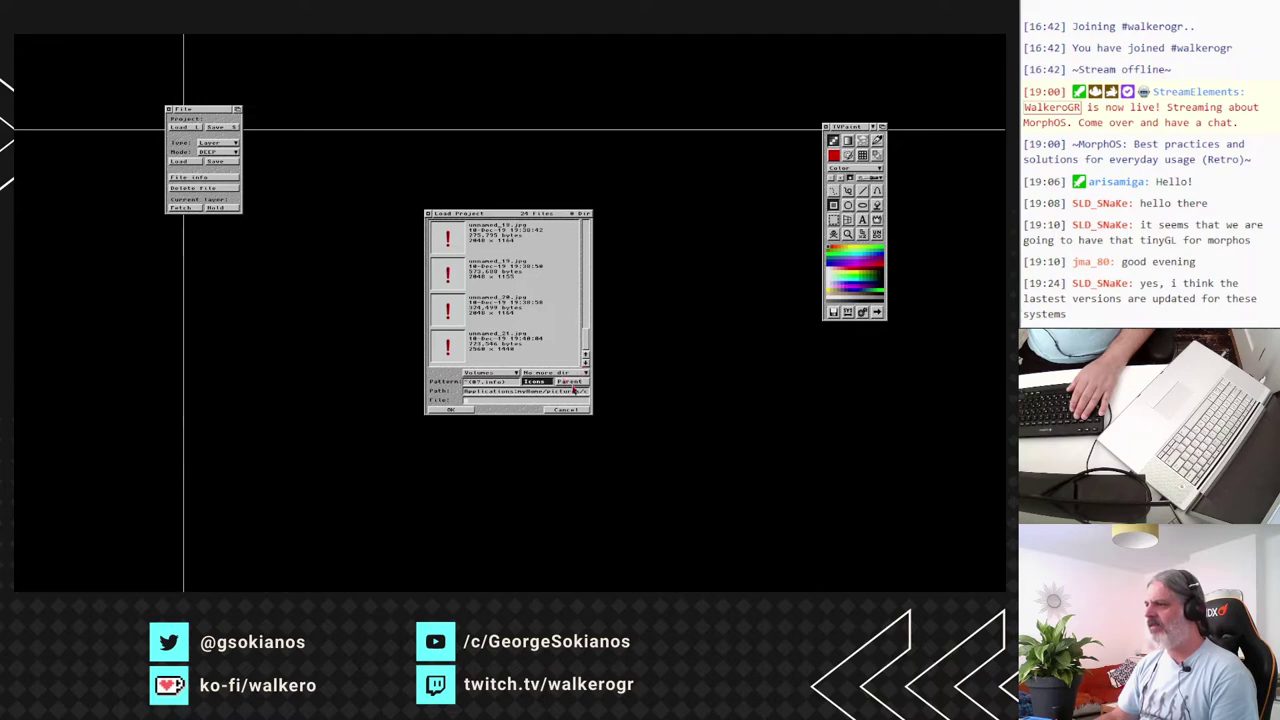
Return to the pictures folder and open the Windows best 2019 images folder.
{"action": "left_click", "coordinate": [572, 383]}
{"action": "left_click_drag", "start_coordinate": [571, 374], "coordinate": [572, 382]}
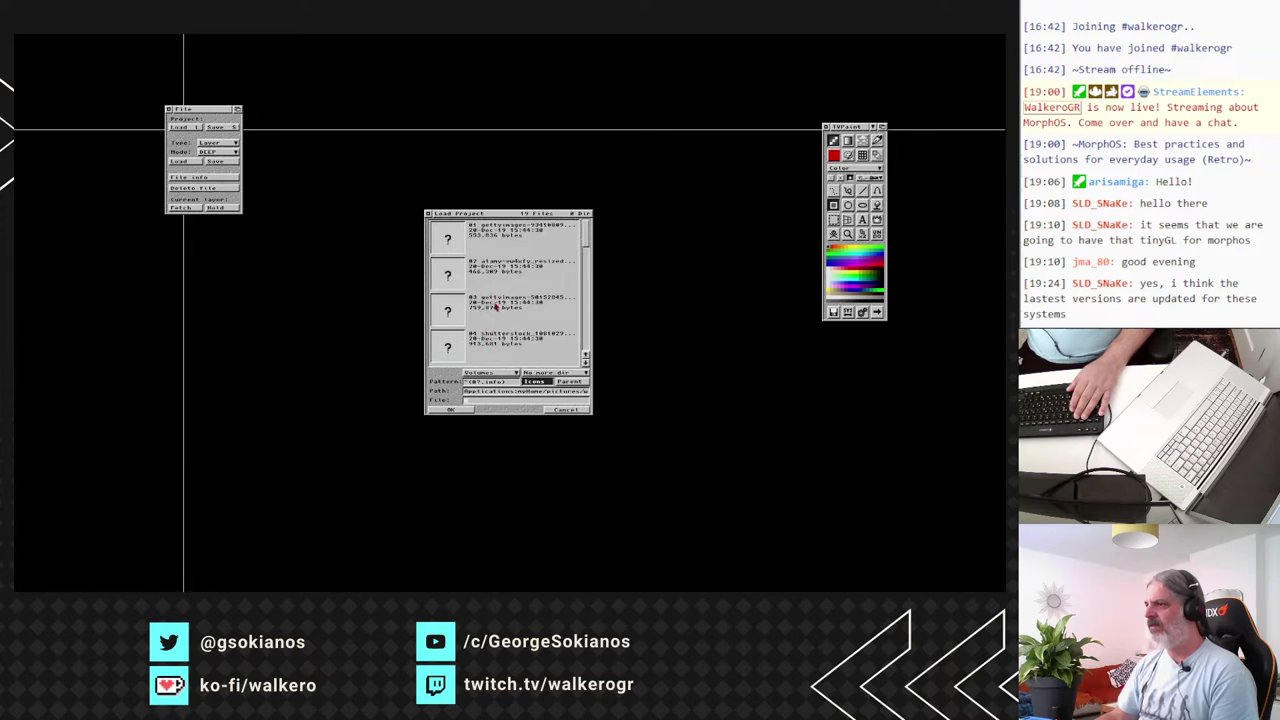
Try to load the 02 alamy and 03 gettyimages JPG files from the Windows best 2019 images folder as the project.
{"action": "left_click", "coordinate": [491, 268]}
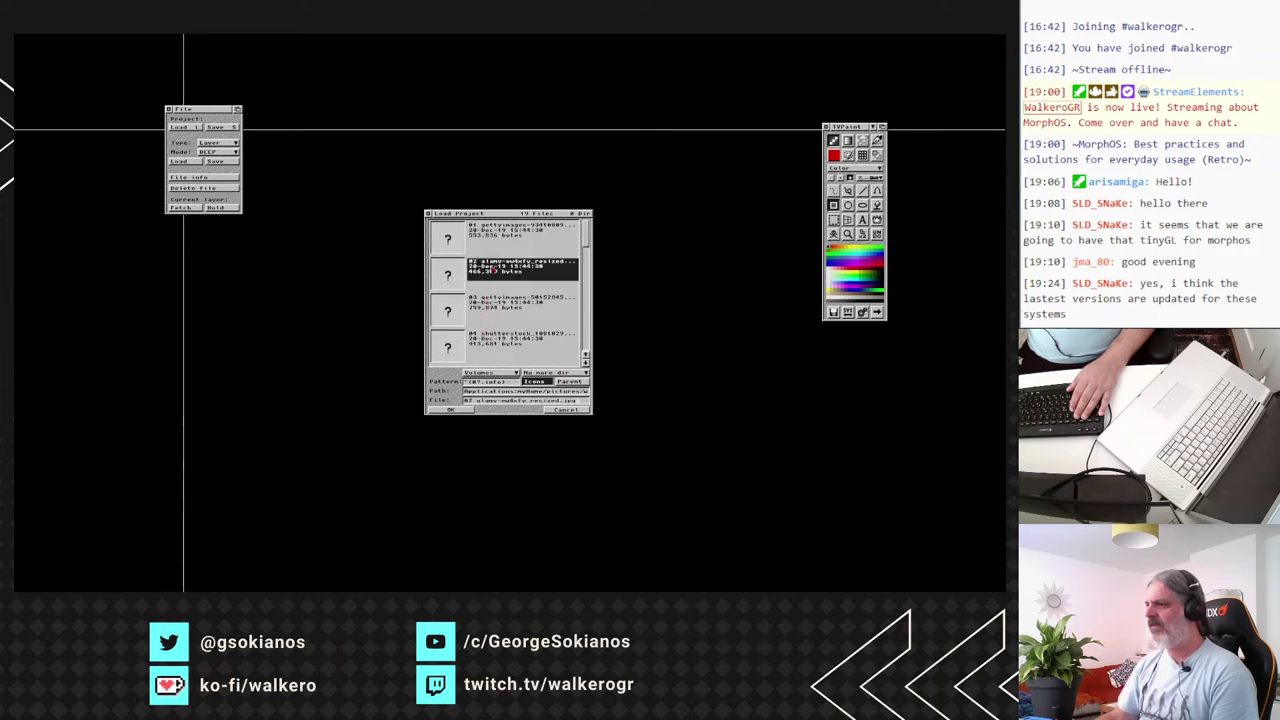
{"action": "left_click", "coordinate": [455, 410]}
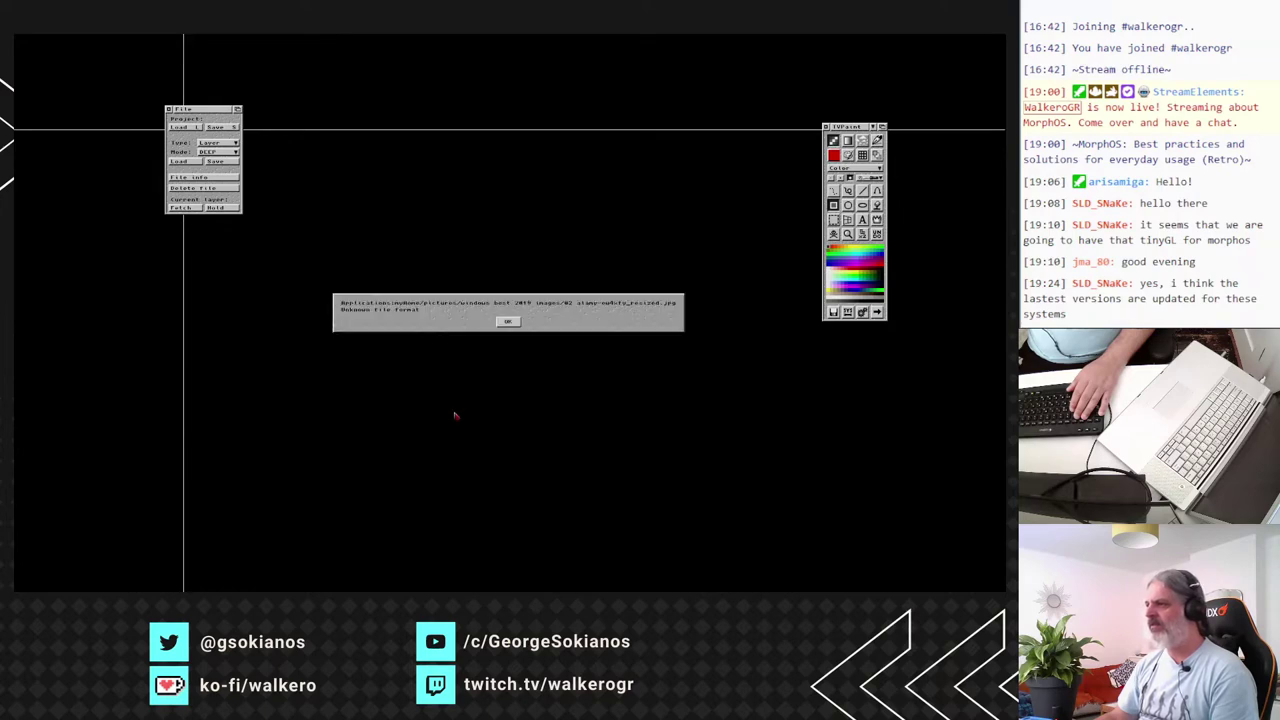
{"action": "left_click", "coordinate": [508, 322]}
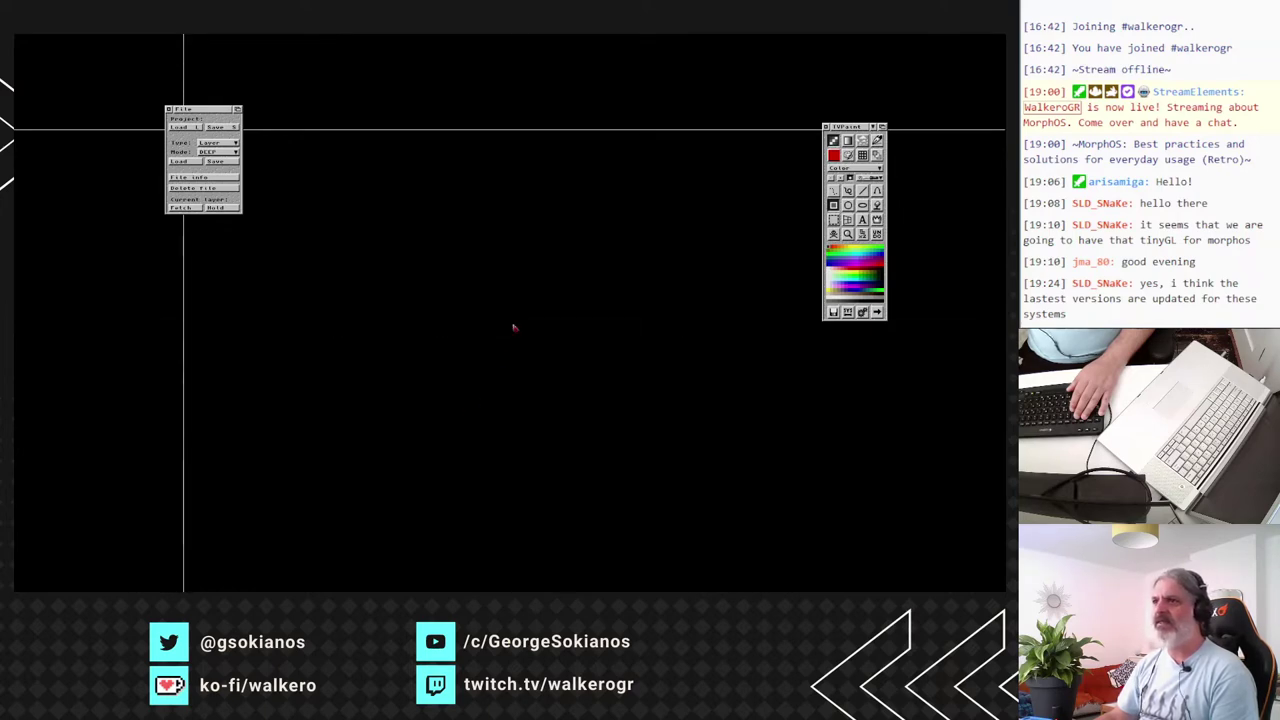
{"action": "left_click", "coordinate": [187, 126]}
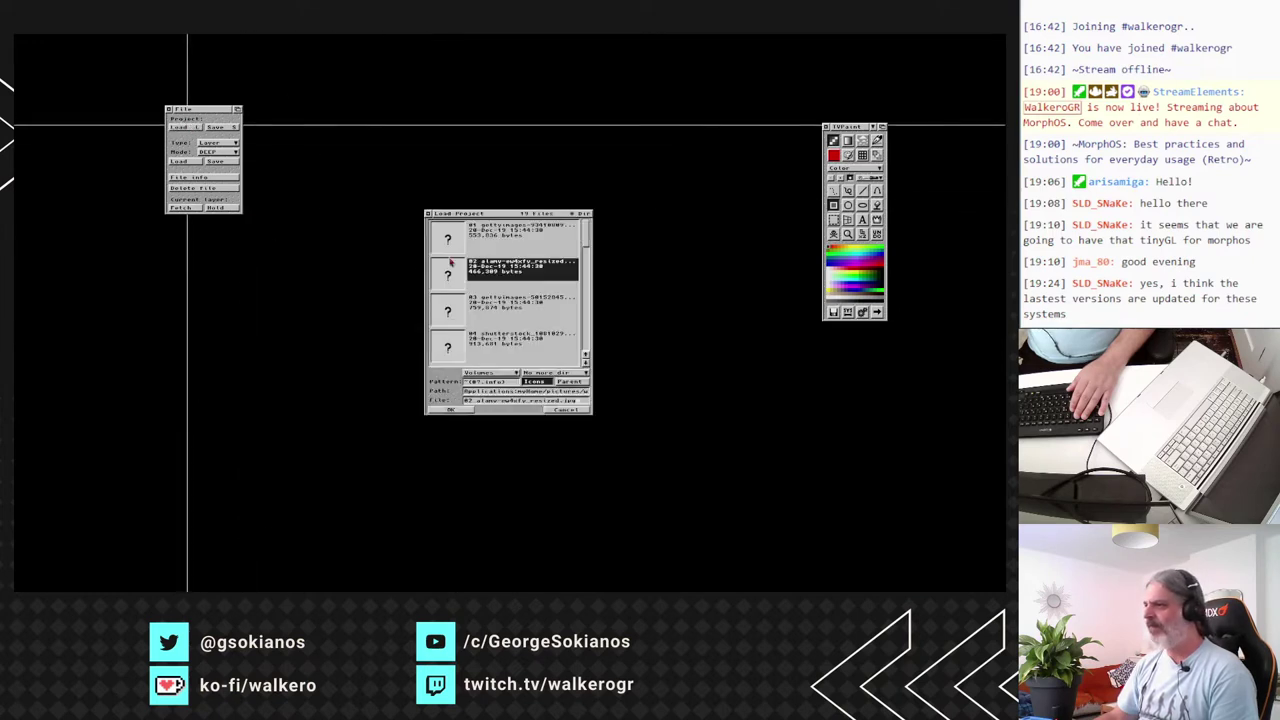
{"action": "left_click", "coordinate": [520, 309]}
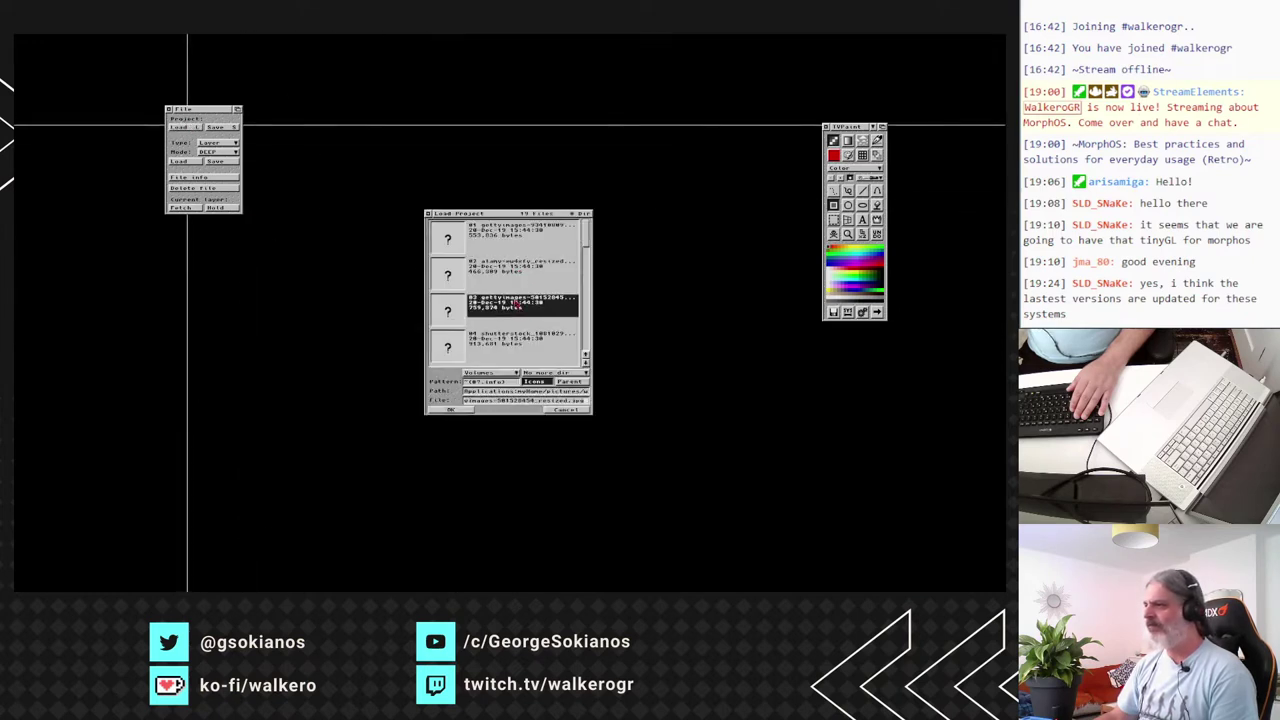
{"action": "double_click", "coordinate": [517, 303]}
{"action": "left_click", "coordinate": [508, 320]}
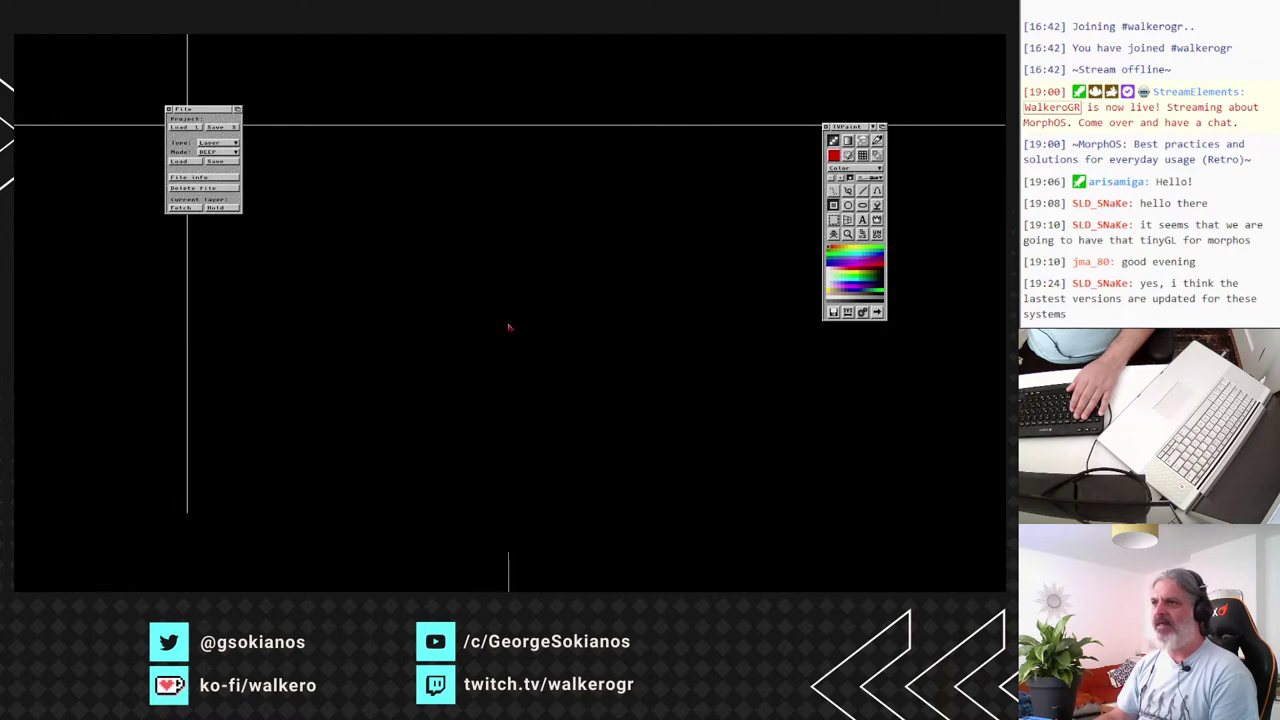
Load the blue butterfly forest image from the myHome/pictures folder as the project, resizing the image to the page.
{"action": "left_click", "coordinate": [190, 127]}
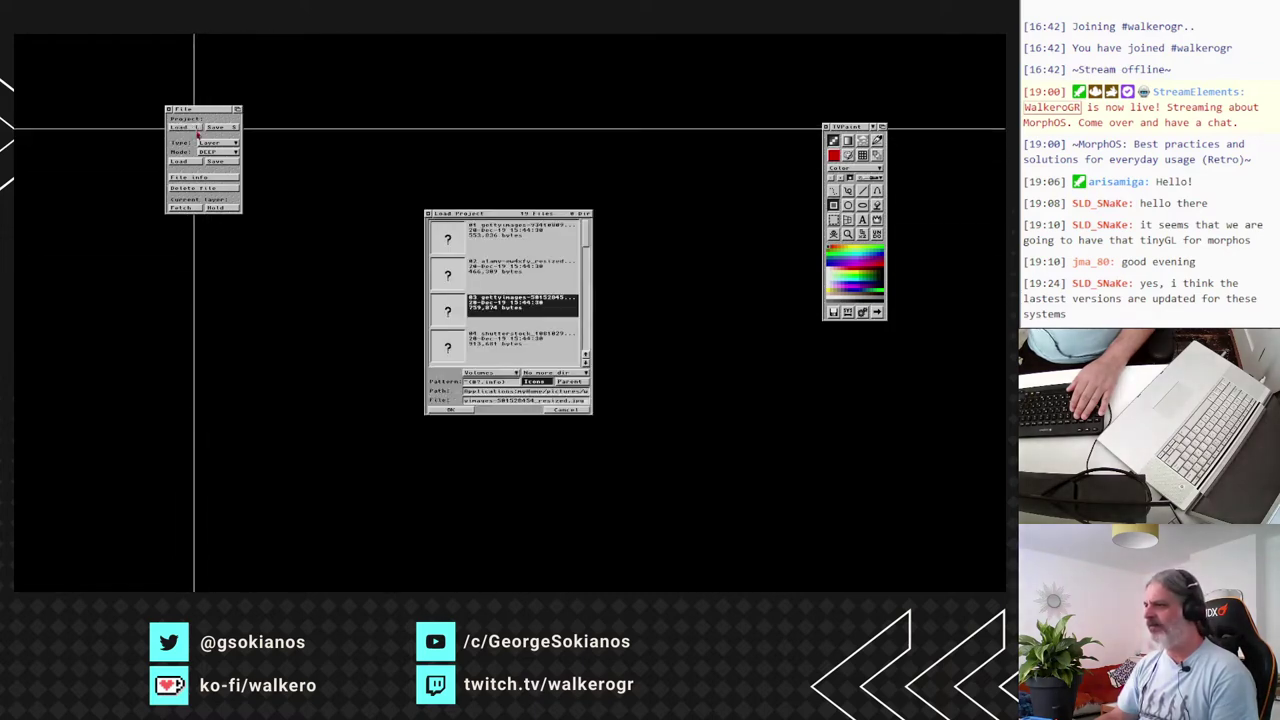
{"action": "left_click", "coordinate": [566, 381]}
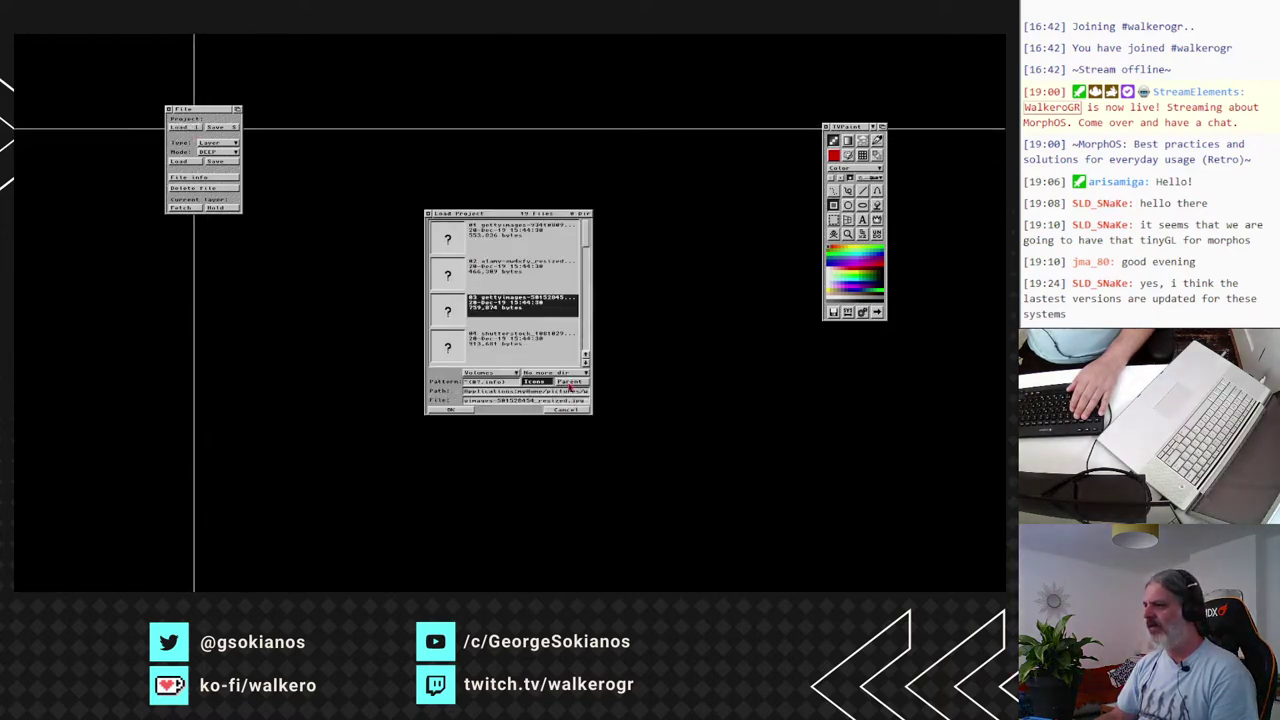
{"action": "left_click", "coordinate": [566, 382]}
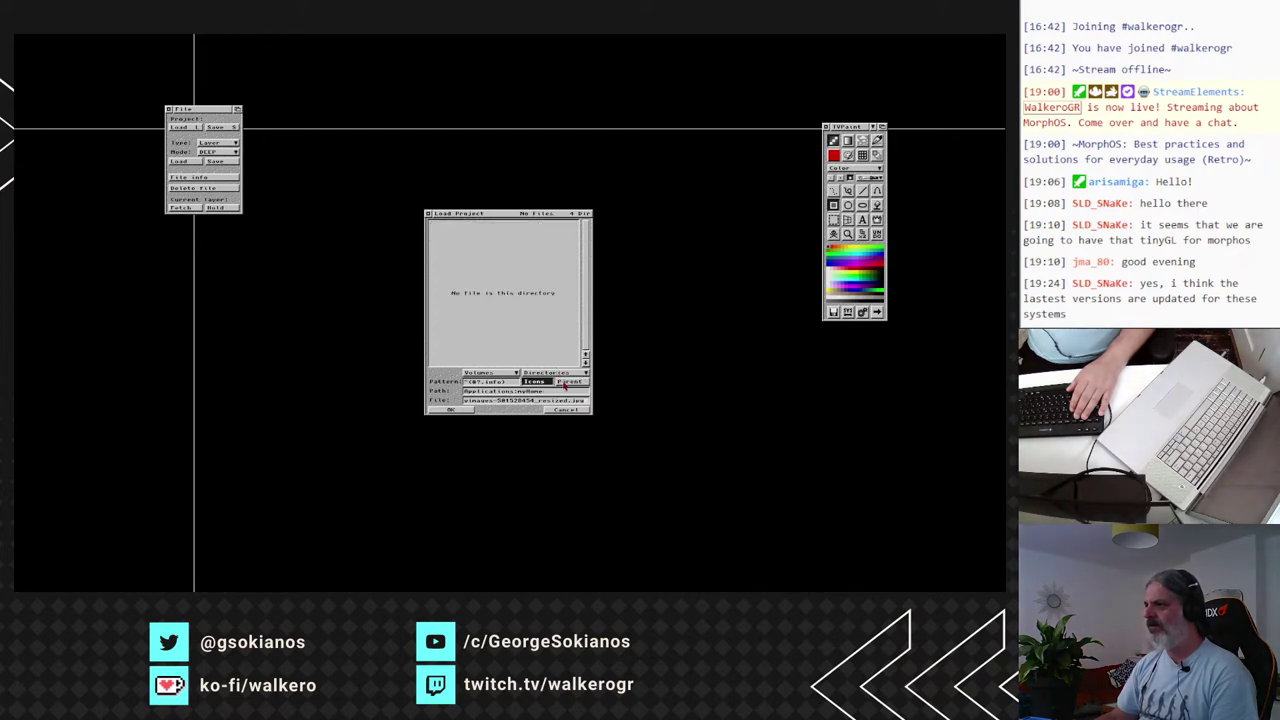
{"action": "left_click", "coordinate": [555, 373]}
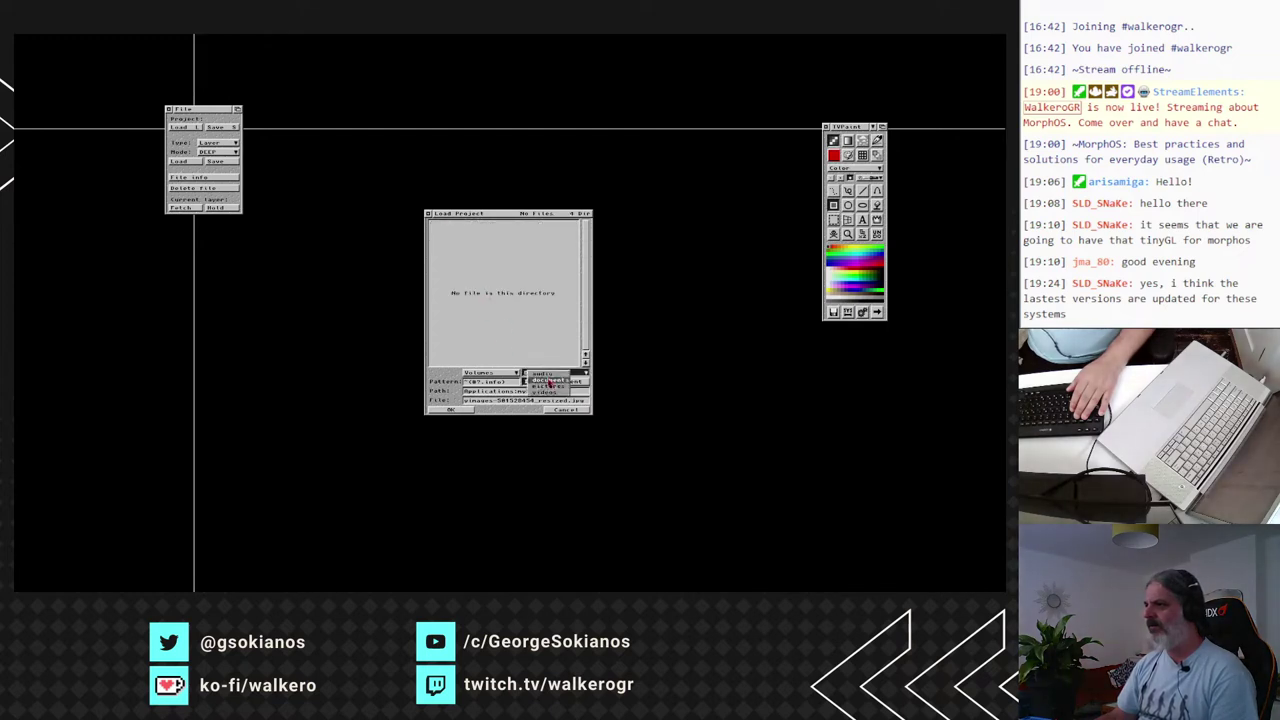
{"action": "left_click", "coordinate": [551, 383]}
{"action": "double_click", "coordinate": [500, 248]}
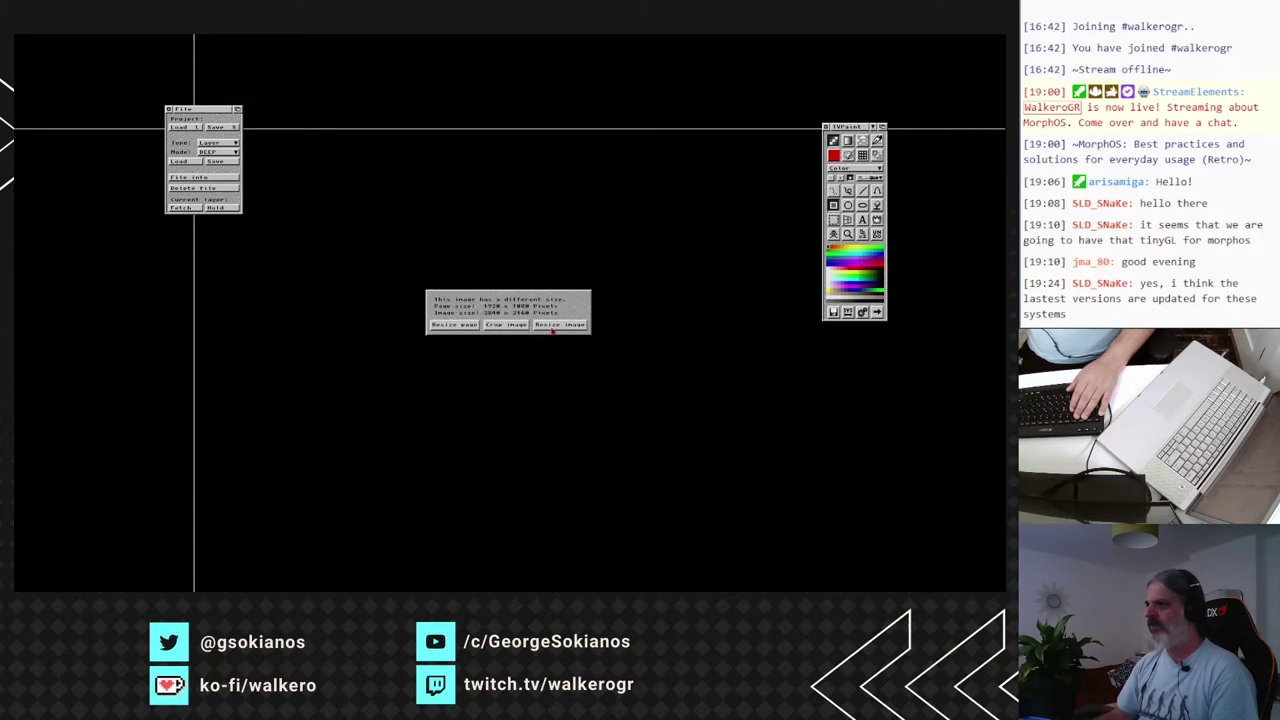
{"action": "left_click", "coordinate": [552, 330]}
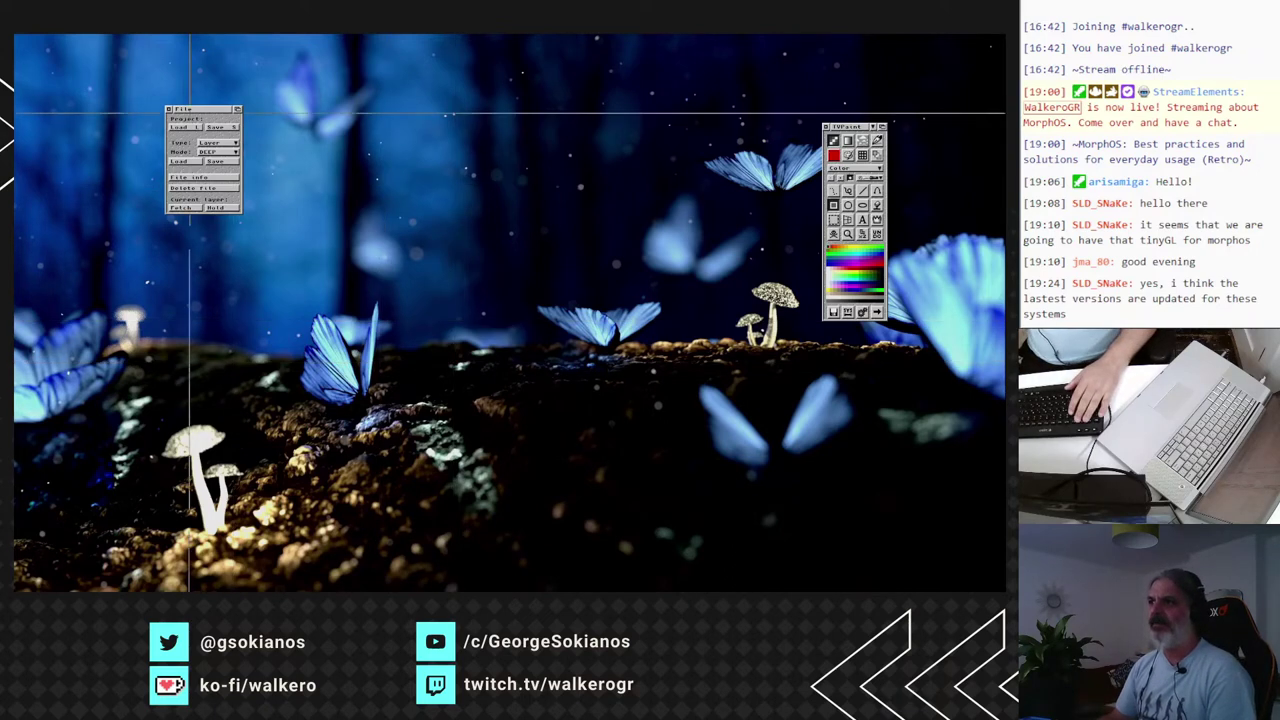
Close the File window and draw a filled red rectangle over the blue forest background, above the central-left butterfly.
{"action": "left_click", "coordinate": [169, 108]}
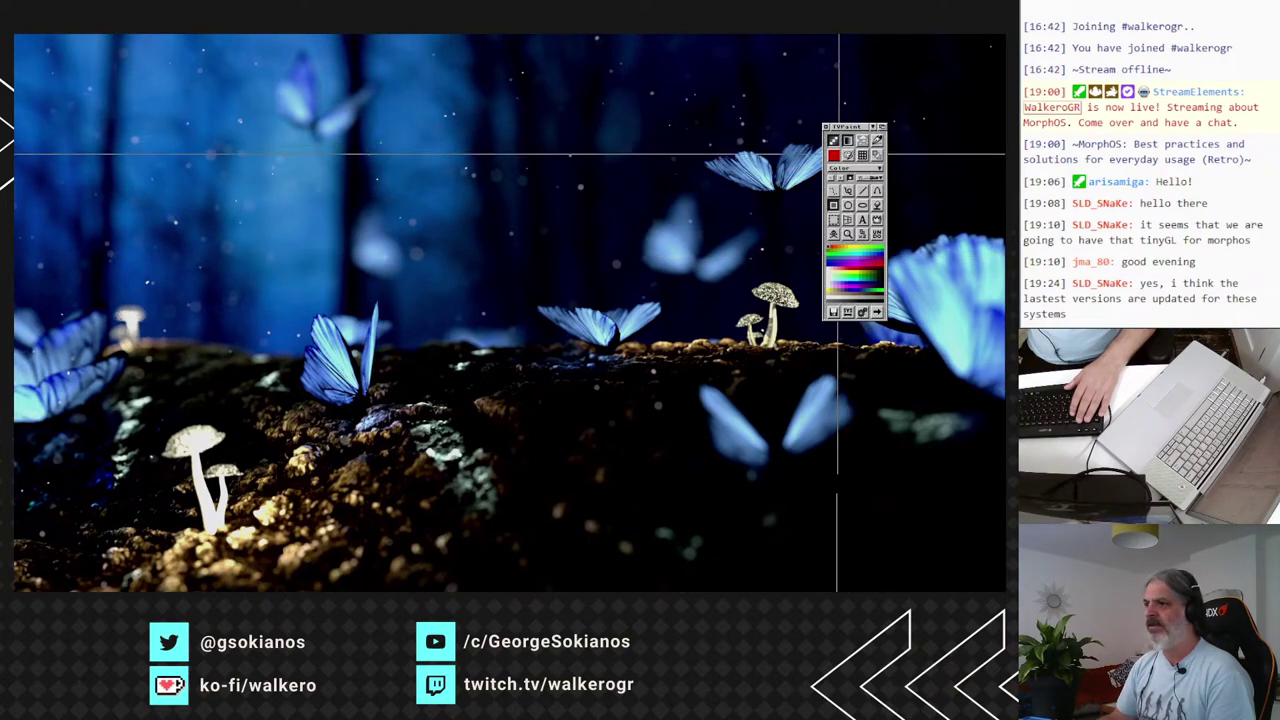
{"action": "left_click_drag", "start_coordinate": [260, 185], "coordinate": [451, 344]}
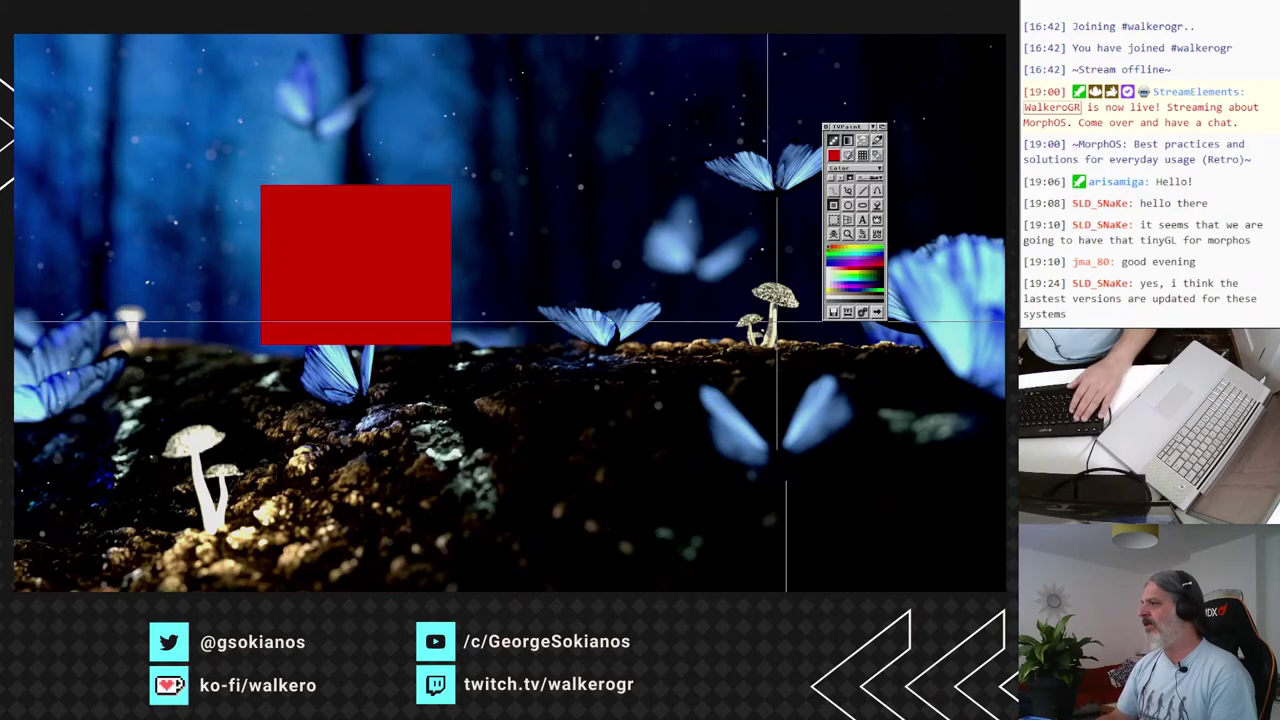
Try to apply the Bump filter around its center, and close the filter windows.
{"action": "left_click", "coordinate": [848, 311]}
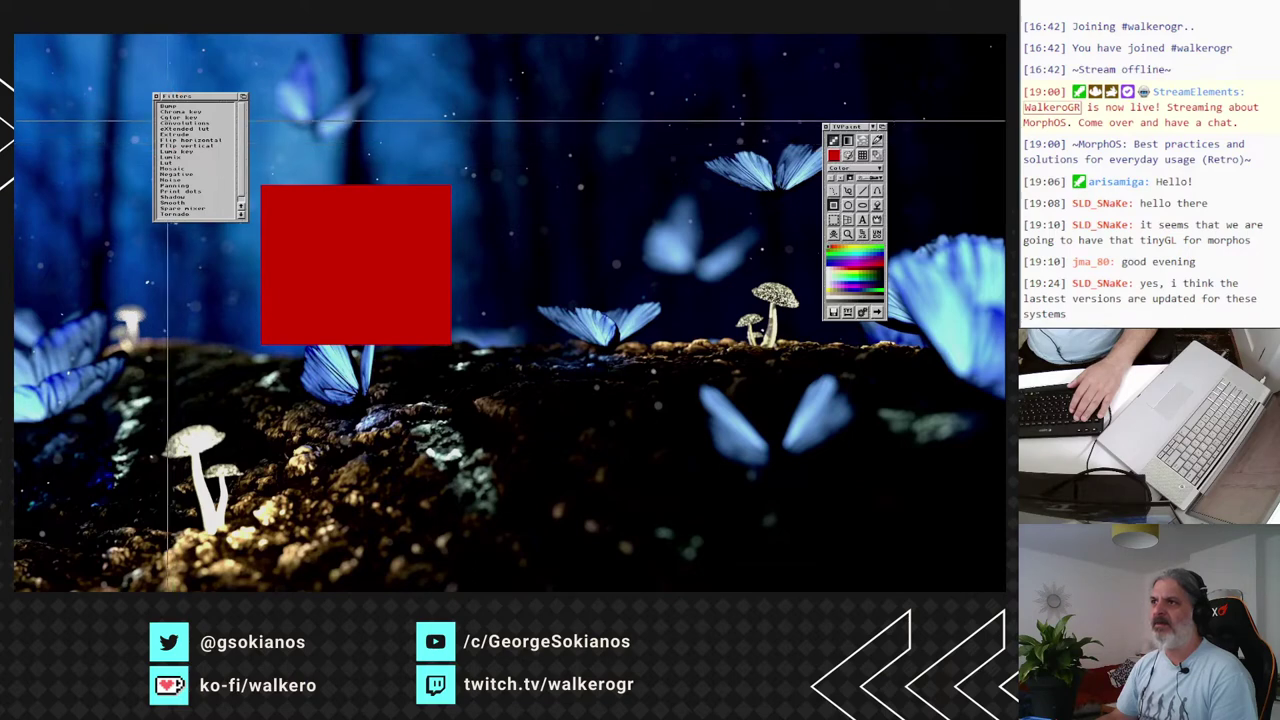
{"action": "left_click", "coordinate": [167, 105]}
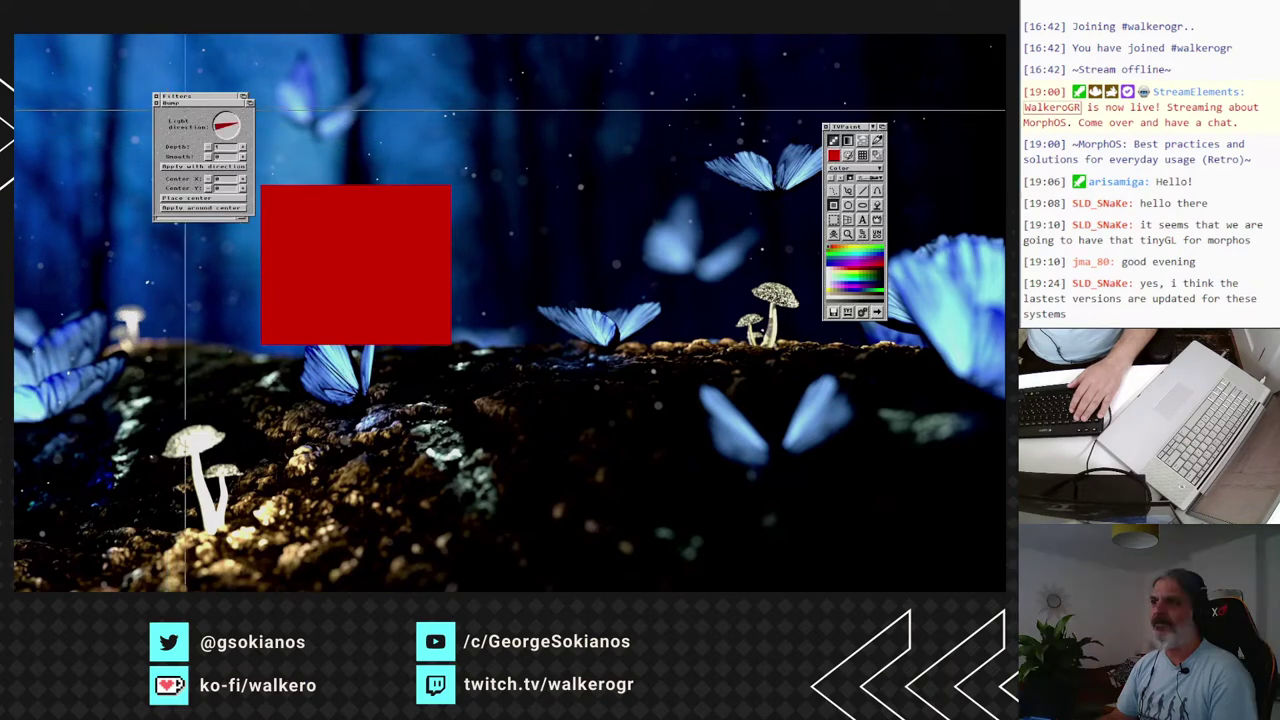
{"action": "left_click", "coordinate": [203, 208]}
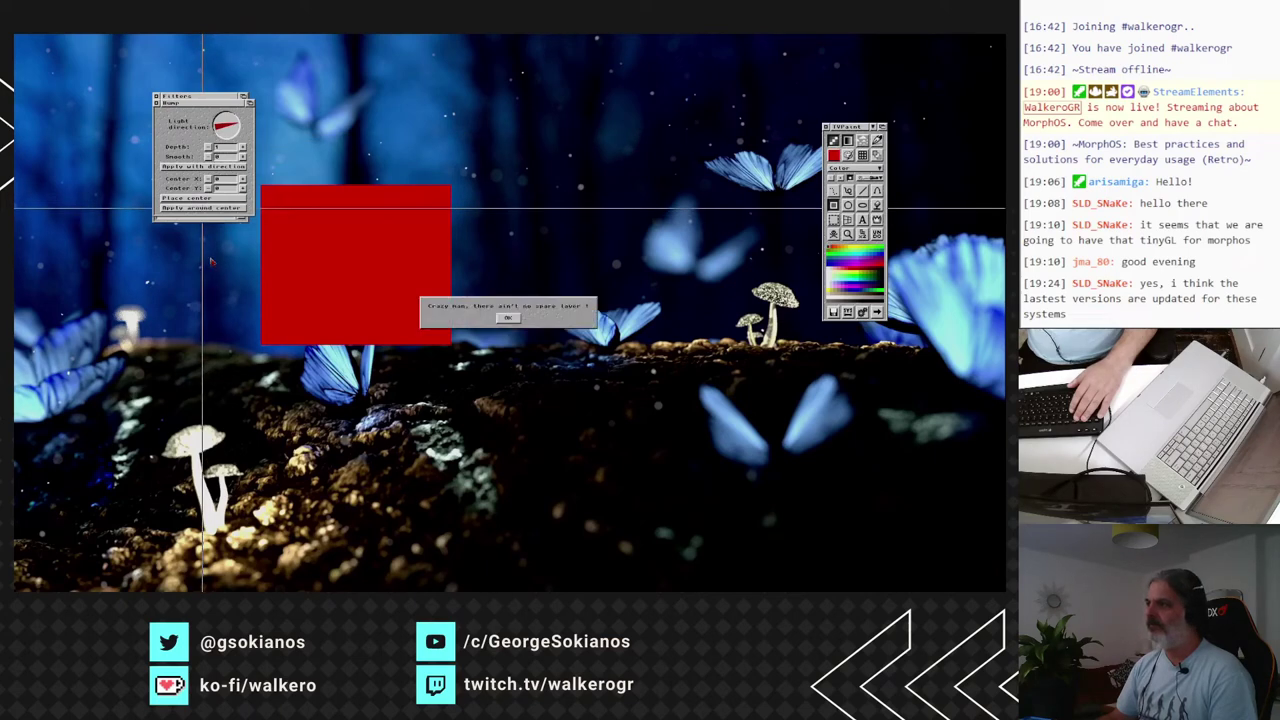
{"action": "left_click", "coordinate": [507, 318]}
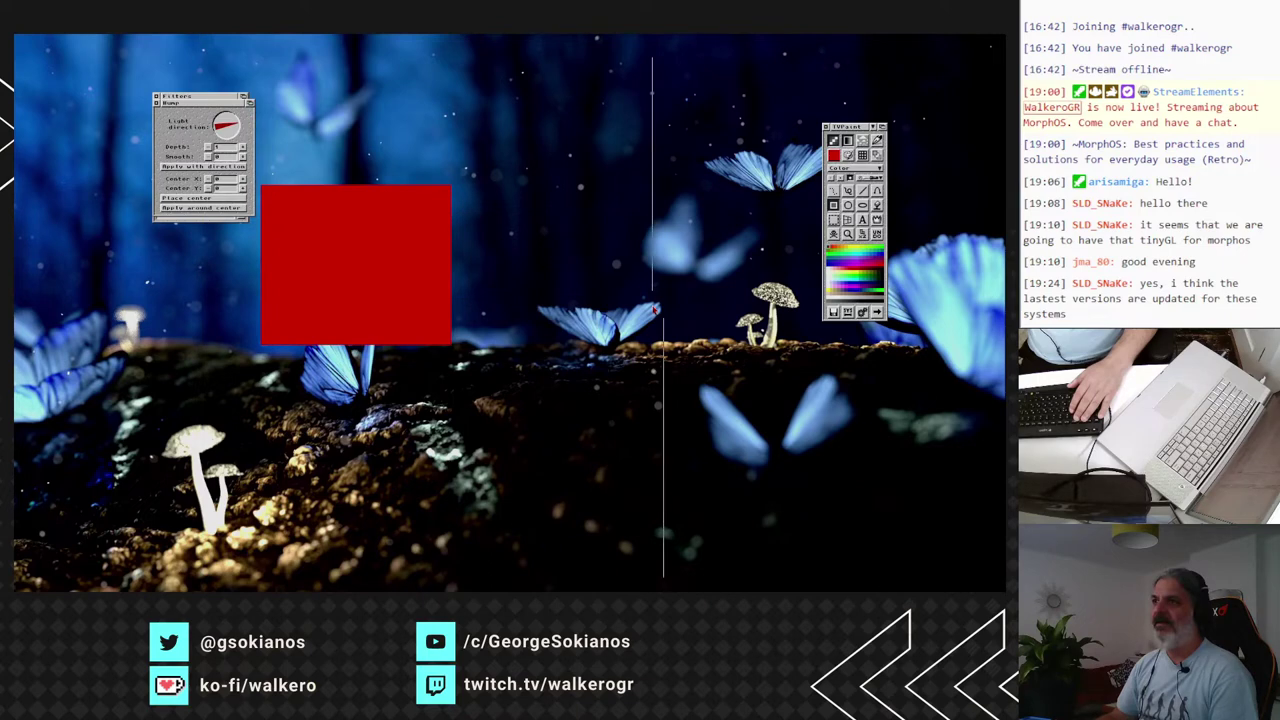
{"action": "left_click", "coordinate": [157, 101]}
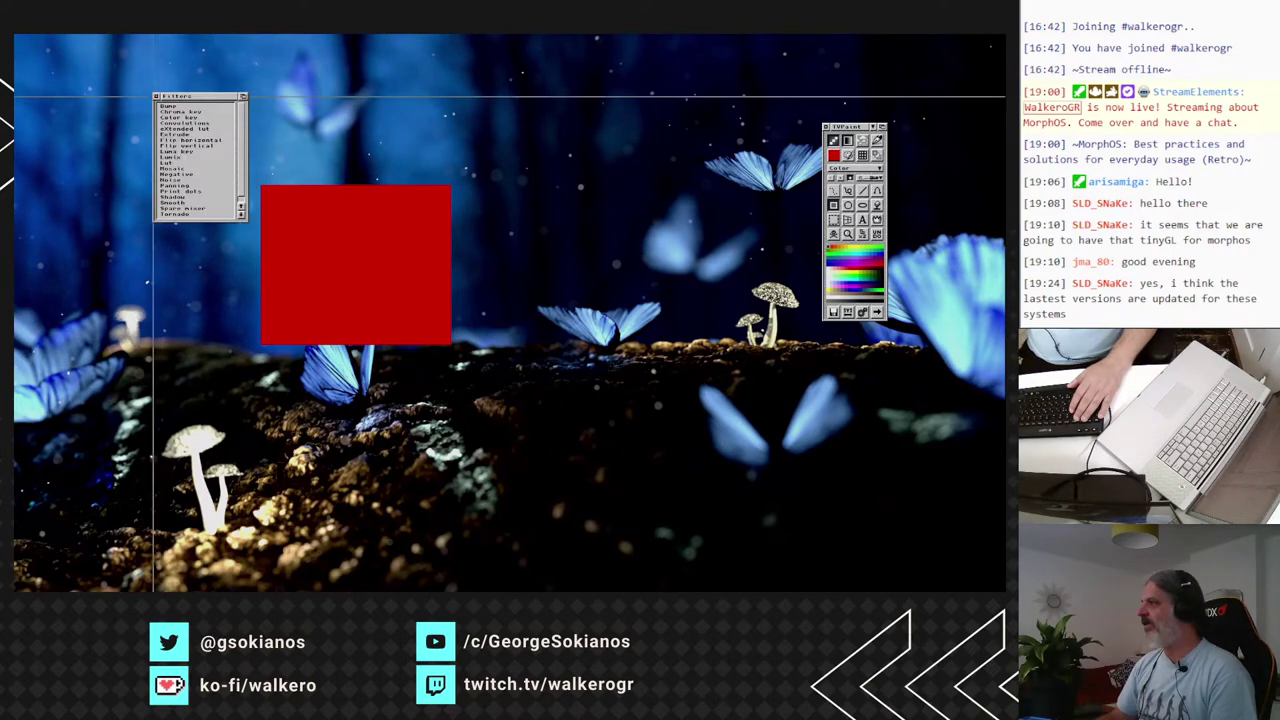
{"action": "left_click", "coordinate": [155, 98]}
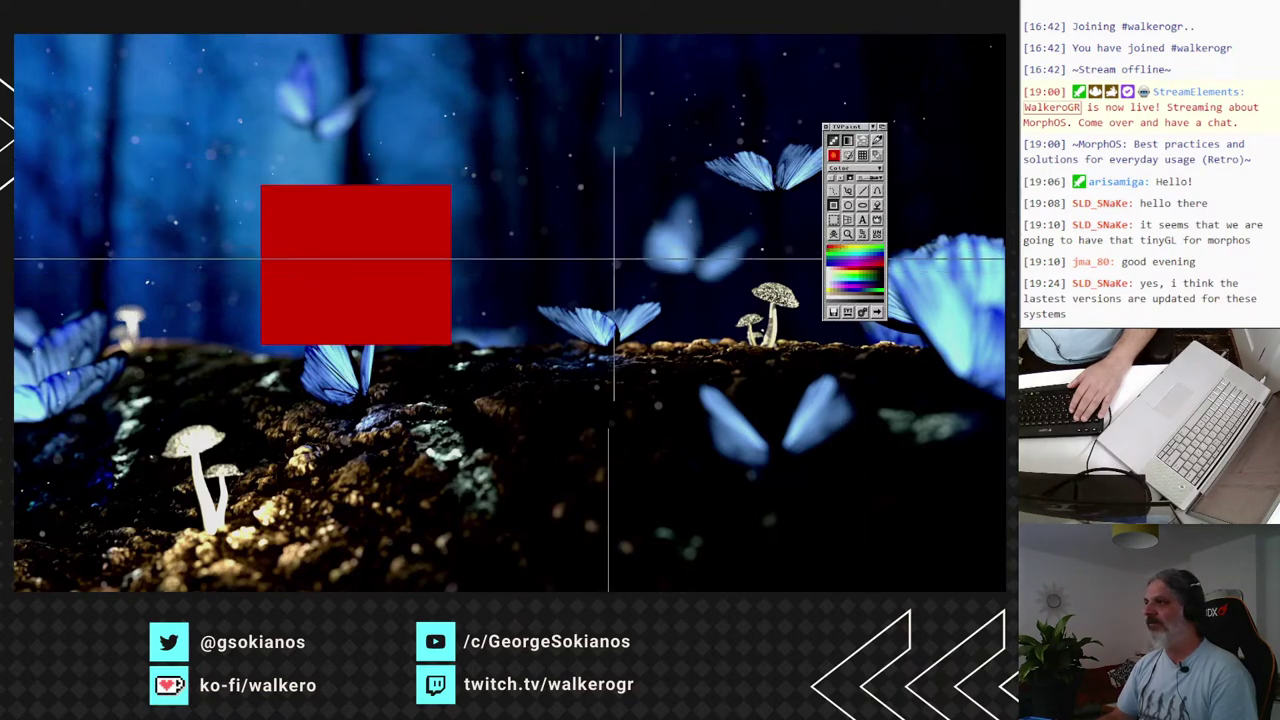
Draw a solid orange rectangle beside the red one and two fading orange rectangles, above the red one and over the pale mushrooms.
{"action": "left_click_drag", "start_coordinate": [506, 154], "coordinate": [703, 315]}
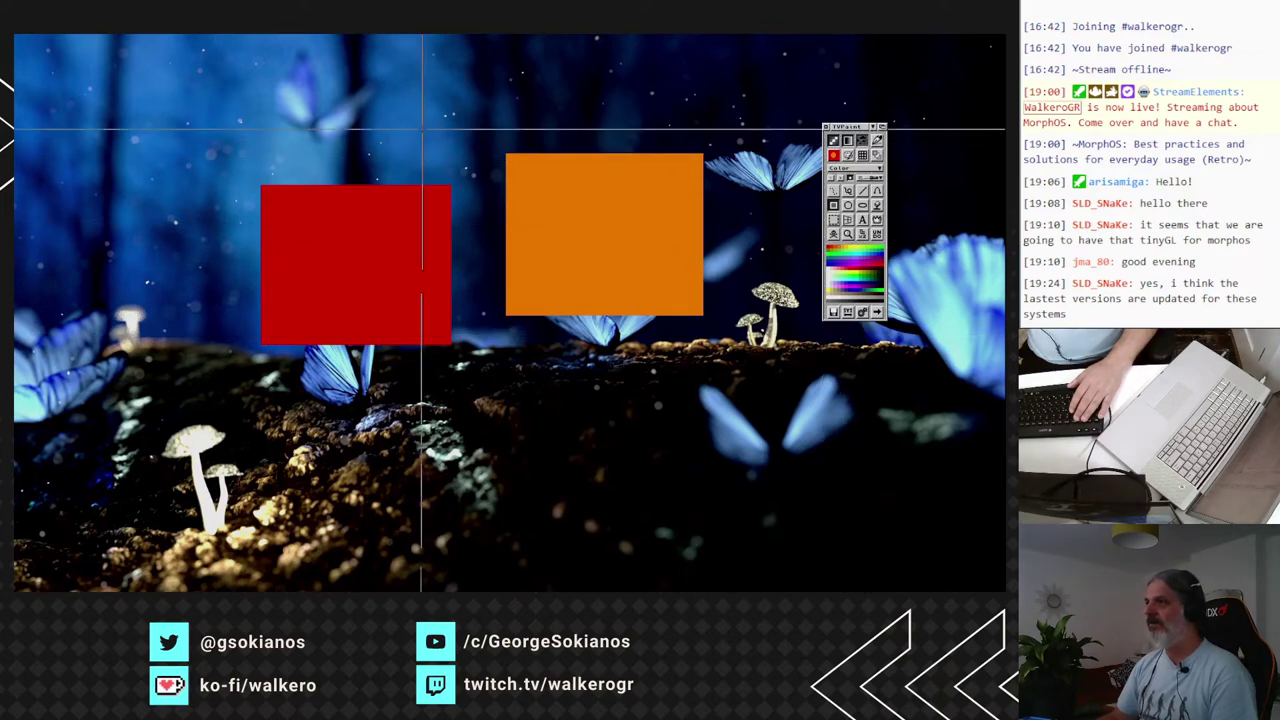
{"action": "left_click_drag", "start_coordinate": [378, 110], "coordinate": [517, 273]}
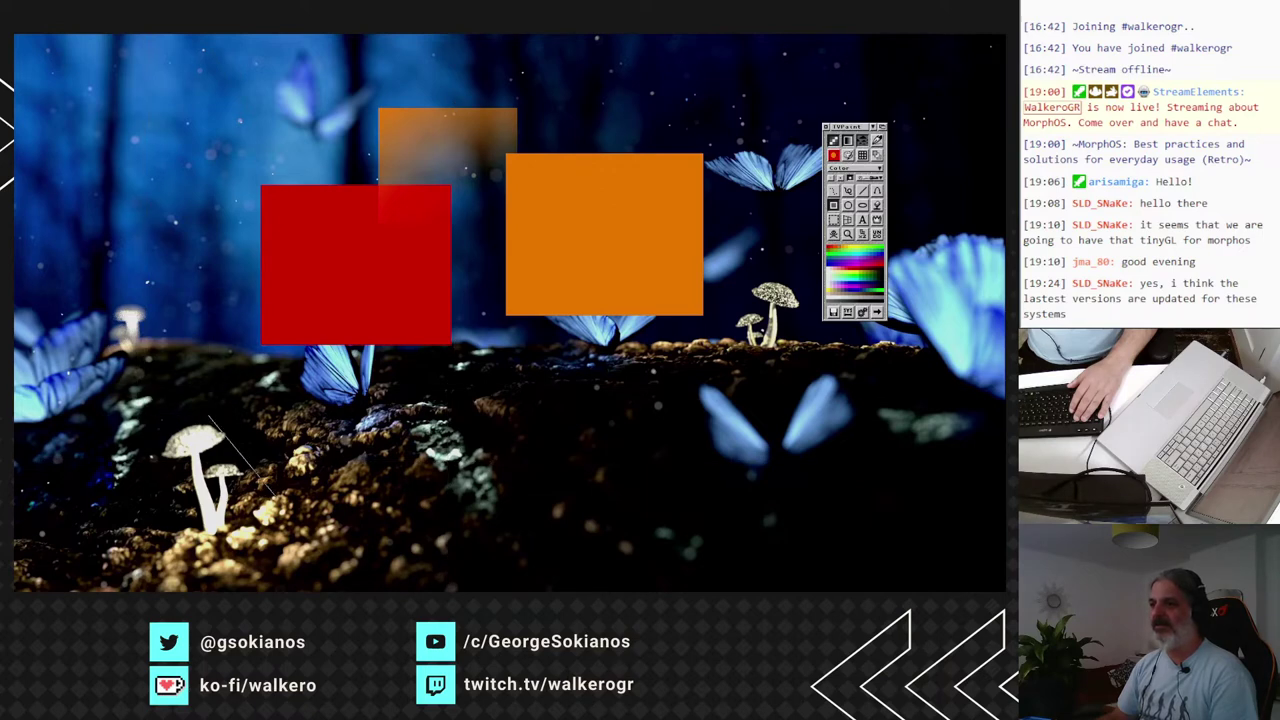
{"action": "left_click_drag", "start_coordinate": [138, 334], "coordinate": [280, 558]}
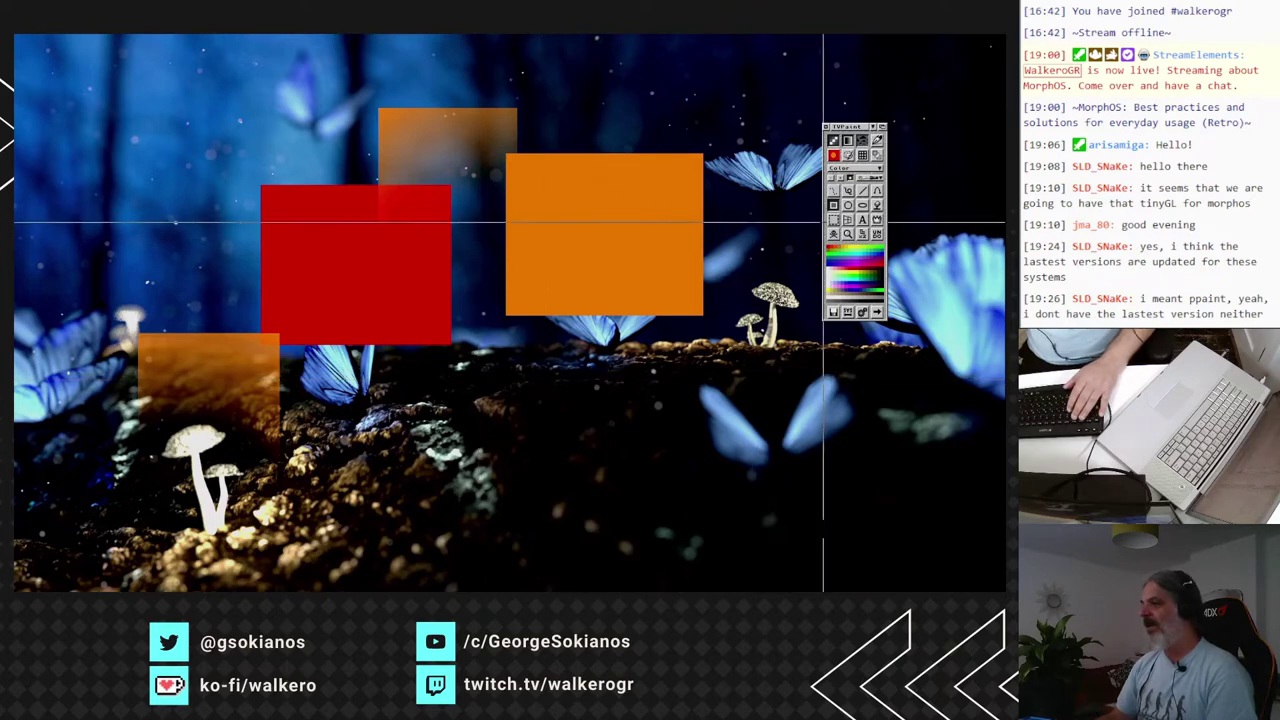
Cut a rectangular brush from the butterfly and soil below the red rectangle, and paint copies of it around there and in the image's upper-left corner.
{"action": "left_click", "coordinate": [832, 218]}
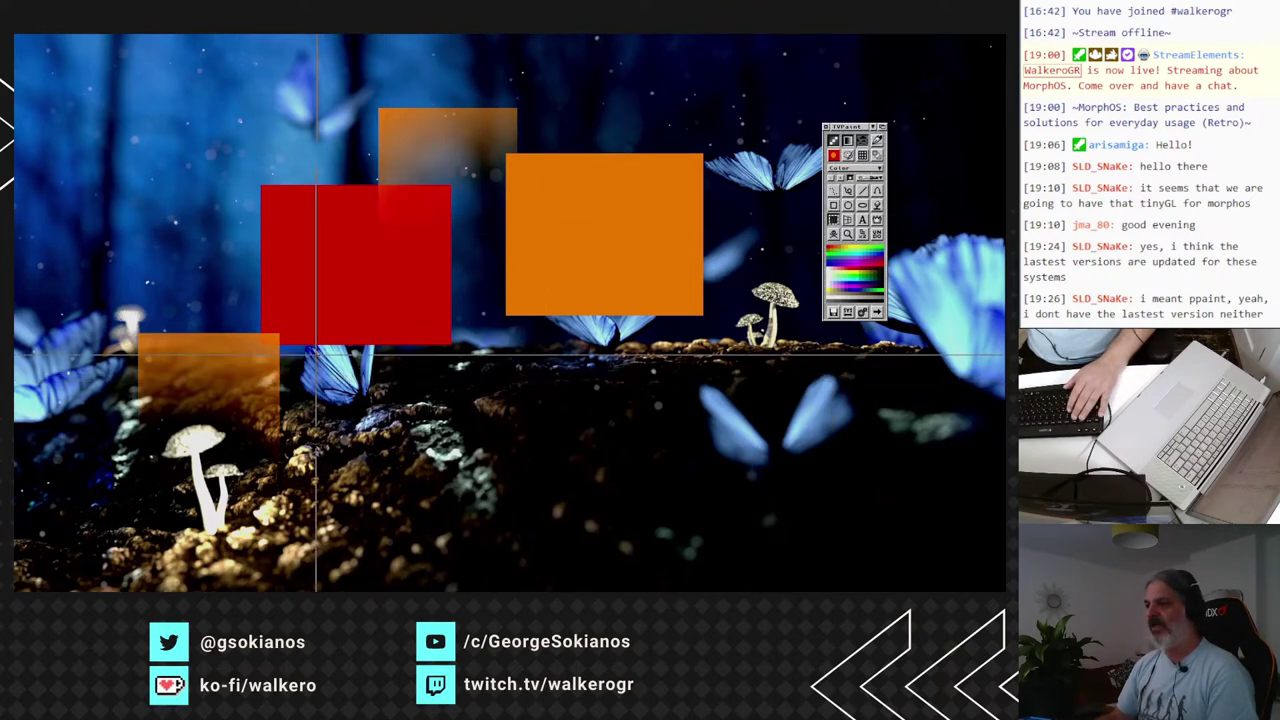
{"action": "left_click_drag", "start_coordinate": [313, 346], "coordinate": [493, 503]}
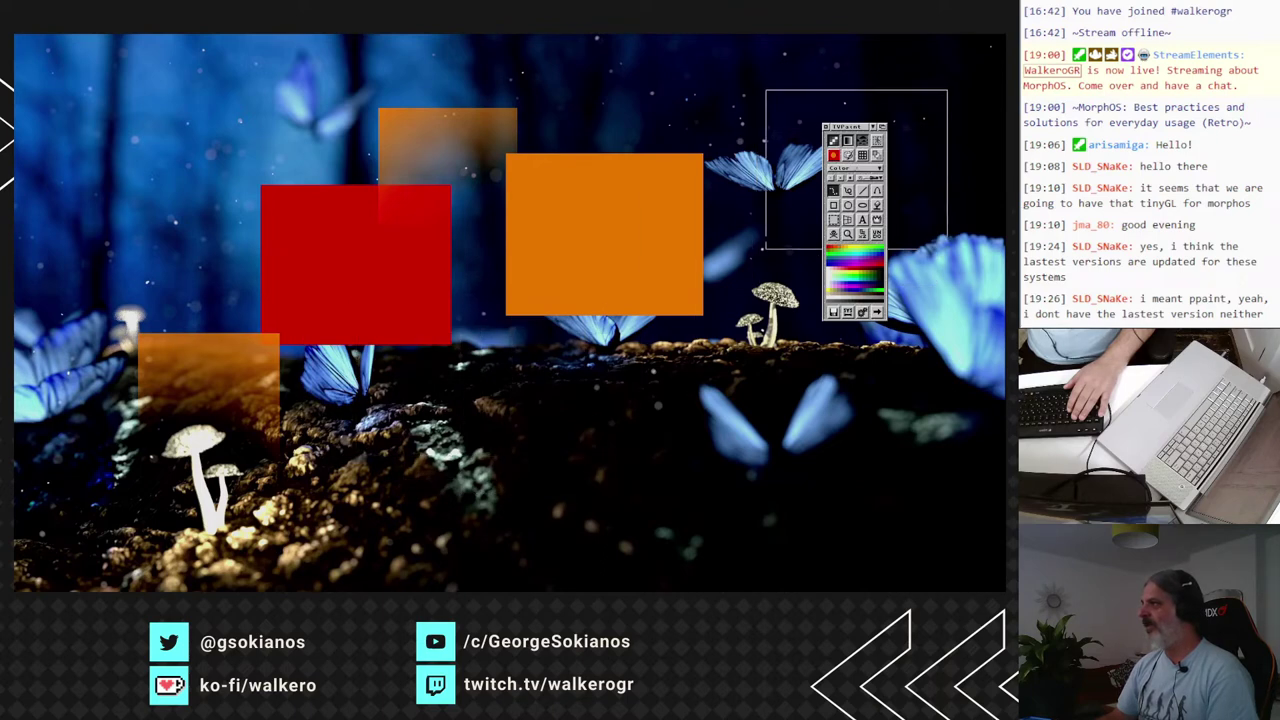
{"action": "left_click", "coordinate": [848, 190]}
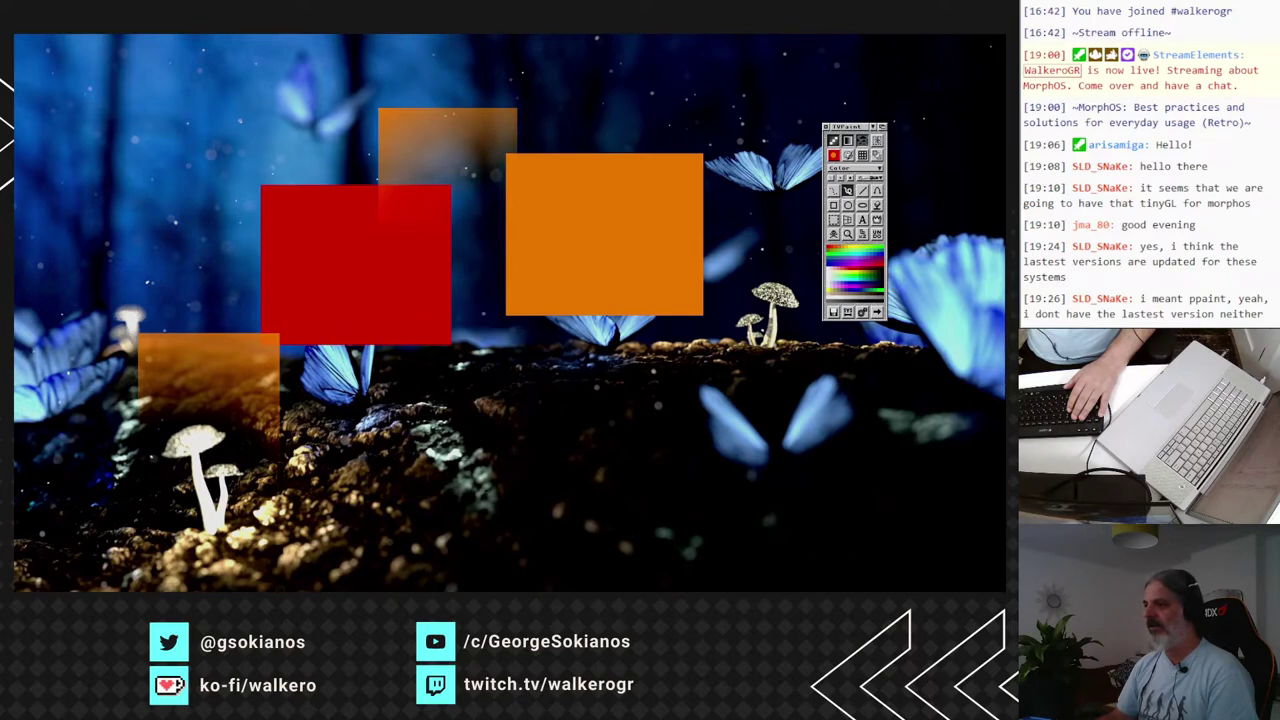
{"action": "left_click_drag", "start_coordinate": [500, 410], "coordinate": [433, 457]}
{"action": "mouse_move", "coordinate": [164, 192]}
{"action": "left_mouse_down"}
{"action": "mouse_move", "coordinate": [140, 130]}
{"action": "mouse_move", "coordinate": [206, 115]}
{"action": "left_mouse_up"}
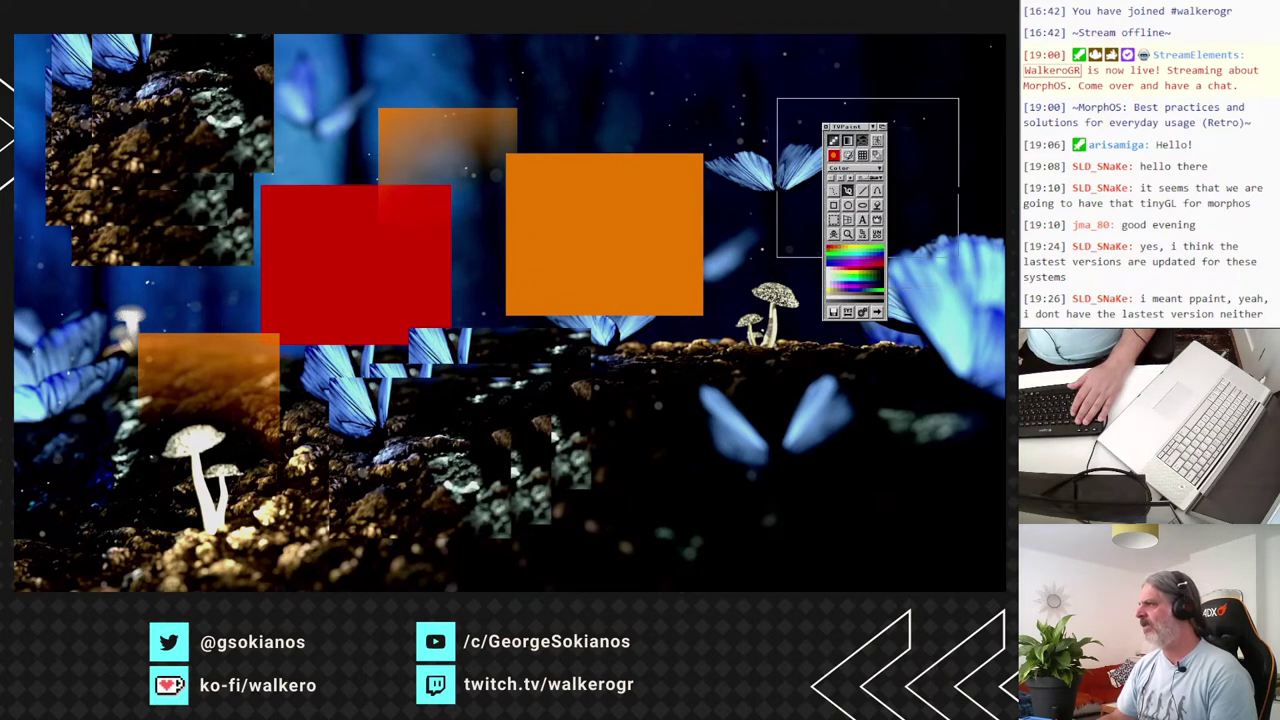
Open the Tools settings, try another drawing tool, and spray orange airbrush strokes across the soil below the red rectangle.
{"action": "right_click", "coordinate": [868, 178]}
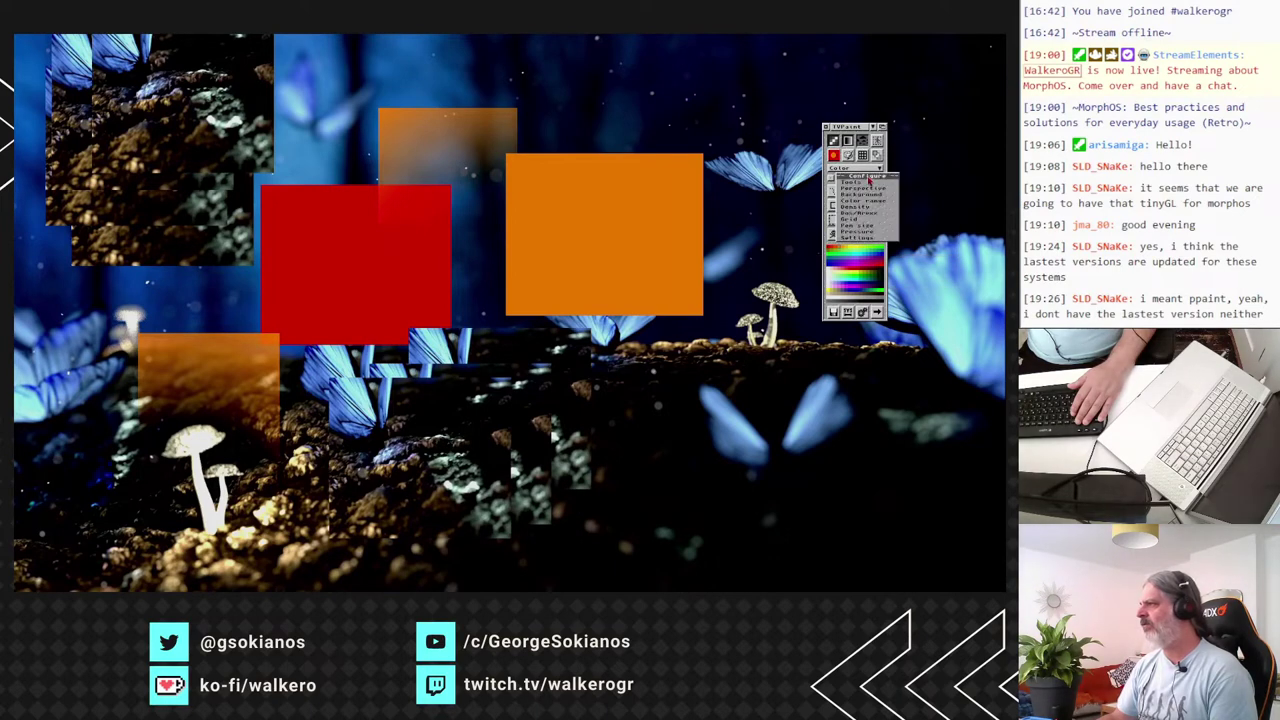
{"action": "left_click", "coordinate": [869, 183]}
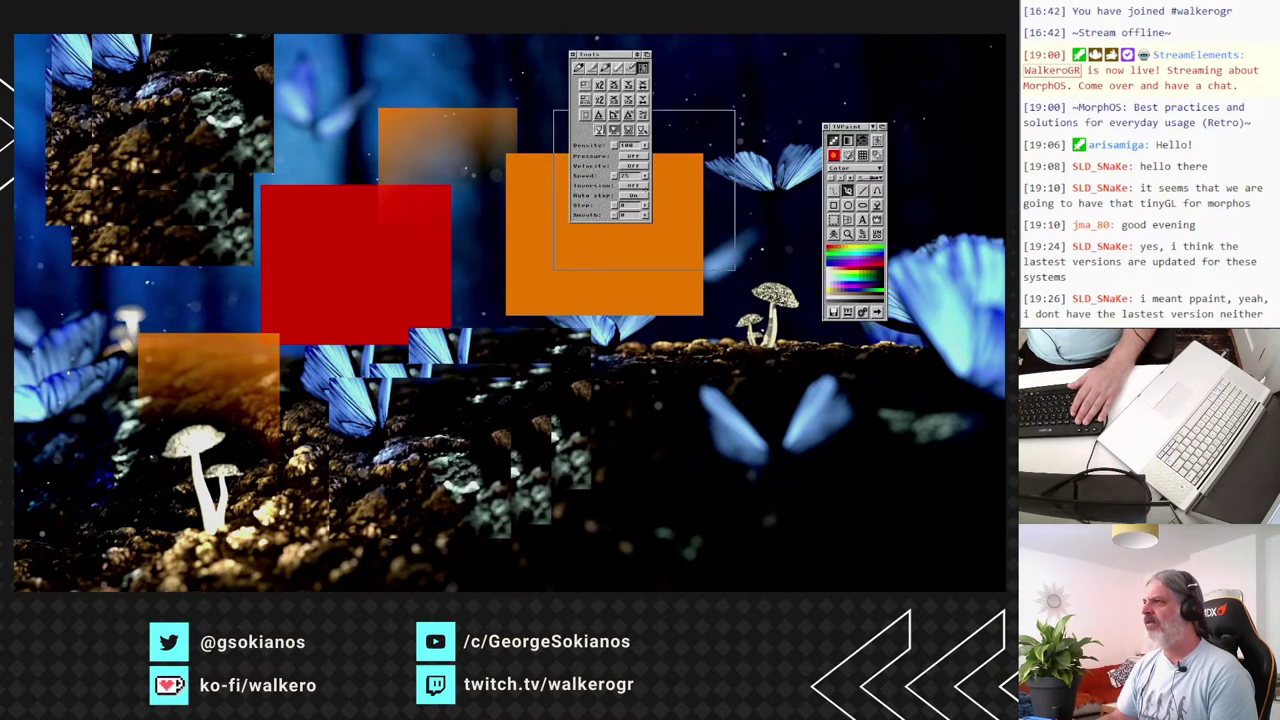
{"action": "left_click", "coordinate": [603, 68]}
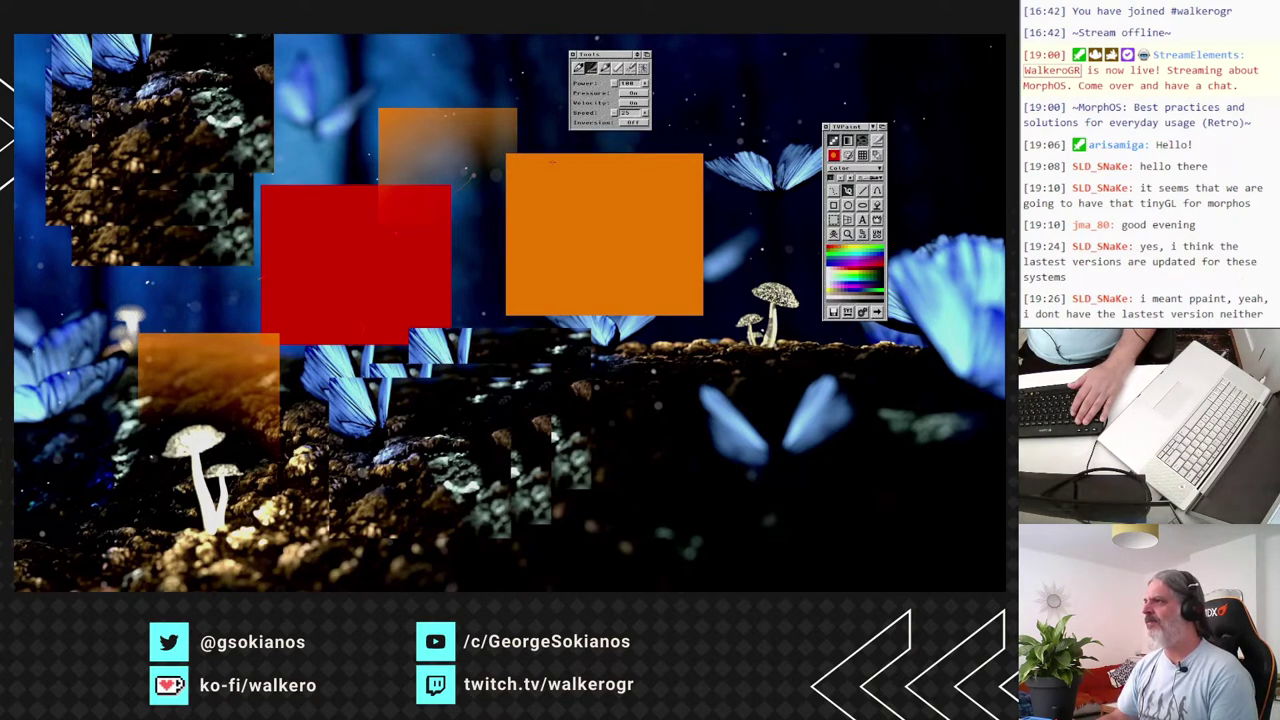
{"action": "left_click", "coordinate": [604, 67]}
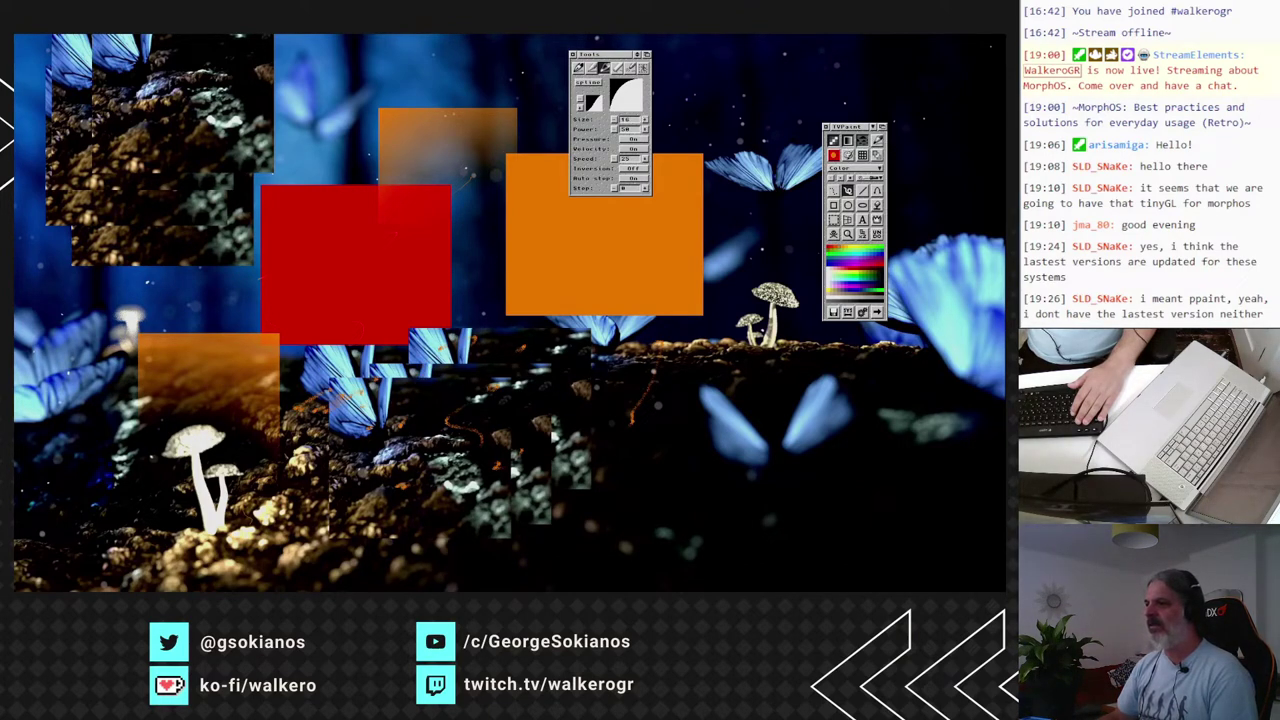
{"action": "mouse_move", "coordinate": [330, 450]}
{"action": "left_mouse_down"}
{"action": "mouse_move", "coordinate": [485, 355]}
{"action": "mouse_move", "coordinate": [410, 445]}
{"action": "mouse_move", "coordinate": [385, 510]}
{"action": "mouse_move", "coordinate": [331, 514]}
{"action": "left_mouse_up"}
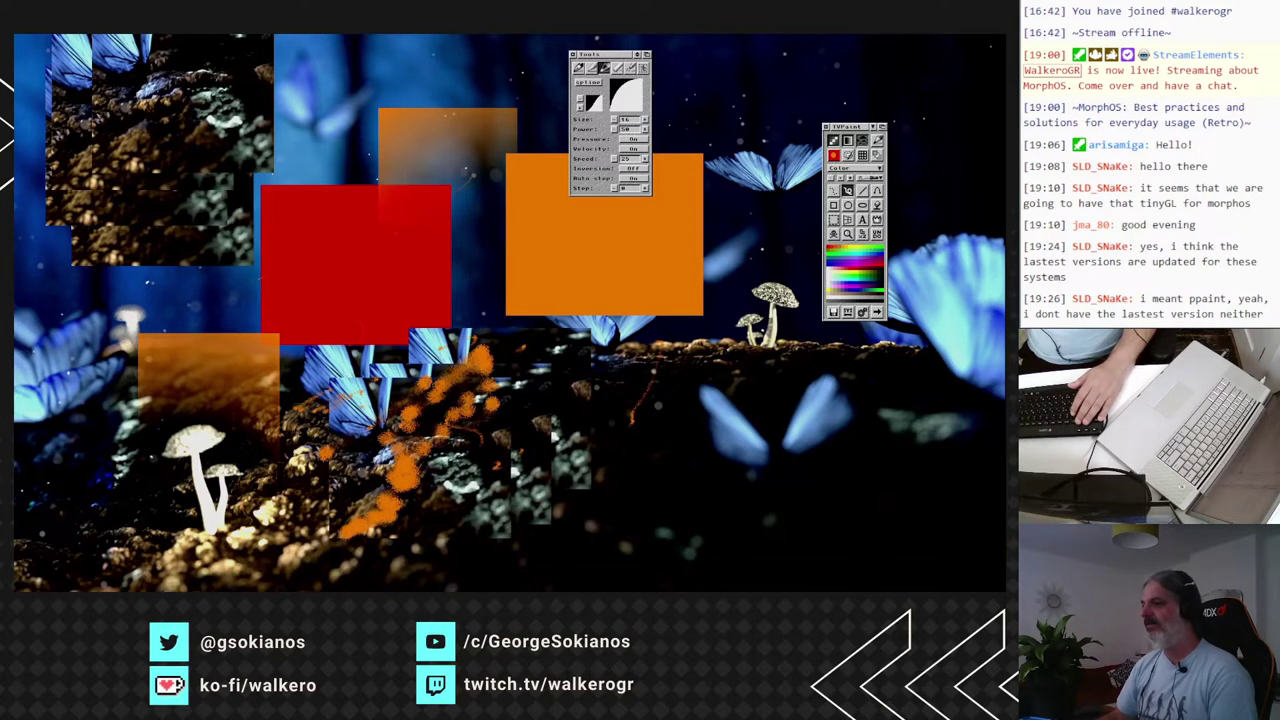
{"action": "mouse_move", "coordinate": [519, 411]}
{"action": "left_mouse_down"}
{"action": "mouse_move", "coordinate": [470, 465]}
{"action": "mouse_move", "coordinate": [558, 400]}
{"action": "mouse_move", "coordinate": [562, 431]}
{"action": "left_mouse_up"}
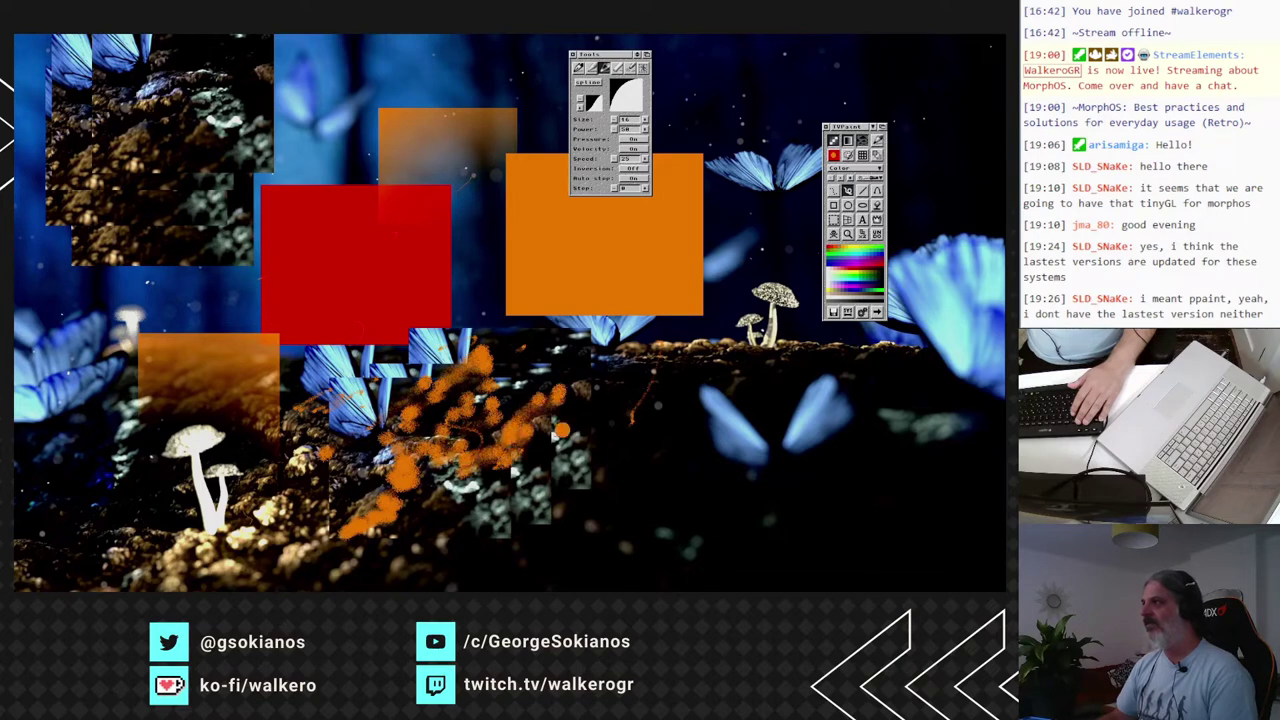
Close the Tools settings window and move the main toolbox up and slightly to the left.
{"action": "left_click", "coordinate": [573, 53]}
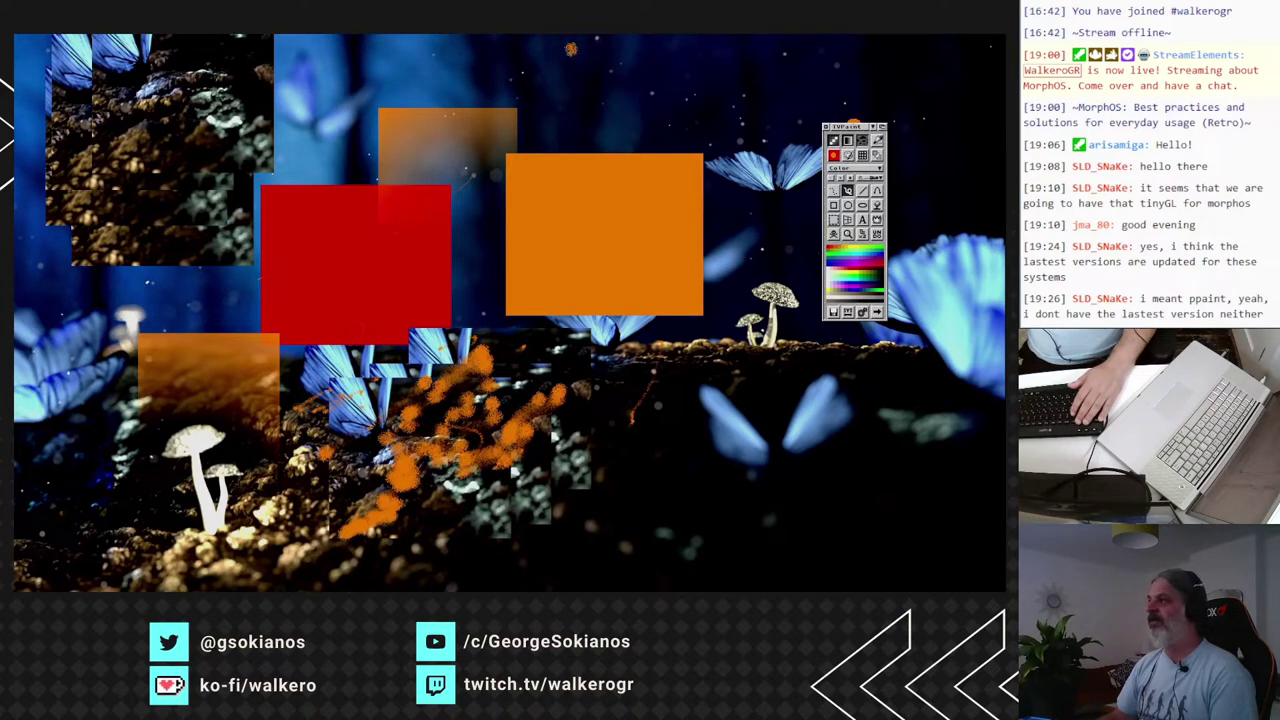
{"action": "left_click_drag", "start_coordinate": [854, 126], "coordinate": [821, 74]}
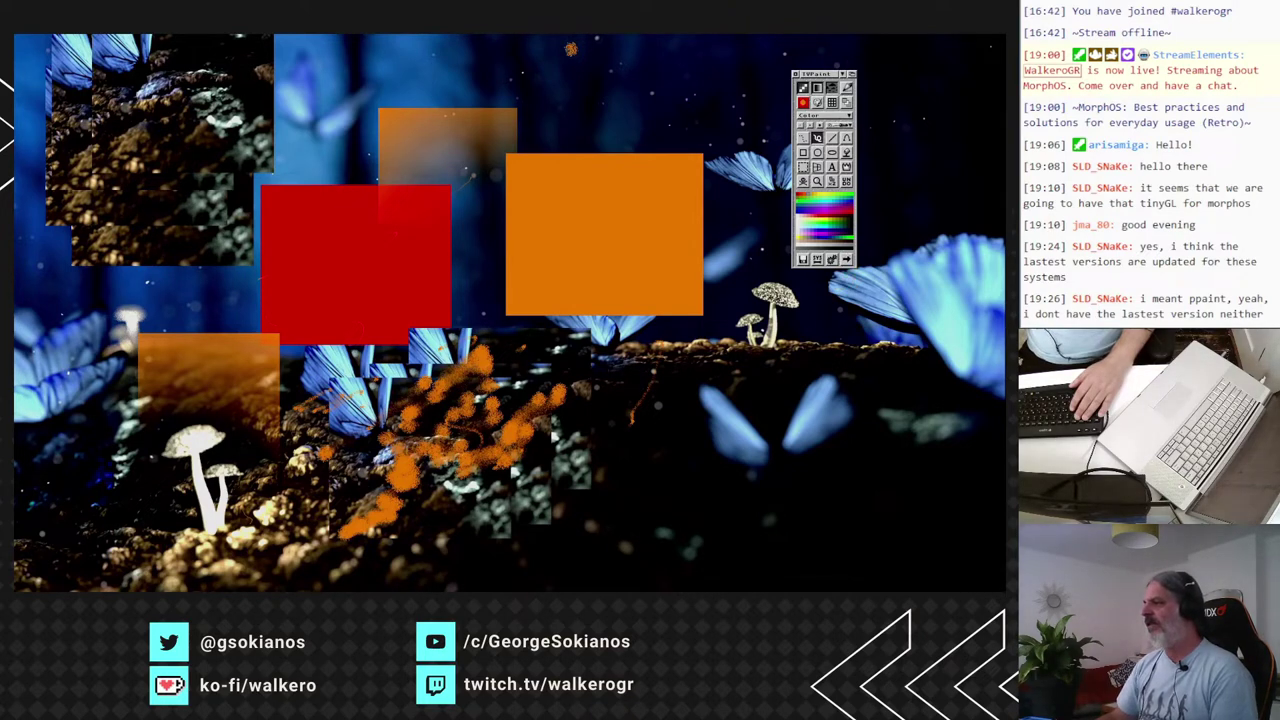
Quit TVPaint and start fxPAINT from its drawer under Applications/Graphics.
{"action": "left_click", "coordinate": [847, 259]}
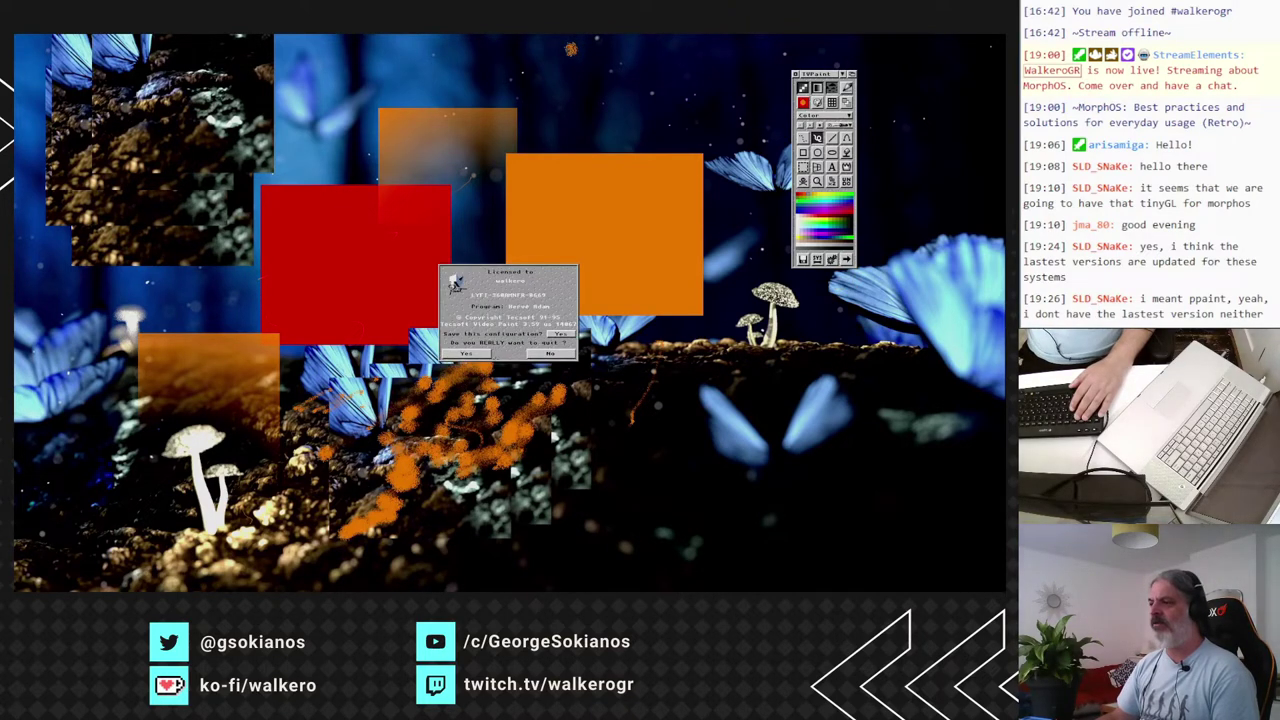
{"action": "left_click", "coordinate": [482, 354]}
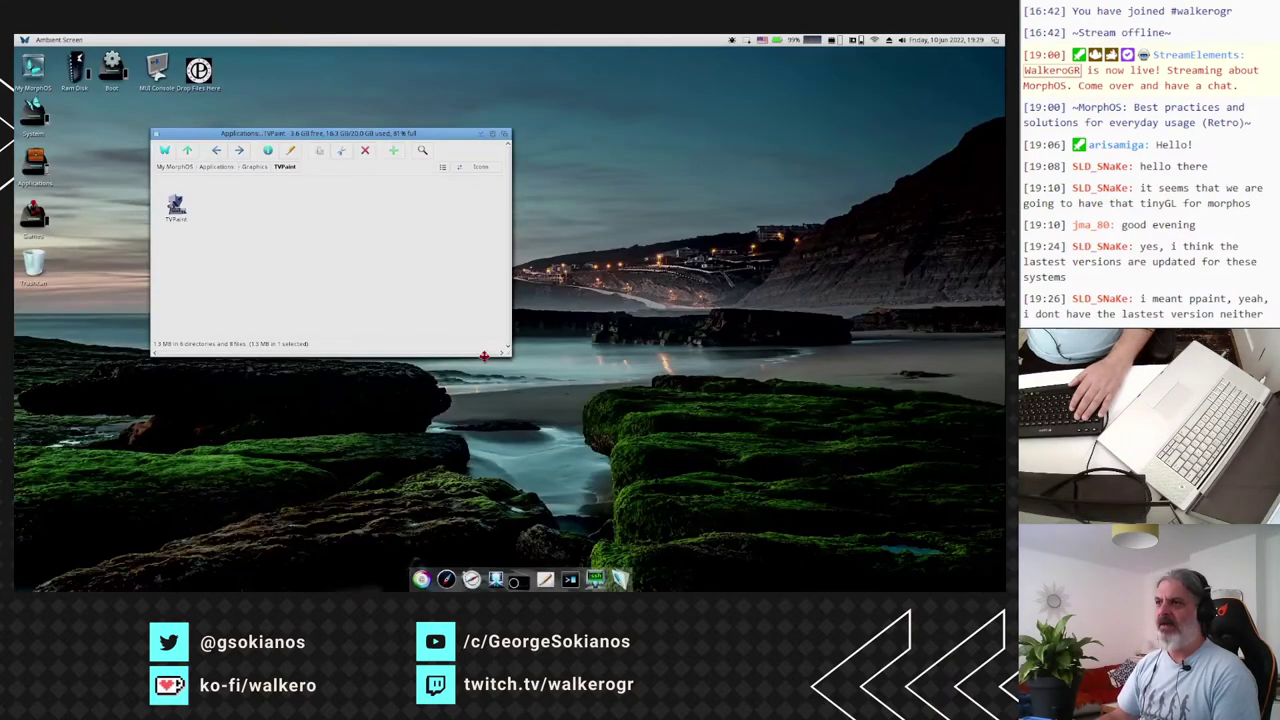
{"action": "left_click", "coordinate": [187, 151]}
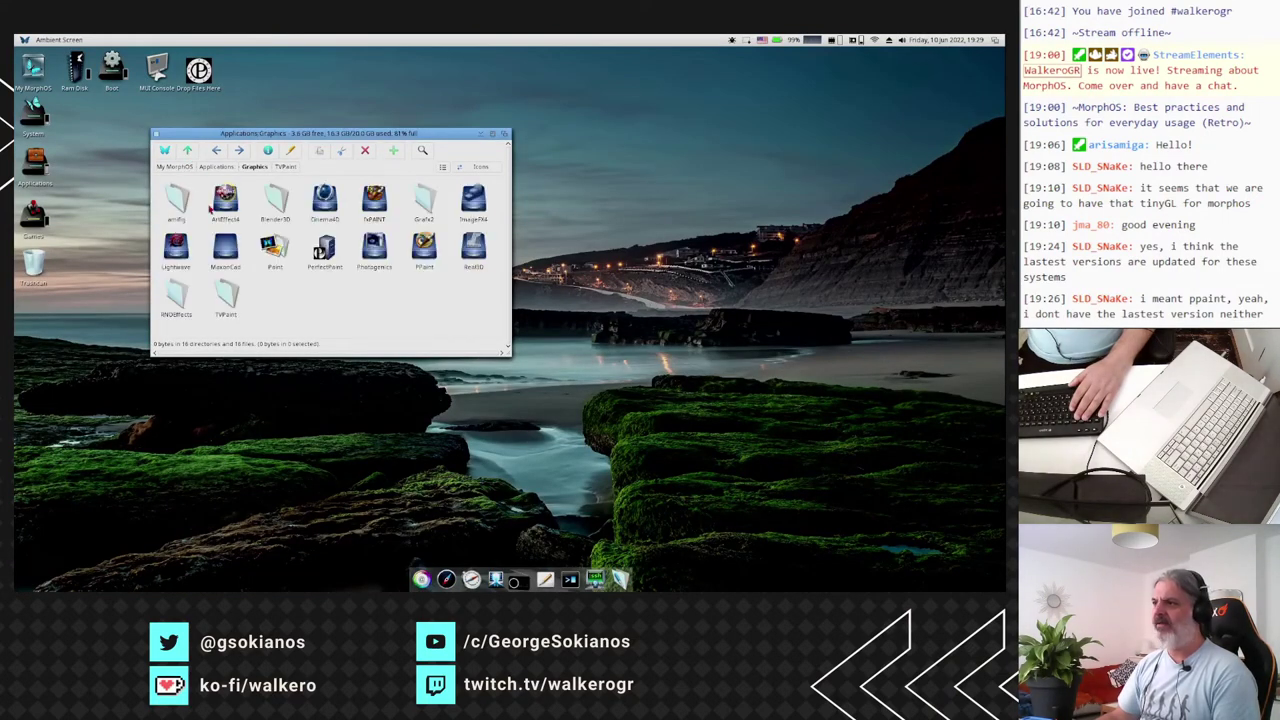
{"action": "left_click", "coordinate": [372, 205]}
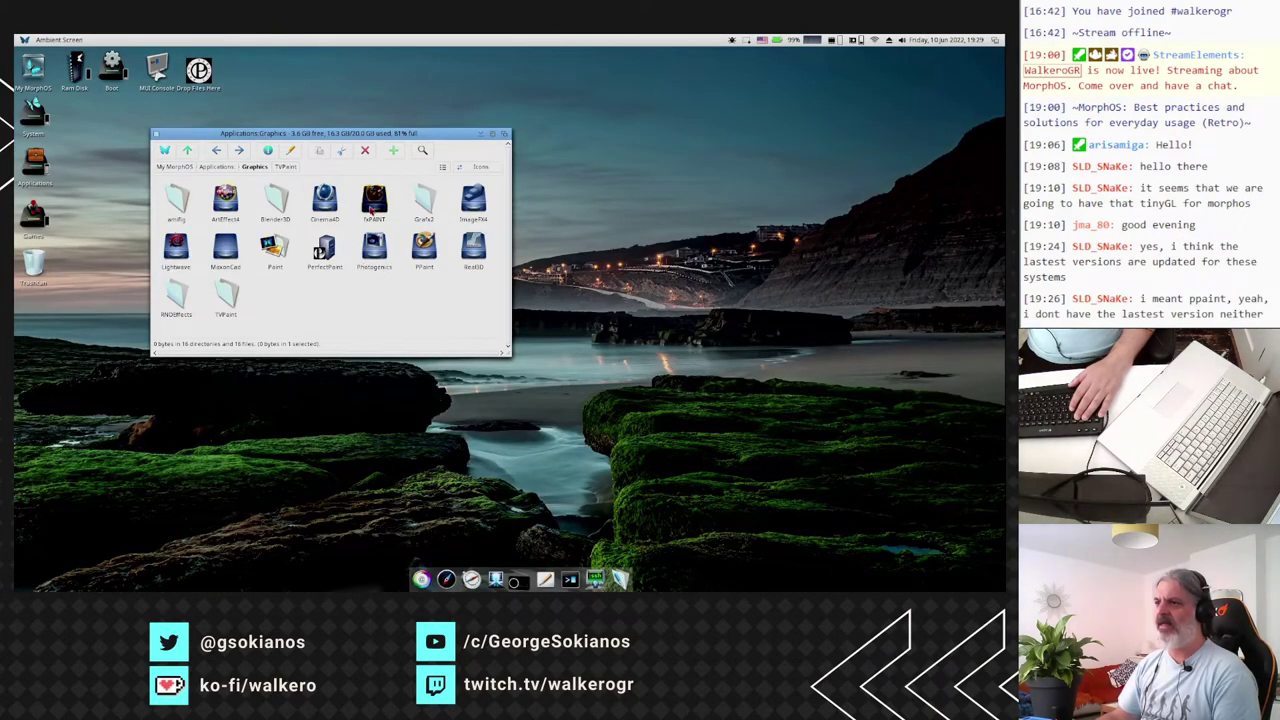
{"action": "double_click", "coordinate": [372, 205]}
{"action": "double_click", "coordinate": [175, 258]}
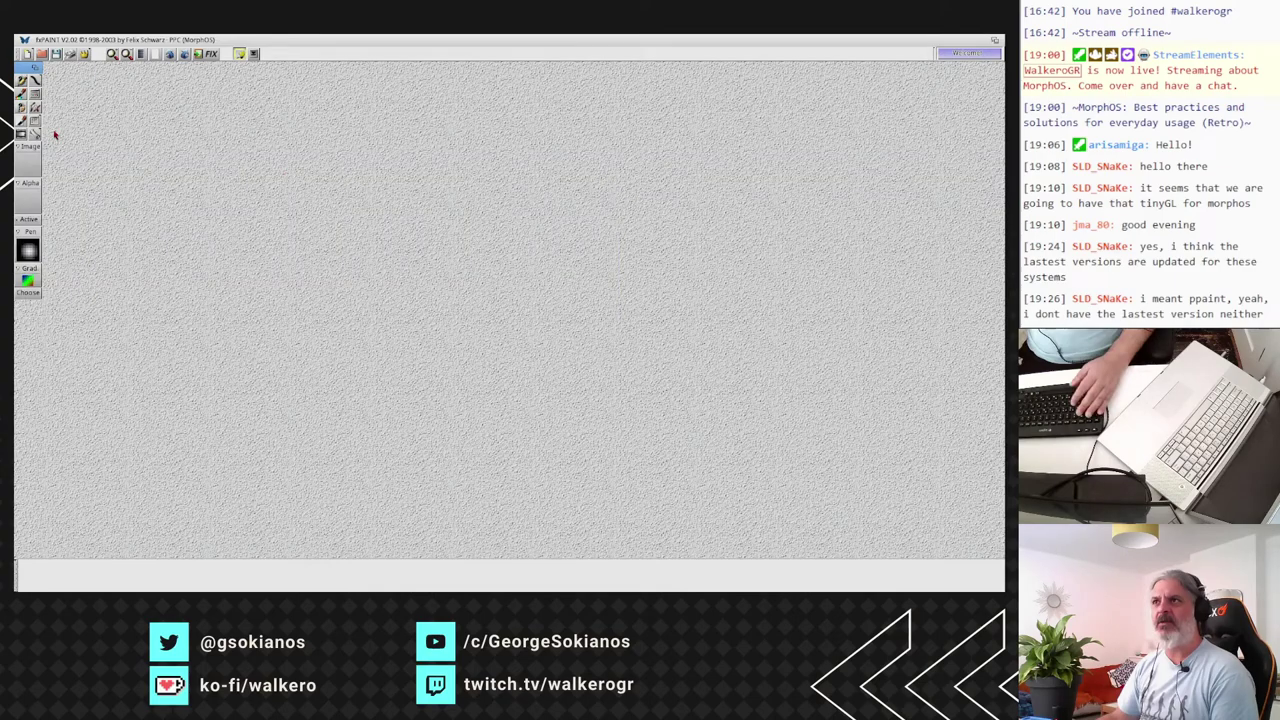
{"action": "right_click", "coordinate": [42, 37]}
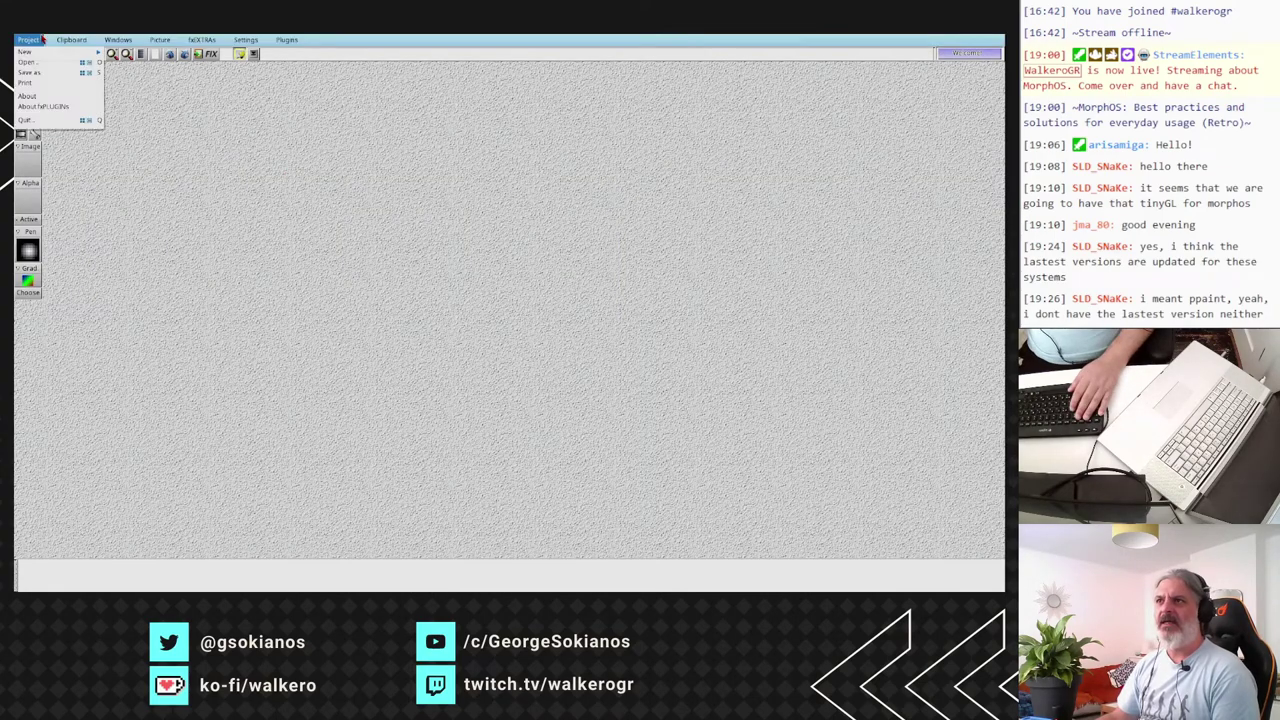
{"action": "mouse_move", "coordinate": [160, 39]}
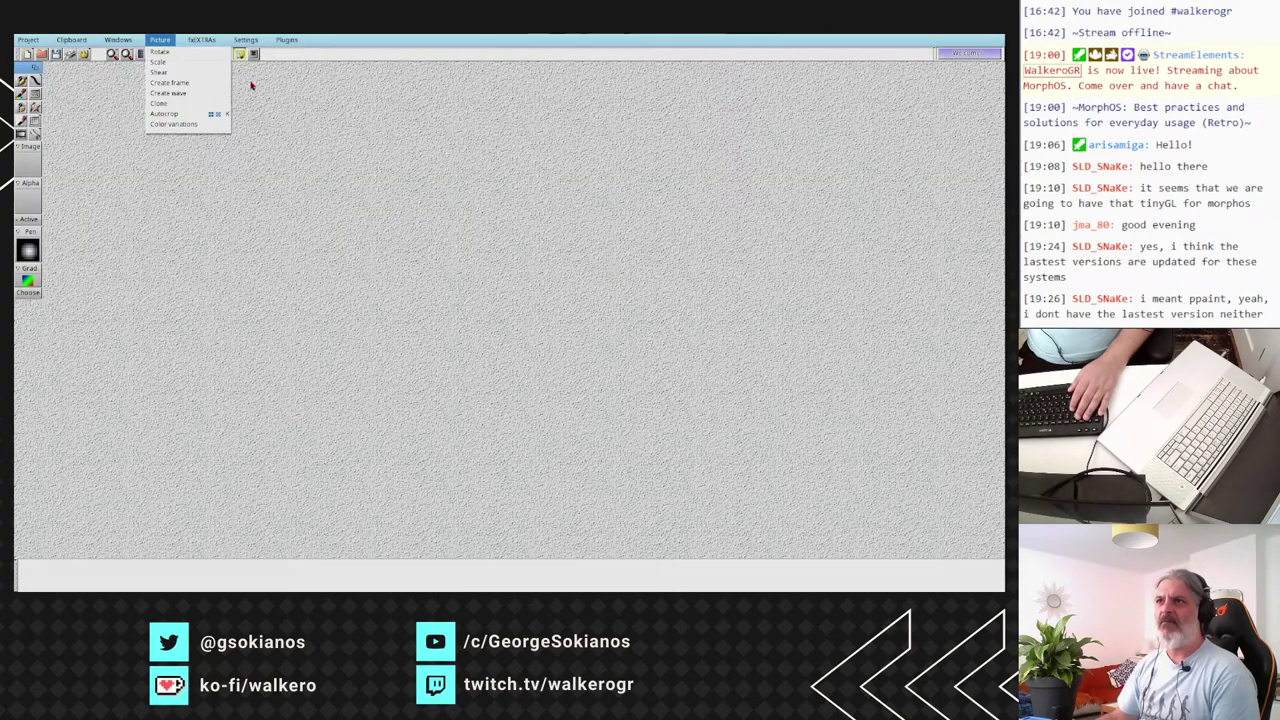
{"action": "right_click", "coordinate": [29, 58]}
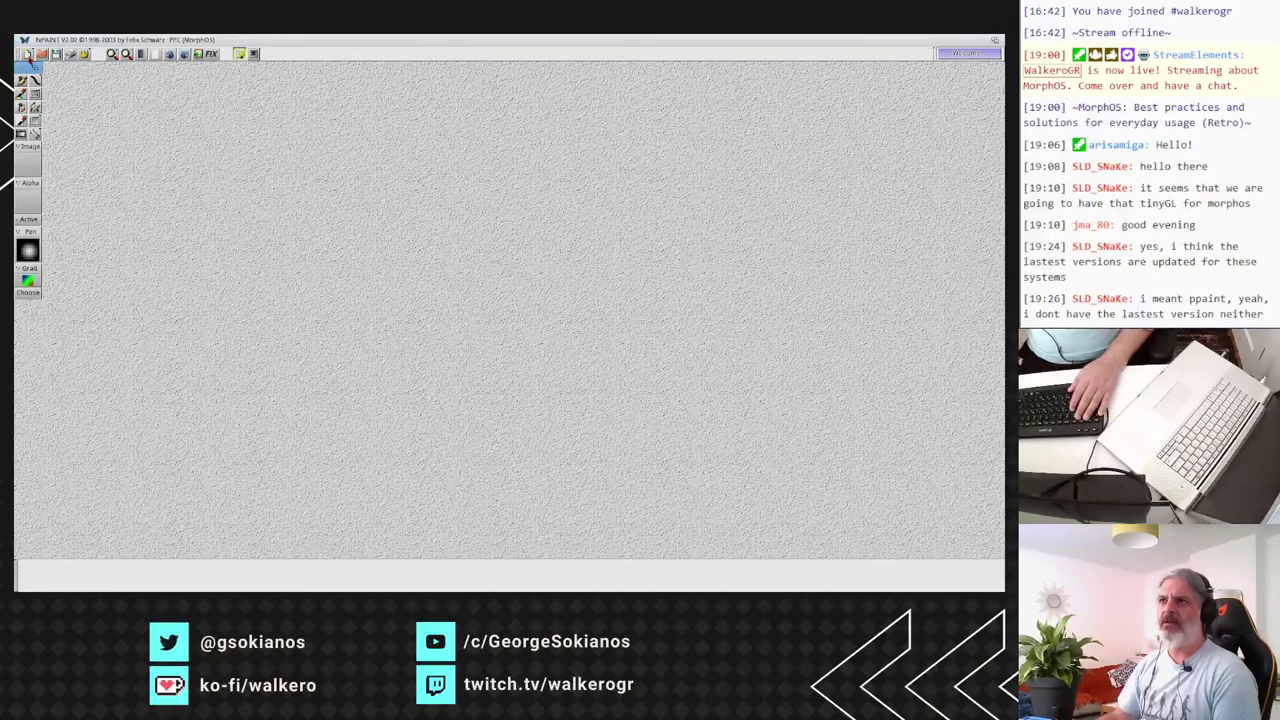
Create a blank image using the 800 x 600 pixel size preset.
{"action": "left_click", "coordinate": [28, 54]}
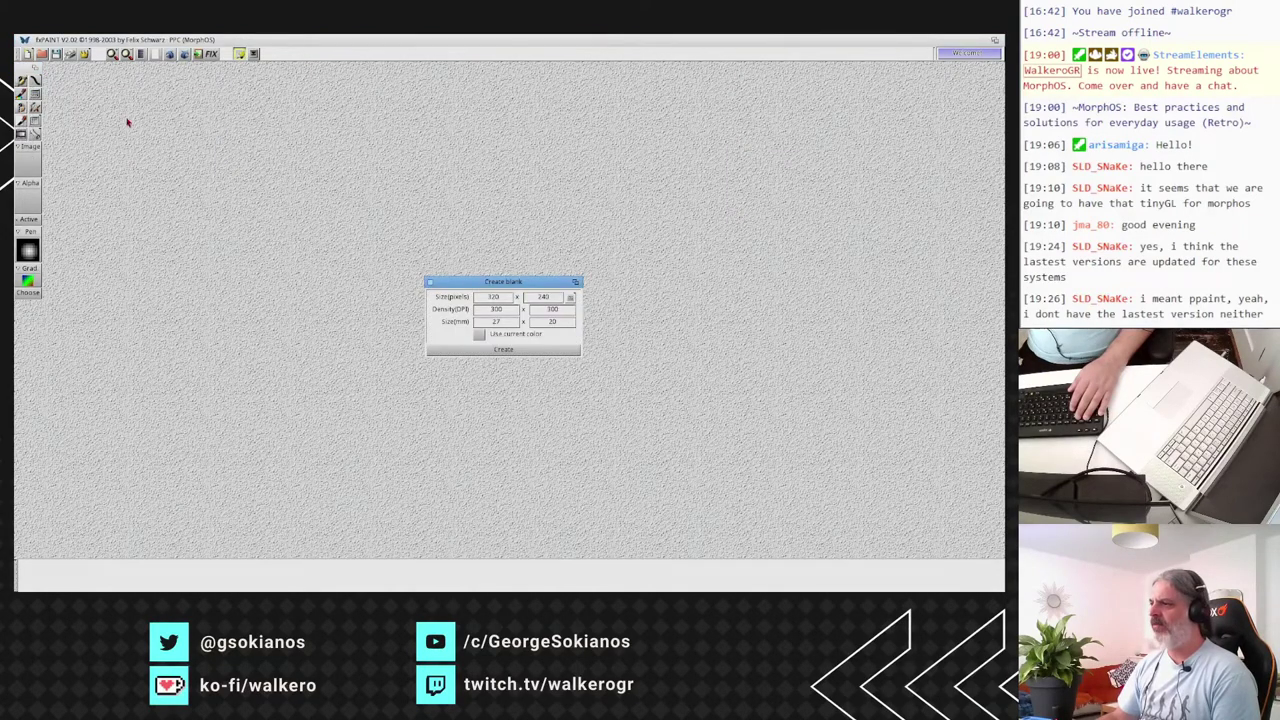
{"action": "left_click", "coordinate": [572, 298]}
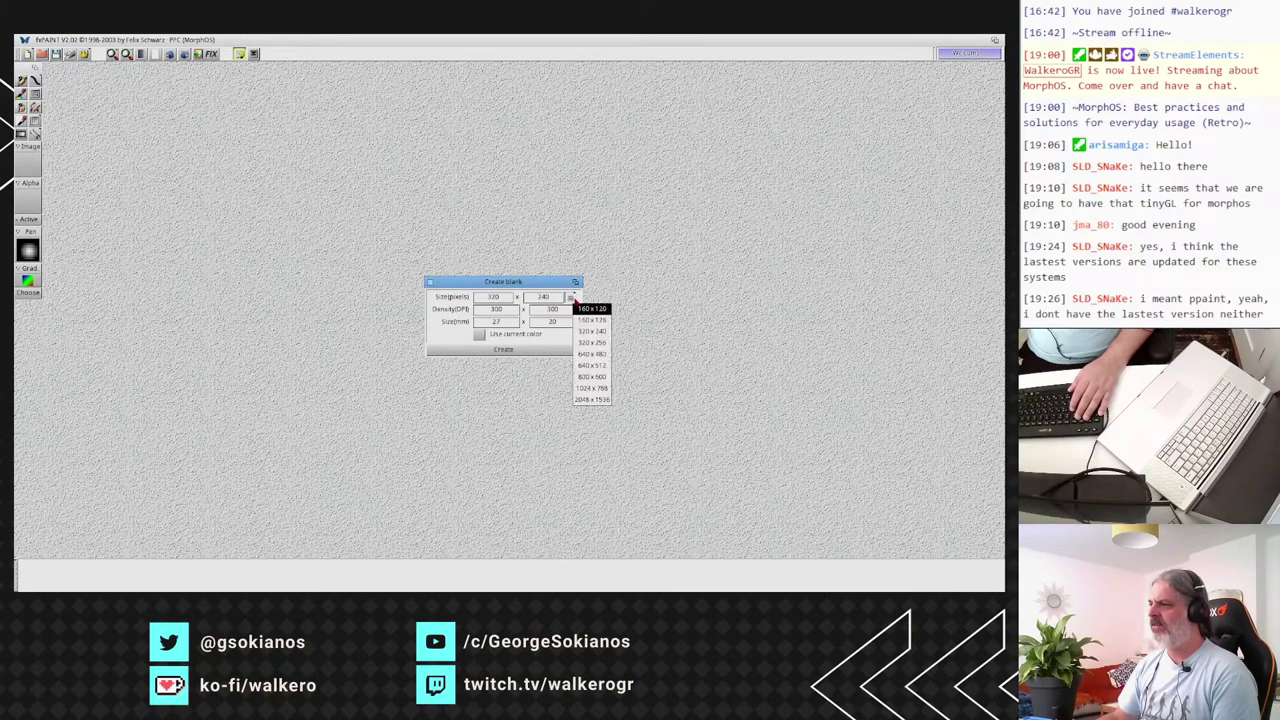
{"action": "left_click", "coordinate": [600, 377]}
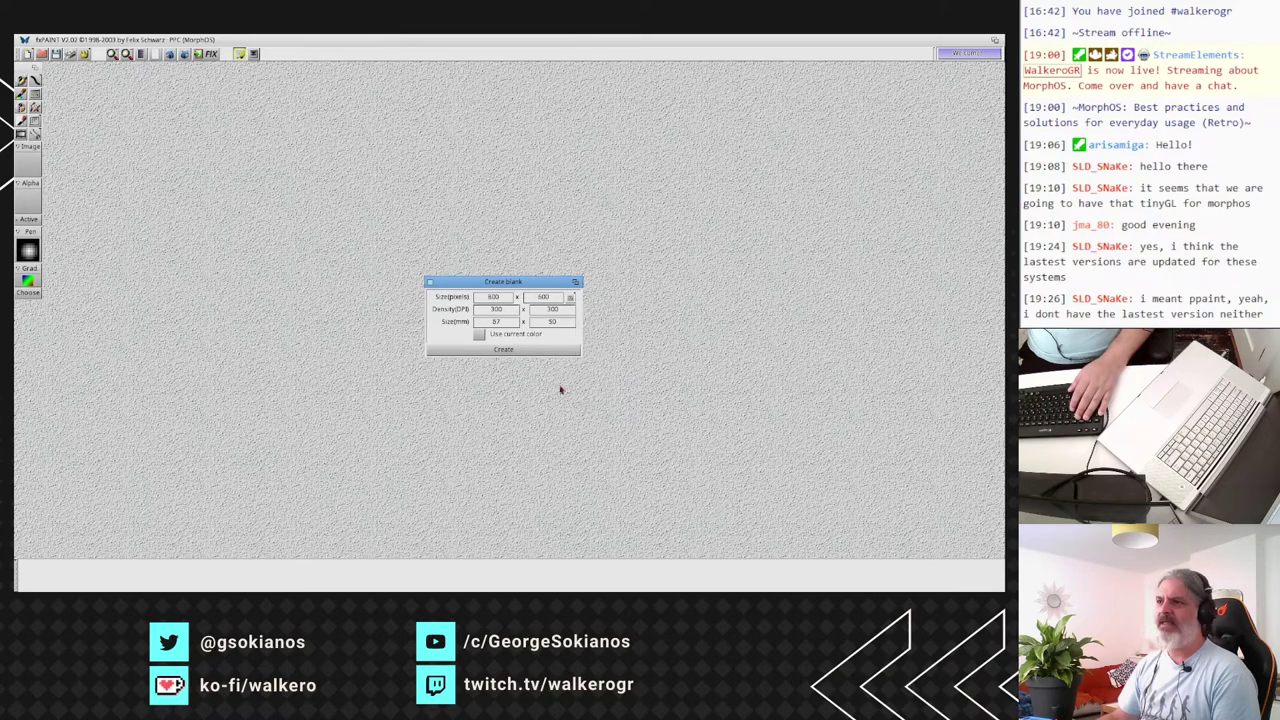
{"action": "left_click", "coordinate": [506, 352]}
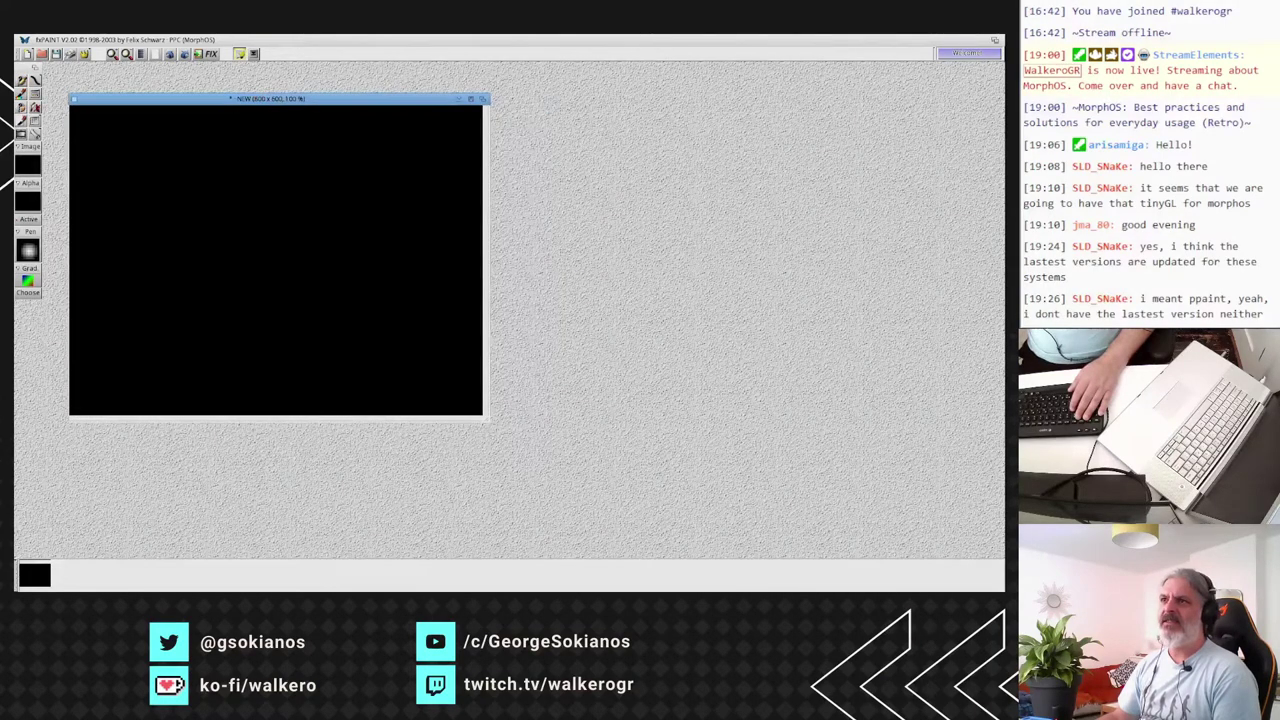
Draw a gradient-filled circle in the upper-left area of the blank black image.
{"action": "left_click", "coordinate": [35, 68]}
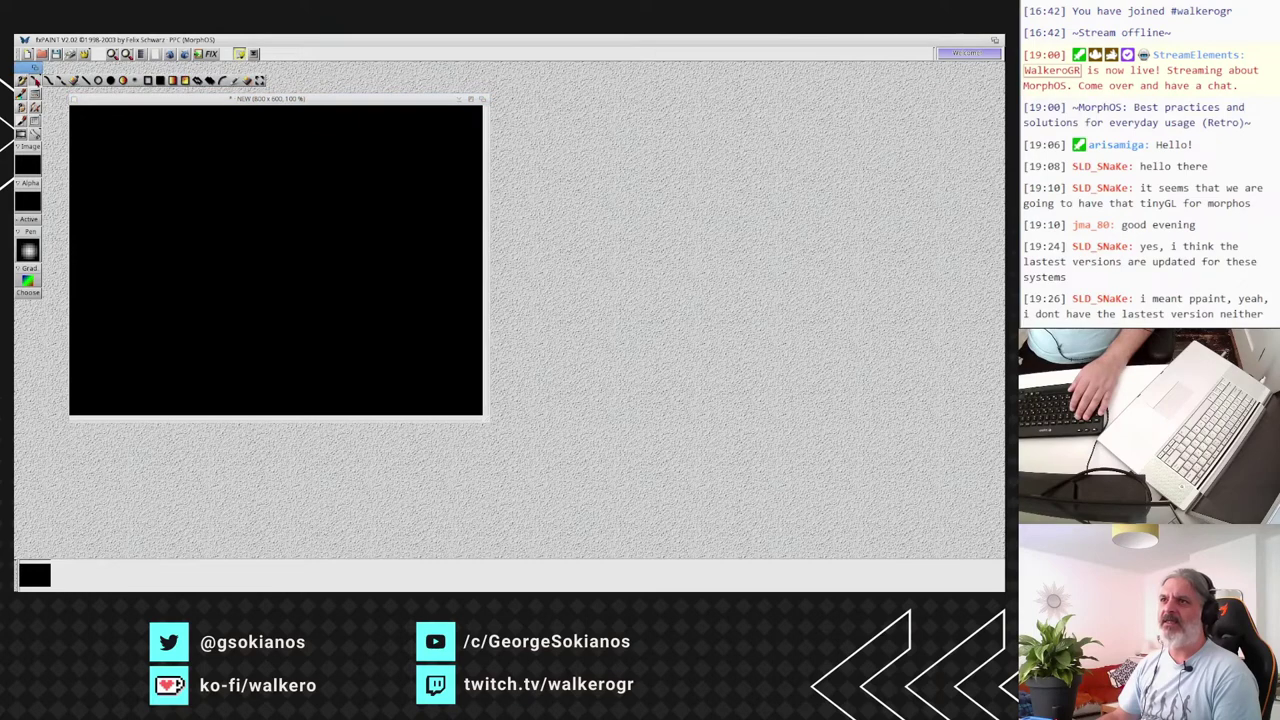
{"action": "left_click", "coordinate": [117, 78]}
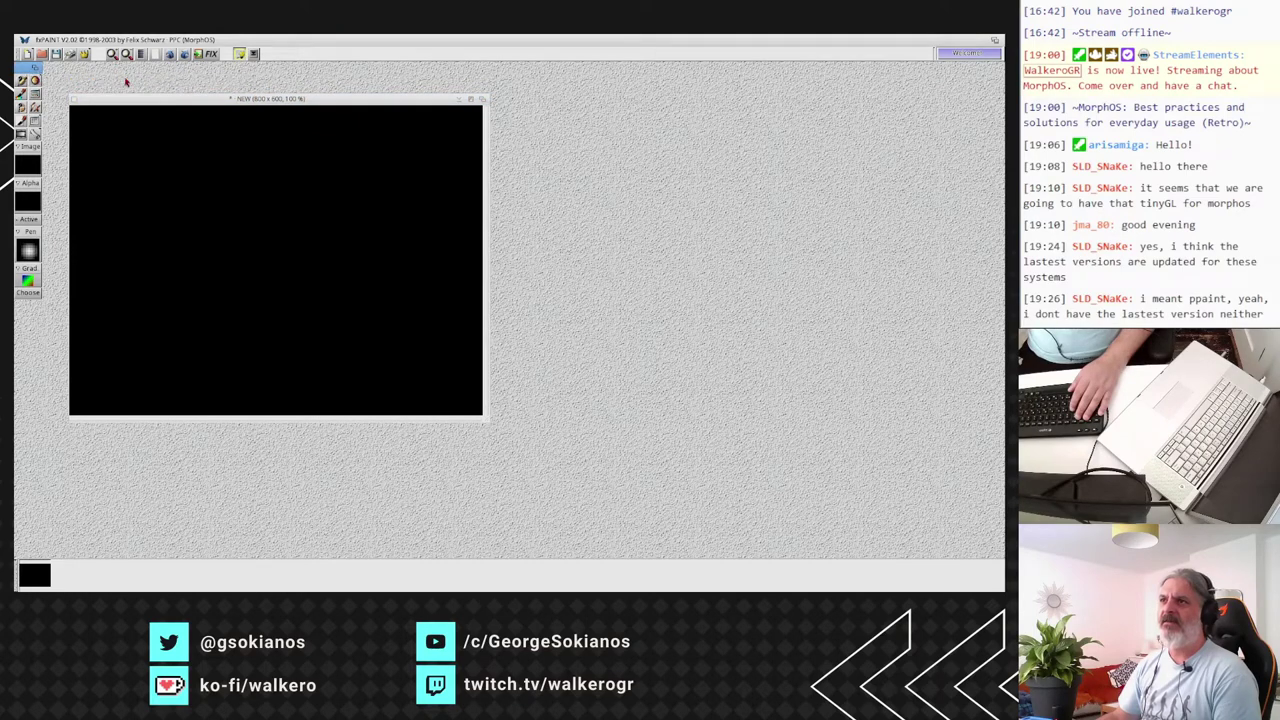
{"action": "mouse_move", "coordinate": [131, 163]}
{"action": "left_mouse_down"}
{"action": "mouse_move", "coordinate": [251, 266]}
{"action": "mouse_move", "coordinate": [195, 230]}
{"action": "left_mouse_up"}
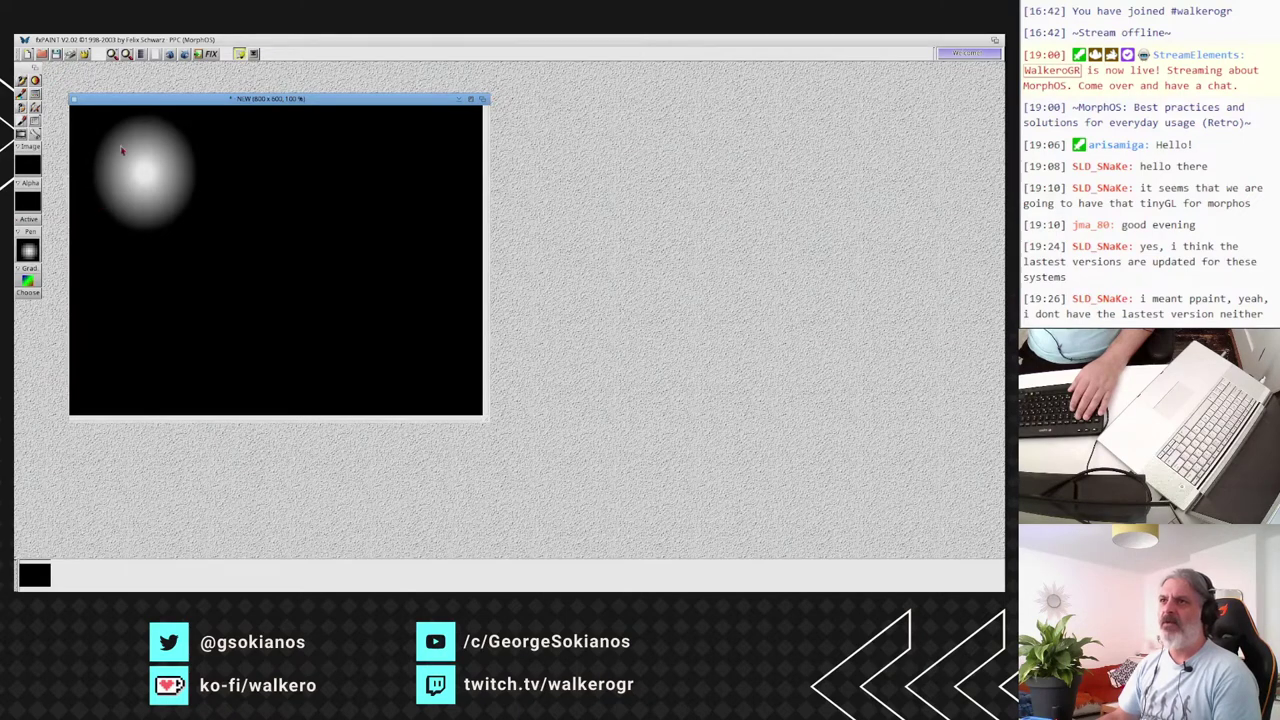
Load the picture close-up-of-leaf-326055.jpg from Applications:myHome/pictures.
{"action": "right_click", "coordinate": [43, 40]}
{"action": "left_click", "coordinate": [40, 59]}
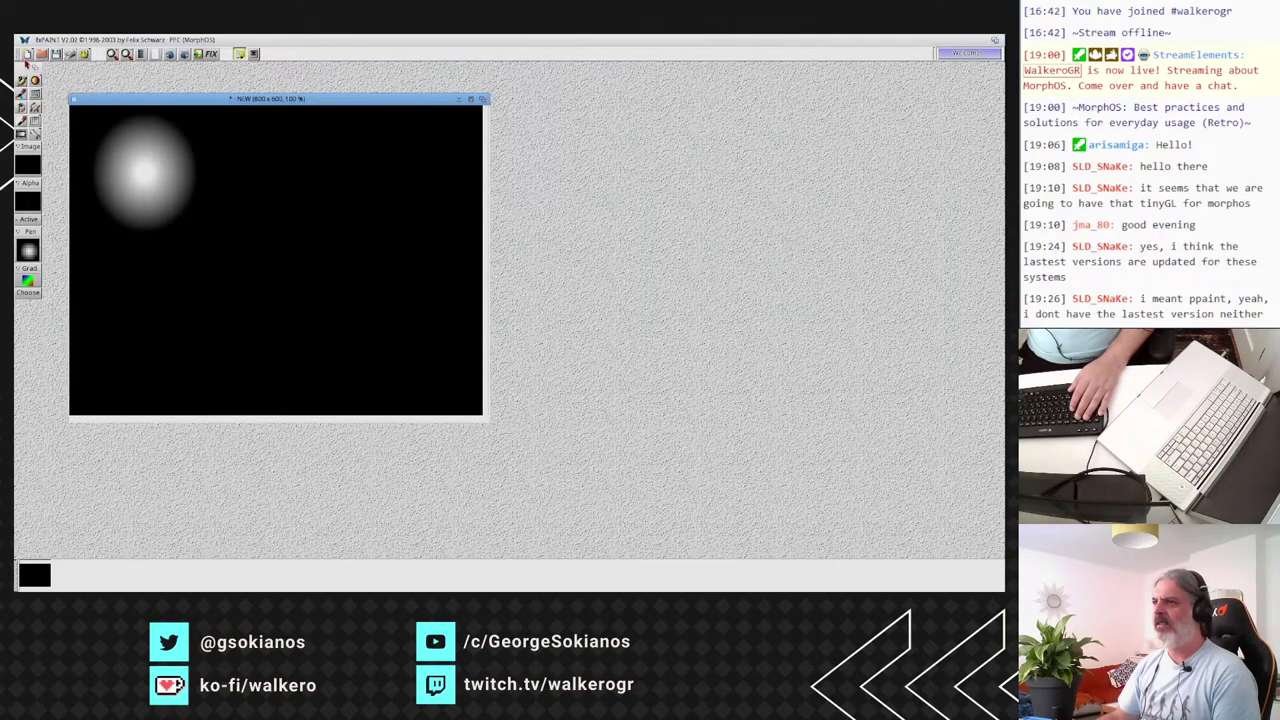
{"action": "left_click", "coordinate": [262, 76]}
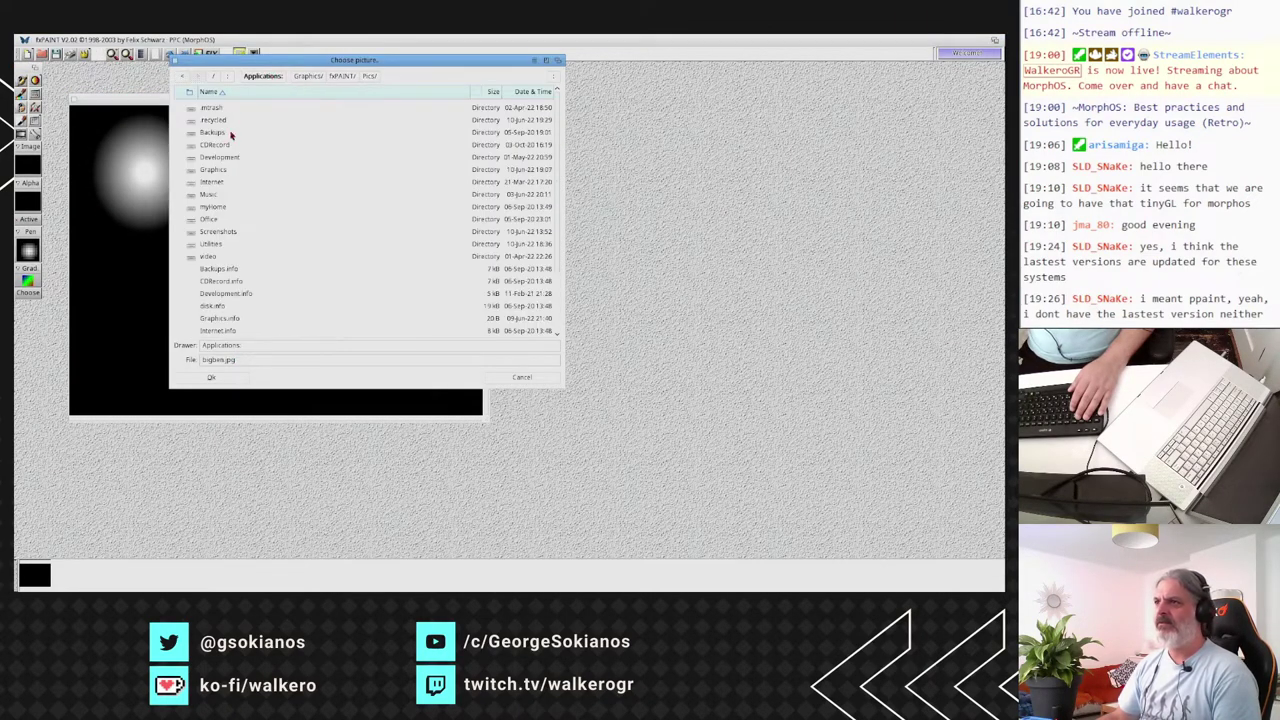
{"action": "double_click", "coordinate": [225, 206]}
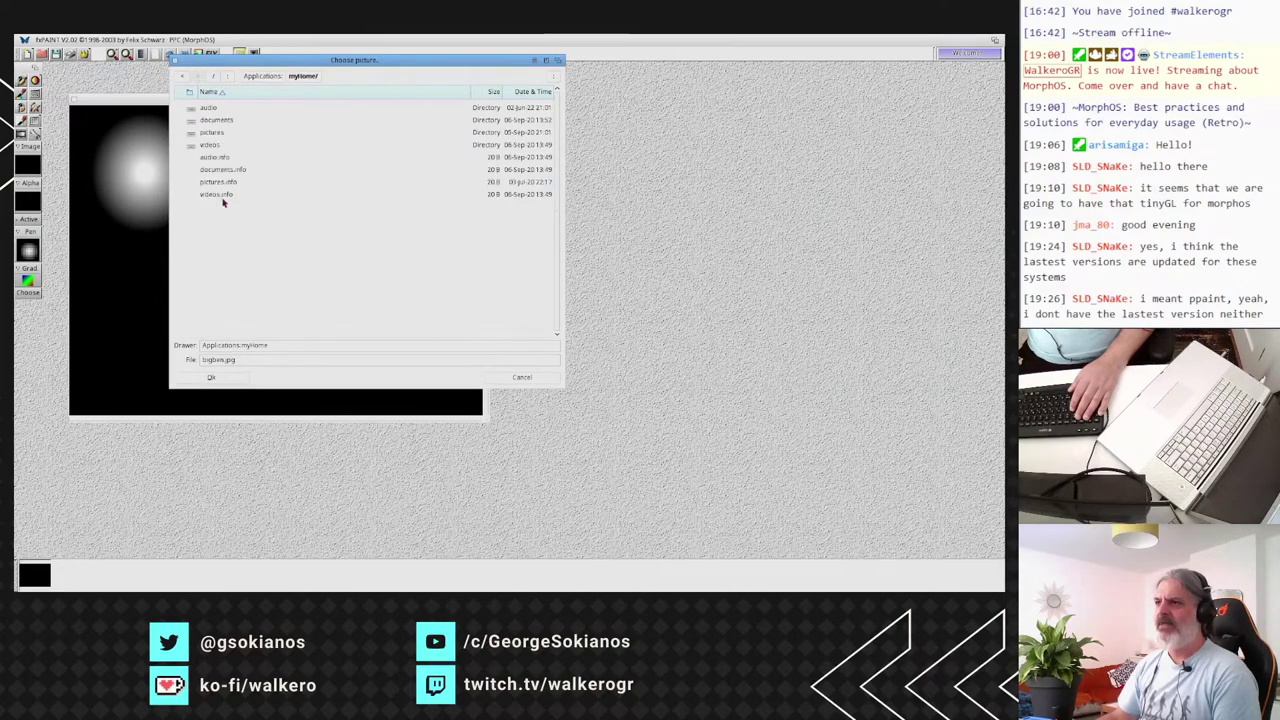
{"action": "double_click", "coordinate": [222, 138]}
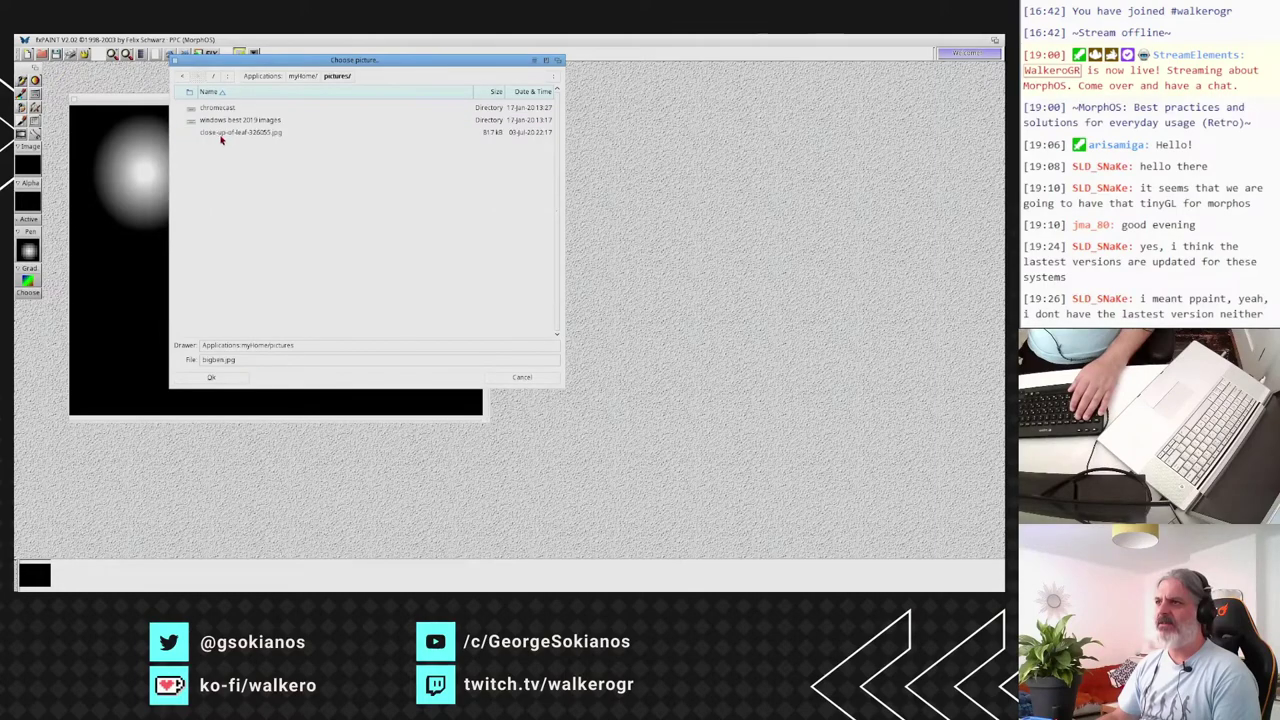
{"action": "double_click", "coordinate": [222, 132]}
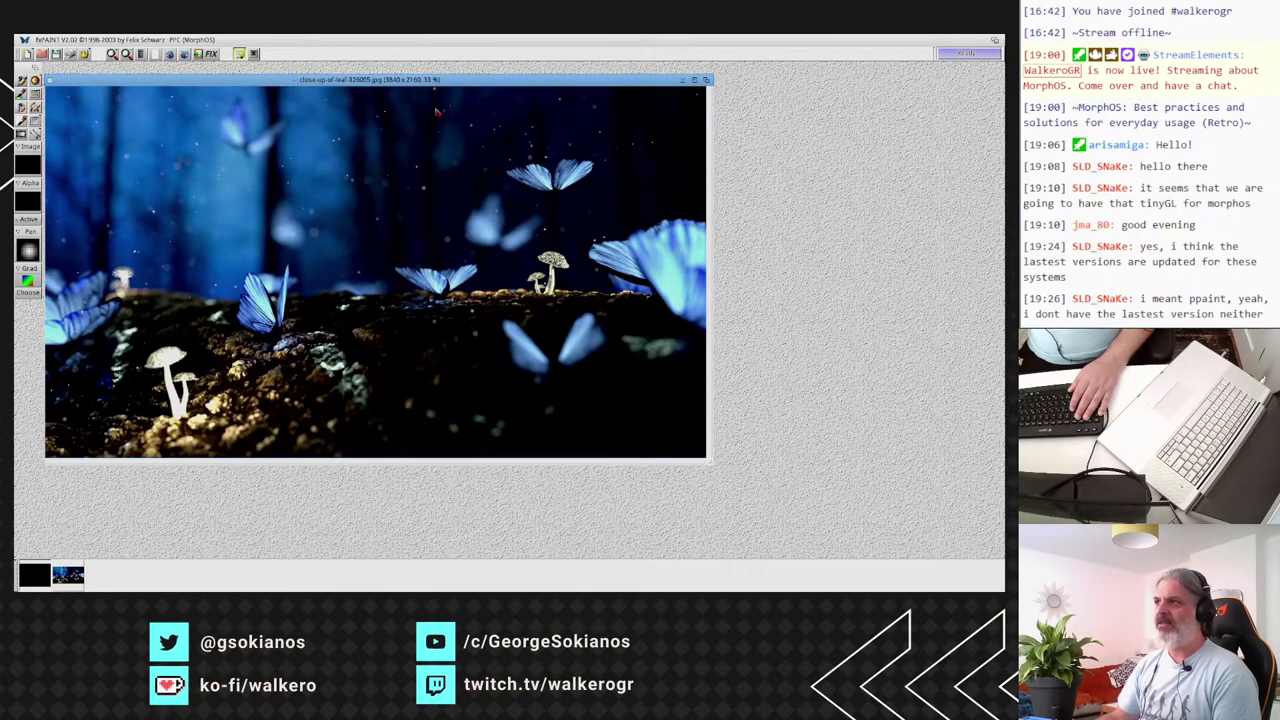
Move the butterfly picture's window aside, close the blank image with the circle, and shift the picture's window back up and left.
{"action": "left_click_drag", "start_coordinate": [399, 80], "coordinate": [445, 97]}
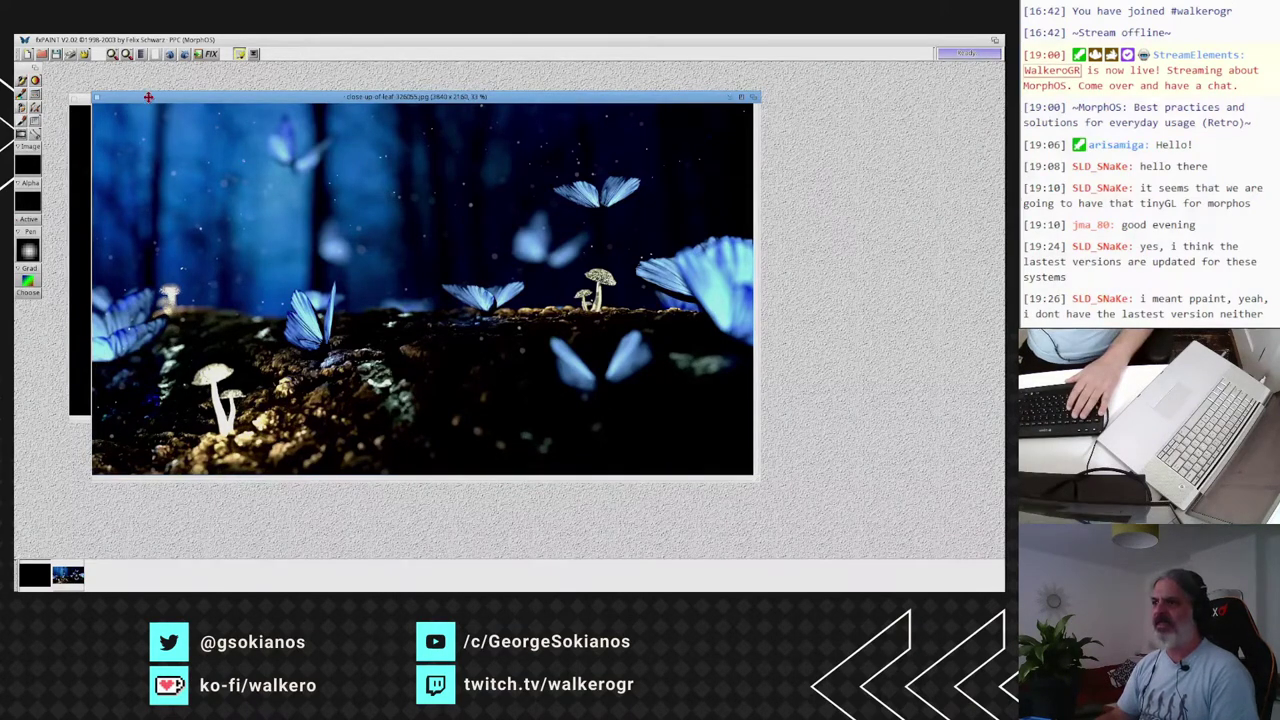
{"action": "left_click_drag", "start_coordinate": [148, 97], "coordinate": [248, 121]}
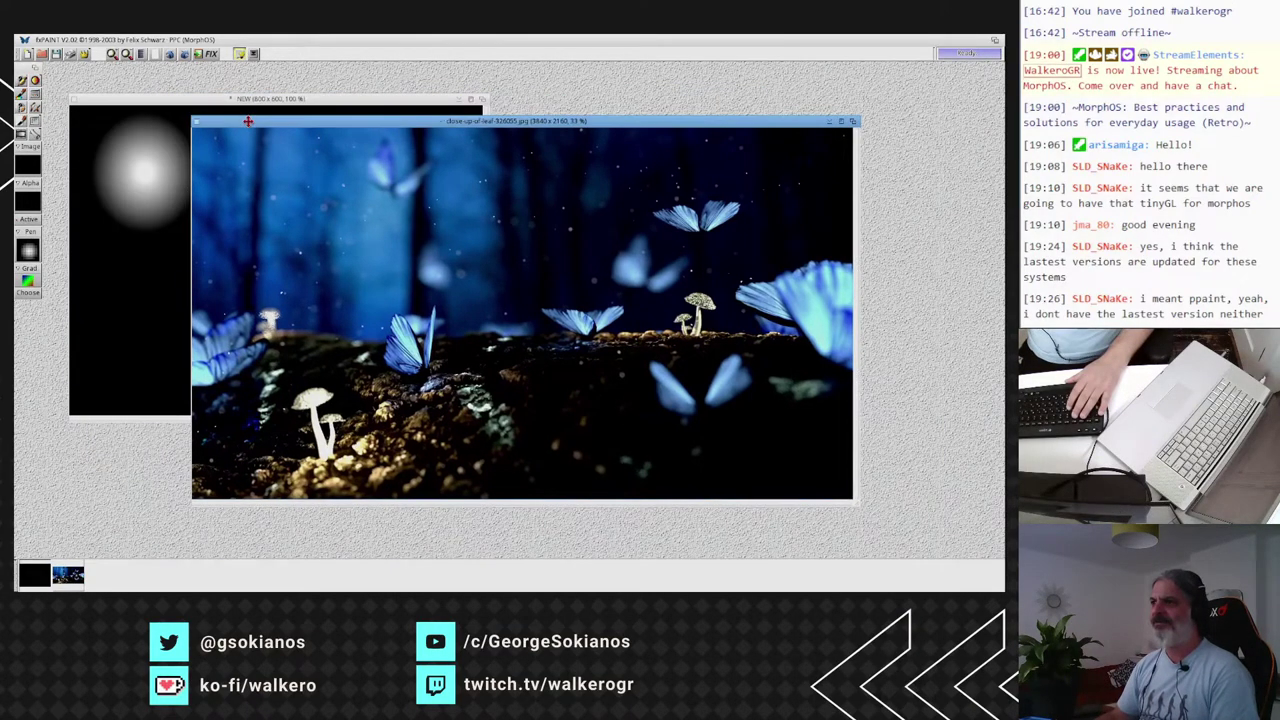
{"action": "left_click", "coordinate": [72, 101]}
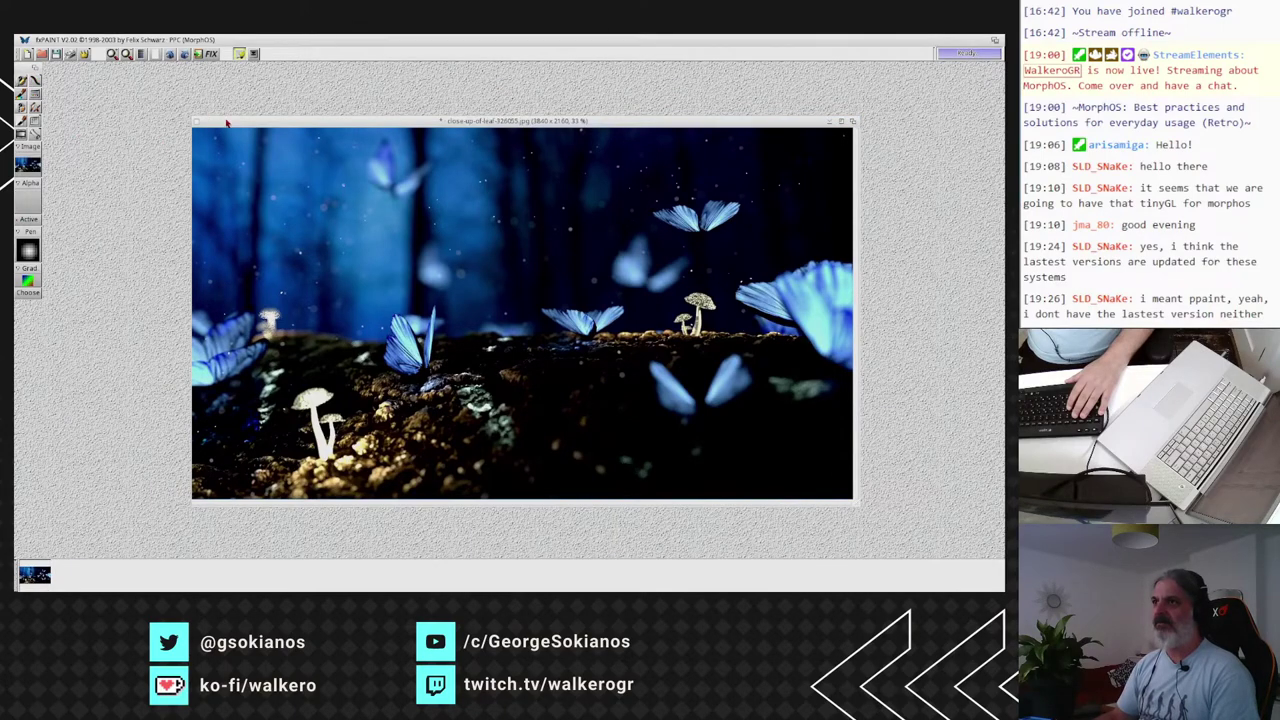
{"action": "left_click_drag", "start_coordinate": [228, 121], "coordinate": [141, 106]}
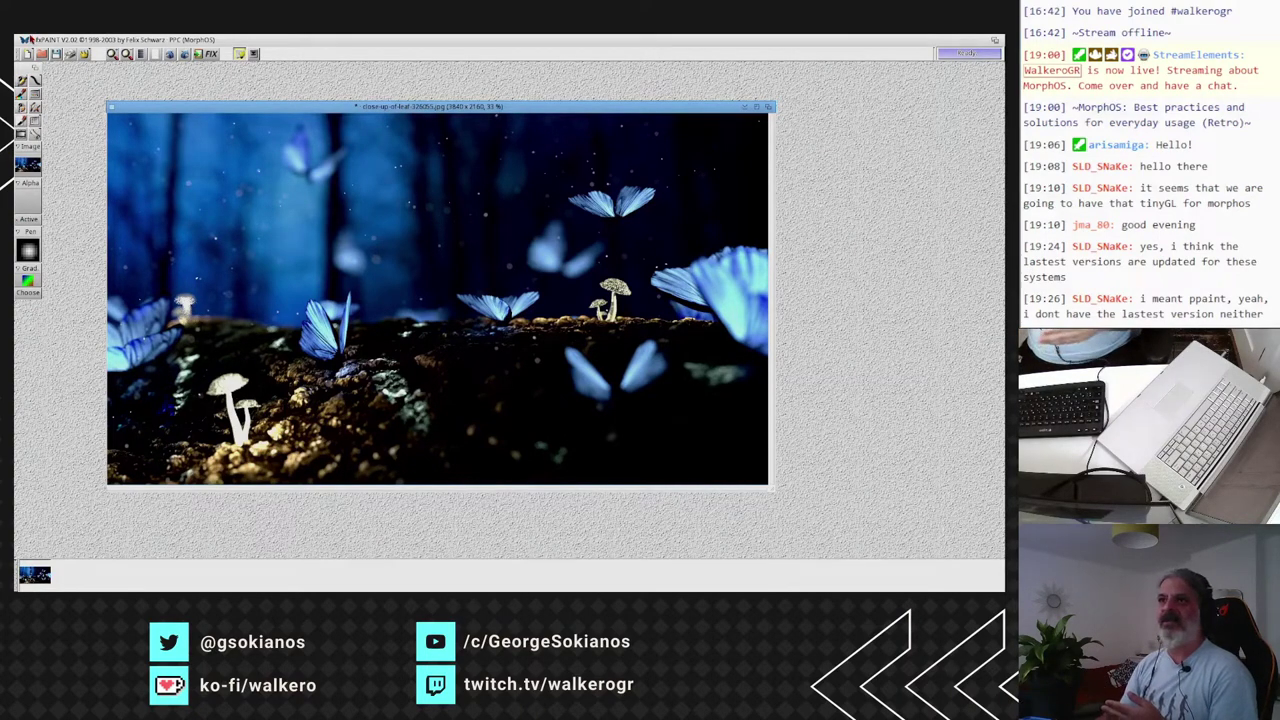
Quit fxPAINT and start ArtEffect from the ArtEffect4 drawer under Graphics, dismissing the startup error.
{"action": "right_click", "coordinate": [47, 122]}
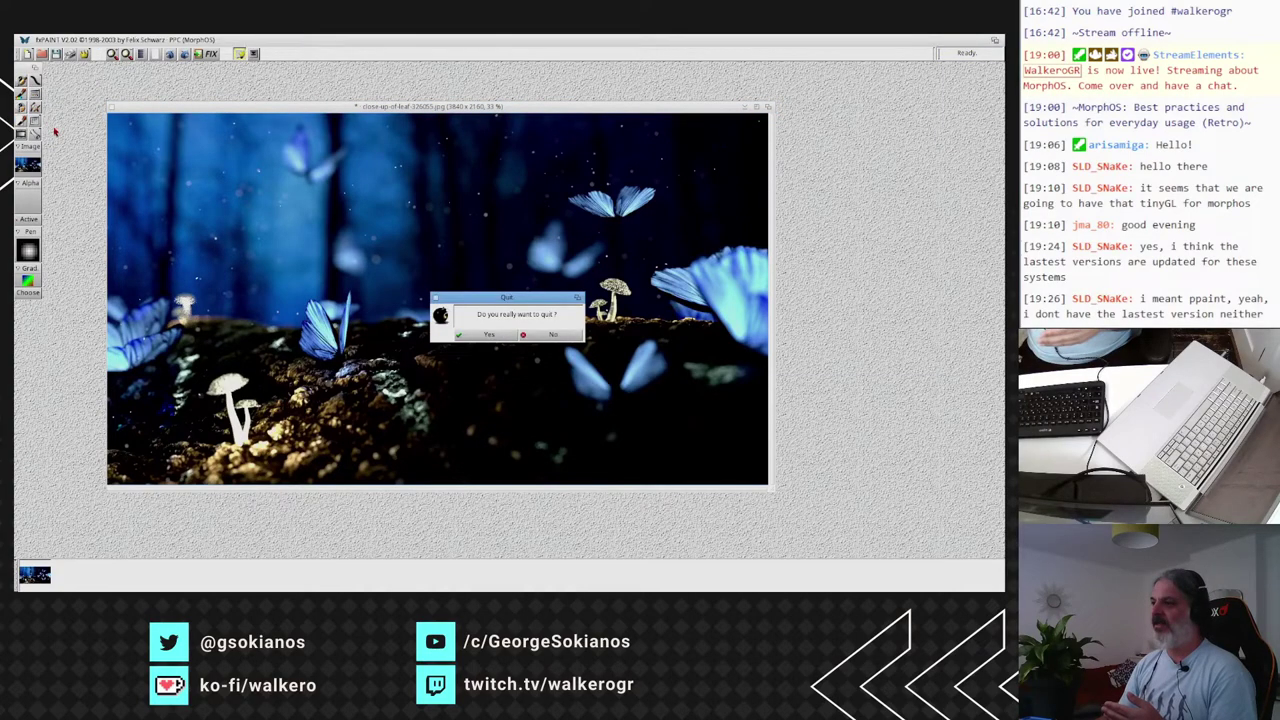
{"action": "left_click", "coordinate": [465, 333]}
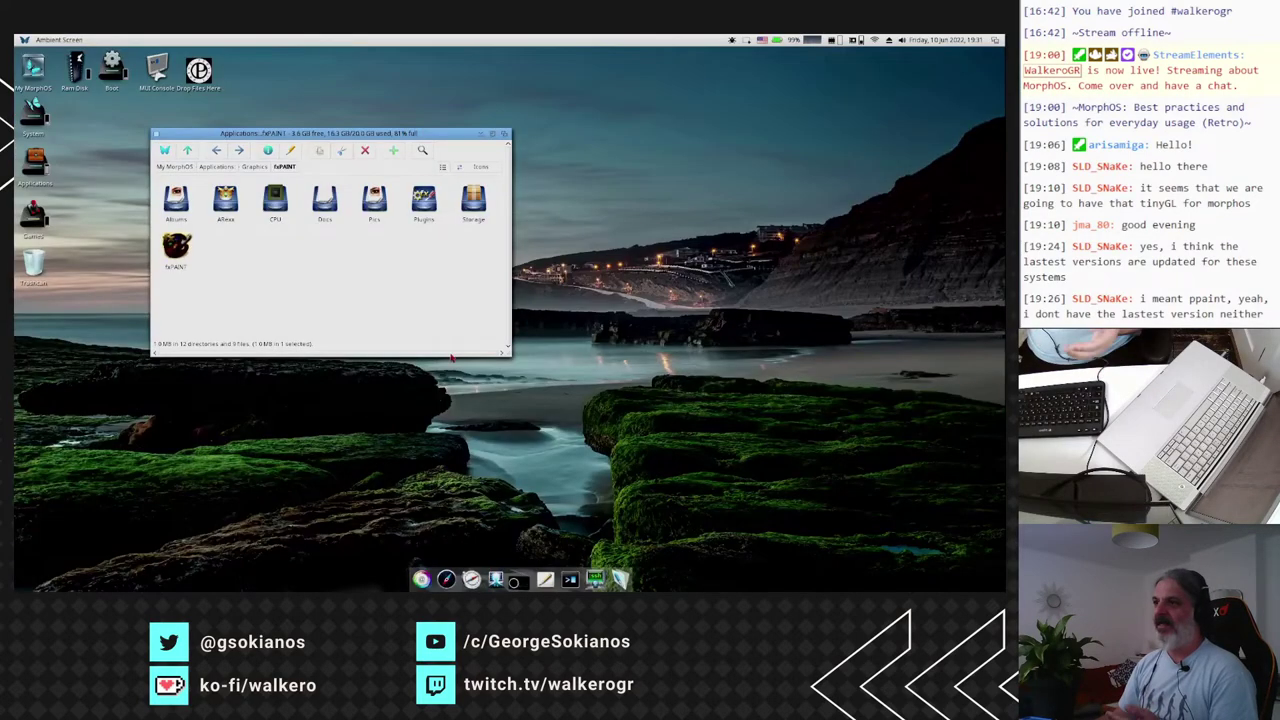
{"action": "left_click", "coordinate": [330, 270]}
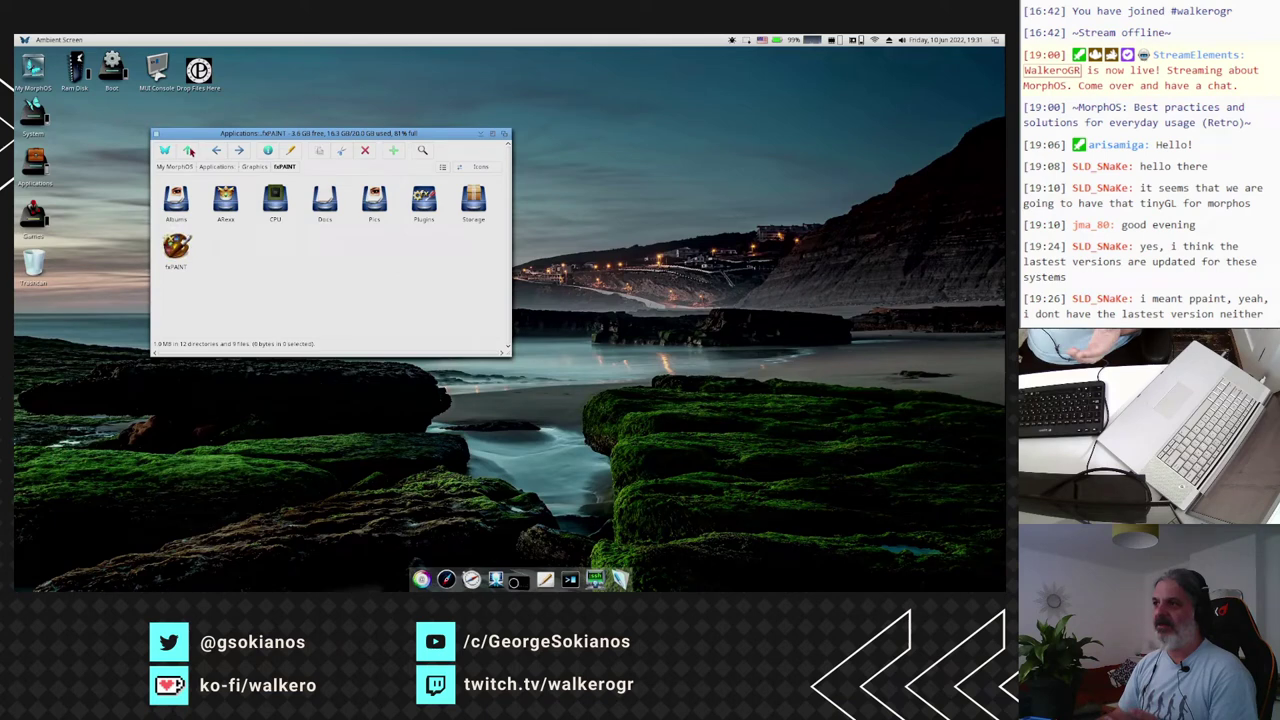
{"action": "left_click", "coordinate": [188, 150]}
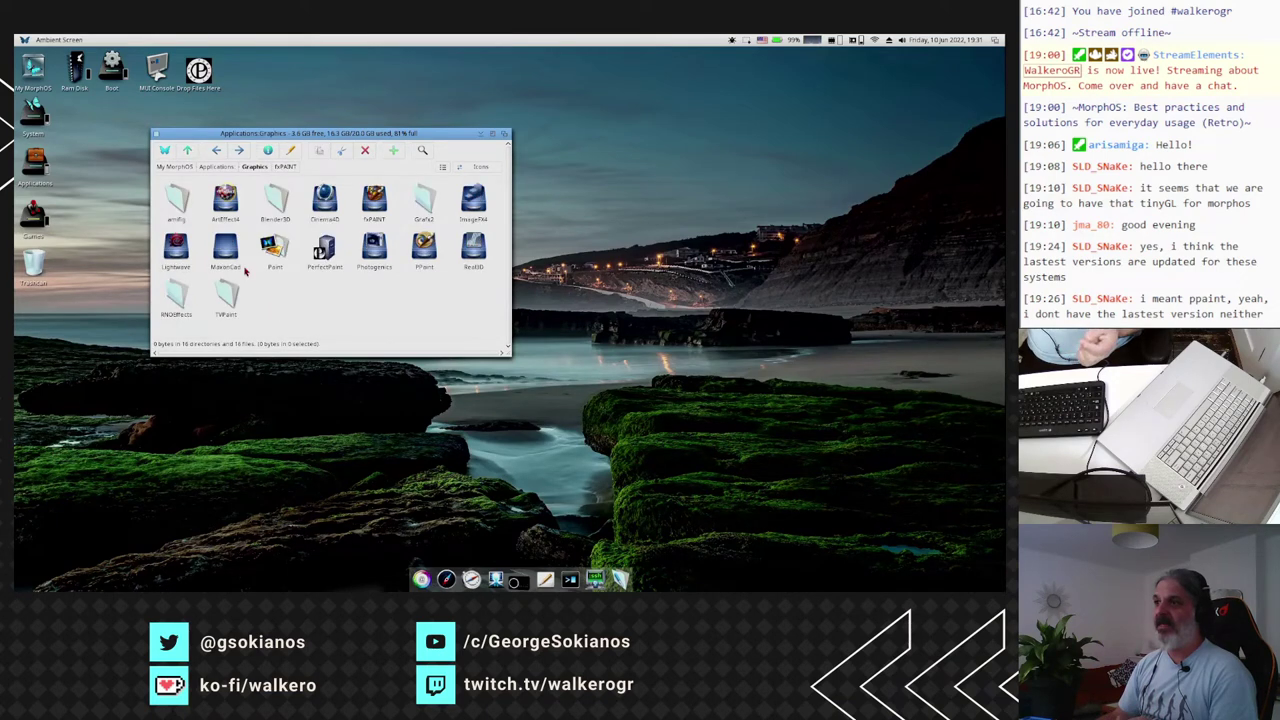
{"action": "double_click", "coordinate": [225, 200]}
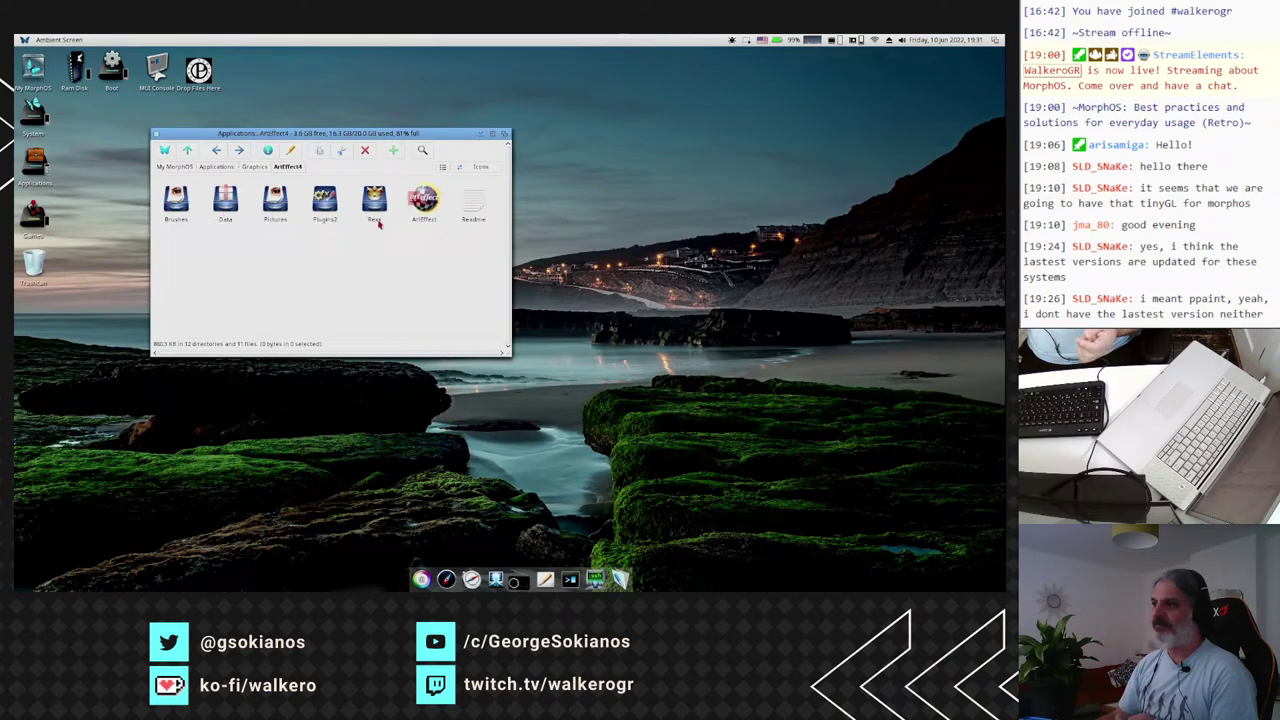
{"action": "left_click", "coordinate": [423, 200]}
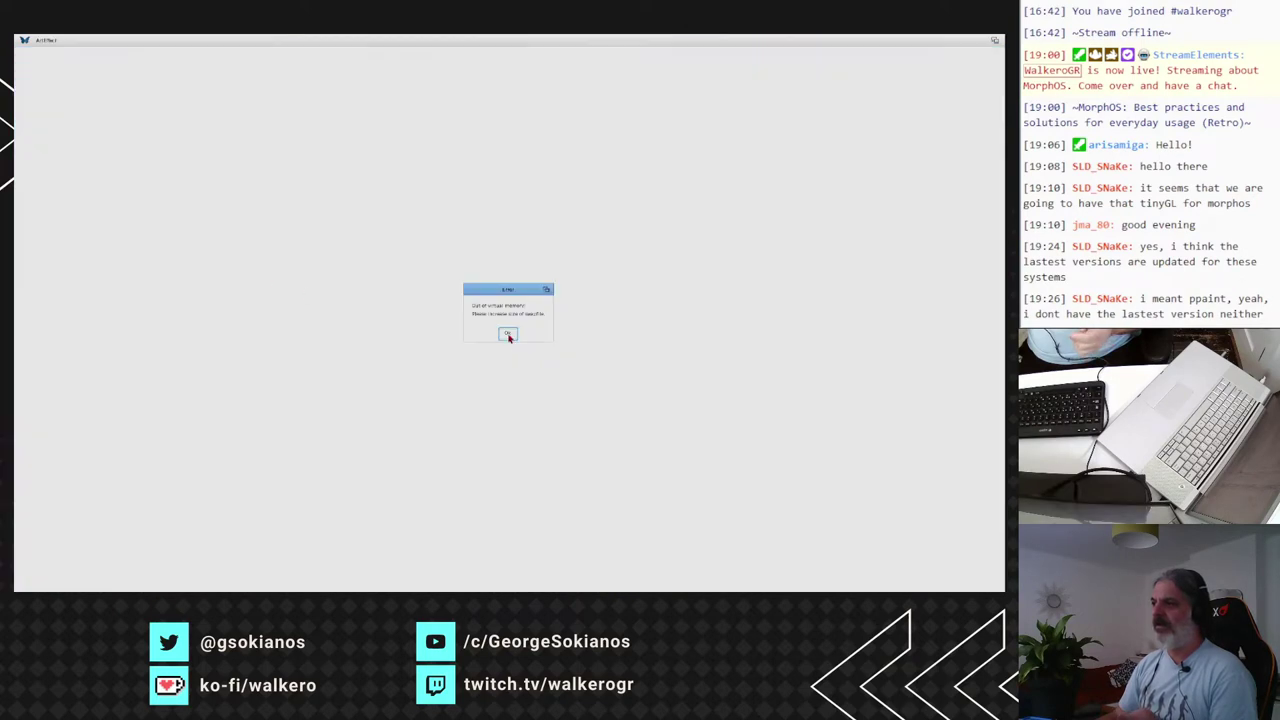
{"action": "left_click", "coordinate": [508, 335]}
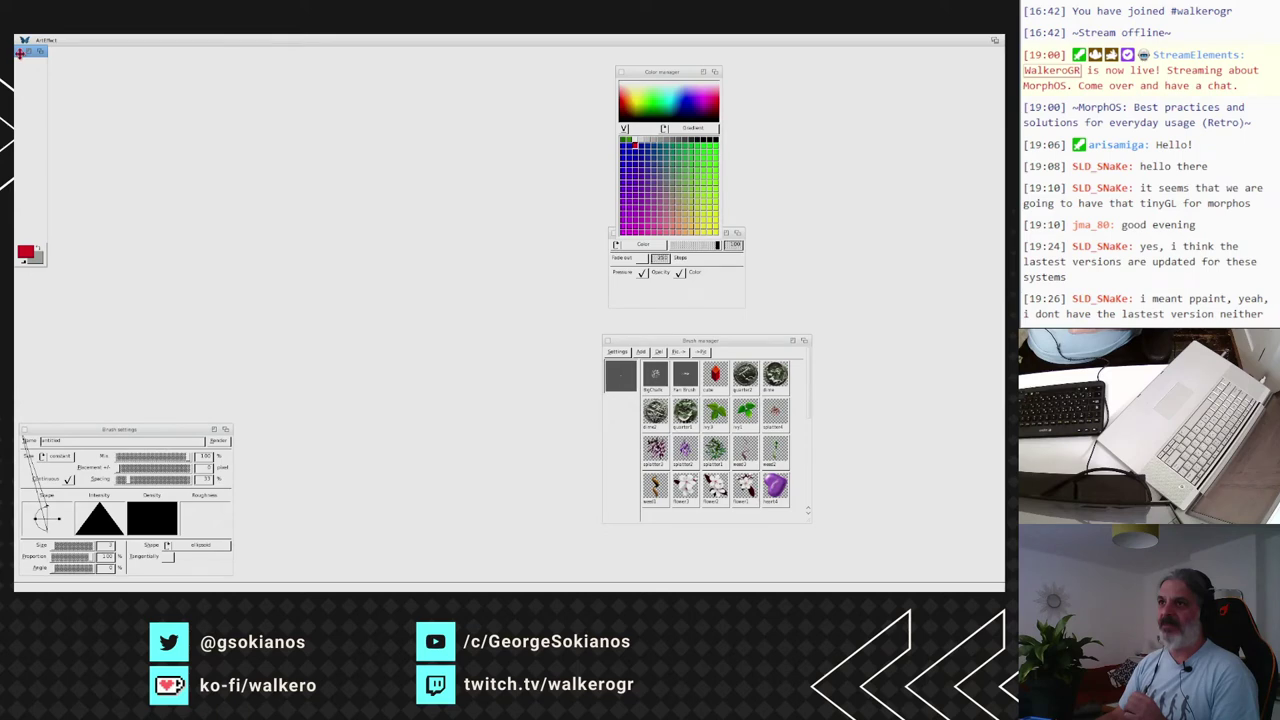
Move the toolbox out of the screen's corner and try to create a new picture with the 800x600 (72 dpi) preset.
{"action": "left_click_drag", "start_coordinate": [19, 52], "coordinate": [36, 66]}
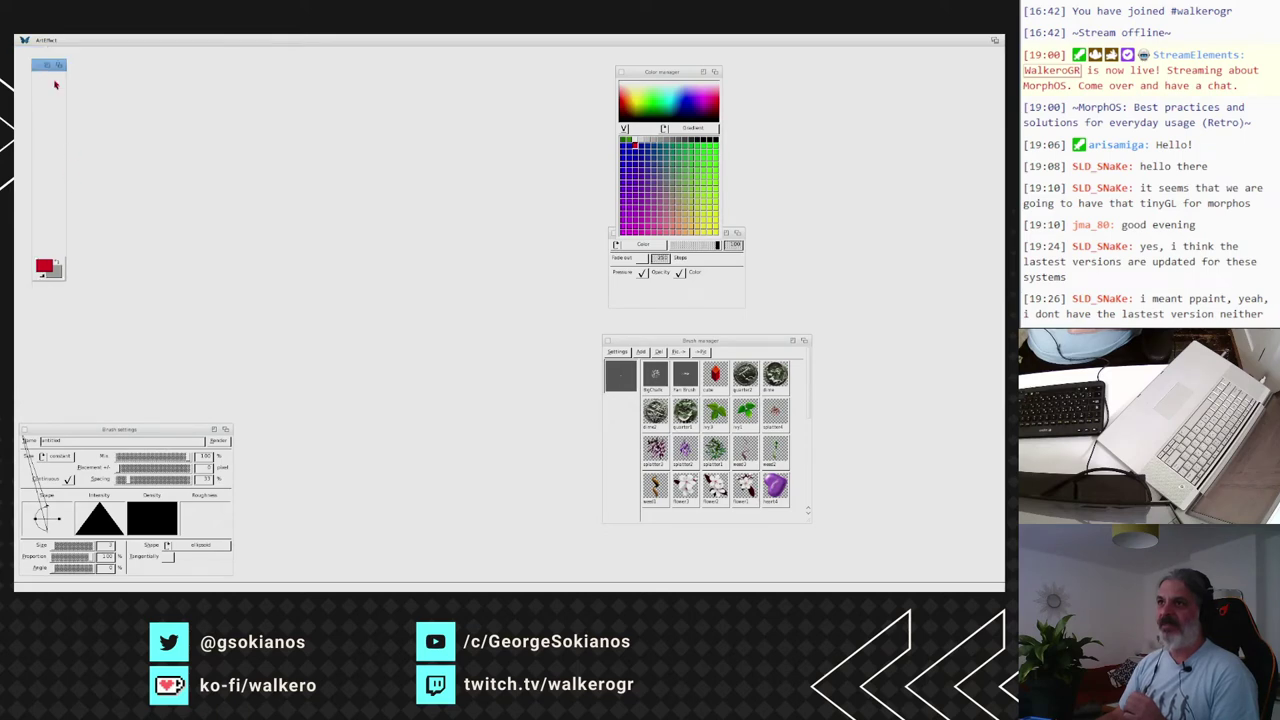
{"action": "right_click", "coordinate": [19, 101]}
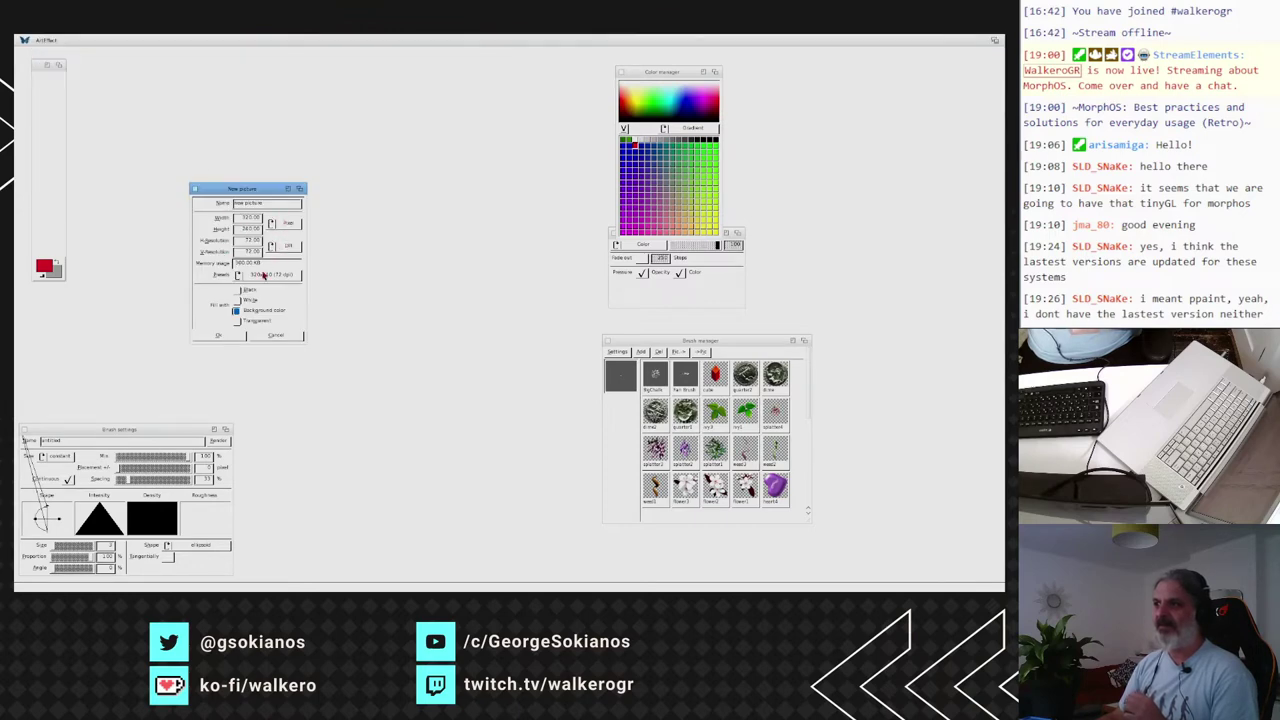
{"action": "left_click_drag", "start_coordinate": [264, 275], "coordinate": [262, 322]}
{"action": "left_click", "coordinate": [235, 340]}
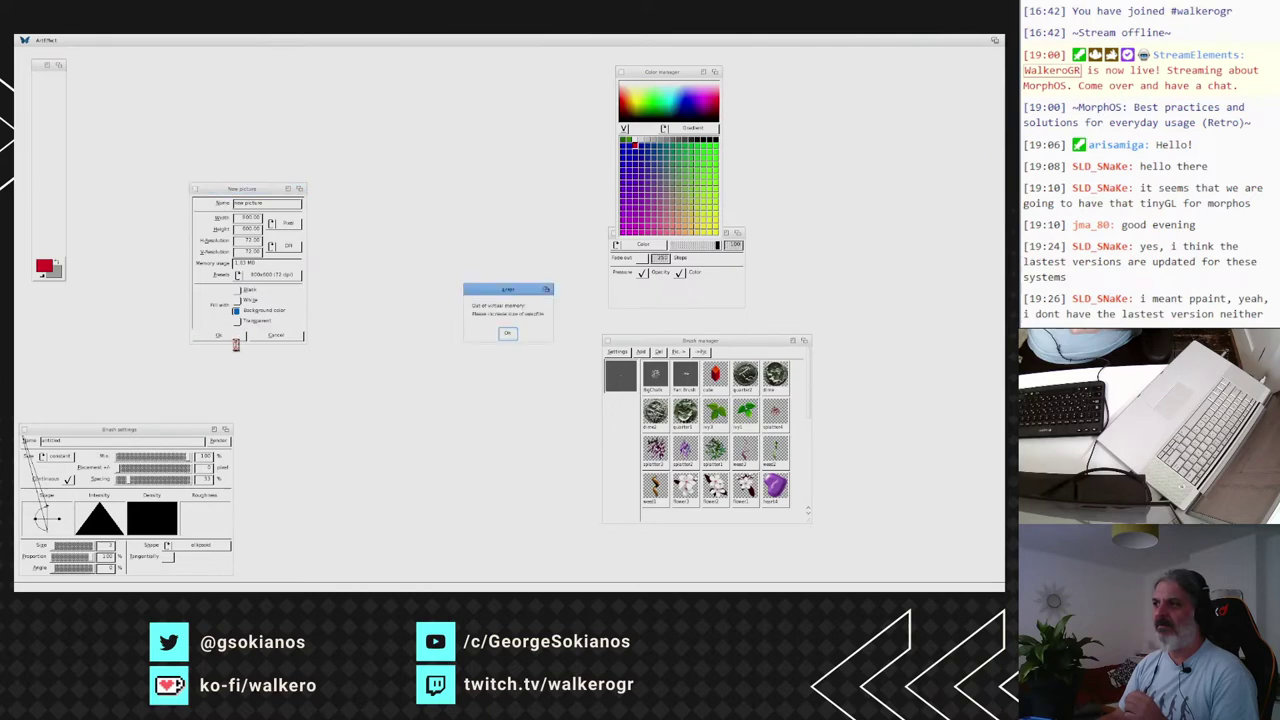
{"action": "left_click", "coordinate": [513, 337]}
Dismiss the memory error, display the general settings, and try to open the program settings.
{"action": "right_click", "coordinate": [201, 106]}
{"action": "mouse_move", "coordinate": [222, 42]}
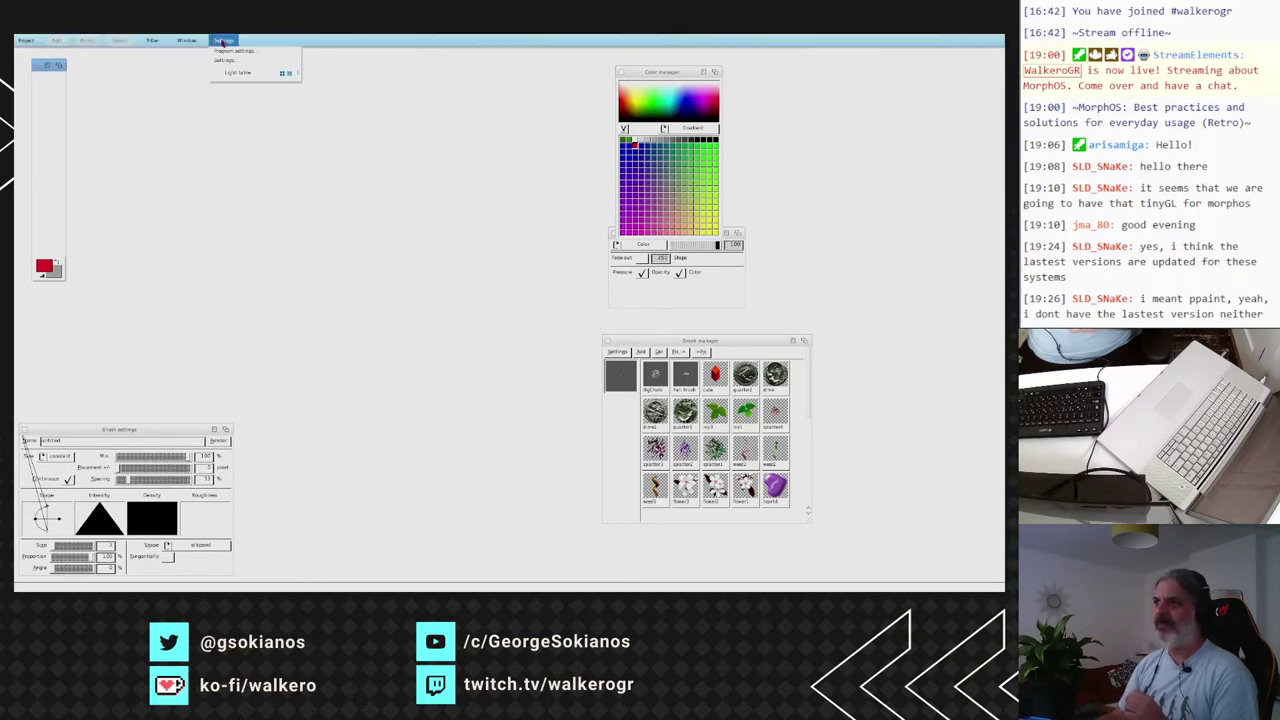
{"action": "left_click", "coordinate": [224, 60]}
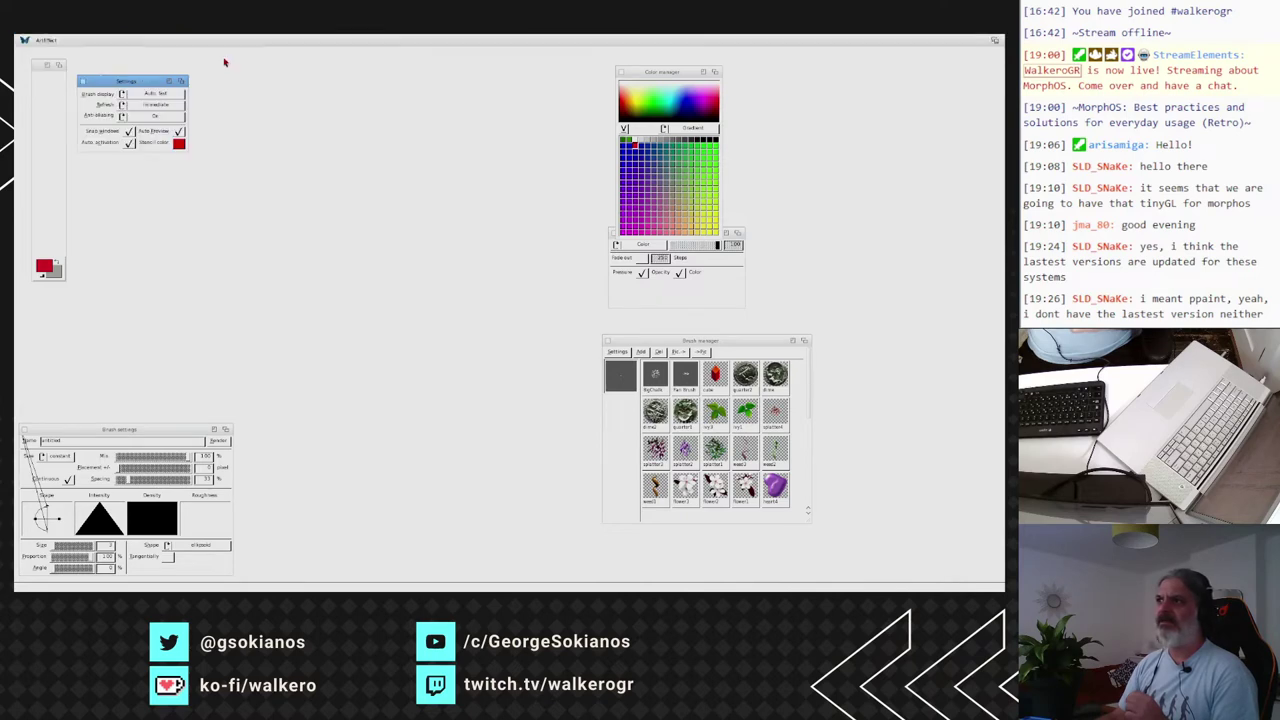
{"action": "right_click", "coordinate": [222, 40]}
{"action": "left_click", "coordinate": [236, 55]}
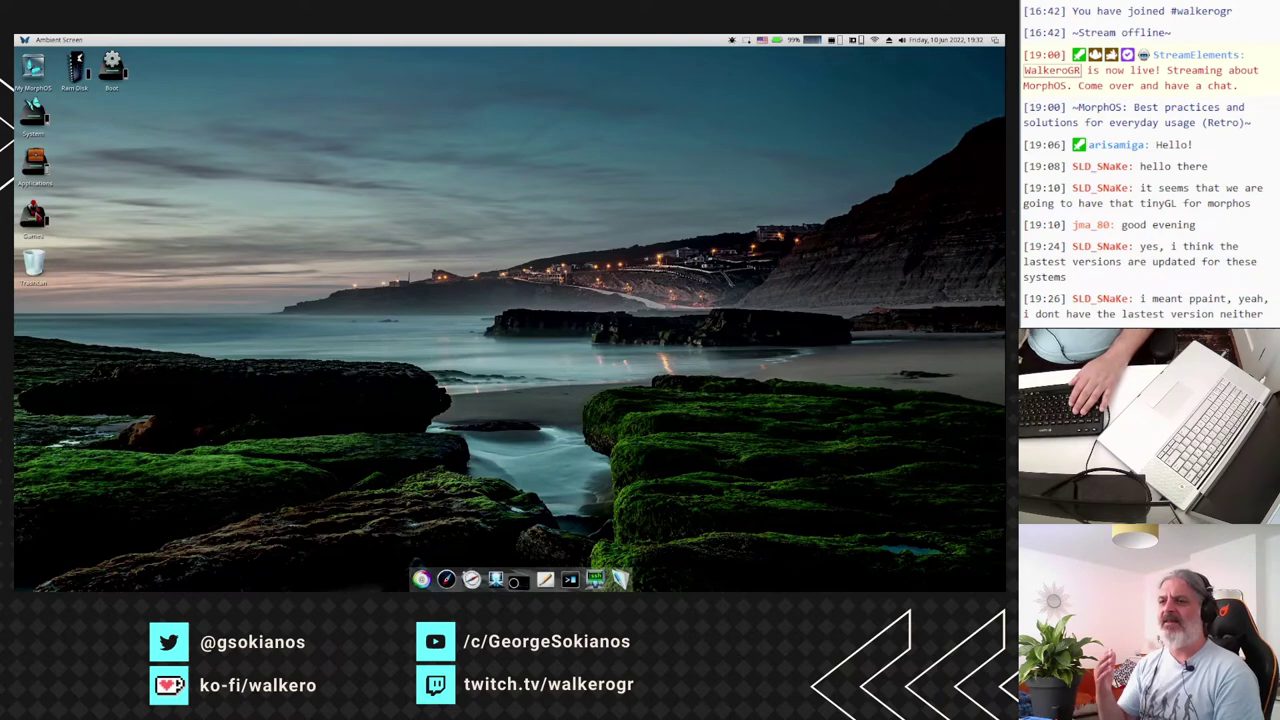
Start ArtEffect again from the ArtEffect4 drawer in Applications:Graphics, ignoring the swapfile size warning.
{"action": "mouse_move", "coordinate": [35, 165]}
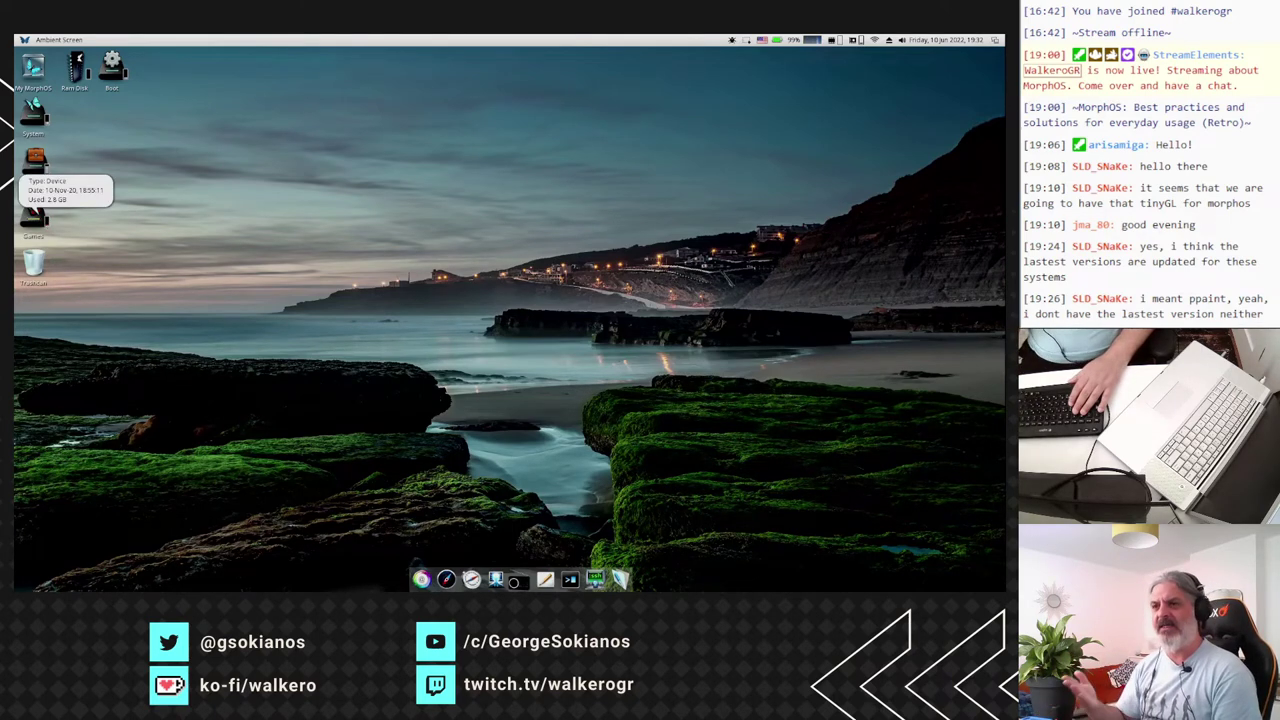
{"action": "double_click", "coordinate": [35, 162]}
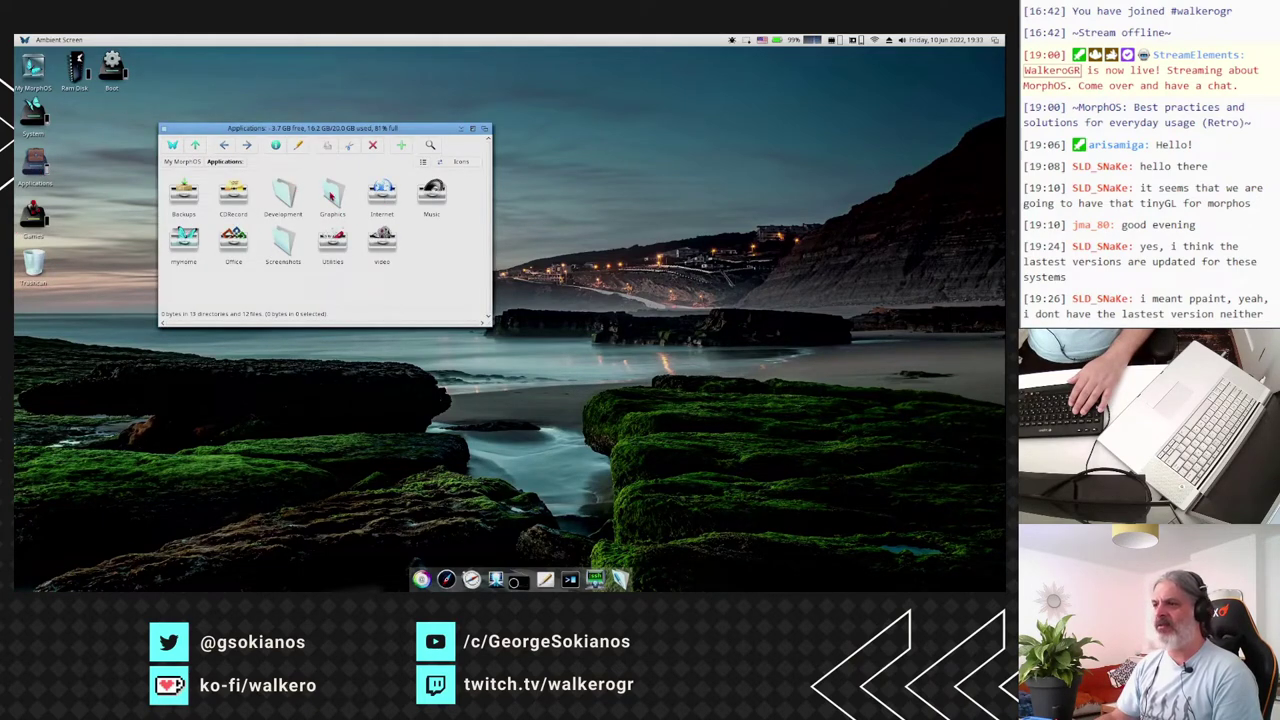
{"action": "double_click", "coordinate": [333, 196]}
{"action": "double_click", "coordinate": [235, 216]}
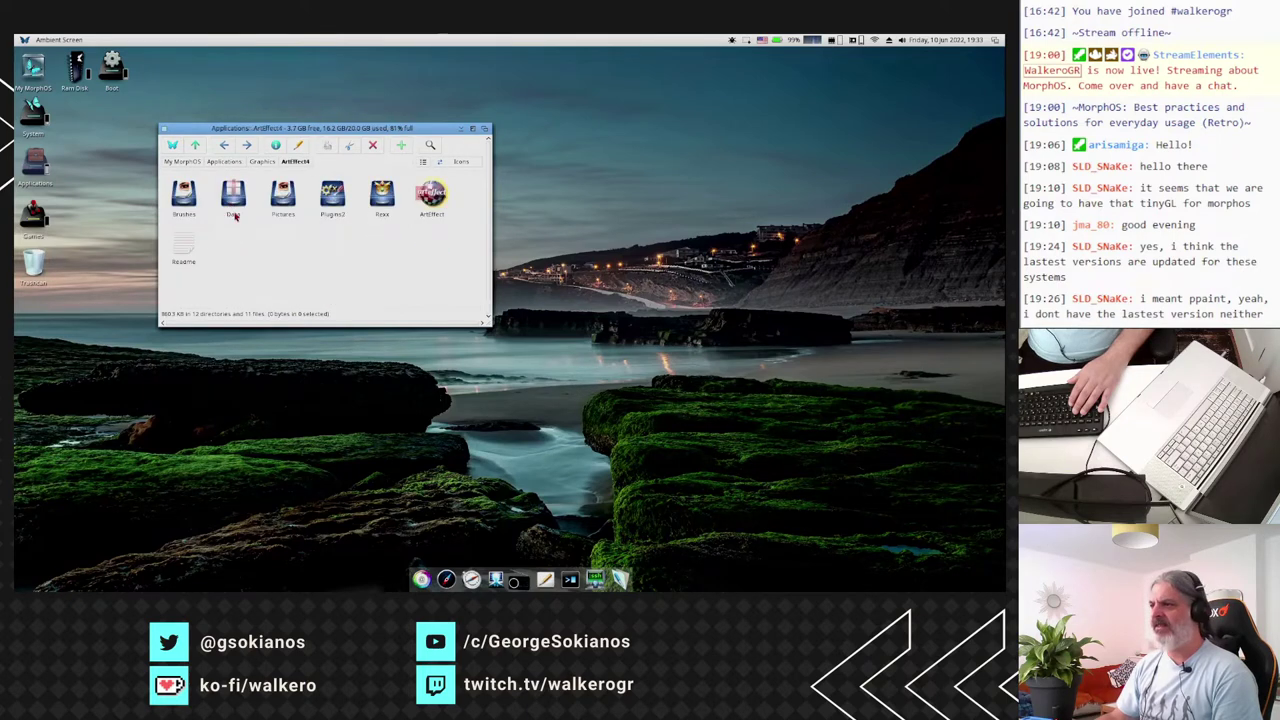
{"action": "double_click", "coordinate": [431, 194]}
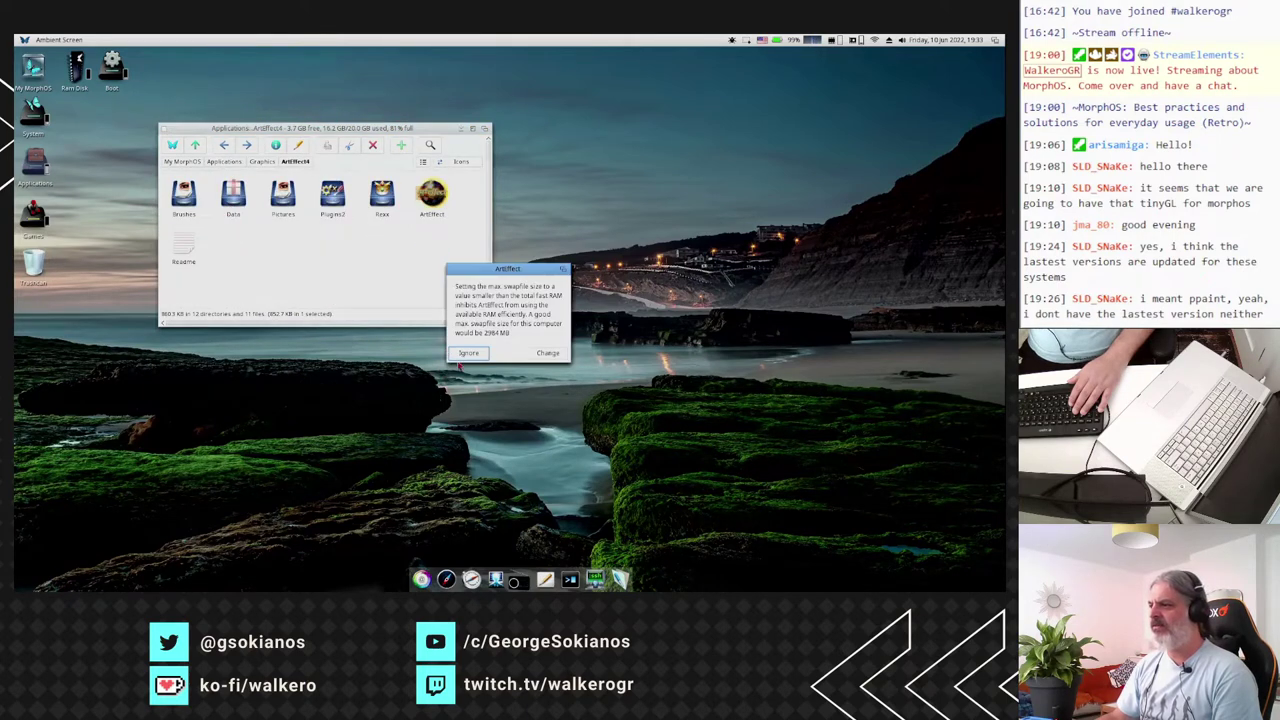
{"action": "left_click", "coordinate": [471, 354]}
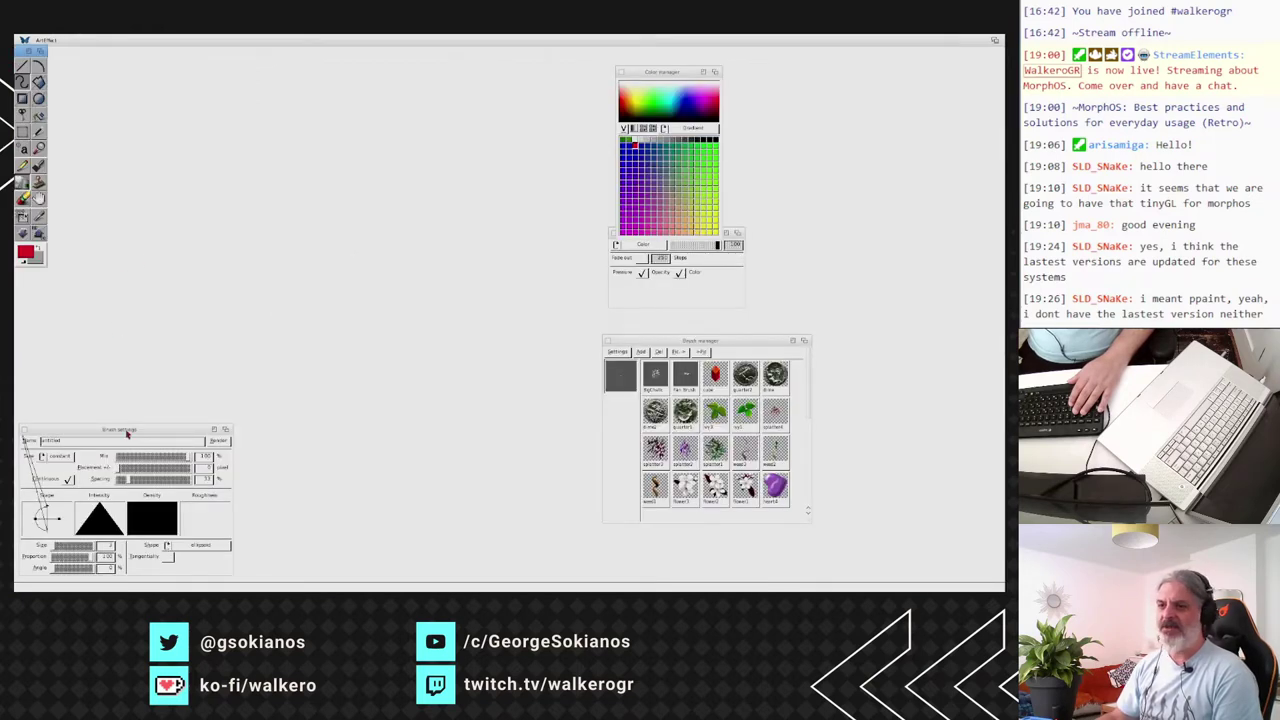
Move the brush settings window slightly up and rotate the brush shape to a new angle.
{"action": "left_click_drag", "start_coordinate": [131, 430], "coordinate": [140, 418]}
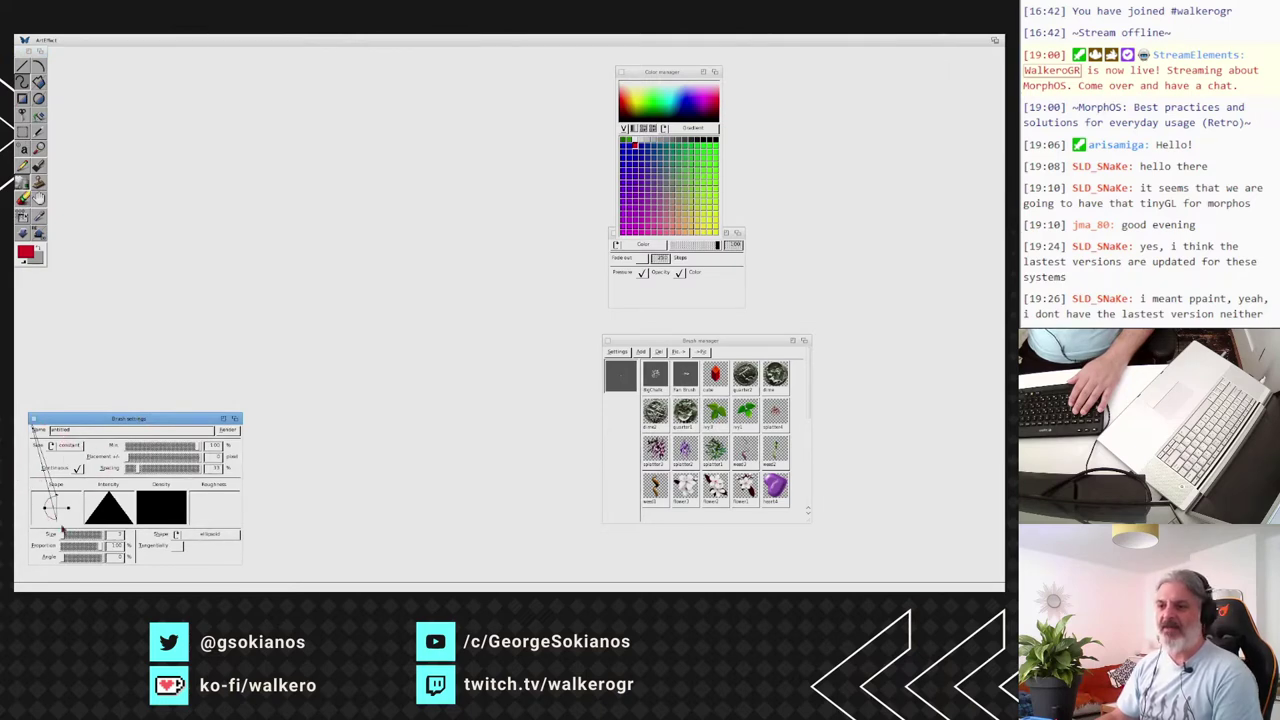
{"action": "mouse_move", "coordinate": [68, 508]}
{"action": "left_mouse_down"}
{"action": "mouse_move", "coordinate": [58, 518]}
{"action": "mouse_move", "coordinate": [63, 506]}
{"action": "left_mouse_up"}
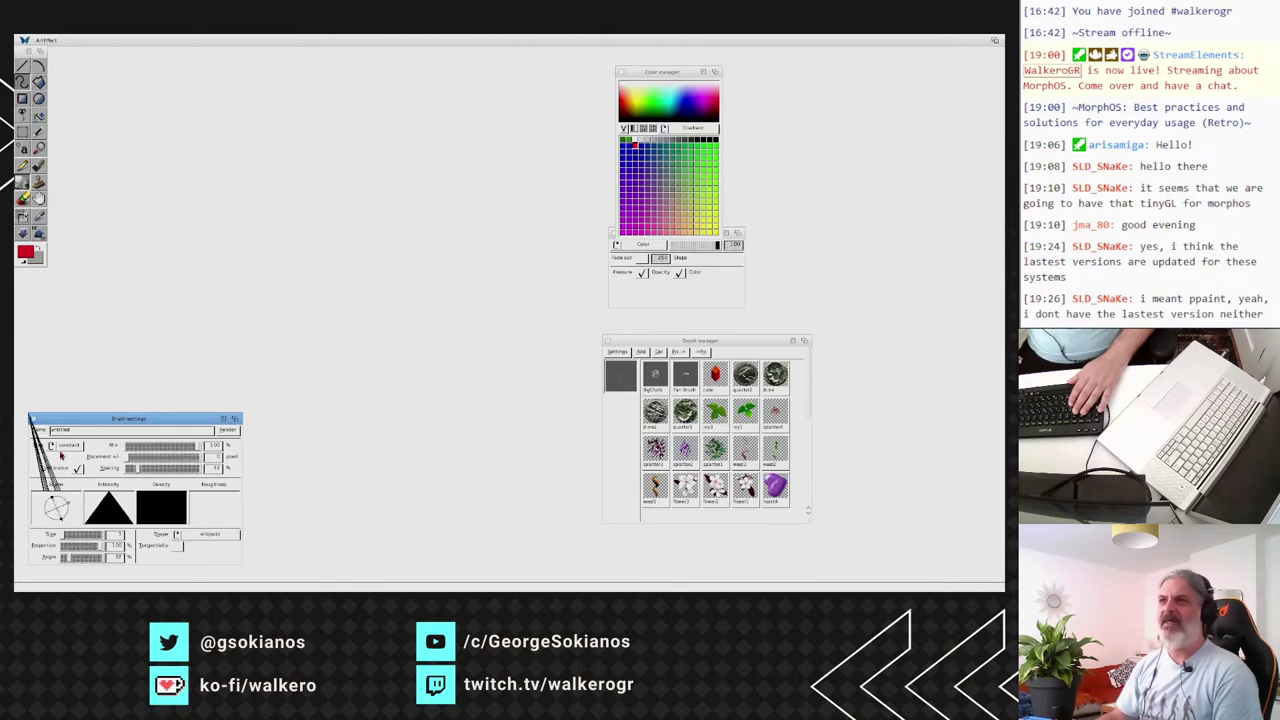
Create a new 800x600 picture filled with the background color and draw a diagonal red straight line across its upper half.
{"action": "right_click", "coordinate": [30, 50]}
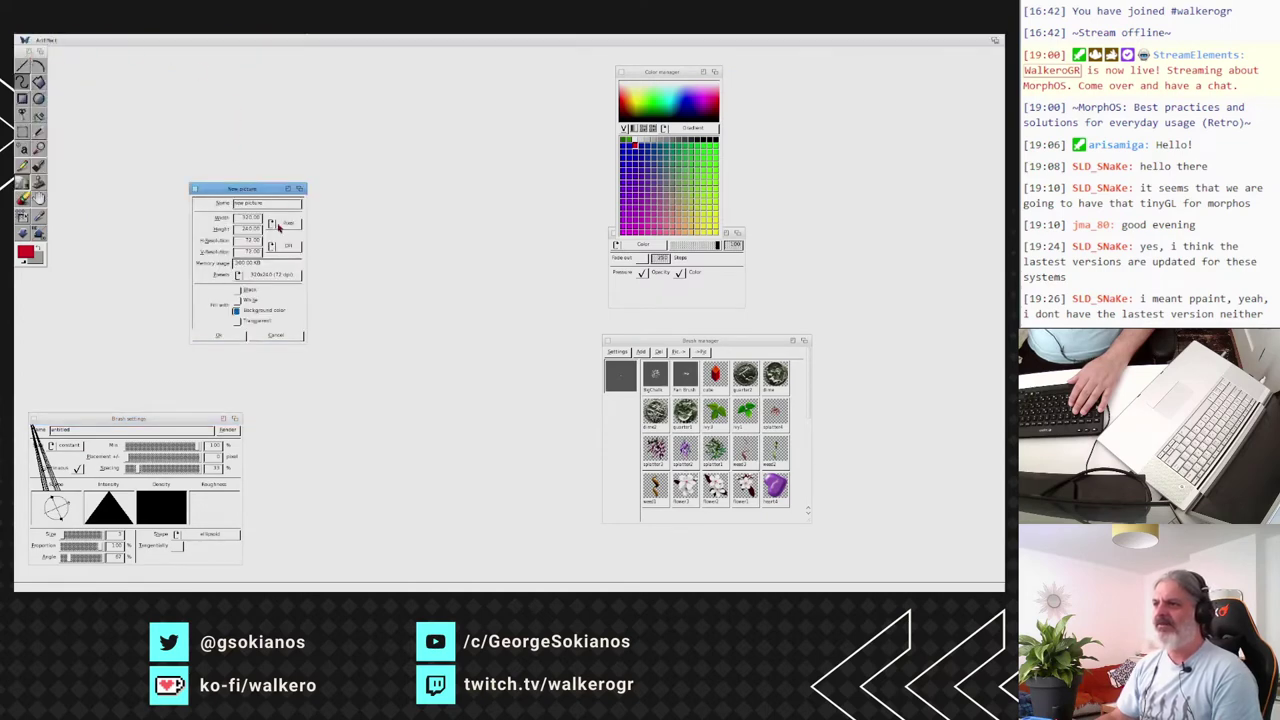
{"action": "left_click_drag", "start_coordinate": [285, 280], "coordinate": [278, 322]}
{"action": "left_click", "coordinate": [221, 341]}
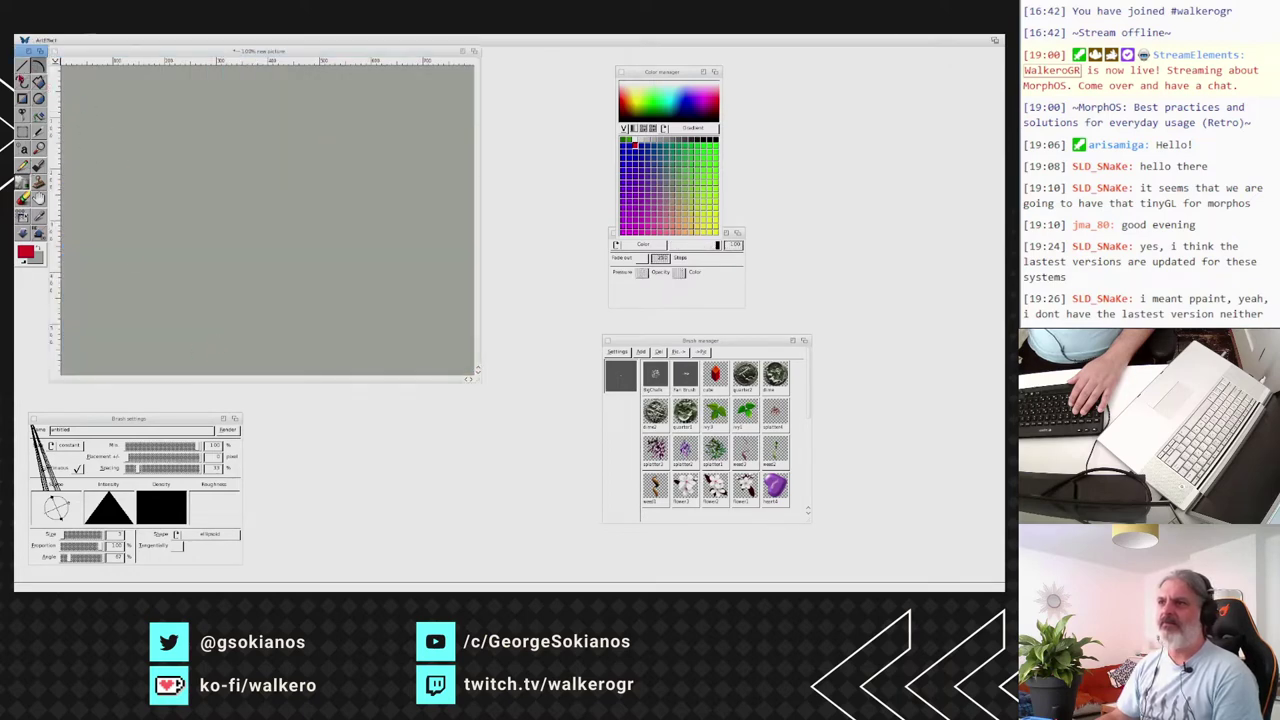
{"action": "left_click", "coordinate": [22, 66]}
{"action": "left_click_drag", "start_coordinate": [130, 222], "coordinate": [314, 125]}
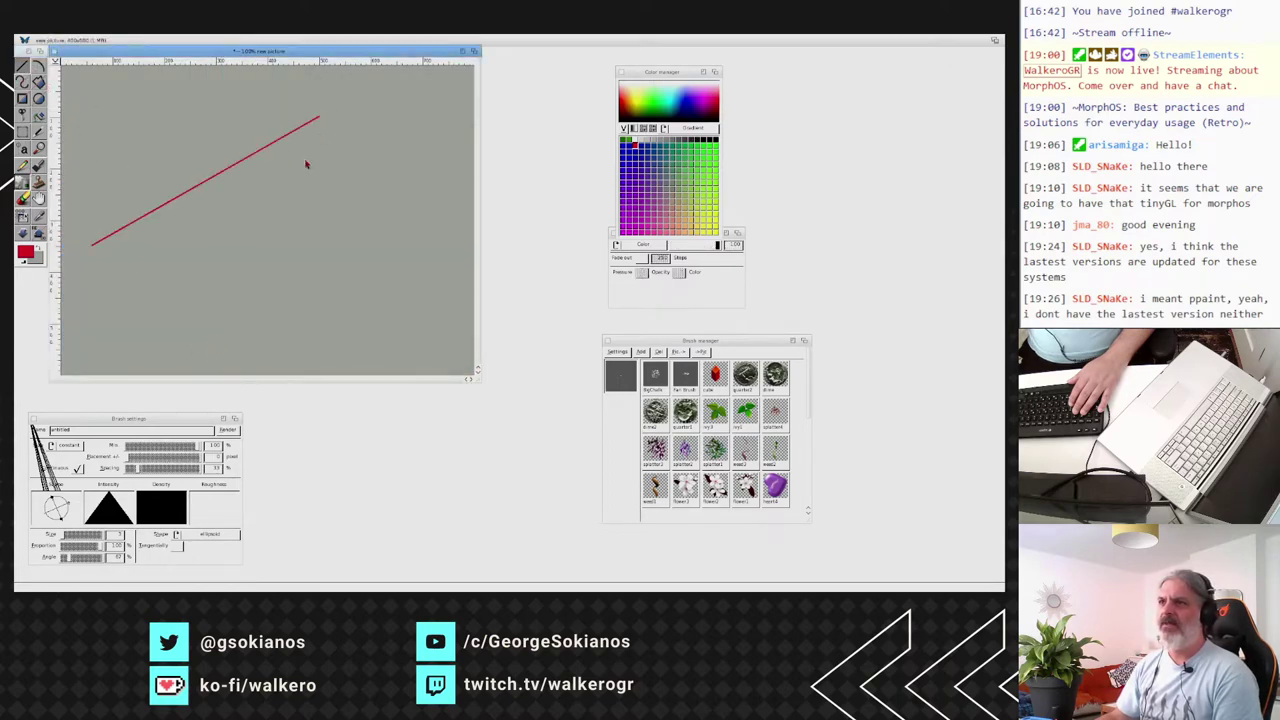
Bring up the dialog for loading a picture, cancelling the missing-volume assignment, and list the available volumes.
{"action": "right_click", "coordinate": [52, 40]}
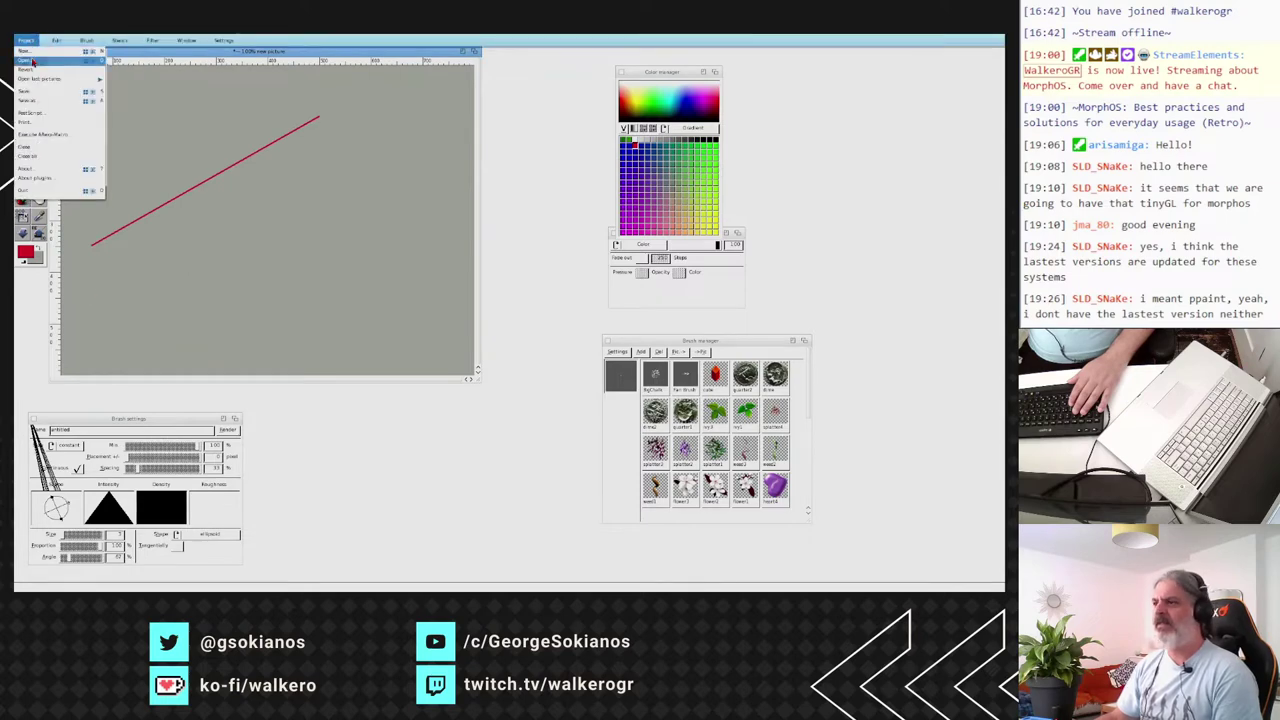
{"action": "right_click", "coordinate": [26, 60]}
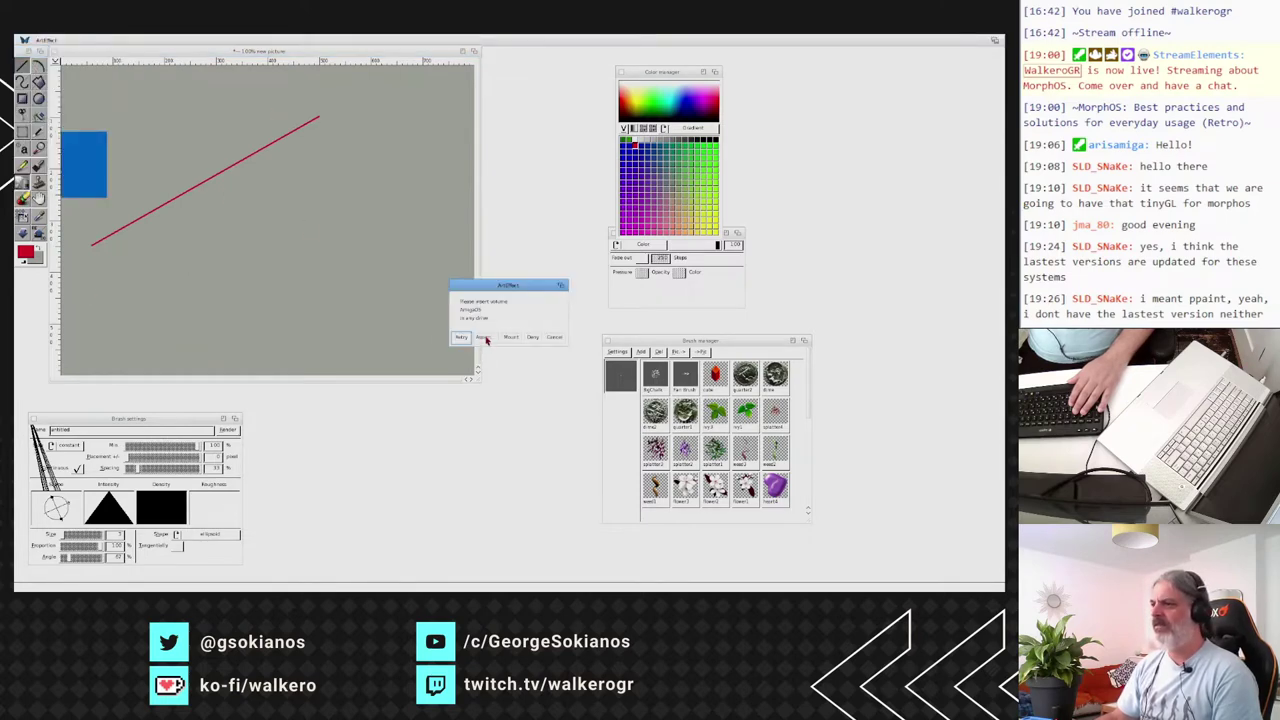
{"action": "left_click", "coordinate": [479, 337]}
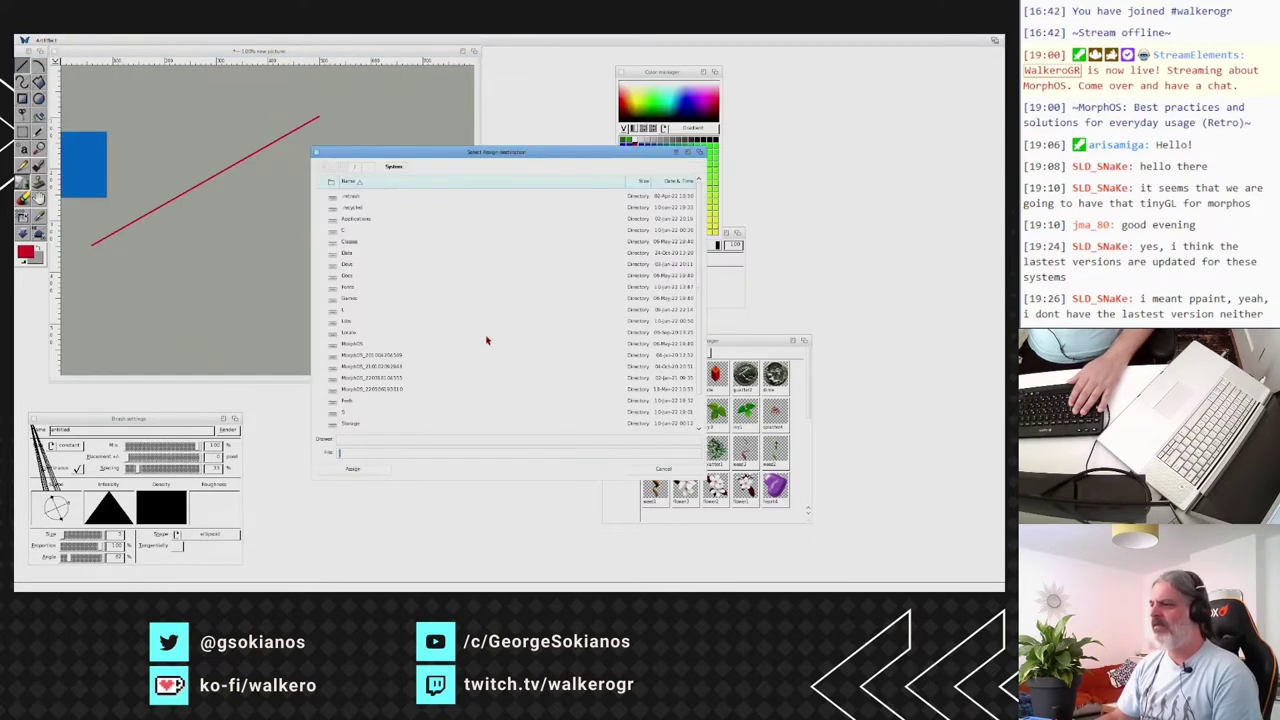
{"action": "left_click", "coordinate": [663, 469]}
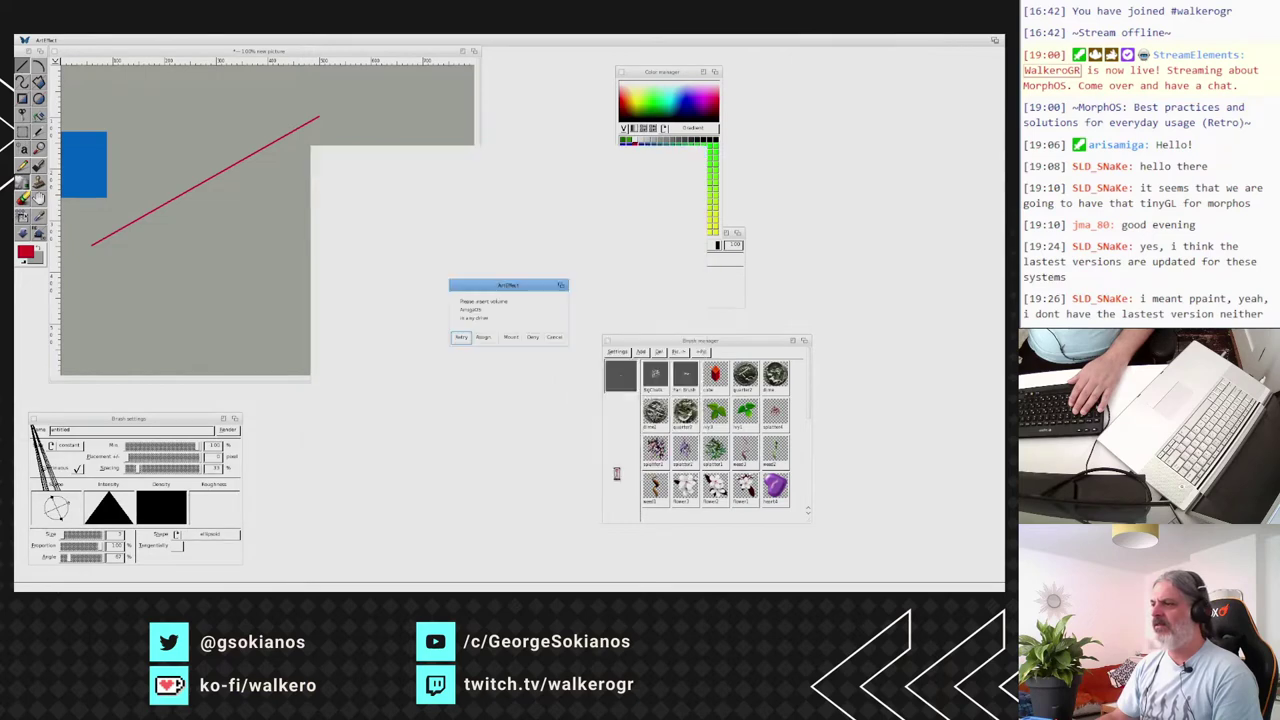
{"action": "left_click", "coordinate": [553, 336]}
{"action": "left_click", "coordinate": [226, 76]}
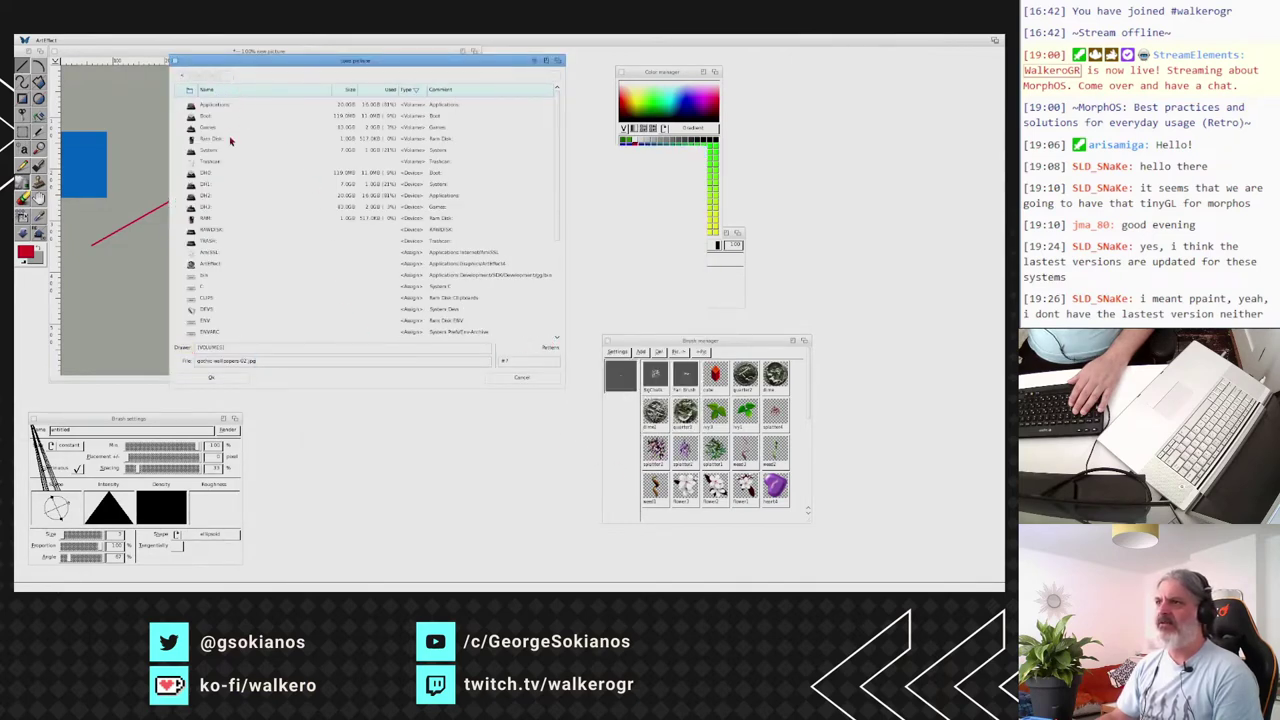
Try to load a picture from Applications:myHome/pictures and dismiss the error.
{"action": "double_click", "coordinate": [218, 105]}
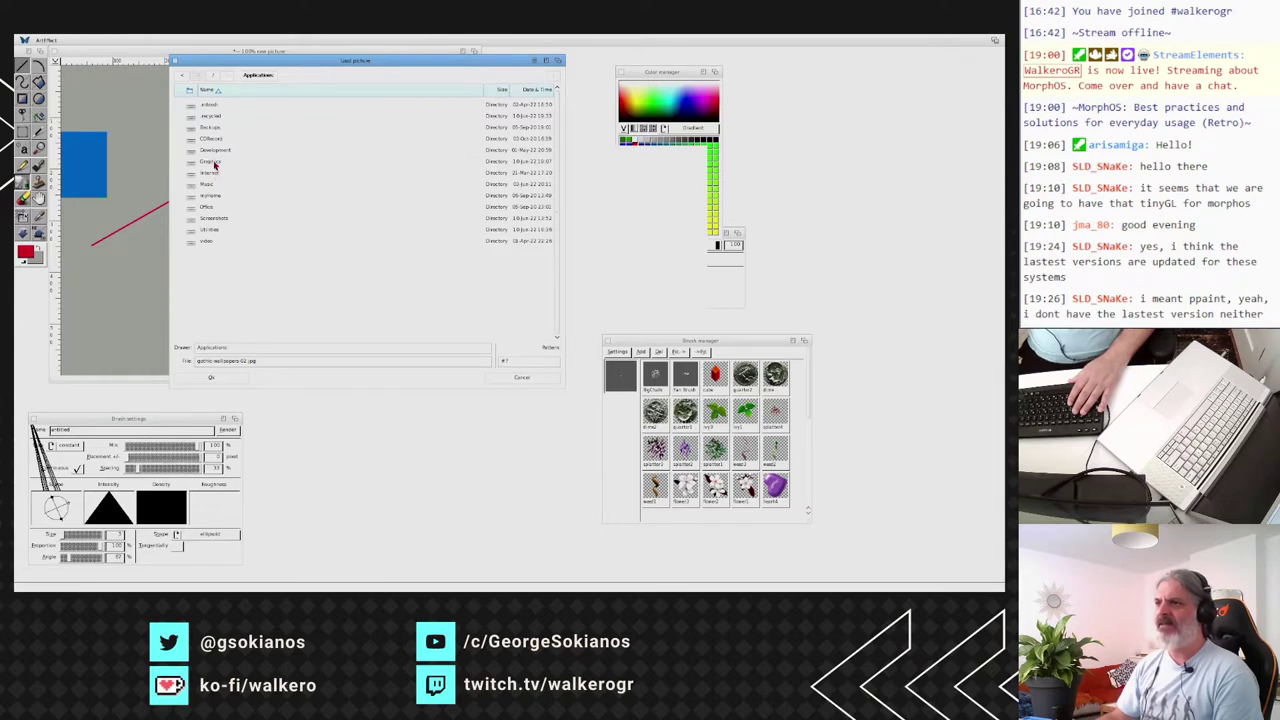
{"action": "double_click", "coordinate": [214, 196]}
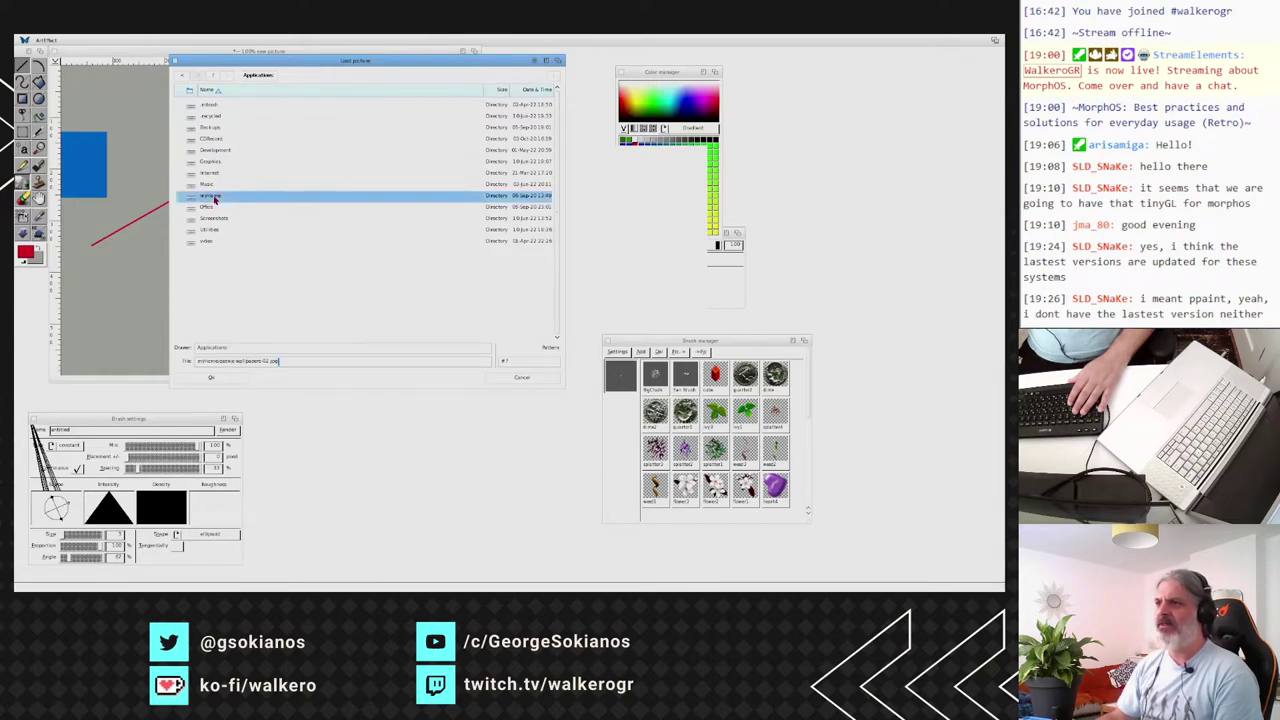
{"action": "double_click", "coordinate": [222, 128]}
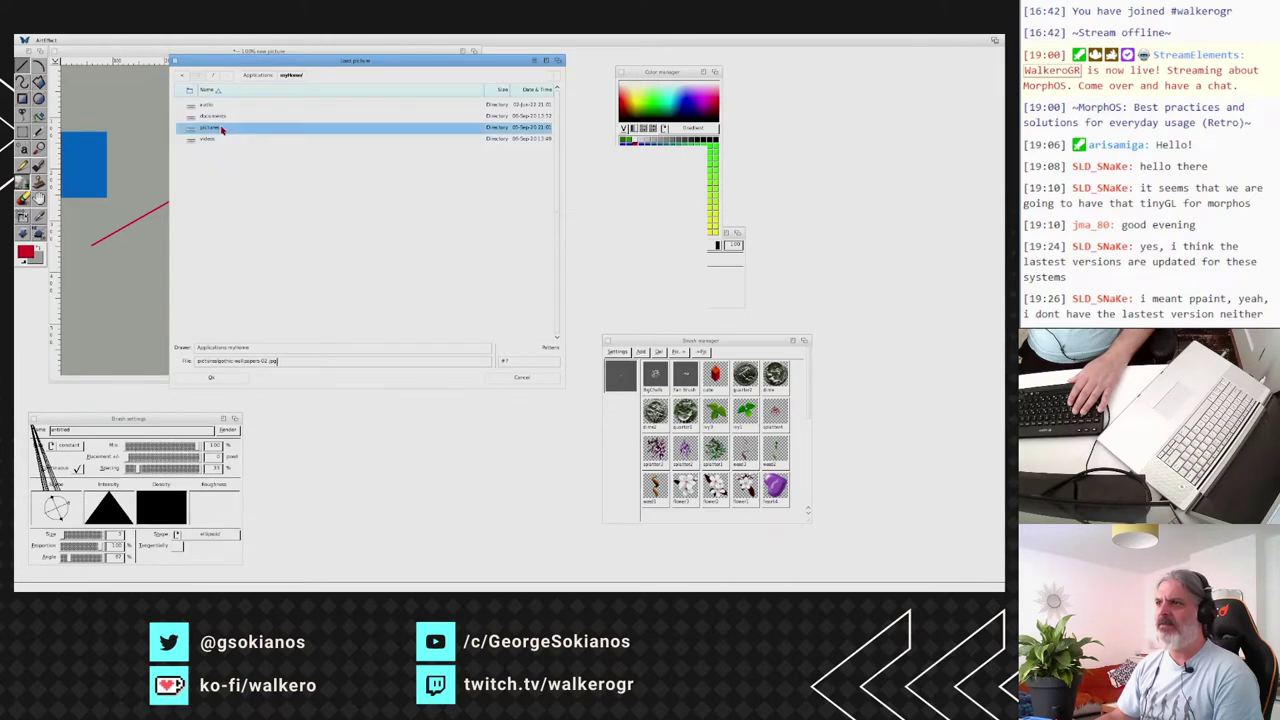
{"action": "double_click", "coordinate": [225, 133]}
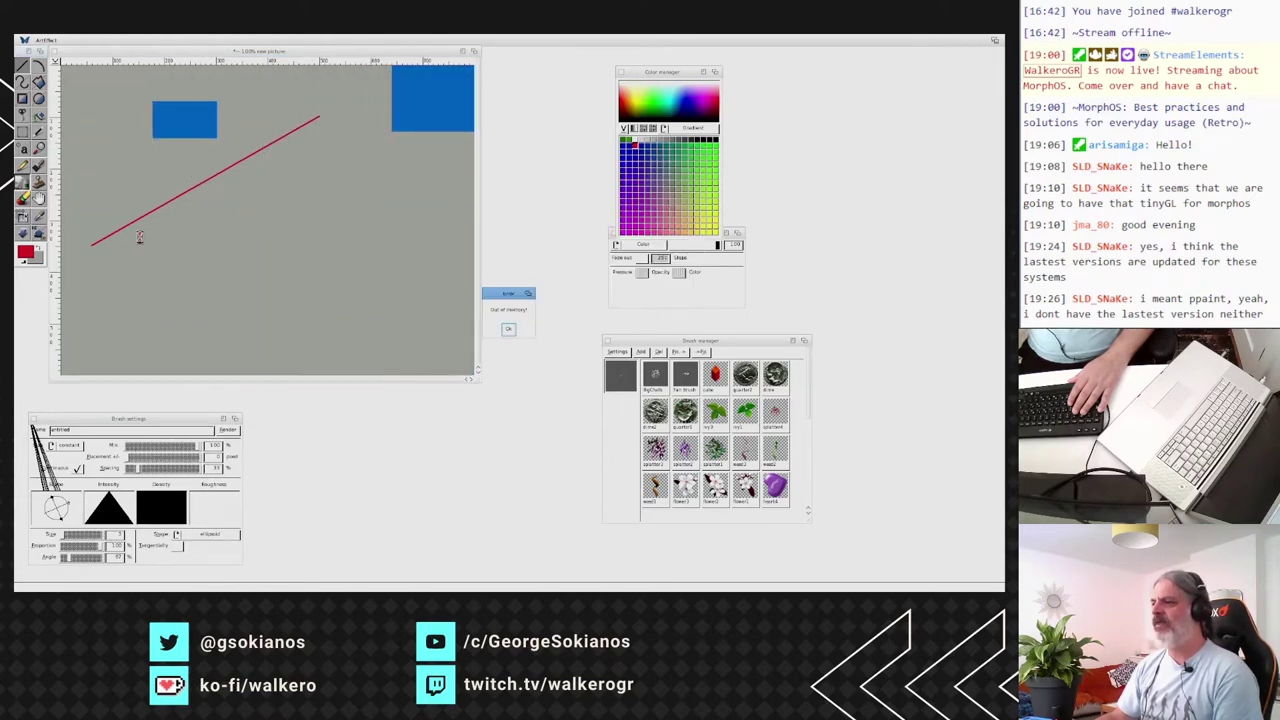
{"action": "left_click", "coordinate": [507, 328]}
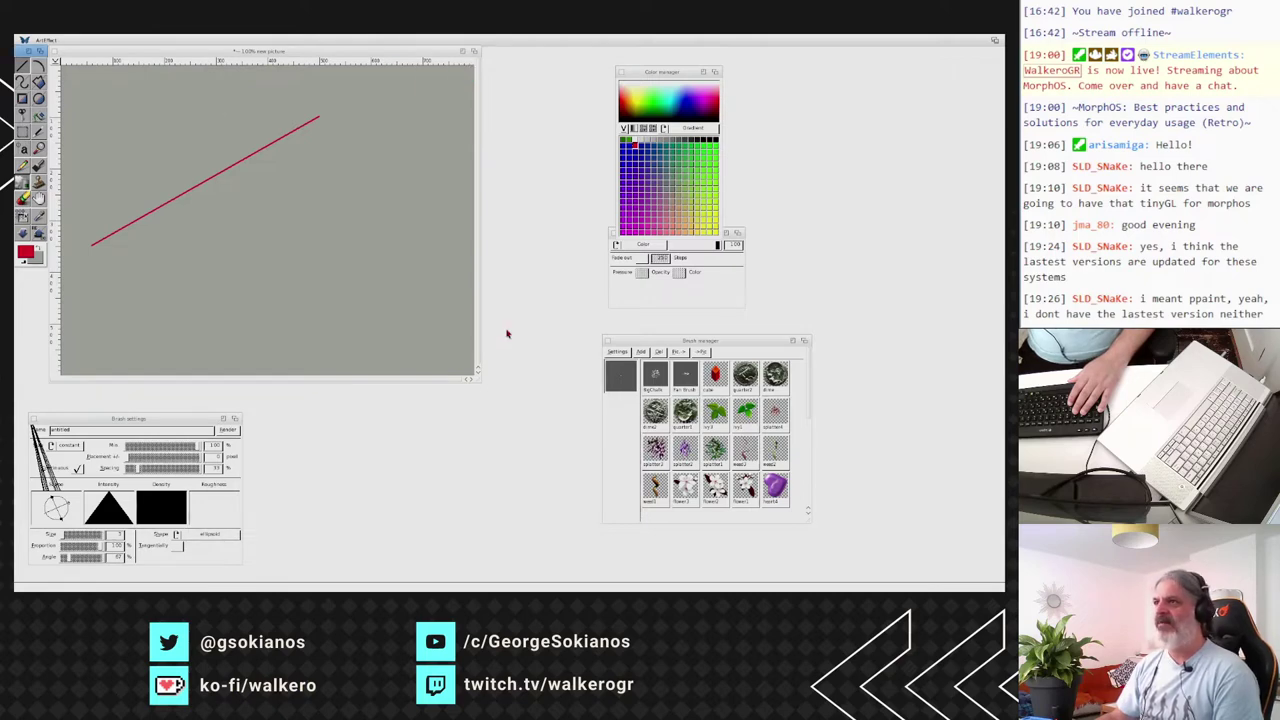
Change the maximum swapfile size in the program settings, check the priority and screen options, and accept the changes.
{"action": "right_click", "coordinate": [278, 38]}
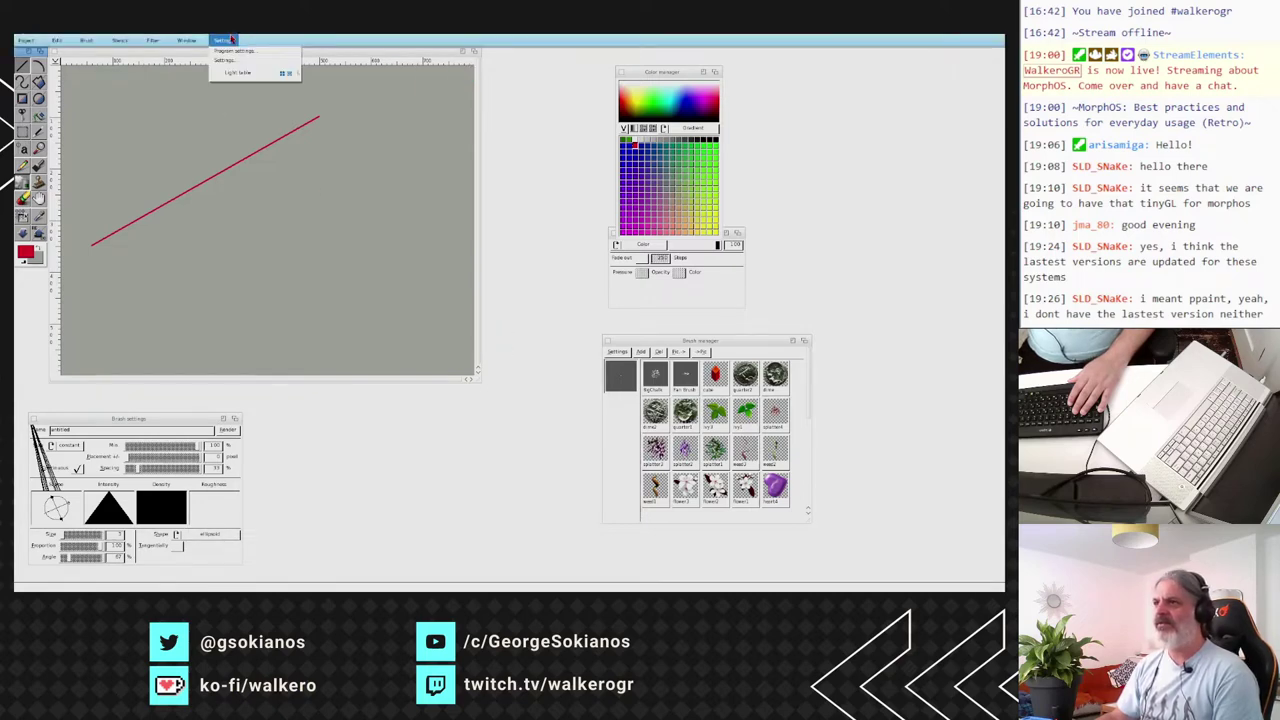
{"action": "left_click", "coordinate": [234, 50]}
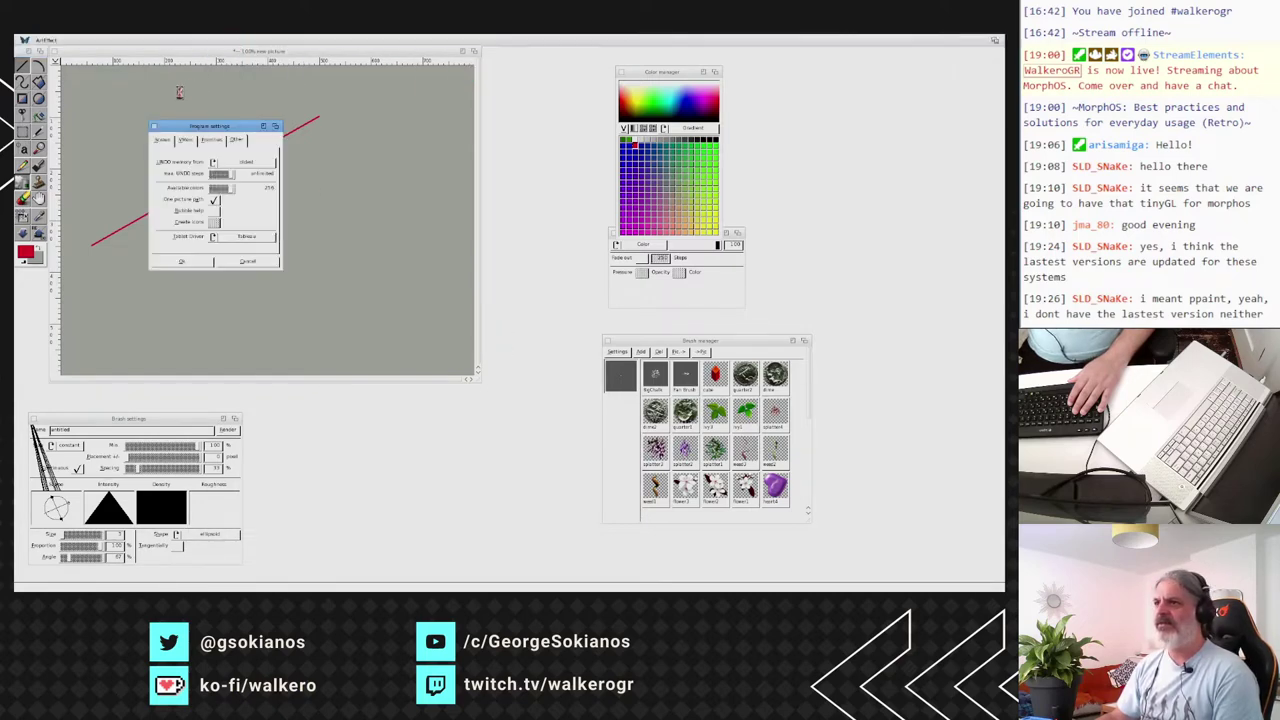
{"action": "left_click", "coordinate": [184, 143]}
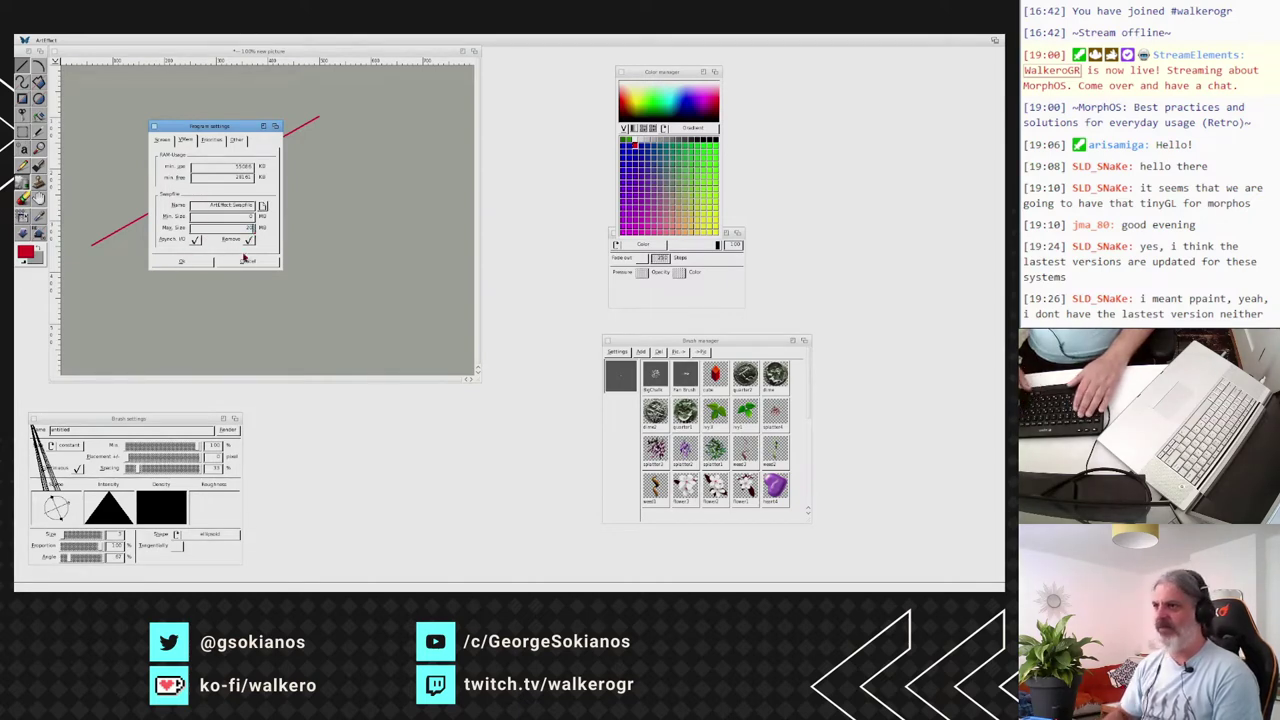
{"action": "left_click", "coordinate": [200, 148]}
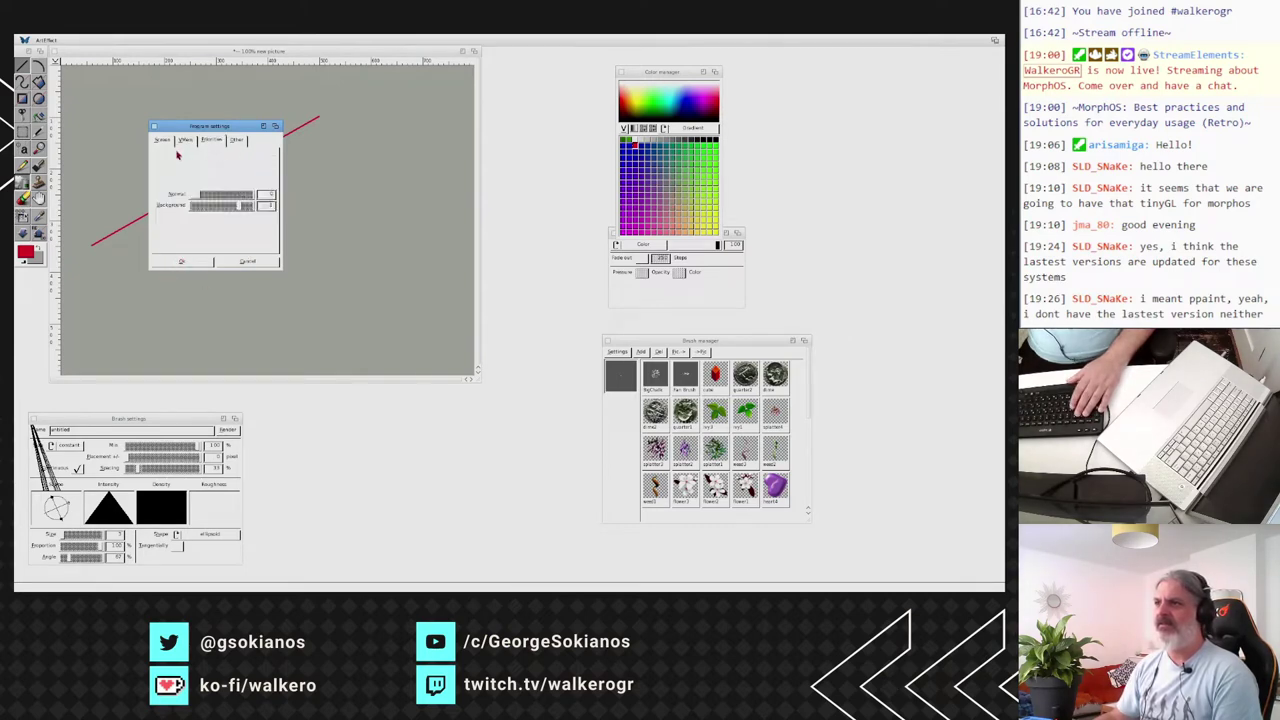
{"action": "left_click", "coordinate": [163, 141]}
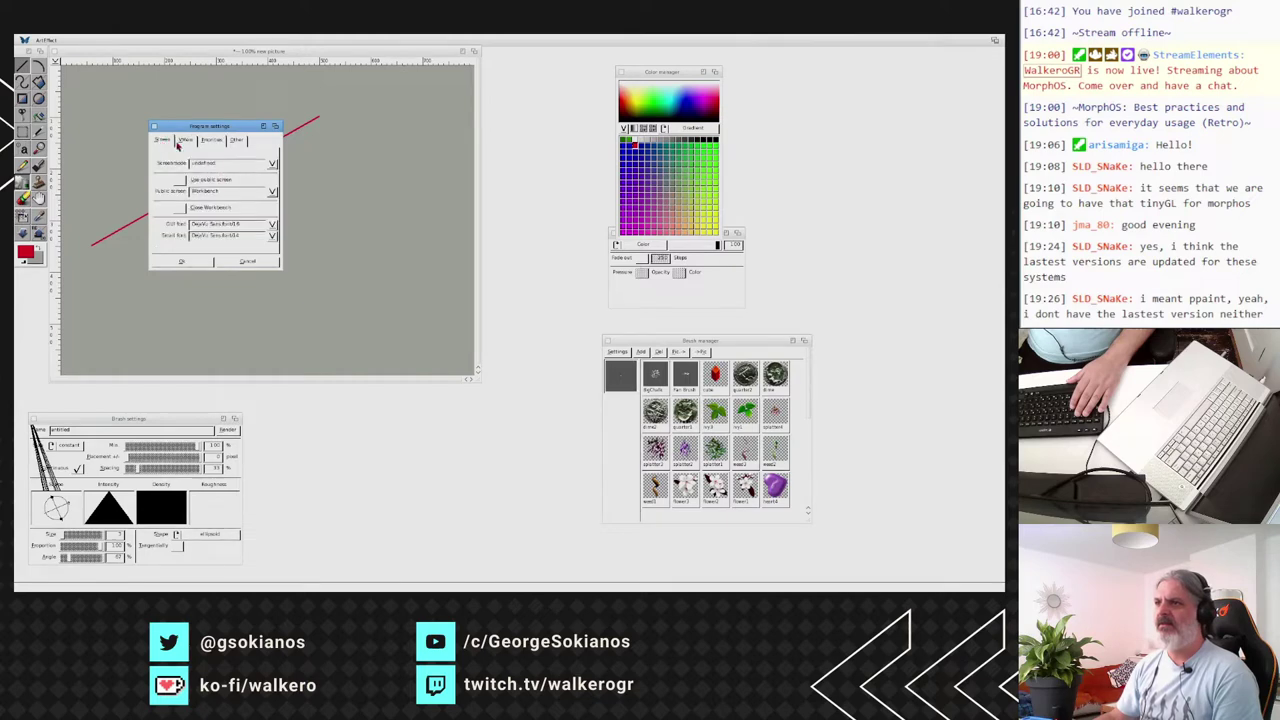
{"action": "left_click", "coordinate": [194, 265]}
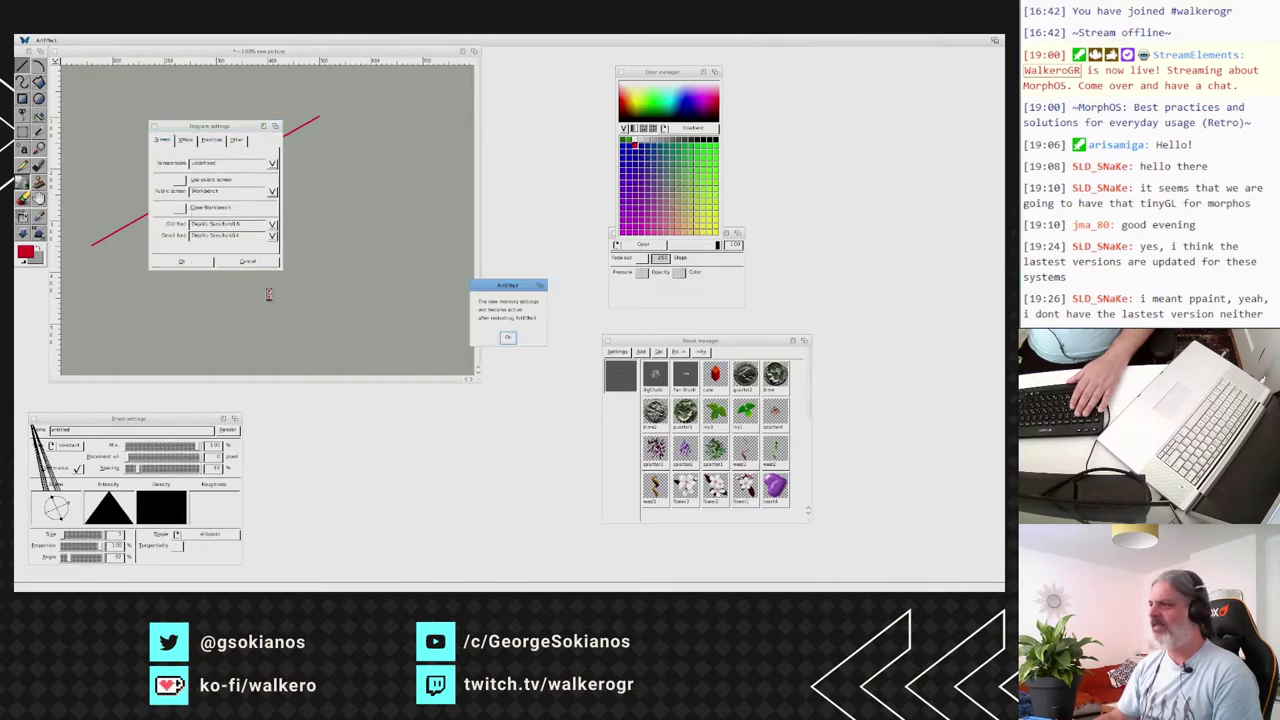
{"action": "left_click", "coordinate": [507, 337]}
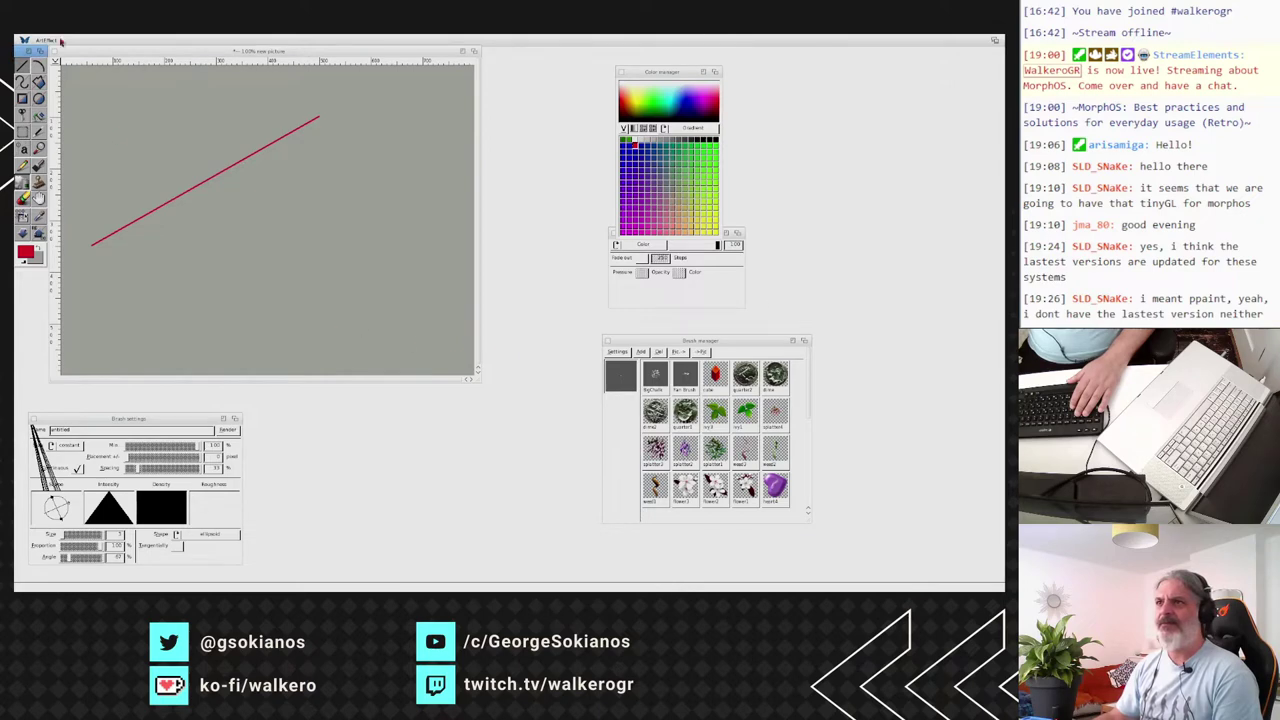
Quit ArtEffect without saving the picture and restart it from the ArtEffect4 drawer, ignoring the swapfile size warning.
{"action": "right_click", "coordinate": [60, 40]}
{"action": "left_click", "coordinate": [56, 197]}
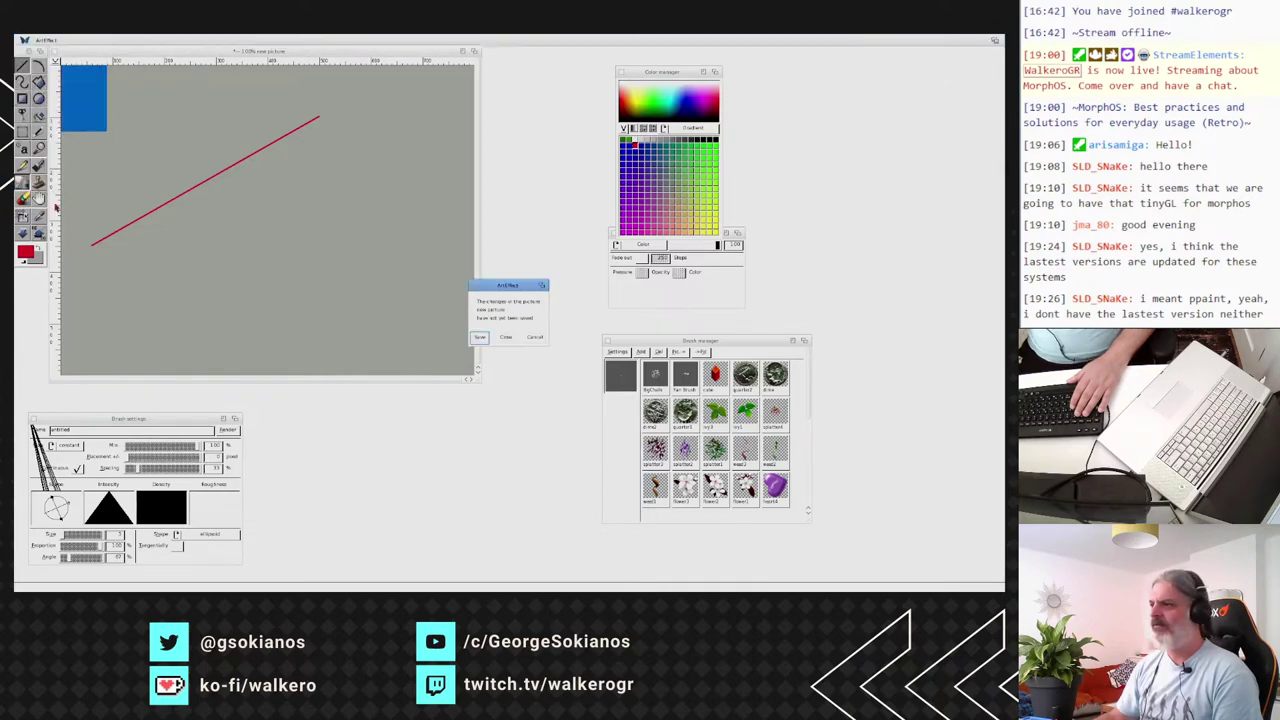
{"action": "left_click", "coordinate": [505, 339]}
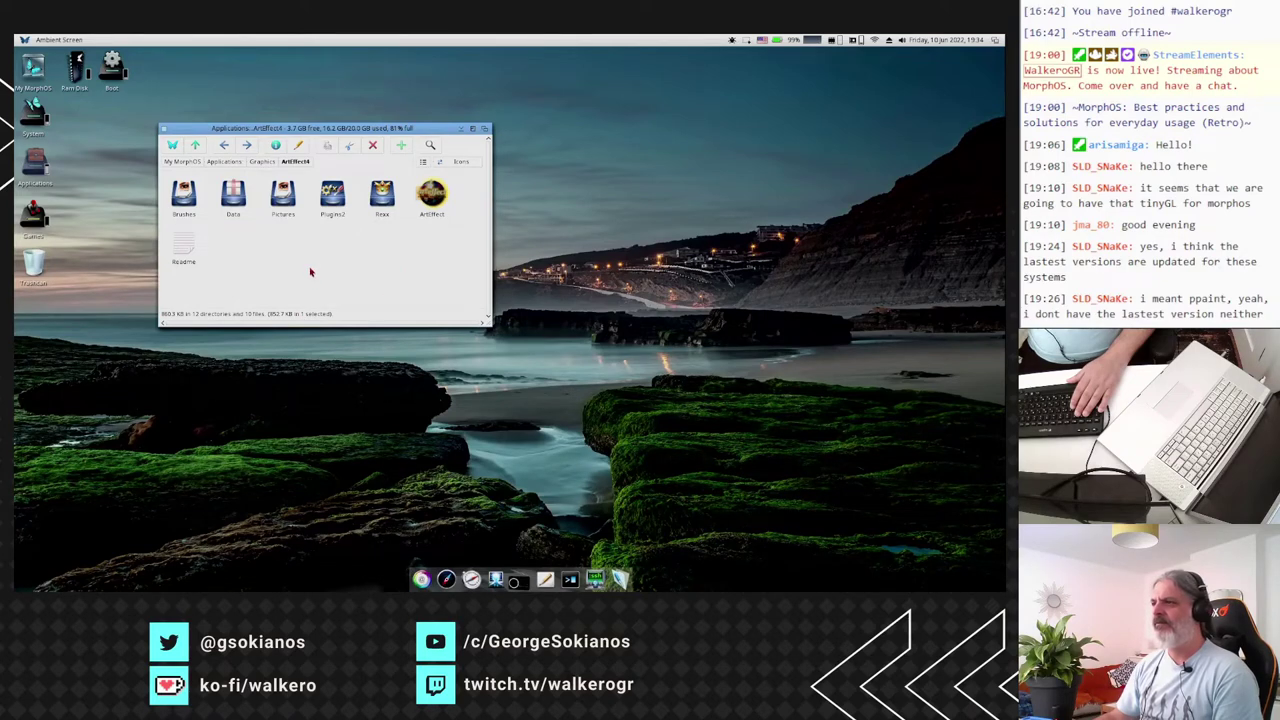
{"action": "left_click", "coordinate": [357, 262]}
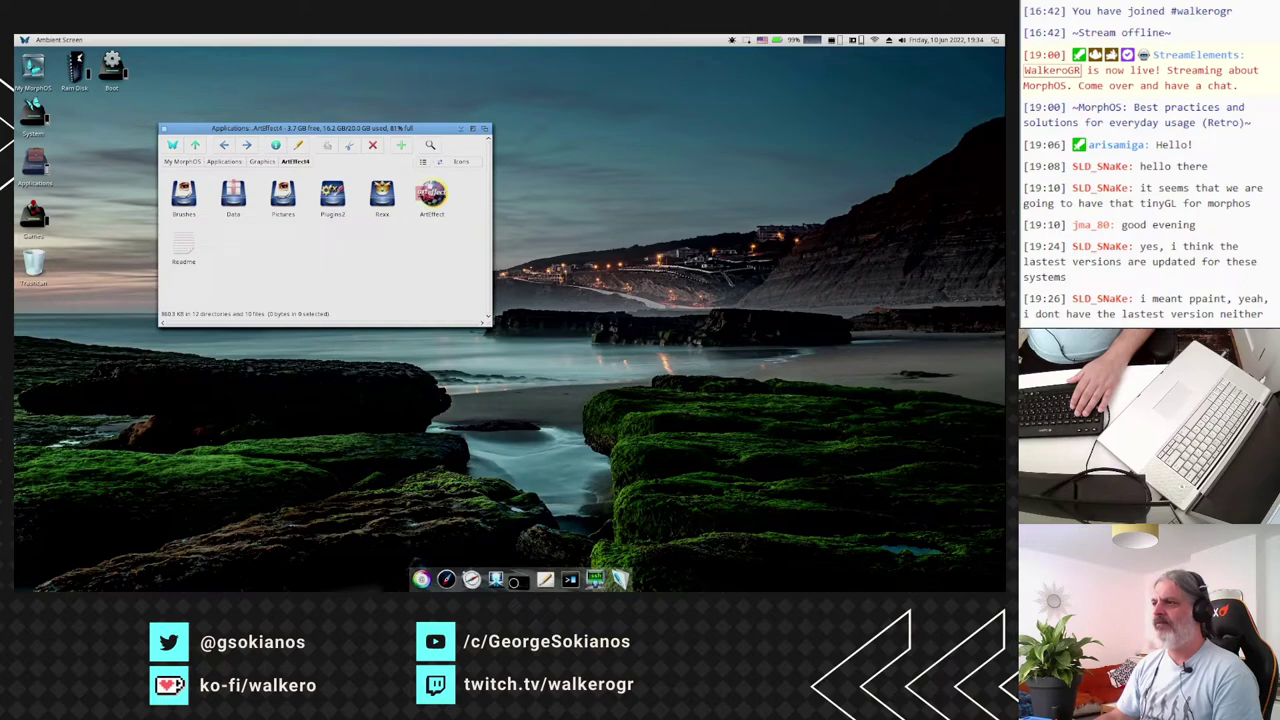
{"action": "double_click", "coordinate": [428, 196]}
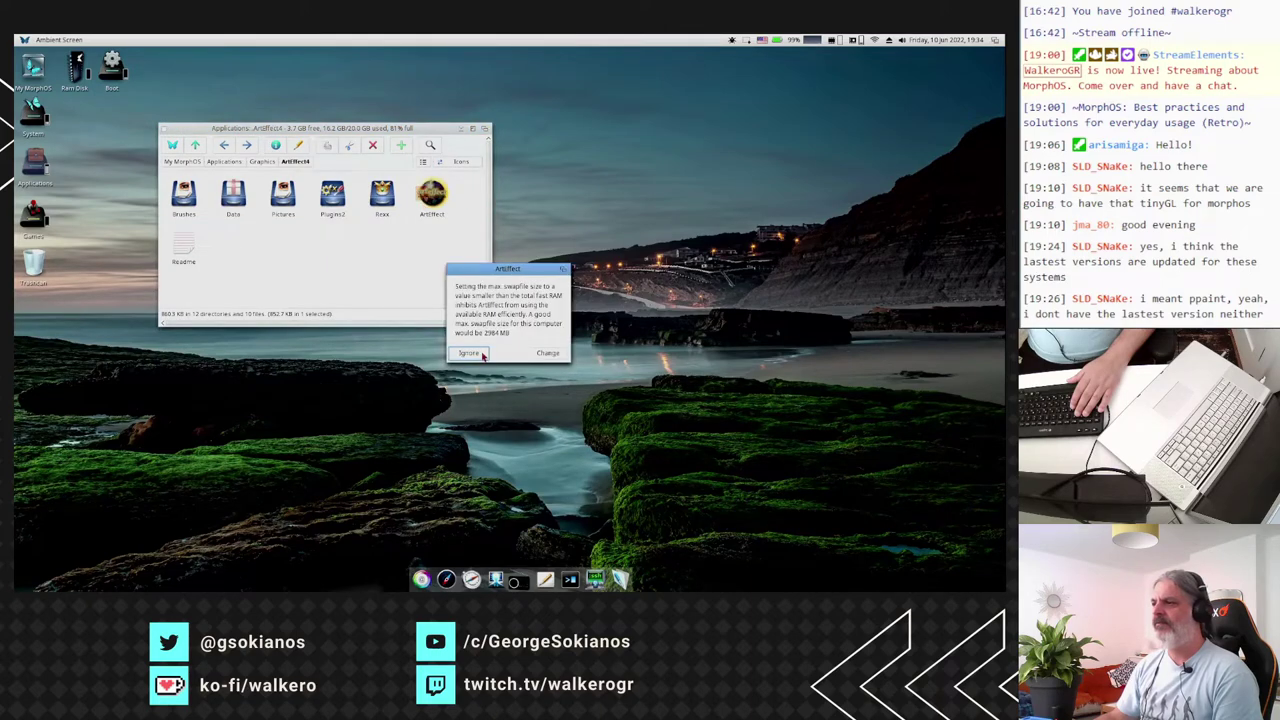
{"action": "left_click", "coordinate": [470, 353]}
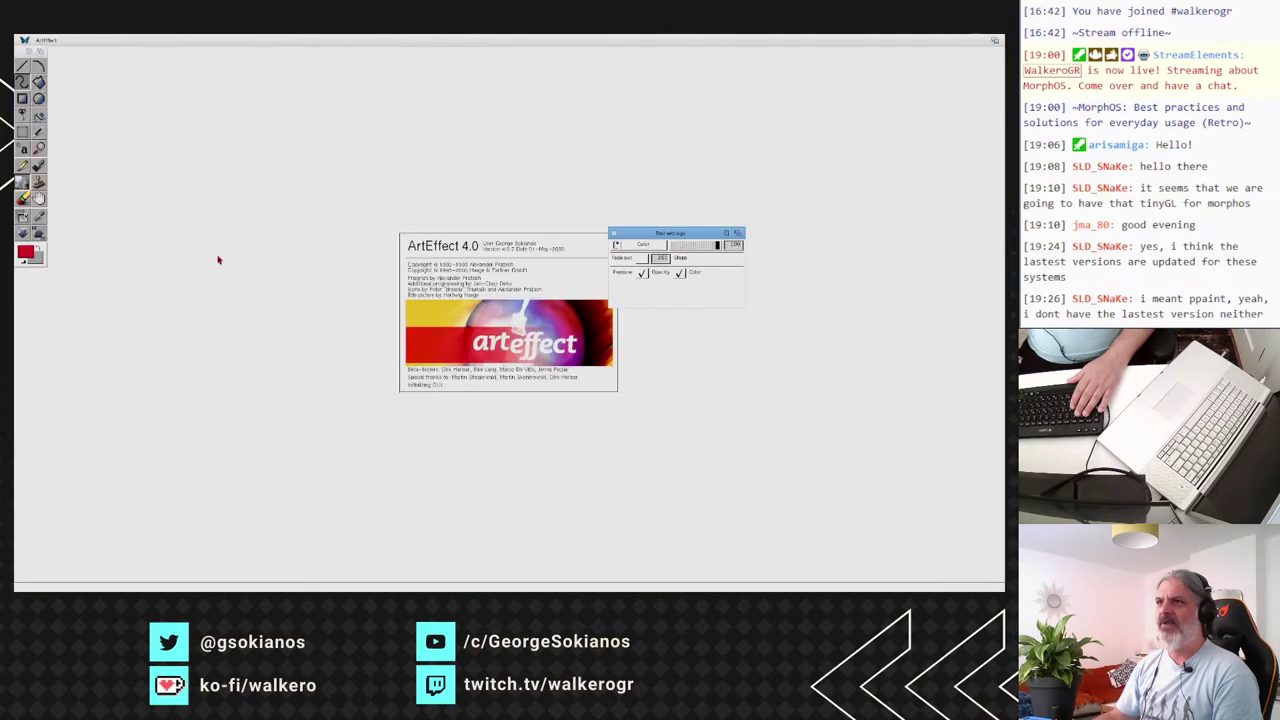
Load the forest picture with the blue butterflies and zoom out to view more of it.
{"action": "right_click", "coordinate": [169, 200]}
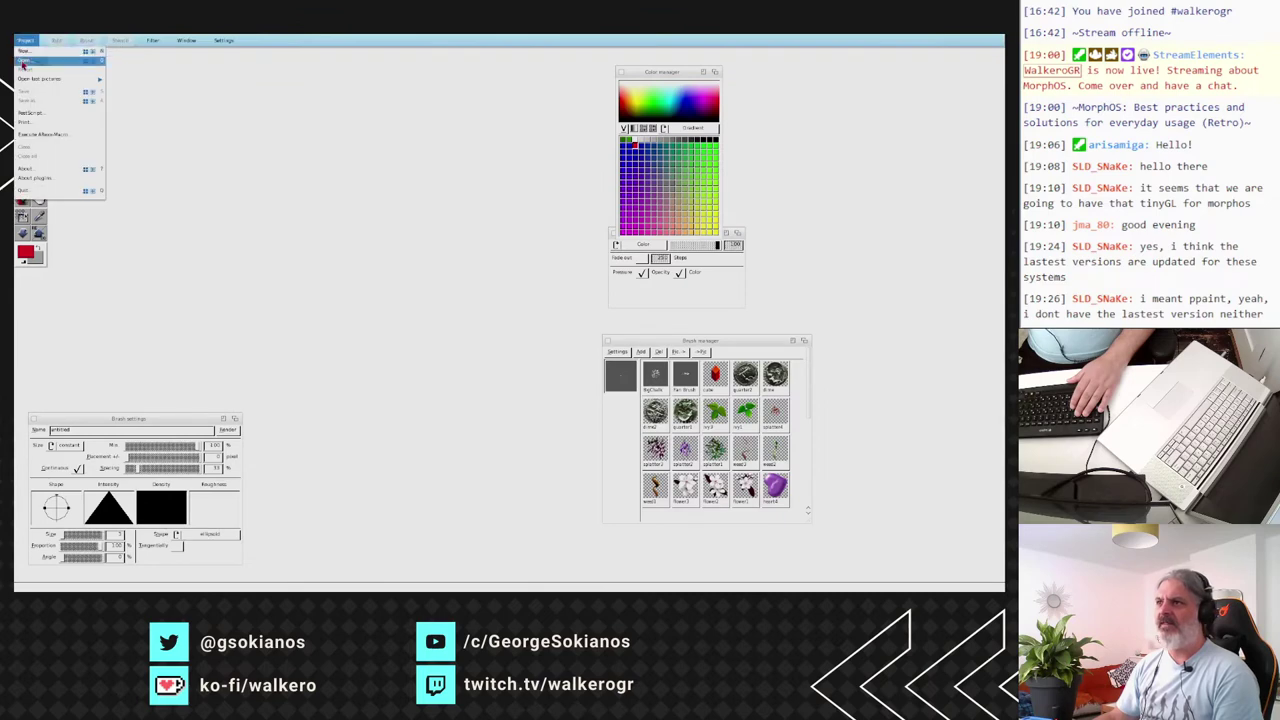
{"action": "left_click", "coordinate": [23, 63]}
{"action": "double_click", "coordinate": [212, 135]}
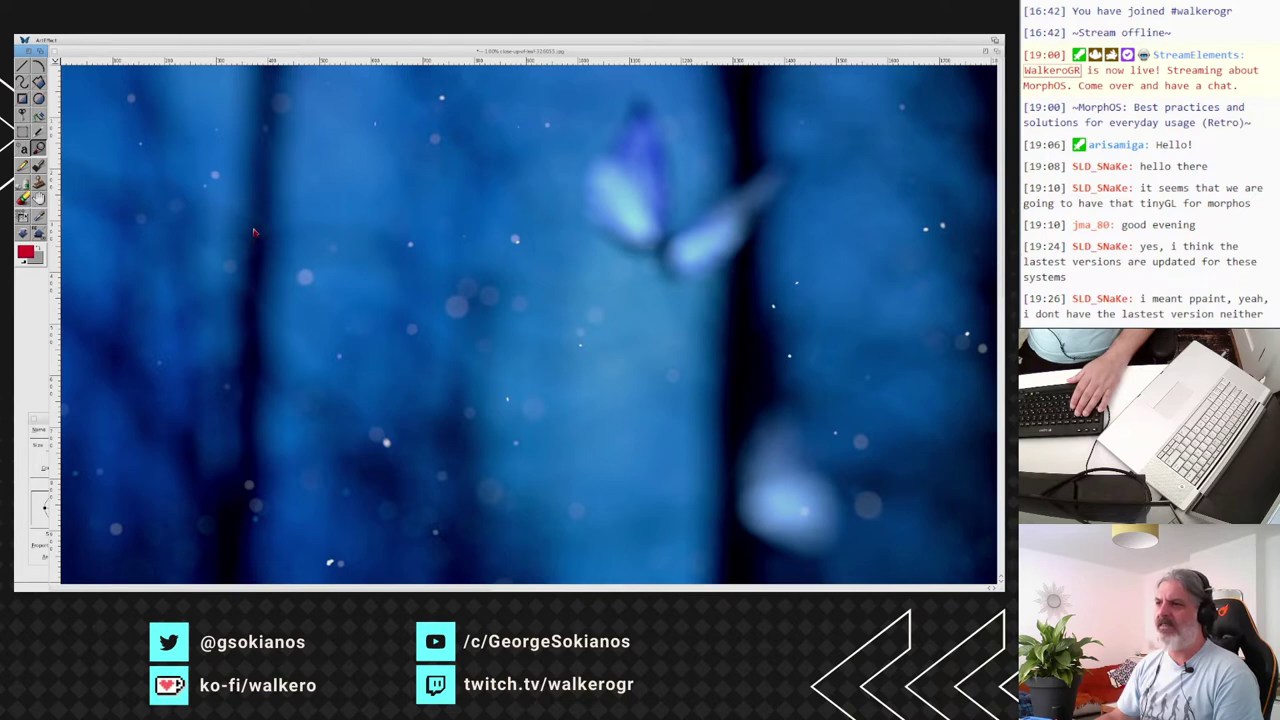
{"action": "key", "text": "minus"}
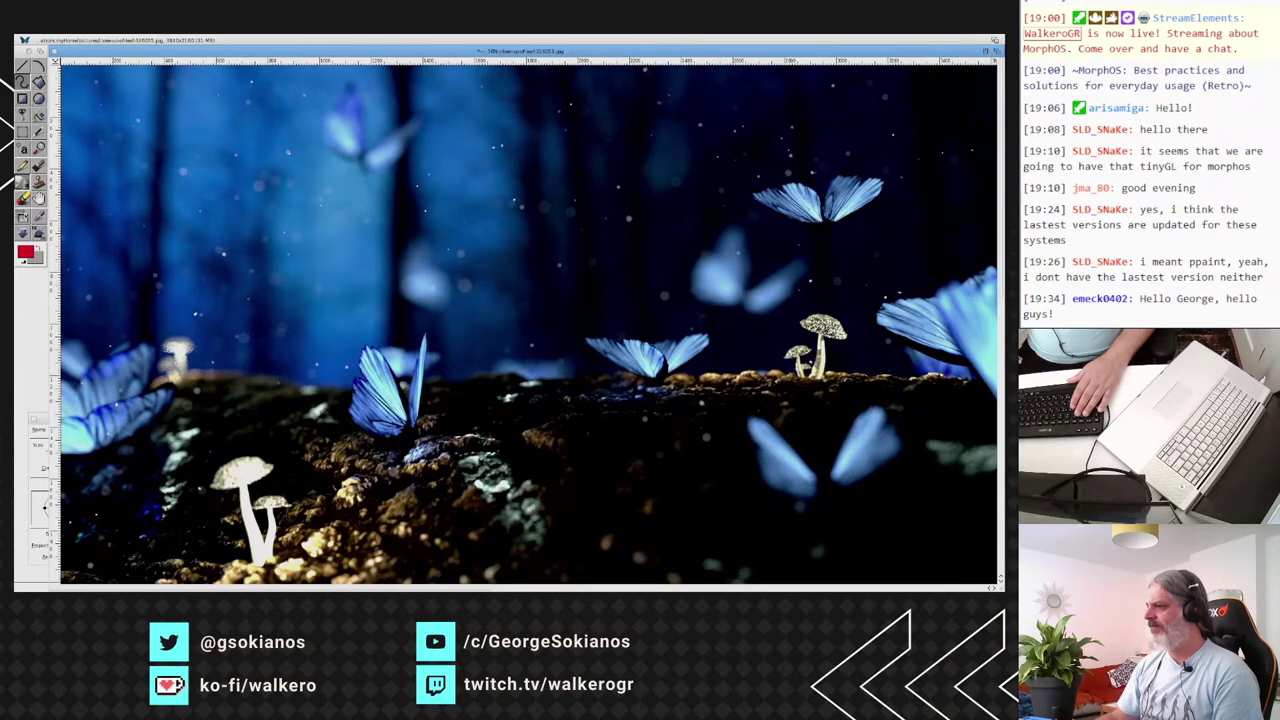
Shrink the picture window and move it clear of the toolbox, showing a slightly lower part of the image.
{"action": "left_click_drag", "start_coordinate": [997, 586], "coordinate": [790, 521]}
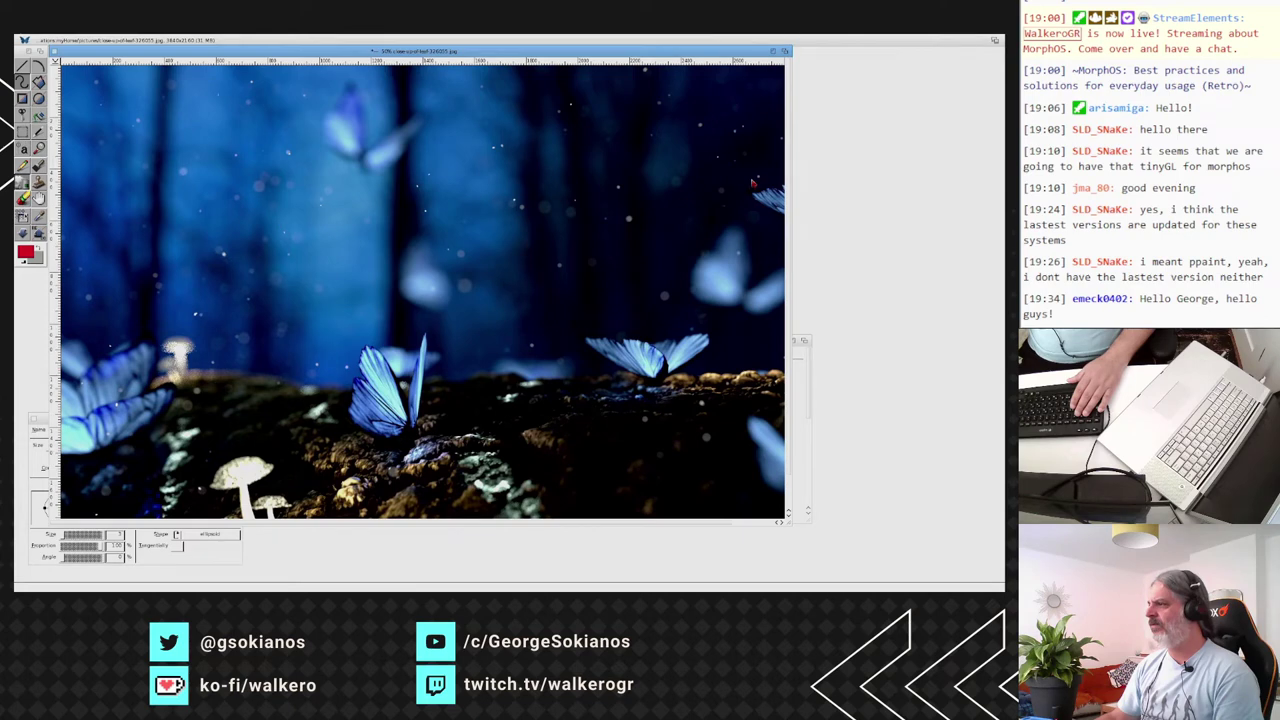
{"action": "scroll", "coordinate": [791, 174], "scroll_direction": "down", "scroll_amount": 2}
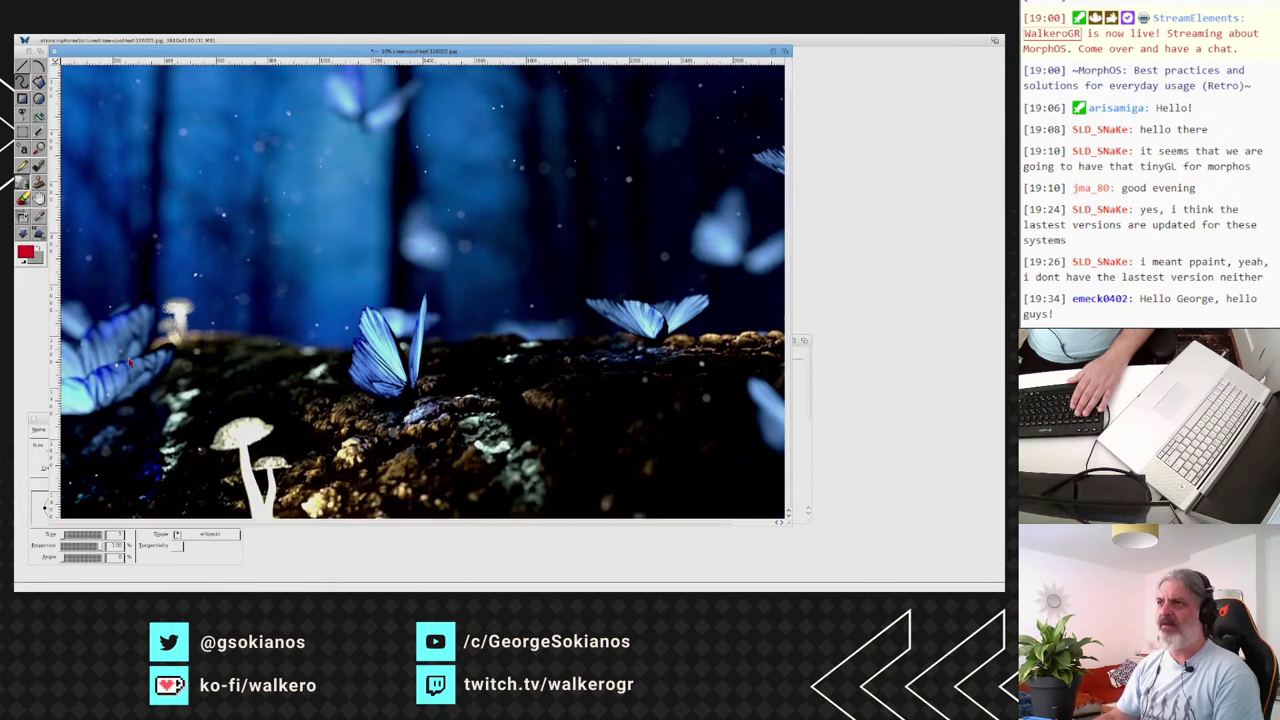
{"action": "left_click_drag", "start_coordinate": [239, 56], "coordinate": [357, 58]}
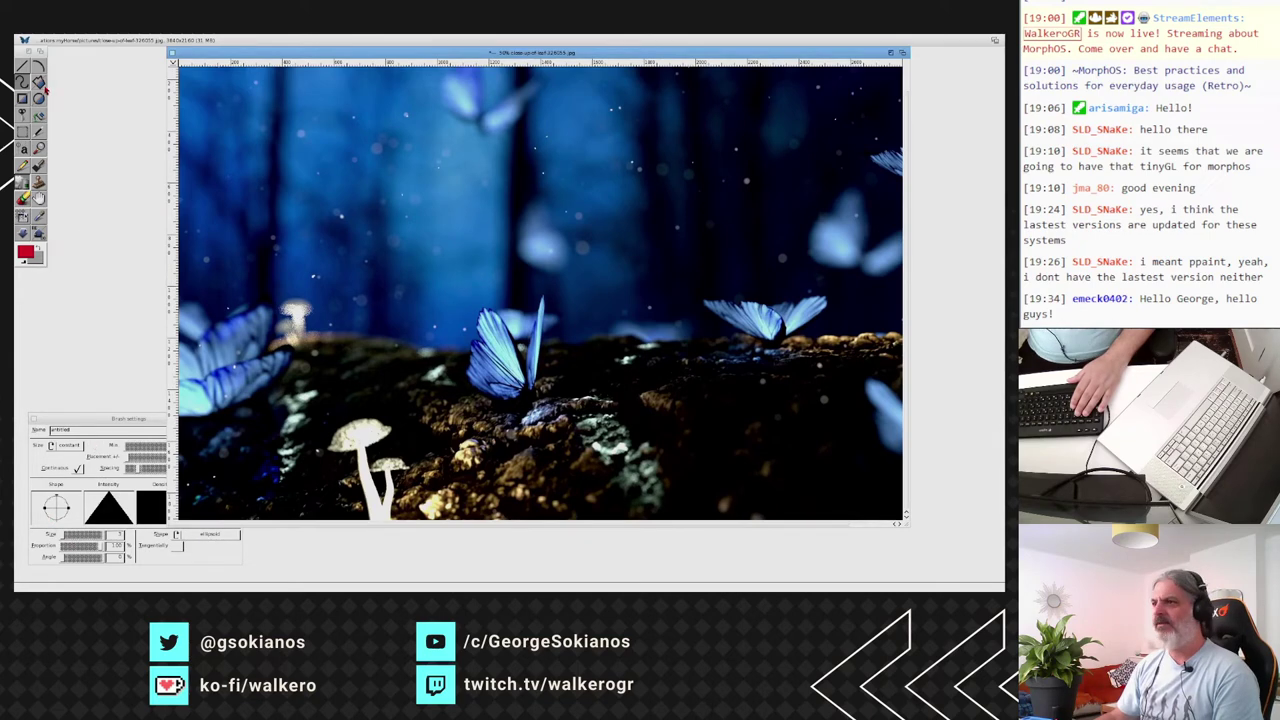
Draw a red filled inverted triangle over the trees in the picture with the polygon tool.
{"action": "left_click", "coordinate": [38, 81]}
{"action": "left_click_drag", "start_coordinate": [272, 145], "coordinate": [380, 327]}
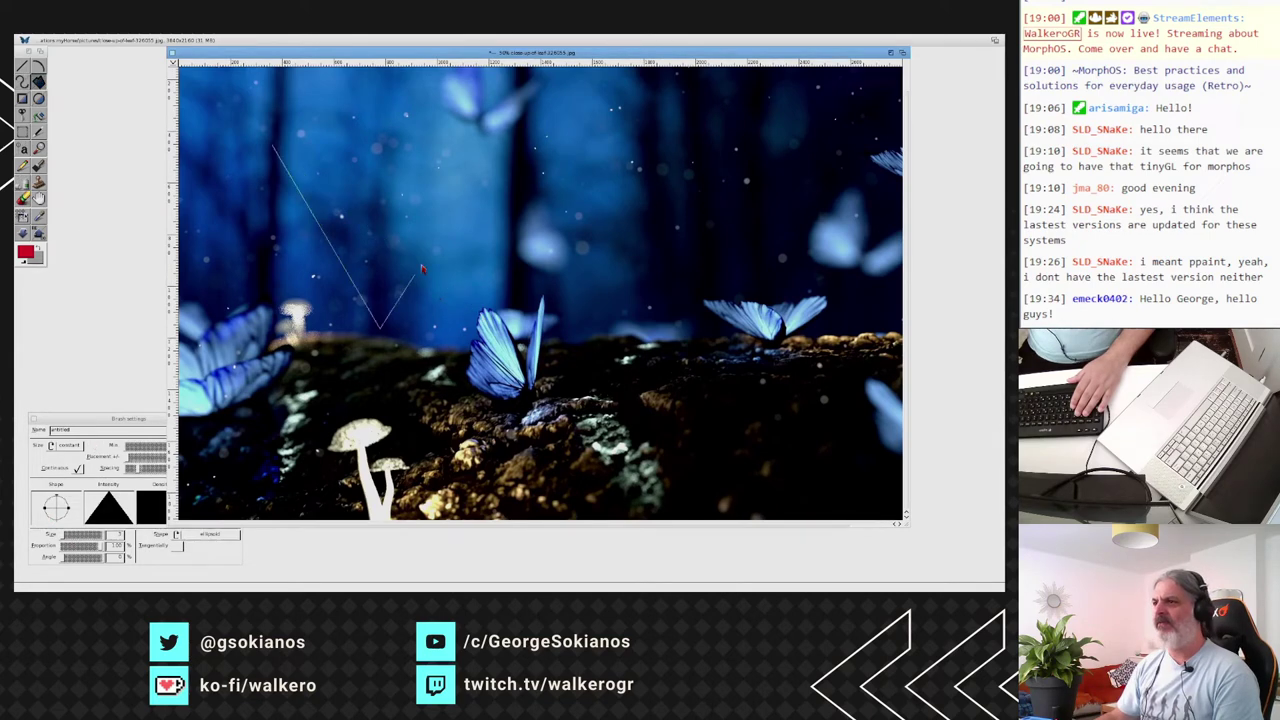
{"action": "left_click", "coordinate": [487, 143]}
{"action": "left_click", "coordinate": [276, 146]}
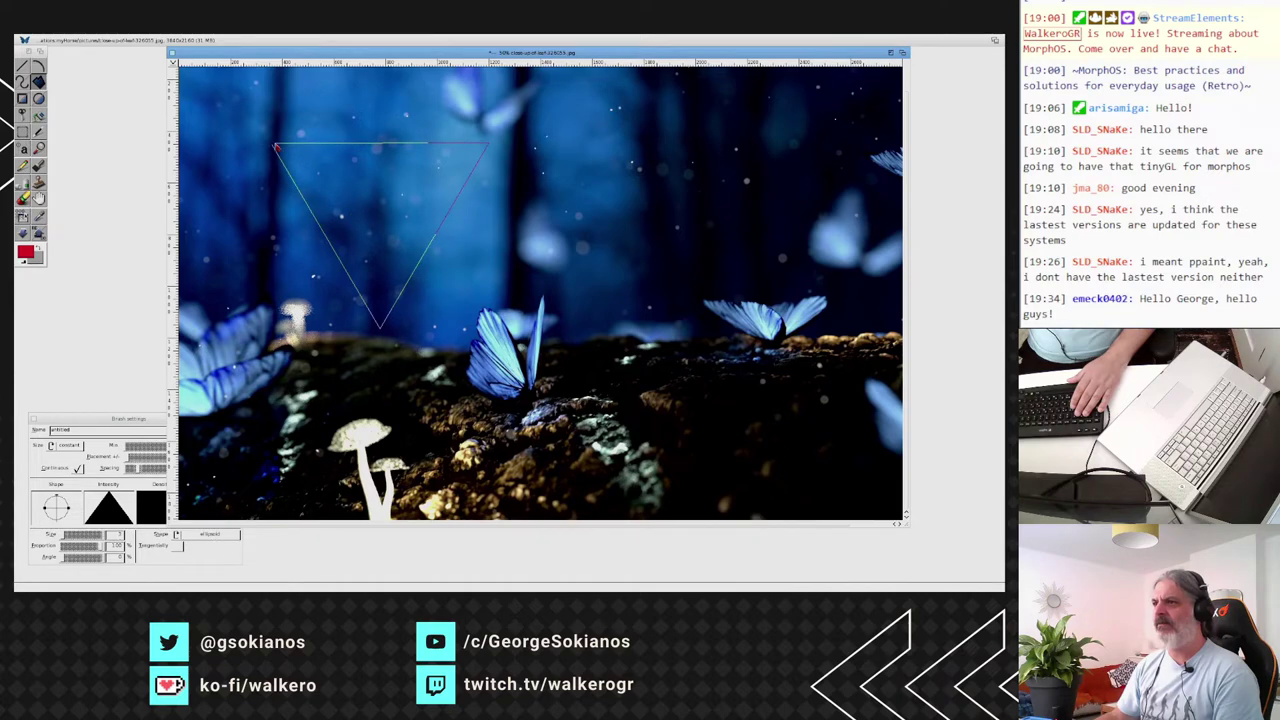
{"action": "right_click", "coordinate": [275, 148]}
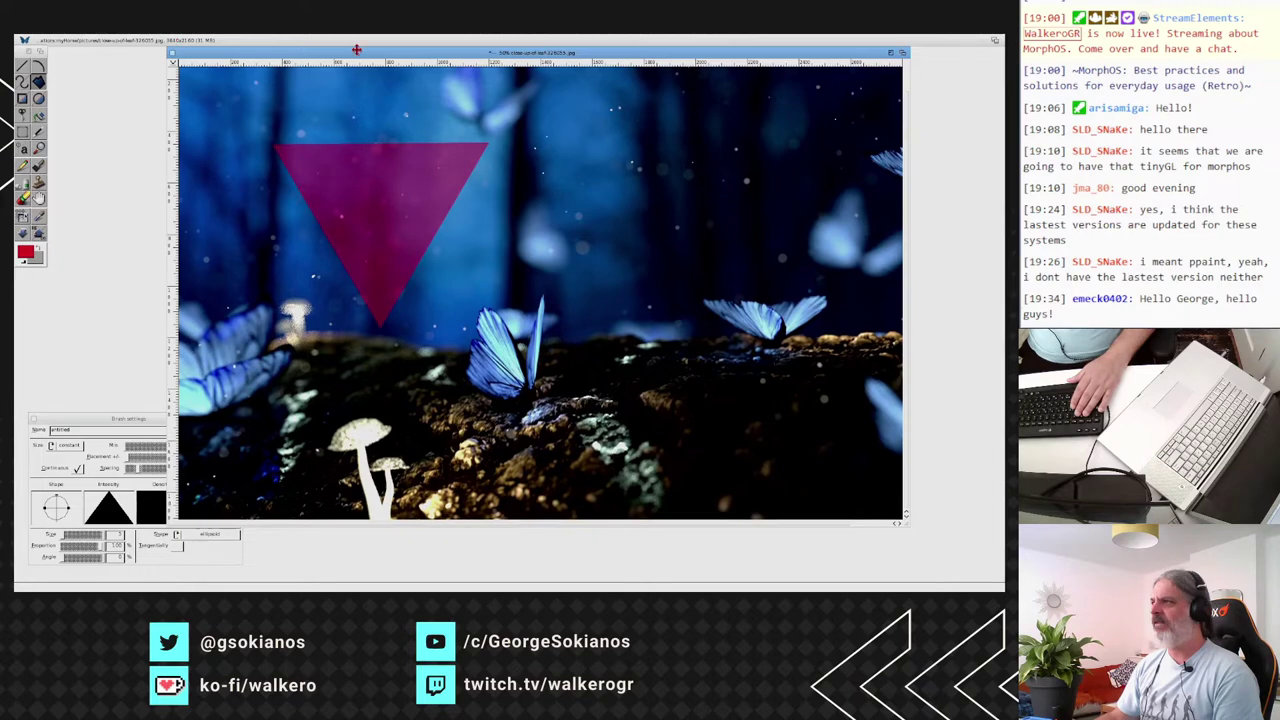
Move the picture window closer to the toolbox and slightly below the screen's title bar.
{"action": "left_click_drag", "start_coordinate": [357, 50], "coordinate": [271, 45]}
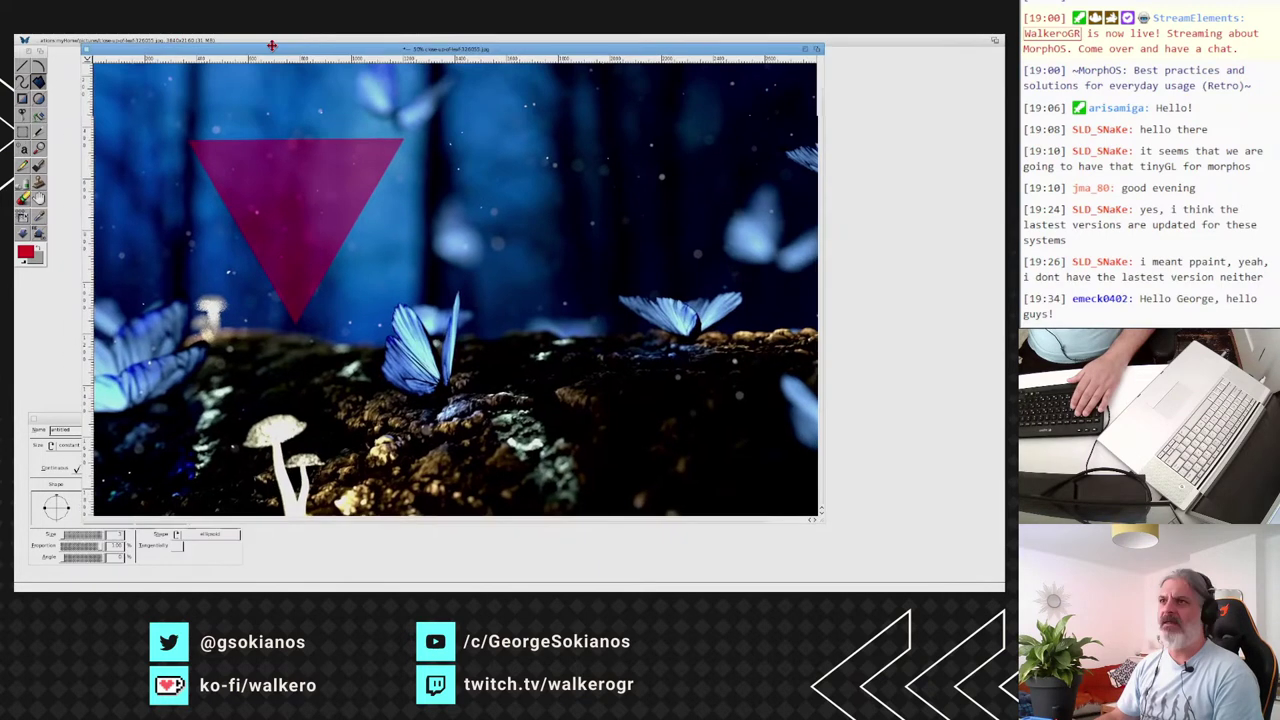
{"action": "left_click", "coordinate": [136, 42]}
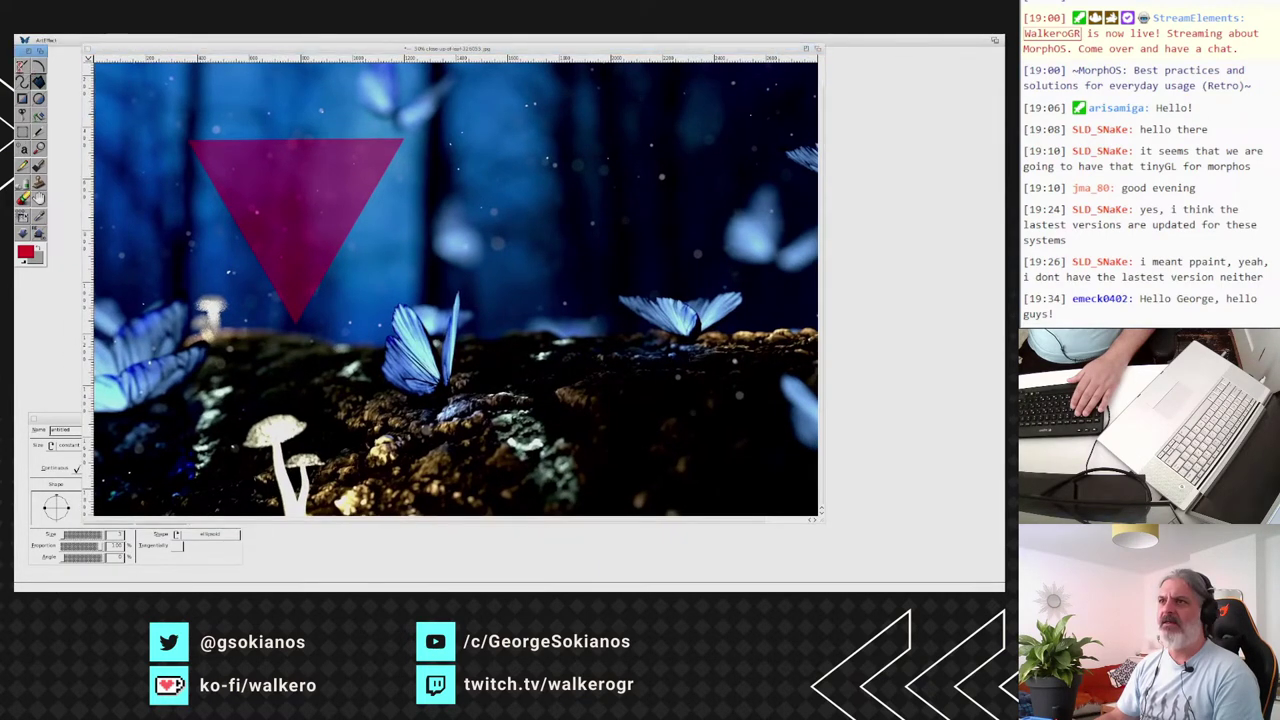
{"action": "left_click_drag", "start_coordinate": [136, 42], "coordinate": [140, 64]}
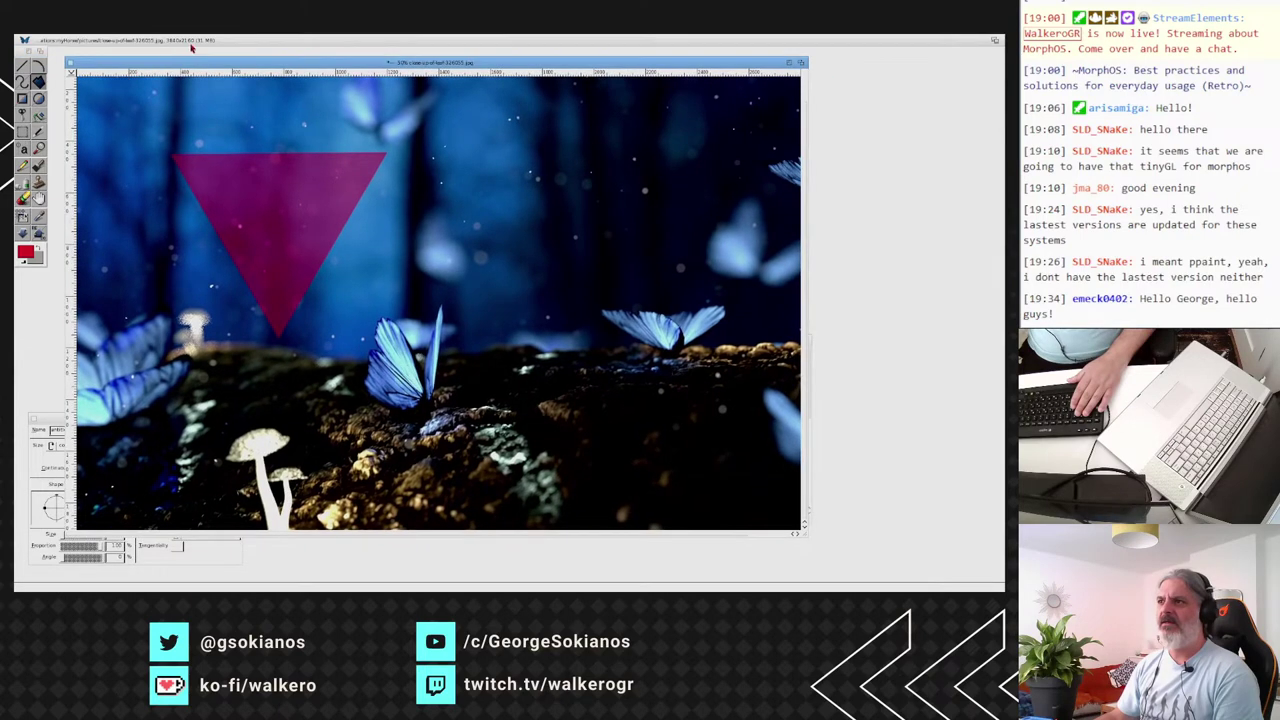
{"action": "key", "text": "super+n"}
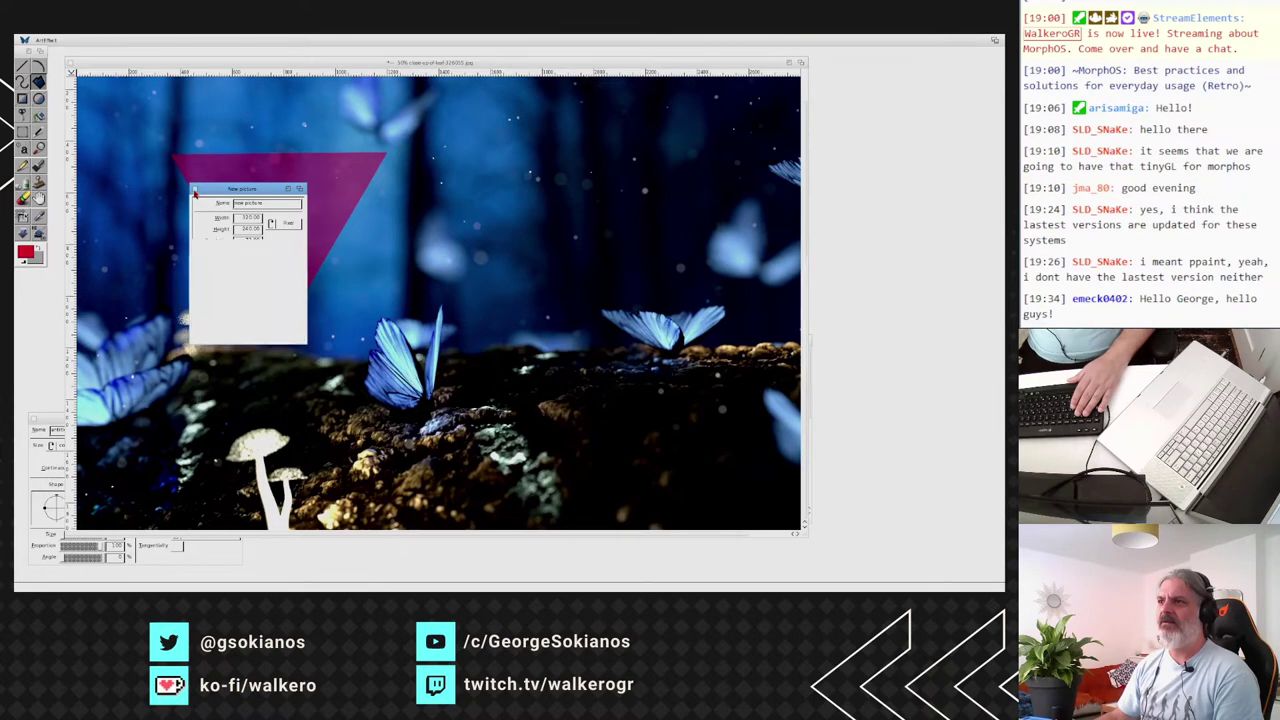
{"action": "left_click", "coordinate": [280, 337]}
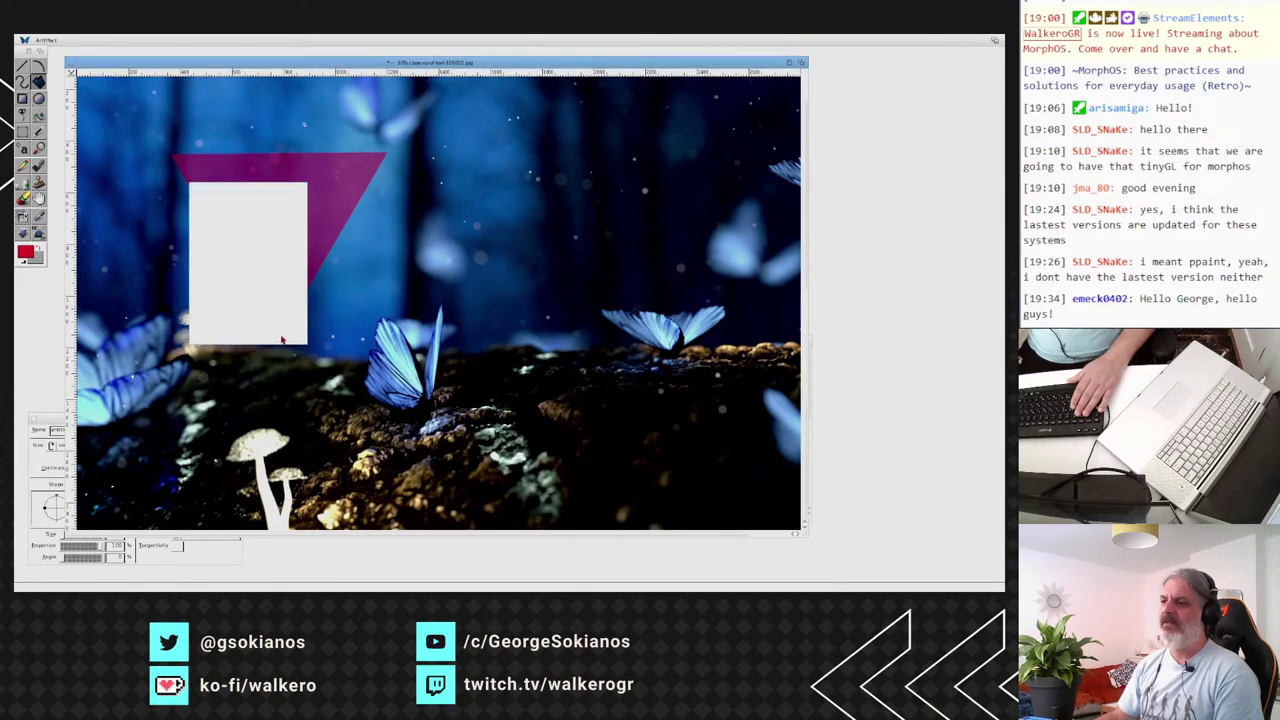
{"action": "left_click", "coordinate": [282, 337]}
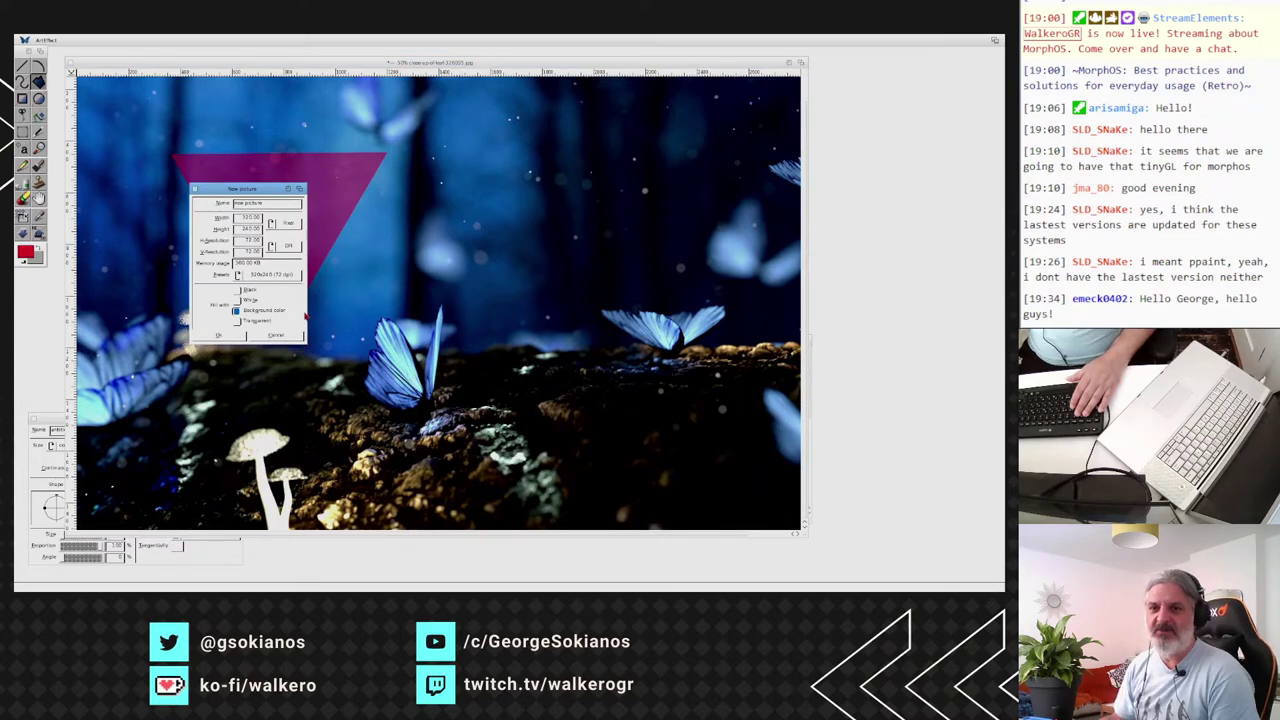
{"action": "left_click", "coordinate": [277, 335]}
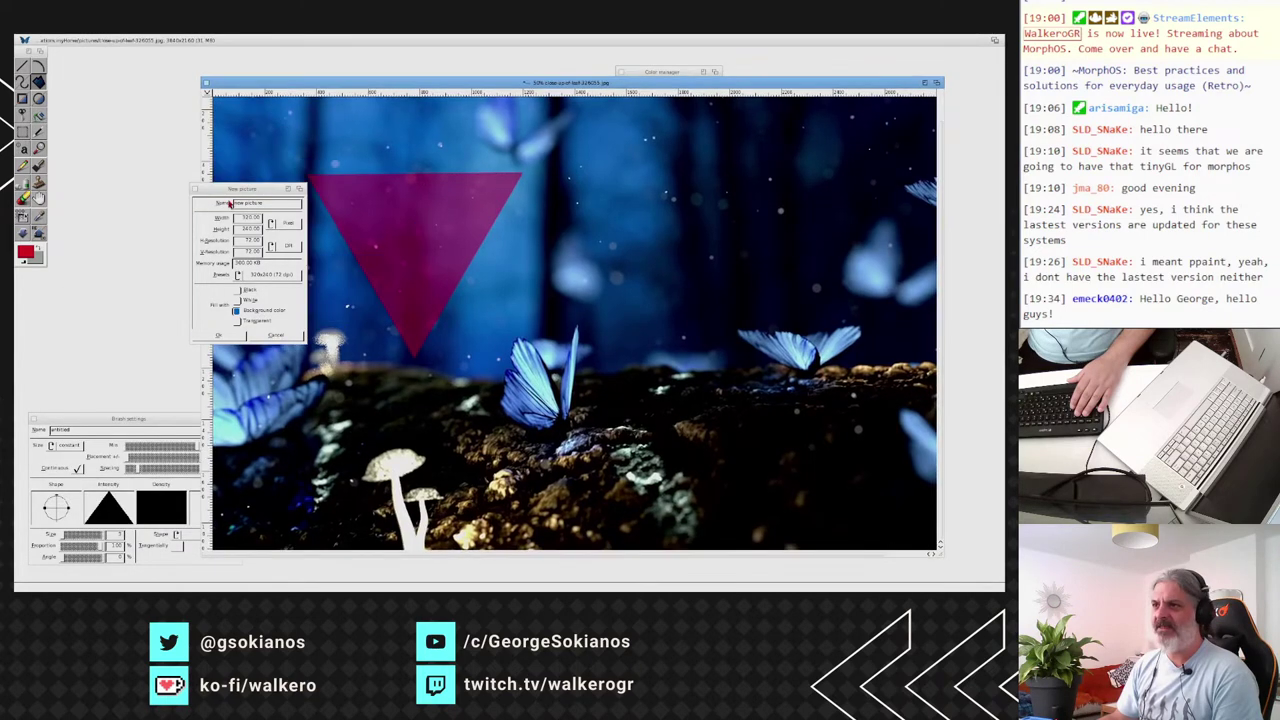
{"action": "left_click_drag", "start_coordinate": [194, 189], "coordinate": [102, 159]}
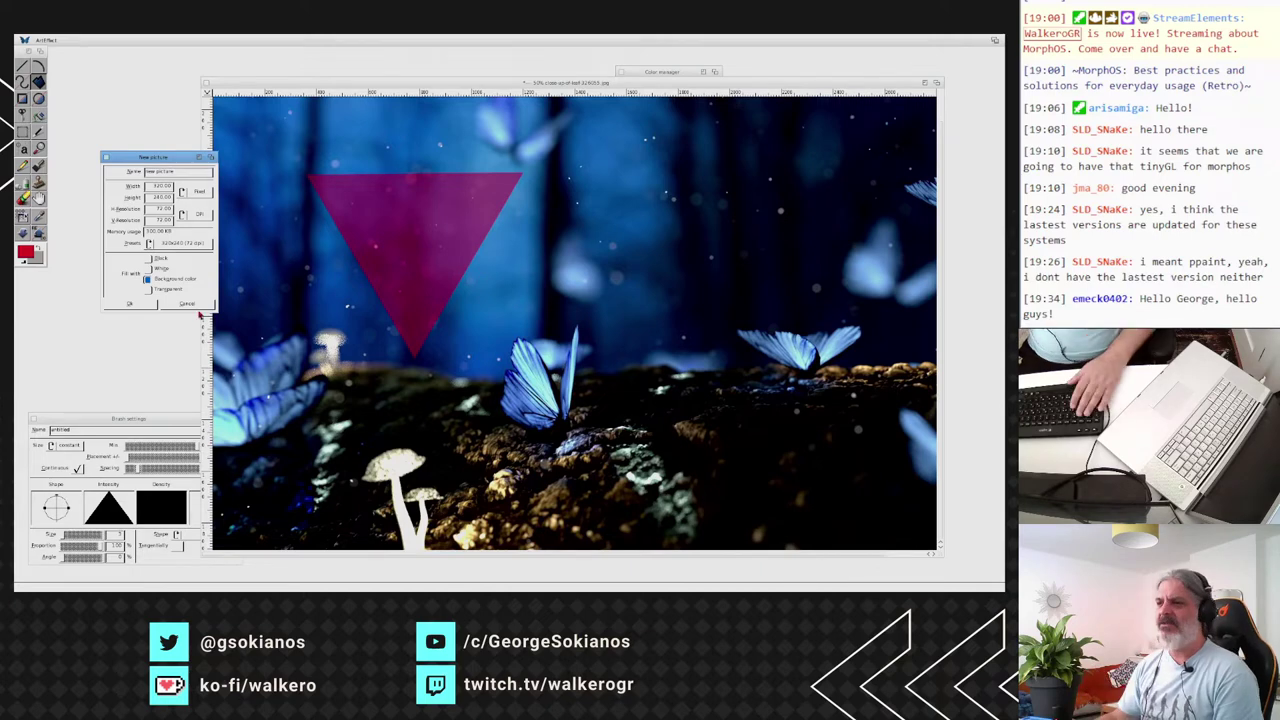
{"action": "left_click", "coordinate": [196, 313]}
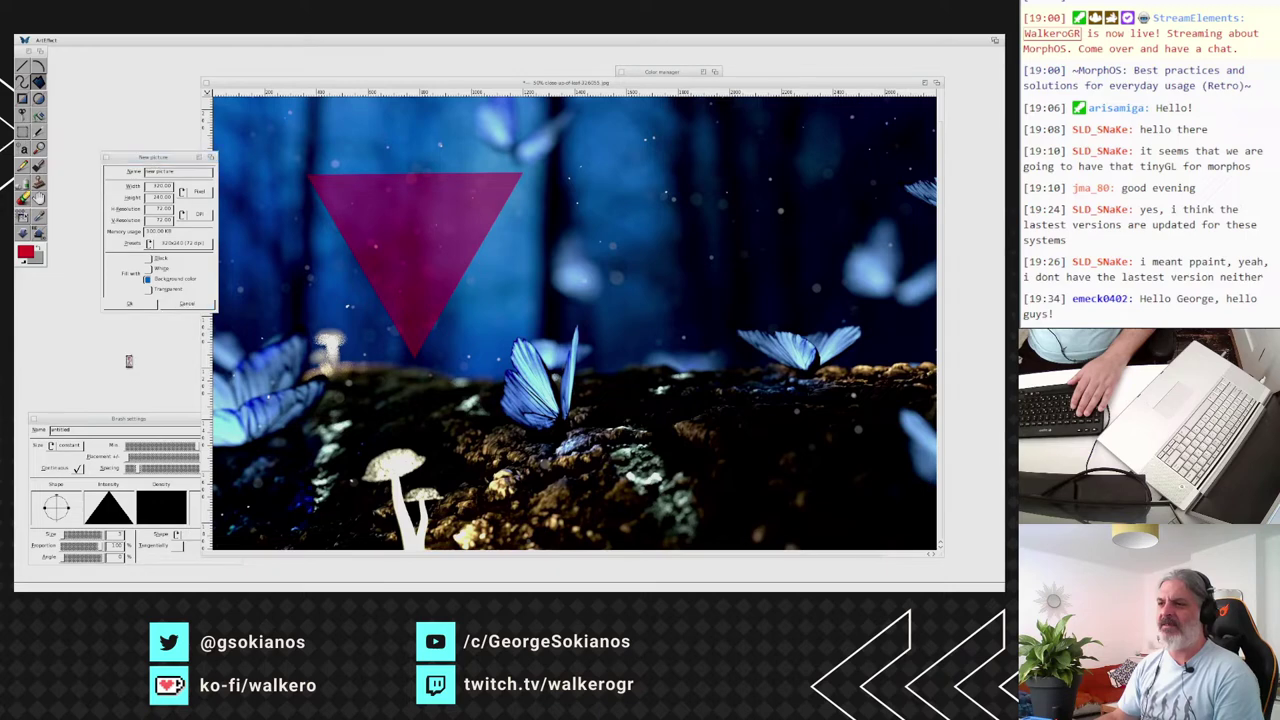
{"action": "left_click", "coordinate": [180, 307]}
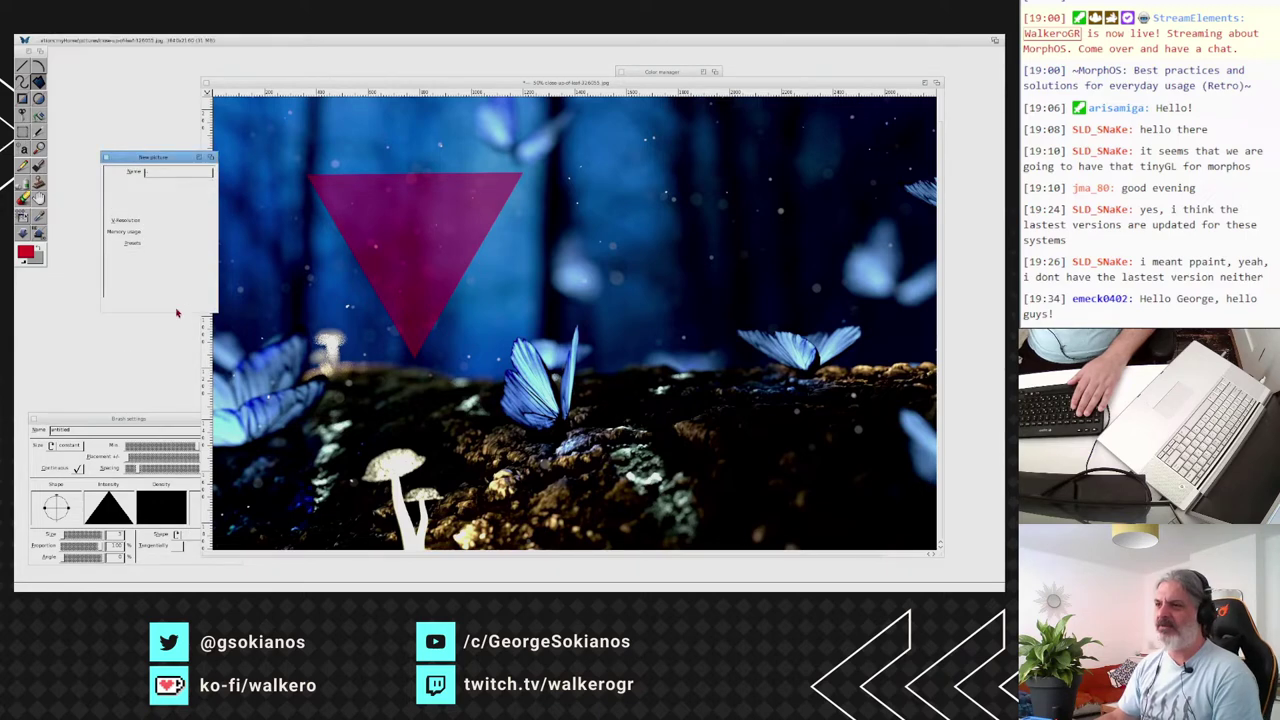
{"action": "left_click", "coordinate": [184, 307]}
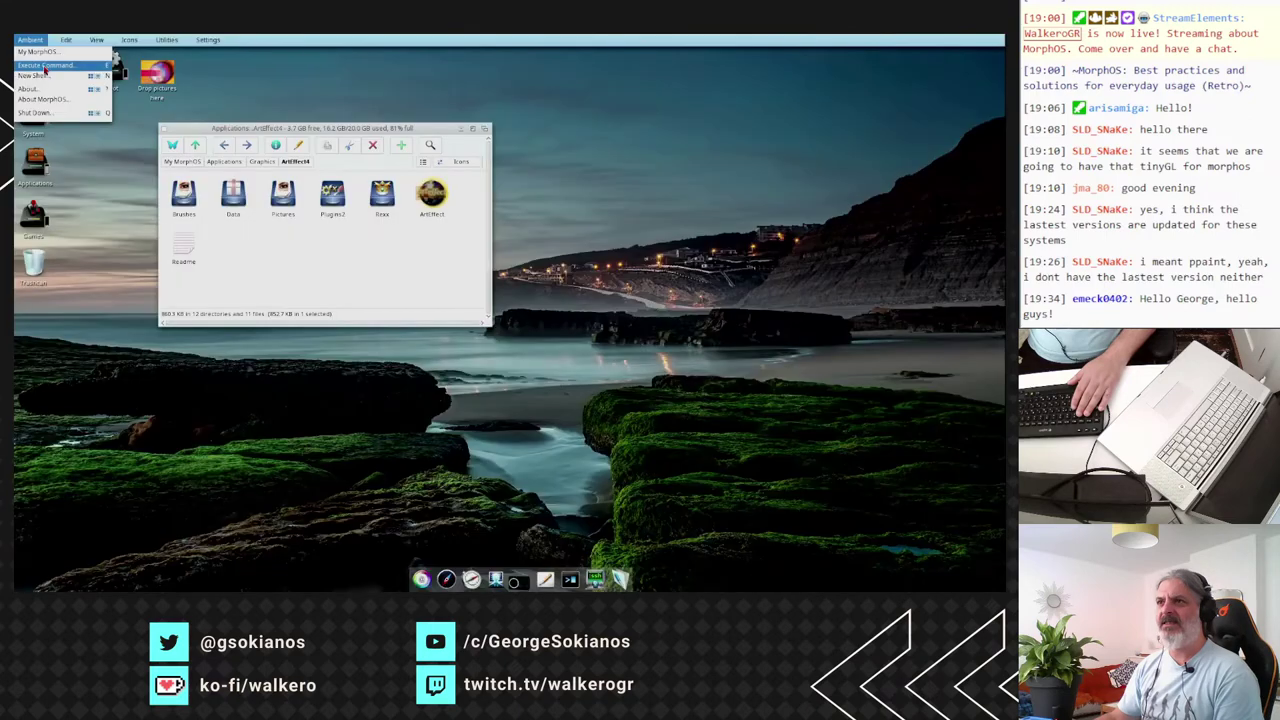
Switch to the Ambient desktop and reboot the computer.
{"action": "left_click", "coordinate": [35, 112]}
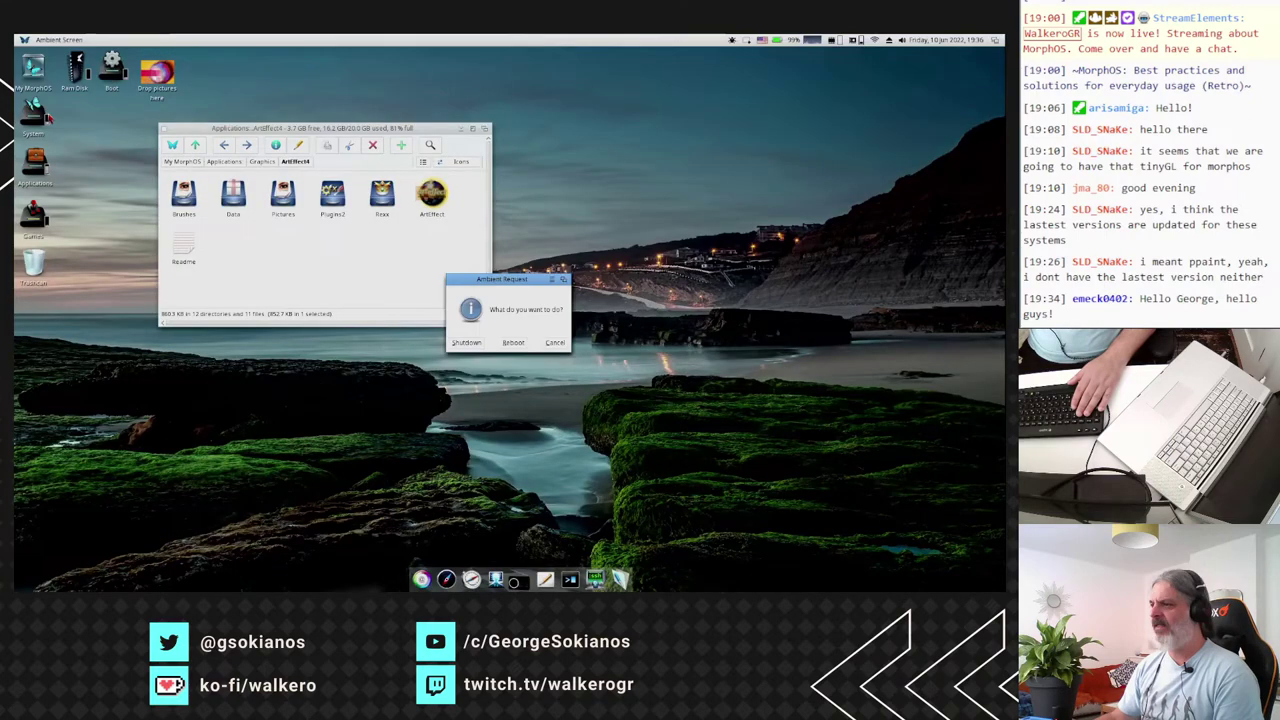
{"action": "left_click", "coordinate": [512, 343]}
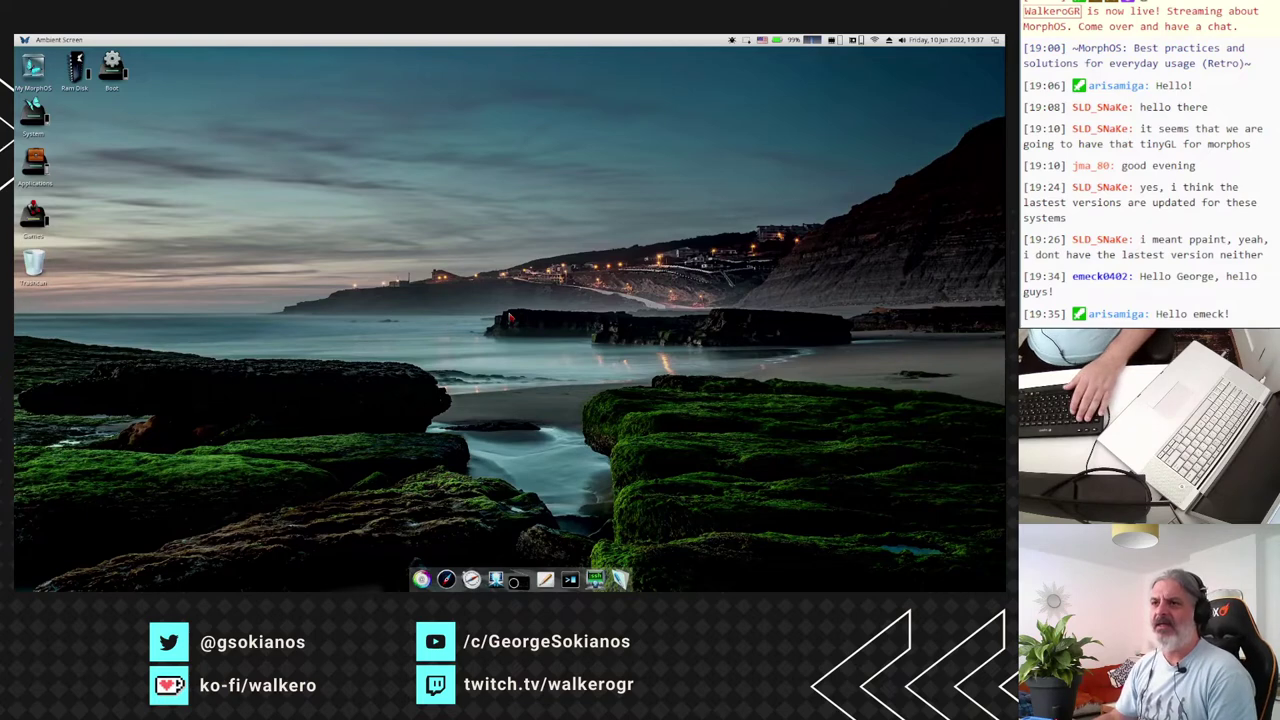
Start ImageFX from the ImageFX4 drawer in Applications:Graphics, enlarging the drawer window to show all programs.
{"action": "double_click", "coordinate": [35, 163]}
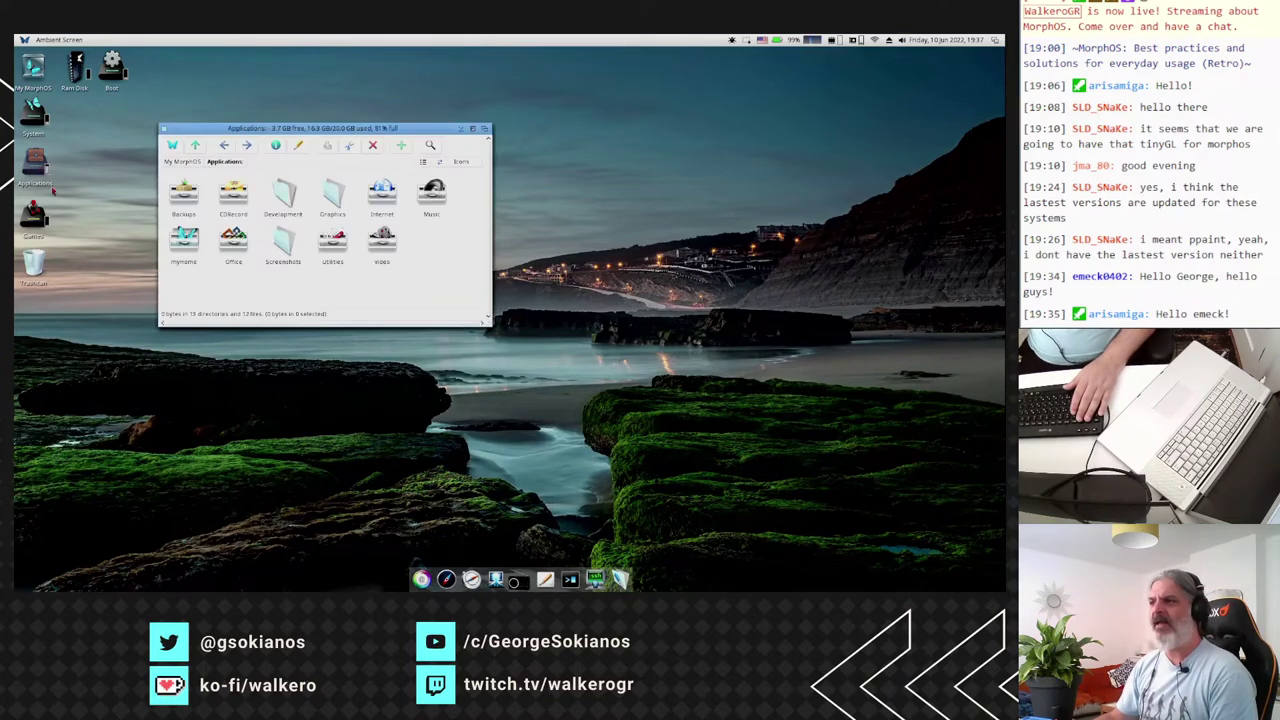
{"action": "double_click", "coordinate": [335, 212]}
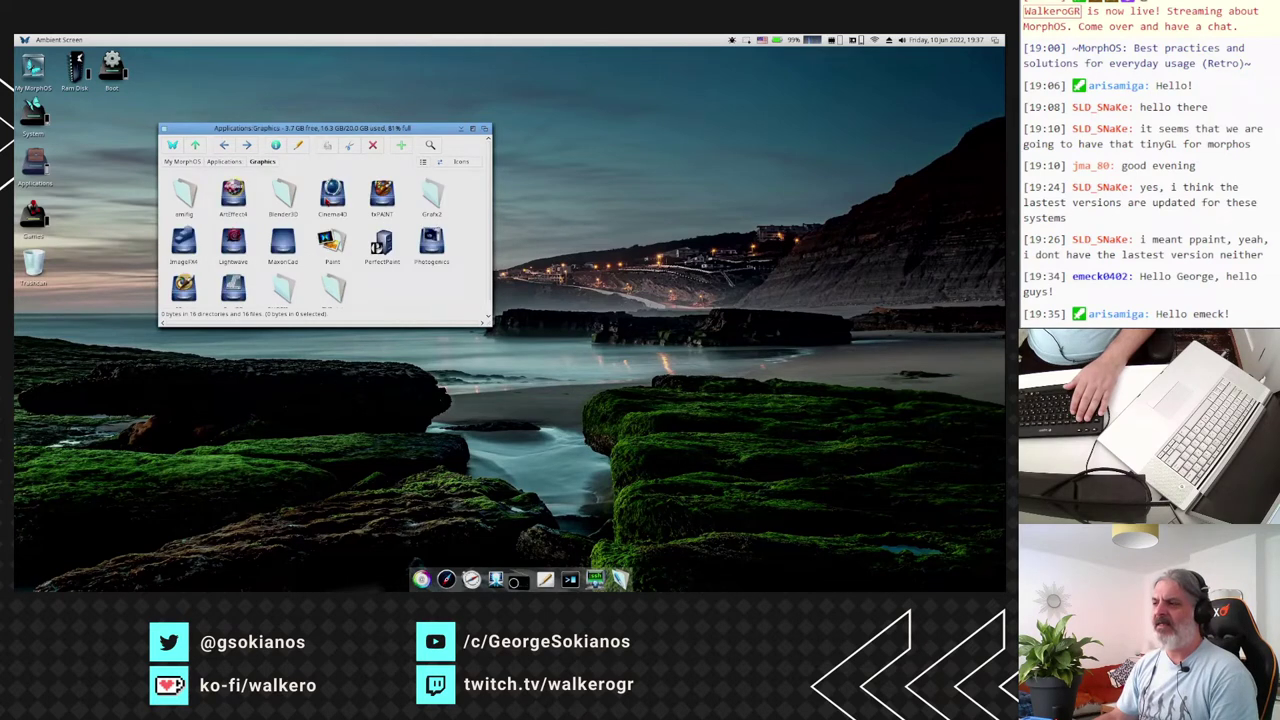
{"action": "left_click_drag", "start_coordinate": [489, 320], "coordinate": [510, 346]}
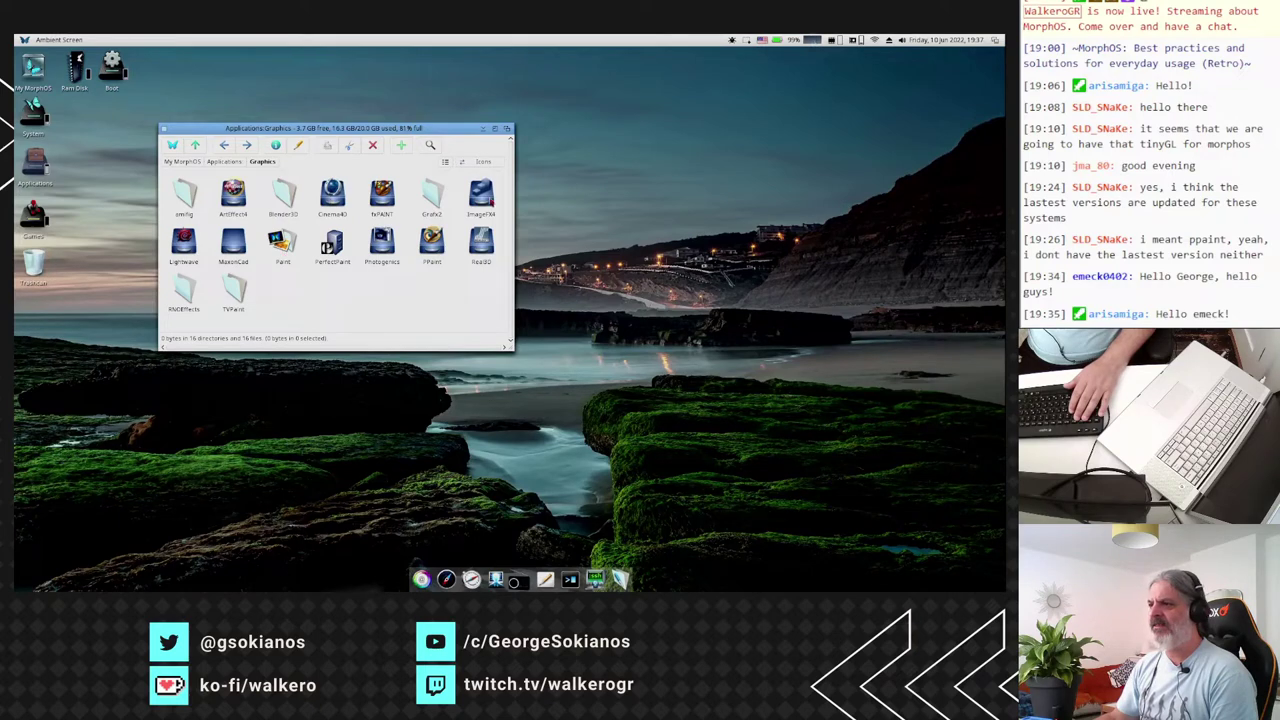
{"action": "double_click", "coordinate": [481, 195]}
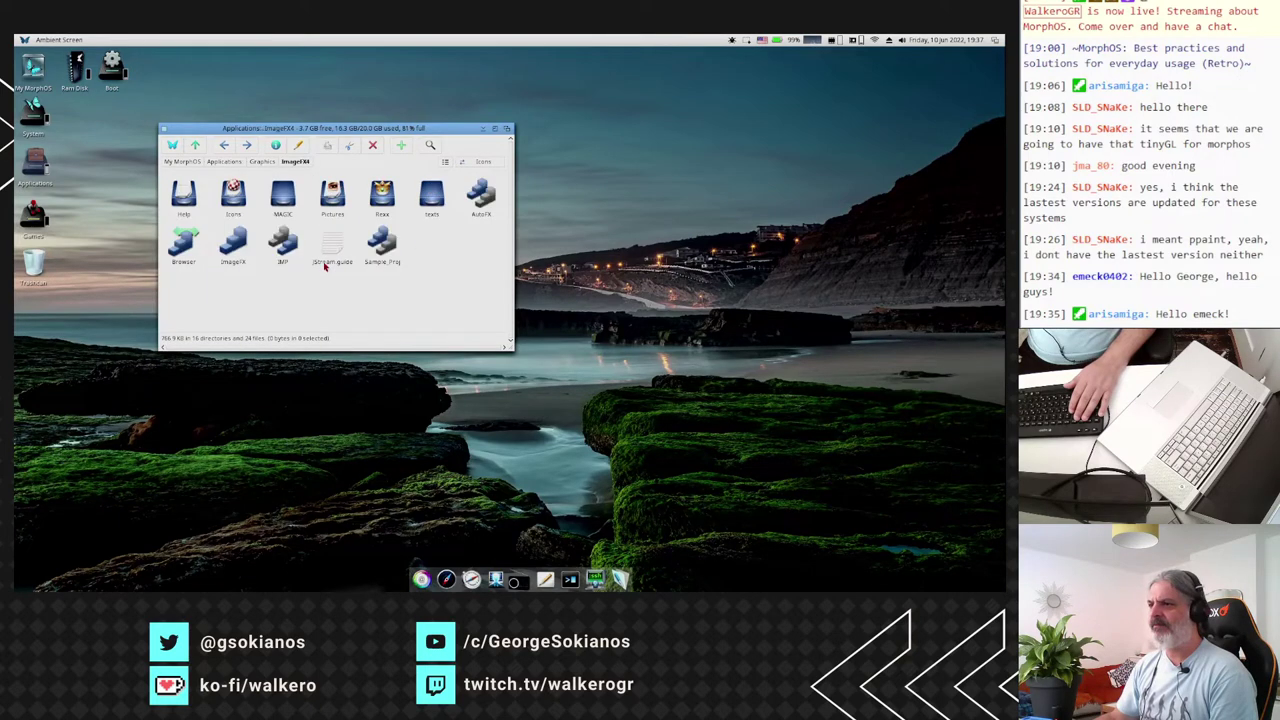
{"action": "double_click", "coordinate": [247, 251]}
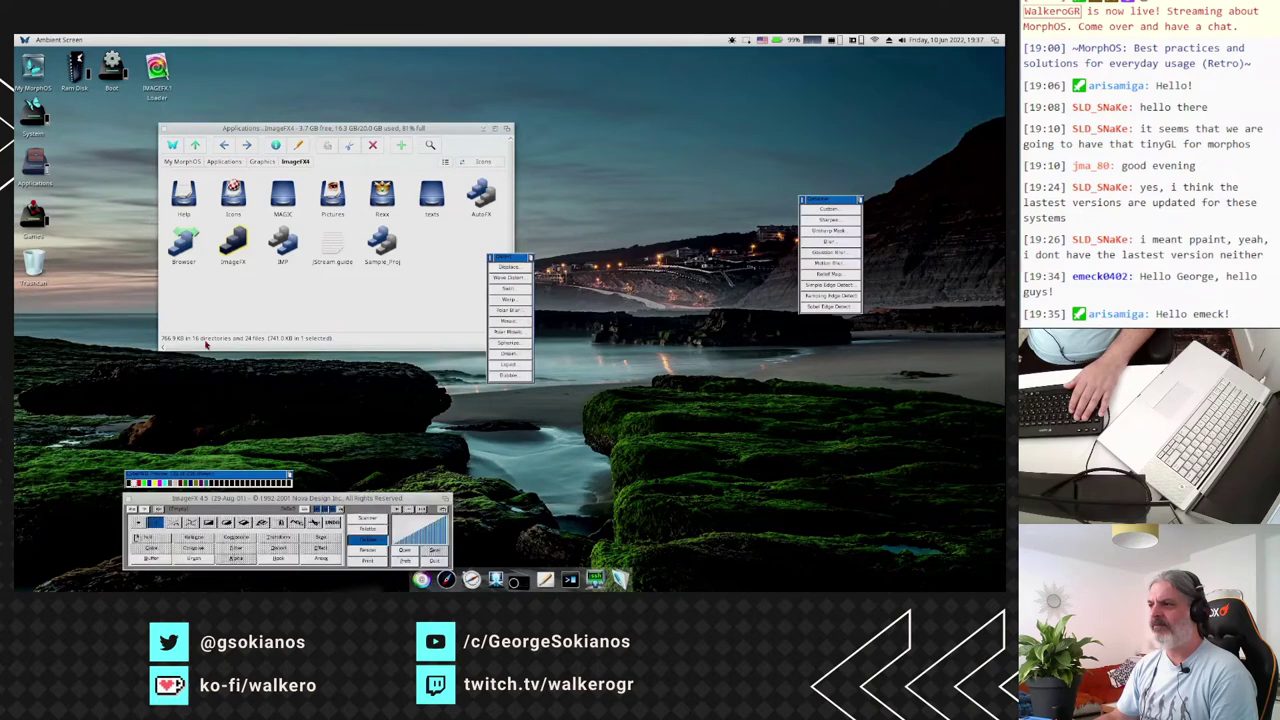
Move the distortion effects palette off the drawer window and load Screen06.png from Applications:Screenshots without its alpha channel.
{"action": "left_click_drag", "start_coordinate": [508, 265], "coordinate": [534, 403]}
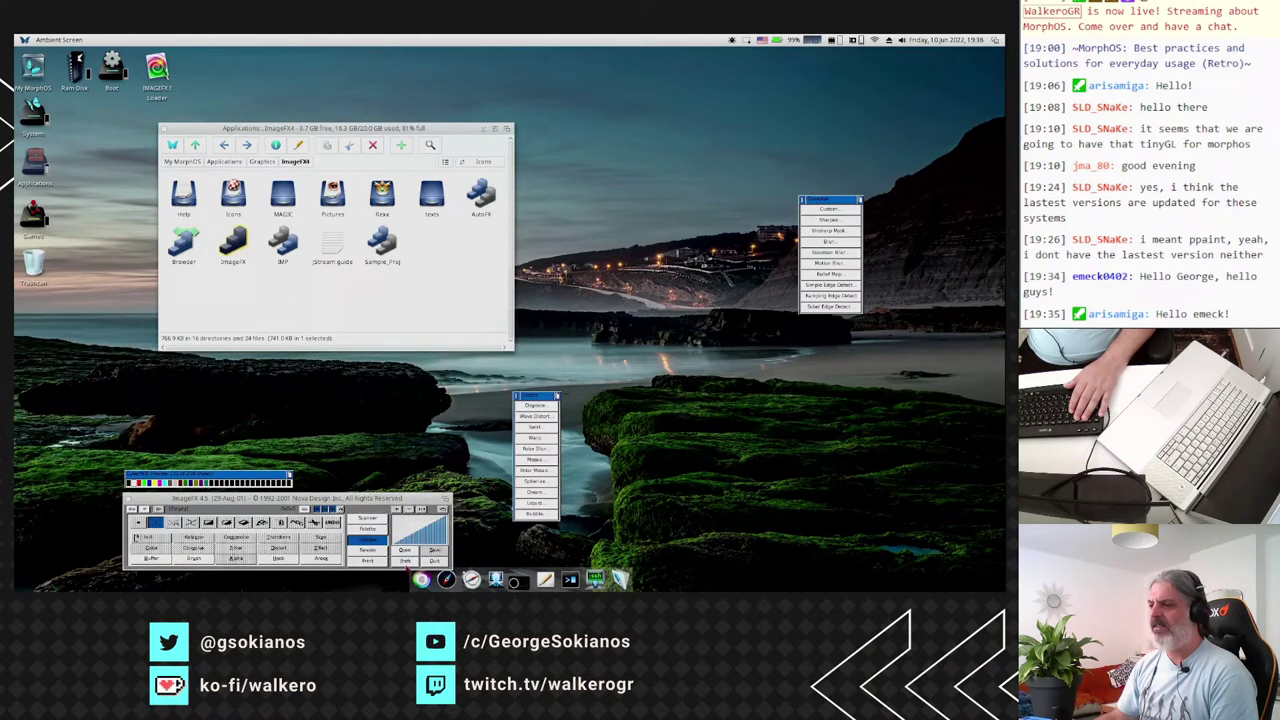
{"action": "left_click", "coordinate": [405, 561]}
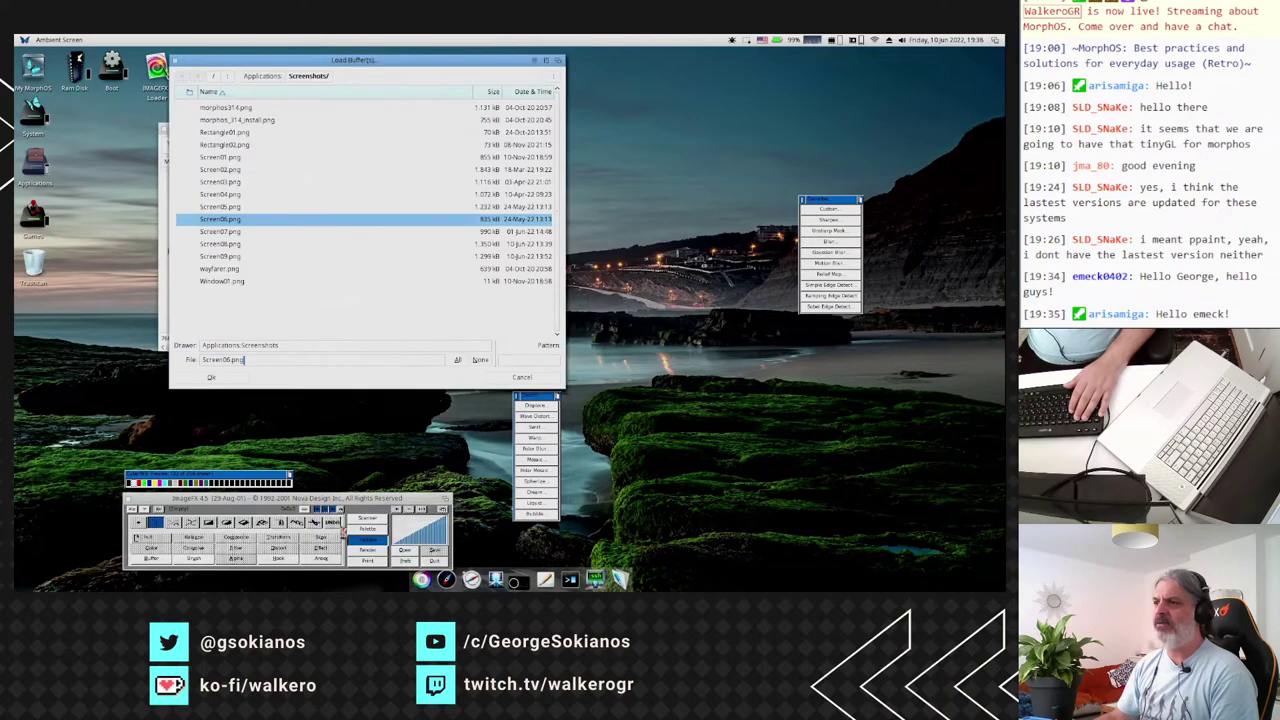
{"action": "double_click", "coordinate": [228, 222]}
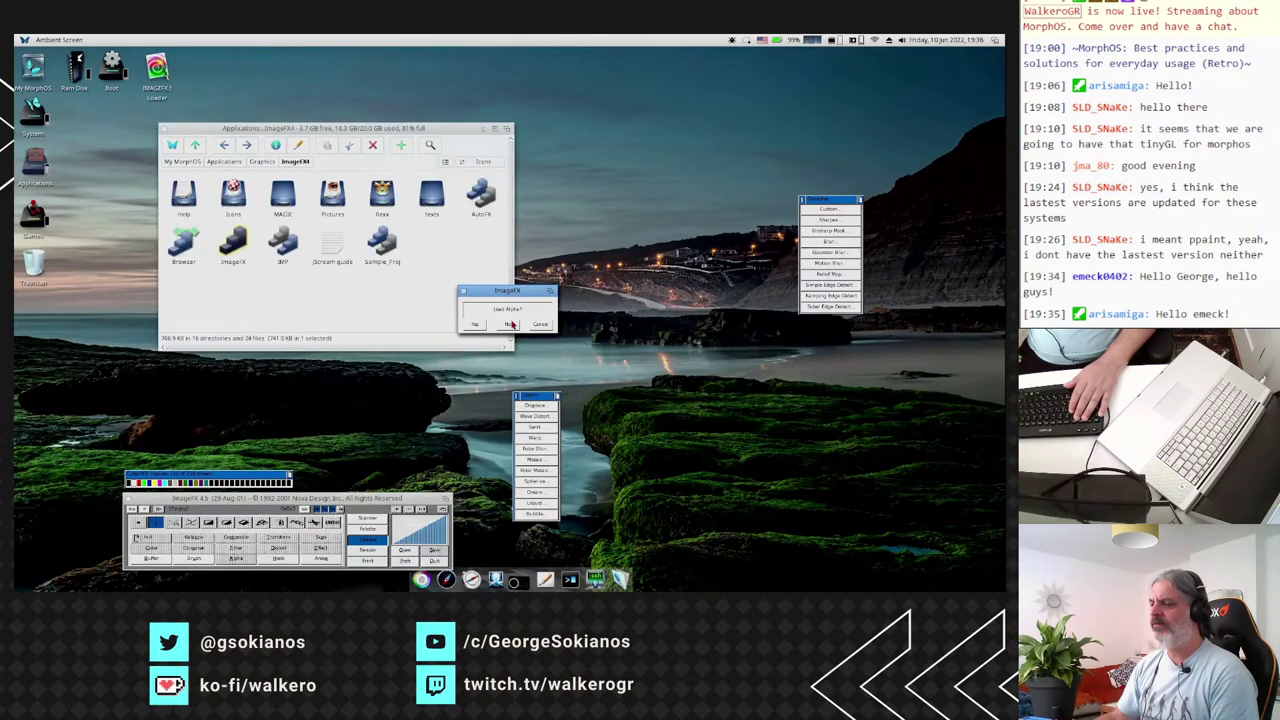
{"action": "left_click", "coordinate": [511, 325]}
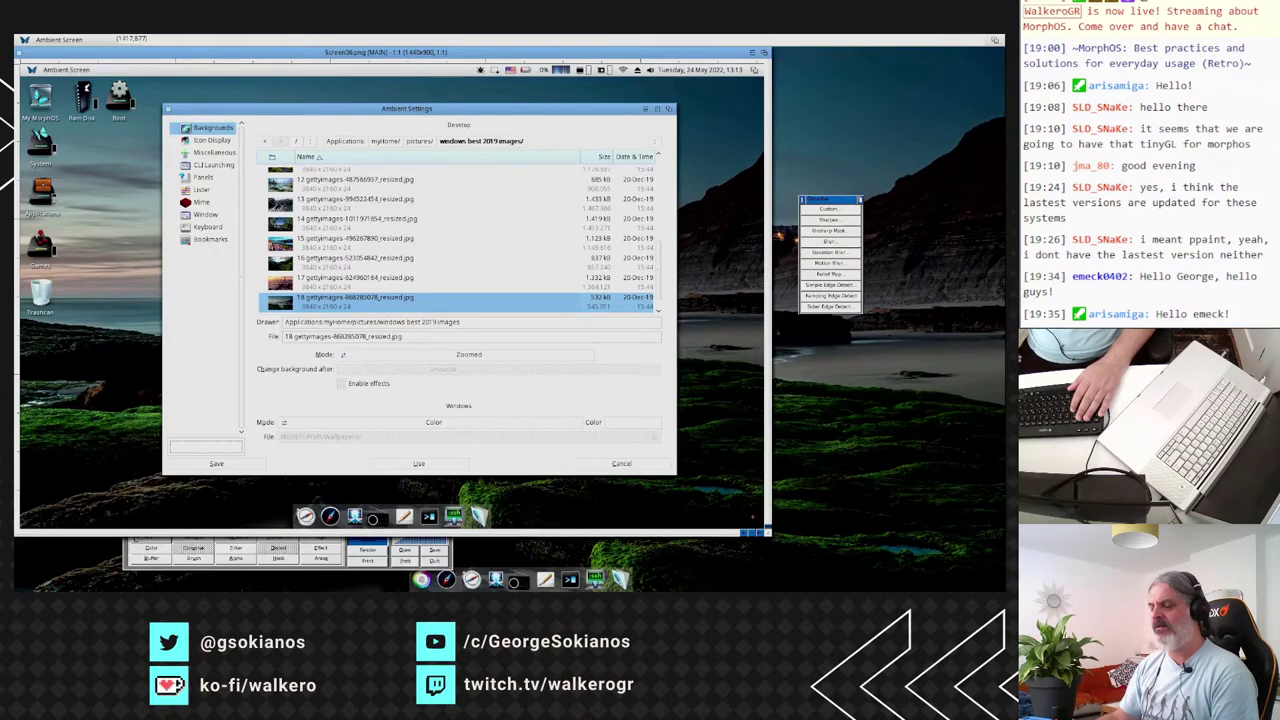
Zoom the loaded screenshot out and back in, and place the distortion effects palette below the sharpen and blur palette.
{"action": "key", "text": "minus"}
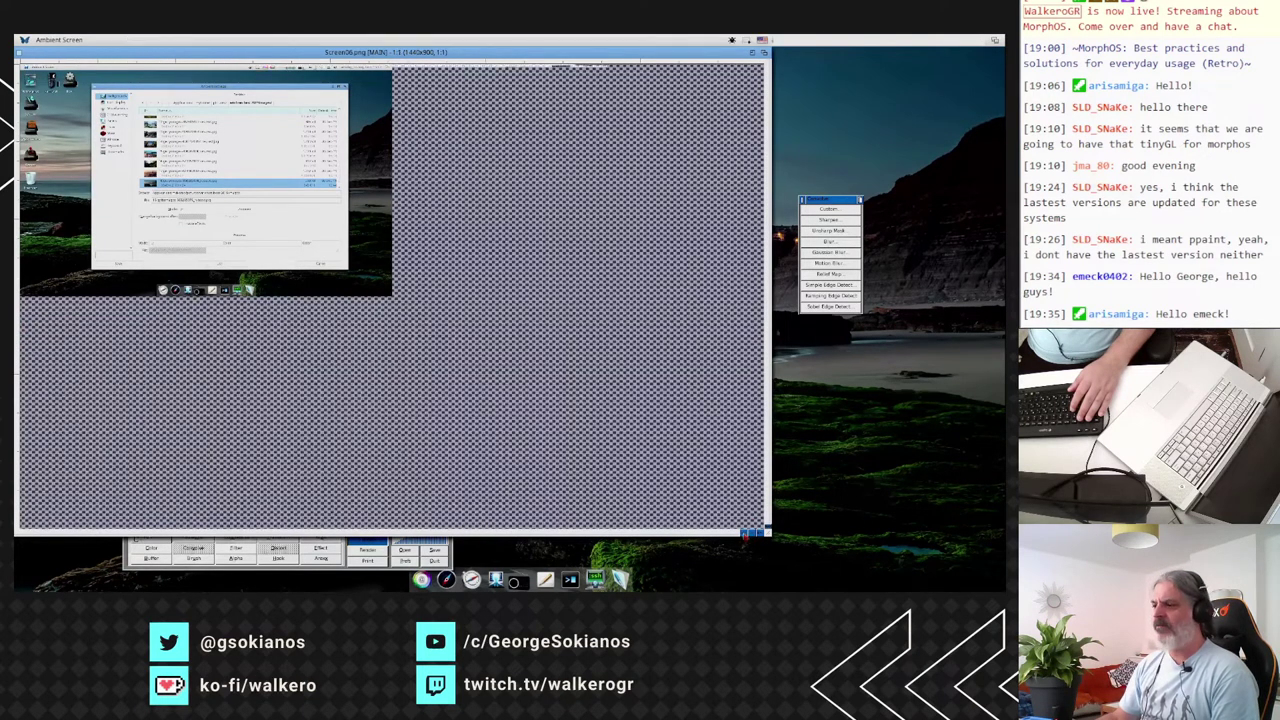
{"action": "key", "text": "plus"}
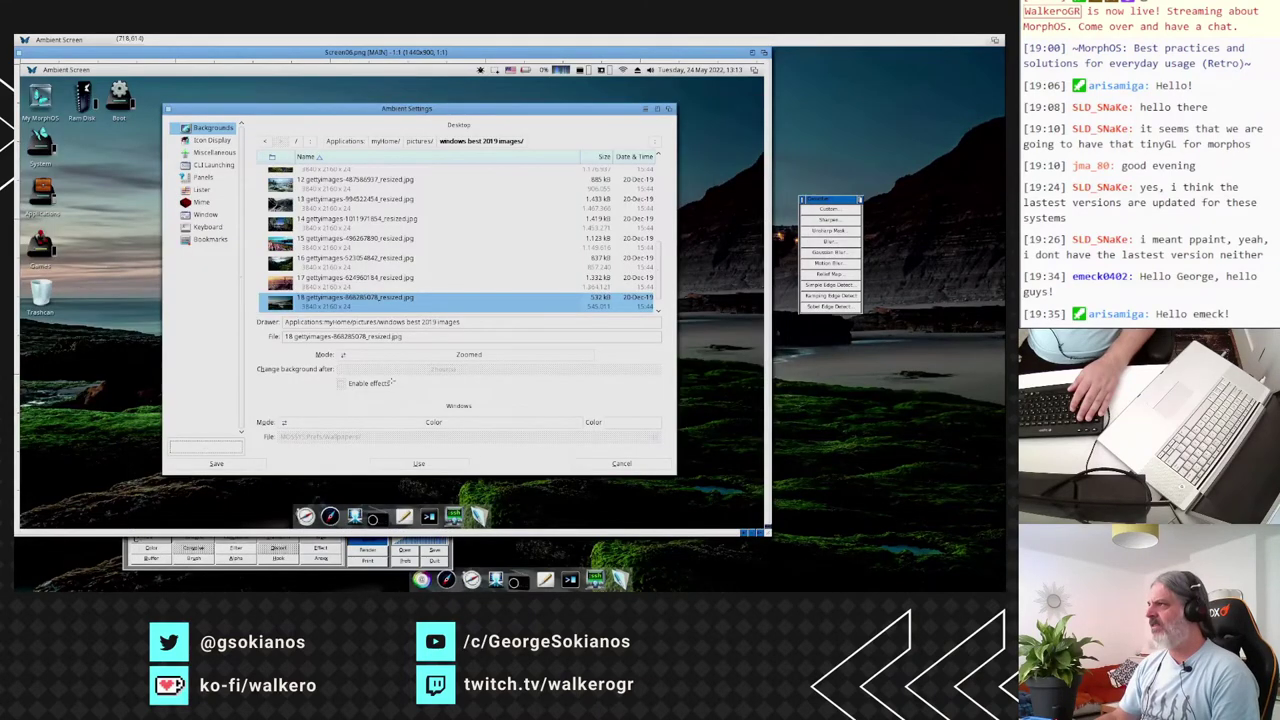
{"action": "key", "text": "u"}
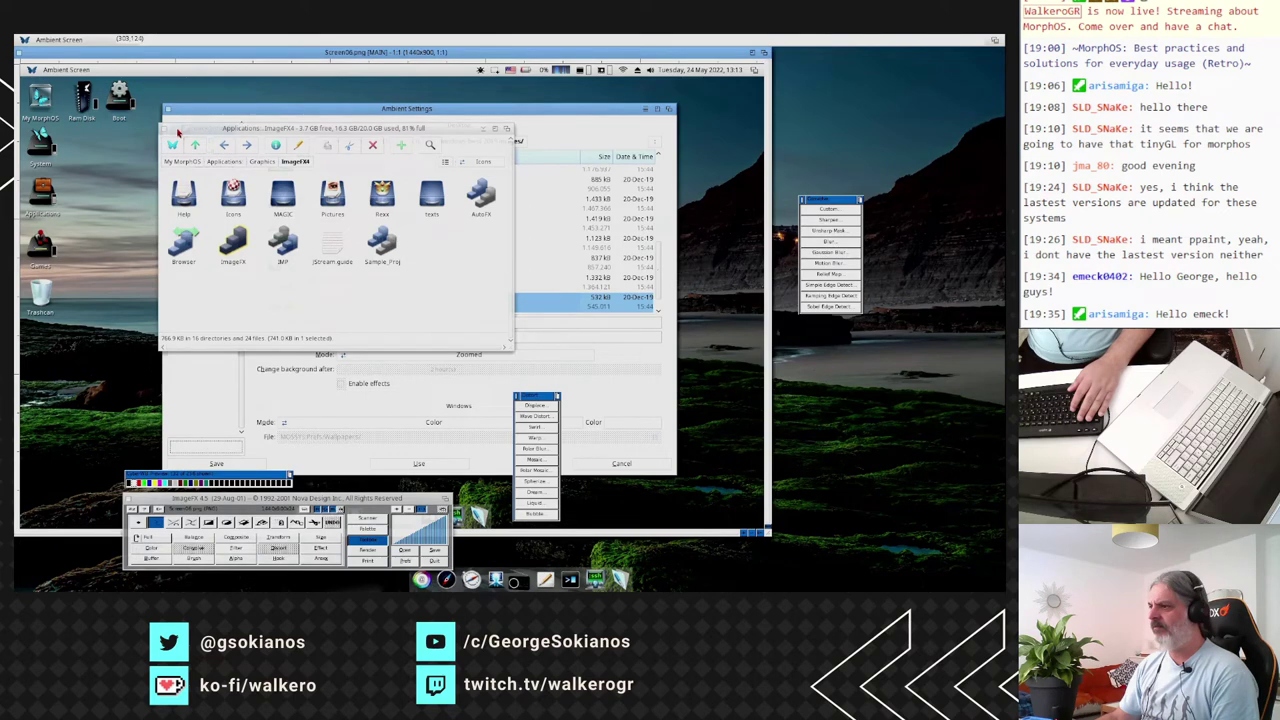
{"action": "key", "text": "u"}
{"action": "left_click_drag", "start_coordinate": [843, 369], "coordinate": [829, 337]}
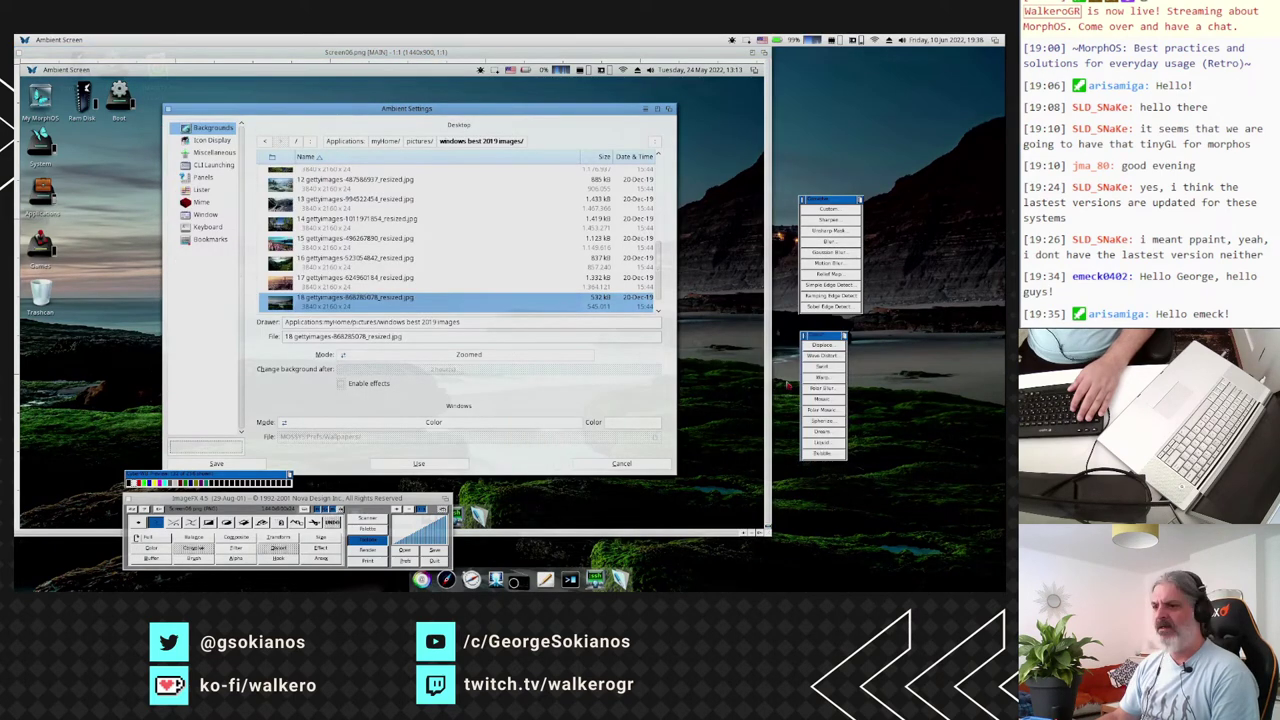
Apply the Blur filter to a rectangular region over the upper part of the screenshot's file list, raising the blur amount.
{"action": "left_click_drag", "start_coordinate": [153, 522], "coordinate": [162, 546]}
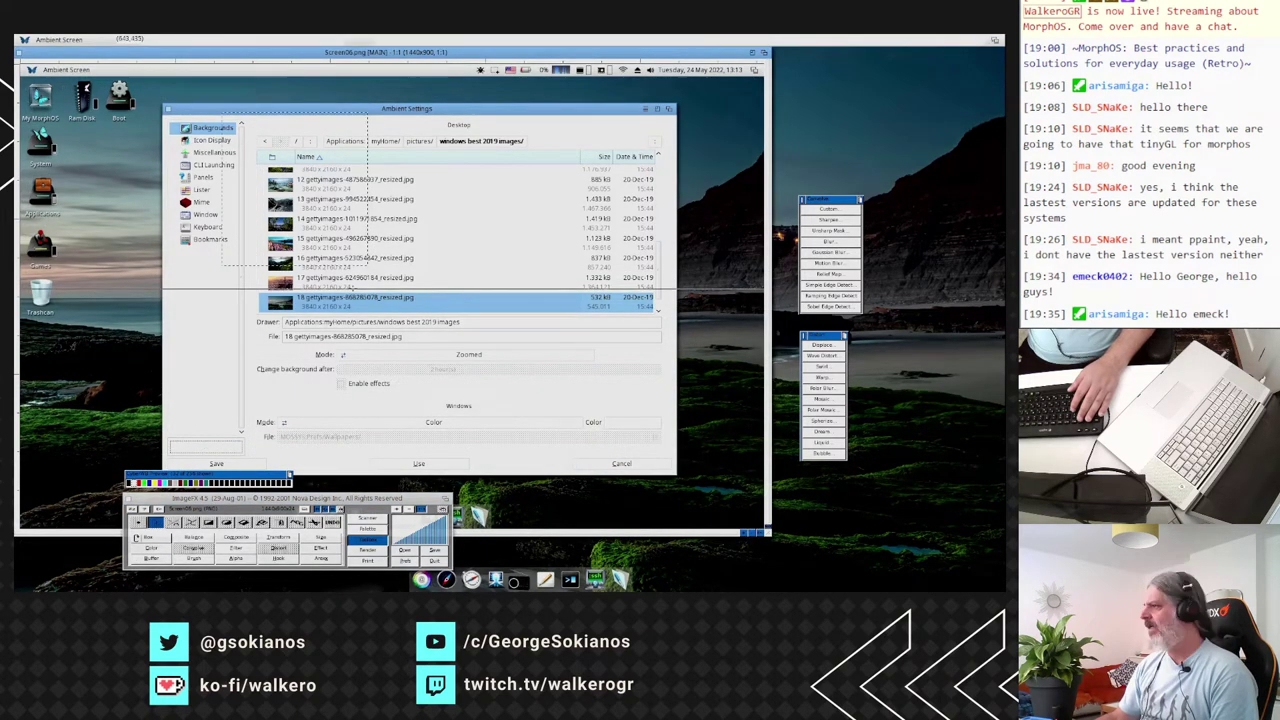
{"action": "left_click", "coordinate": [803, 296]}
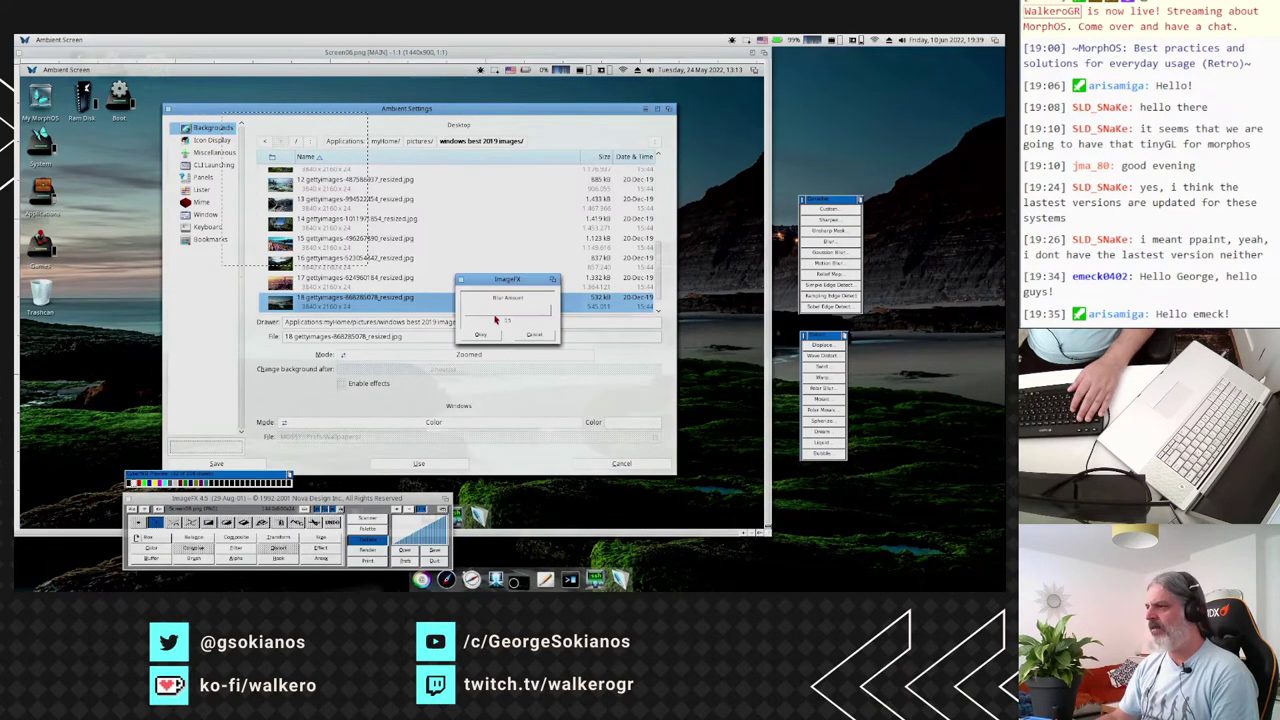
{"action": "left_click_drag", "start_coordinate": [495, 319], "coordinate": [530, 315]}
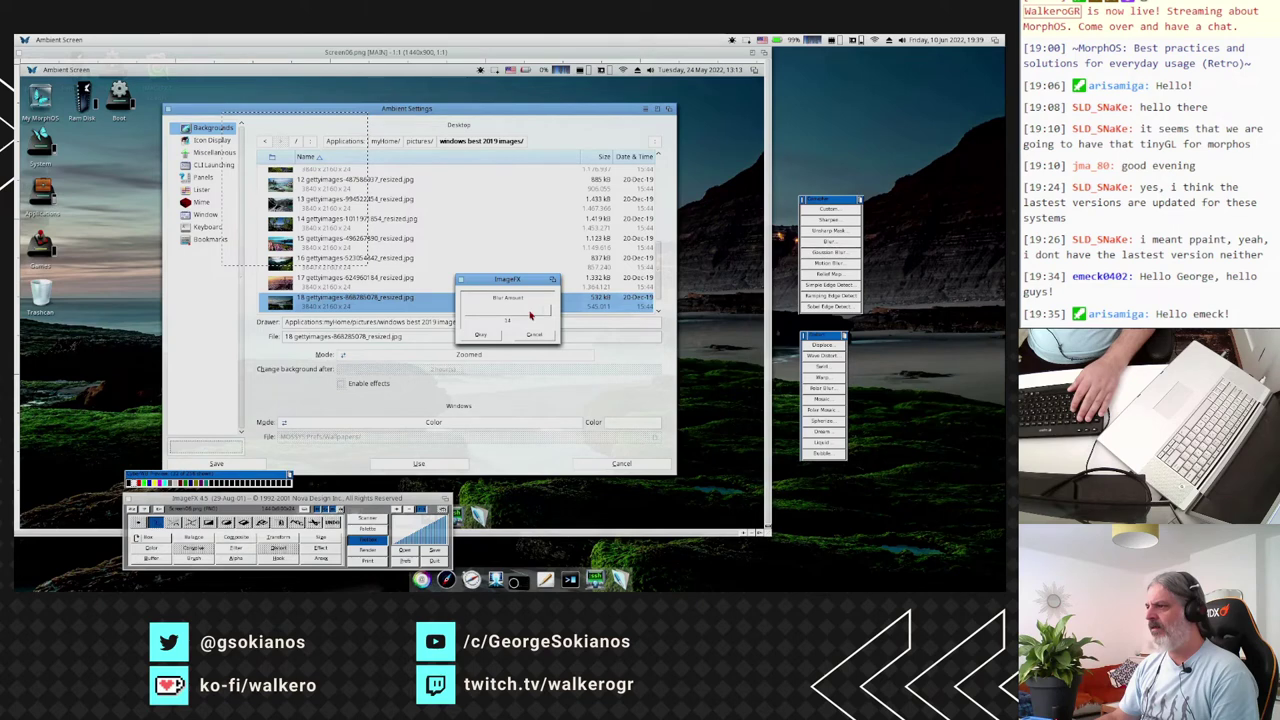
{"action": "left_click", "coordinate": [481, 334]}
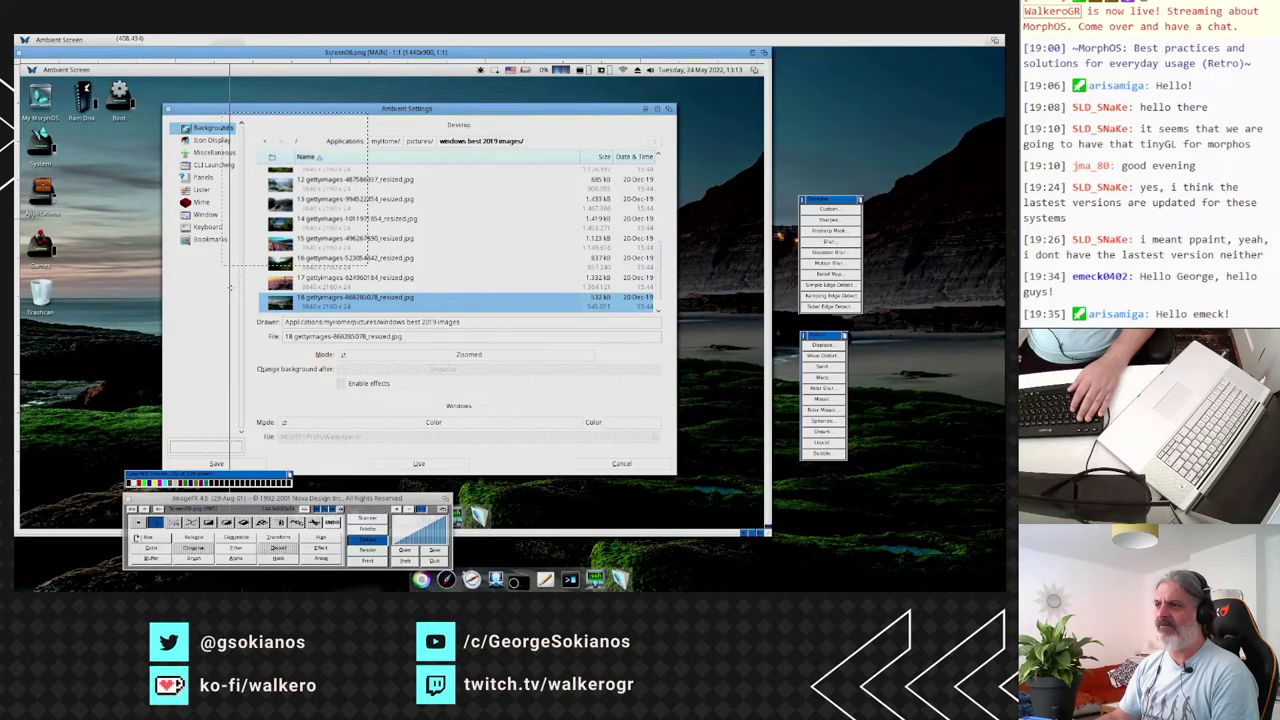
Select a rectangle over the lower file list and apply a previewed Swirl with a smaller outer radius and a larger inner radius.
{"action": "left_click_drag", "start_coordinate": [395, 151], "coordinate": [588, 327]}
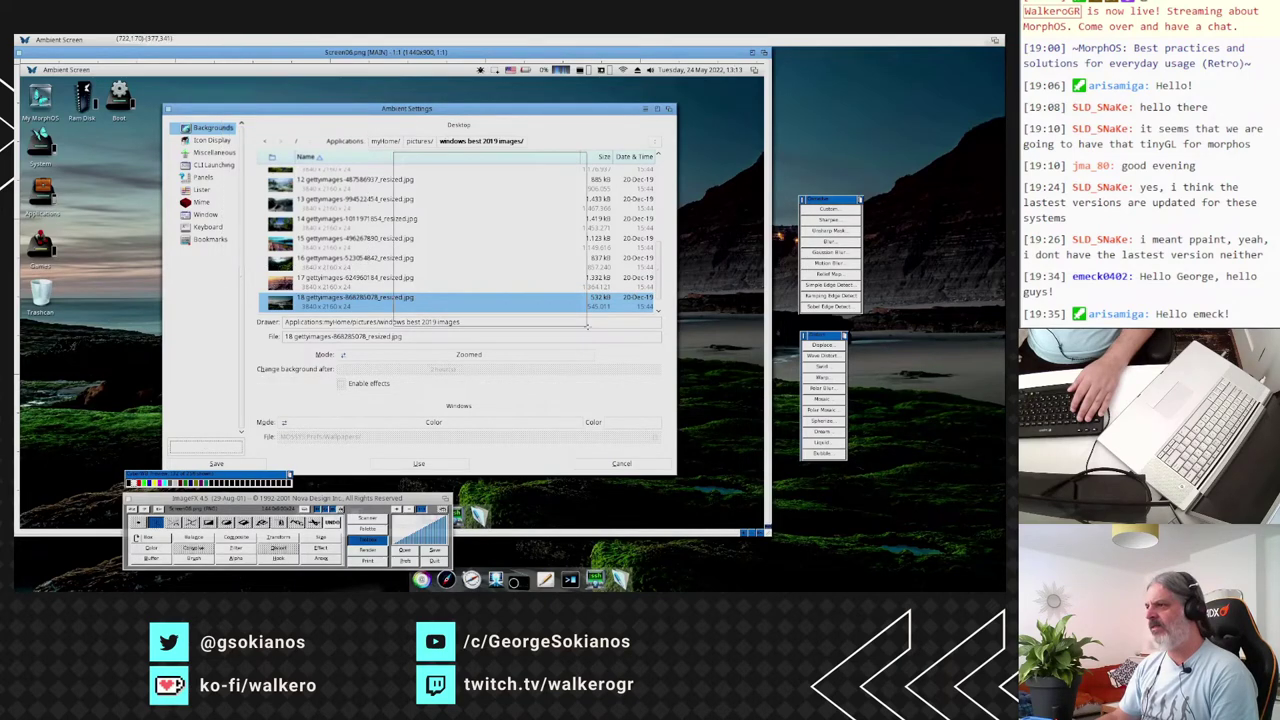
{"action": "left_click_drag", "start_coordinate": [280, 292], "coordinate": [448, 404]}
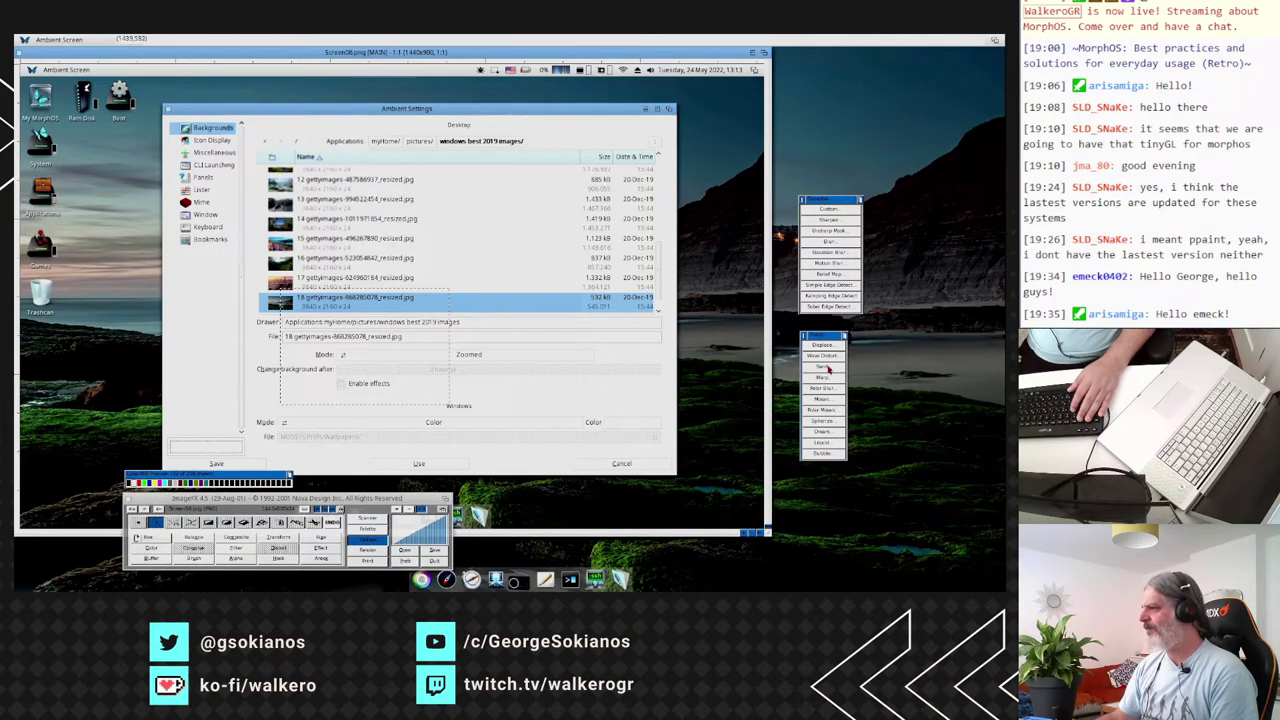
{"action": "left_click", "coordinate": [828, 368]}
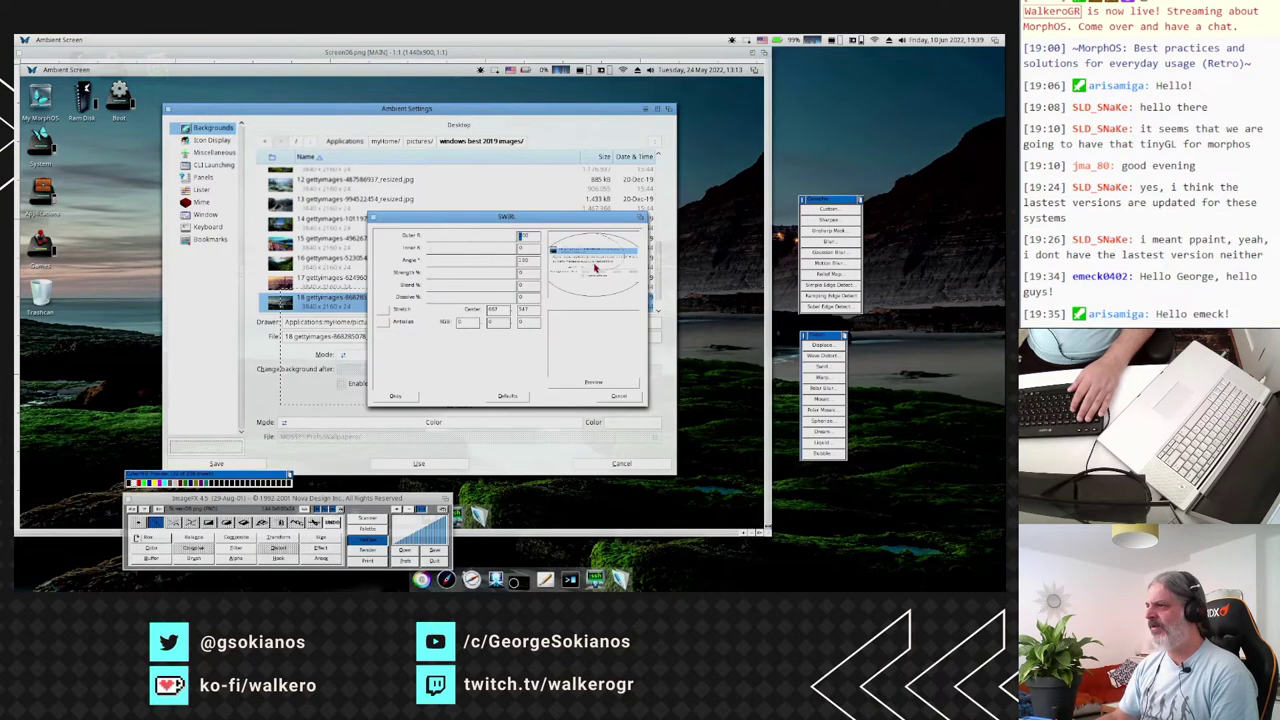
{"action": "left_click", "coordinate": [588, 377]}
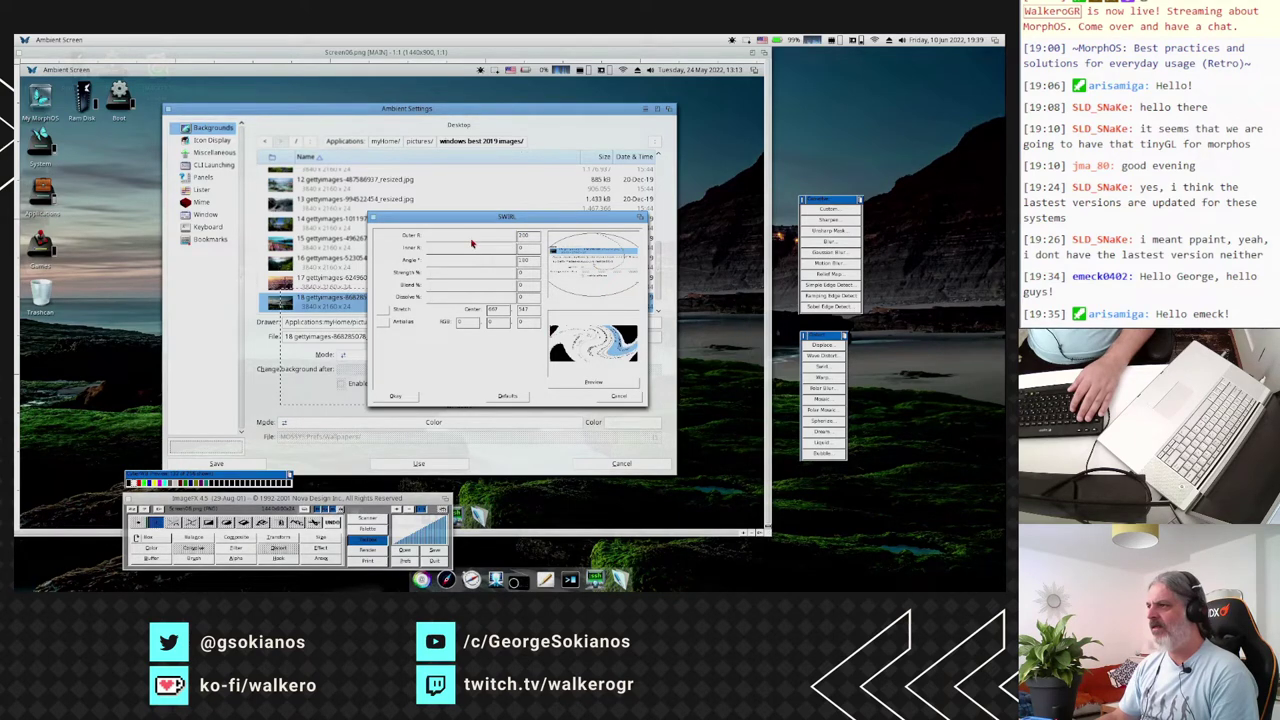
{"action": "left_click_drag", "start_coordinate": [472, 243], "coordinate": [452, 242]}
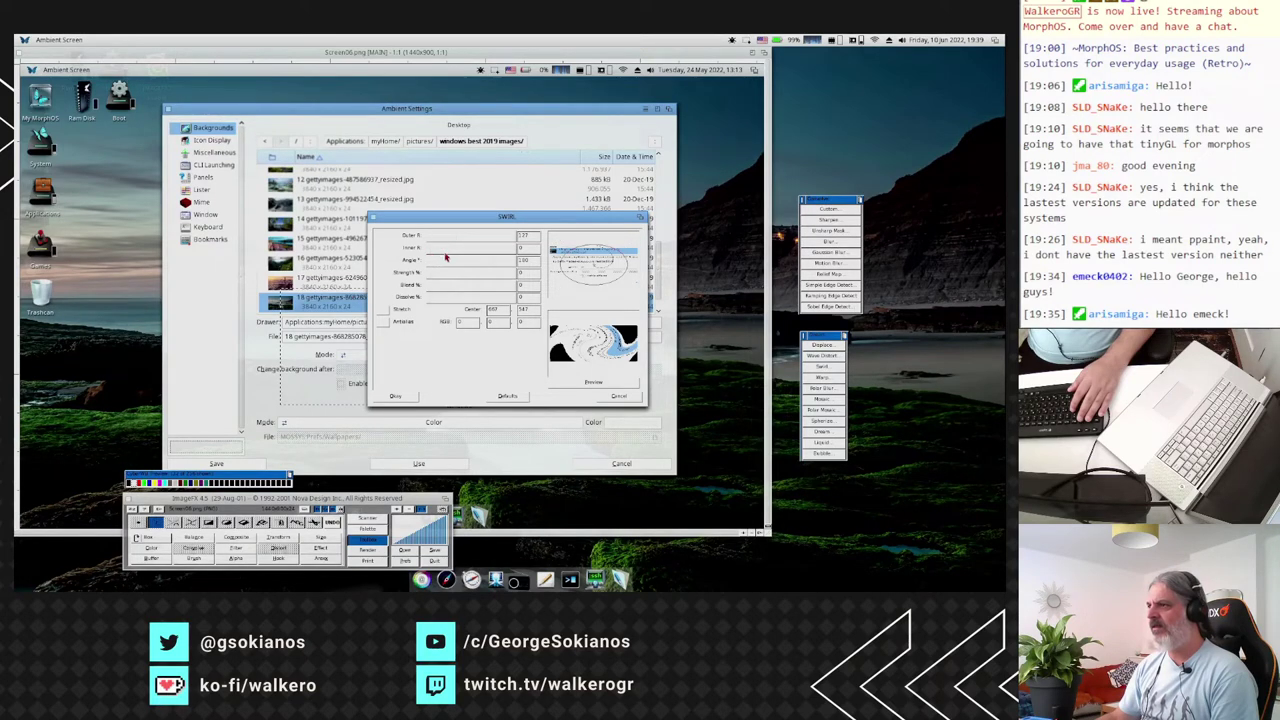
{"action": "left_click_drag", "start_coordinate": [440, 247], "coordinate": [452, 247]}
{"action": "left_click", "coordinate": [566, 390]}
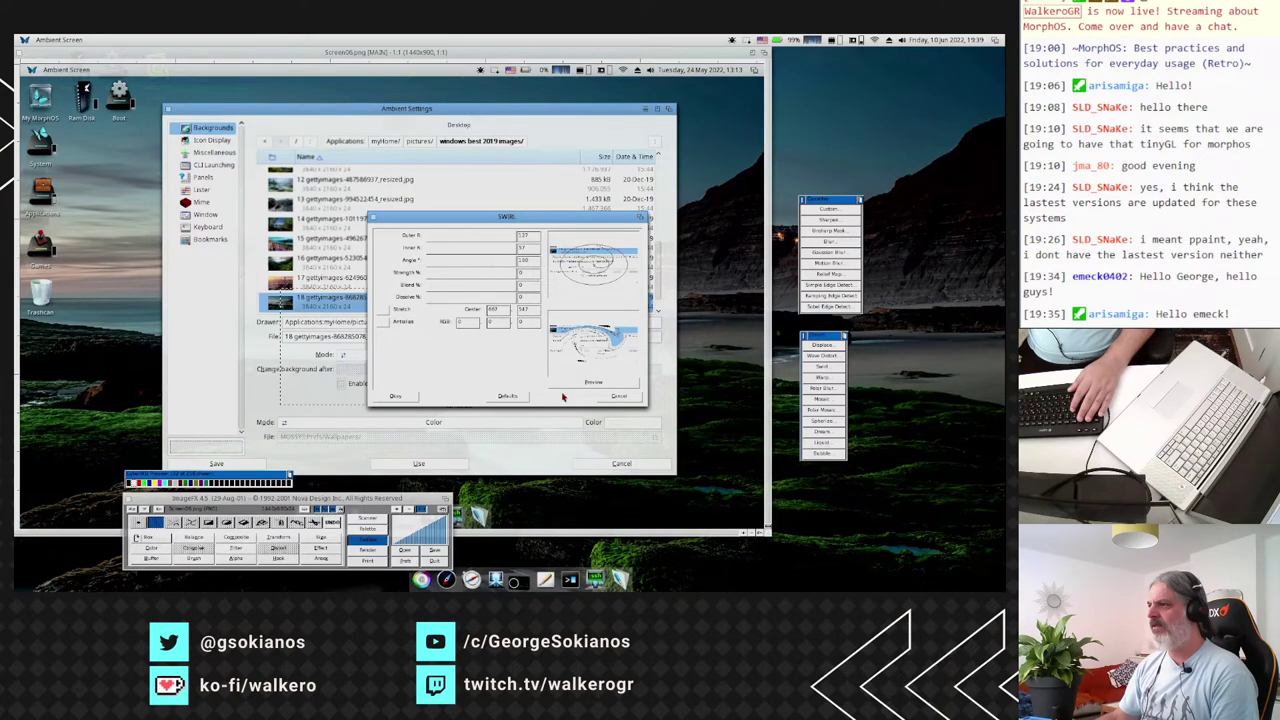
{"action": "left_click", "coordinate": [395, 396]}
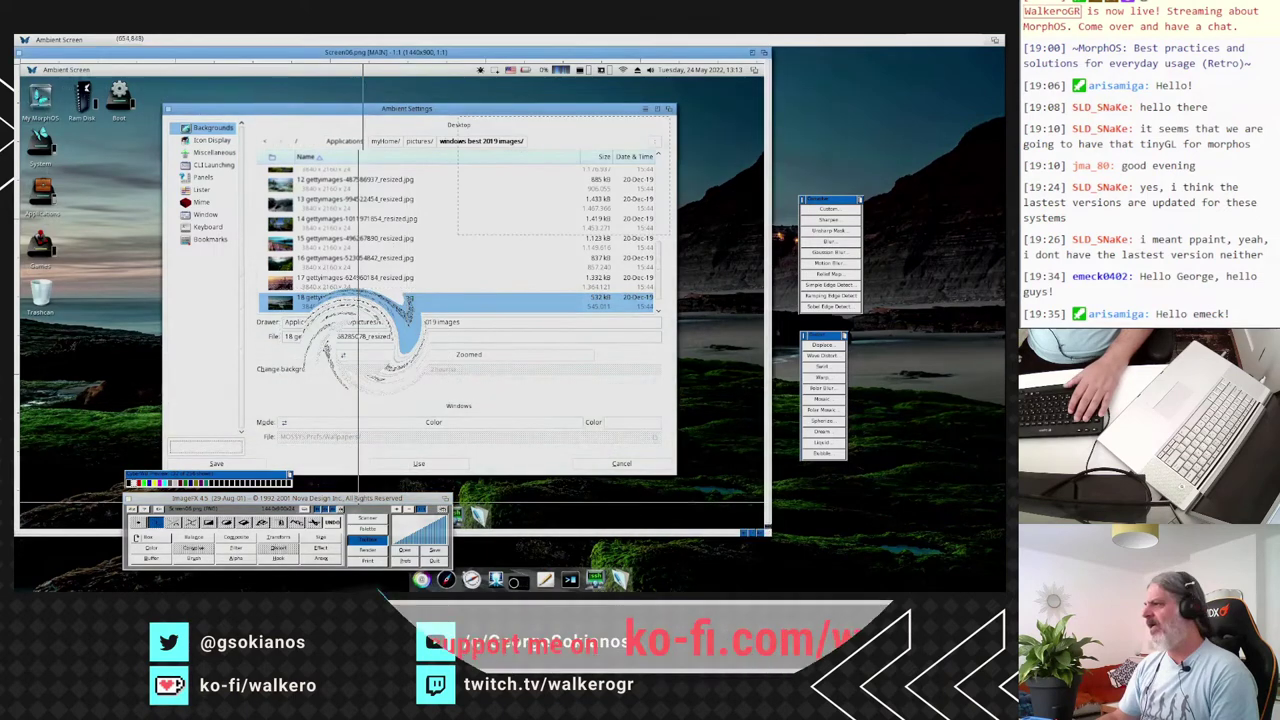
Apply the Relief Map filter to a rectangular selection over the upper-right part of the screenshot's file list.
{"action": "double_click", "coordinate": [806, 271]}
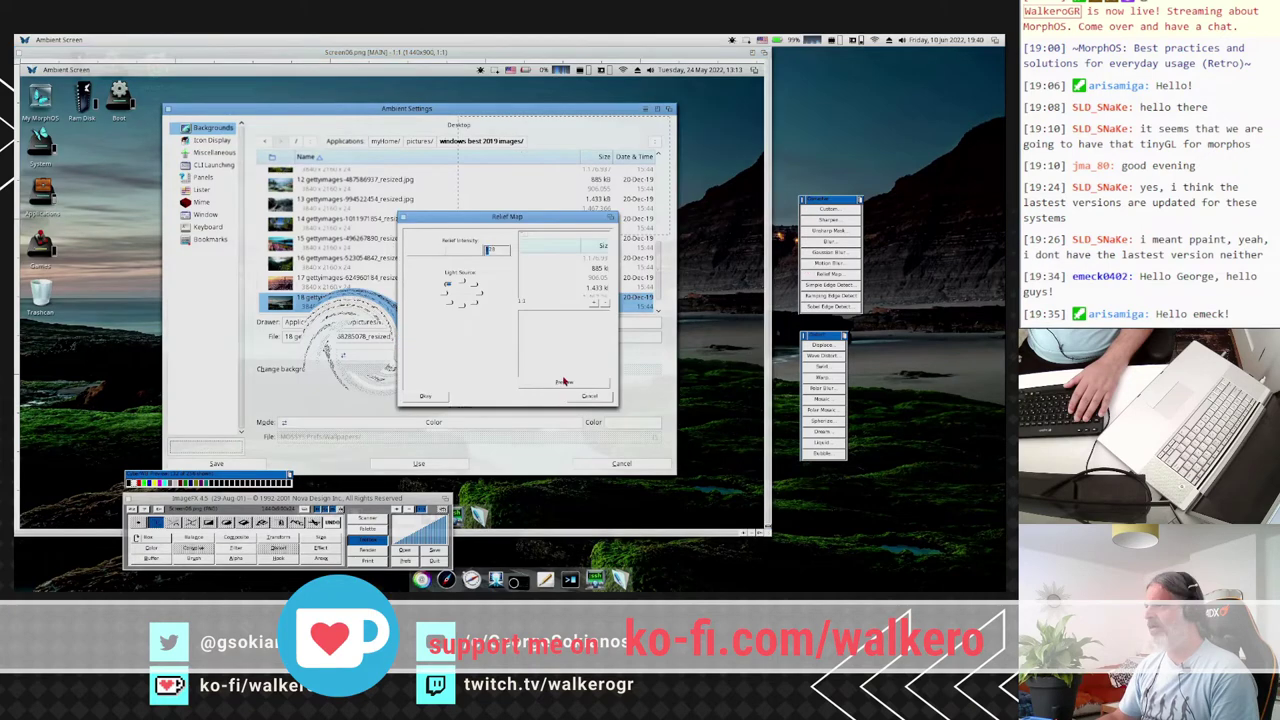
{"action": "left_click", "coordinate": [563, 381]}
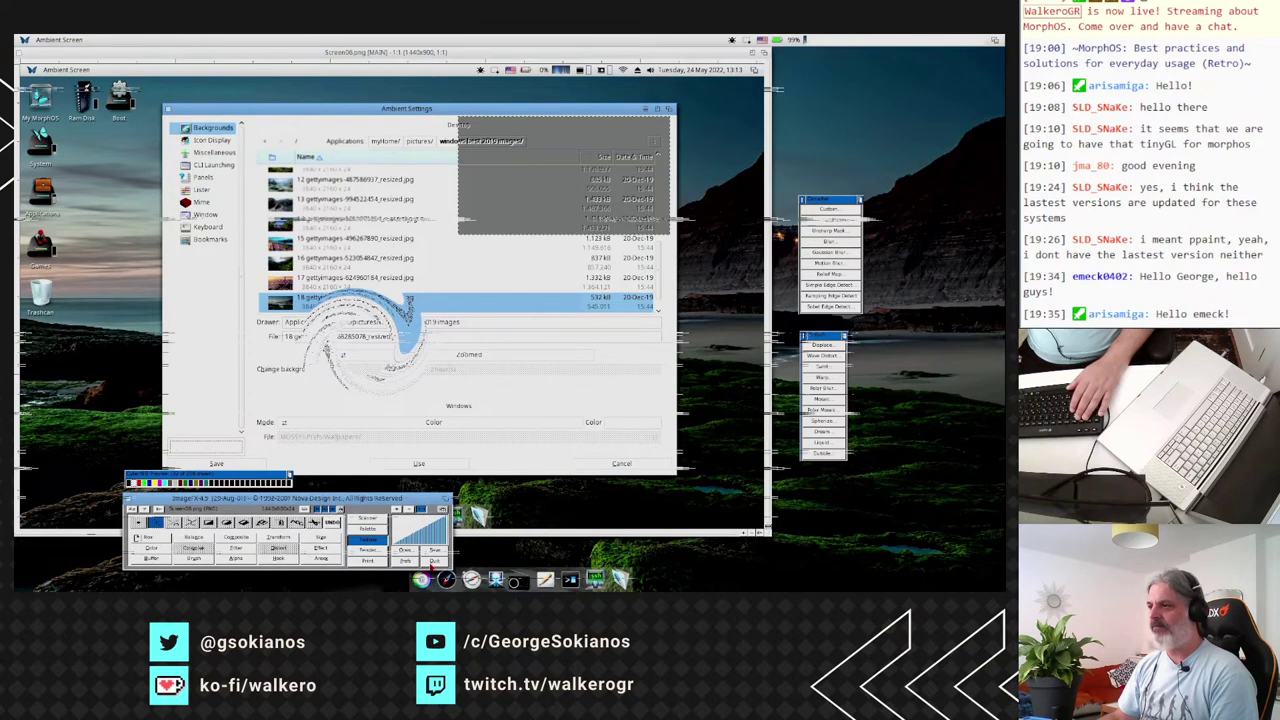
Quit ImageFX, discarding the changes to Screen06.png.
{"action": "left_click", "coordinate": [432, 561]}
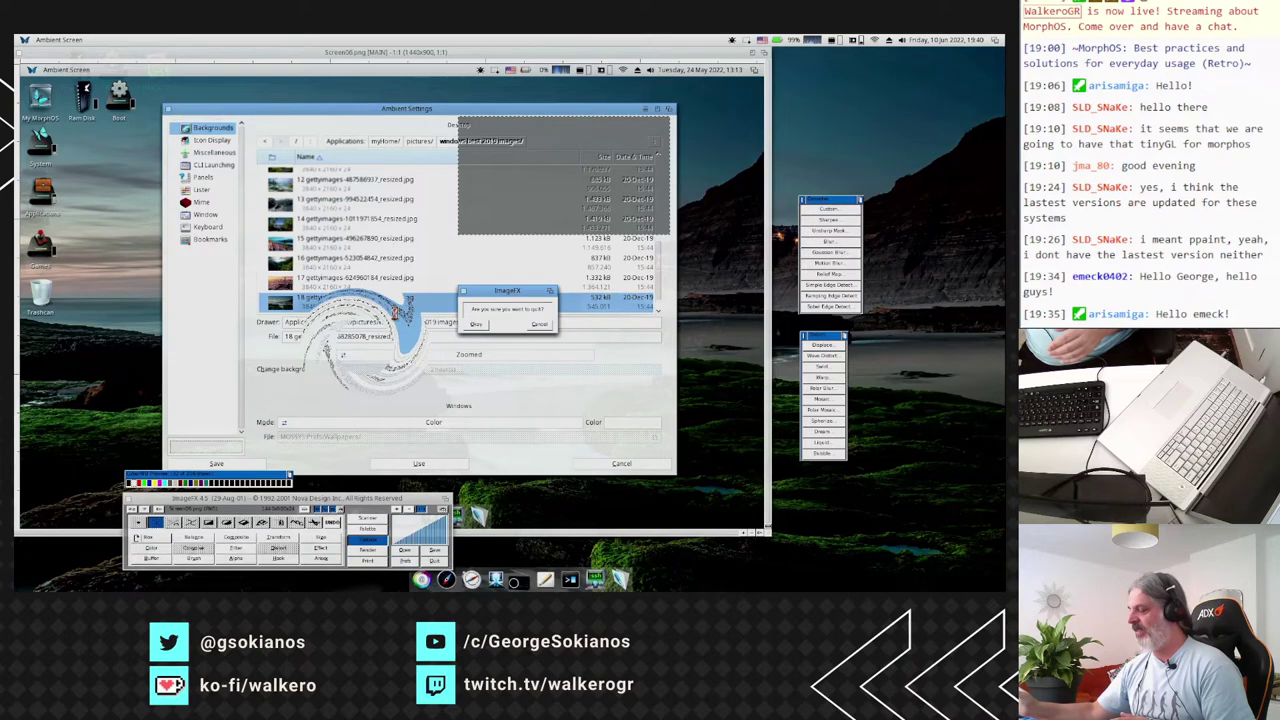
{"action": "left_click", "coordinate": [476, 324]}
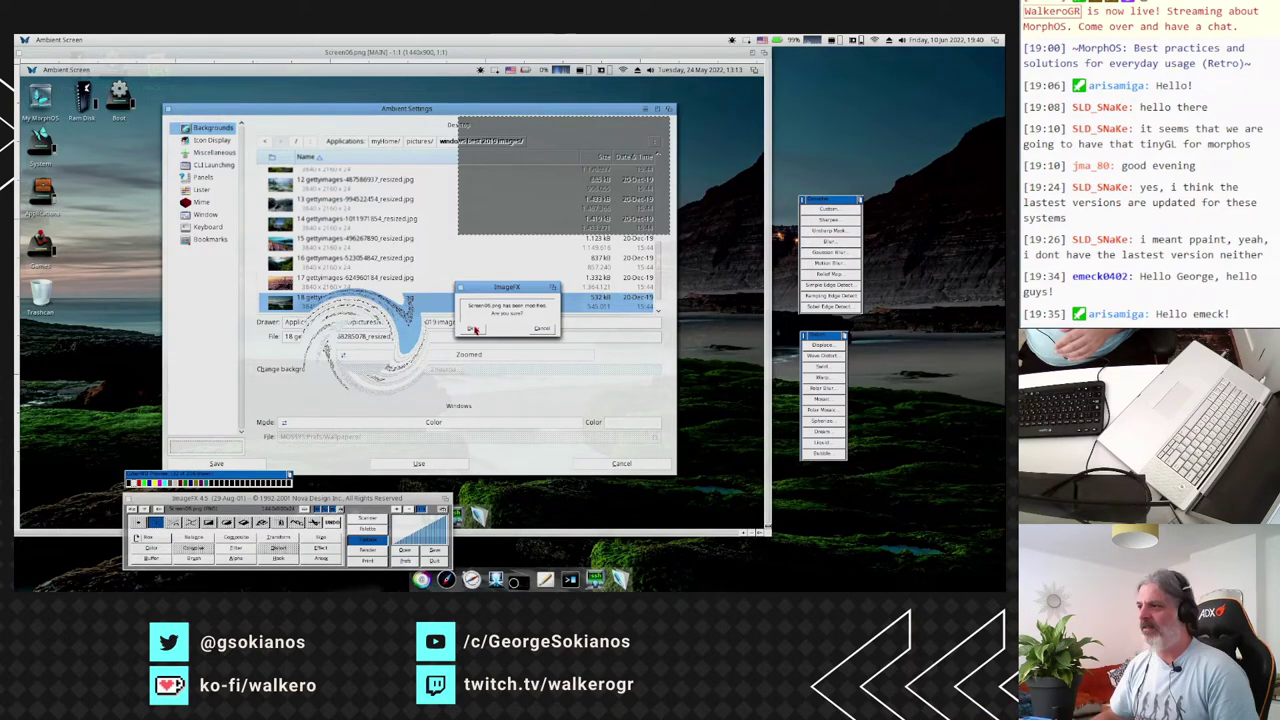
{"action": "left_click", "coordinate": [475, 329]}
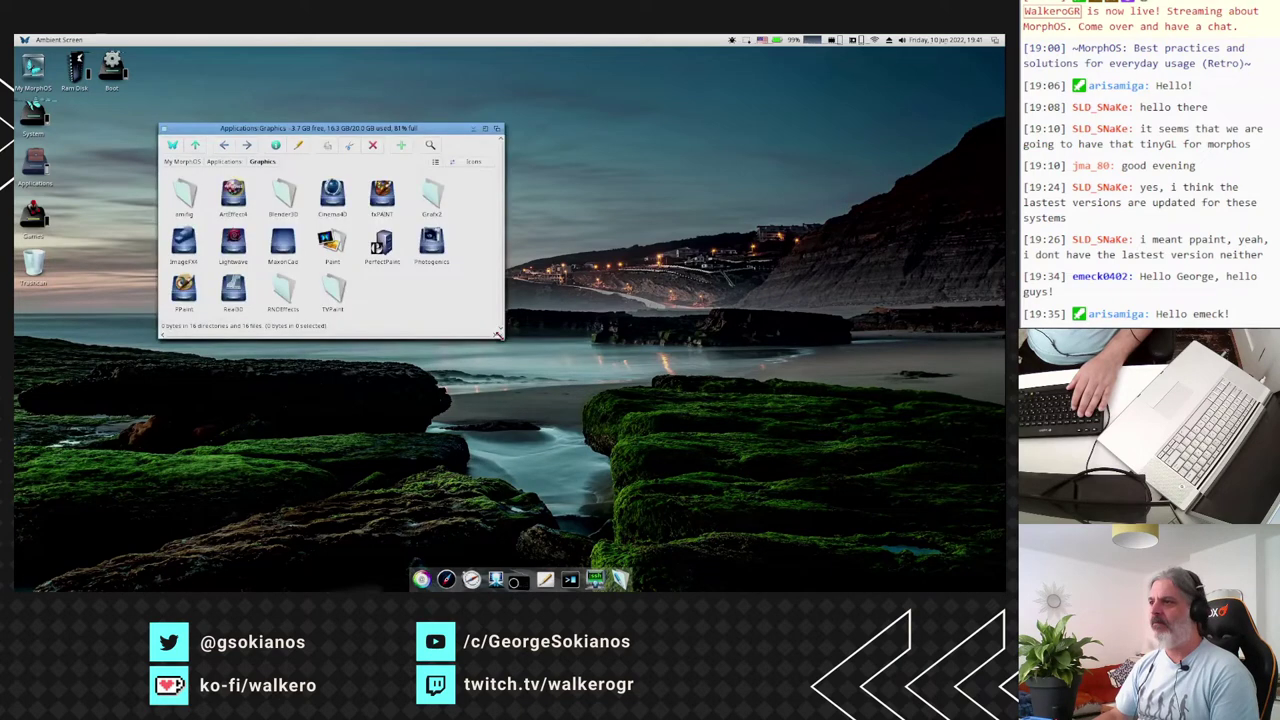
Enlarge the Applications:Graphics drawer window and start AmiFIG from the amifig drawer.
{"action": "left_click_drag", "start_coordinate": [499, 334], "coordinate": [519, 344]}
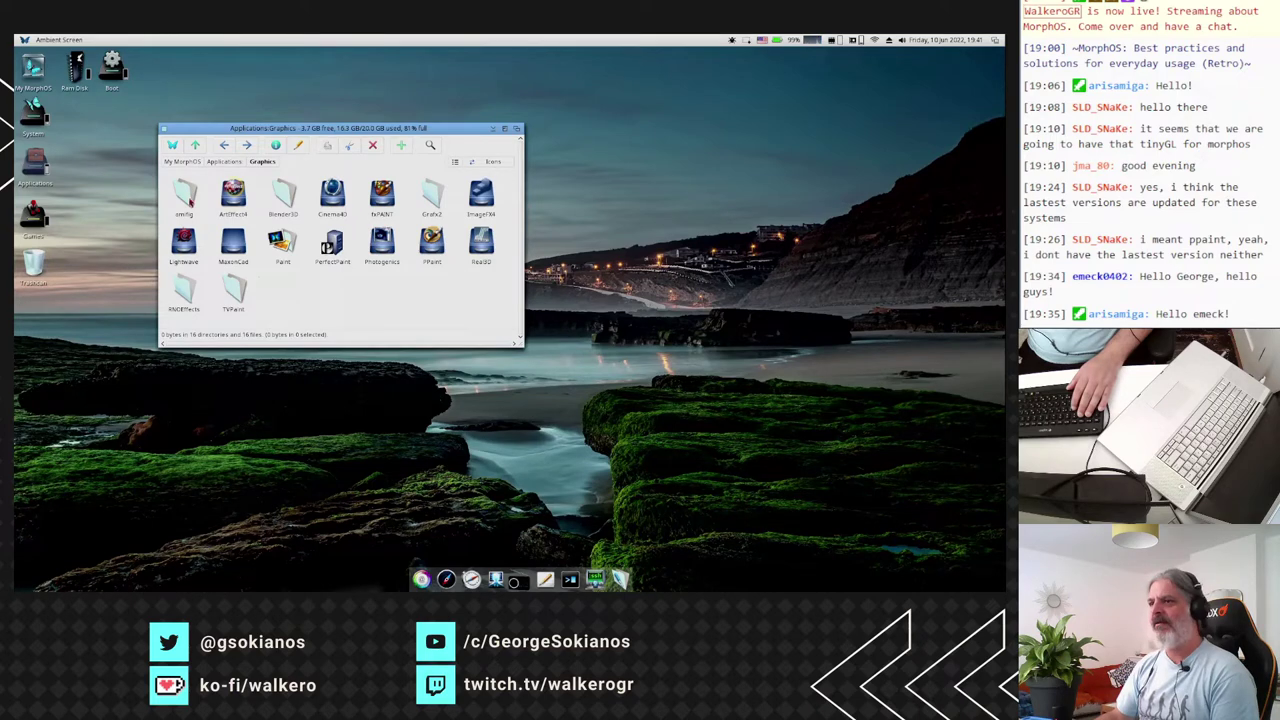
{"action": "double_click", "coordinate": [185, 196]}
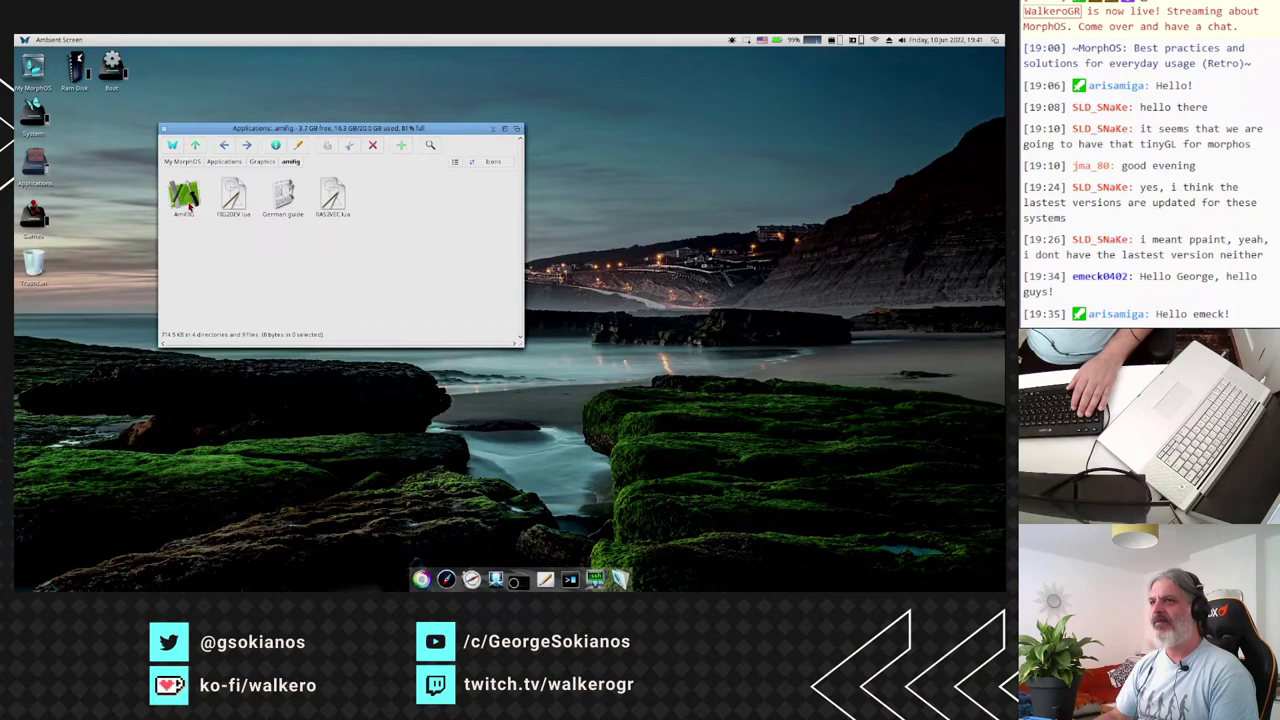
{"action": "double_click", "coordinate": [188, 200]}
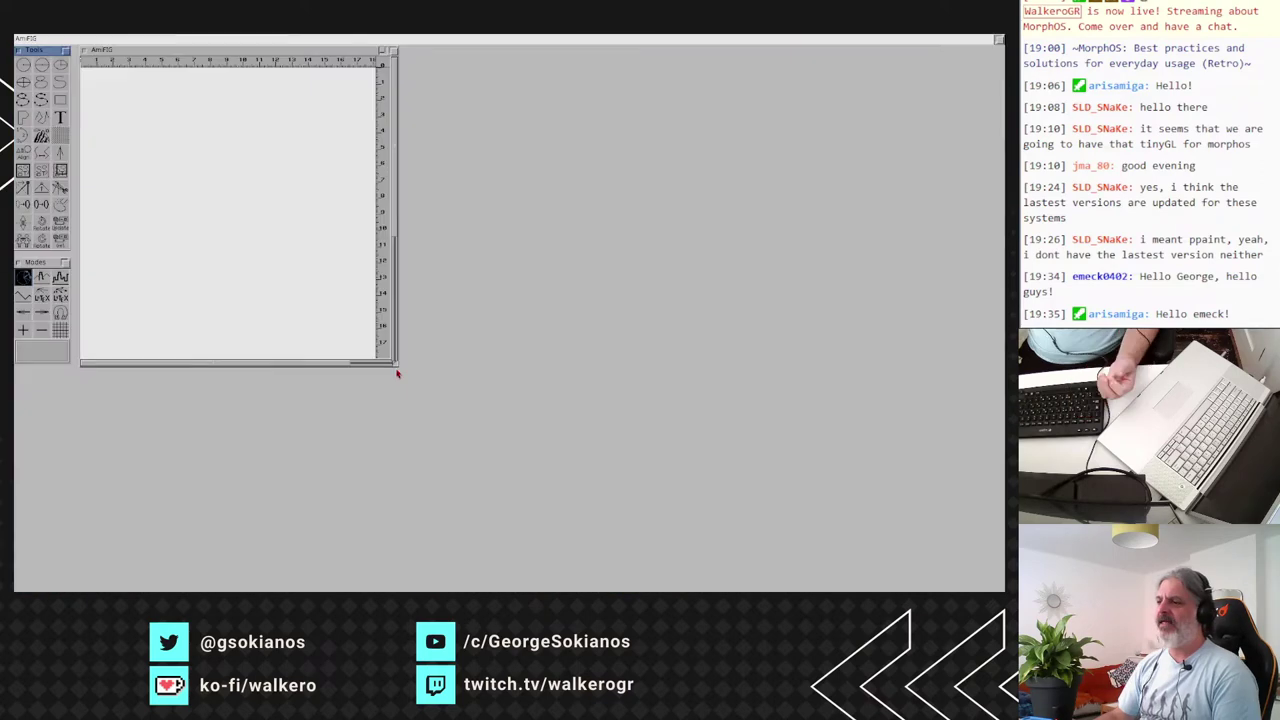
Enlarge the drawing window and draw an open, teardrop-shaped spline through five control points in the page's upper half.
{"action": "left_click_drag", "start_coordinate": [397, 373], "coordinate": [410, 500]}
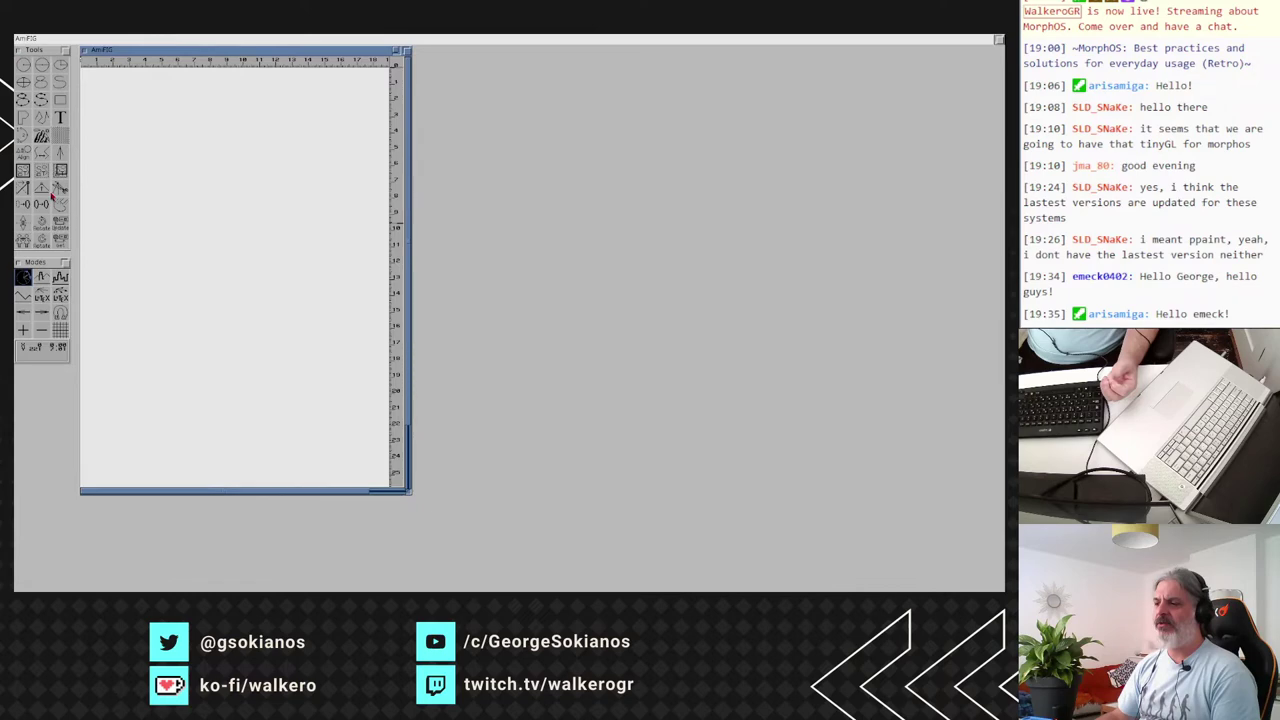
{"action": "left_click", "coordinate": [60, 82]}
{"action": "left_click", "coordinate": [148, 279]}
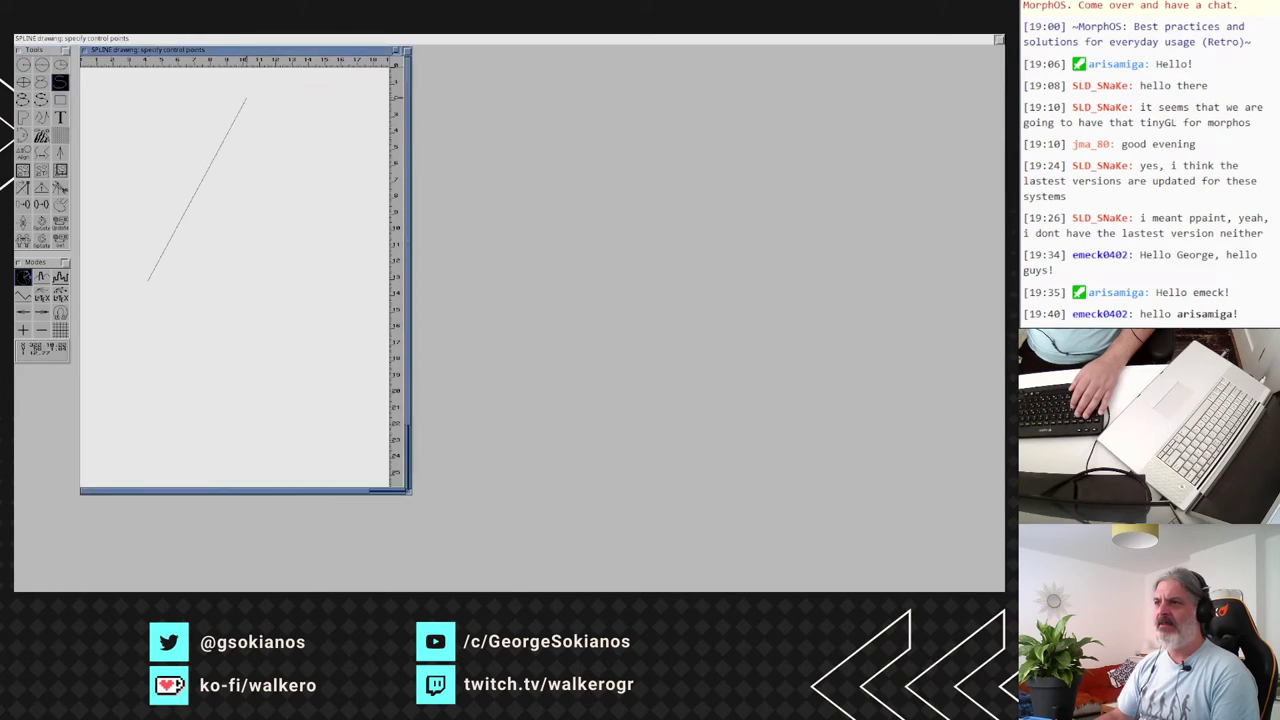
{"action": "left_click", "coordinate": [293, 155]}
{"action": "left_click", "coordinate": [135, 134]}
{"action": "left_click", "coordinate": [128, 228]}
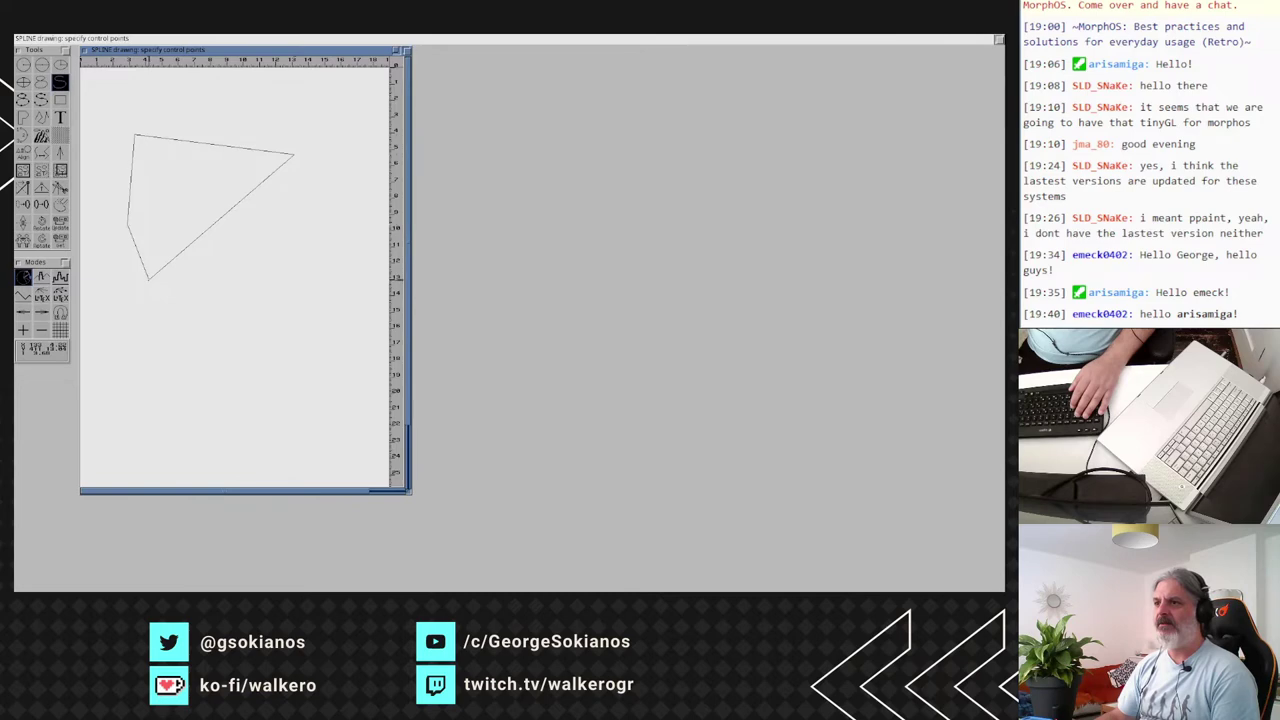
{"action": "left_click", "coordinate": [140, 318]}
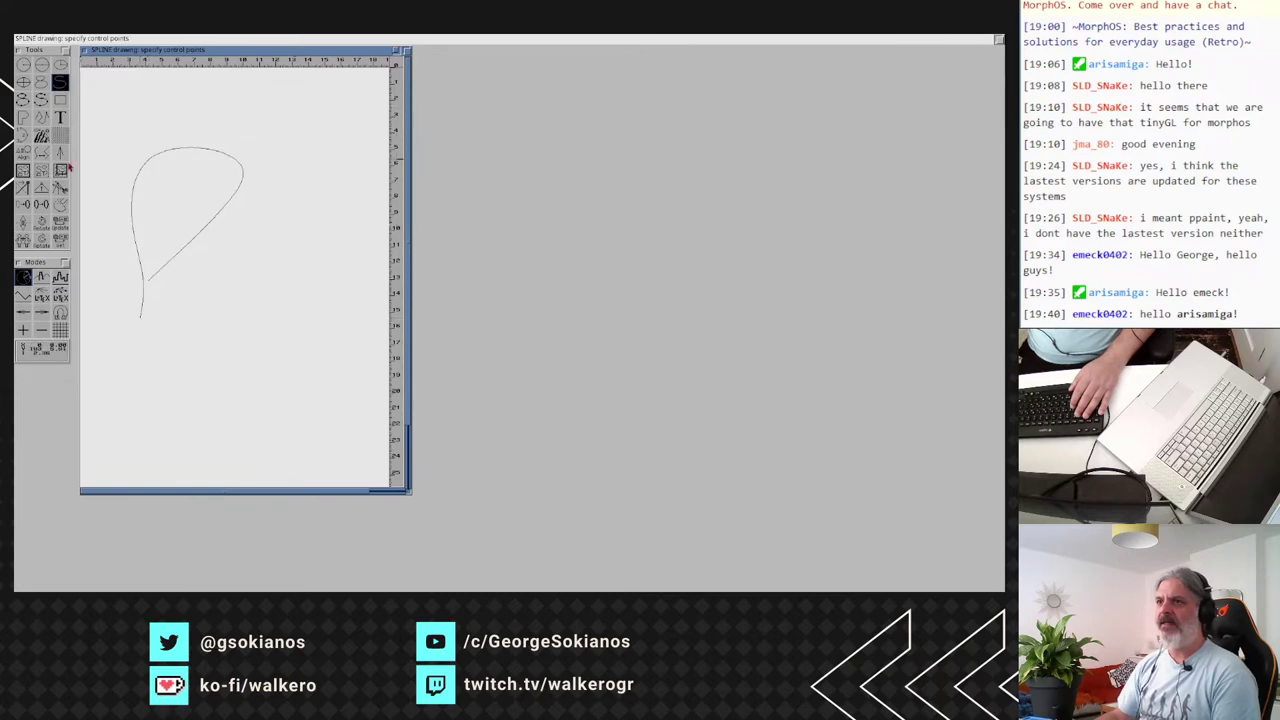
Draw an interpolated spline forming two tall spikes on top of the teardrop curve, and select the Arc drawing tool.
{"action": "left_click", "coordinate": [41, 99]}
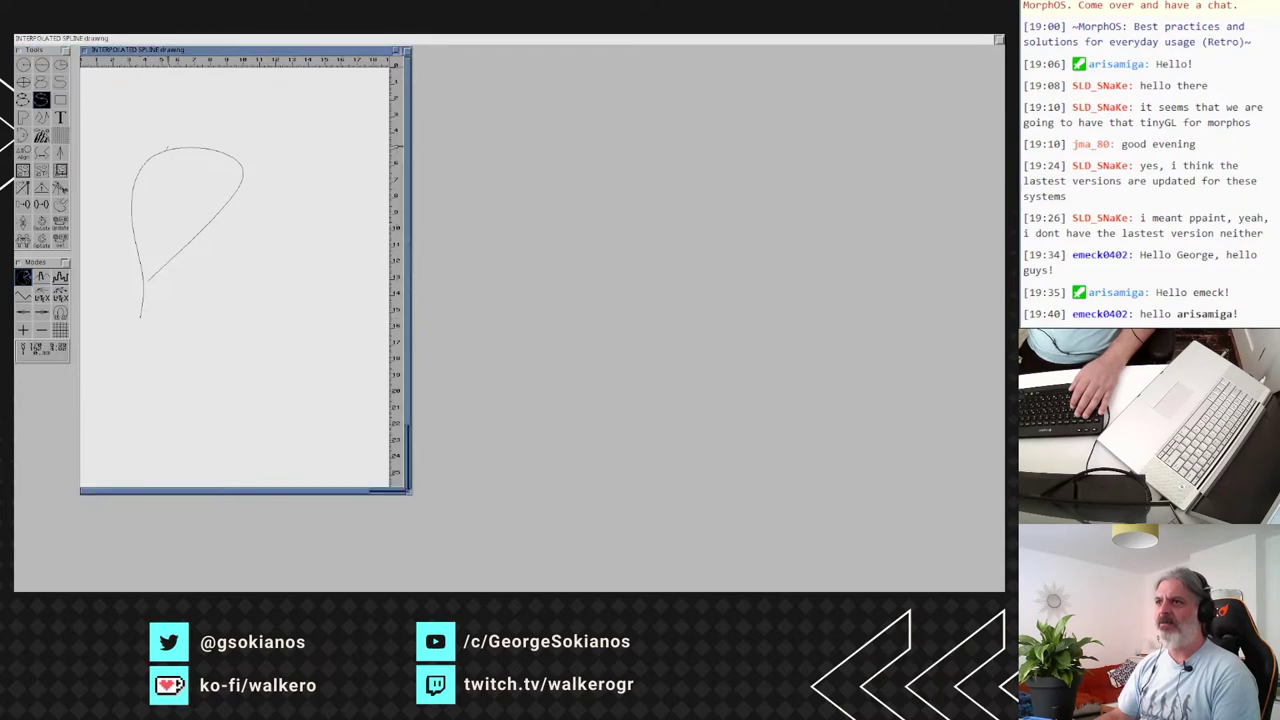
{"action": "left_click", "coordinate": [212, 80]}
{"action": "left_click", "coordinate": [211, 148]}
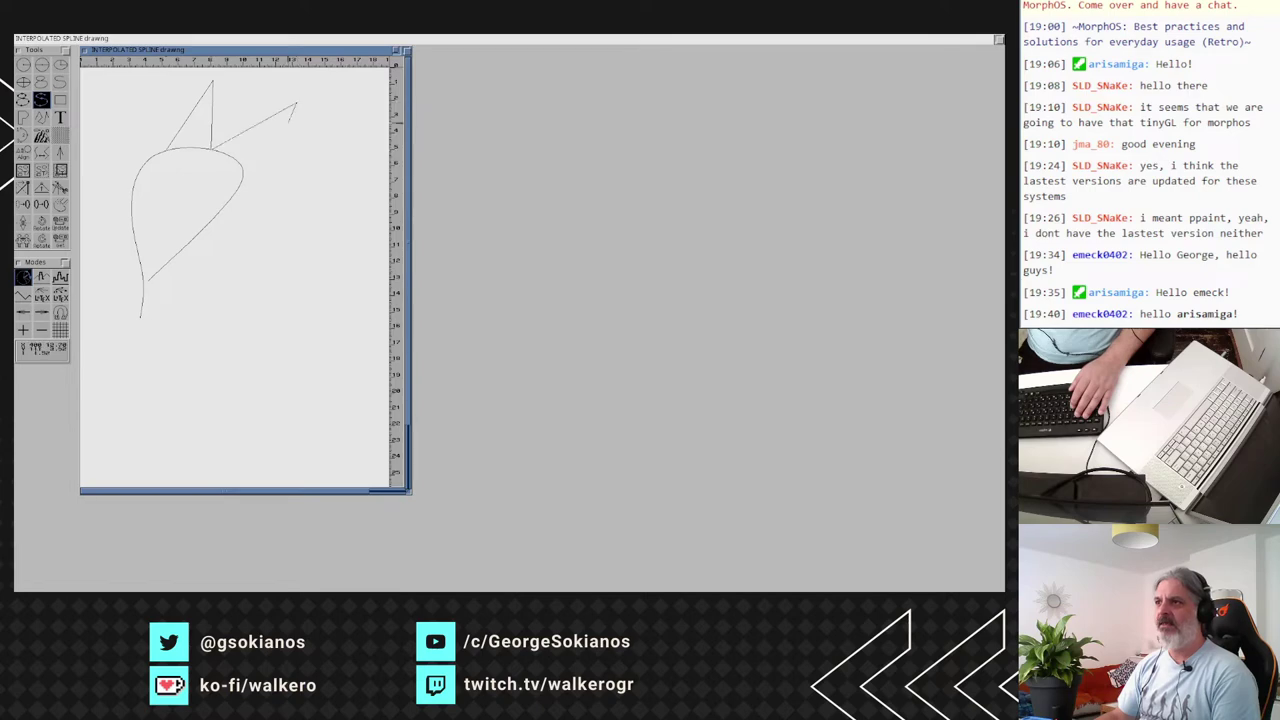
{"action": "left_click", "coordinate": [295, 102]}
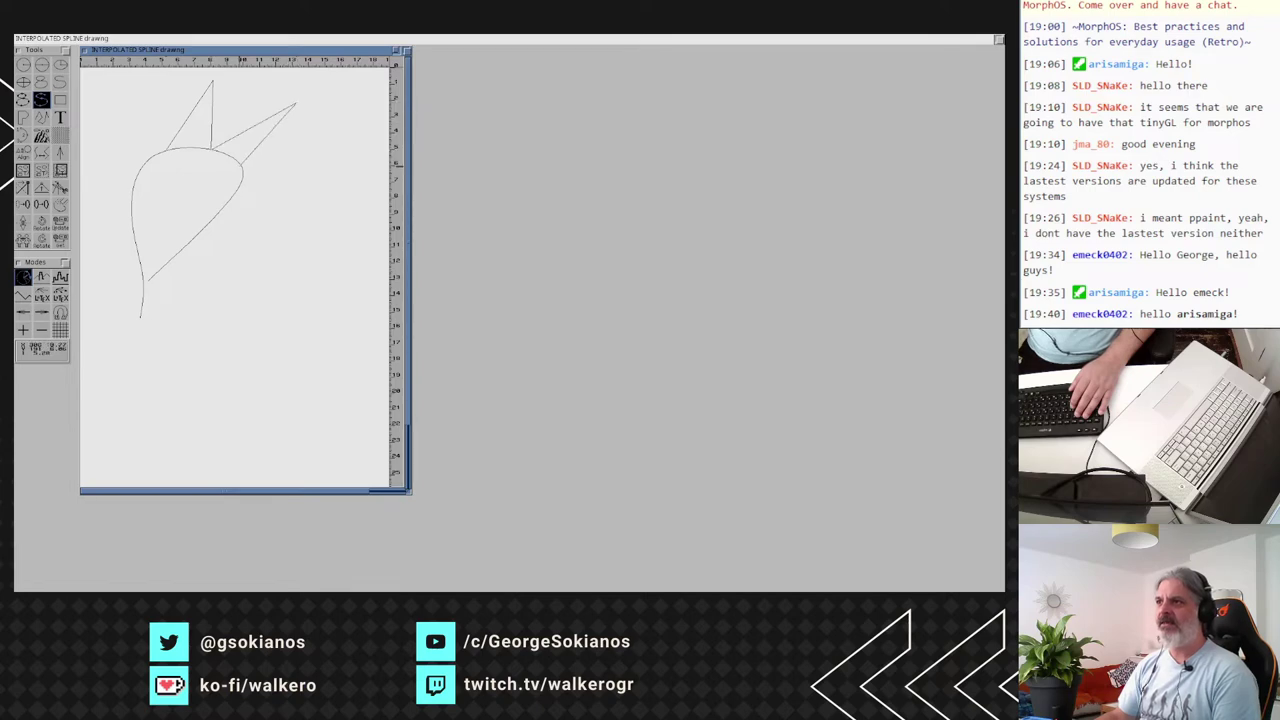
{"action": "left_click", "coordinate": [241, 165]}
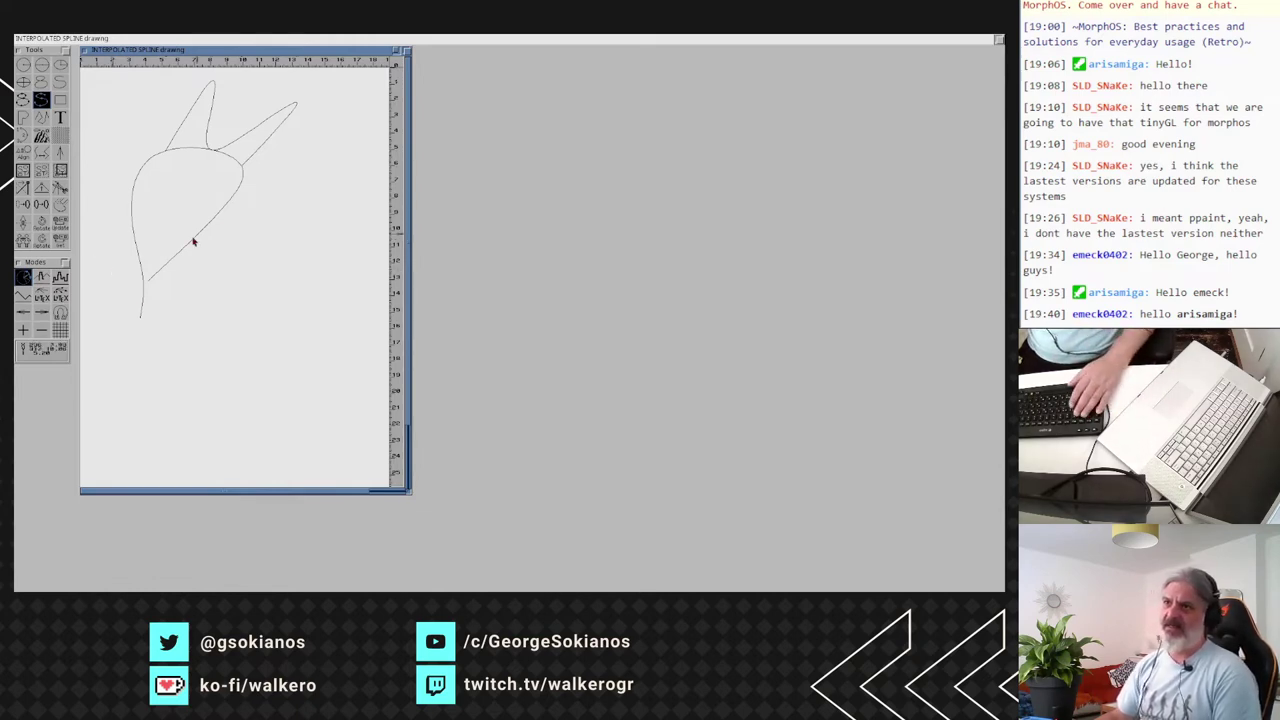
{"action": "left_click", "coordinate": [22, 142]}
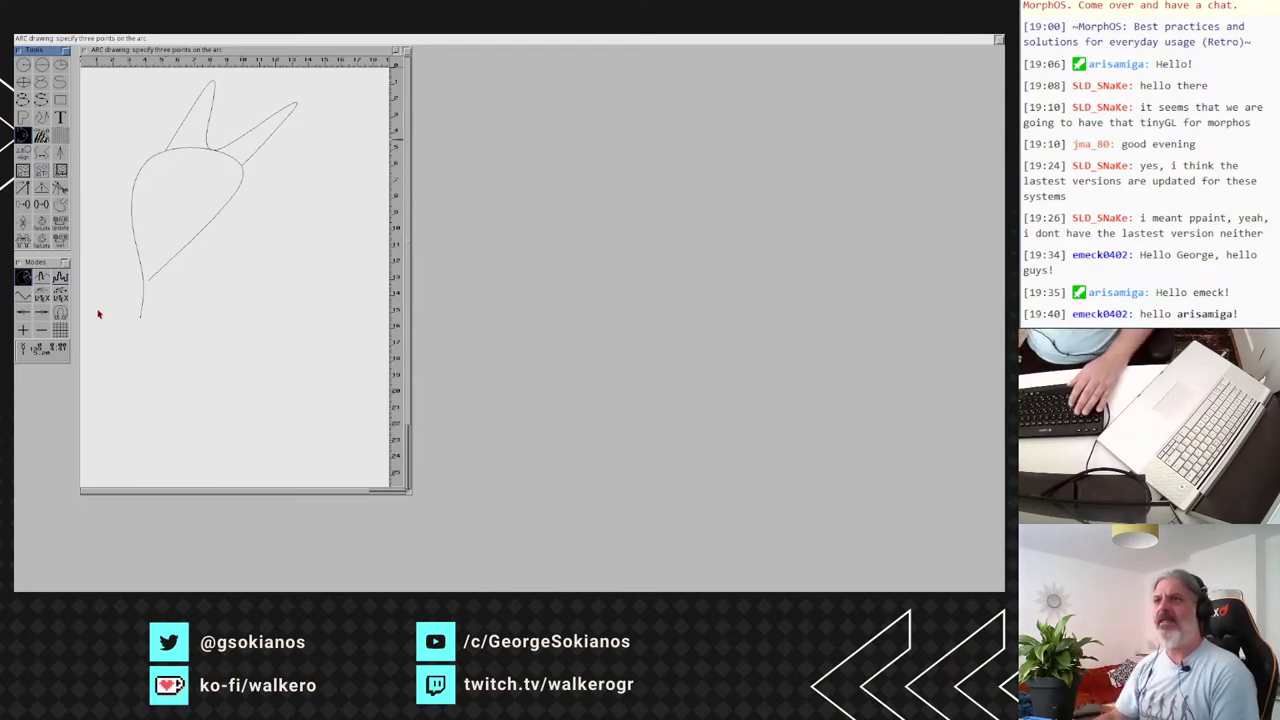
Open golfer.fig from the amifig Examples drawer, agreeing to continue despite the modified figure and moving the file requester aside.
{"action": "right_click", "coordinate": [36, 40]}
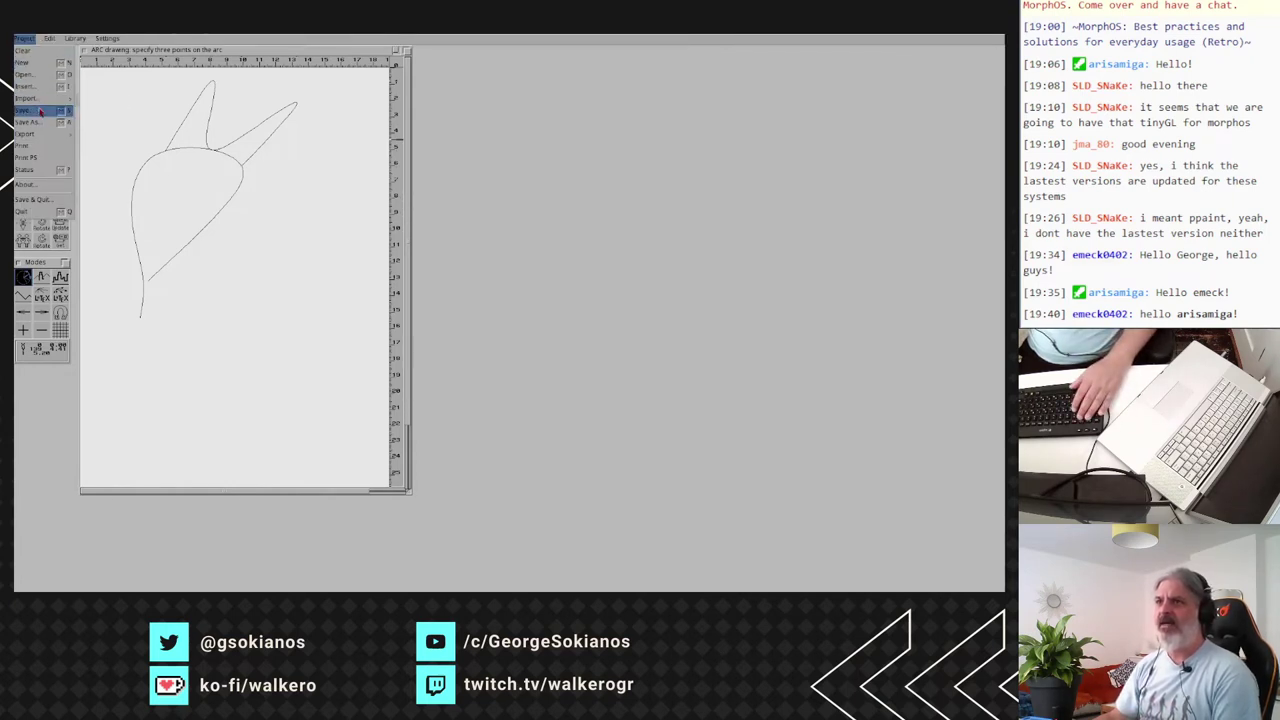
{"action": "mouse_move", "coordinate": [37, 106]}
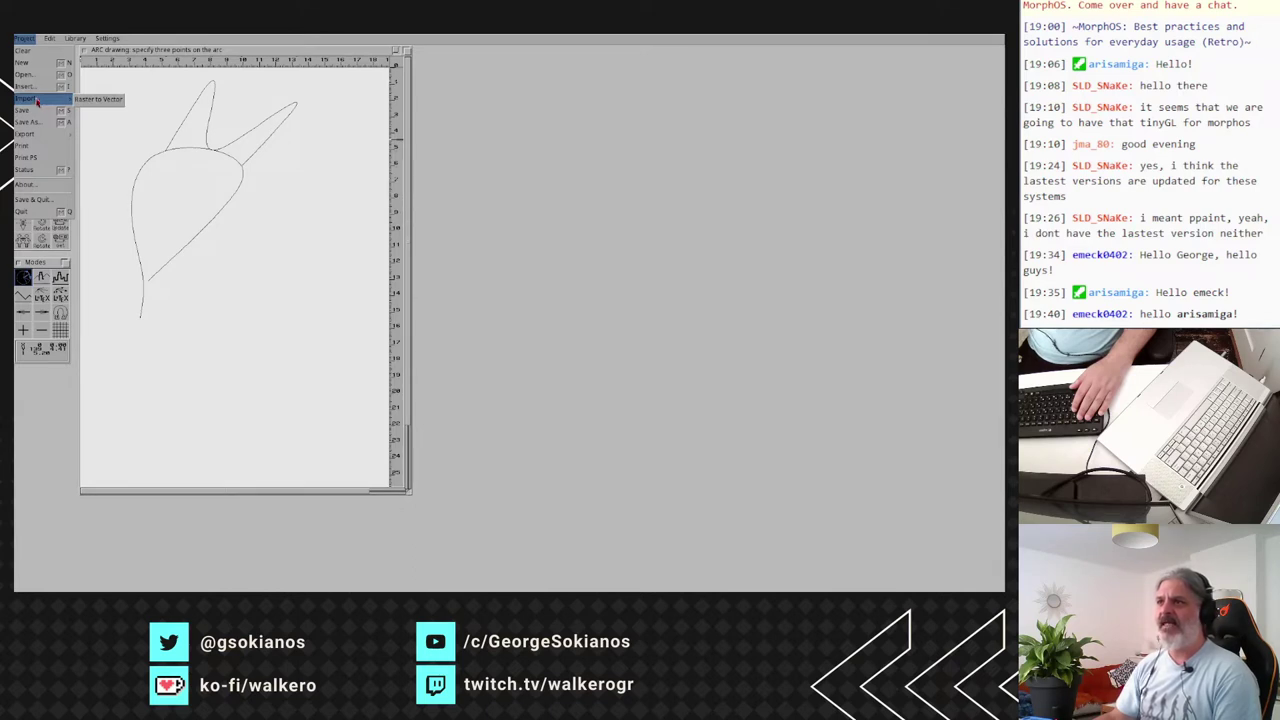
{"action": "right_click", "coordinate": [31, 86]}
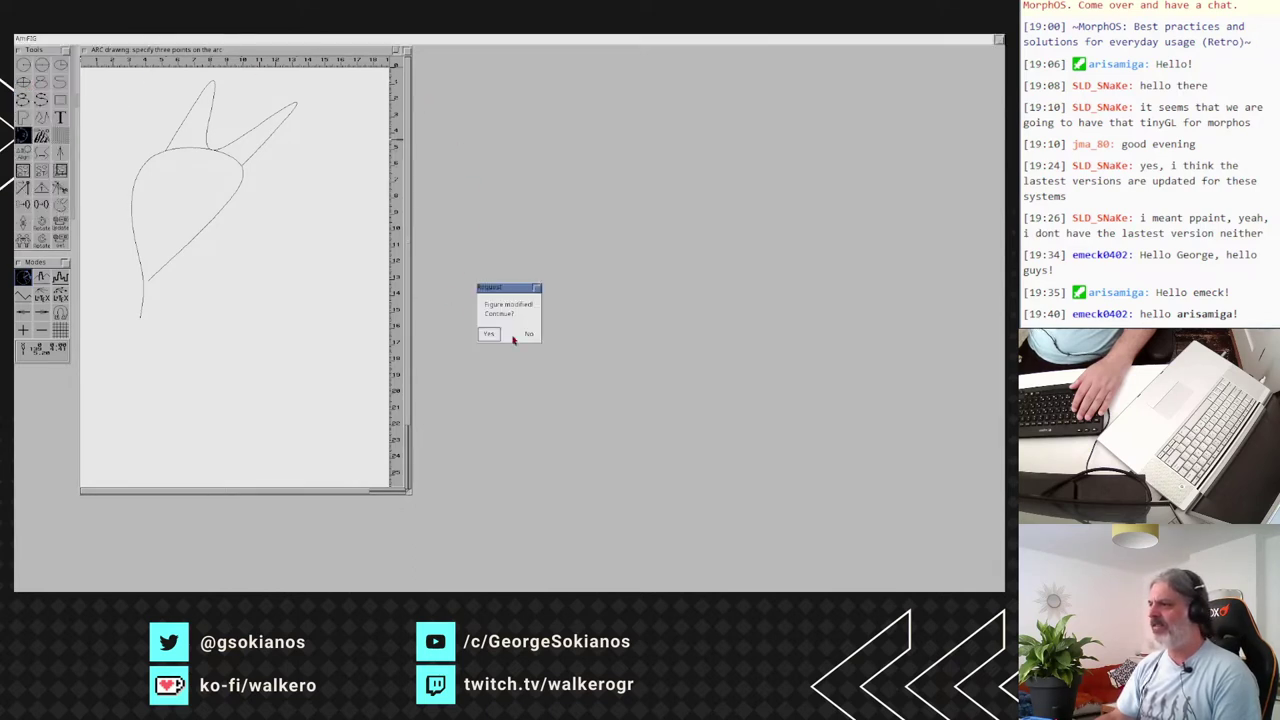
{"action": "left_click", "coordinate": [489, 334]}
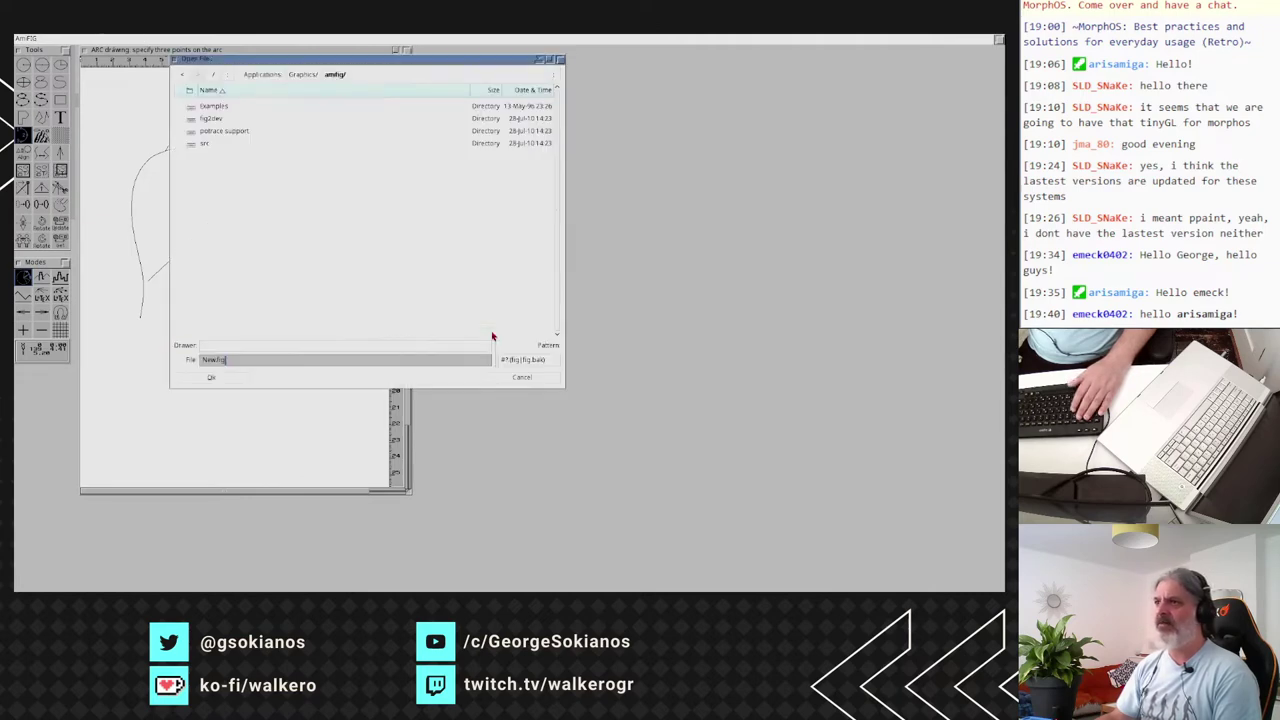
{"action": "double_click", "coordinate": [229, 106]}
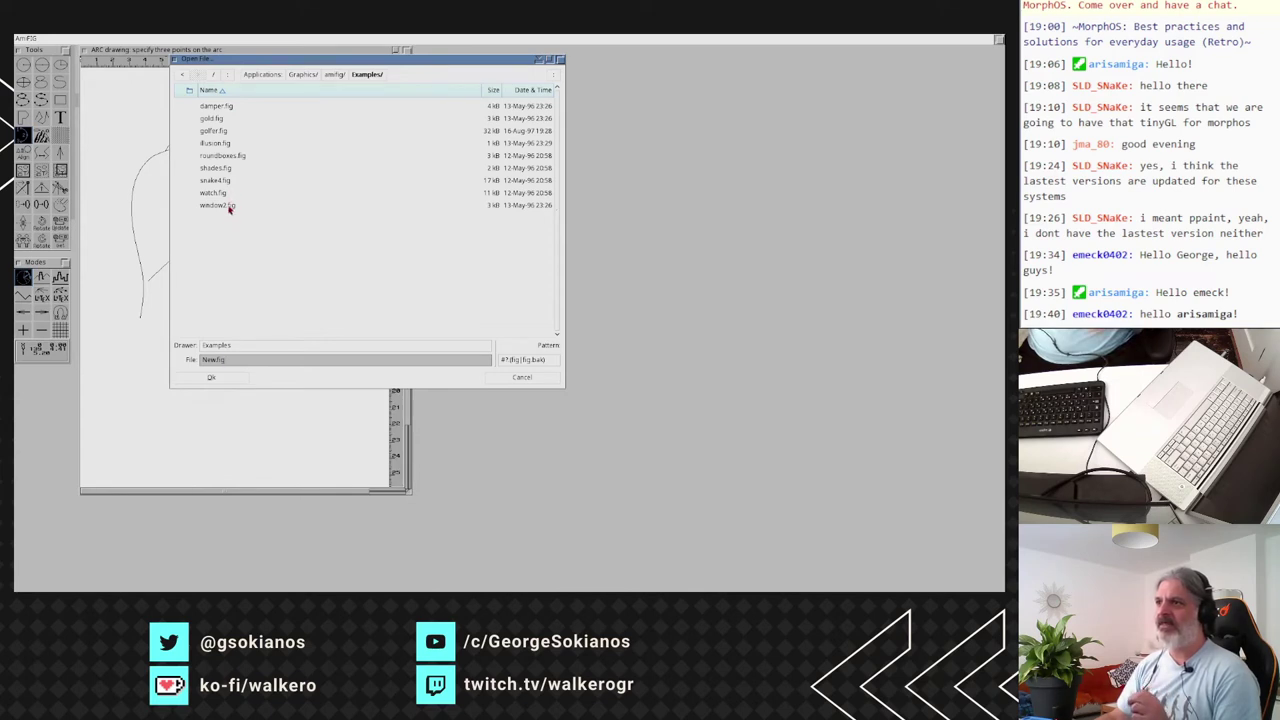
{"action": "left_click", "coordinate": [222, 120]}
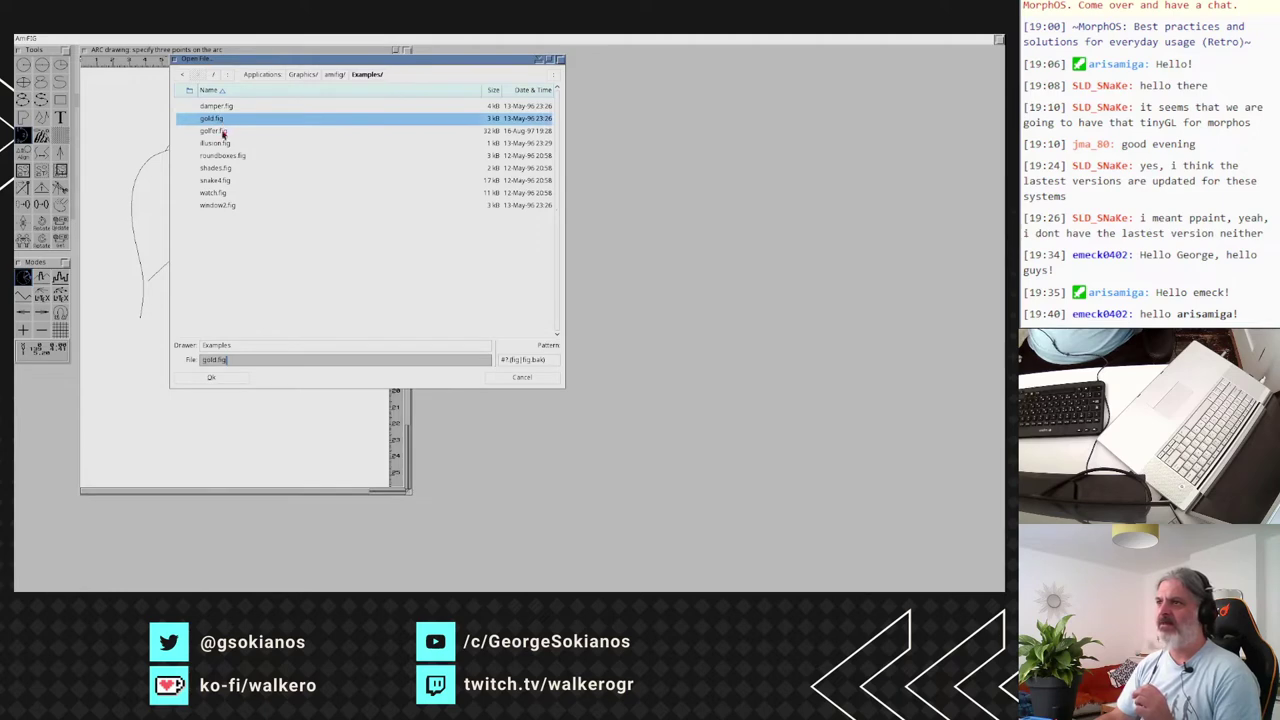
{"action": "left_click", "coordinate": [223, 134]}
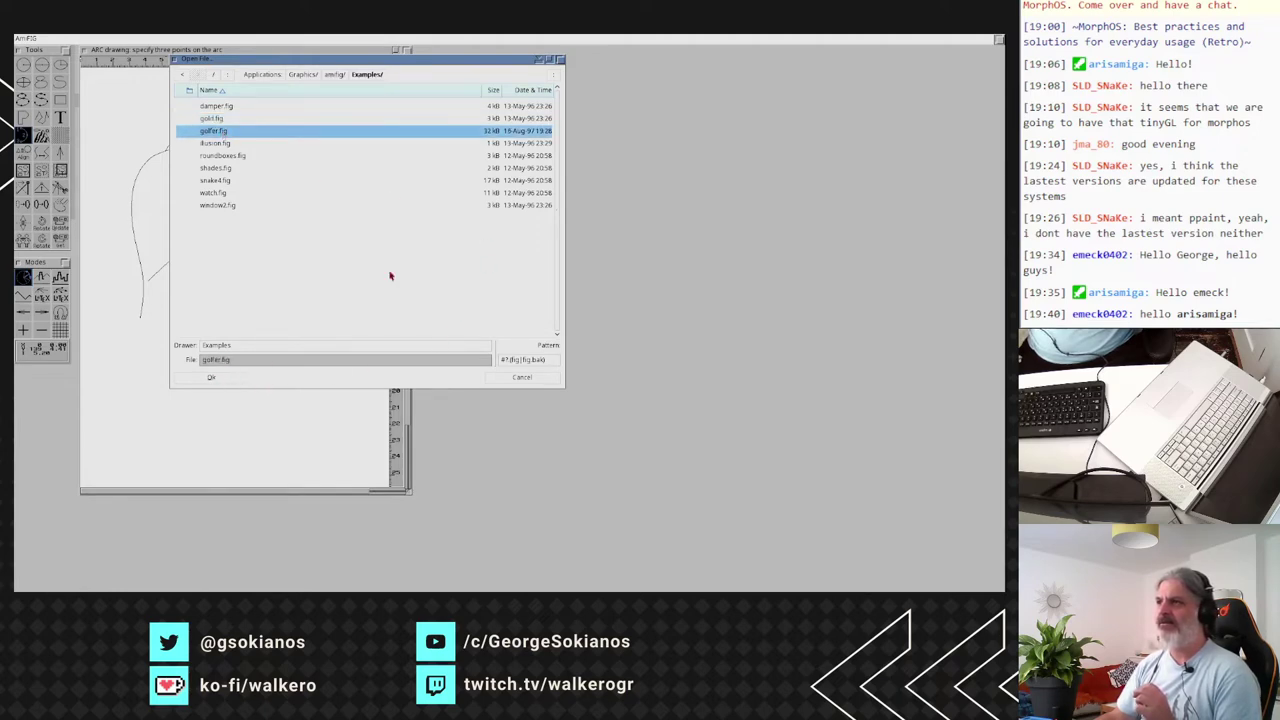
{"action": "mouse_move", "coordinate": [331, 66]}
{"action": "left_mouse_down"}
{"action": "mouse_move", "coordinate": [283, 207]}
{"action": "mouse_move", "coordinate": [315, 122]}
{"action": "mouse_move", "coordinate": [672, 271]}
{"action": "mouse_move", "coordinate": [309, 63]}
{"action": "mouse_move", "coordinate": [309, 87]}
{"action": "mouse_move", "coordinate": [373, 97]}
{"action": "left_mouse_up"}
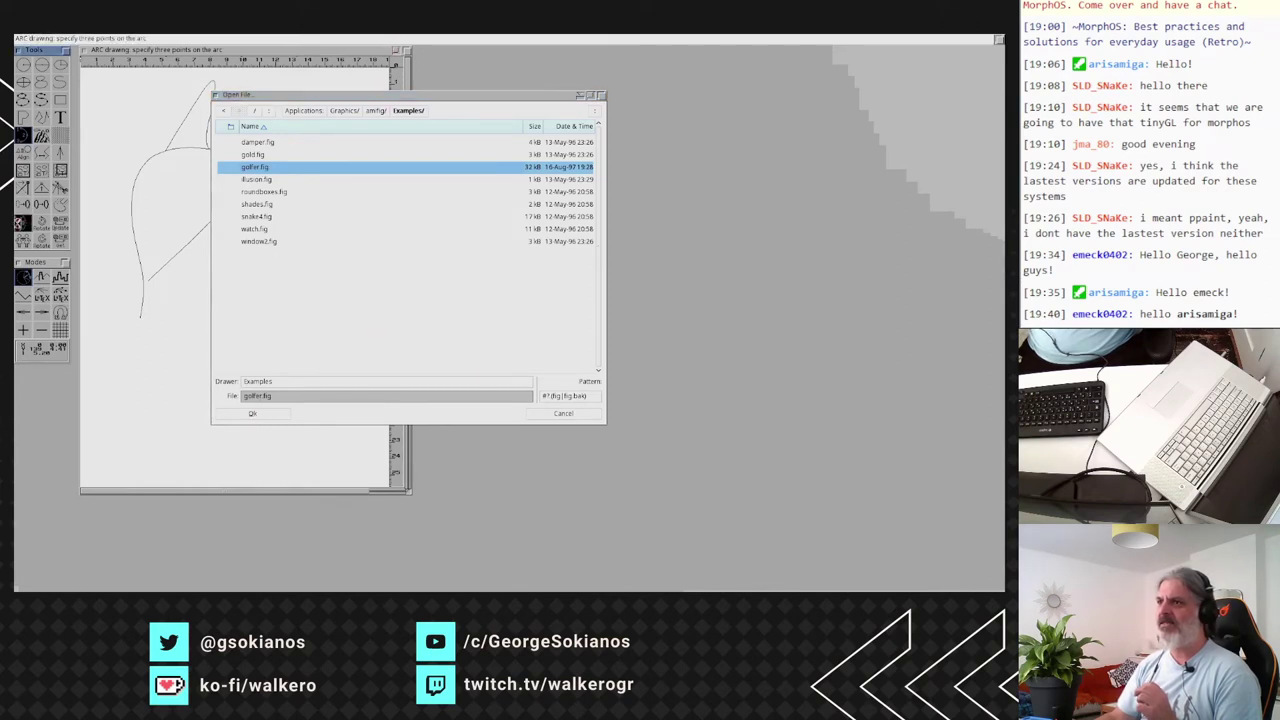
{"action": "left_click", "coordinate": [260, 168]}
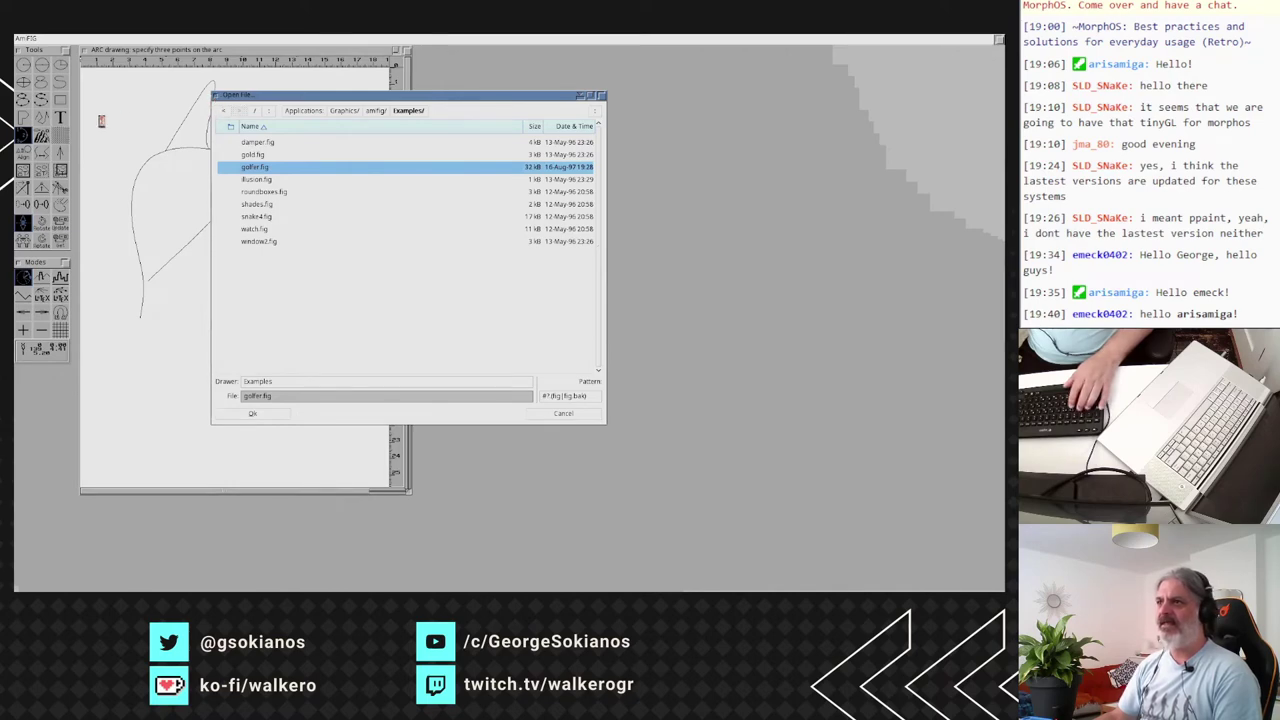
Switch from AmiFIG to the Ambient desktop and restart the system through Shut Down.
{"action": "right_click", "coordinate": [60, 153]}
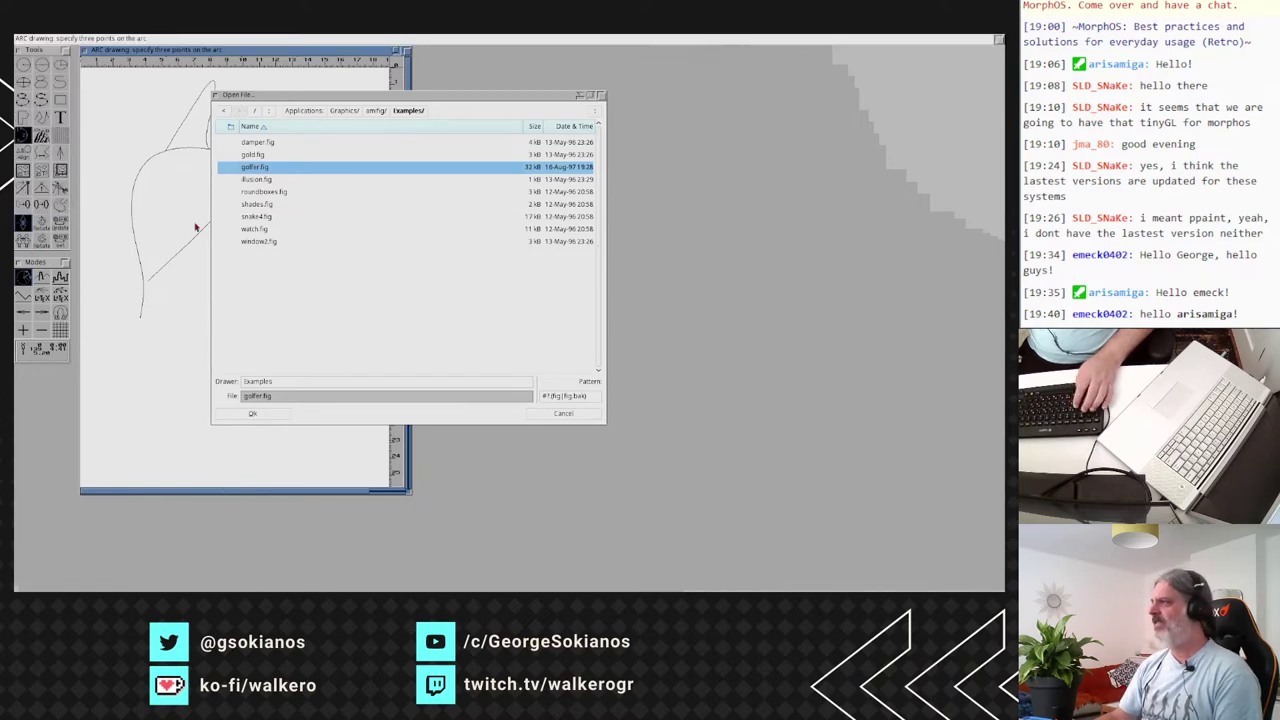
{"action": "left_click", "coordinate": [987, 39]}
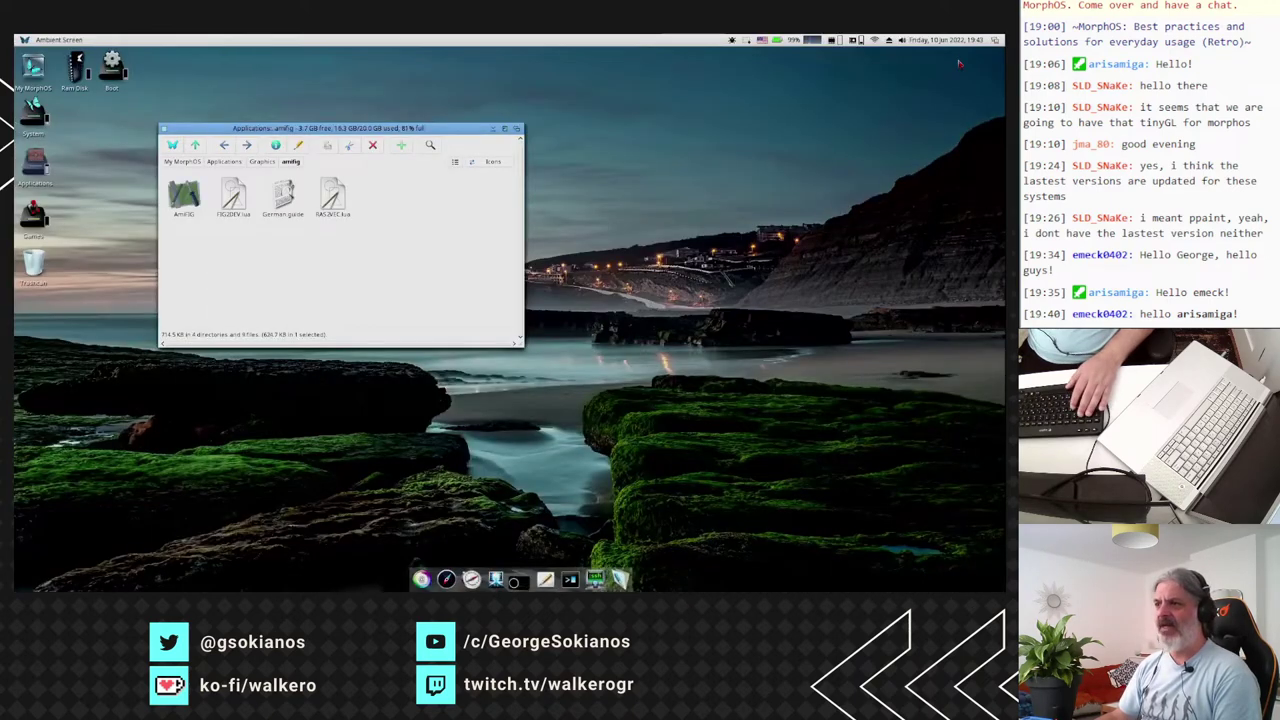
{"action": "left_click", "coordinate": [271, 292]}
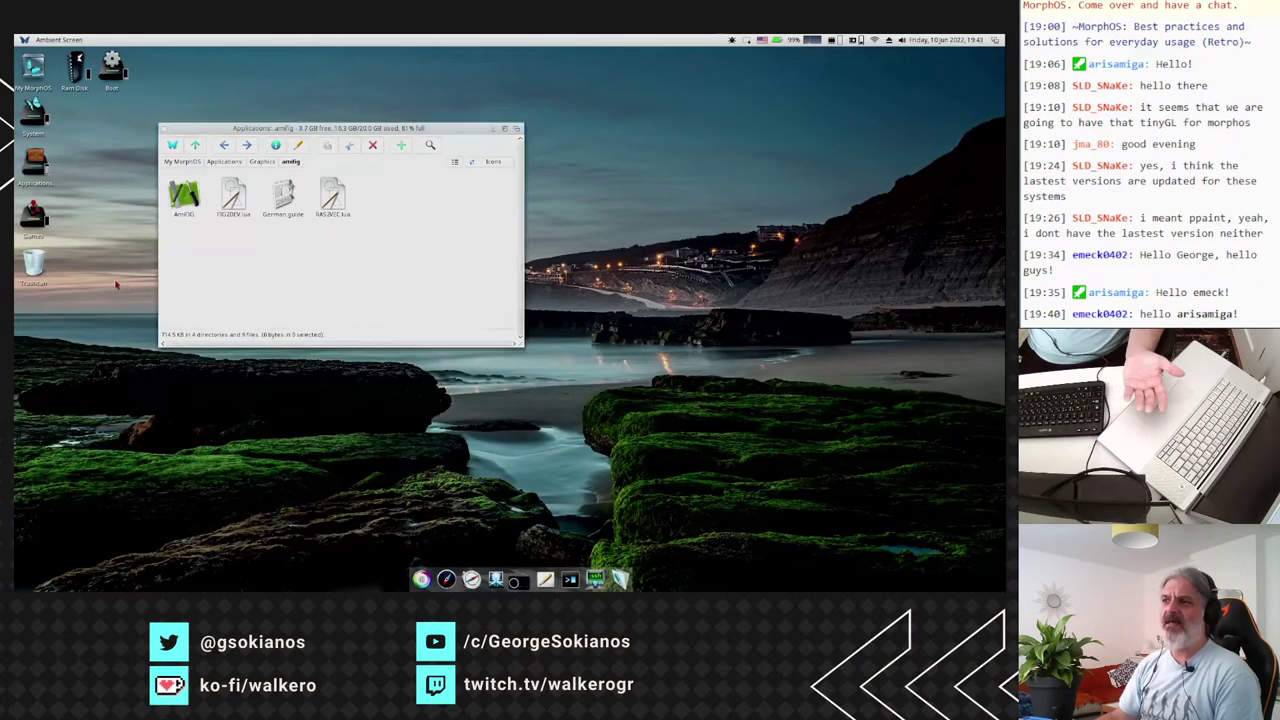
{"action": "right_click", "coordinate": [40, 40]}
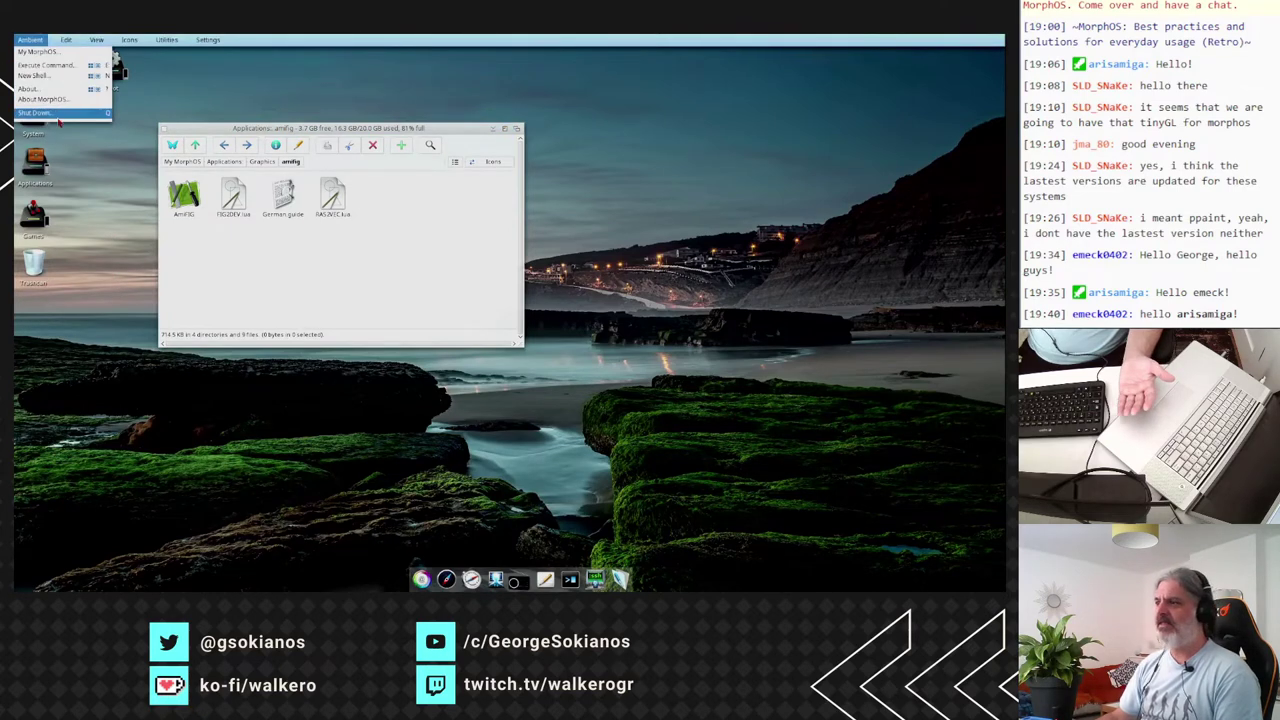
{"action": "left_click", "coordinate": [33, 112]}
{"action": "left_click", "coordinate": [515, 343]}
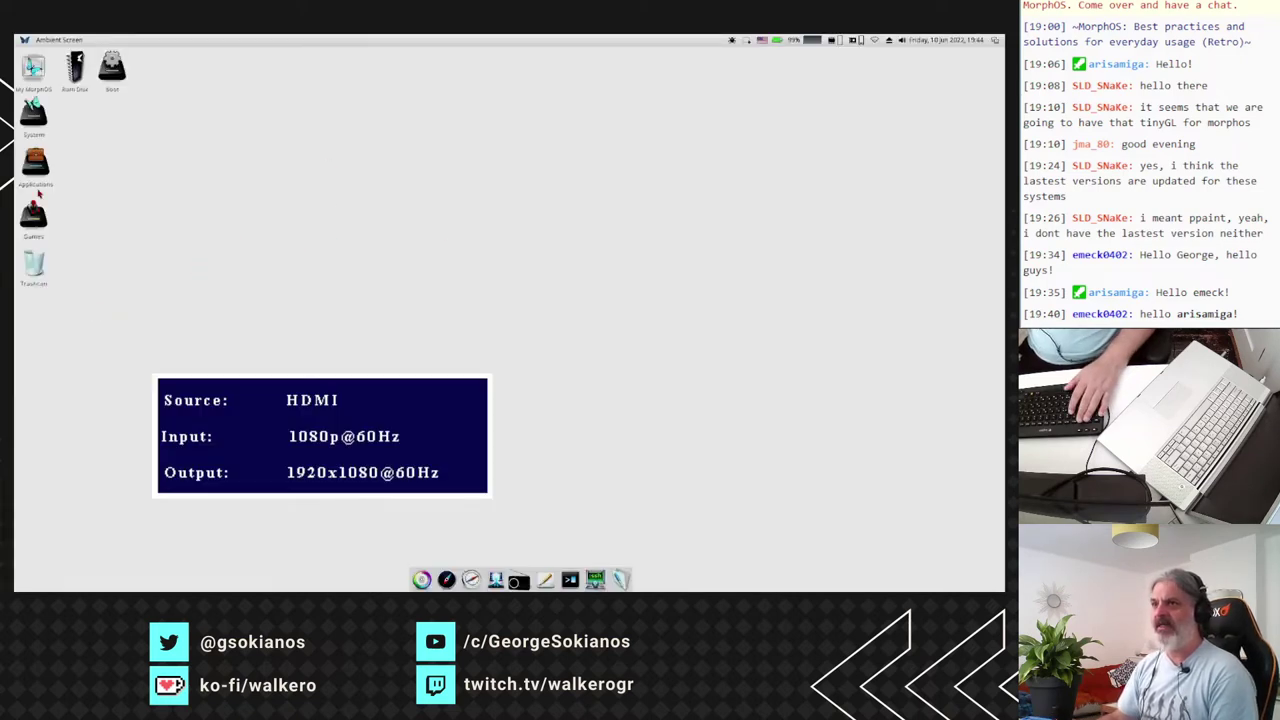
Open the MaxonCad drawer under Applications/Graphics and enlarge the drawer window.
{"action": "double_click", "coordinate": [35, 163]}
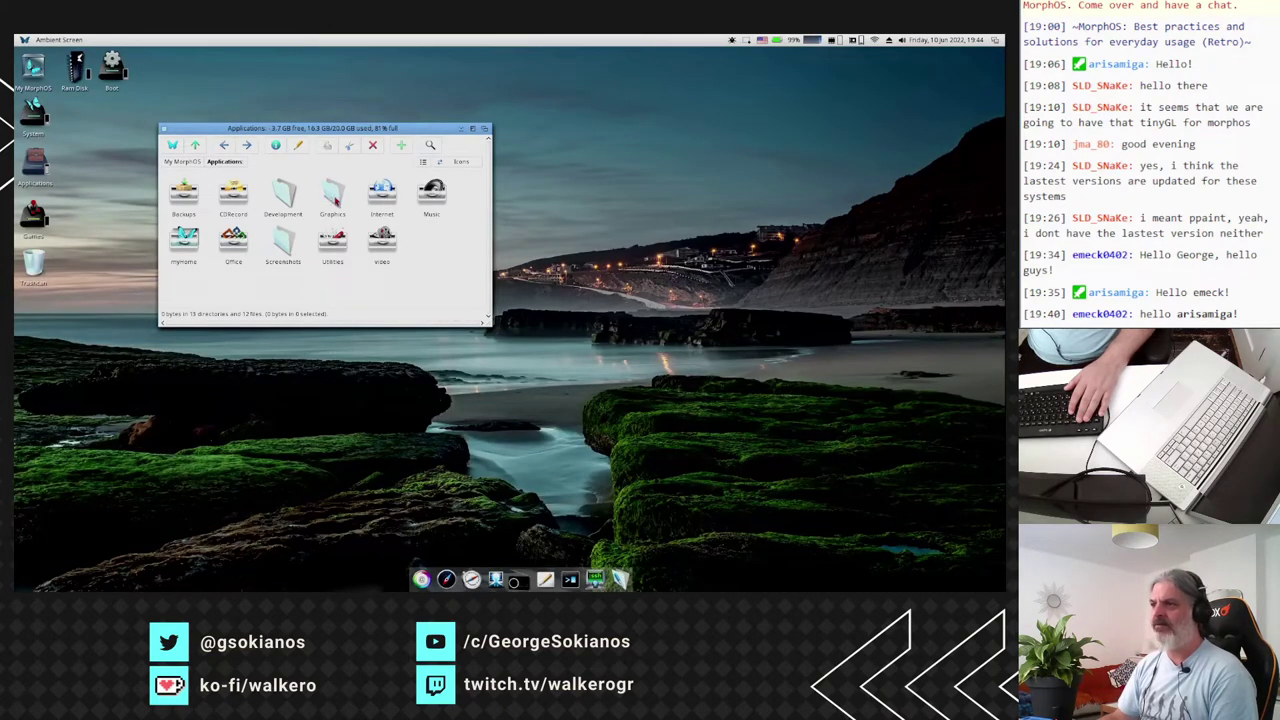
{"action": "double_click", "coordinate": [329, 199]}
{"action": "left_click_drag", "start_coordinate": [487, 323], "coordinate": [546, 353]}
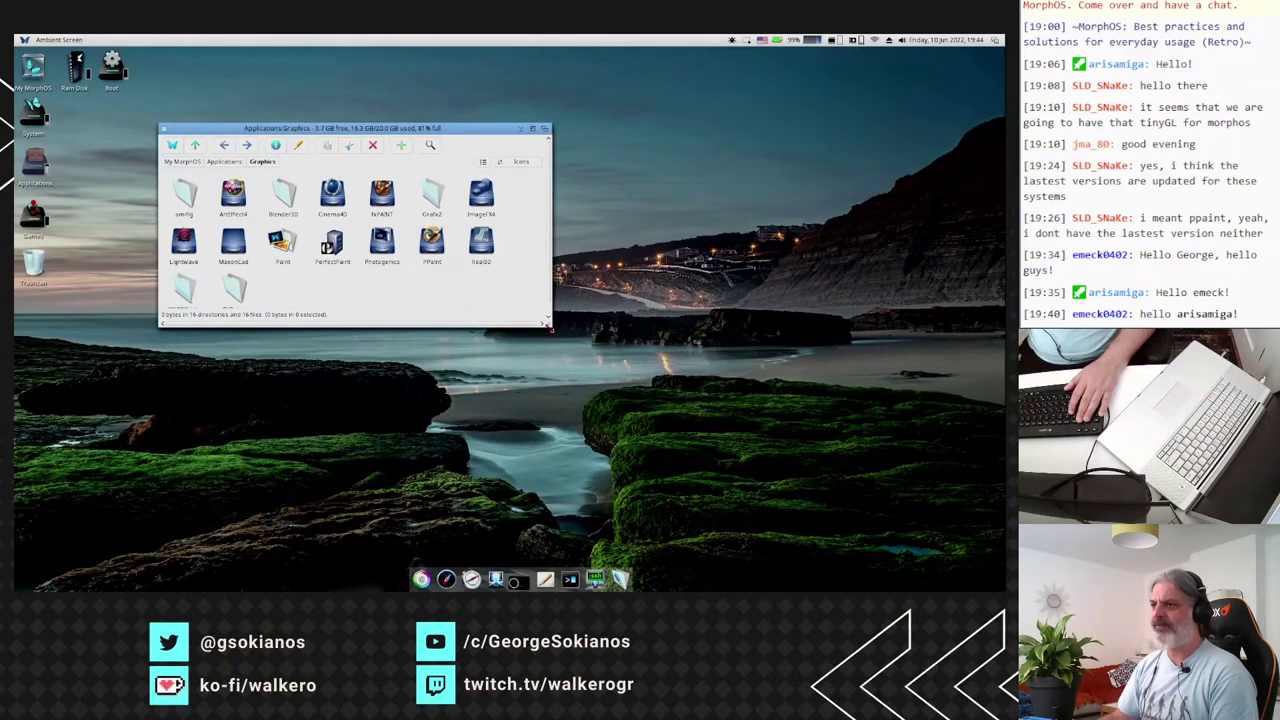
{"action": "double_click", "coordinate": [243, 250]}
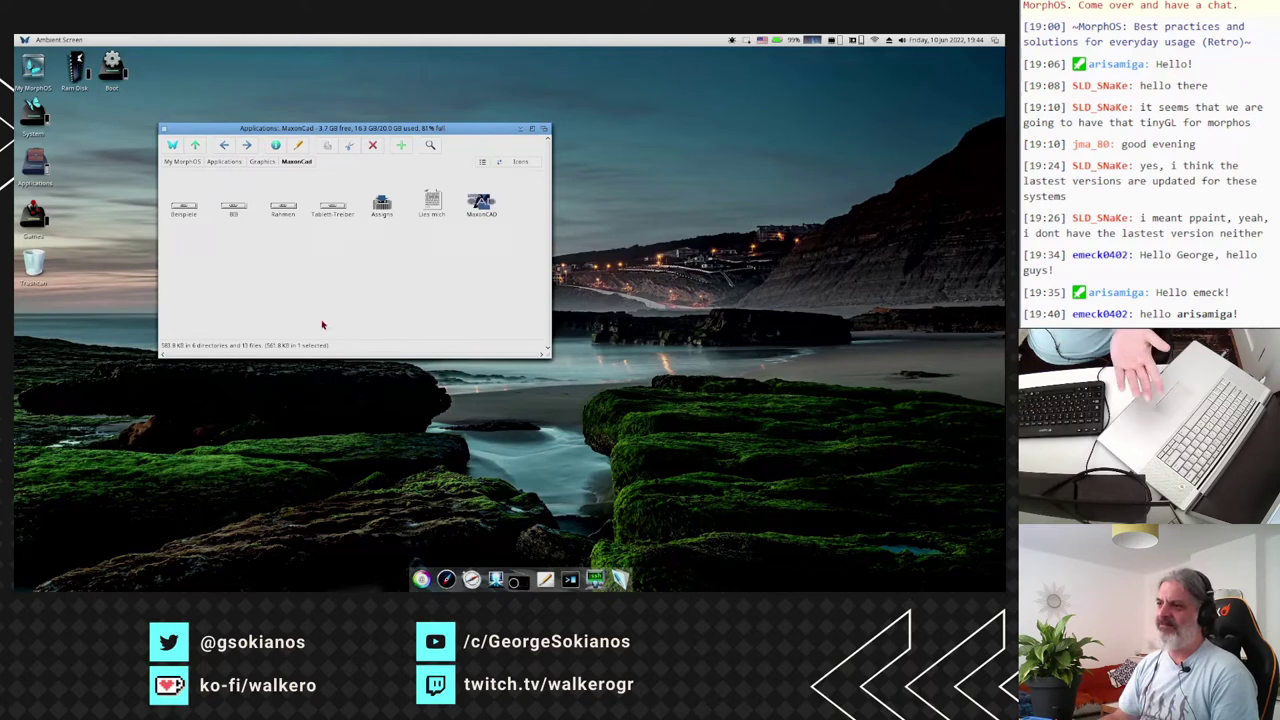
{"action": "left_click", "coordinate": [316, 284]}
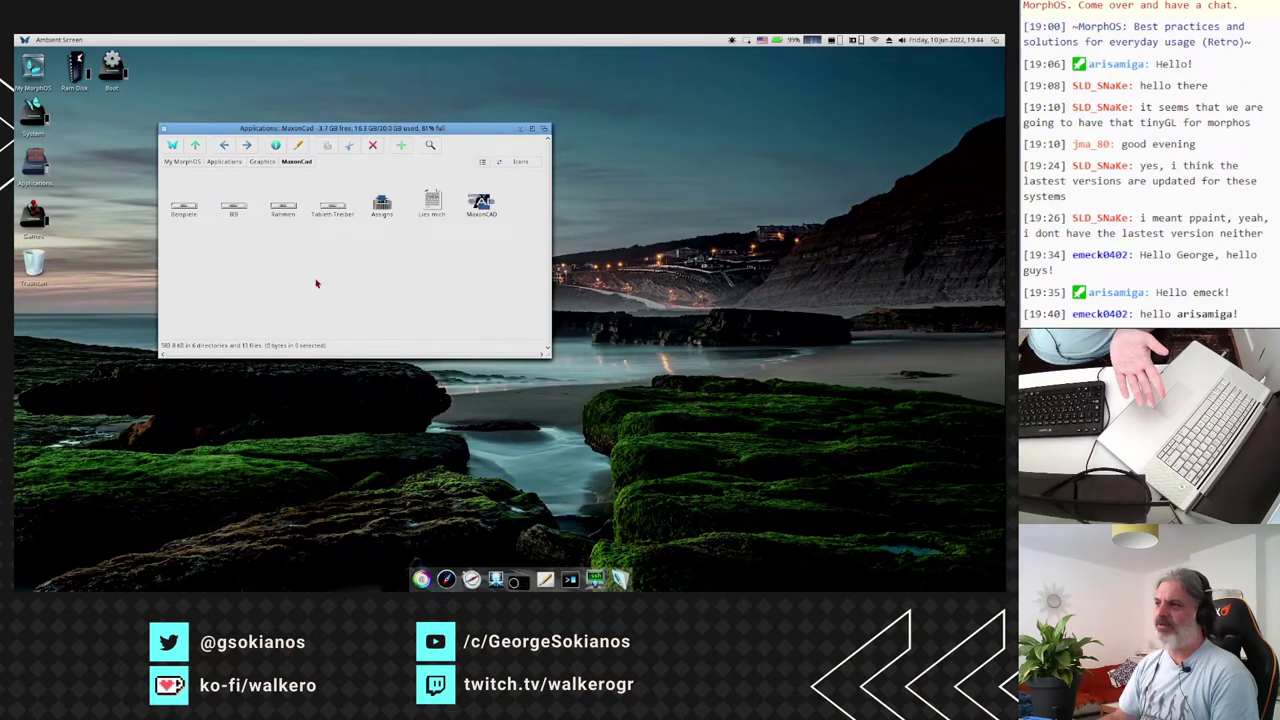
Try running the Assigns script, and launch MaxonCAD with the CAD volume assigned to the MaxonCad drawer.
{"action": "double_click", "coordinate": [381, 207]}
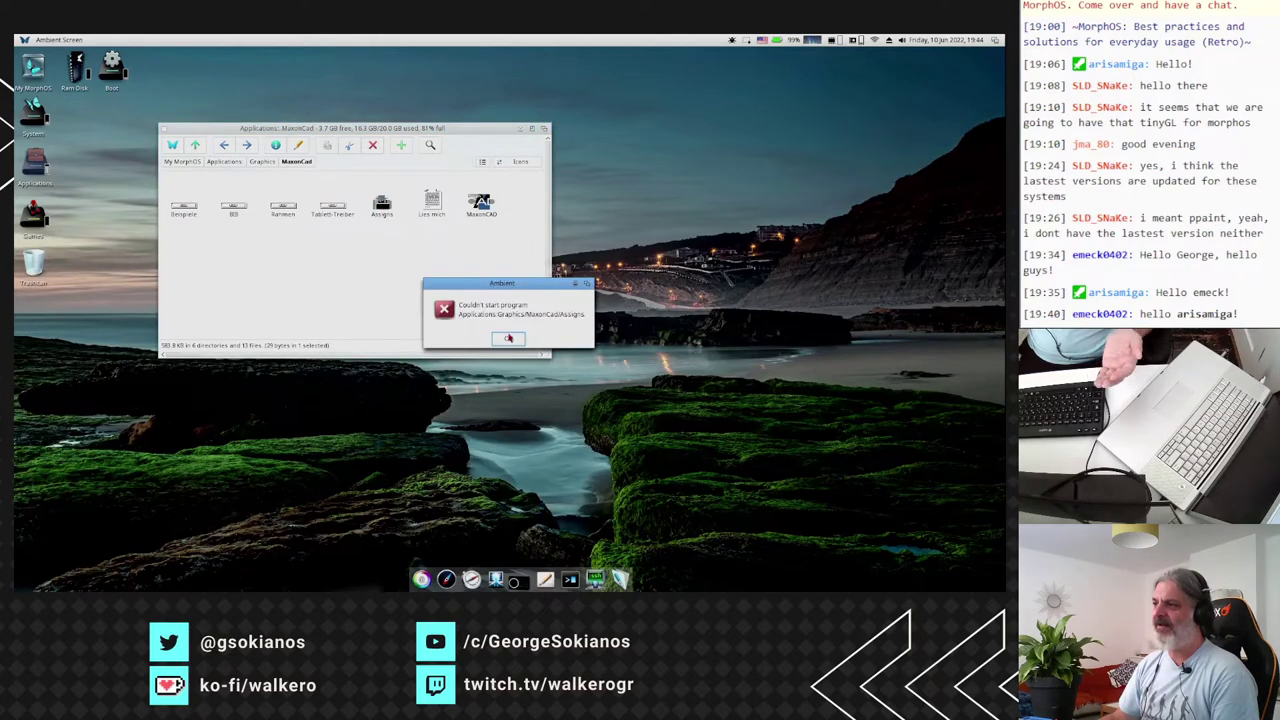
{"action": "double_click", "coordinate": [481, 203]}
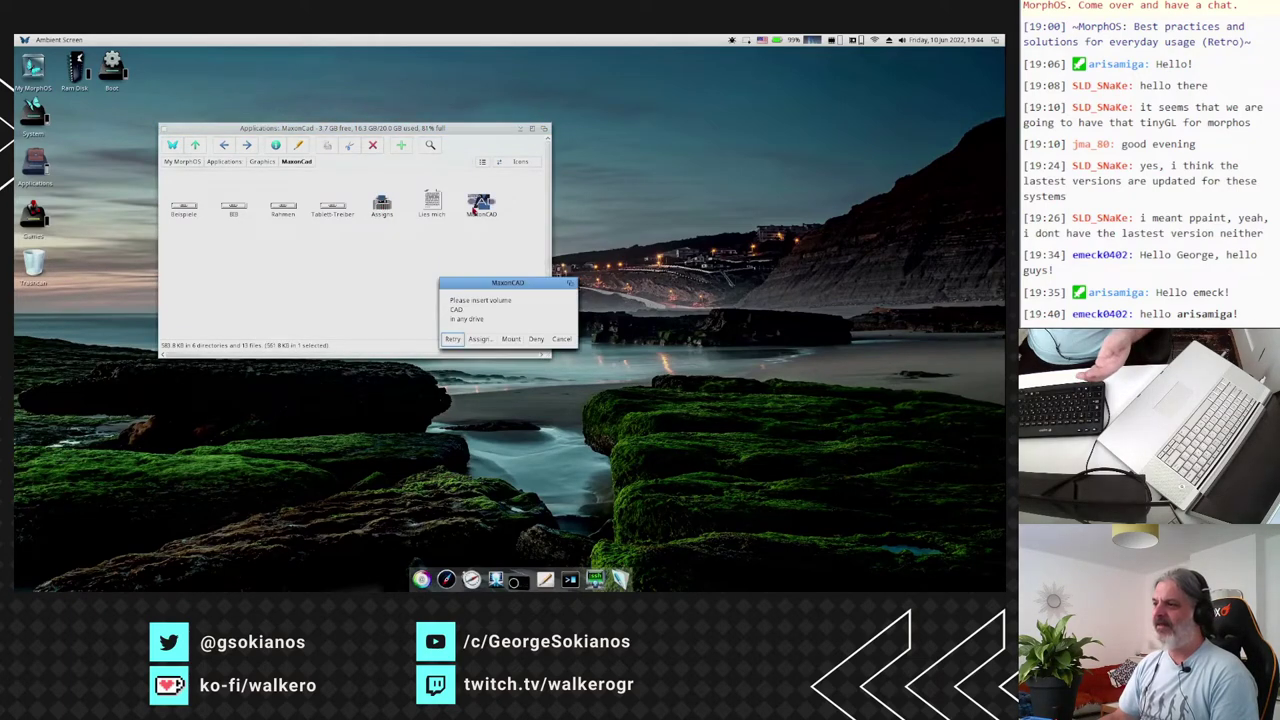
{"action": "left_click", "coordinate": [479, 339]}
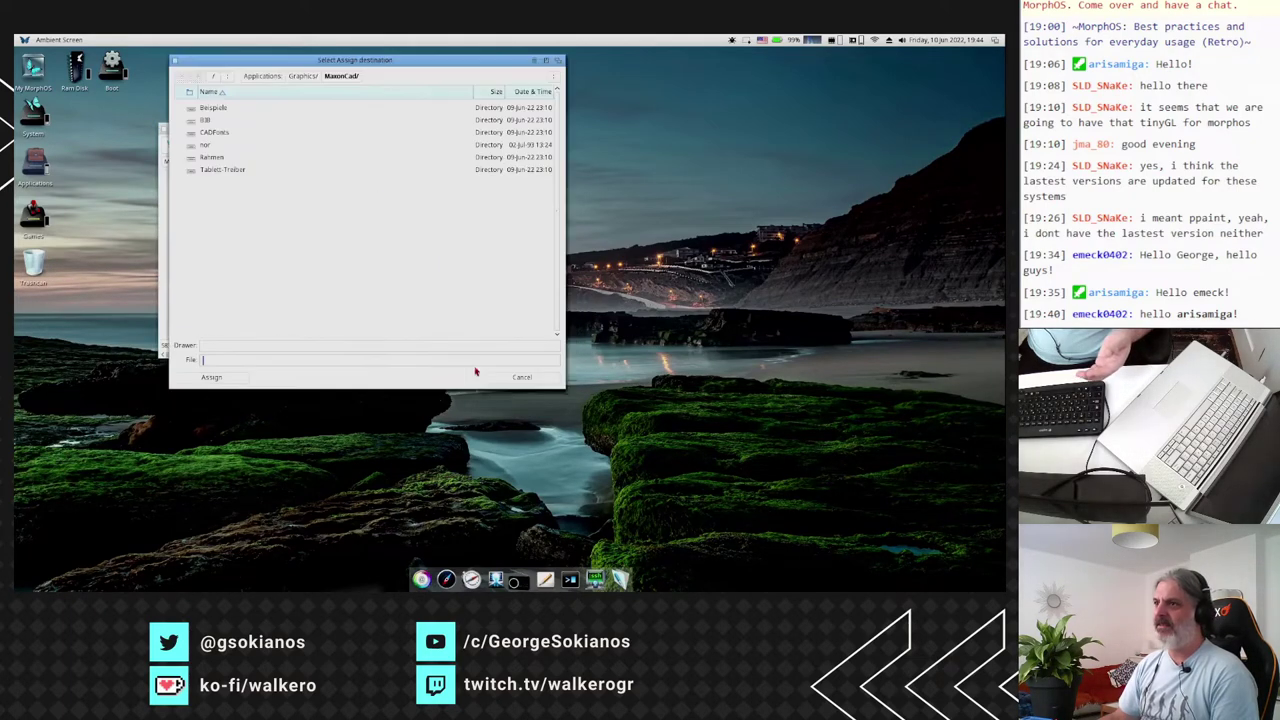
{"action": "left_click", "coordinate": [206, 374]}
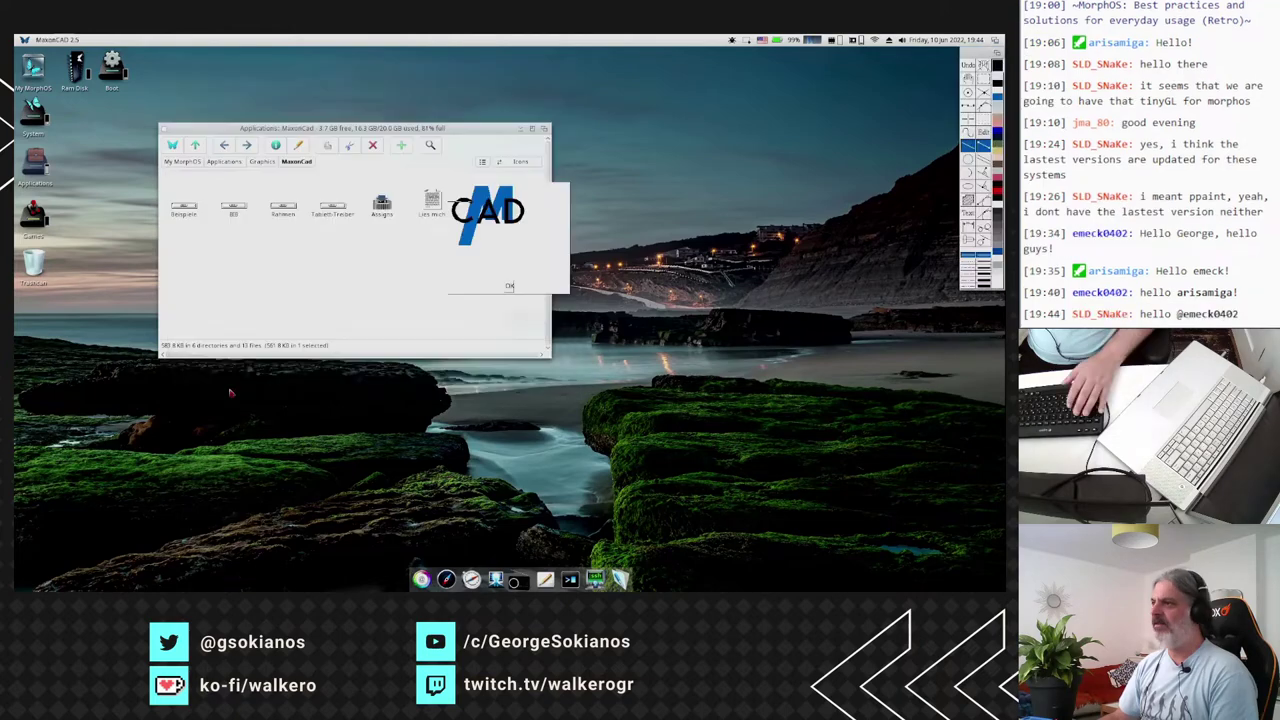
{"action": "left_click", "coordinate": [510, 287]}
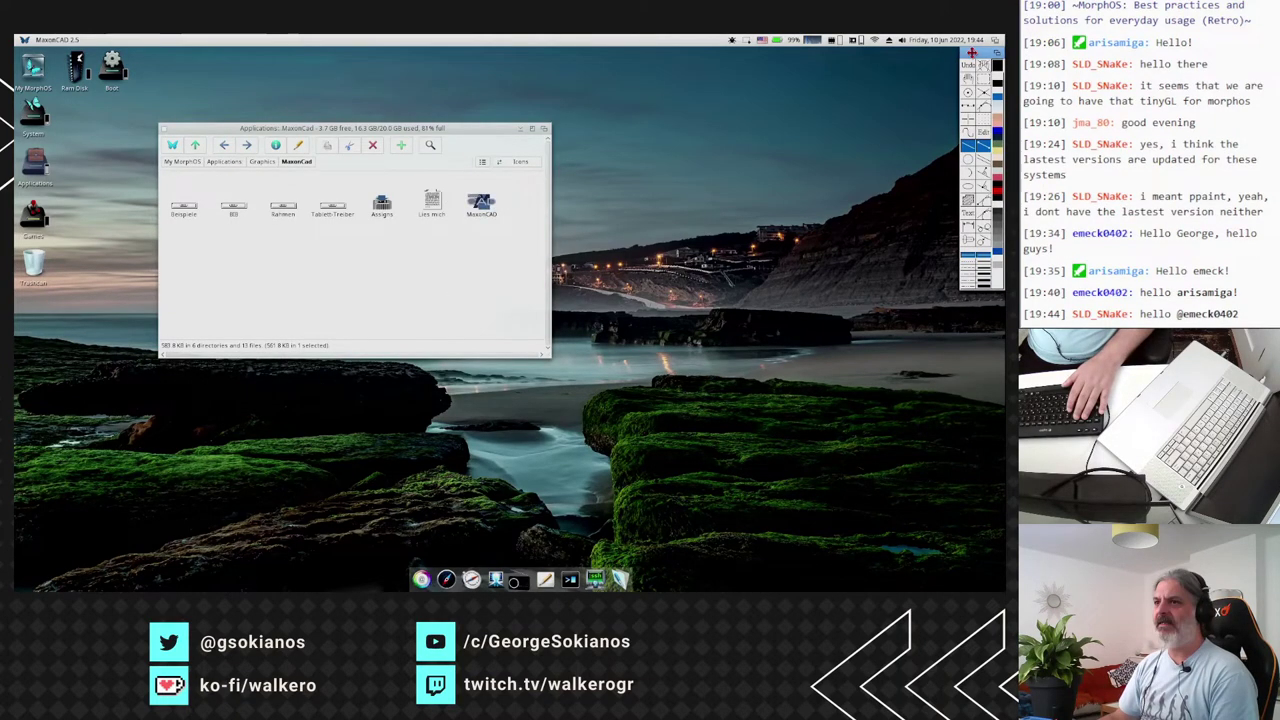
{"action": "mouse_move", "coordinate": [971, 53]}
{"action": "left_mouse_down"}
{"action": "mouse_move", "coordinate": [178, 146]}
{"action": "mouse_move", "coordinate": [975, 55]}
{"action": "left_mouse_up"}
Load the Antriebswelle example drawing from the Beispiele directory.
{"action": "right_click", "coordinate": [33, 40]}
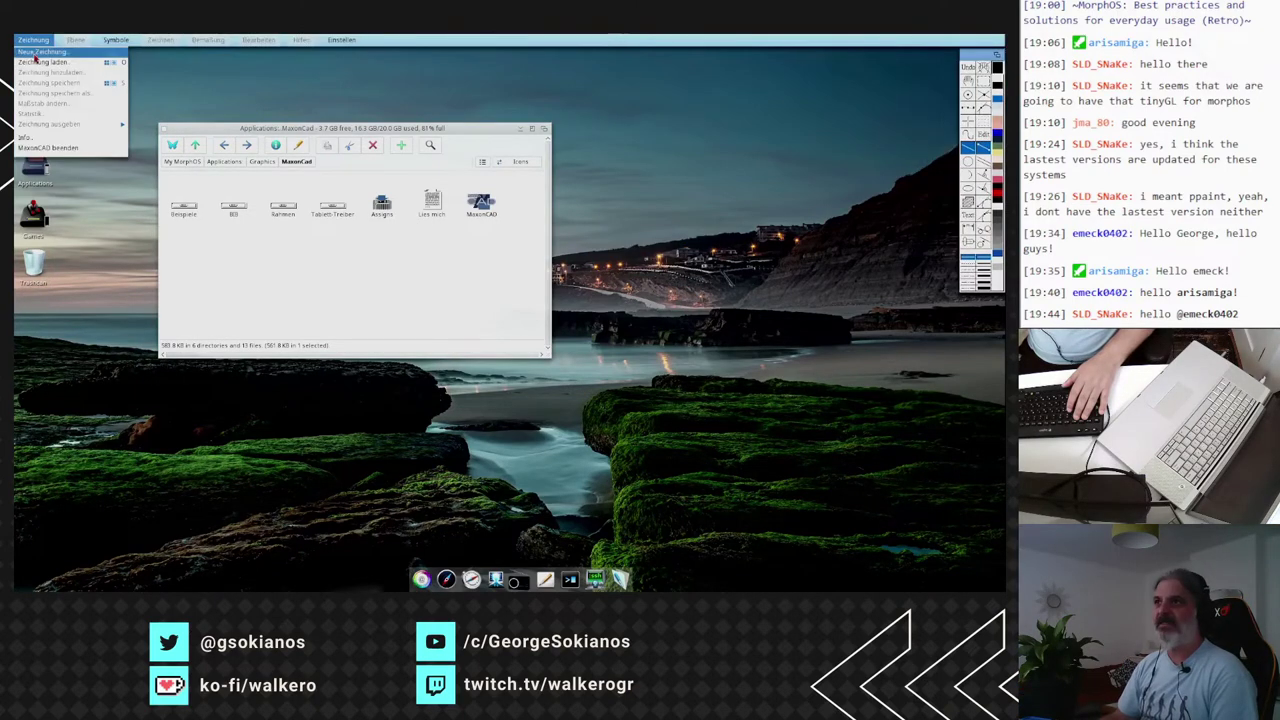
{"action": "left_click", "coordinate": [40, 62]}
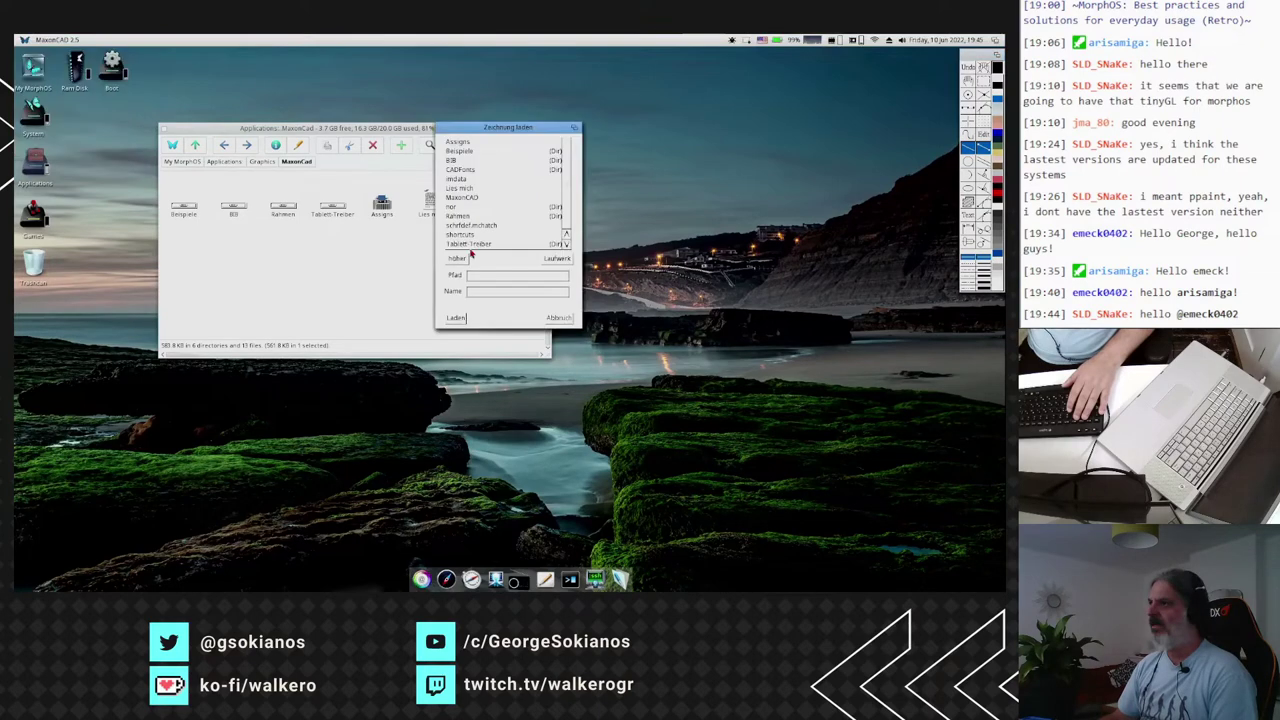
{"action": "left_click", "coordinate": [462, 151]}
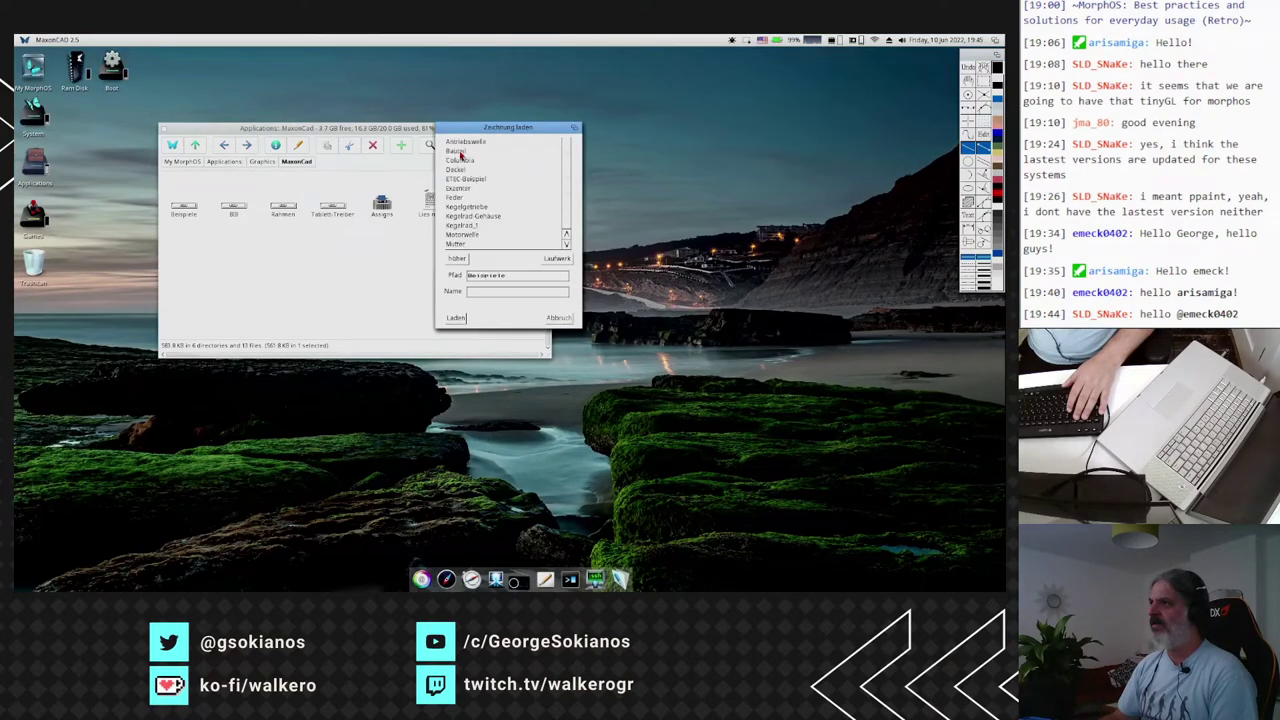
{"action": "left_click", "coordinate": [463, 143]}
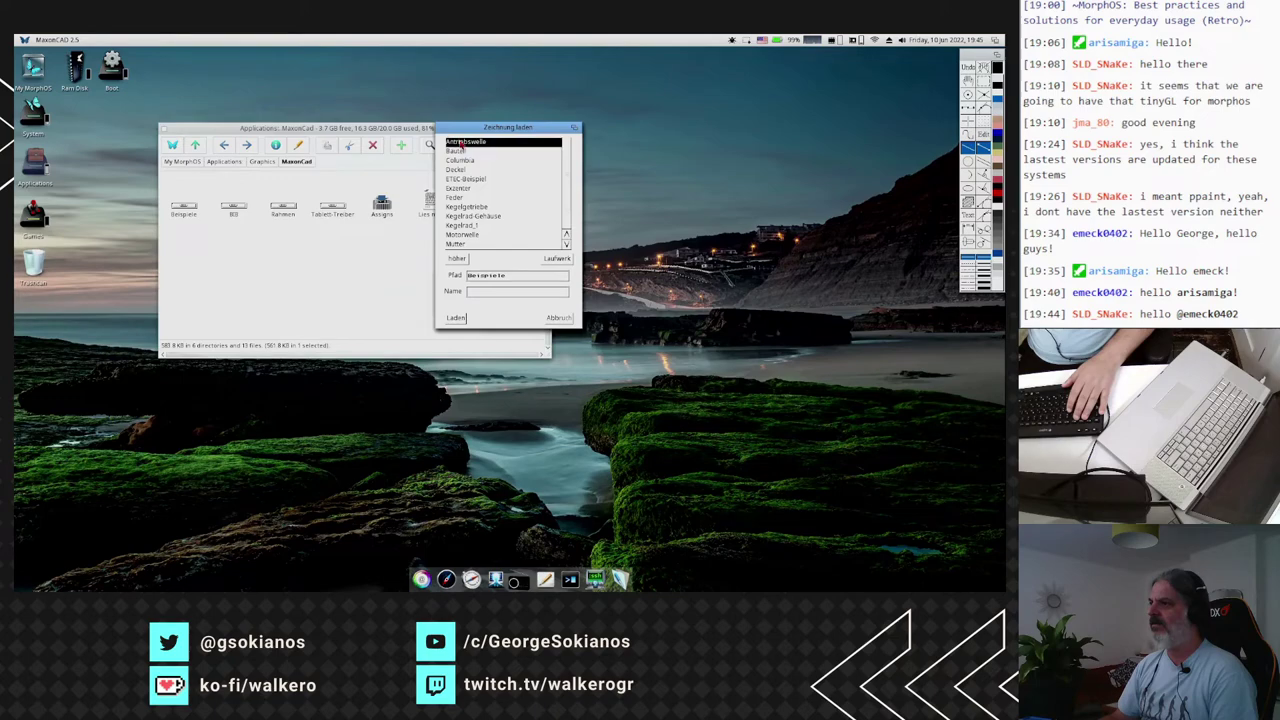
{"action": "double_click", "coordinate": [461, 143]}
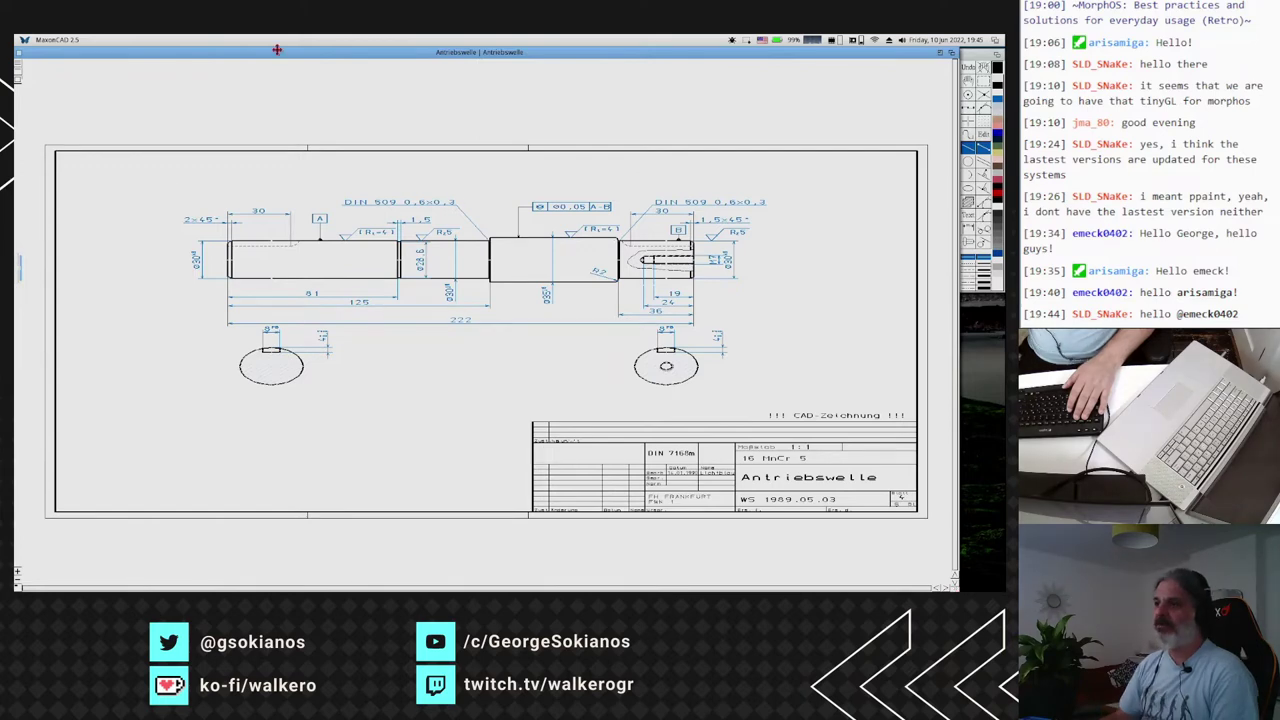
{"action": "left_click_drag", "start_coordinate": [277, 52], "coordinate": [279, 50]}
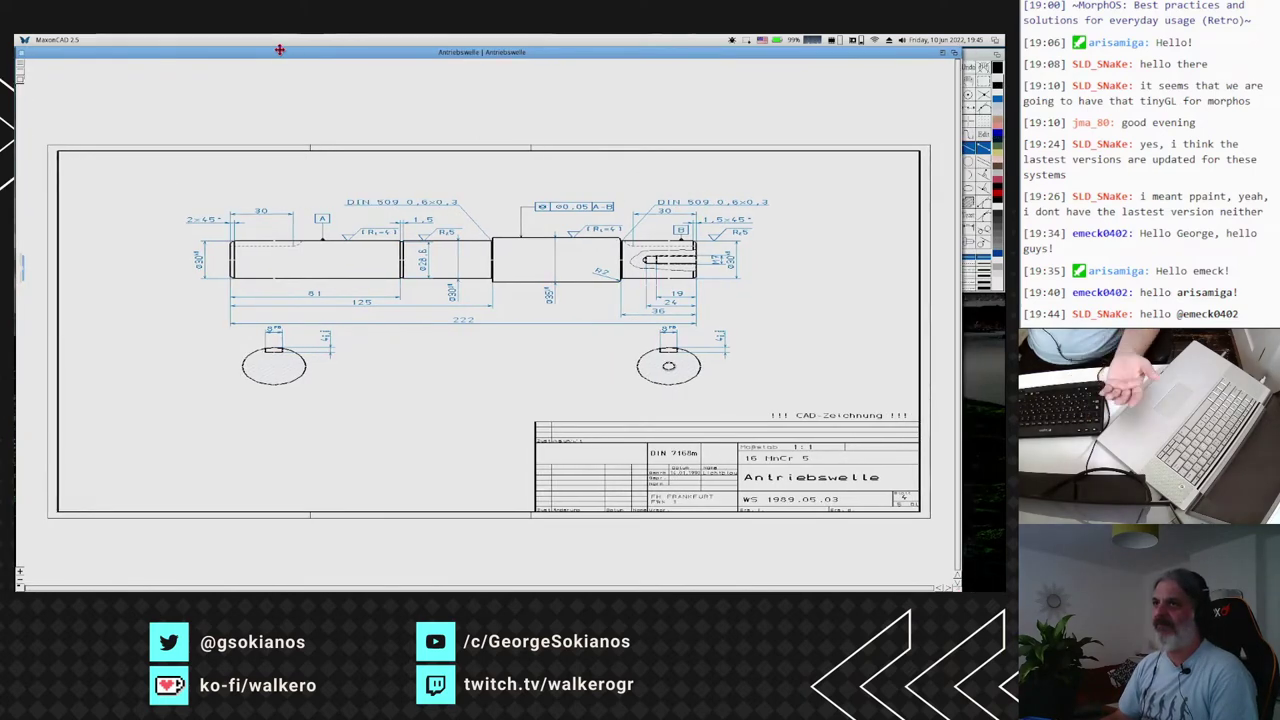
Load the Exzenter drawing from the Beispiele directory and inspect it at different zoom levels.
{"action": "right_click", "coordinate": [40, 62]}
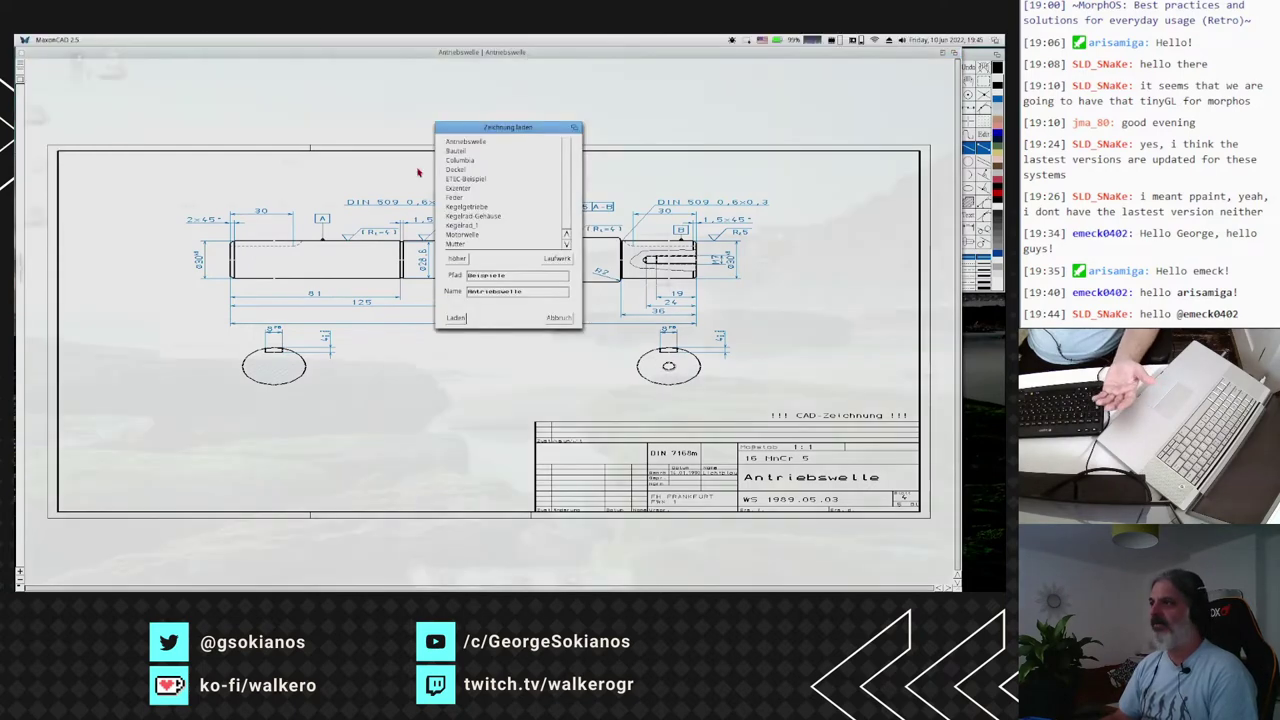
{"action": "left_click", "coordinate": [458, 188]}
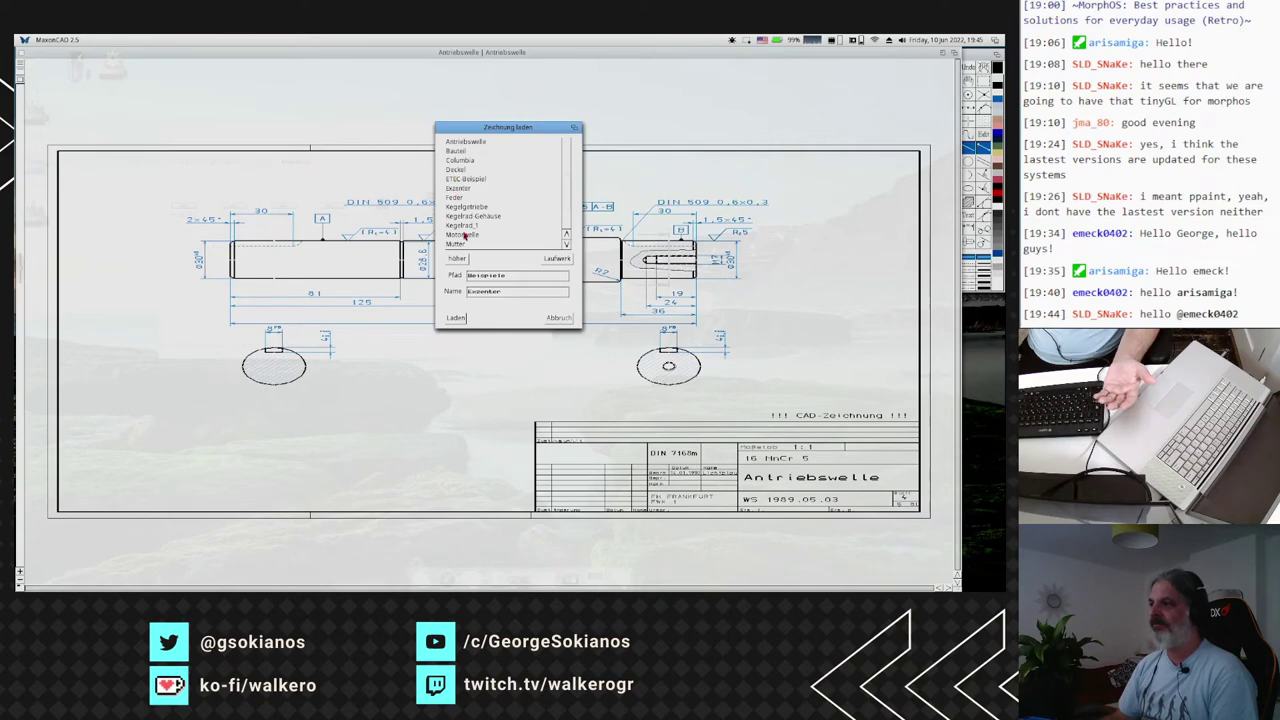
{"action": "left_click", "coordinate": [455, 317]}
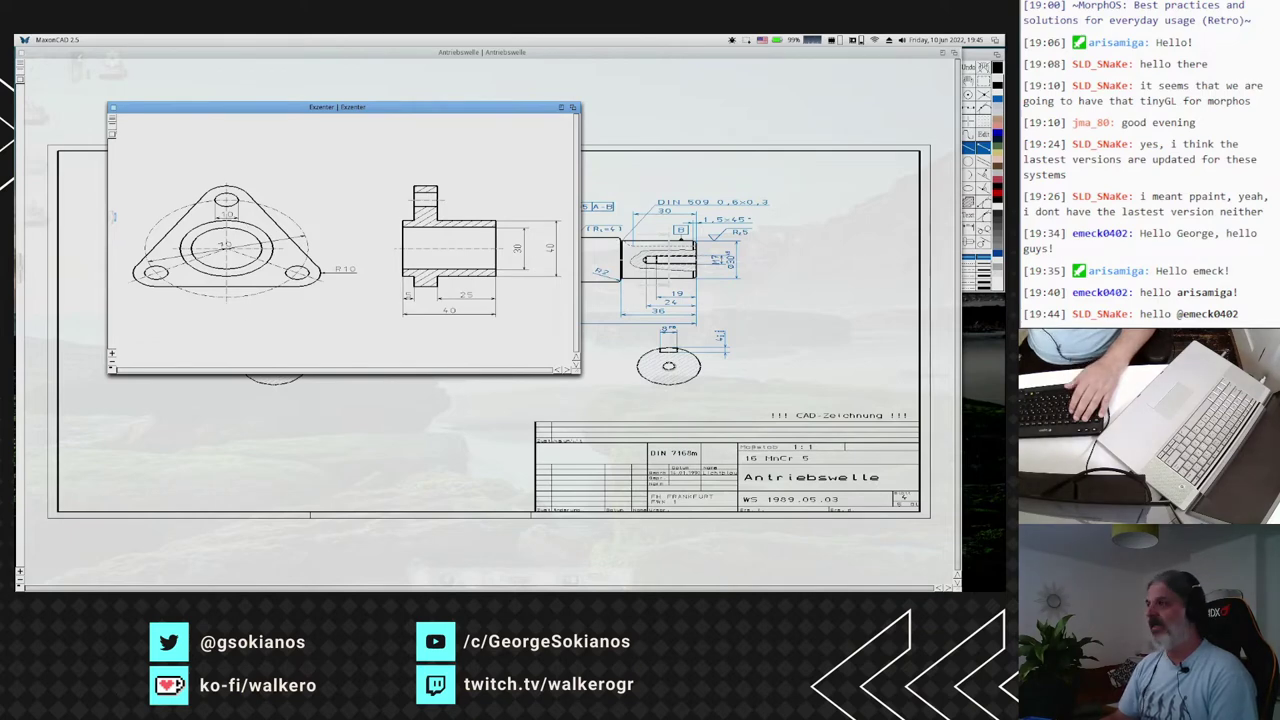
{"action": "left_click", "coordinate": [736, 54]}
{"action": "left_click_drag", "start_coordinate": [736, 54], "coordinate": [733, 56]}
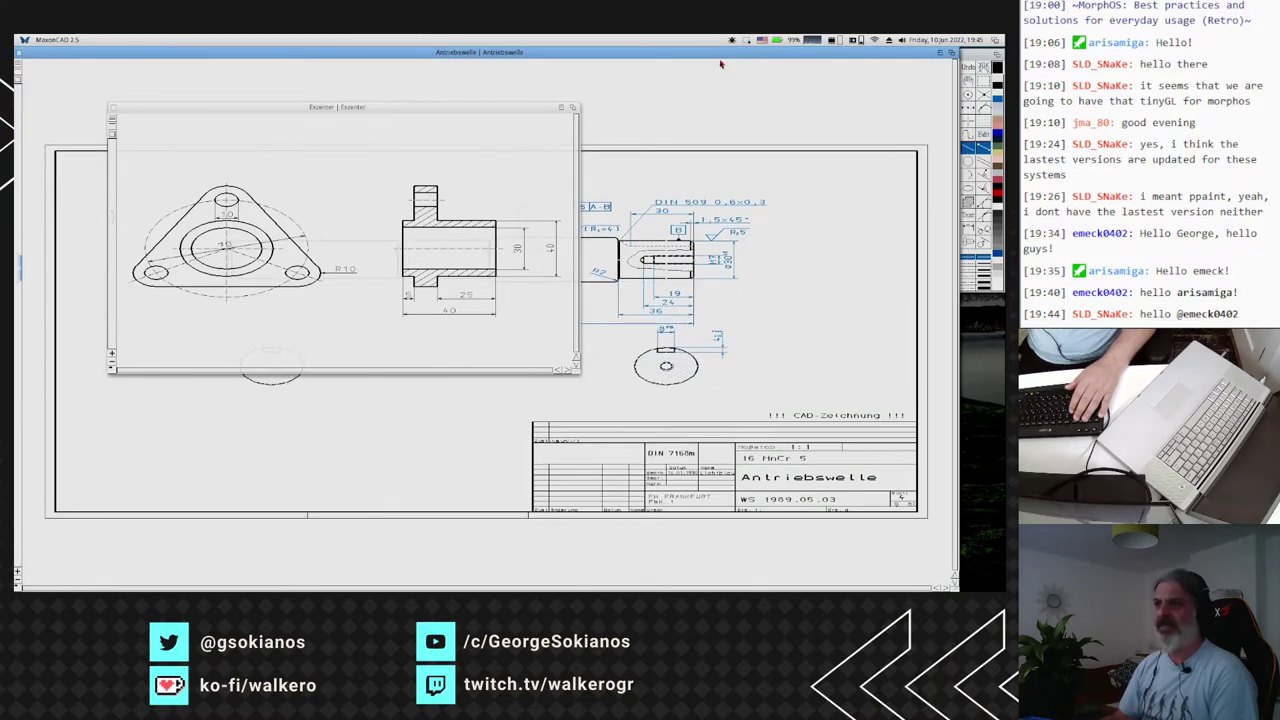
{"action": "left_click", "coordinate": [115, 220]}
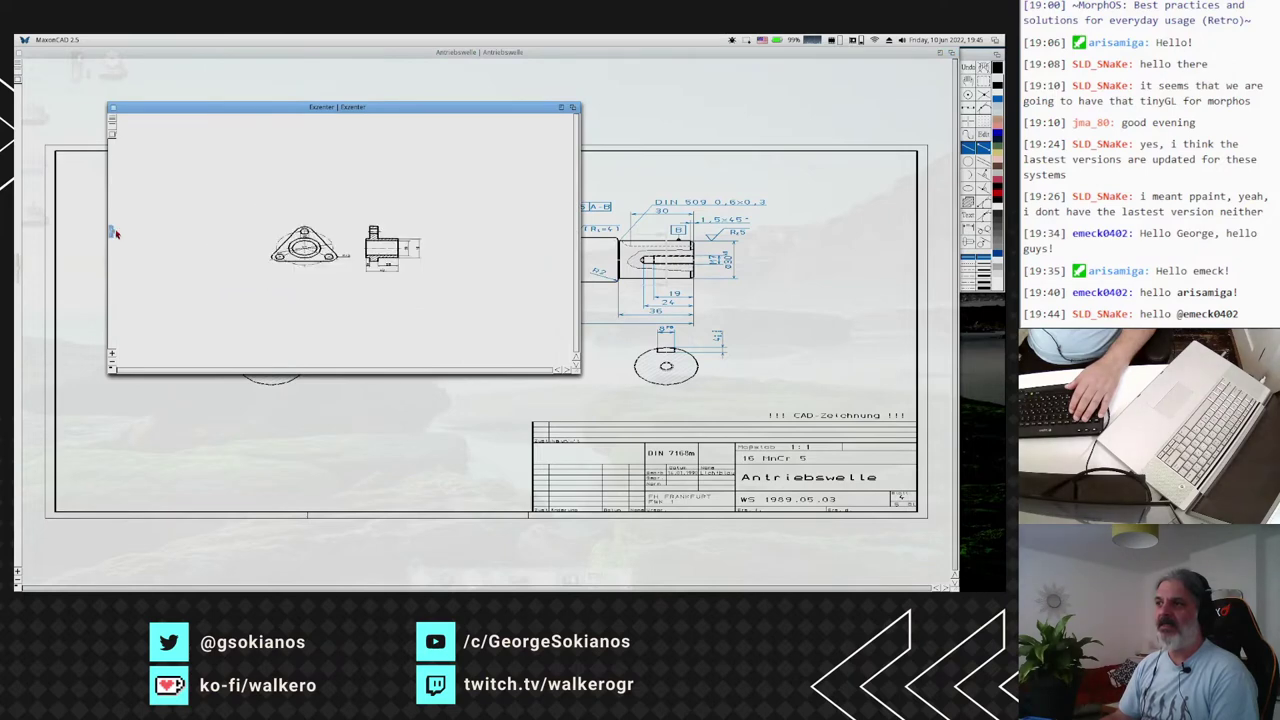
{"action": "mouse_move", "coordinate": [115, 233]}
{"action": "left_mouse_down"}
{"action": "mouse_move", "coordinate": [109, 150]}
{"action": "mouse_move", "coordinate": [111, 215]}
{"action": "left_mouse_up"}
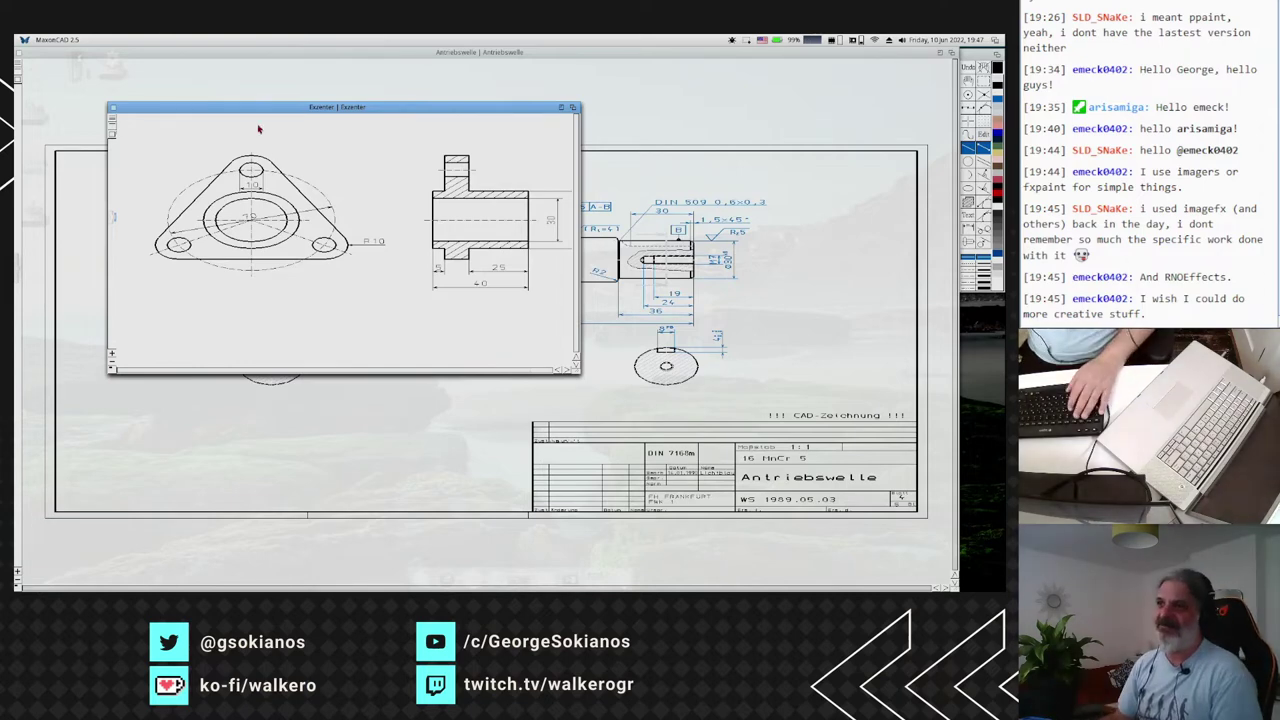
Close the Exzenter and Antriebswelle drawings, quit MaxonCAD and go back to the Graphics drawer.
{"action": "left_click", "coordinate": [114, 108]}
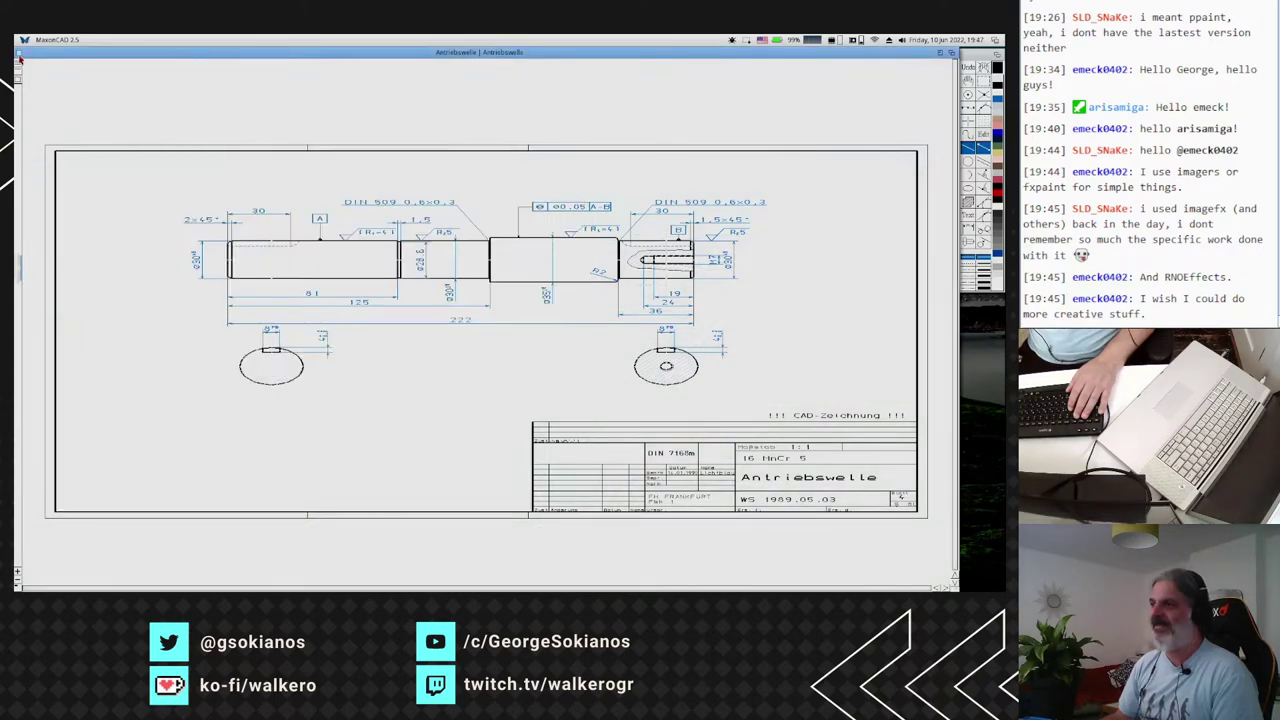
{"action": "left_click", "coordinate": [19, 56]}
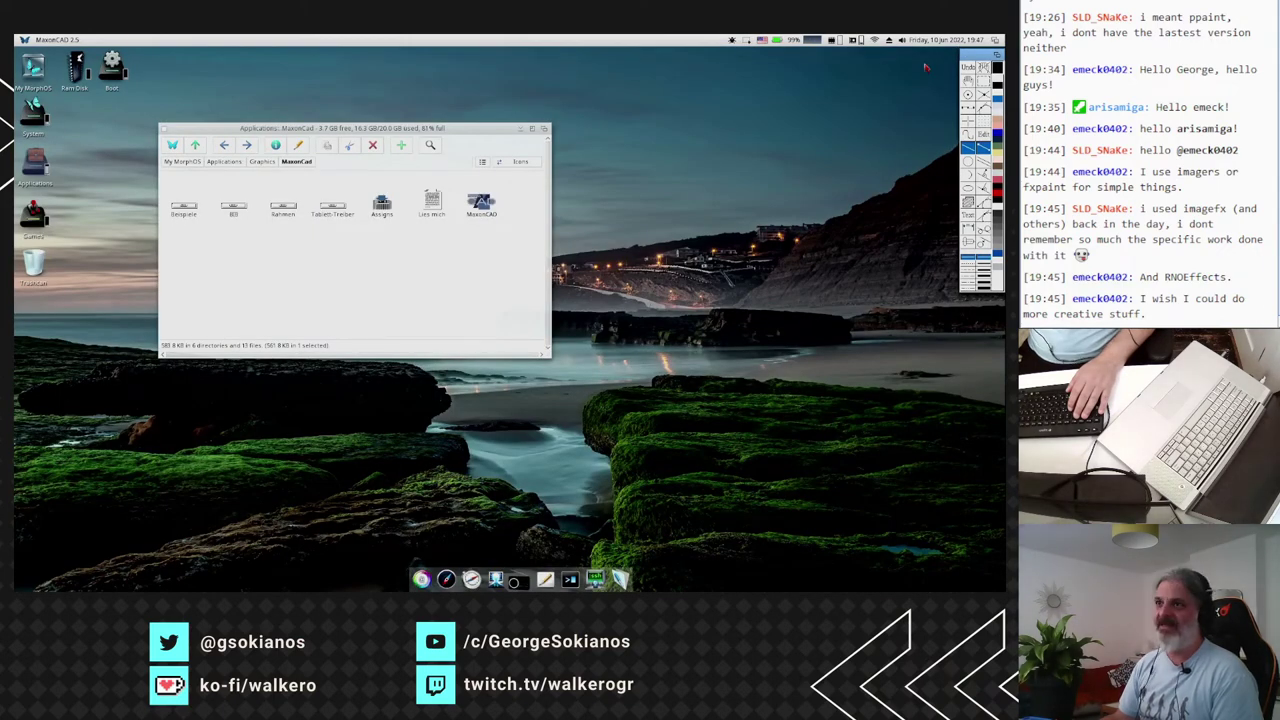
{"action": "left_click_drag", "start_coordinate": [45, 38], "coordinate": [45, 150]}
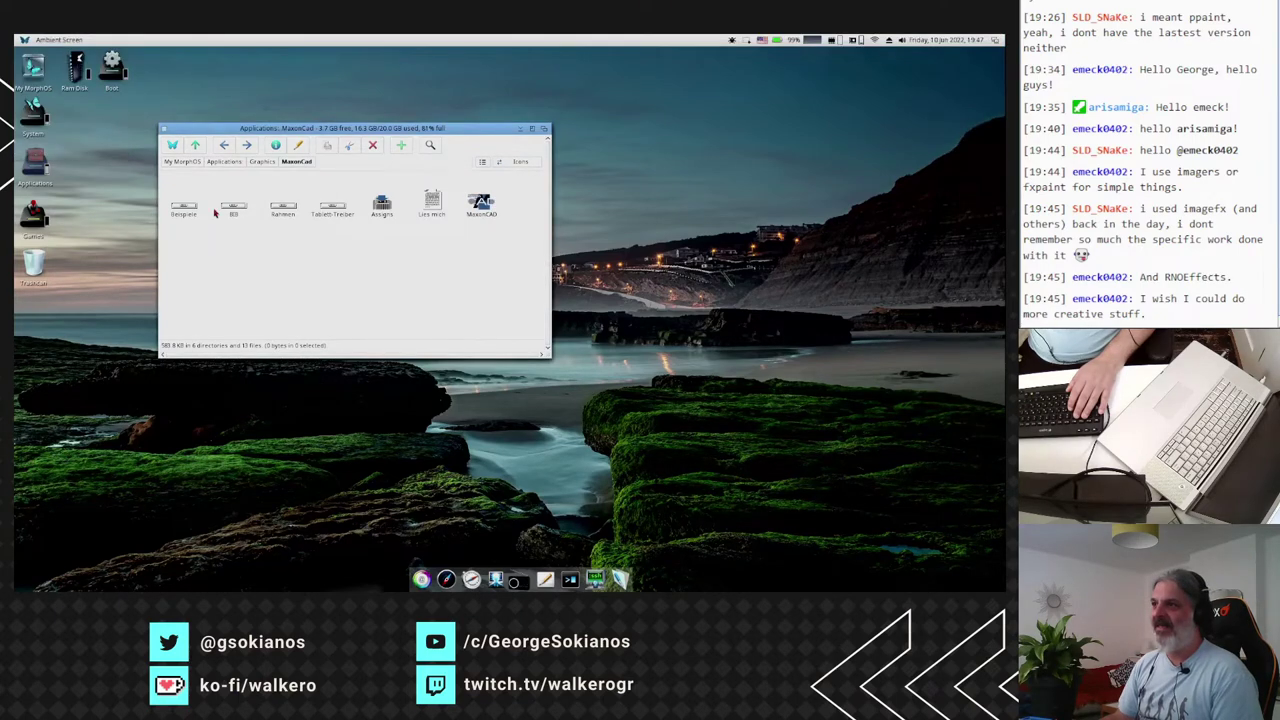
{"action": "left_click", "coordinate": [196, 146]}
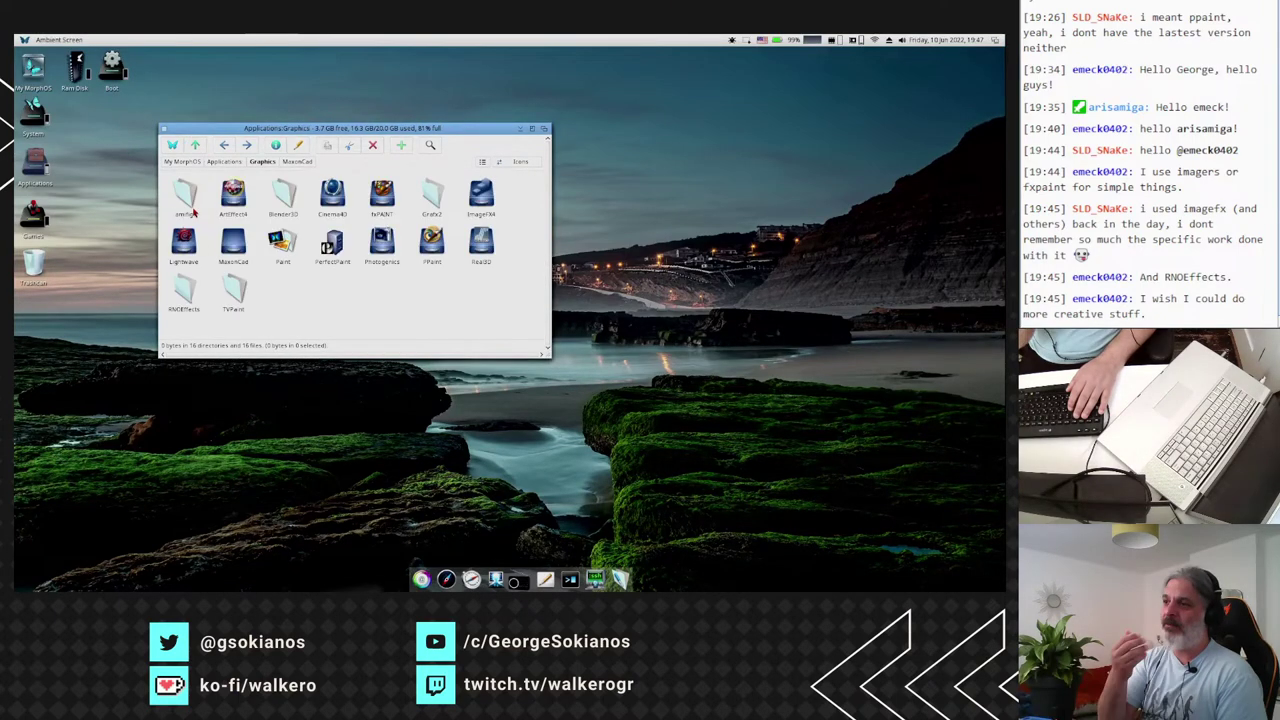
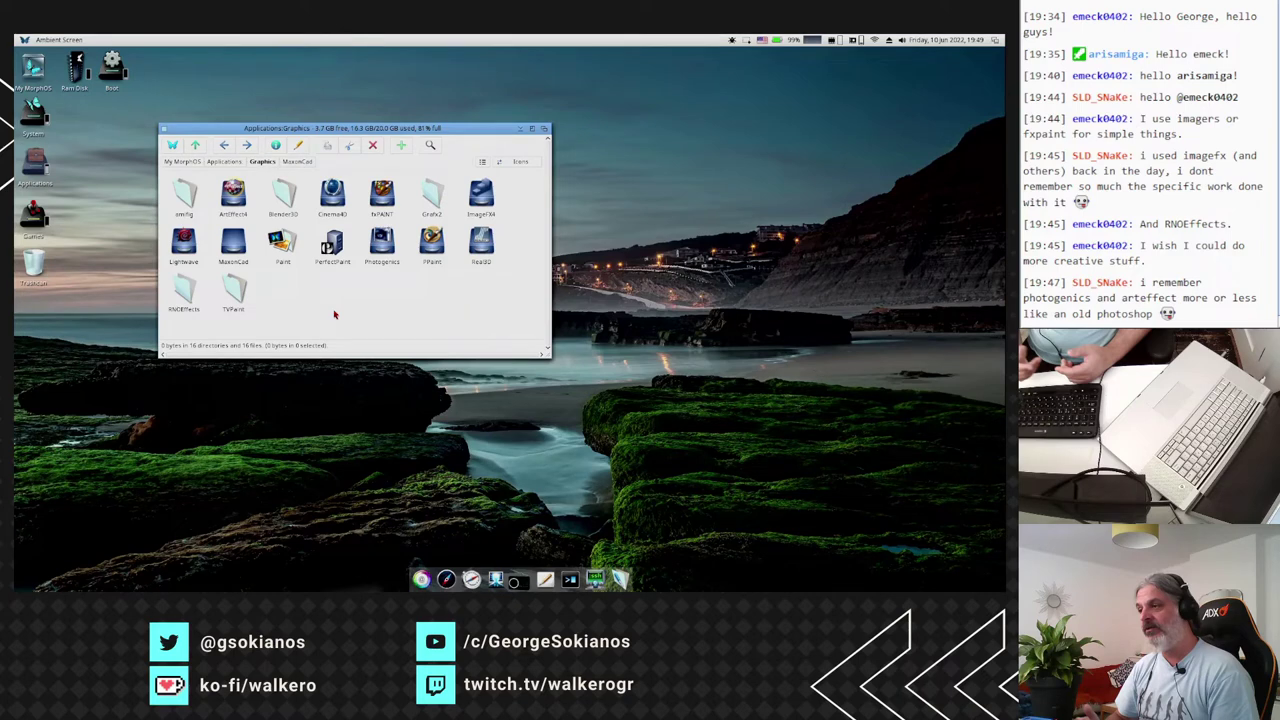
Launch Photogenics from the Graphics drawer and choose the 800x600 VGA preset for a new image.
{"action": "double_click", "coordinate": [382, 241]}
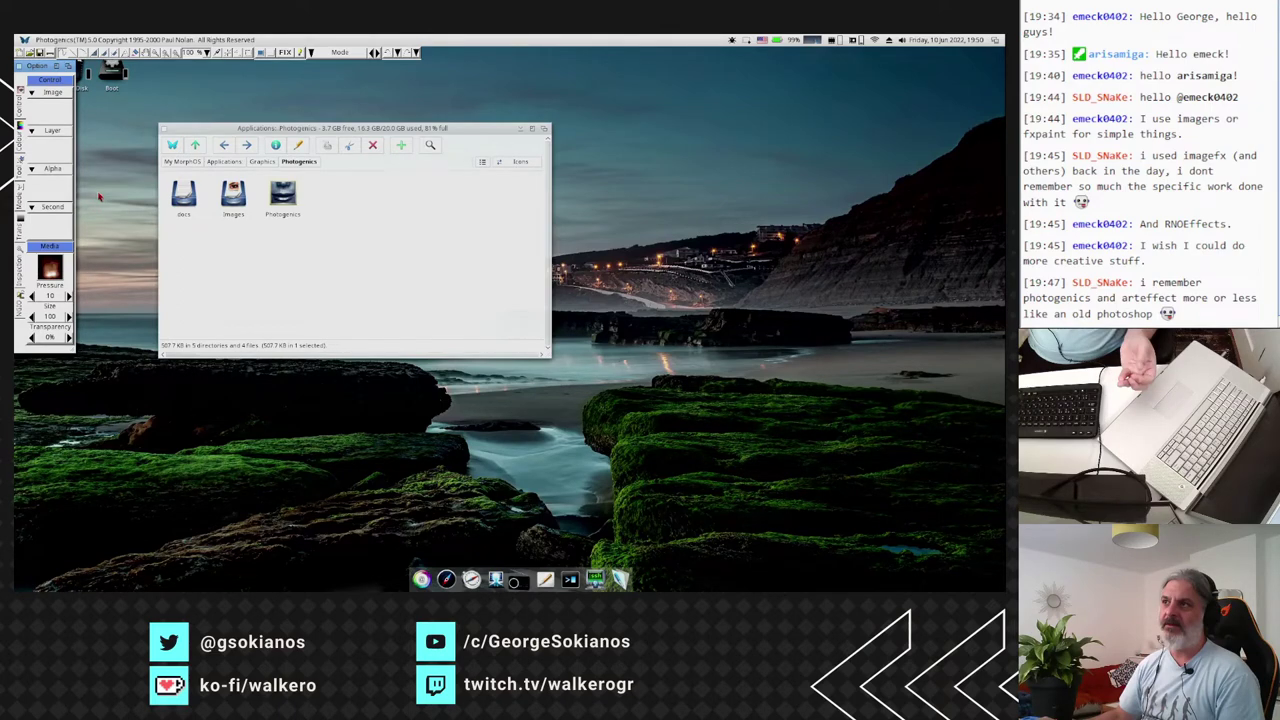
{"action": "key", "text": "super+n"}
{"action": "left_click", "coordinate": [95, 91]}
{"action": "mouse_move", "coordinate": [113, 124]}
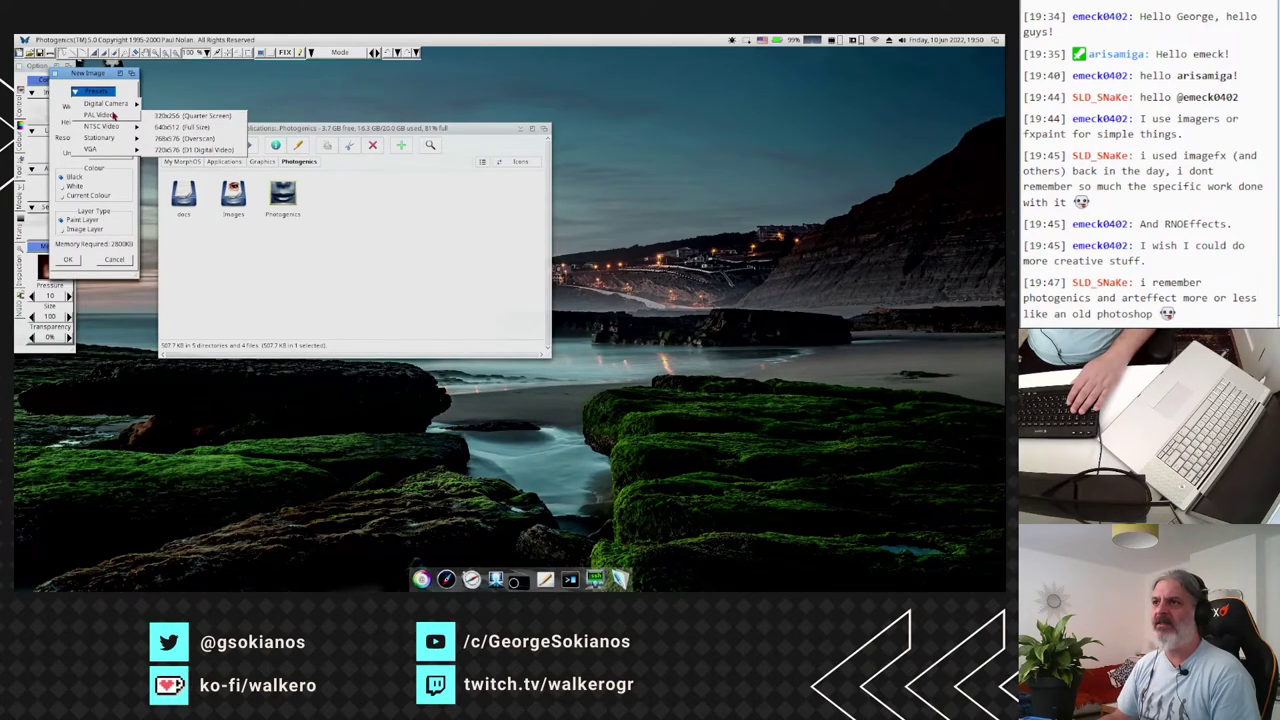
{"action": "mouse_move", "coordinate": [110, 149]}
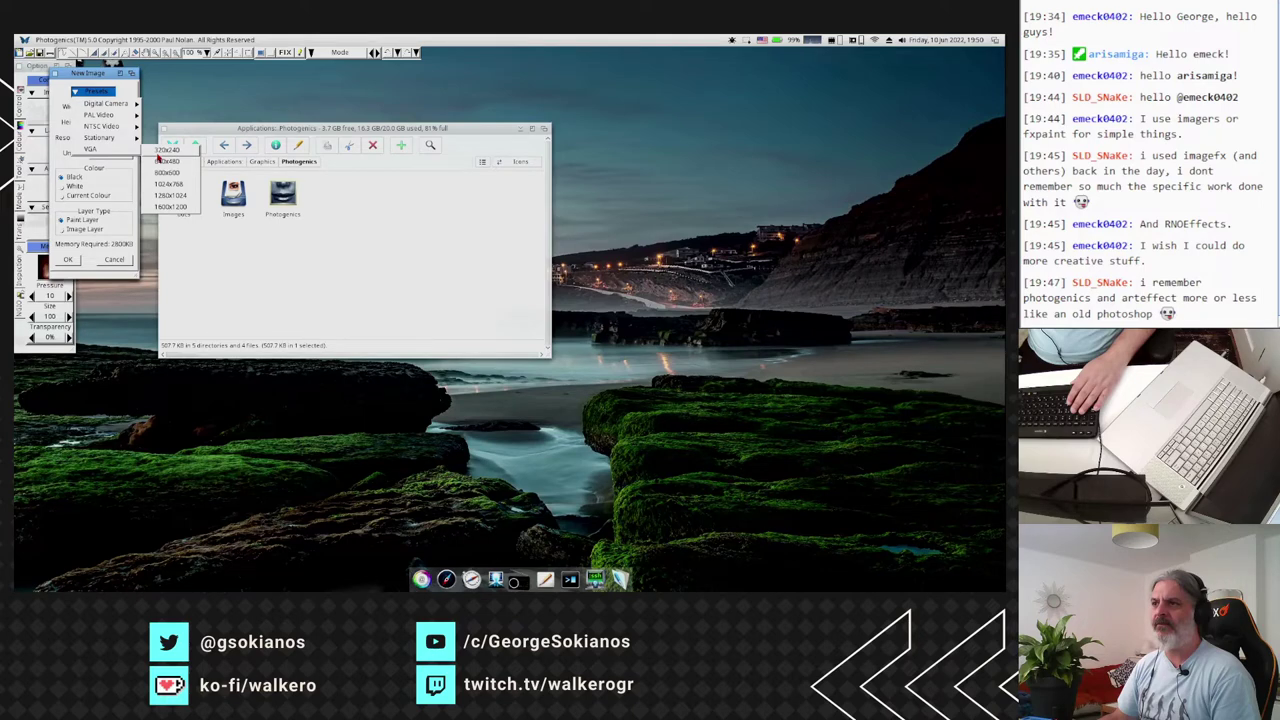
{"action": "left_click", "coordinate": [167, 172]}
Open the picture close-up-of-leaf-326055.jpg in Photogenics.
{"action": "left_click", "coordinate": [33, 55]}
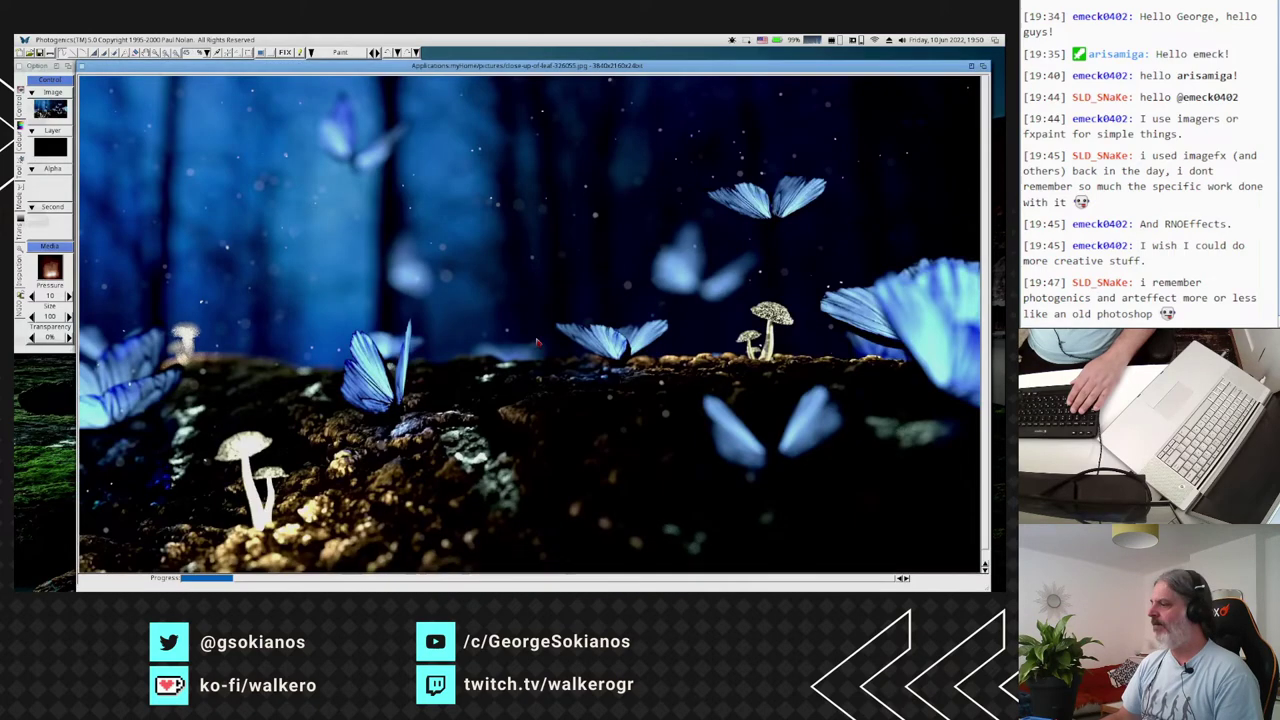
Move the leaf picture's window aside and close the blank 800x600 image.
{"action": "left_click_drag", "start_coordinate": [80, 68], "coordinate": [786, 480]}
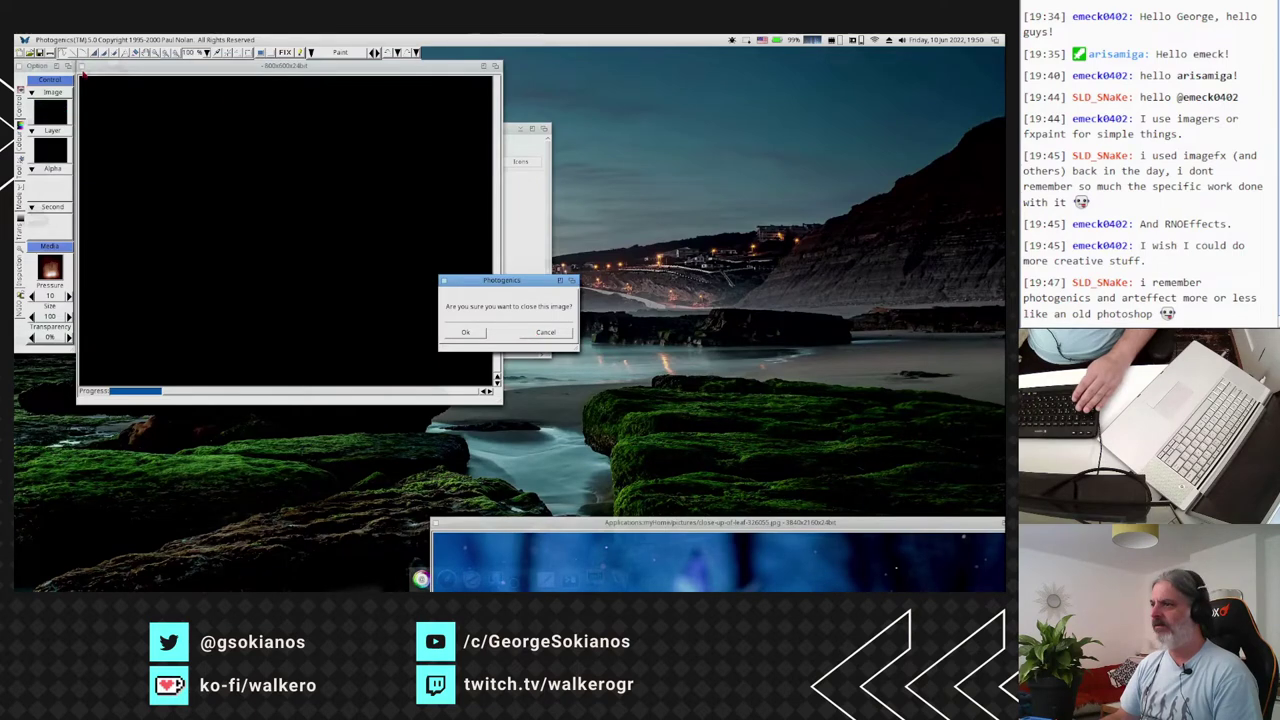
{"action": "key", "text": "Return"}
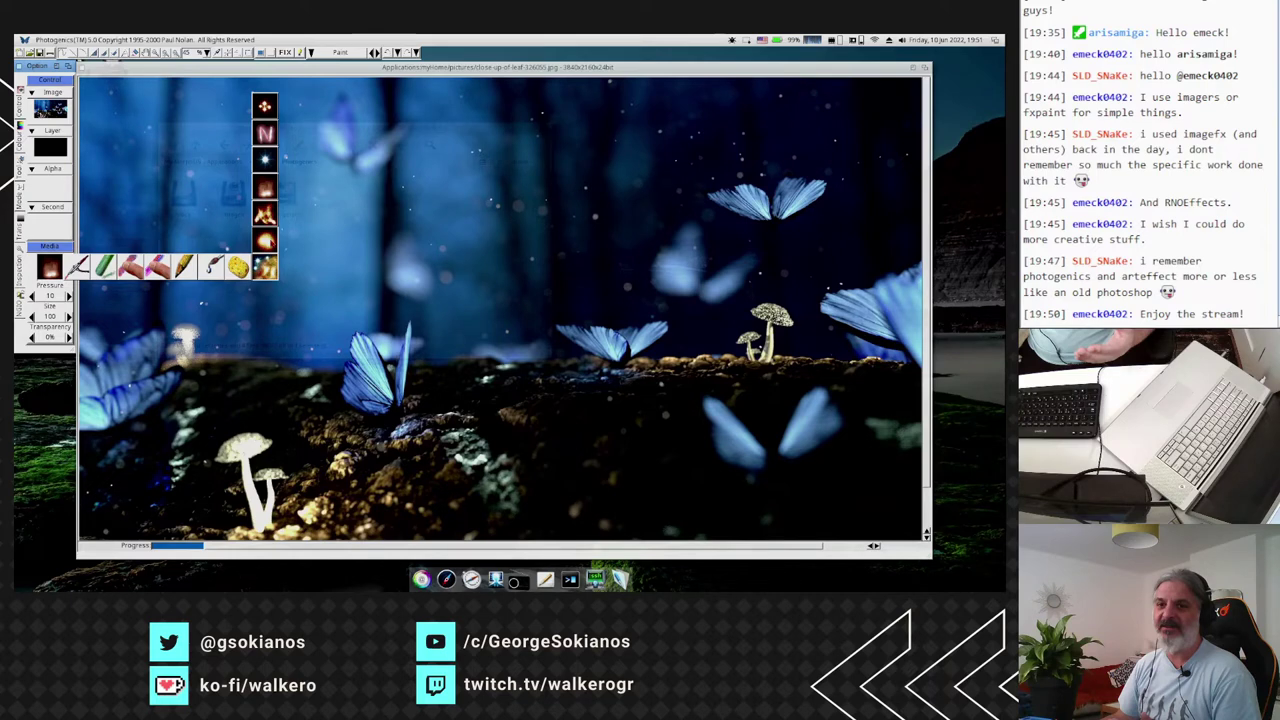
Choose a glowing brush medium and a red colour, and paint a diagonal Fire stroke across the blue background.
{"action": "left_click", "coordinate": [264, 213]}
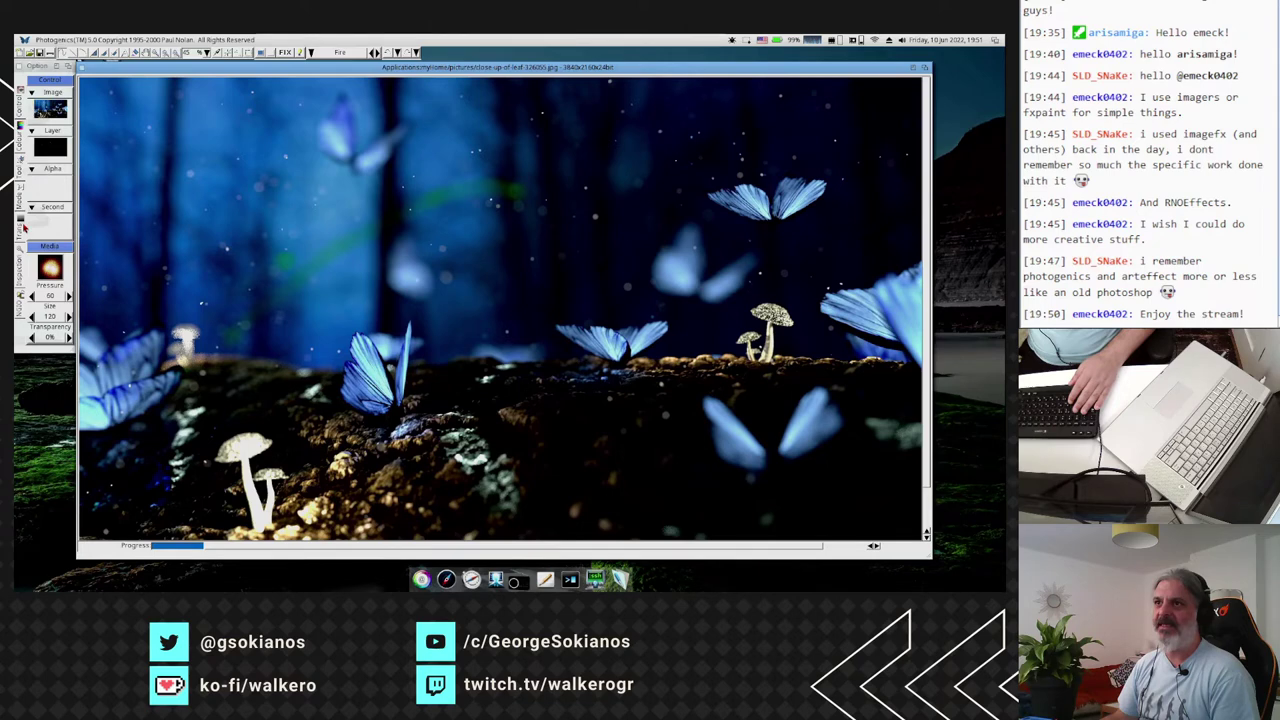
{"action": "left_click", "coordinate": [20, 128]}
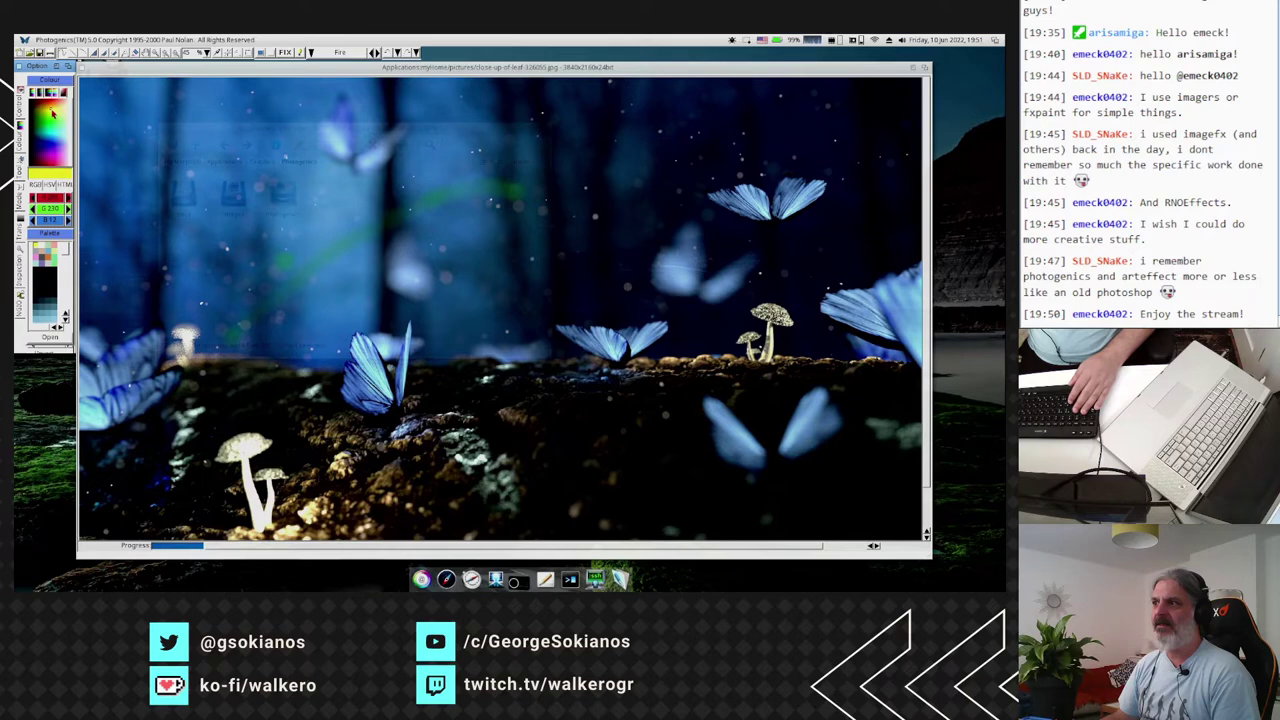
{"action": "left_click", "coordinate": [53, 113]}
Switch the paint mode to Convolve and paint it over the butterfly standing on the log.
{"action": "left_click", "coordinate": [340, 53]}
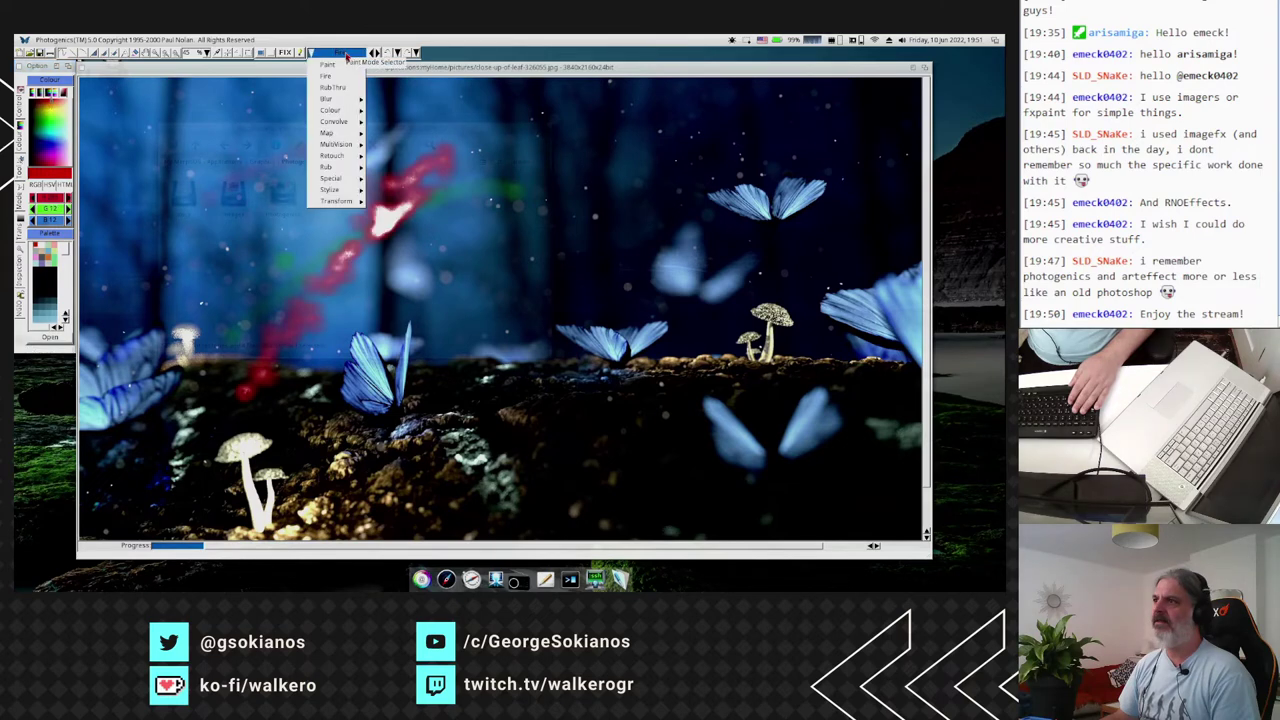
{"action": "mouse_move", "coordinate": [335, 111]}
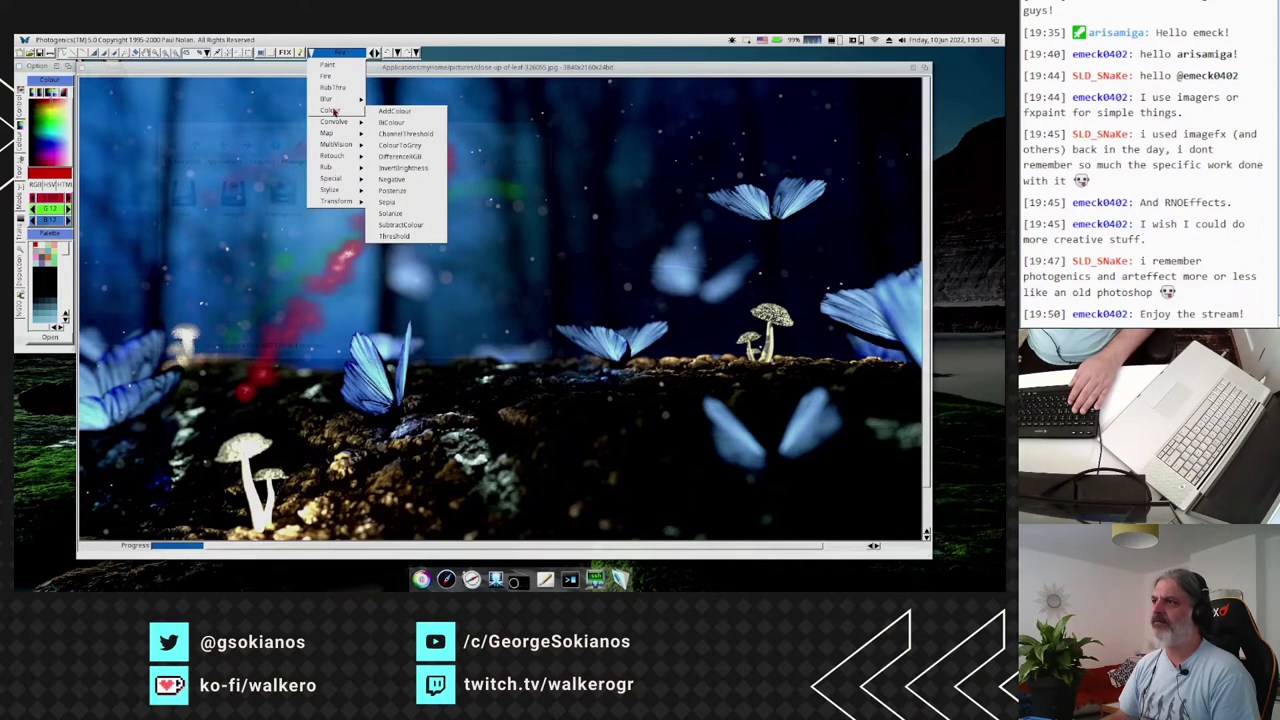
{"action": "left_click", "coordinate": [334, 121]}
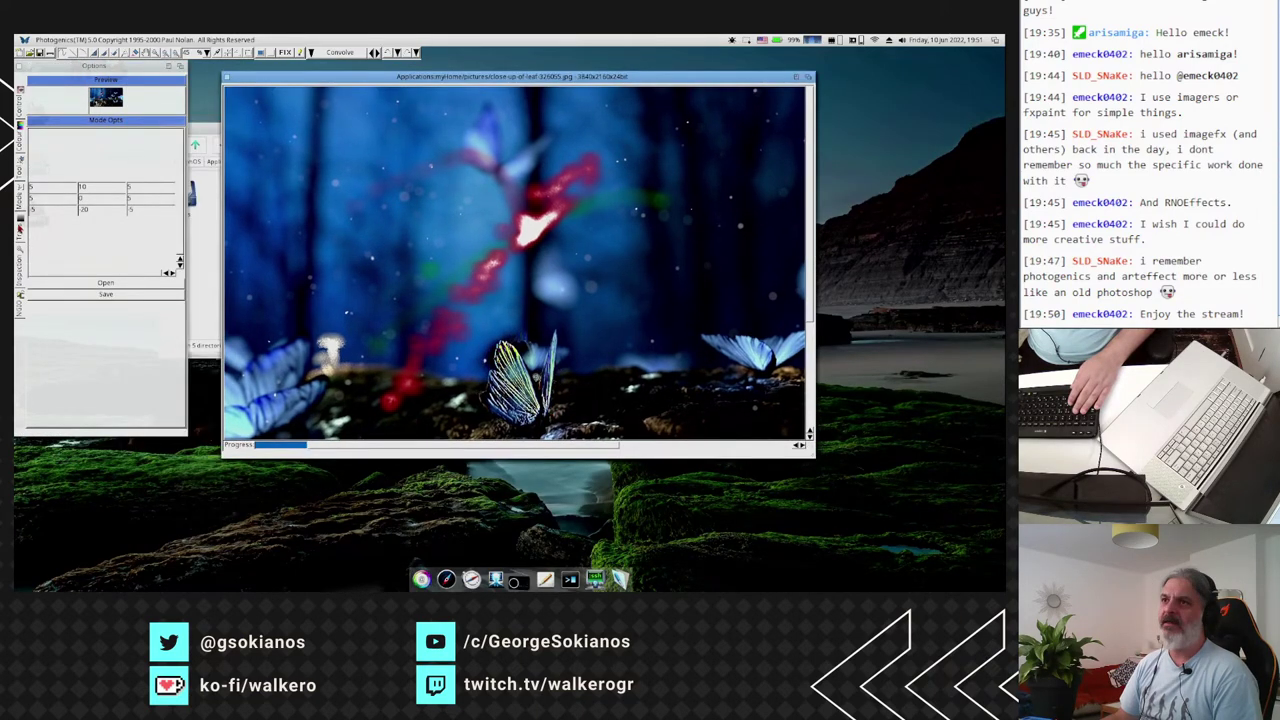
Separate the Colour section from the Options window into its own window, move it over the picture and enlarge it.
{"action": "left_click", "coordinate": [20, 228]}
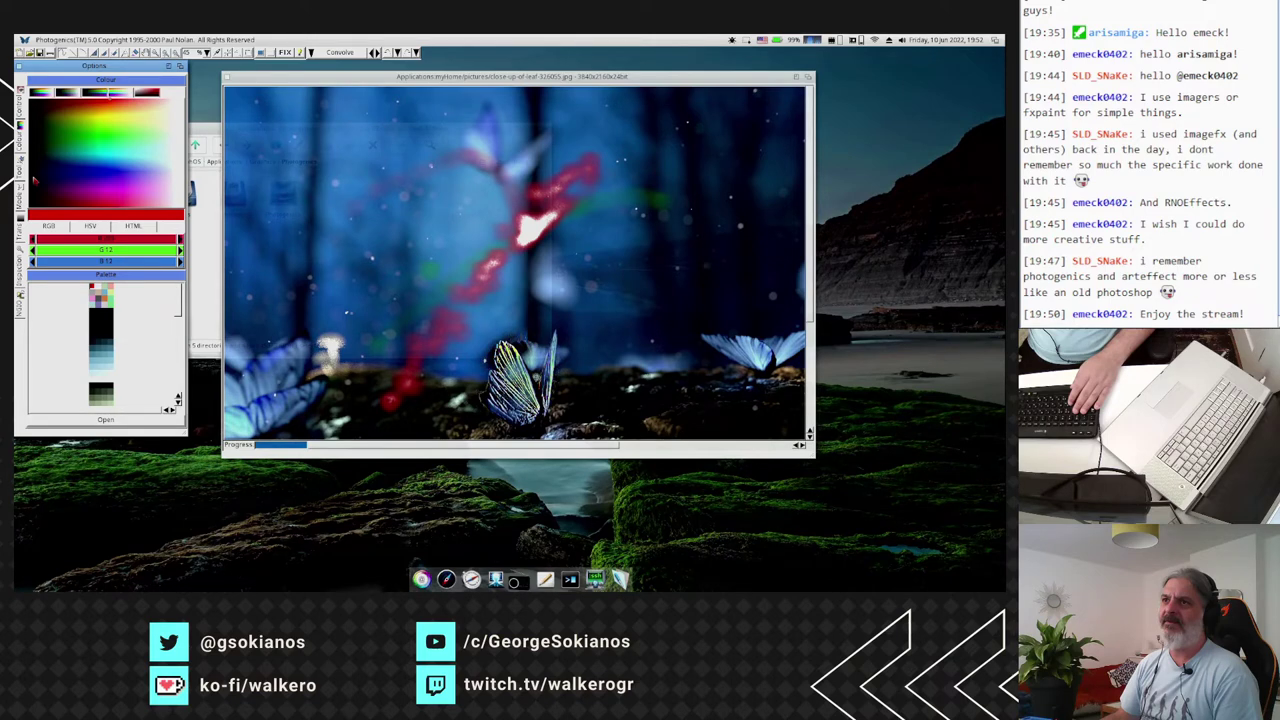
{"action": "left_click", "coordinate": [78, 425]}
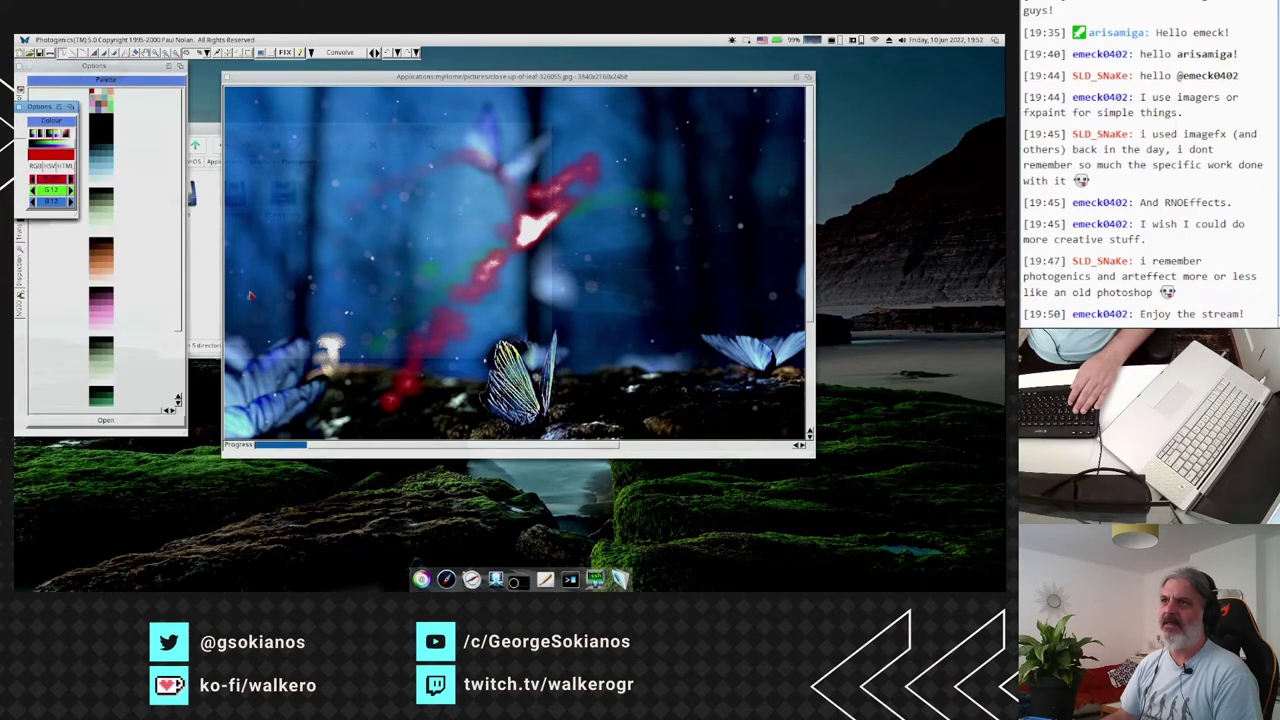
{"action": "left_click_drag", "start_coordinate": [45, 106], "coordinate": [540, 118]}
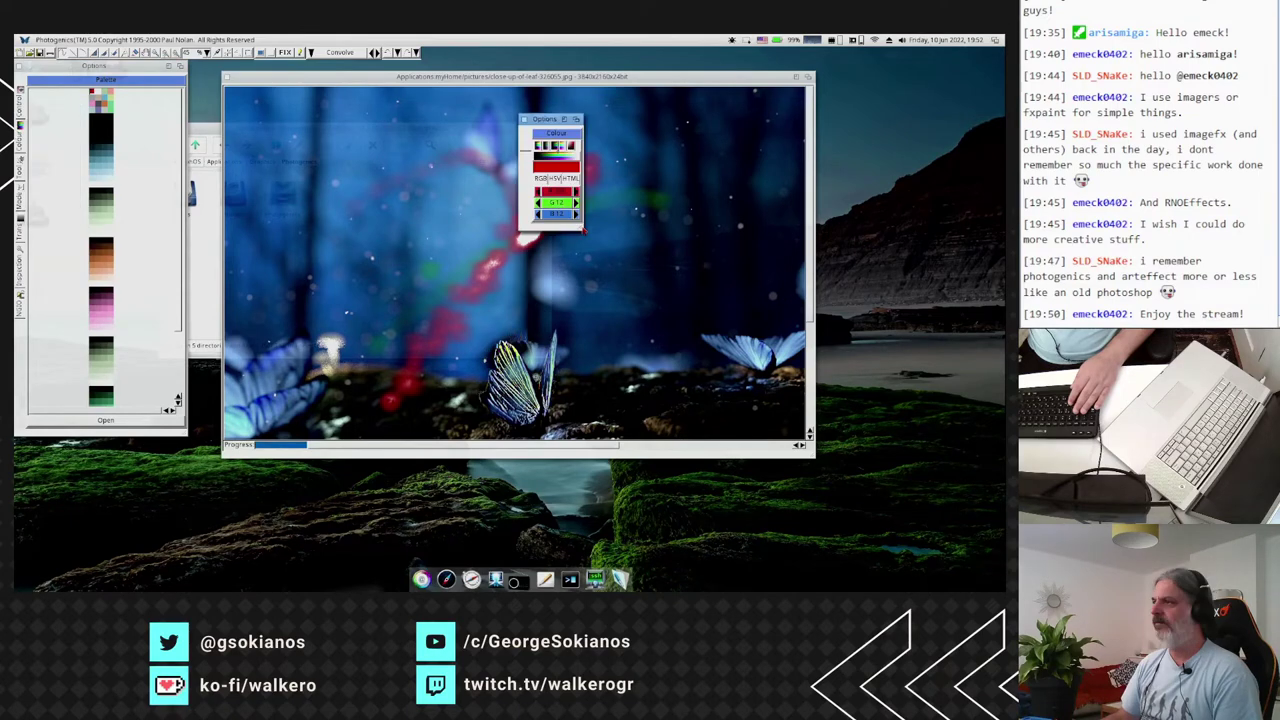
{"action": "left_click_drag", "start_coordinate": [580, 229], "coordinate": [614, 262]}
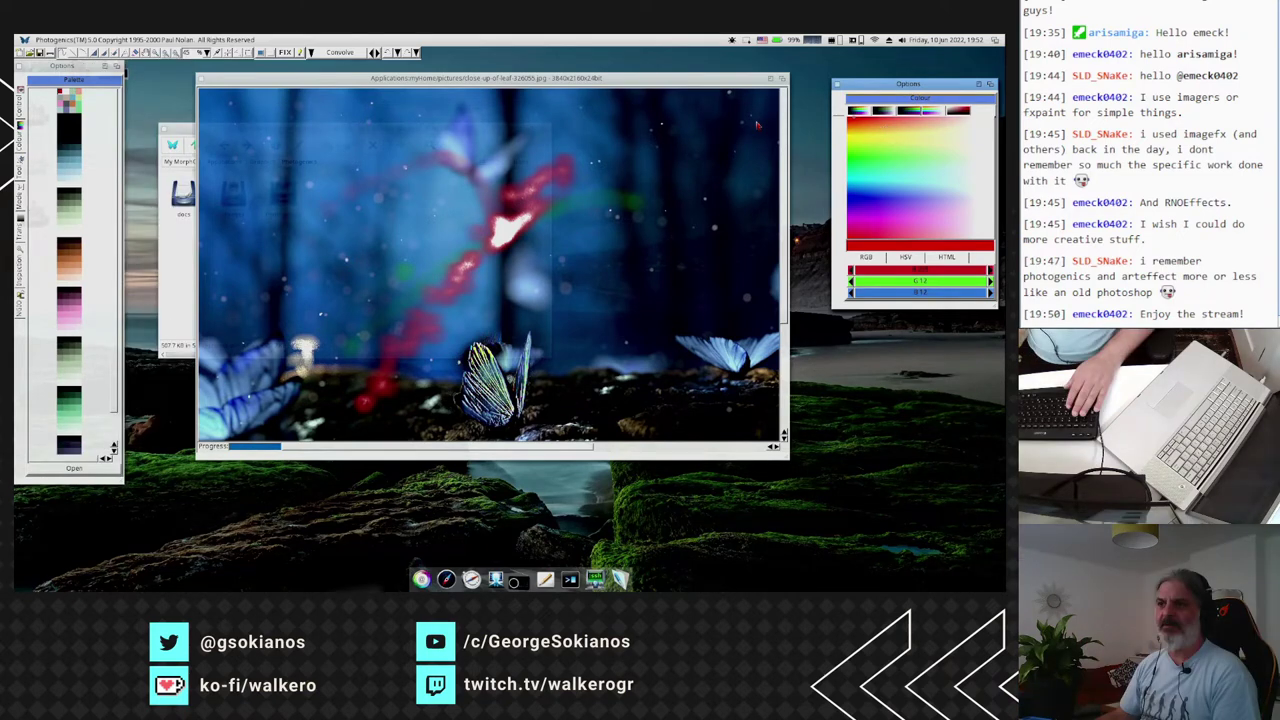
Tint the large blurred butterfly wing green with the Colourise retouch mode and paint glowing green Fire strokes on the blue background.
{"action": "left_click", "coordinate": [17, 228]}
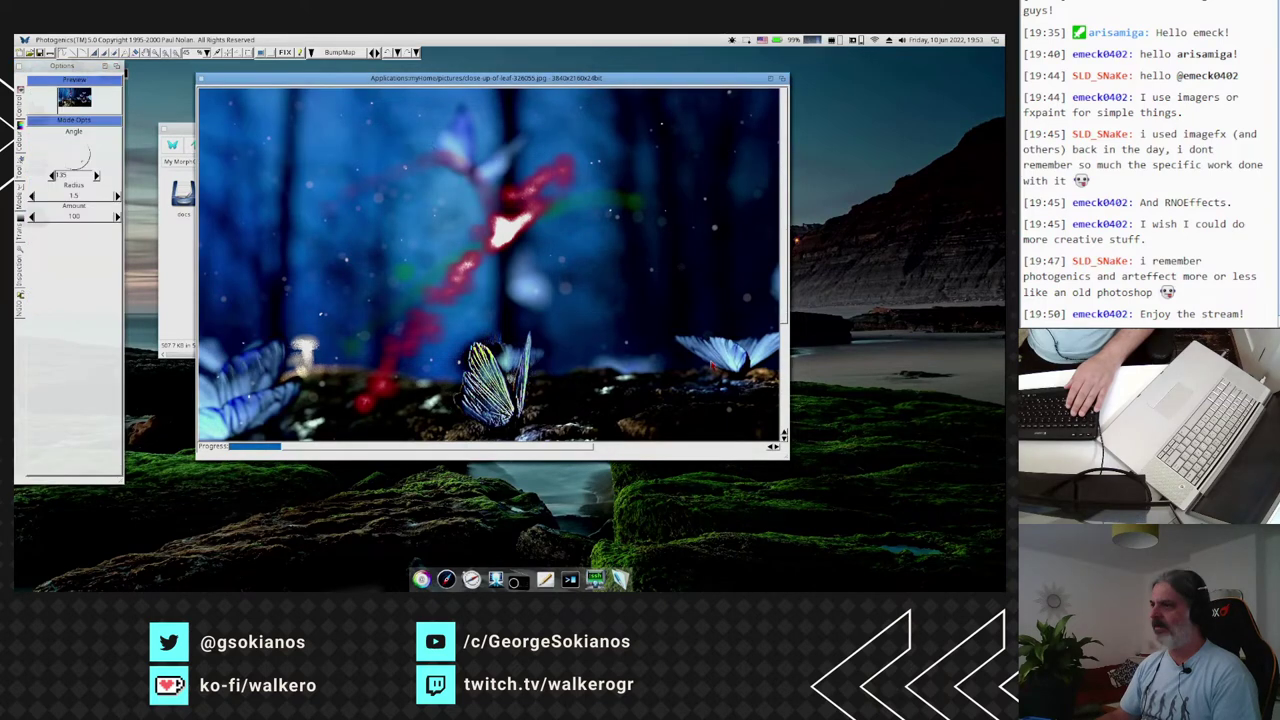
{"action": "left_click", "coordinate": [340, 52]}
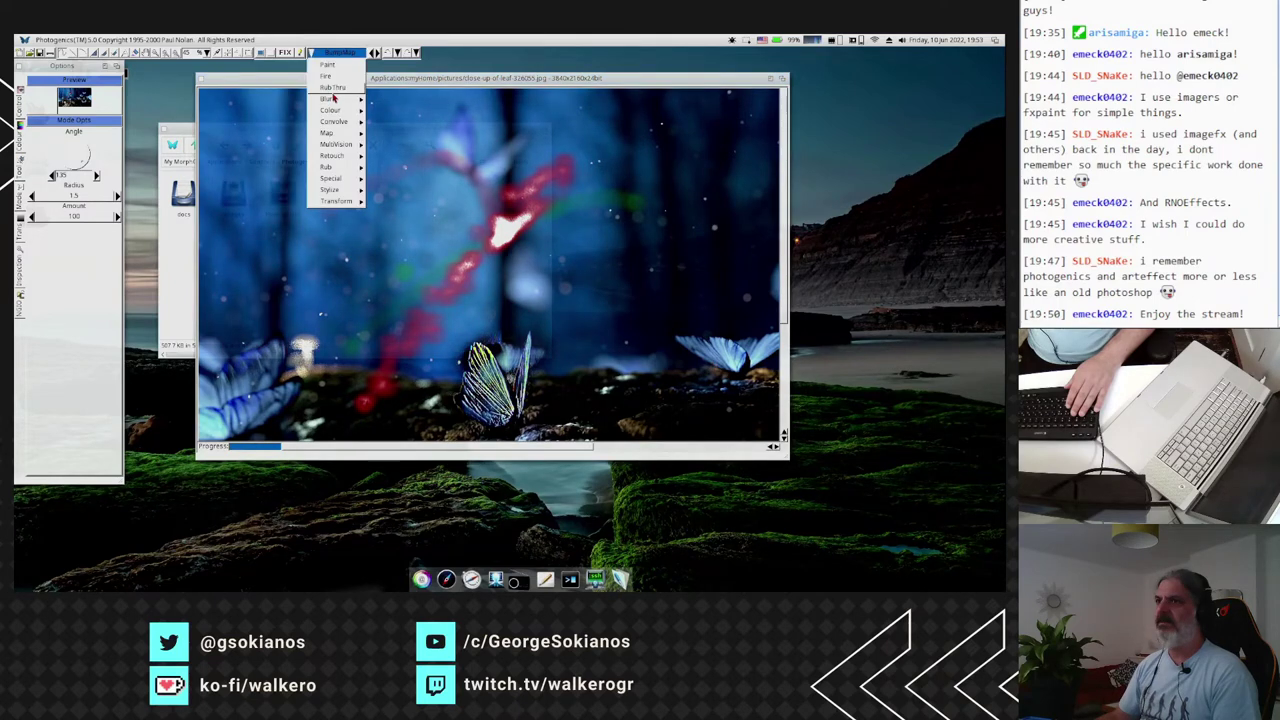
{"action": "mouse_move", "coordinate": [333, 155]}
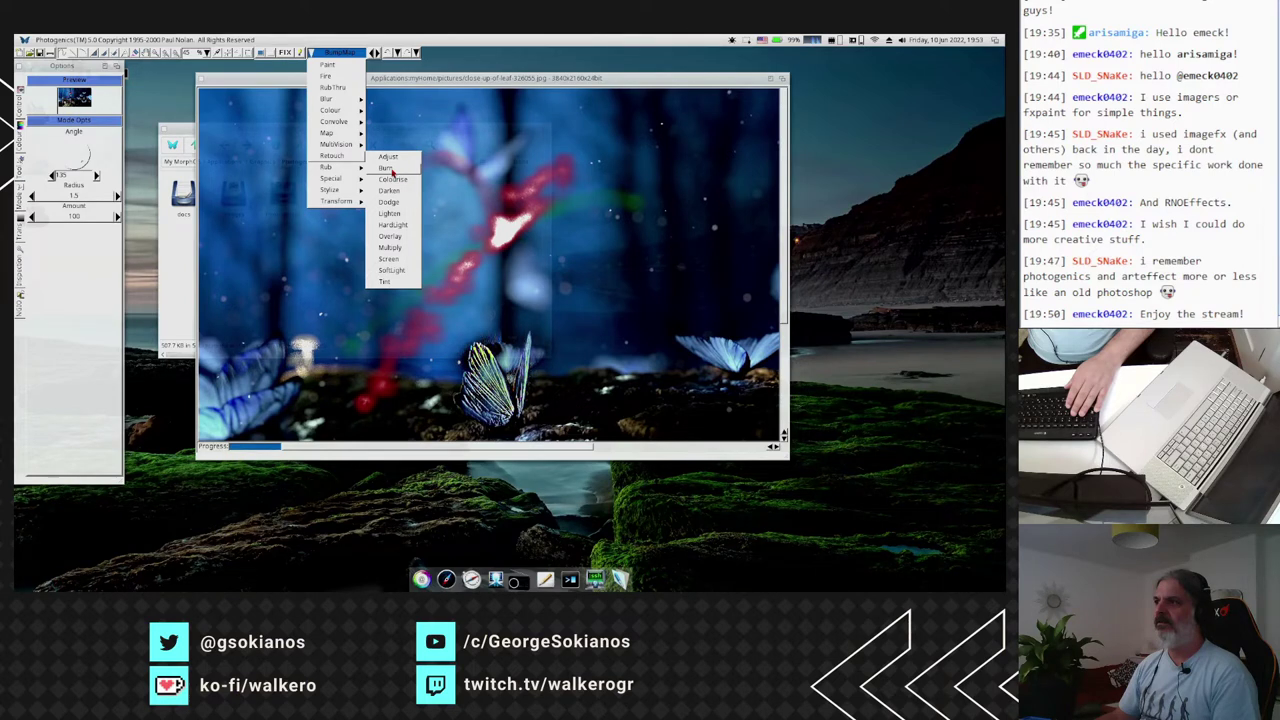
{"action": "left_click", "coordinate": [392, 178]}
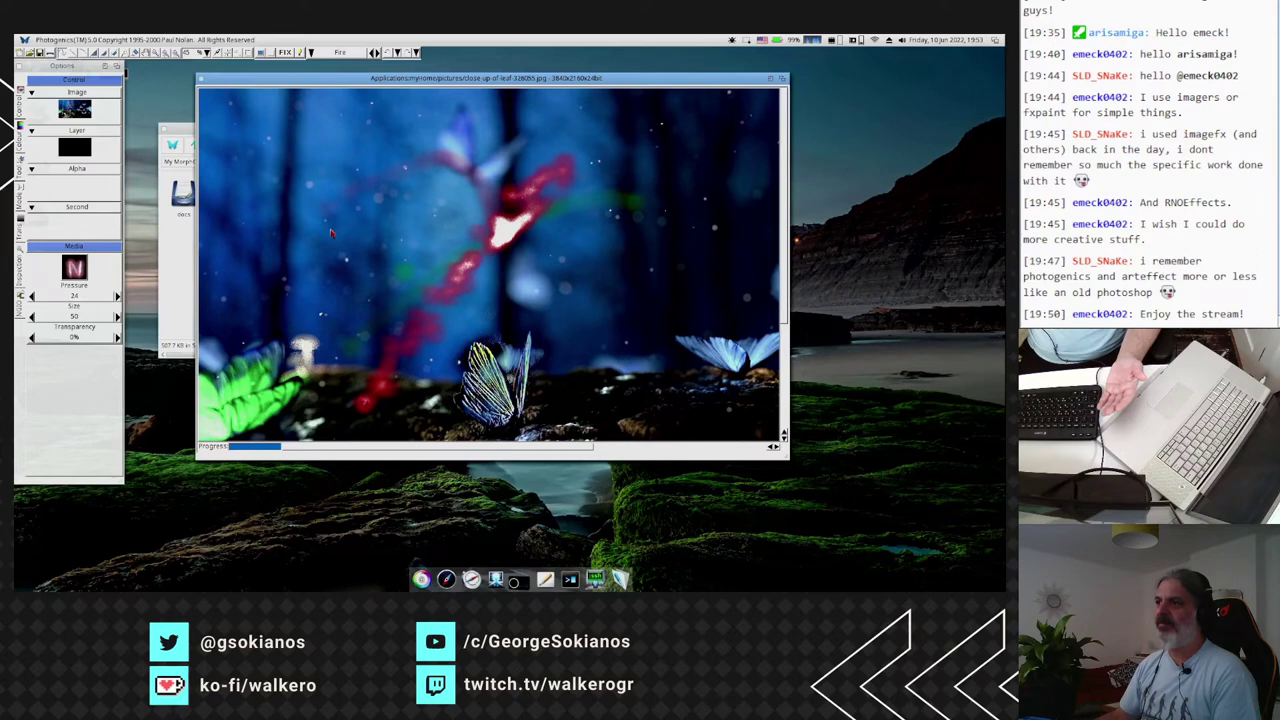
{"action": "mouse_move", "coordinate": [331, 233]}
{"action": "left_mouse_down"}
{"action": "mouse_move", "coordinate": [320, 268]}
{"action": "mouse_move", "coordinate": [381, 262]}
{"action": "left_mouse_up"}
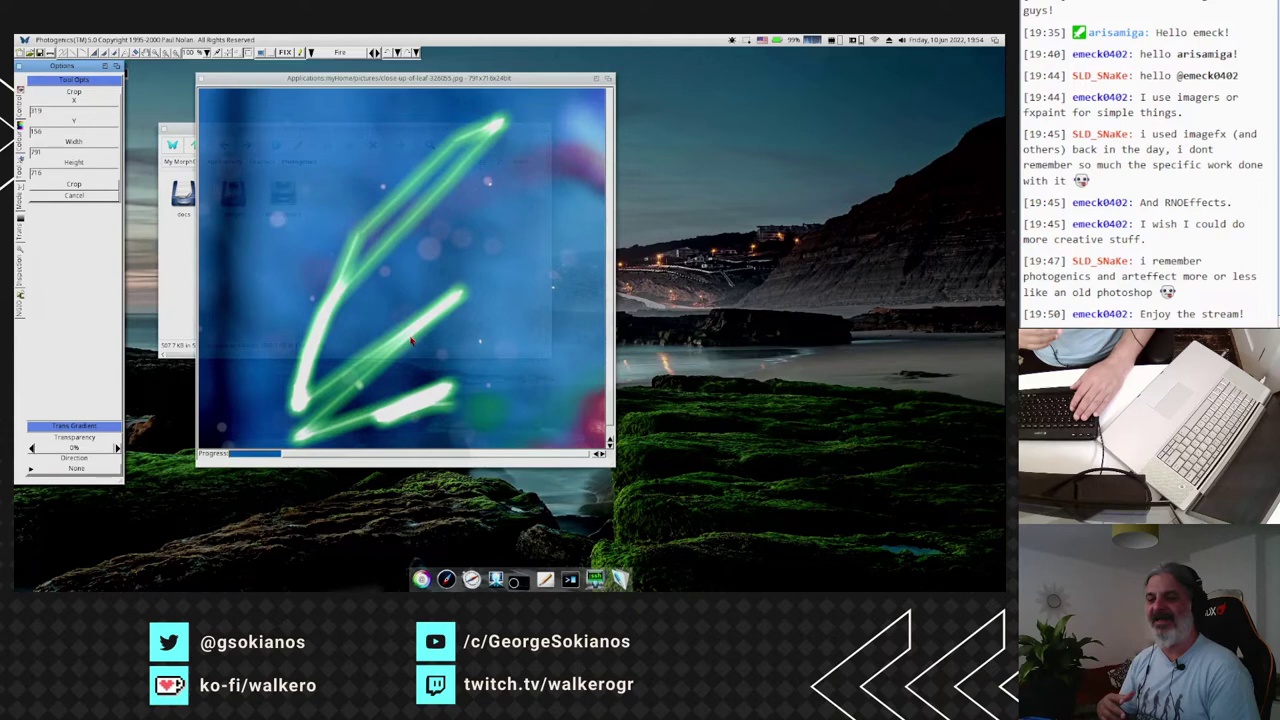
Quit Photogenics without saving the painted picture.
{"action": "right_click", "coordinate": [321, 181]}
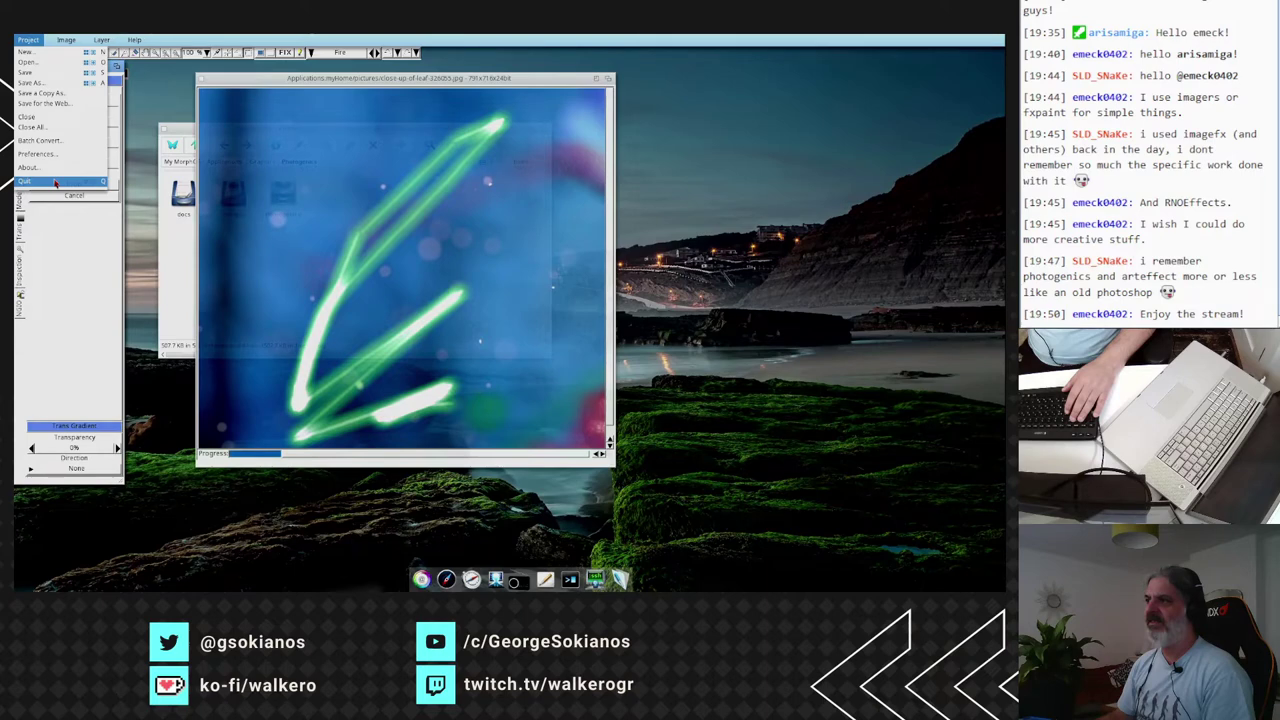
{"action": "left_click", "coordinate": [55, 183]}
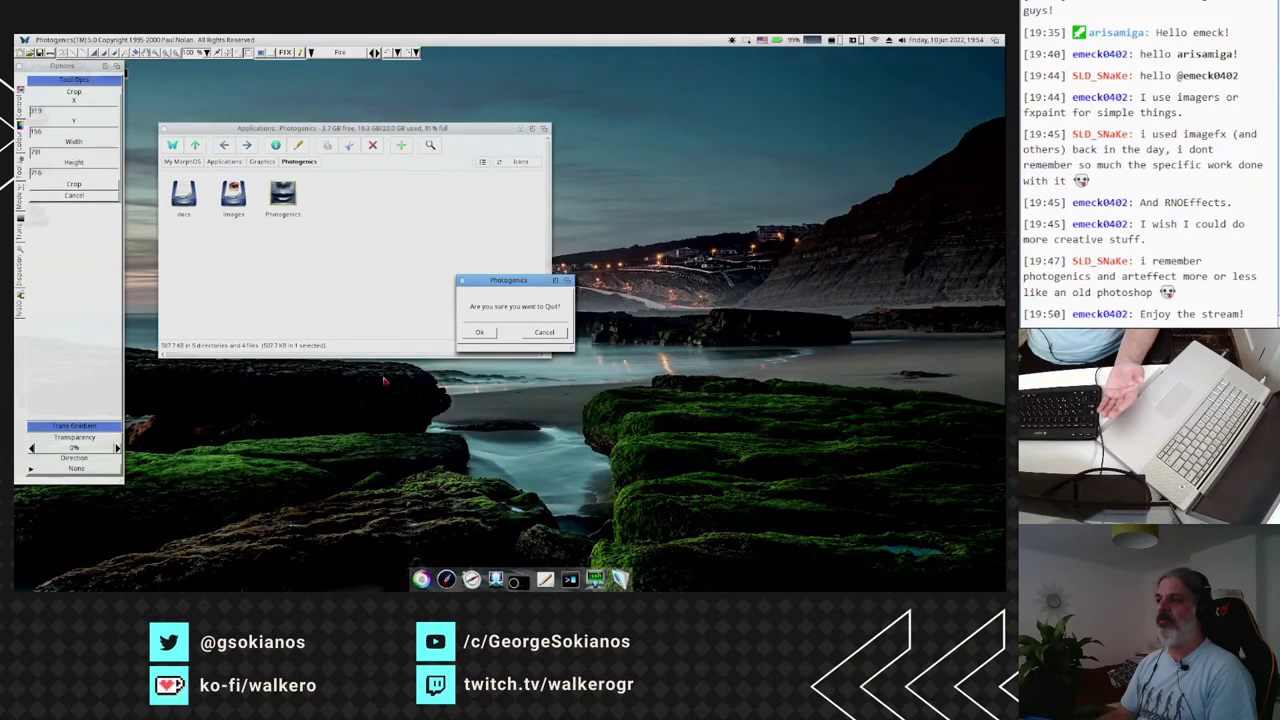
{"action": "key", "text": "Return"}
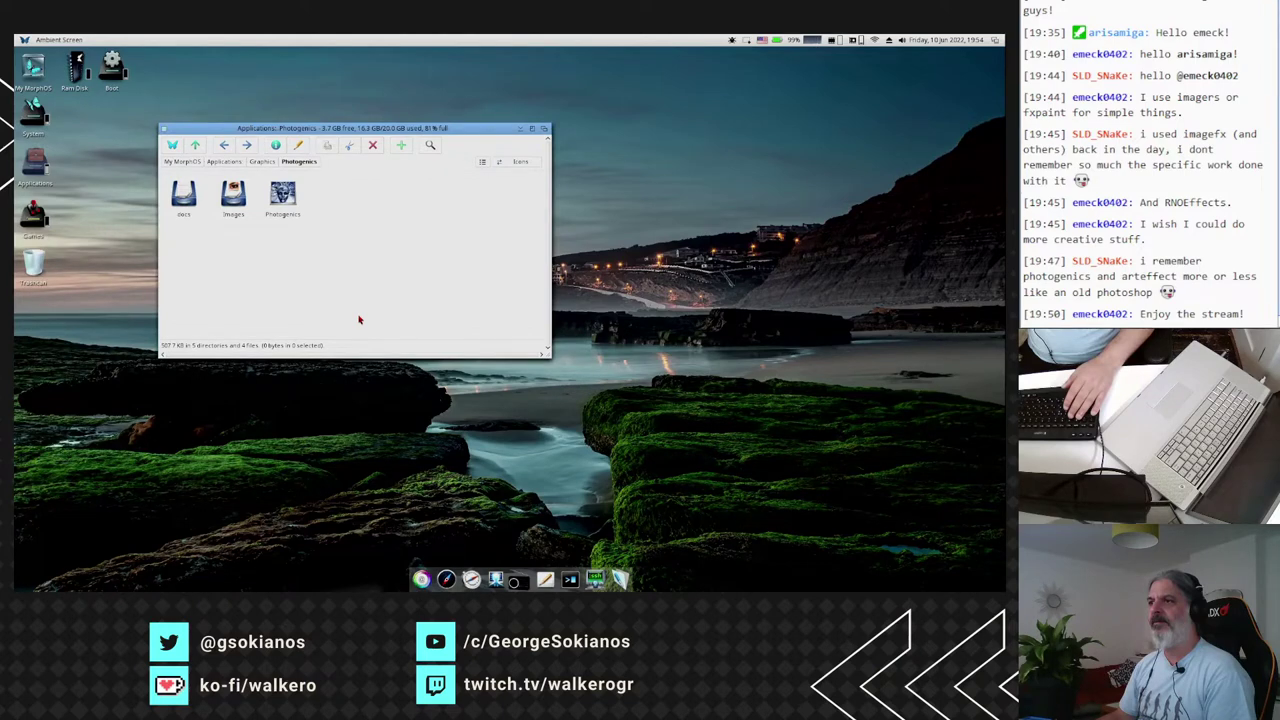
Launch RNOEffects from the Graphics drawer and open the picture close-up-of-leaf-326055.jpg in it.
{"action": "key", "text": "BackSpace"}
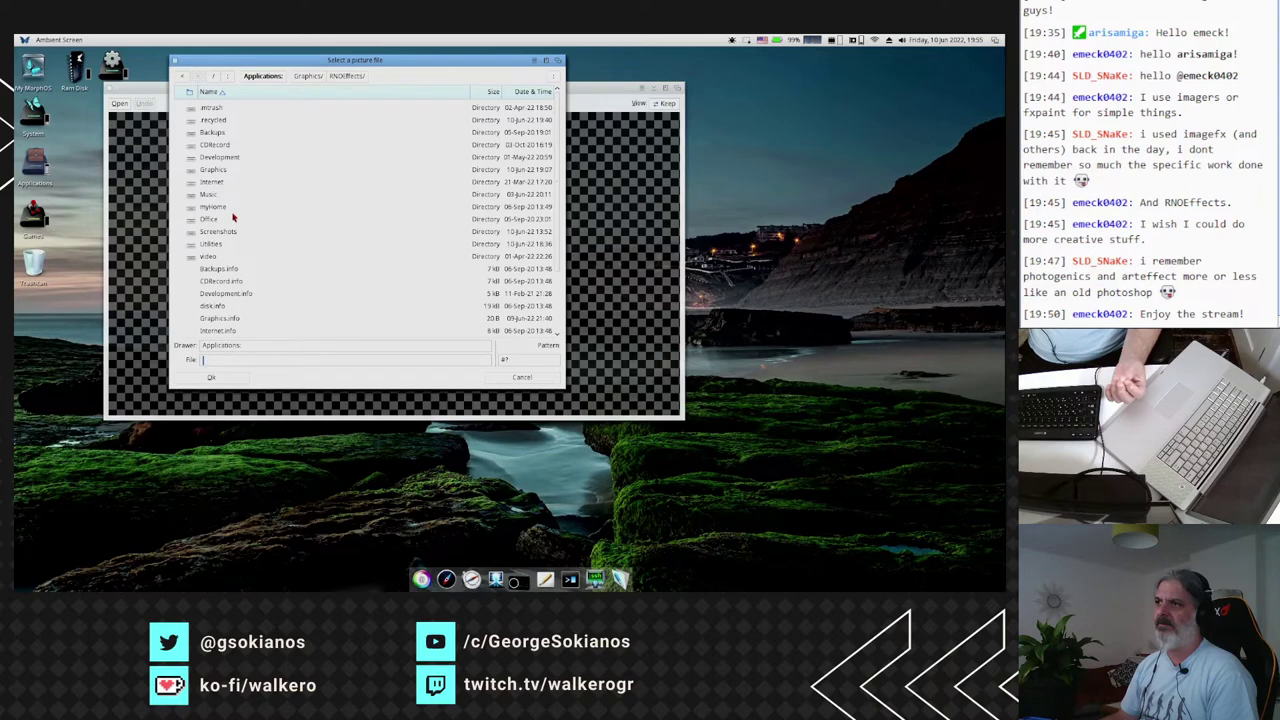
{"action": "double_click", "coordinate": [233, 217]}
{"action": "double_click", "coordinate": [229, 135]}
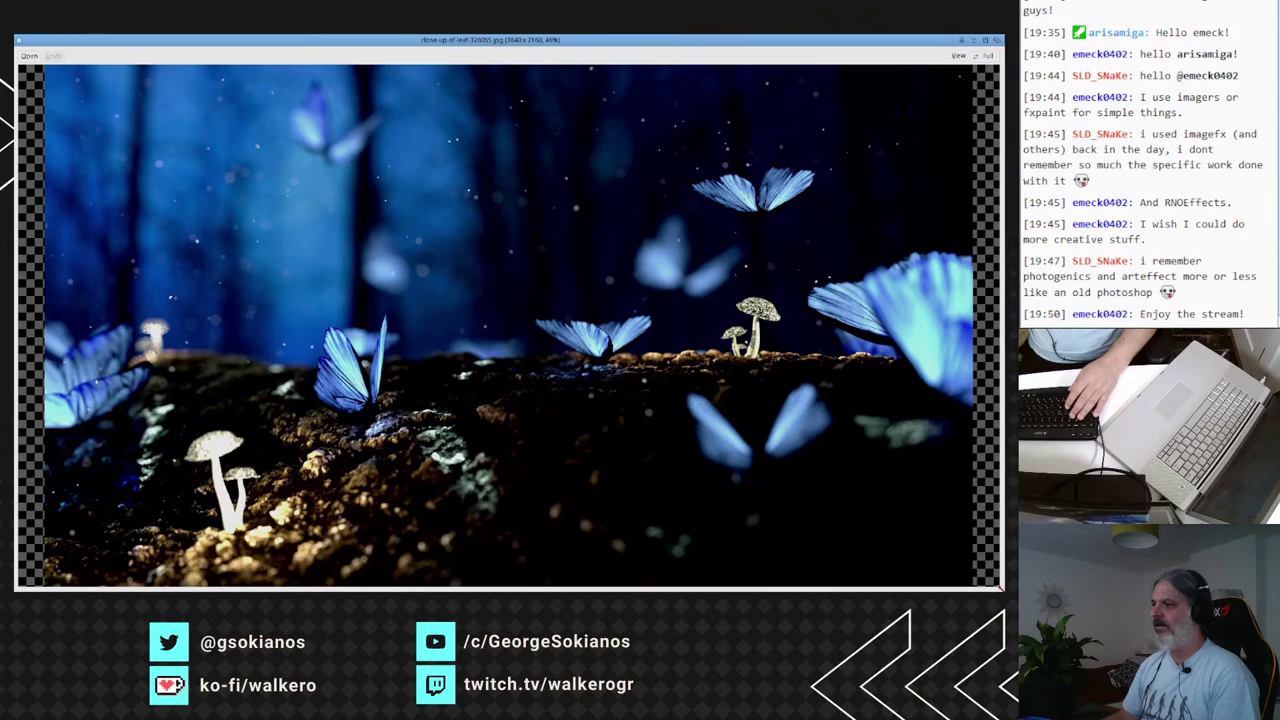
{"action": "key", "text": "minus"}
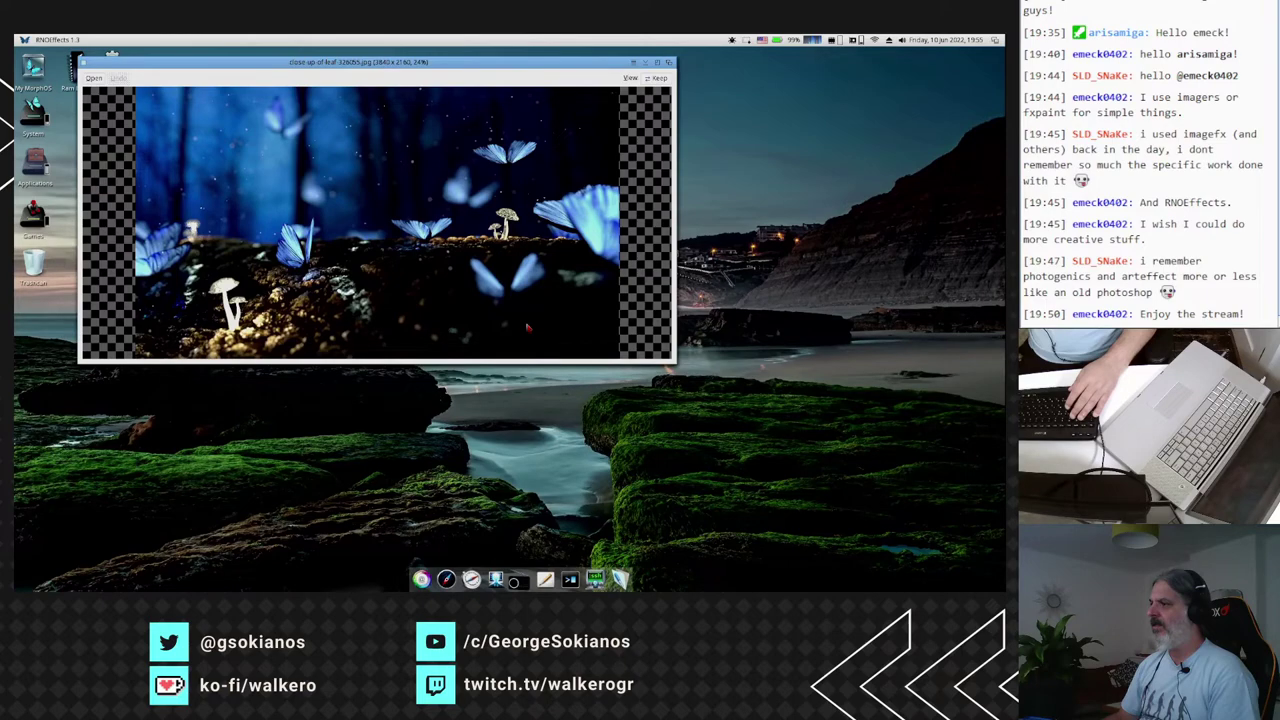
{"action": "key", "text": "plus"}
Apply the Edge effect to the leaf picture.
{"action": "right_click", "coordinate": [132, 39]}
{"action": "mouse_move", "coordinate": [63, 40]}
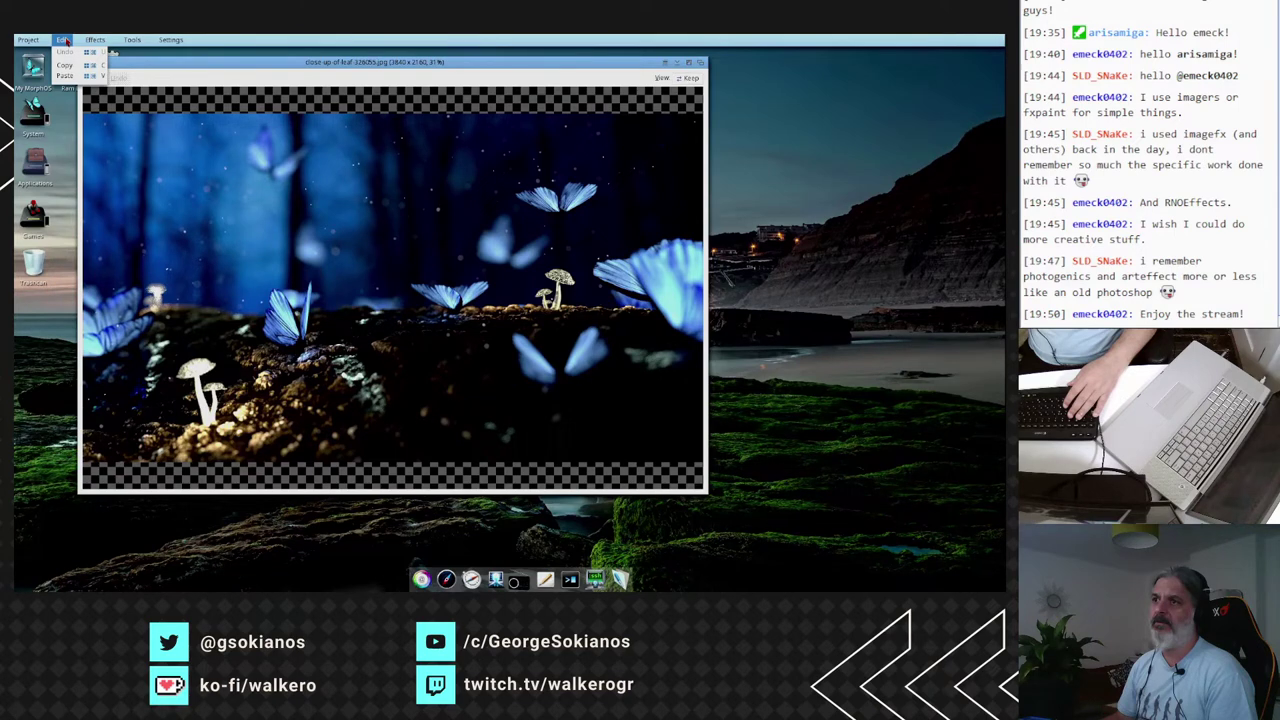
{"action": "right_click", "coordinate": [381, 326]}
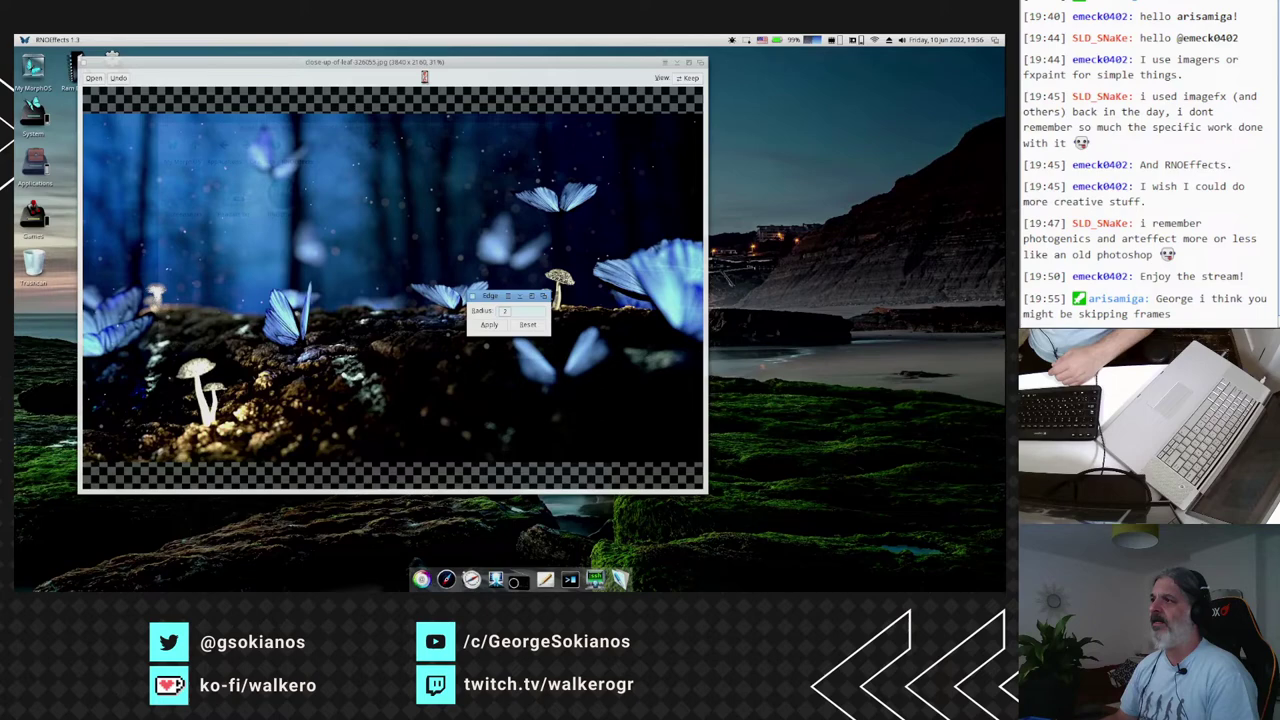
{"action": "left_click", "coordinate": [134, 60]}
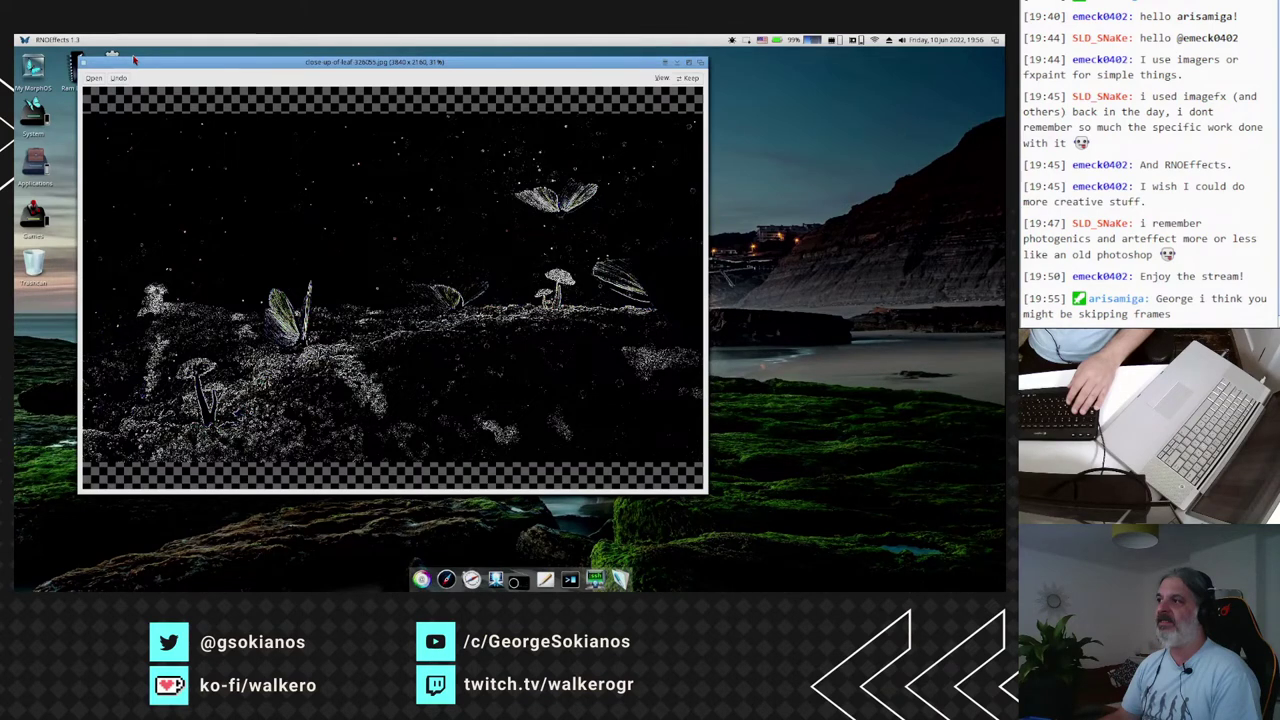
Examine the Batch convert window and the available Save as formats in RNOEffects.
{"action": "key", "text": "super+b"}
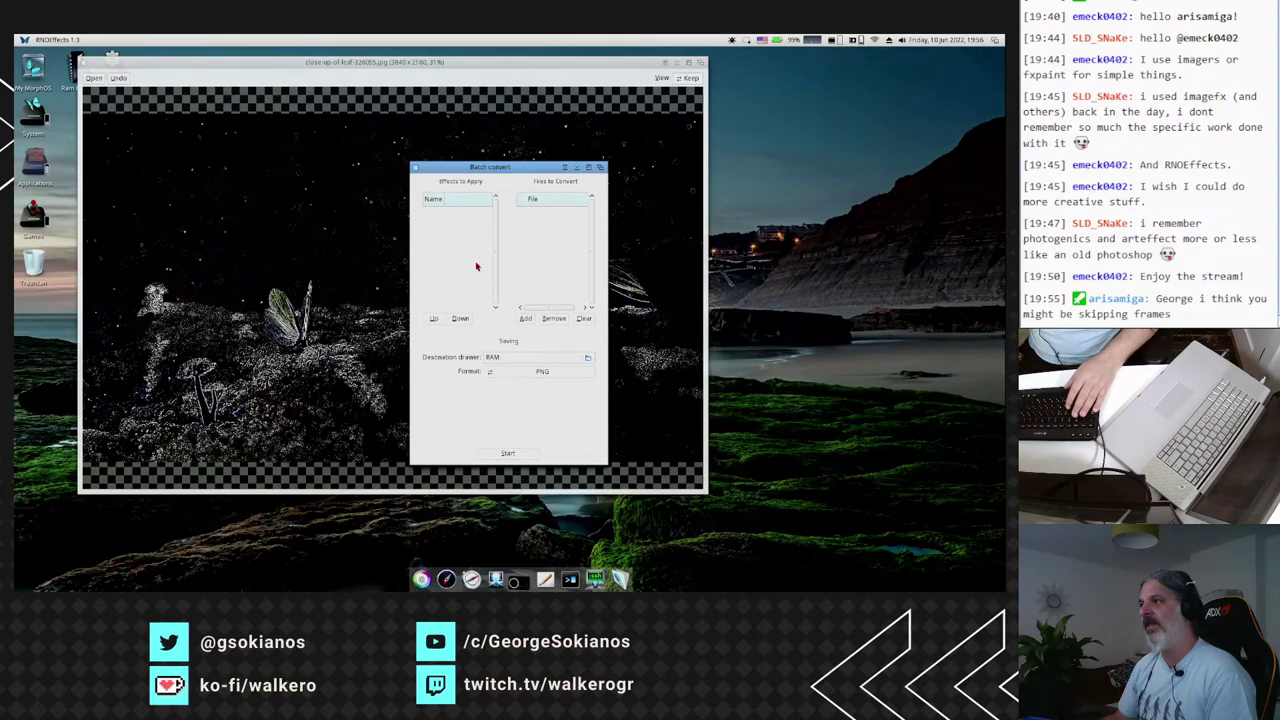
{"action": "key", "text": "ctrl+q"}
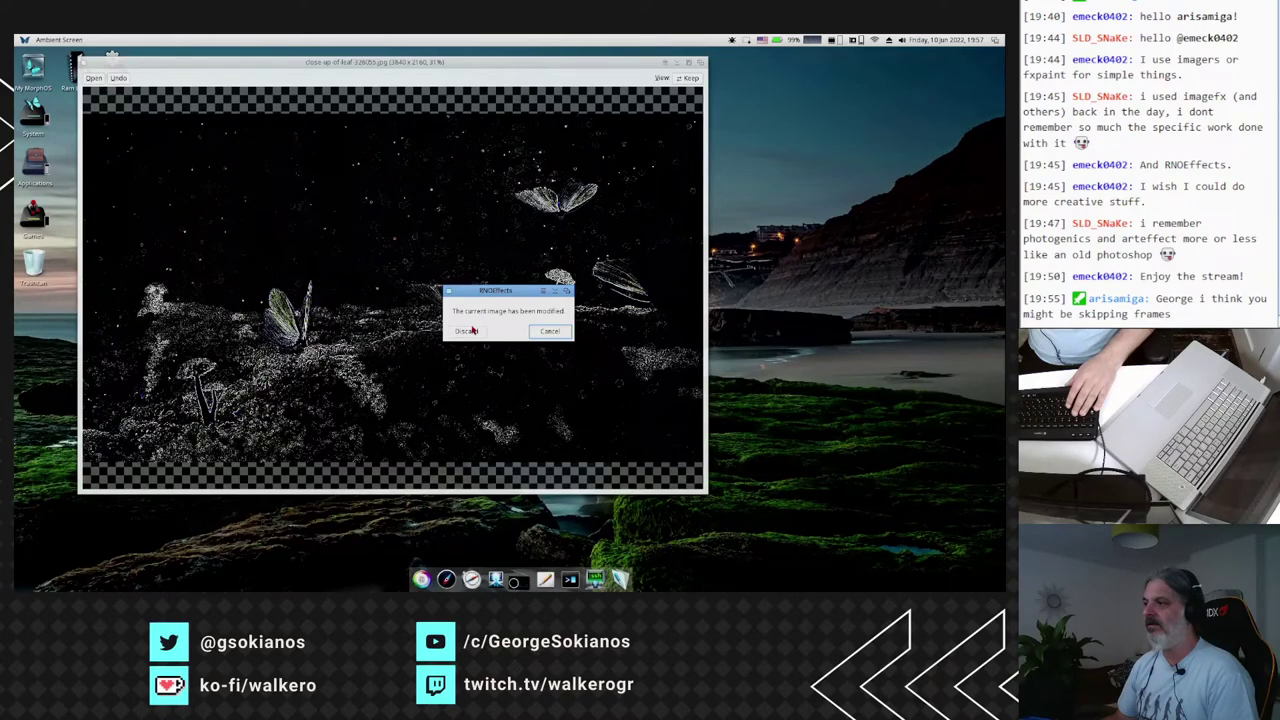
{"action": "left_click", "coordinate": [473, 331]}
{"action": "right_click", "coordinate": [55, 77]}
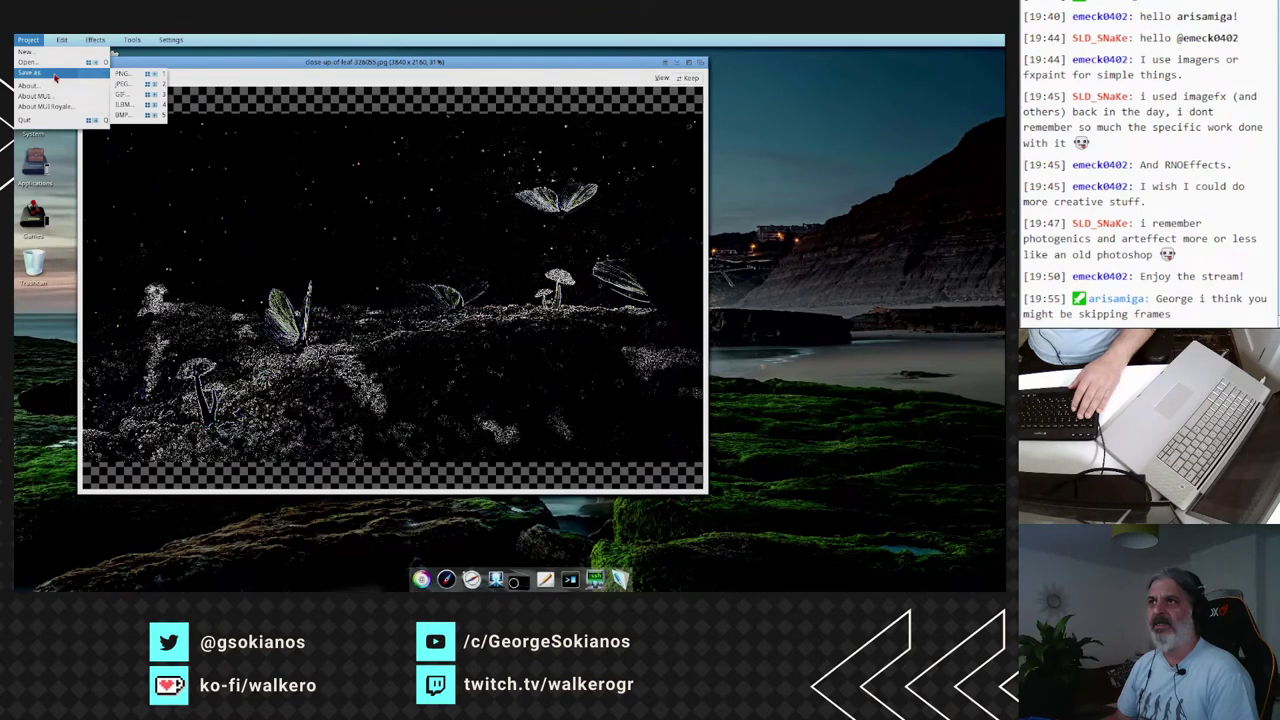
{"action": "mouse_move", "coordinate": [100, 39]}
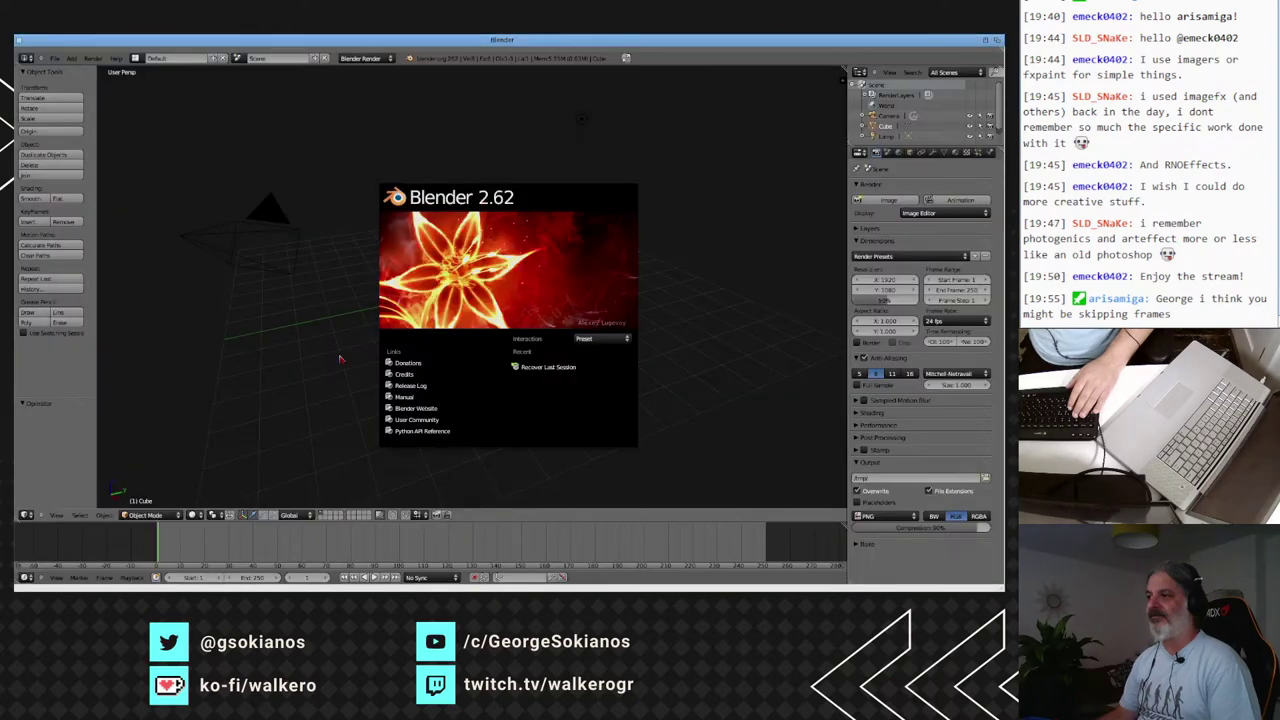
Switch to Blender 2.62, dismiss its splash screen and look through the editor types of the main area.
{"action": "left_click", "coordinate": [293, 330]}
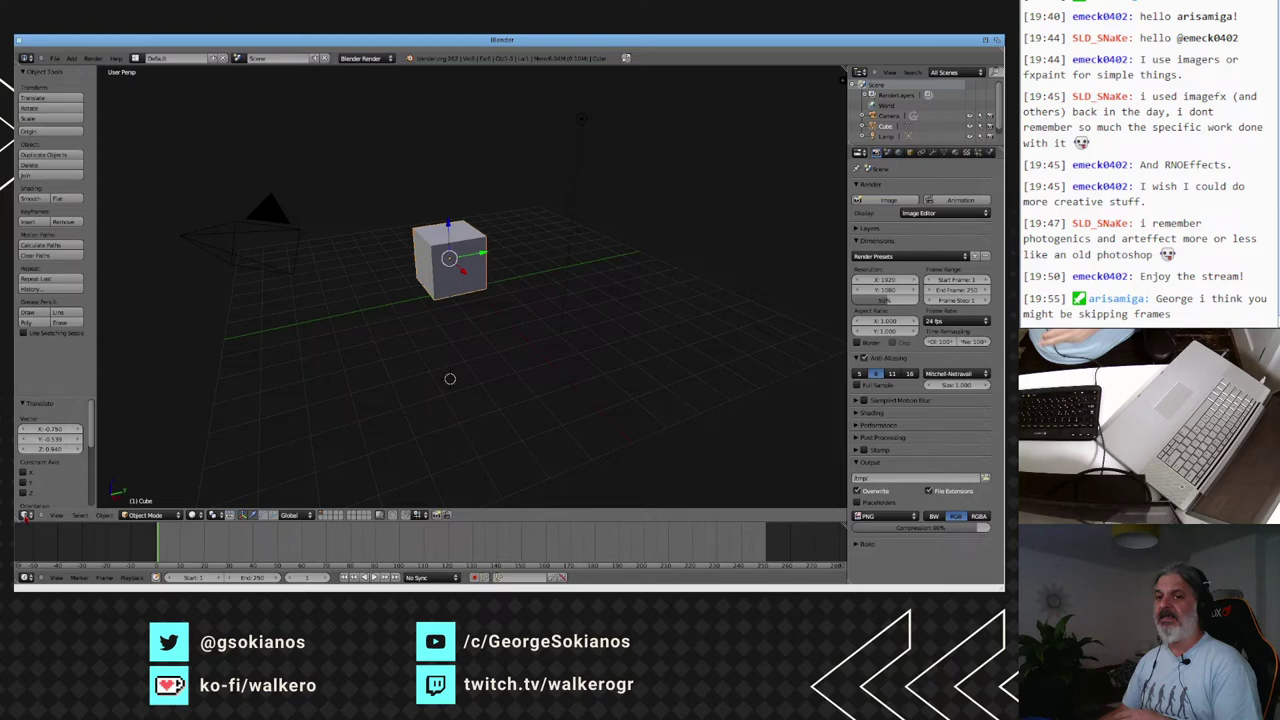
{"action": "scroll", "coordinate": [26, 516], "scroll_direction": "down", "scroll_amount": 6}
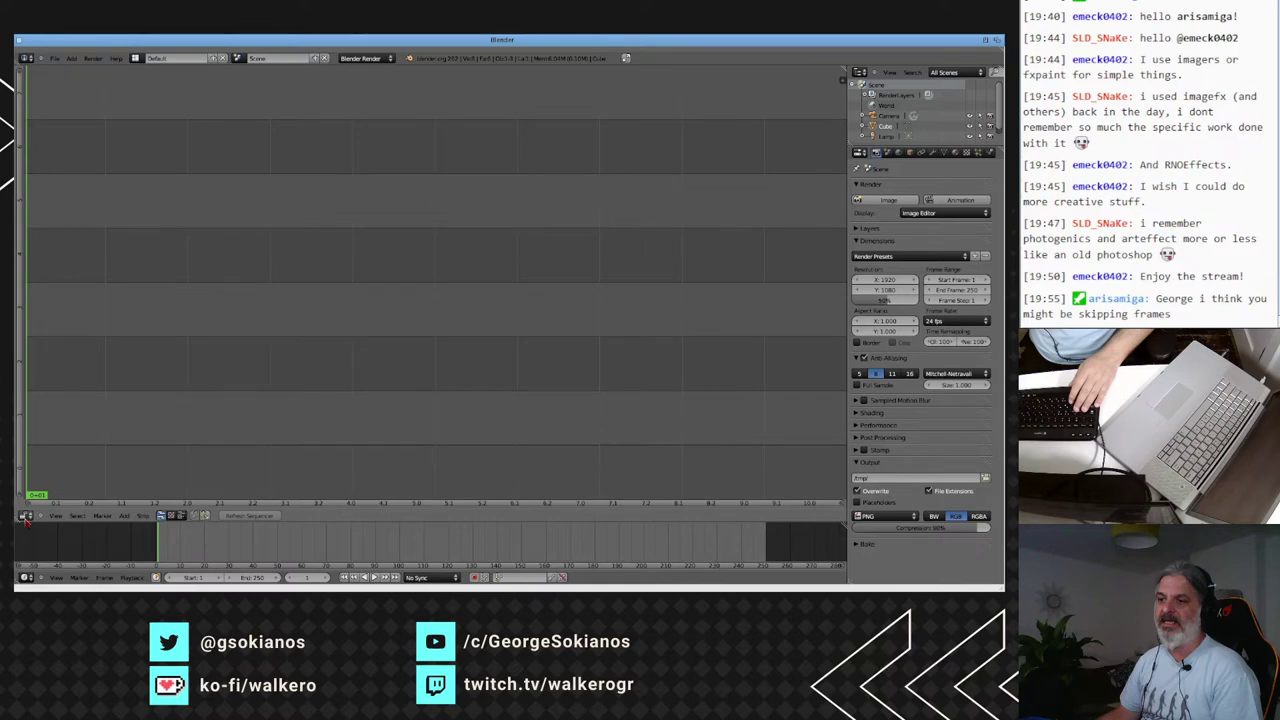
{"action": "scroll", "coordinate": [26, 516], "scroll_direction": "down", "scroll_amount": 1}
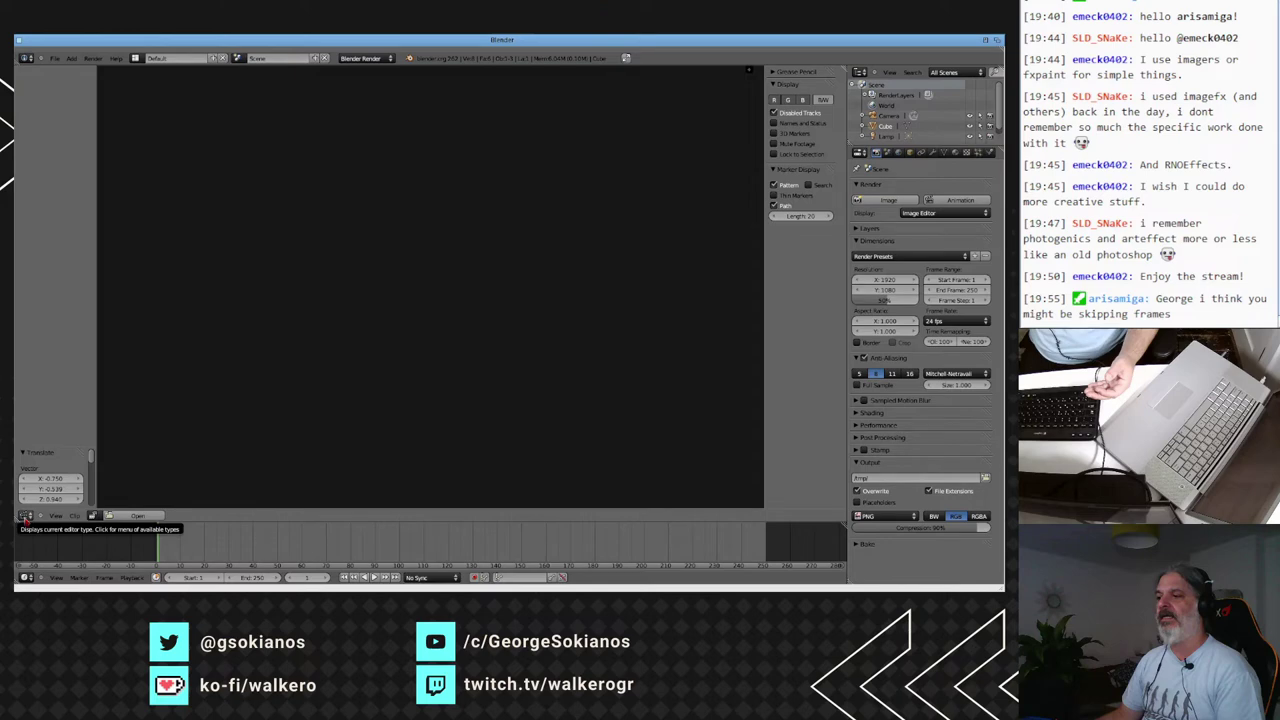
Look at the file browser for opening Blender files, leave it without opening anything and quit Blender.
{"action": "key", "text": "ctrl+o"}
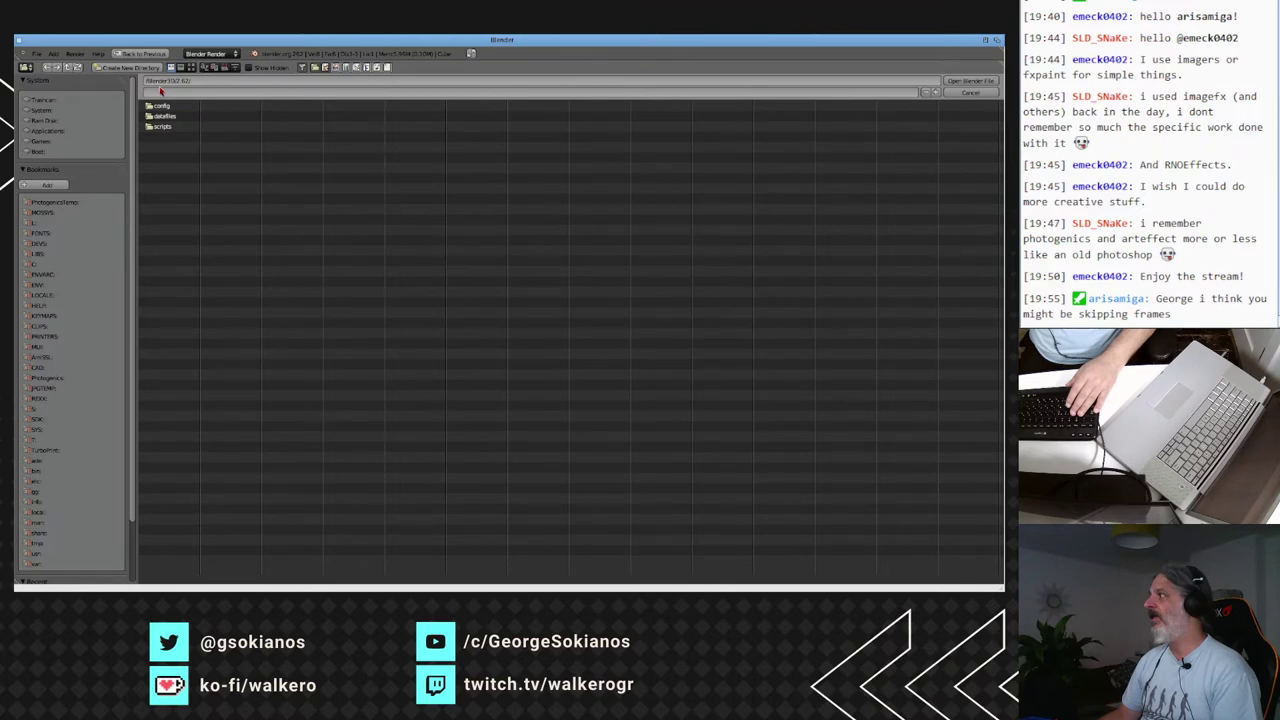
{"action": "key", "text": "Escape"}
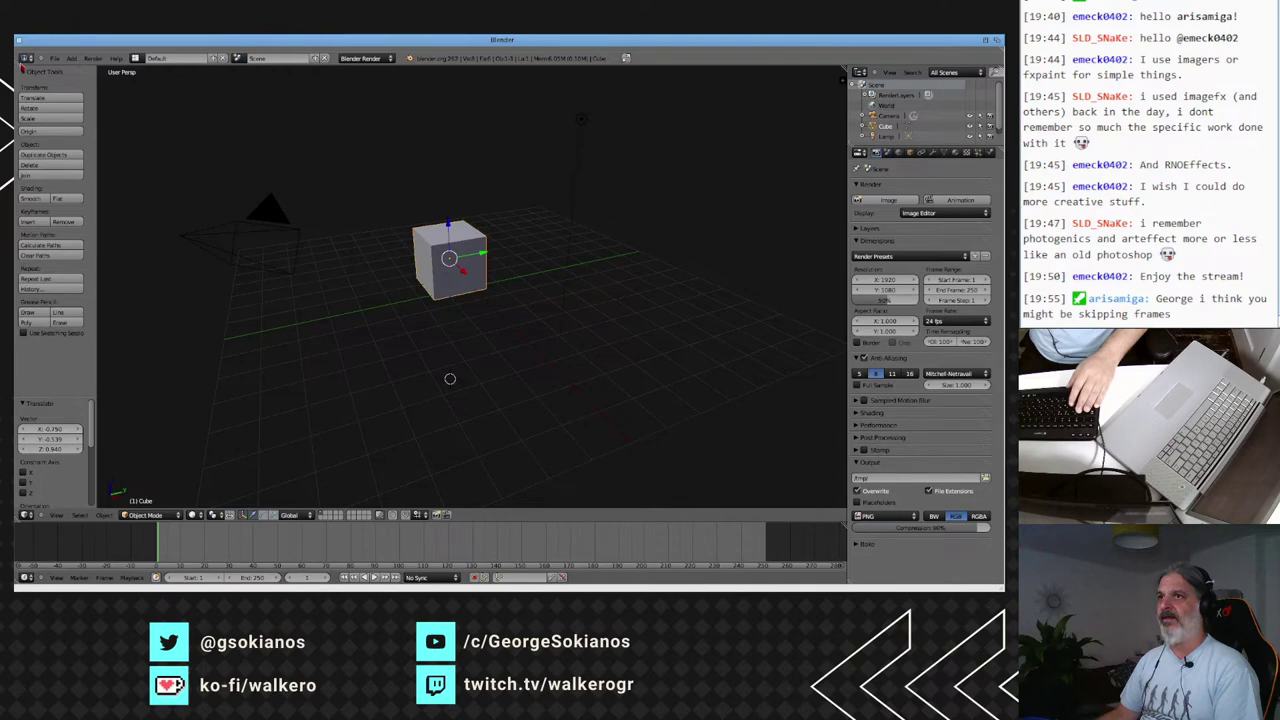
{"action": "left_click", "coordinate": [20, 40]}
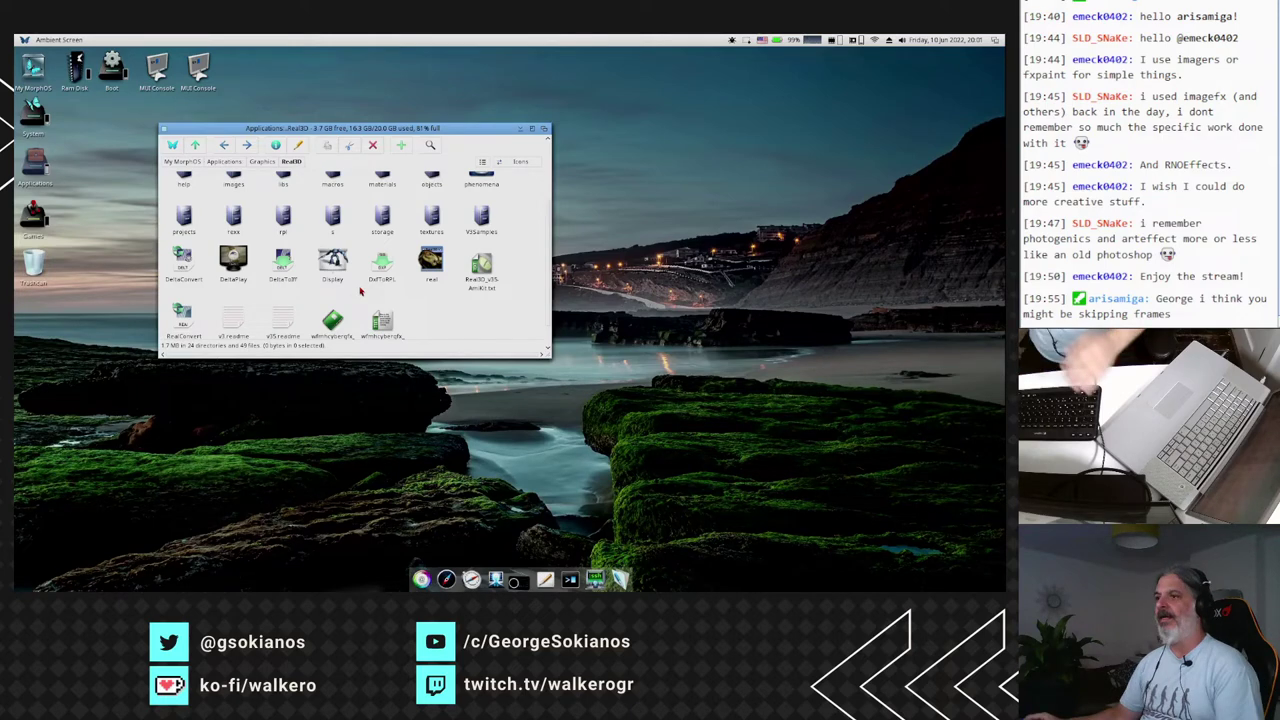
Launch Real 3D, assigning its missing volume to the Real3D drawer, and insert the dicescene project.
{"action": "right_click", "coordinate": [432, 272]}
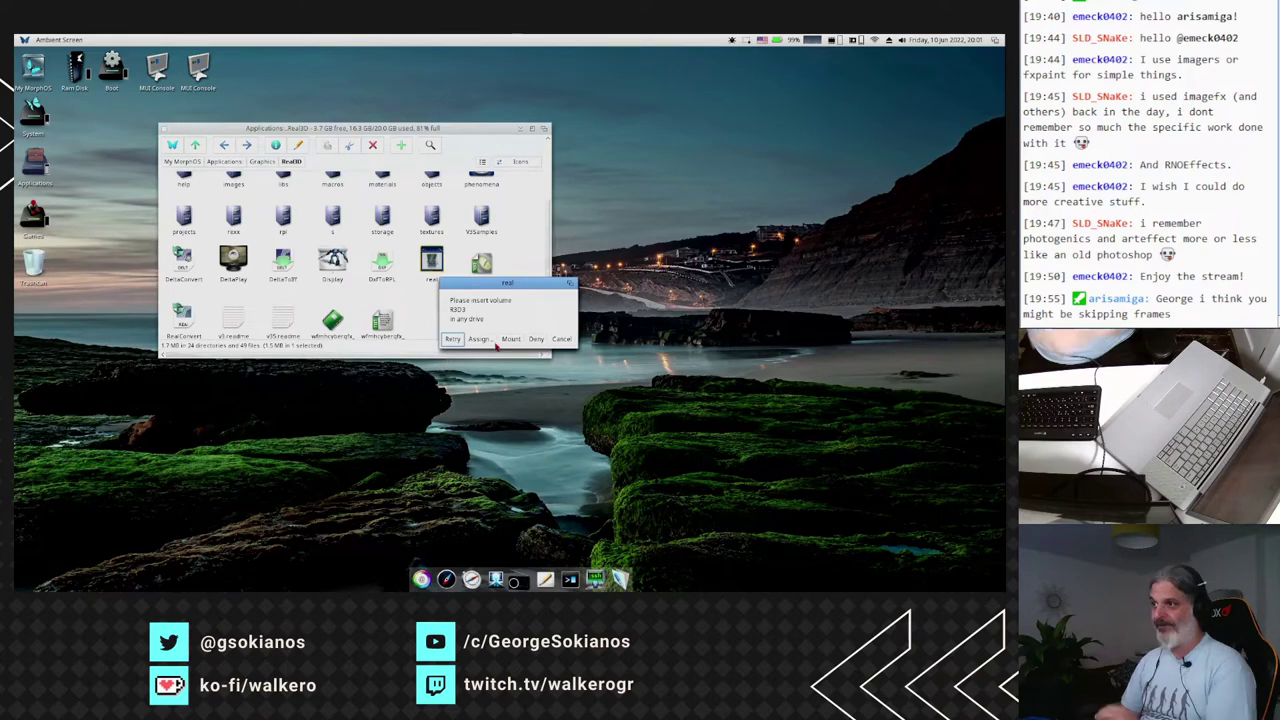
{"action": "left_click", "coordinate": [480, 340]}
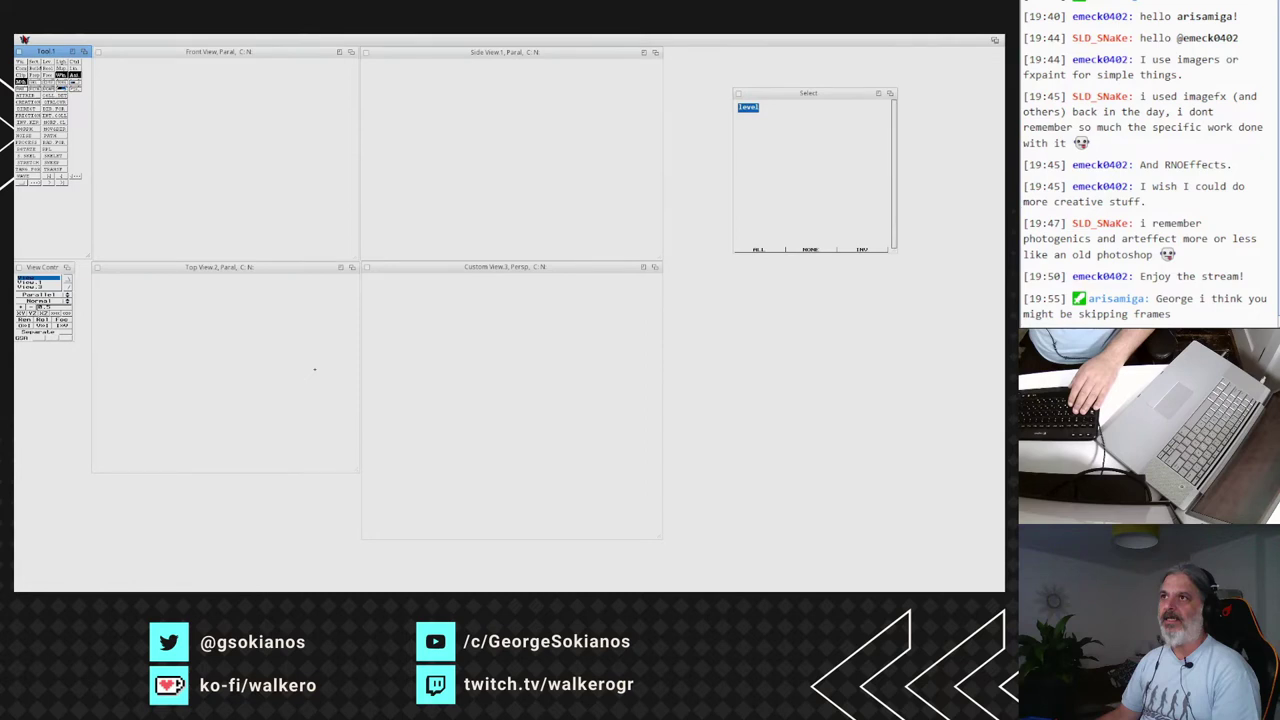
{"action": "right_click", "coordinate": [24, 39]}
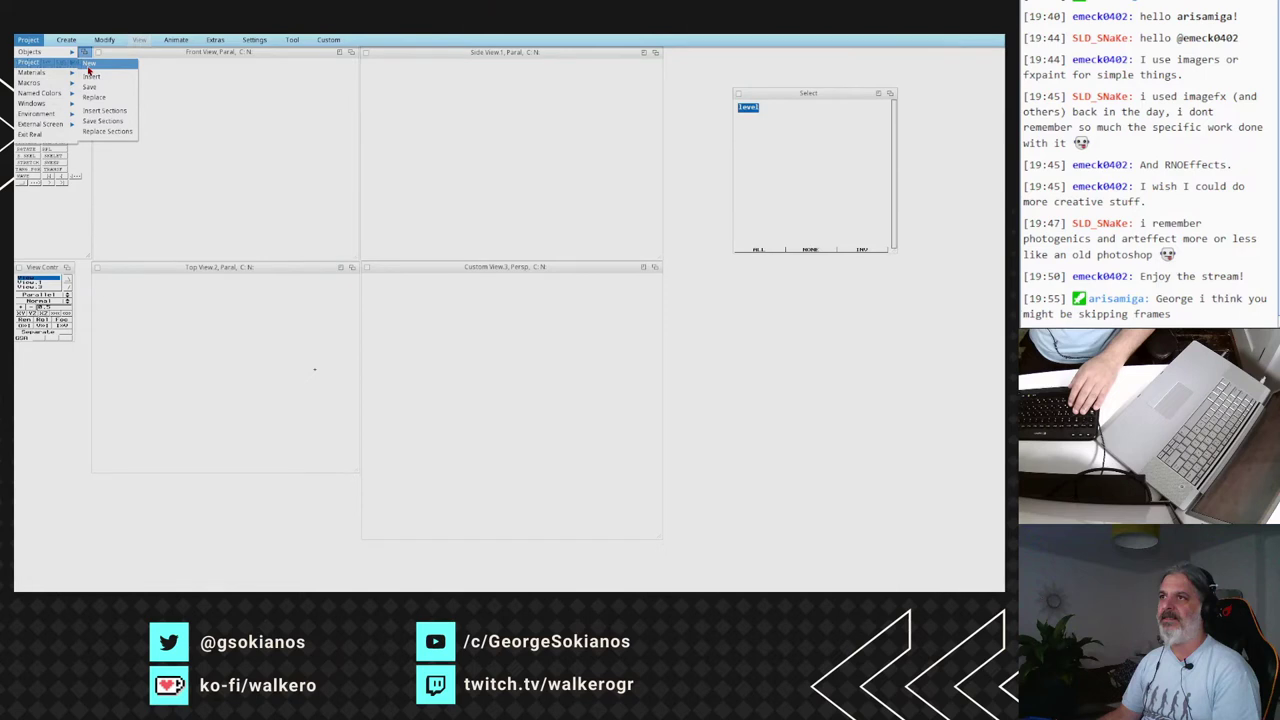
{"action": "right_click", "coordinate": [91, 76]}
{"action": "double_click", "coordinate": [209, 129]}
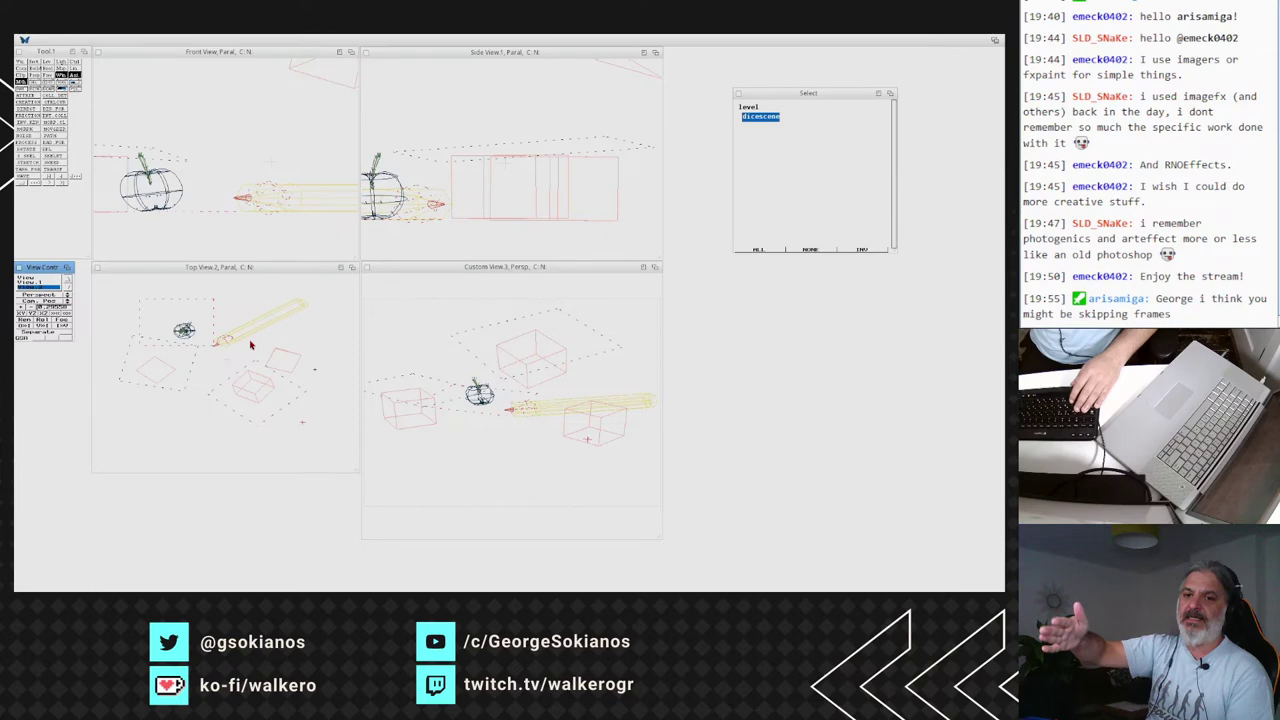
Render the dice scene inside the perspective Custom View window.
{"action": "left_click_drag", "start_coordinate": [385, 385], "coordinate": [411, 403]}
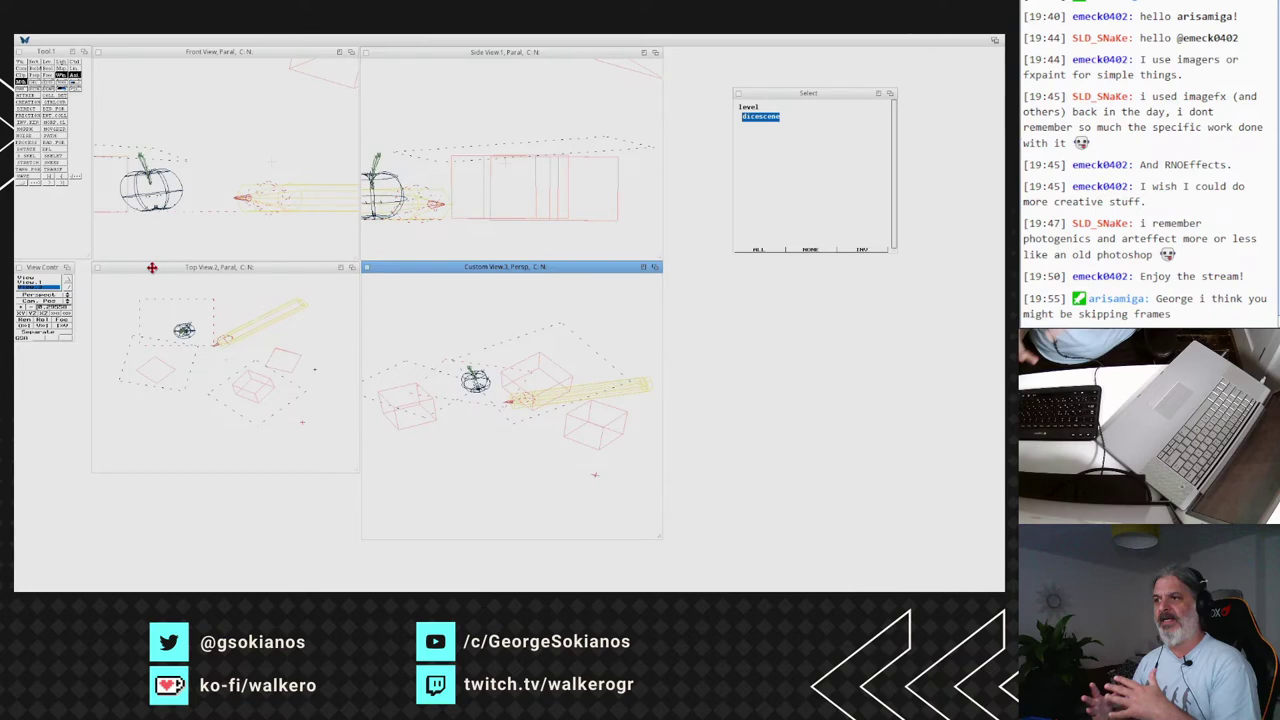
{"action": "left_click", "coordinate": [253, 39]}
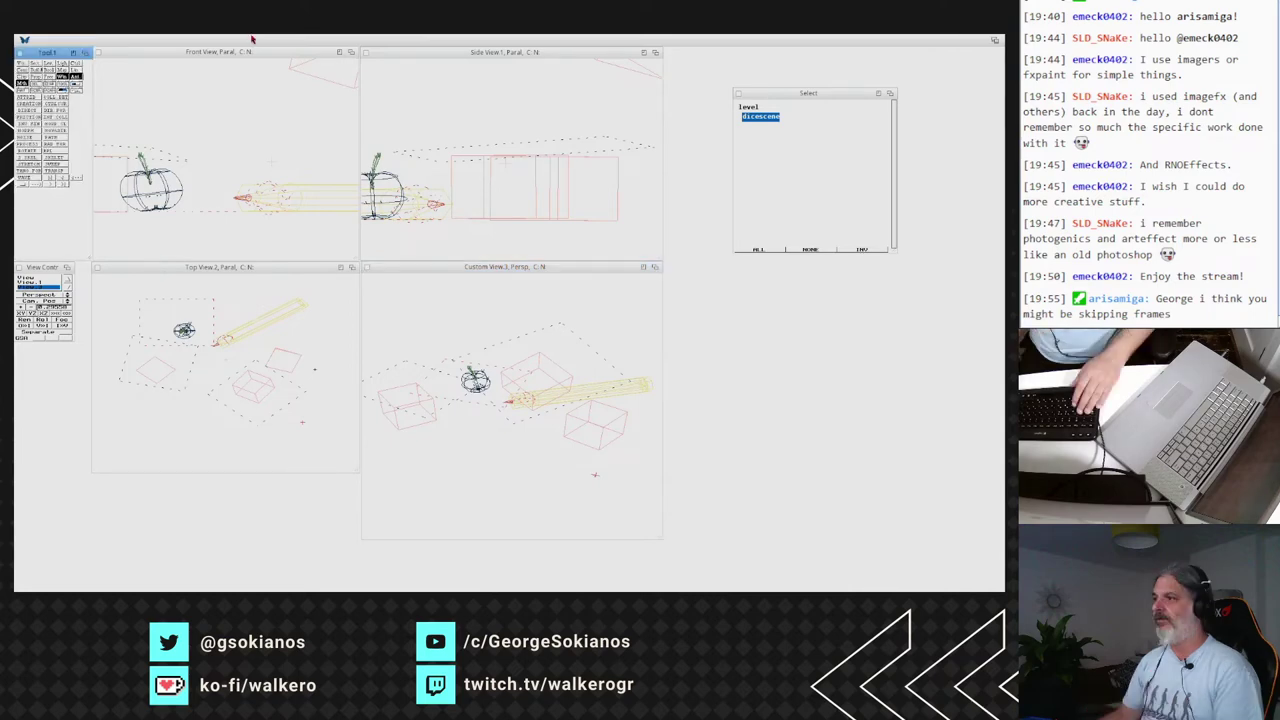
{"action": "right_click", "coordinate": [253, 39]}
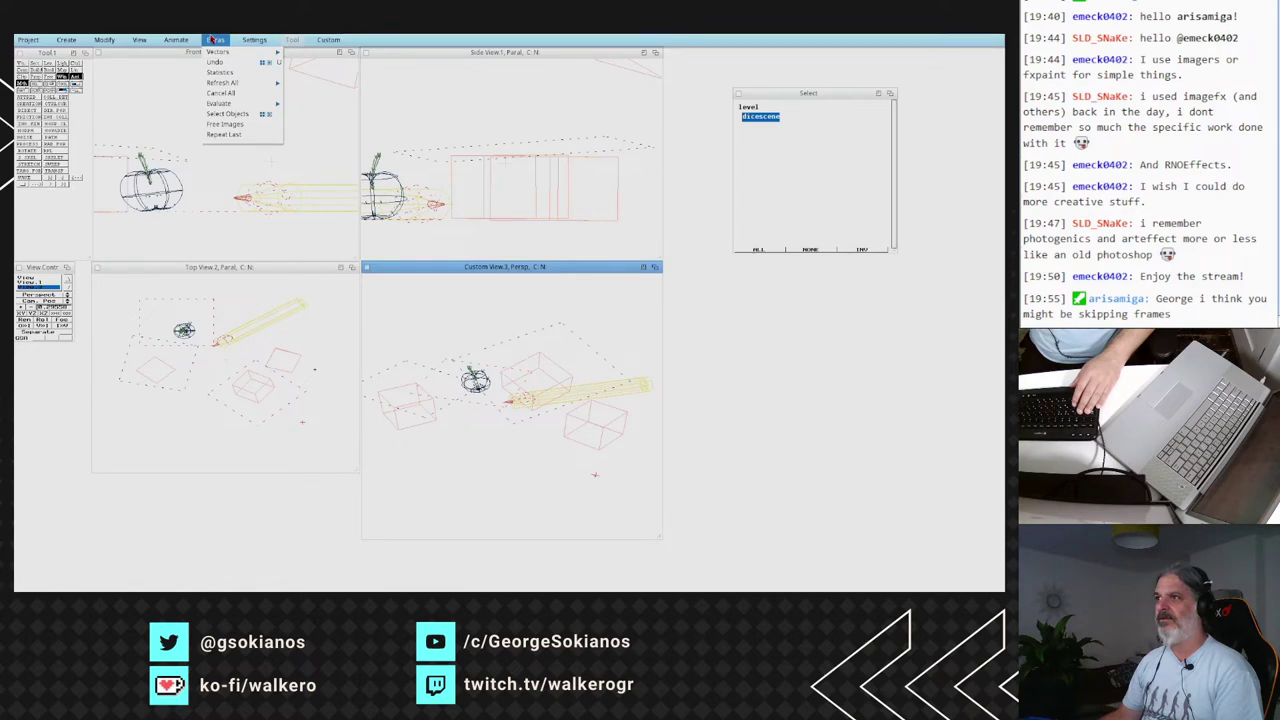
{"action": "mouse_move", "coordinate": [140, 40]}
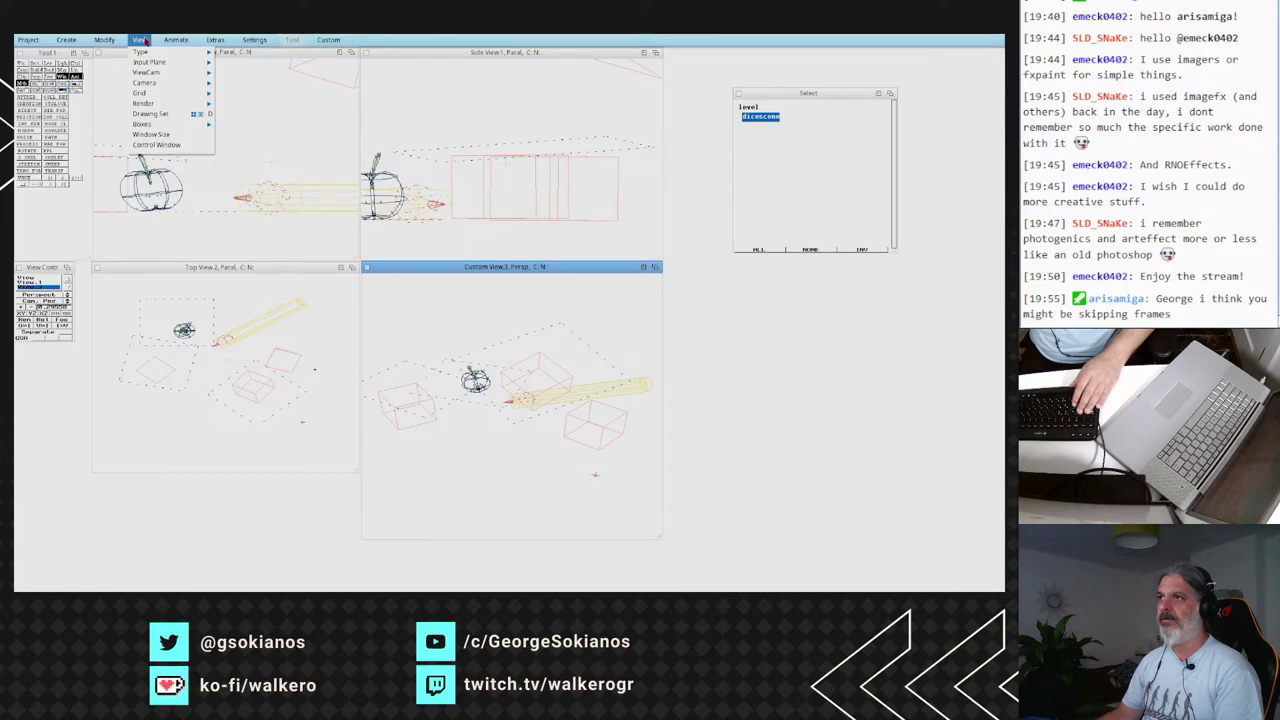
{"action": "mouse_move", "coordinate": [150, 103]}
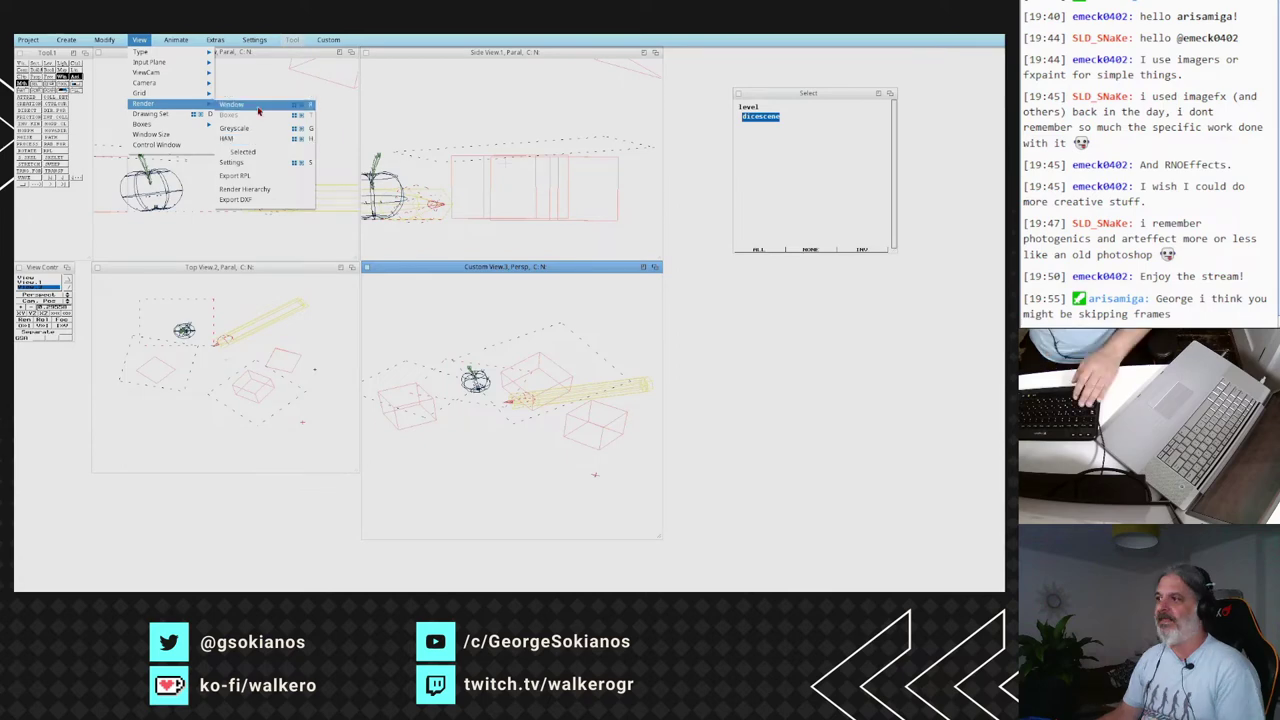
{"action": "left_click", "coordinate": [258, 107]}
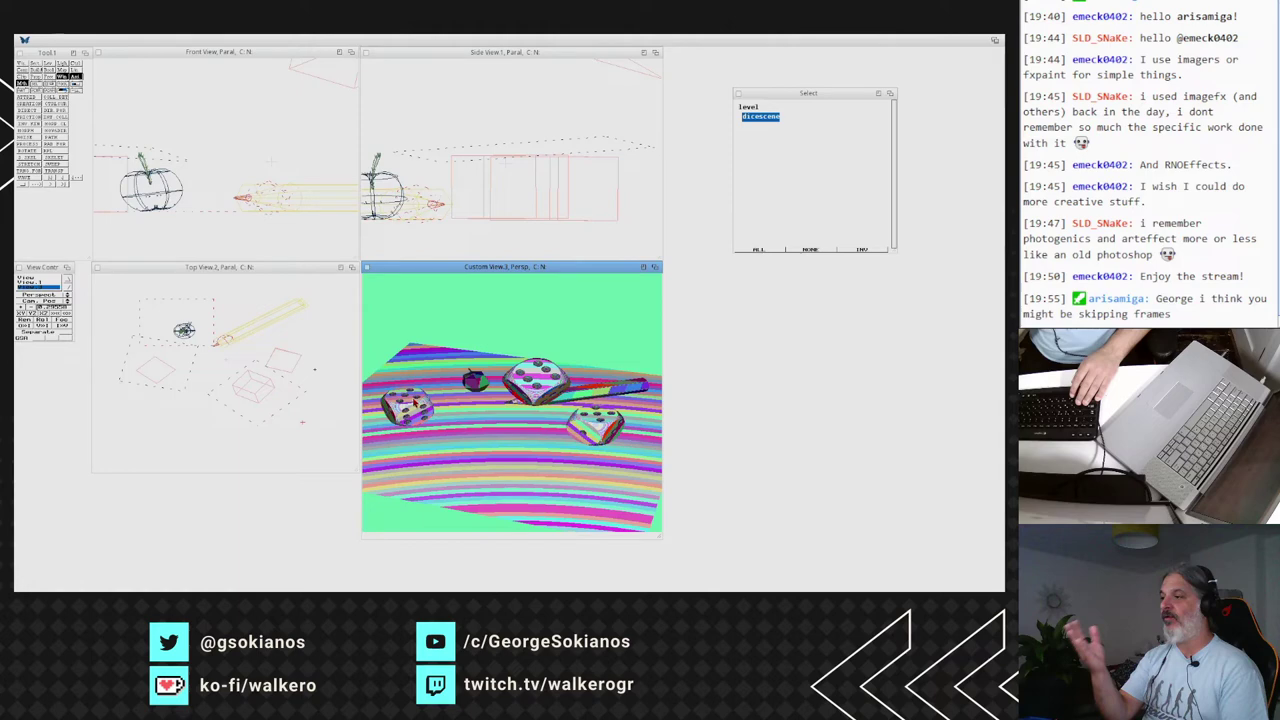
Rotate the perspective view to a lower angle on the dice and render it in its window again.
{"action": "left_click", "coordinate": [413, 404]}
{"action": "right_click", "coordinate": [138, 40]}
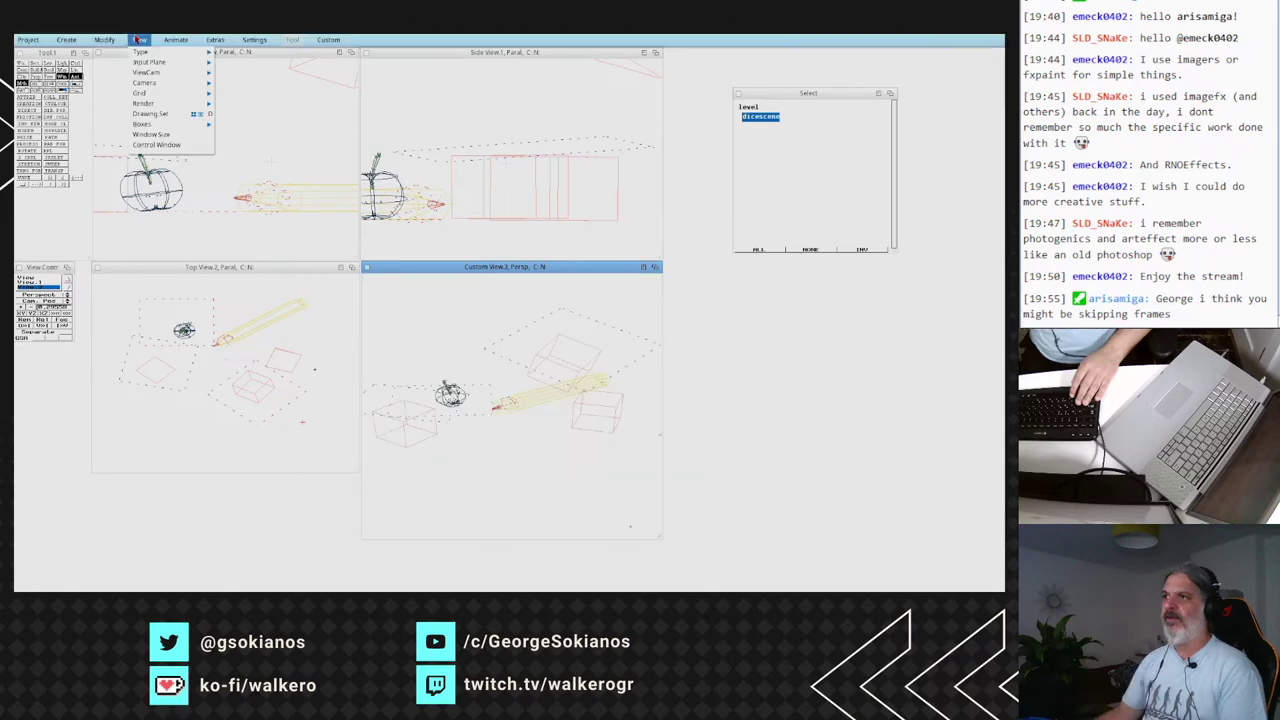
{"action": "mouse_move", "coordinate": [190, 106]}
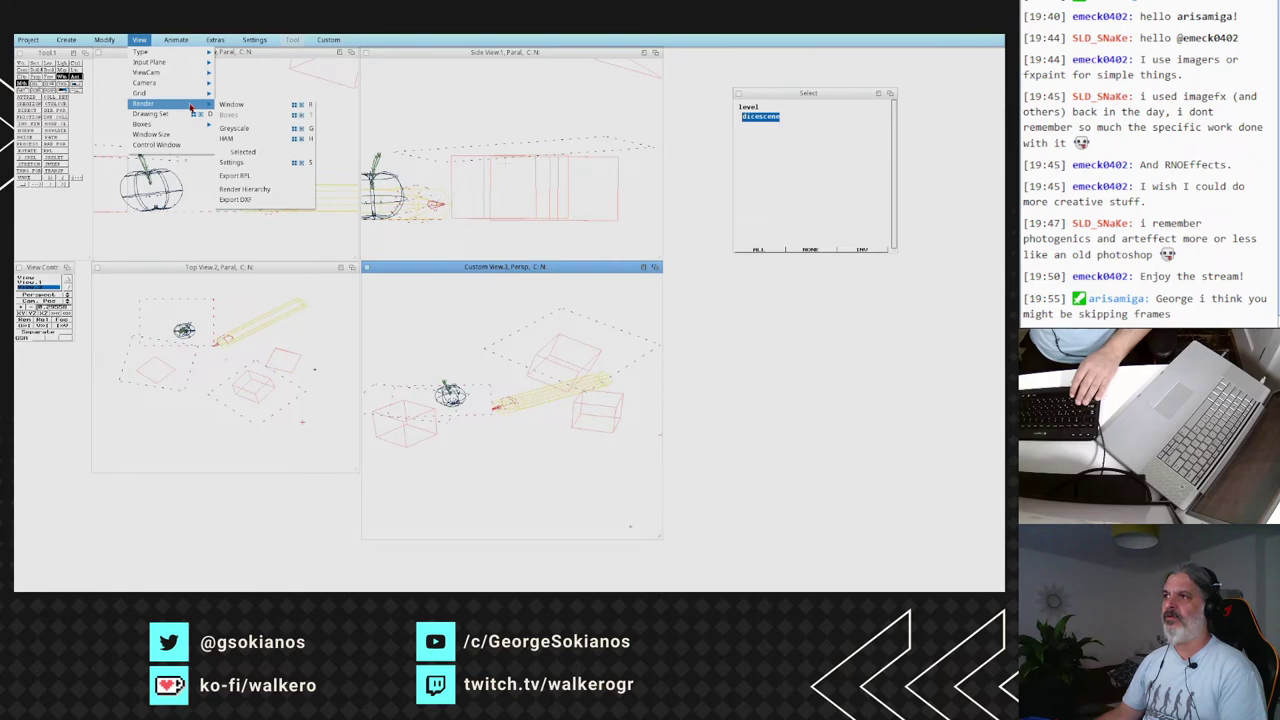
{"action": "left_click", "coordinate": [231, 104]}
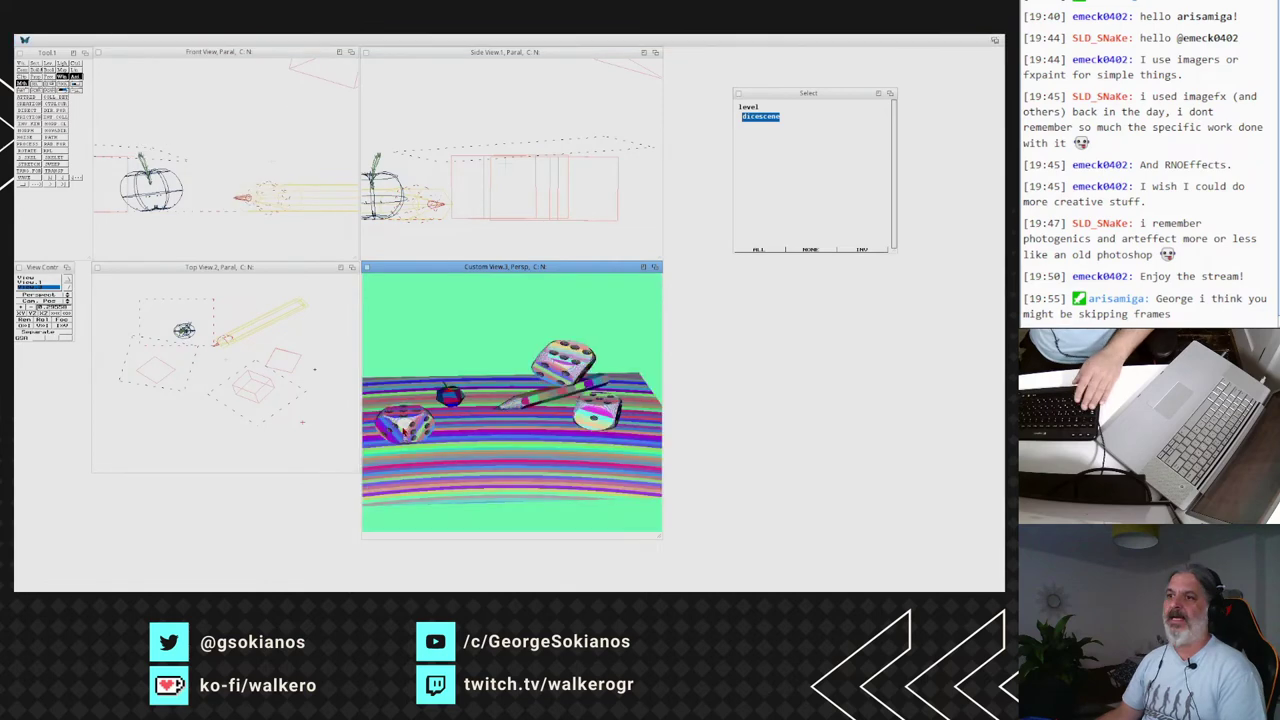
Open the render settings of the perspective view and enter ram: as the output file.
{"action": "right_click", "coordinate": [136, 422]}
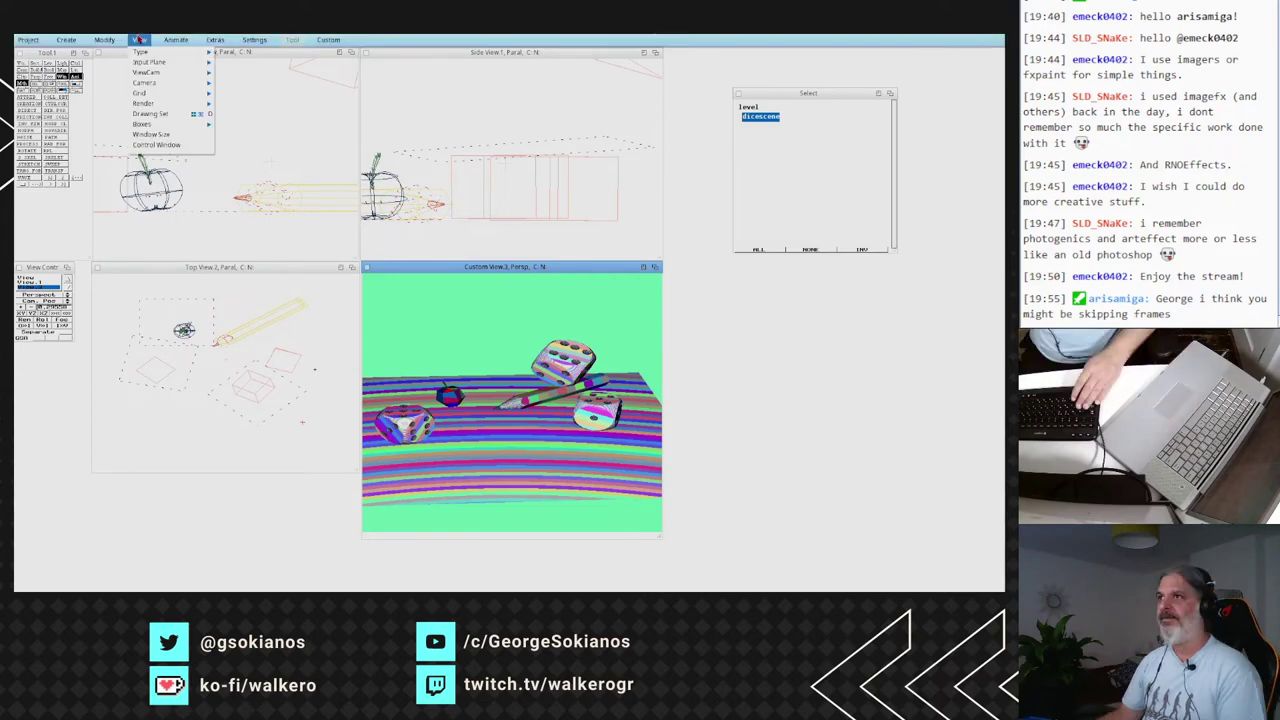
{"action": "mouse_move", "coordinate": [139, 40]}
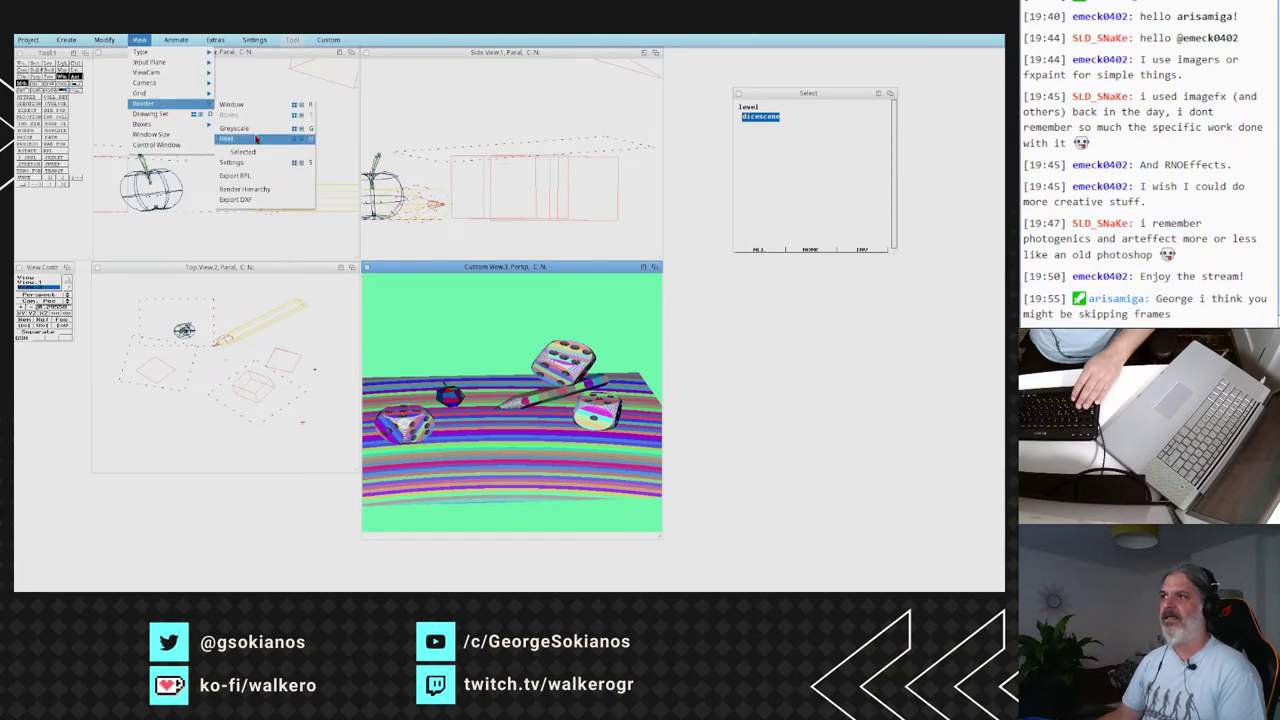
{"action": "left_click", "coordinate": [238, 162]}
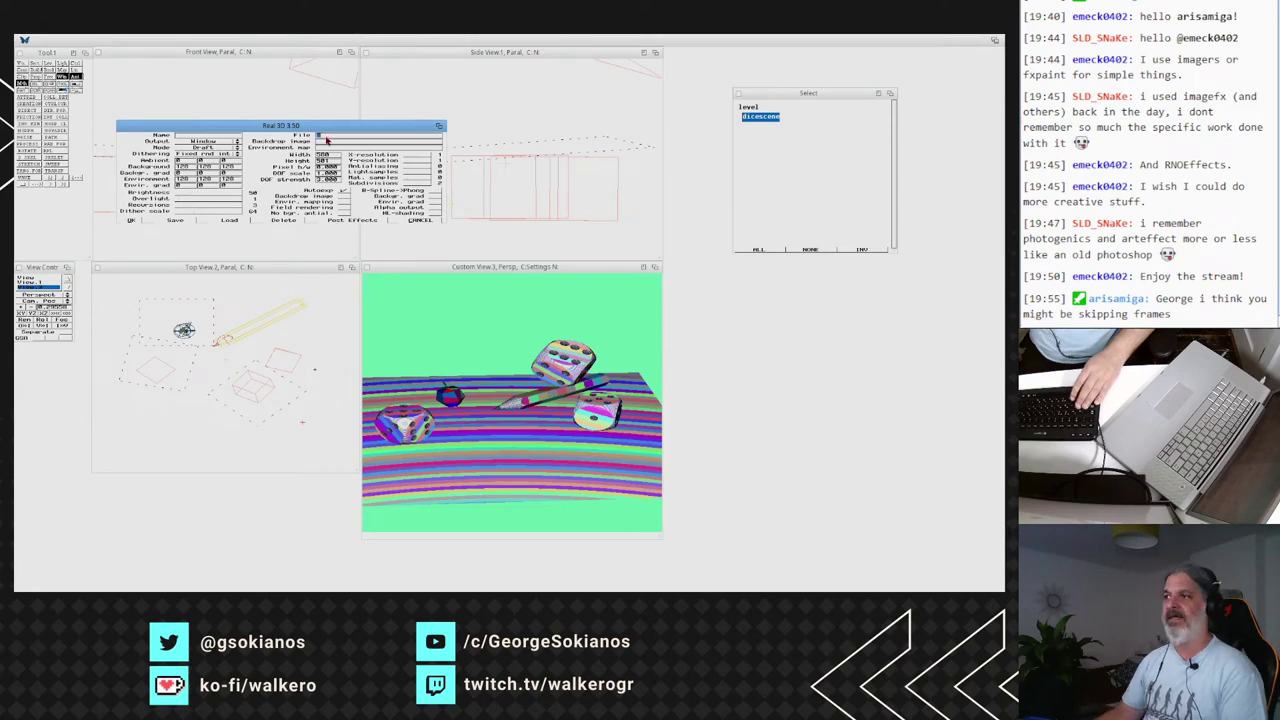
{"action": "left_click", "coordinate": [326, 138]}
{"action": "type", "text": "dic"}
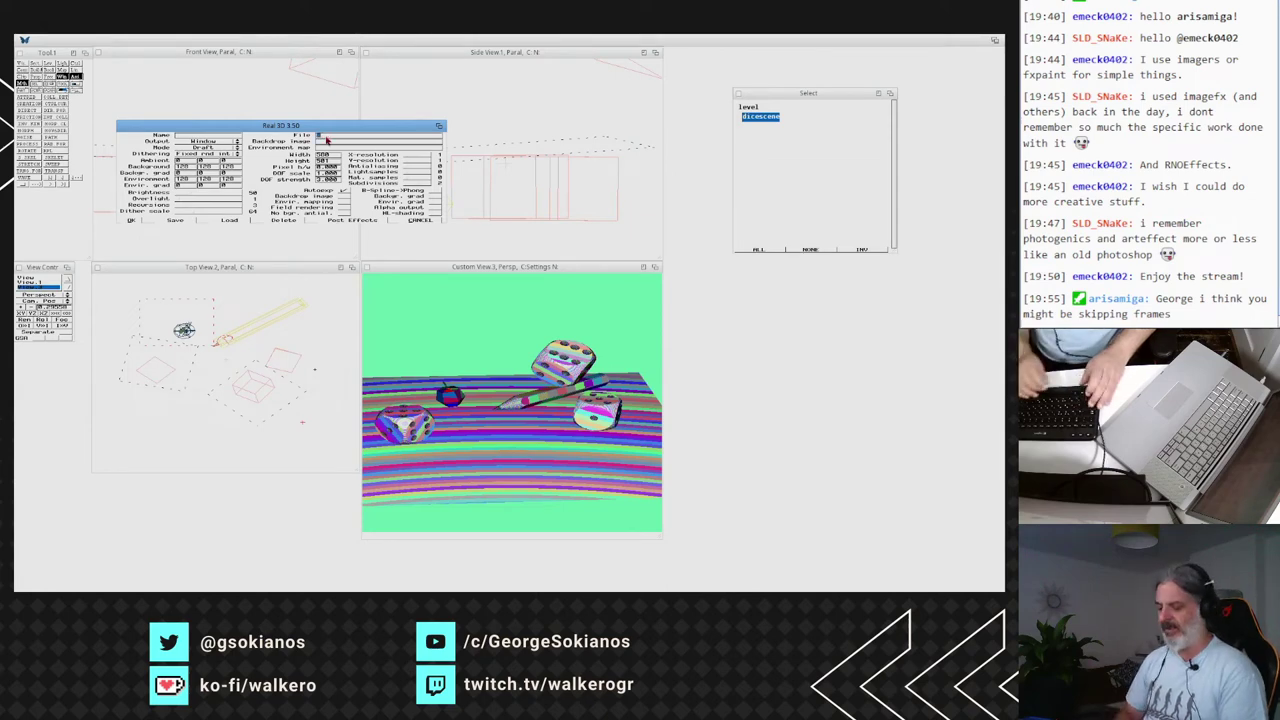
{"action": "type", "text": "esc"}
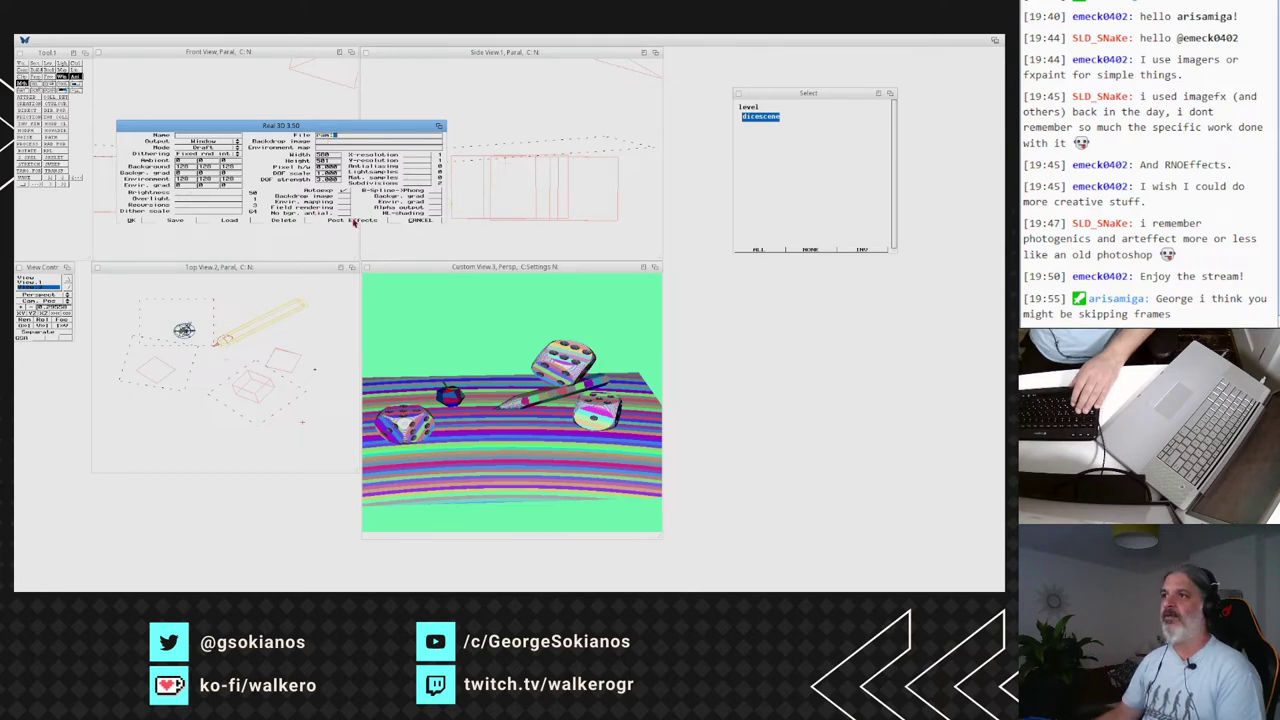
Examine the list of available post effects, then close it and leave the render settings.
{"action": "left_click", "coordinate": [353, 221]}
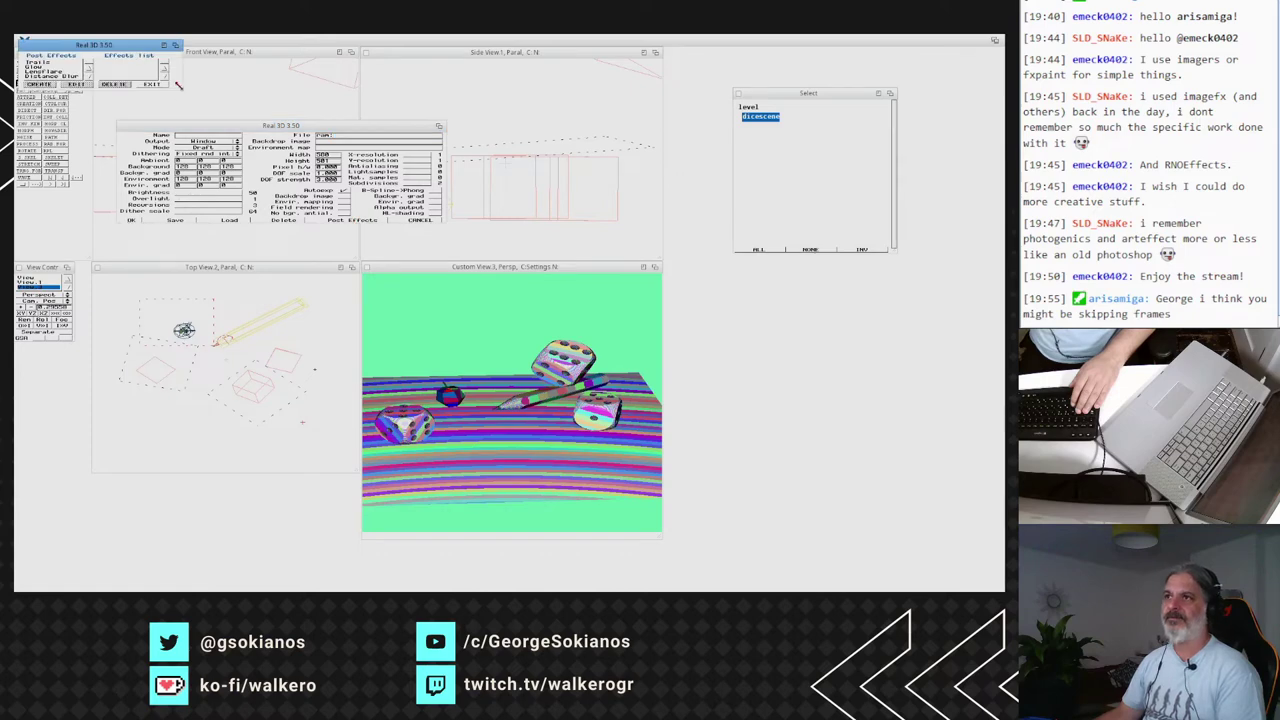
{"action": "left_click_drag", "start_coordinate": [178, 85], "coordinate": [191, 212]}
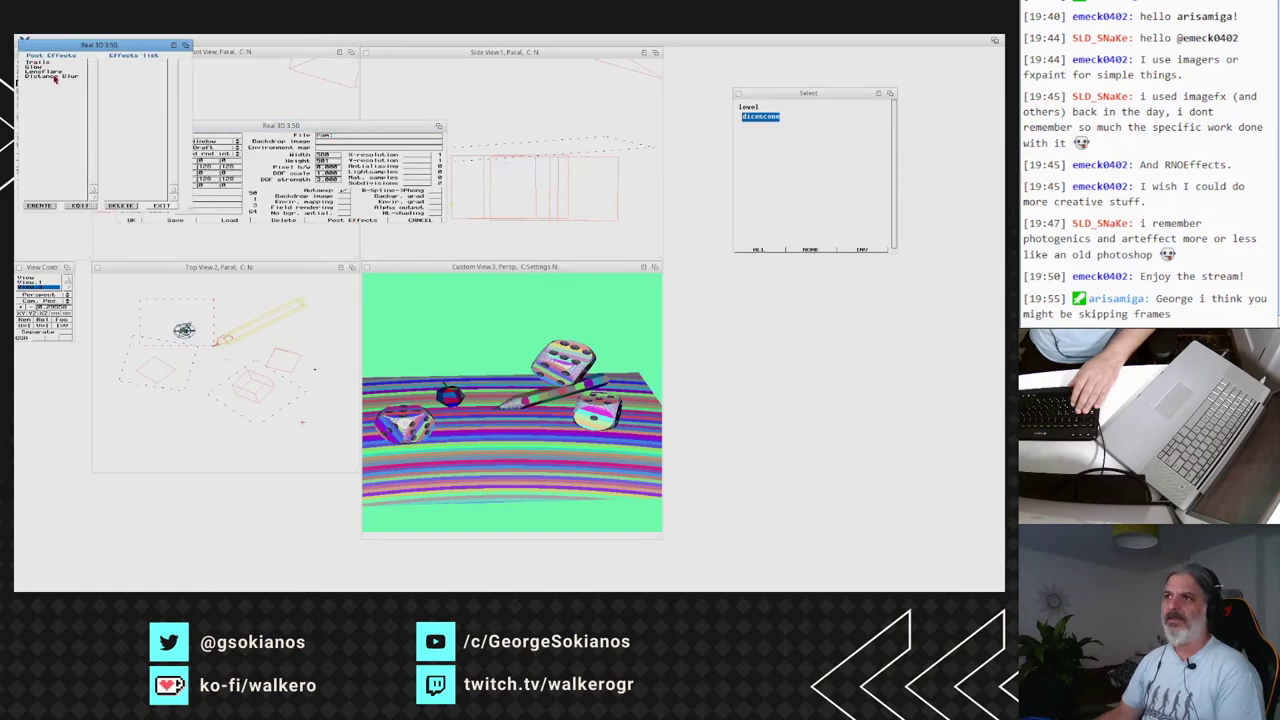
{"action": "left_click", "coordinate": [160, 205]}
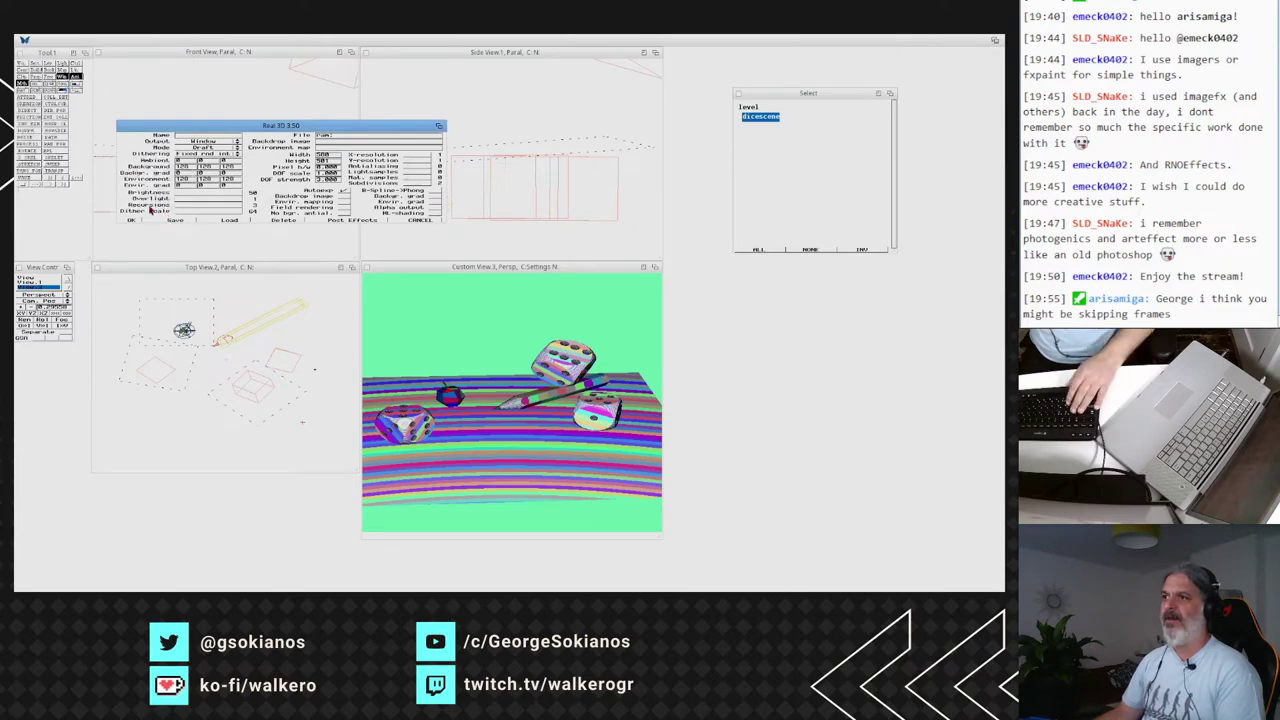
{"action": "key", "text": "Escape"}
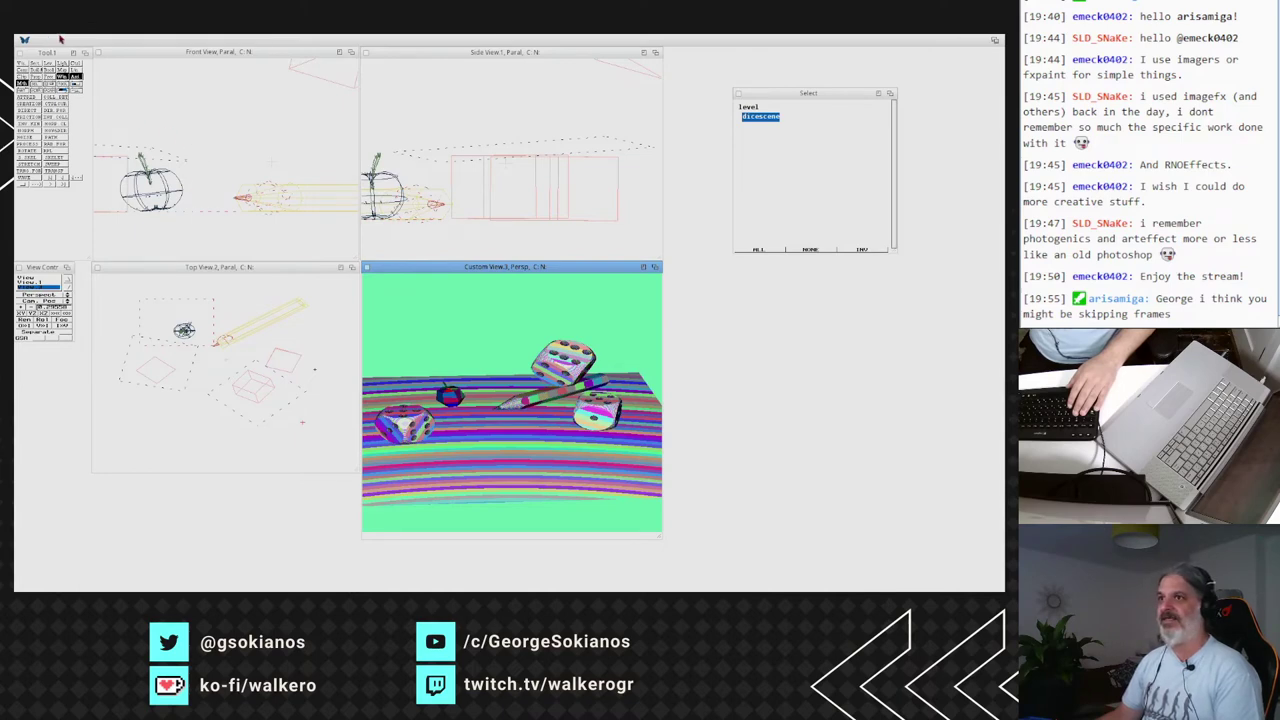
Quit Real 3D without saving the modified object data.
{"action": "right_click", "coordinate": [42, 39]}
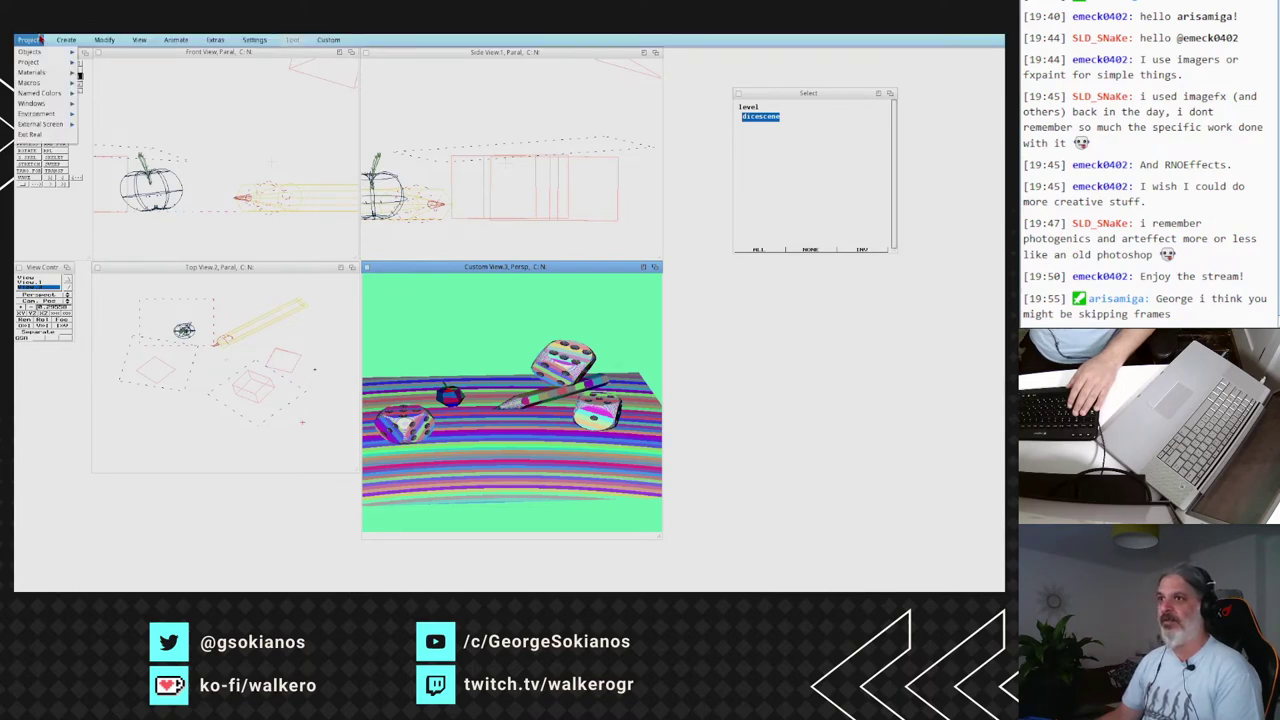
{"action": "left_click", "coordinate": [40, 135]}
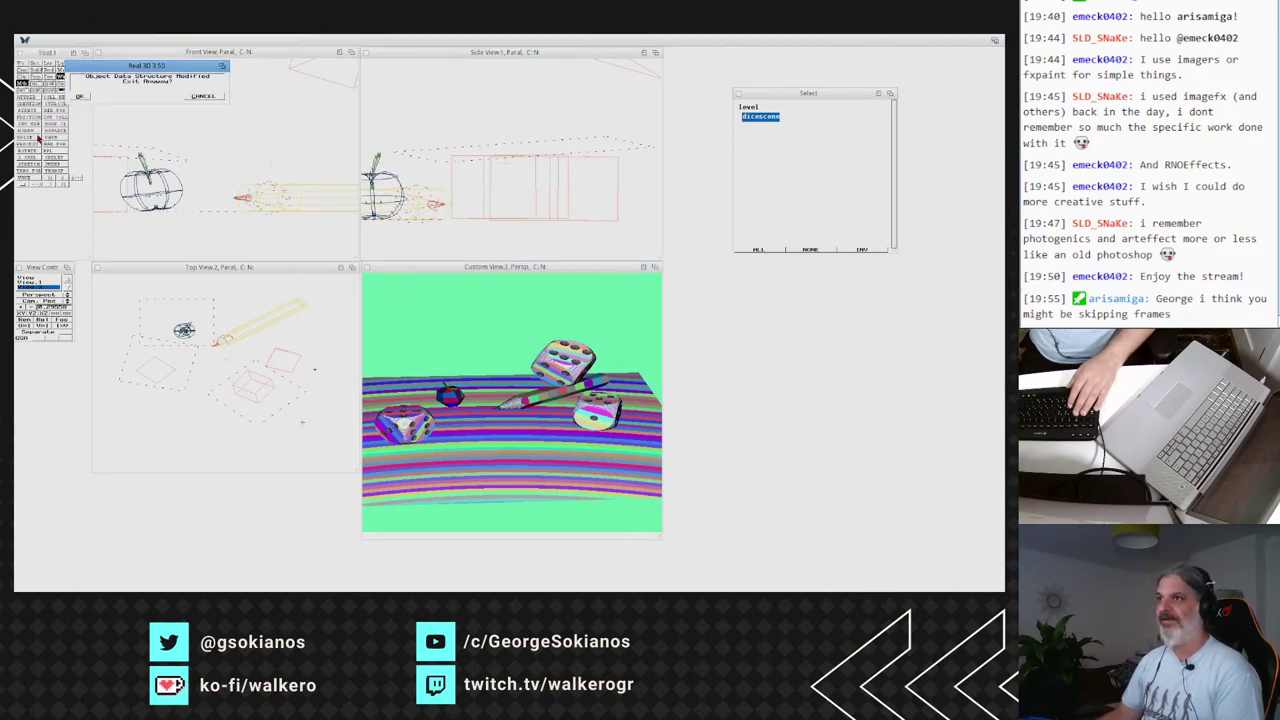
{"action": "left_click", "coordinate": [88, 97]}
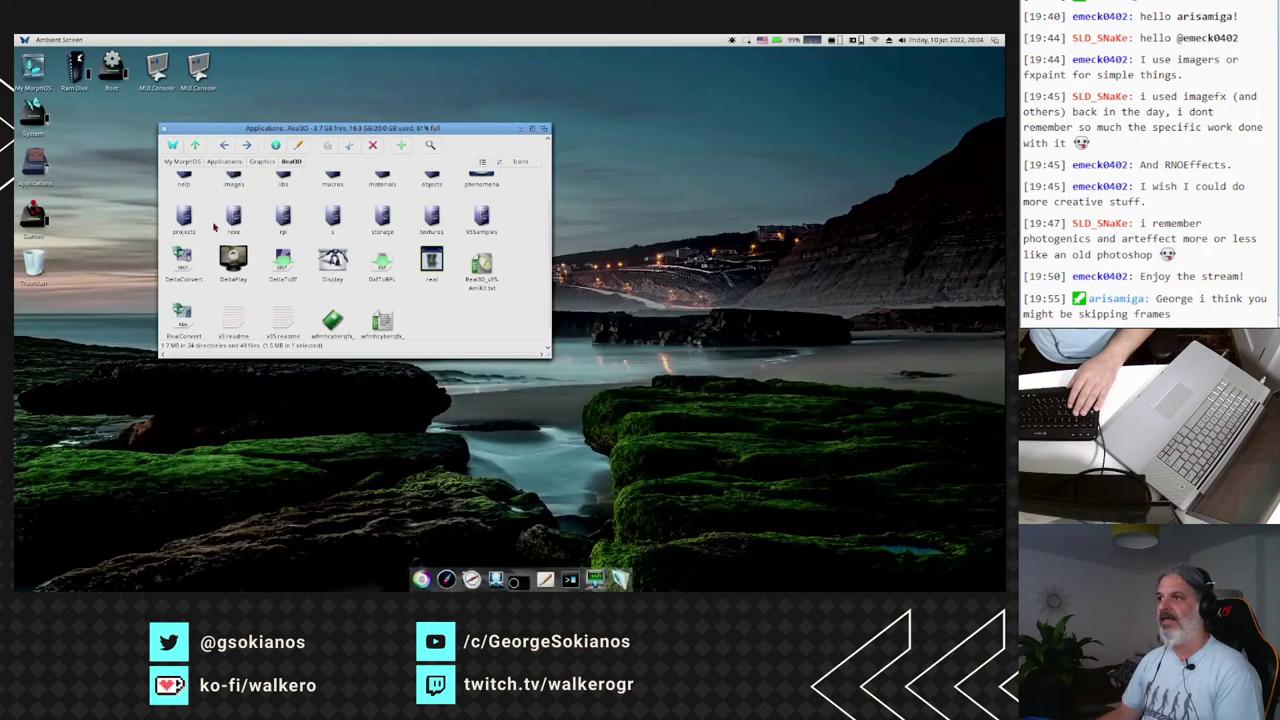
Launch LightWave.FP from the Lightwave drawer in Graphics and assign the missing TOASTER volume to that drawer.
{"action": "left_click", "coordinate": [195, 148]}
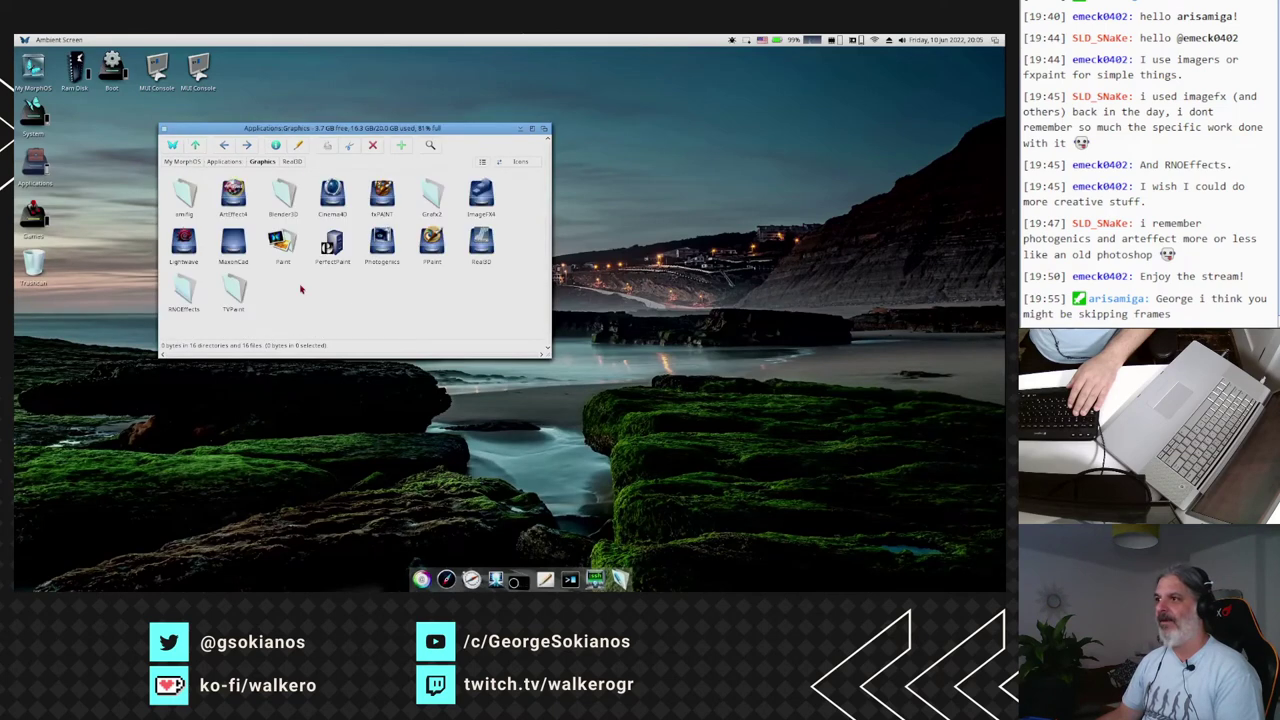
{"action": "left_click", "coordinate": [184, 242]}
{"action": "double_click", "coordinate": [186, 244]}
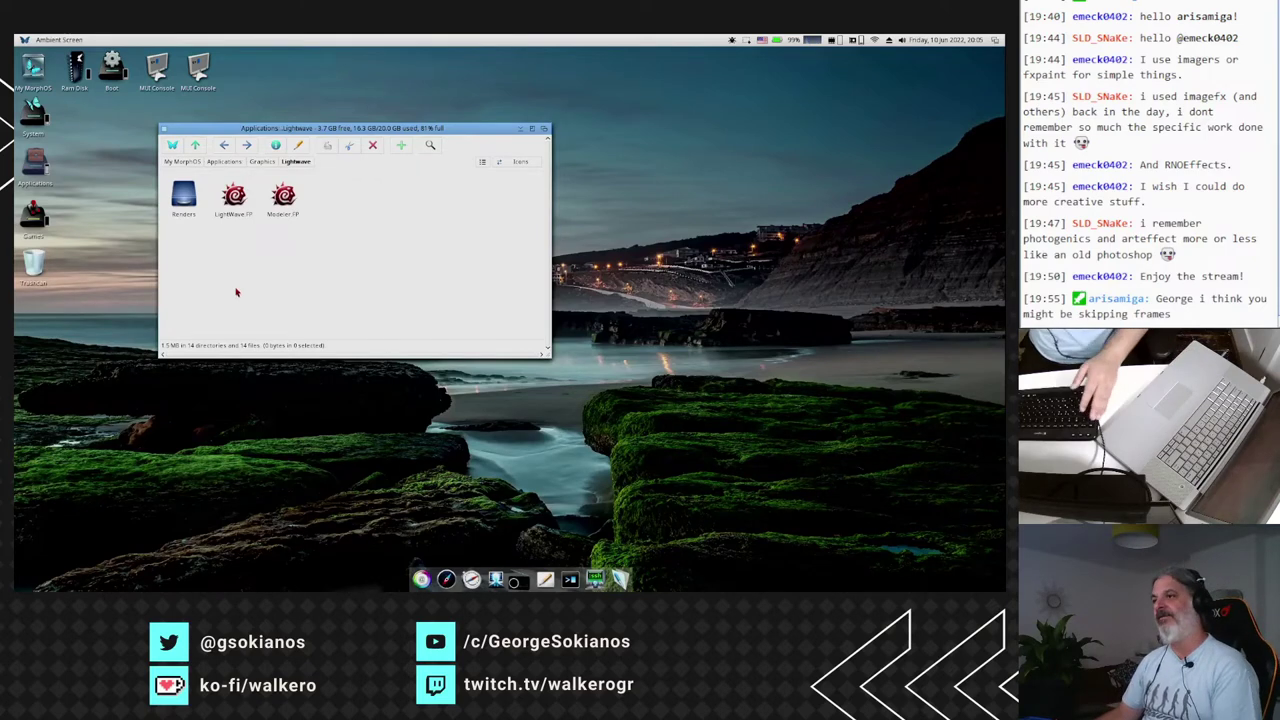
{"action": "double_click", "coordinate": [234, 198]}
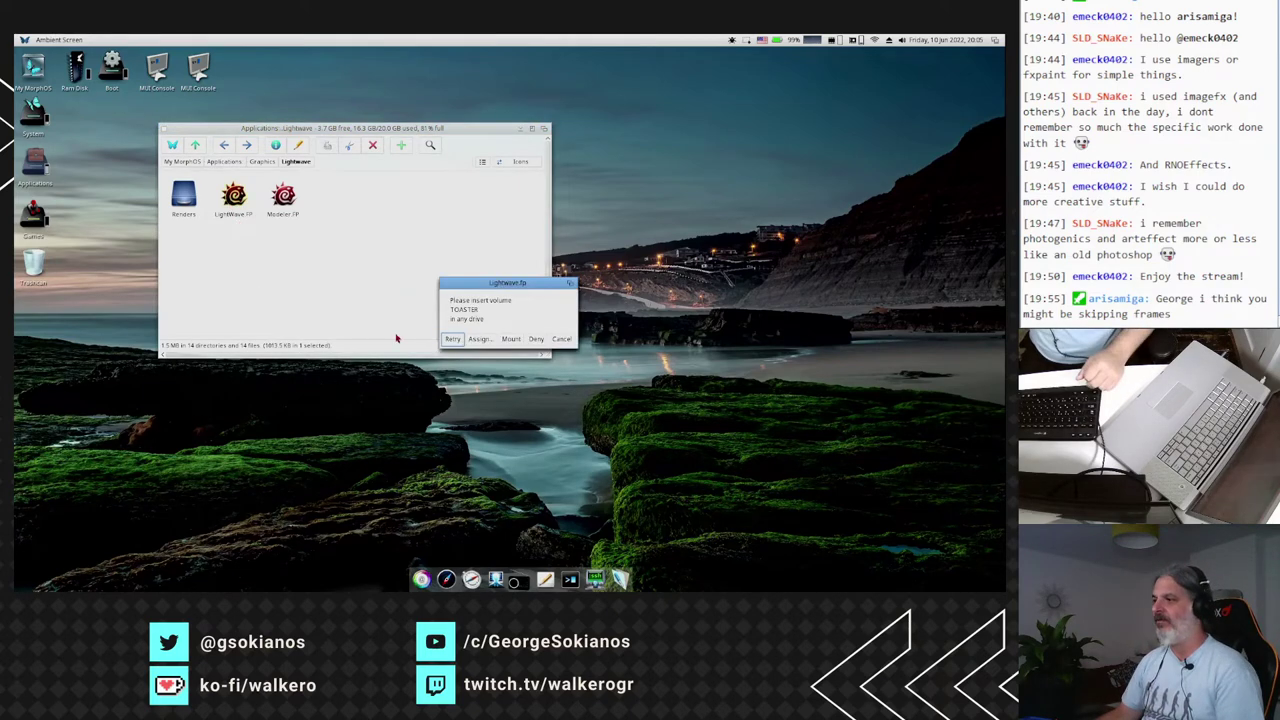
{"action": "left_click", "coordinate": [479, 339]}
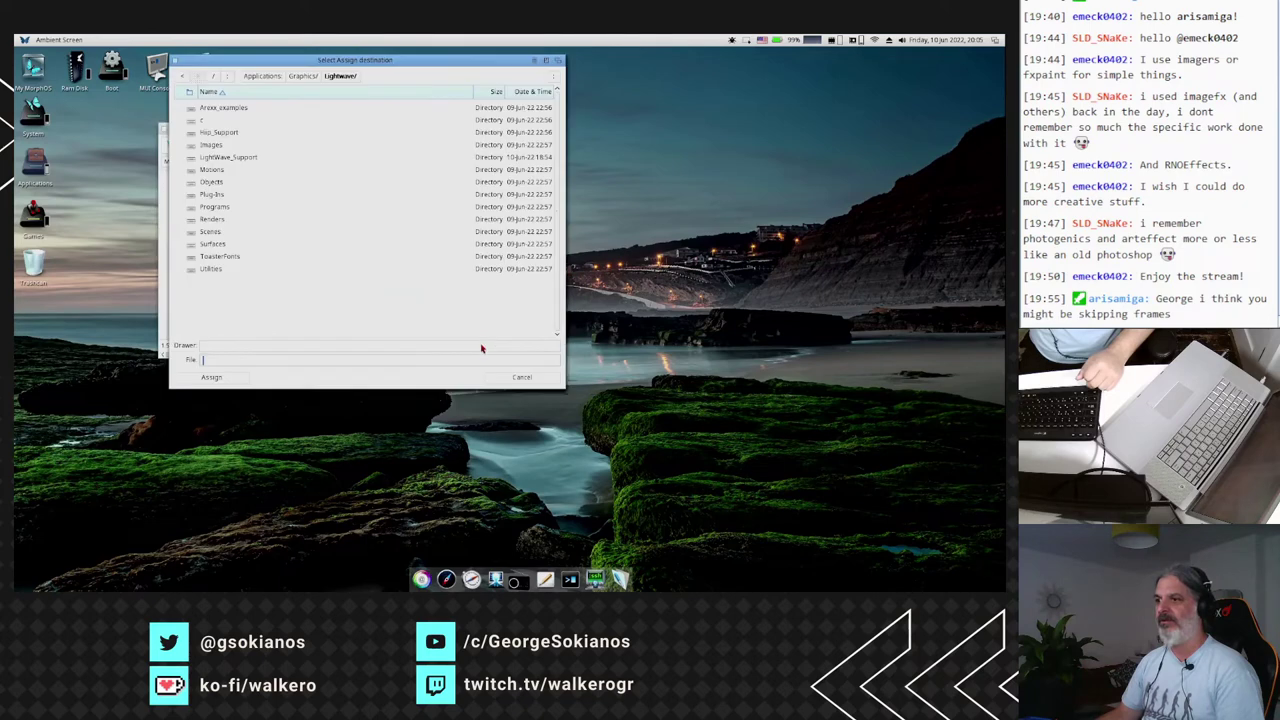
{"action": "left_click", "coordinate": [211, 378]}
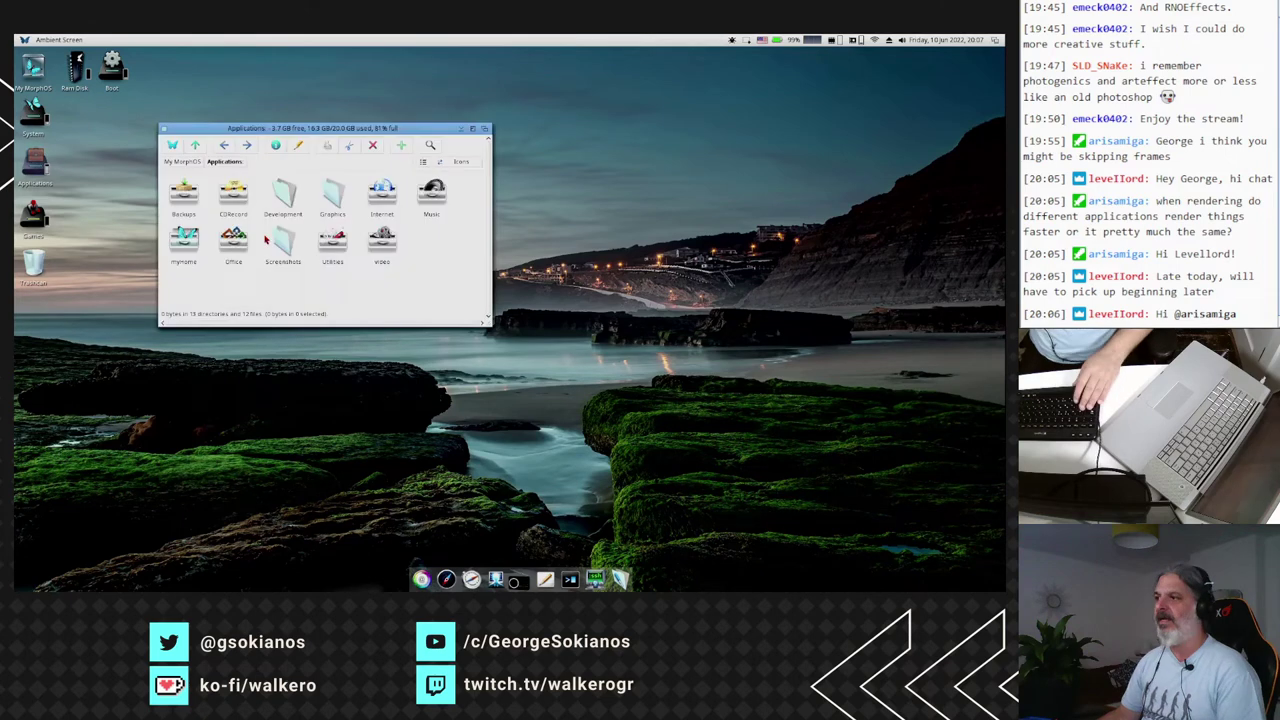
Open the Graphics drawer from Applications and enlarge its window to fit all program icons.
{"action": "left_click", "coordinate": [340, 198]}
{"action": "double_click", "coordinate": [340, 198]}
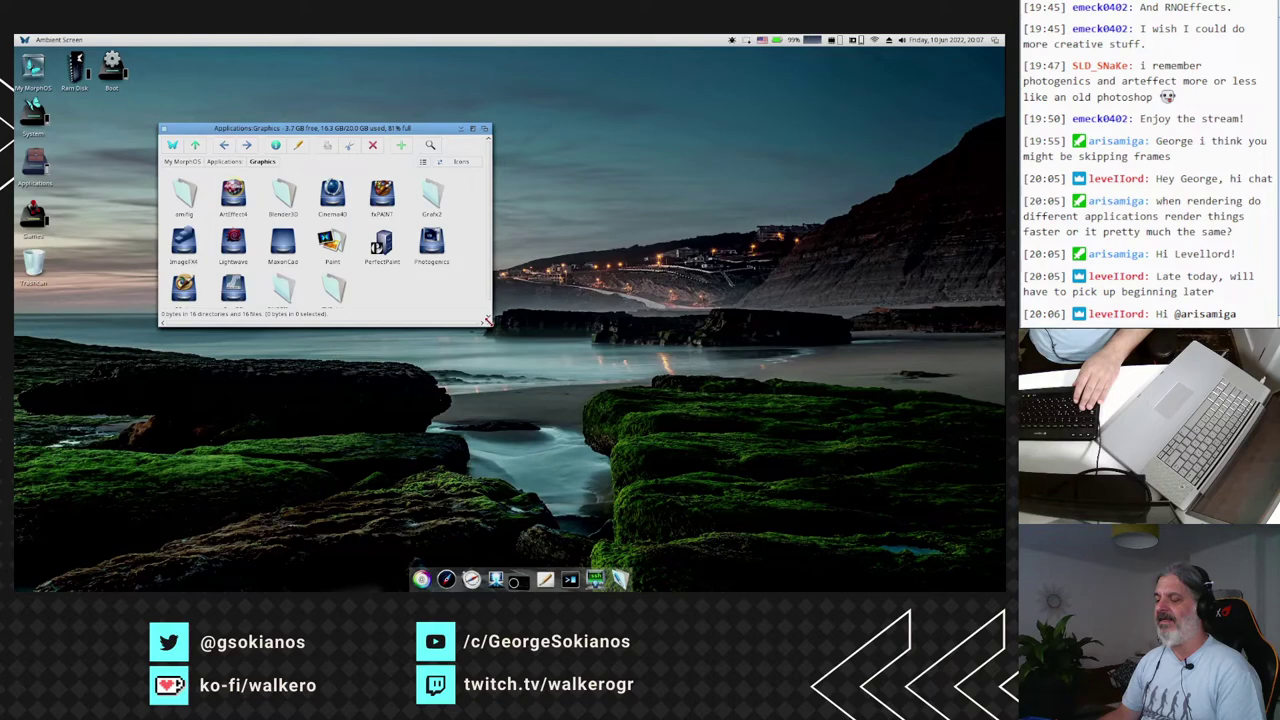
{"action": "left_click_drag", "start_coordinate": [488, 321], "coordinate": [510, 346]}
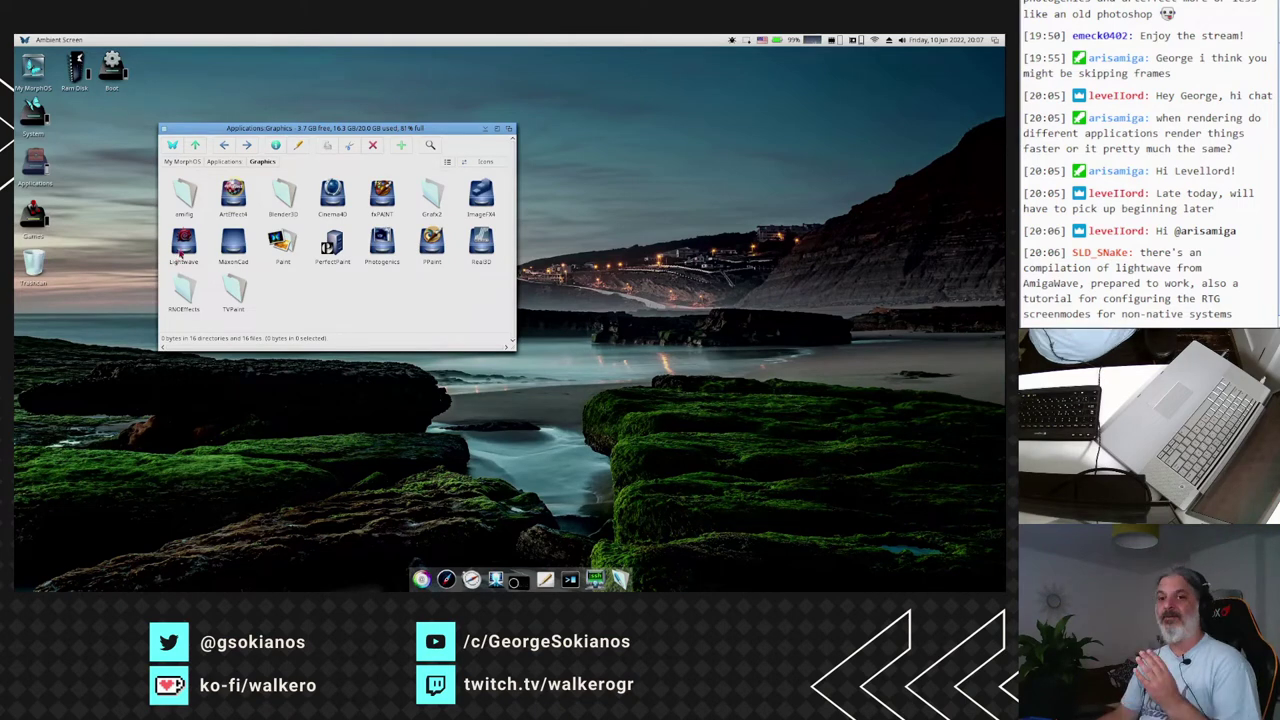
{"action": "mouse_move", "coordinate": [183, 240]}
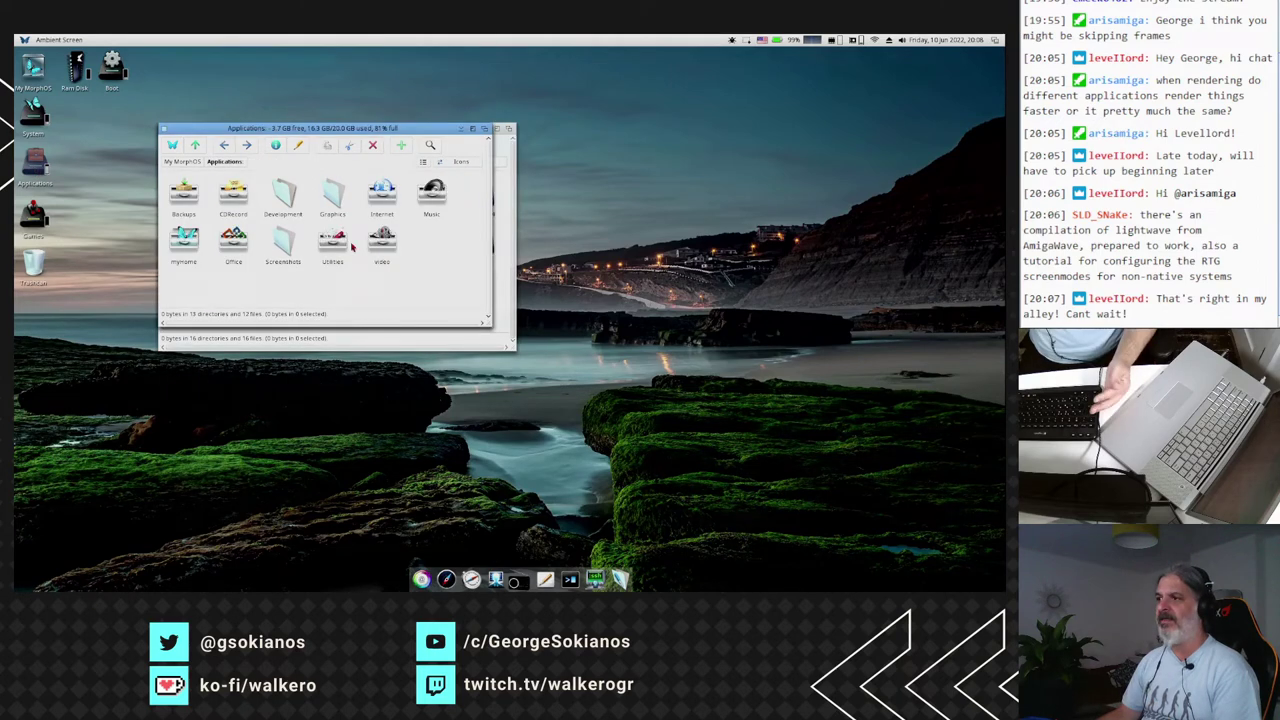
Open ModeProPrefs from the ModePro drawer in Utilities, list its entries by program names, and move its window clear of the drawers.
{"action": "double_click", "coordinate": [345, 243]}
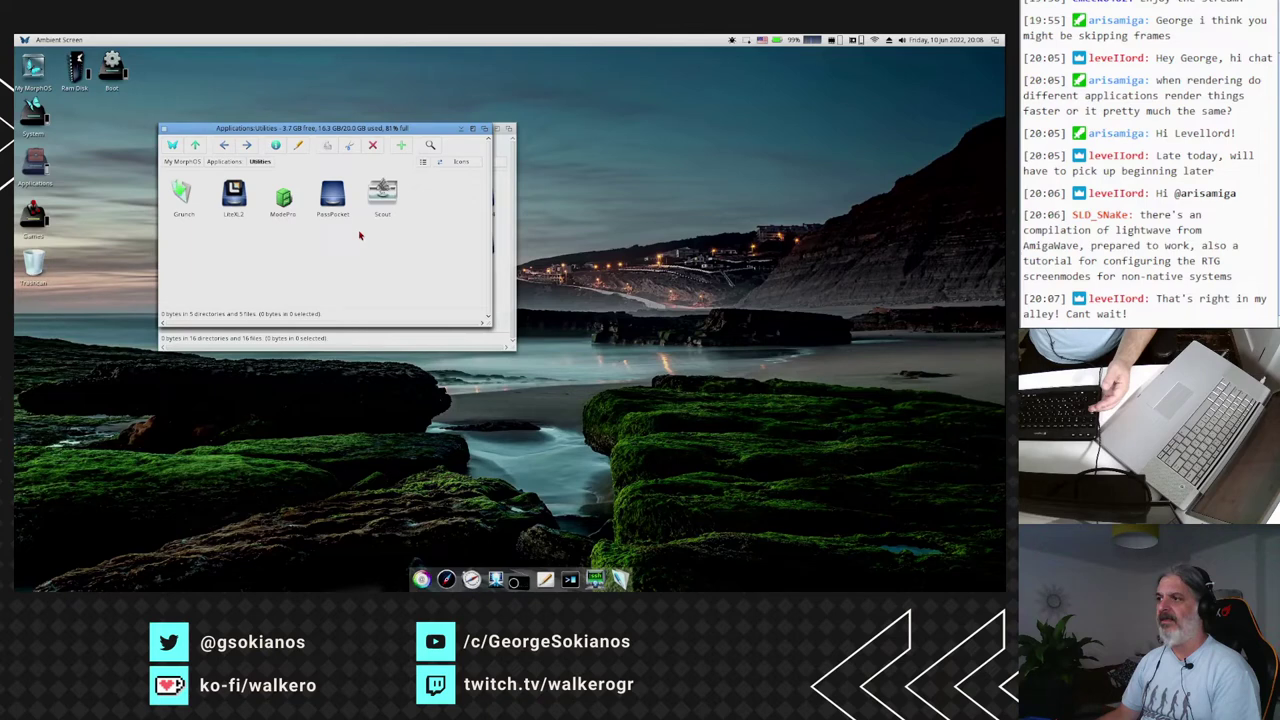
{"action": "double_click", "coordinate": [283, 197]}
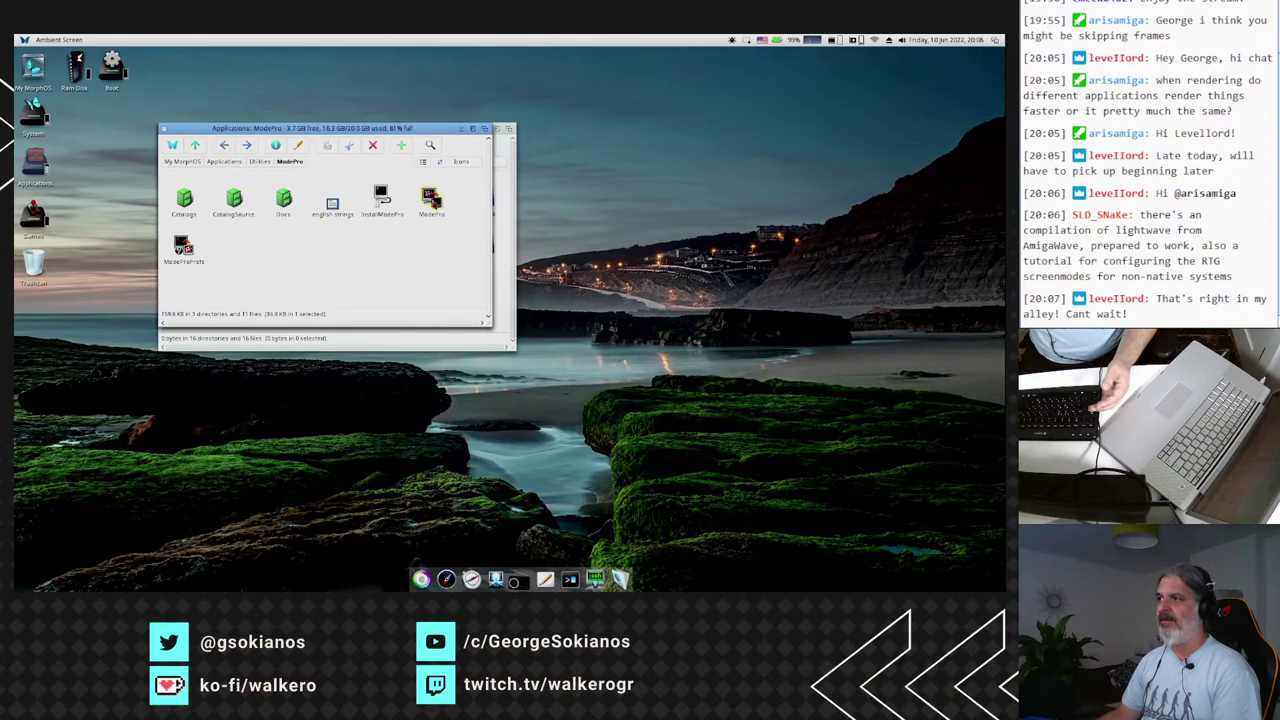
{"action": "left_click_drag", "start_coordinate": [351, 129], "coordinate": [283, 342]}
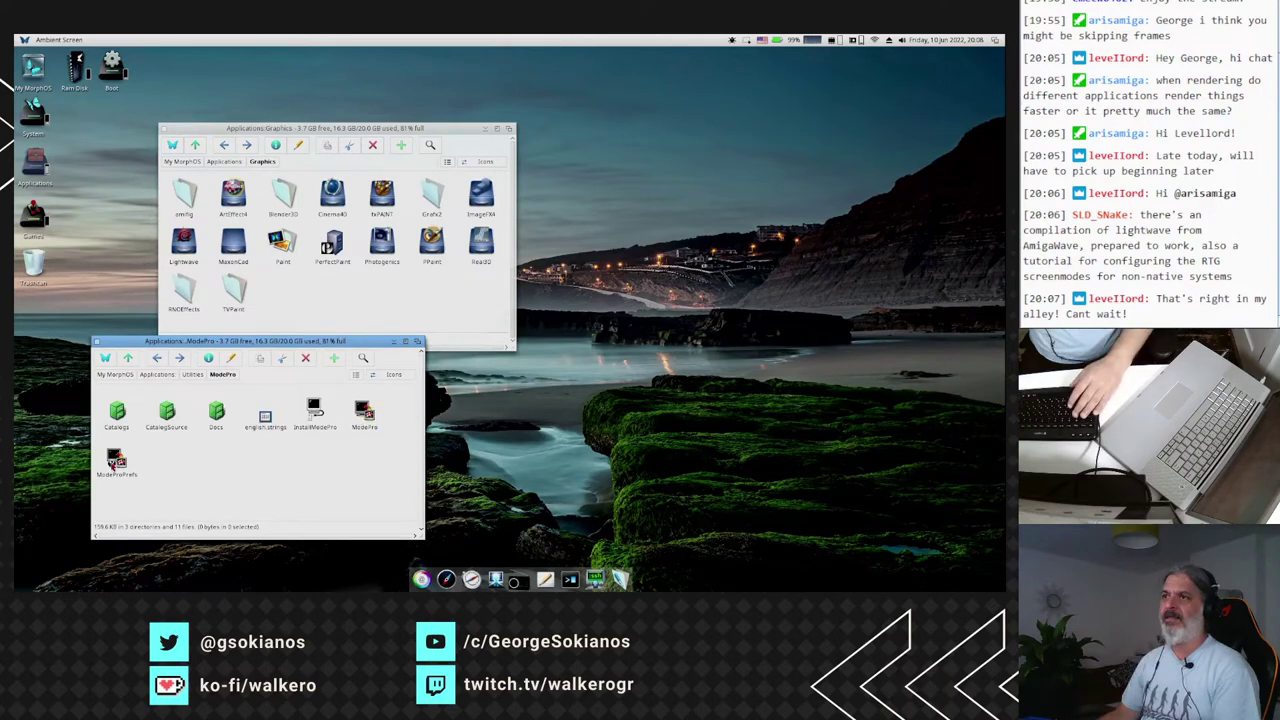
{"action": "left_click", "coordinate": [143, 484]}
{"action": "double_click", "coordinate": [116, 460]}
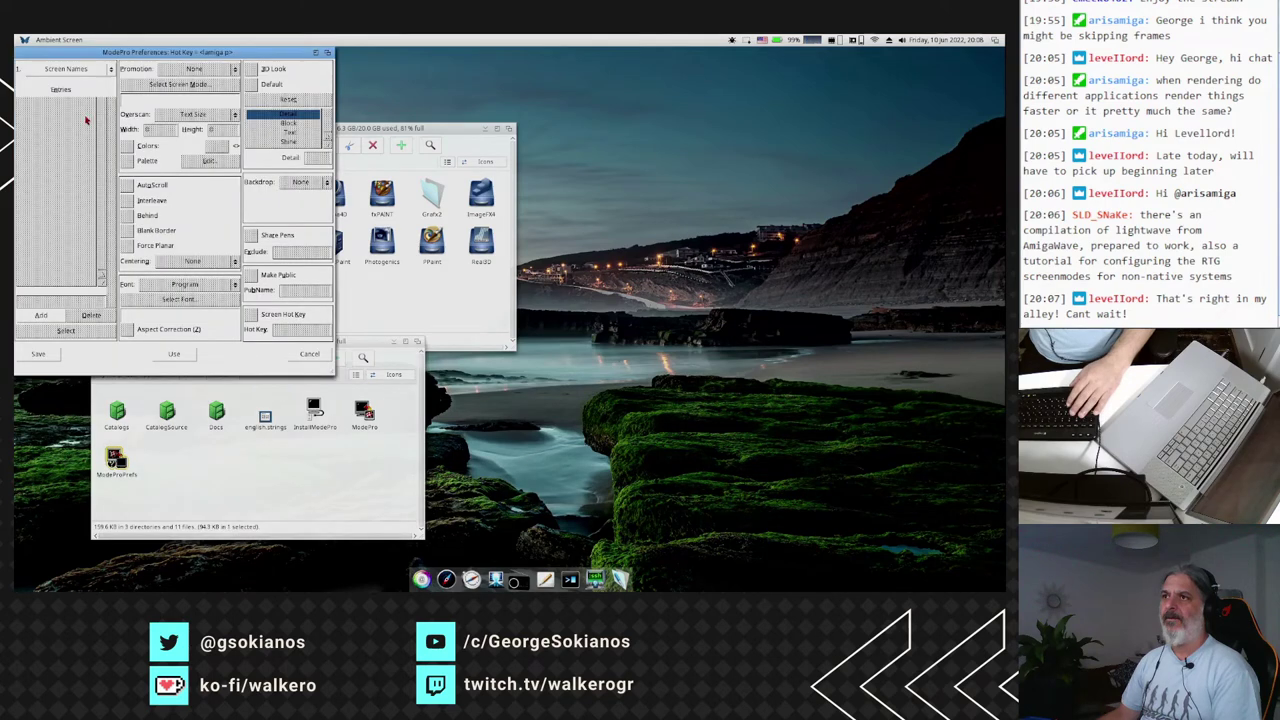
{"action": "left_click", "coordinate": [65, 68]}
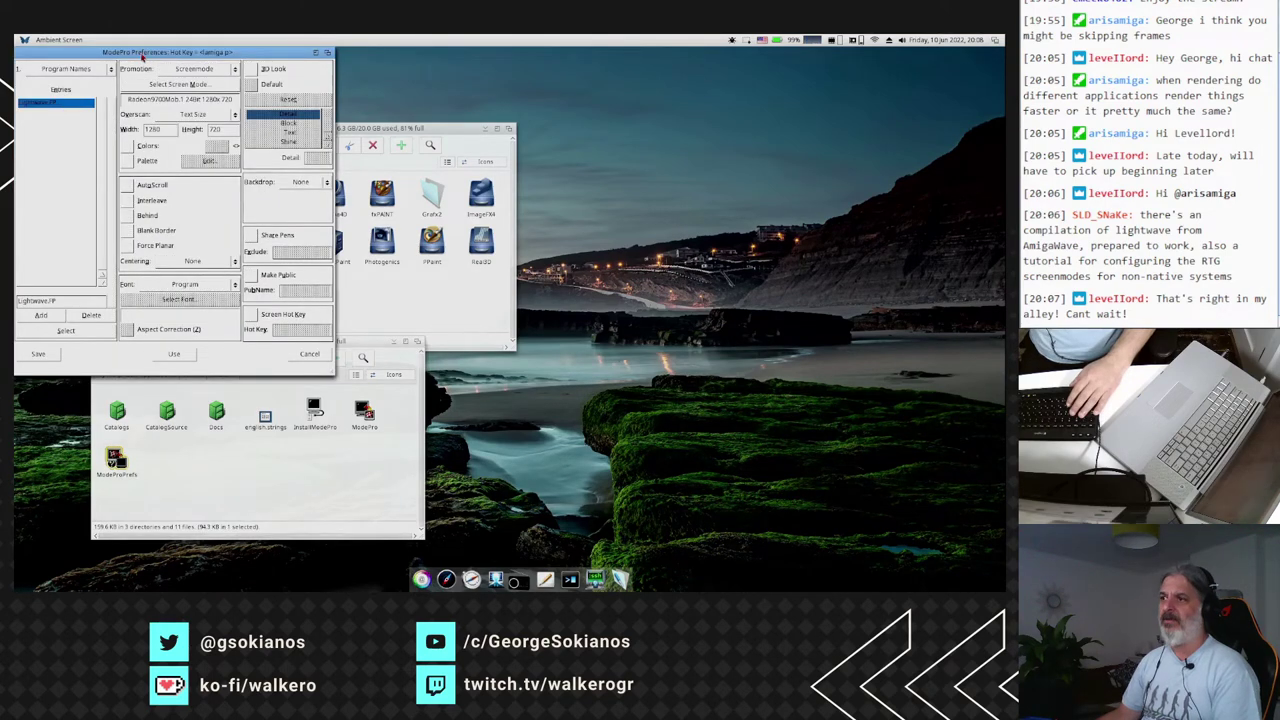
{"action": "left_click_drag", "start_coordinate": [142, 57], "coordinate": [531, 93]}
Launch LightWave.FP from the Lightwave drawer in Graphics and answer its request for the missing TOASTER volume.
{"action": "left_click", "coordinate": [280, 304]}
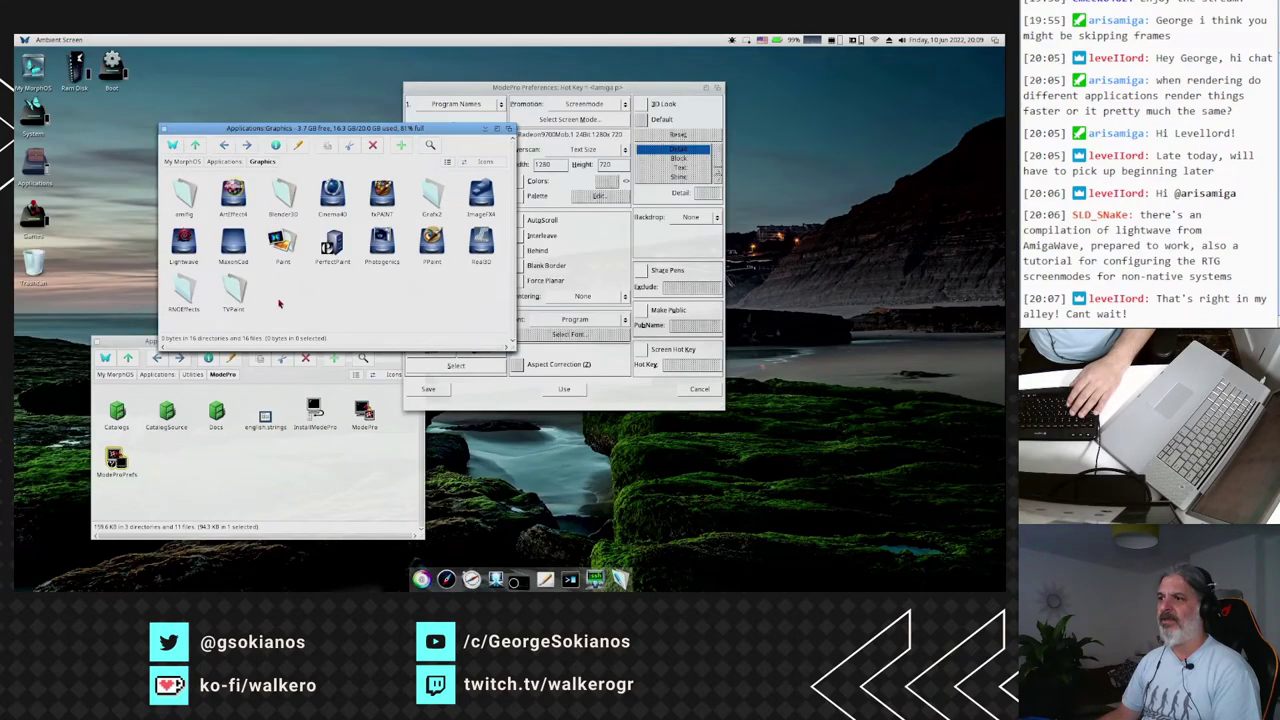
{"action": "double_click", "coordinate": [183, 240]}
{"action": "left_click_drag", "start_coordinate": [175, 88], "coordinate": [161, 84]}
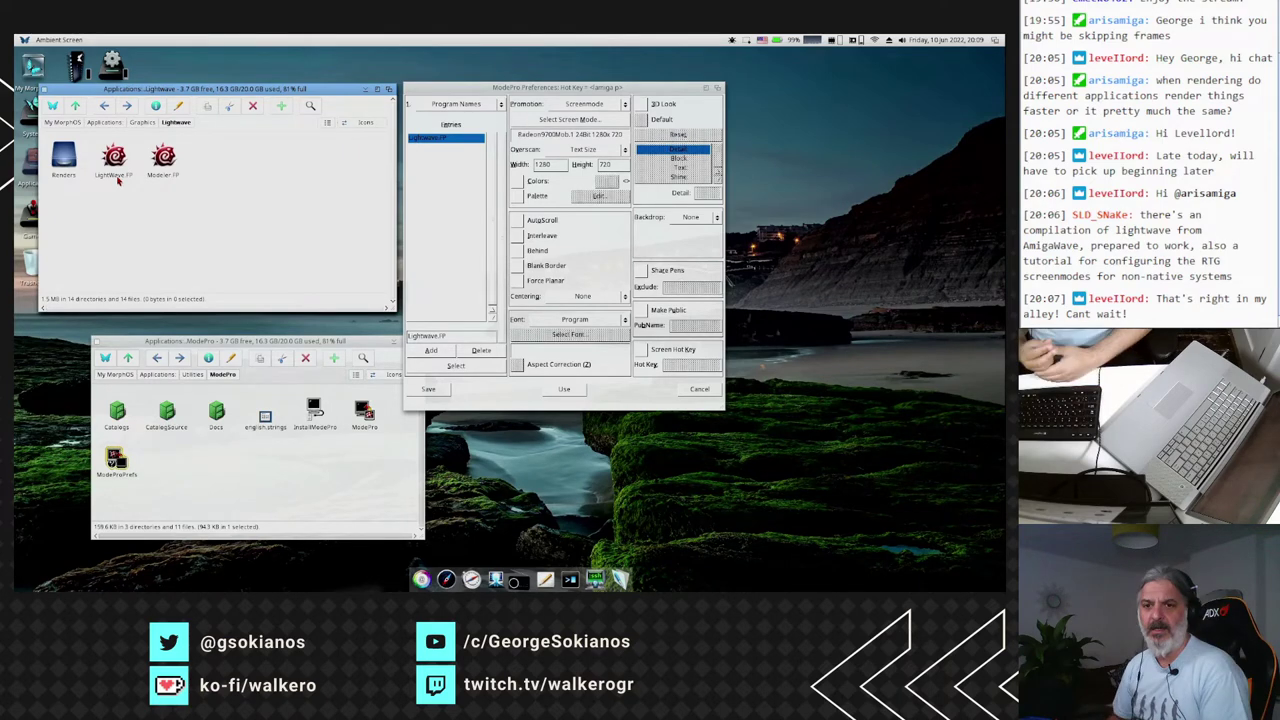
{"action": "mouse_move", "coordinate": [118, 180]}
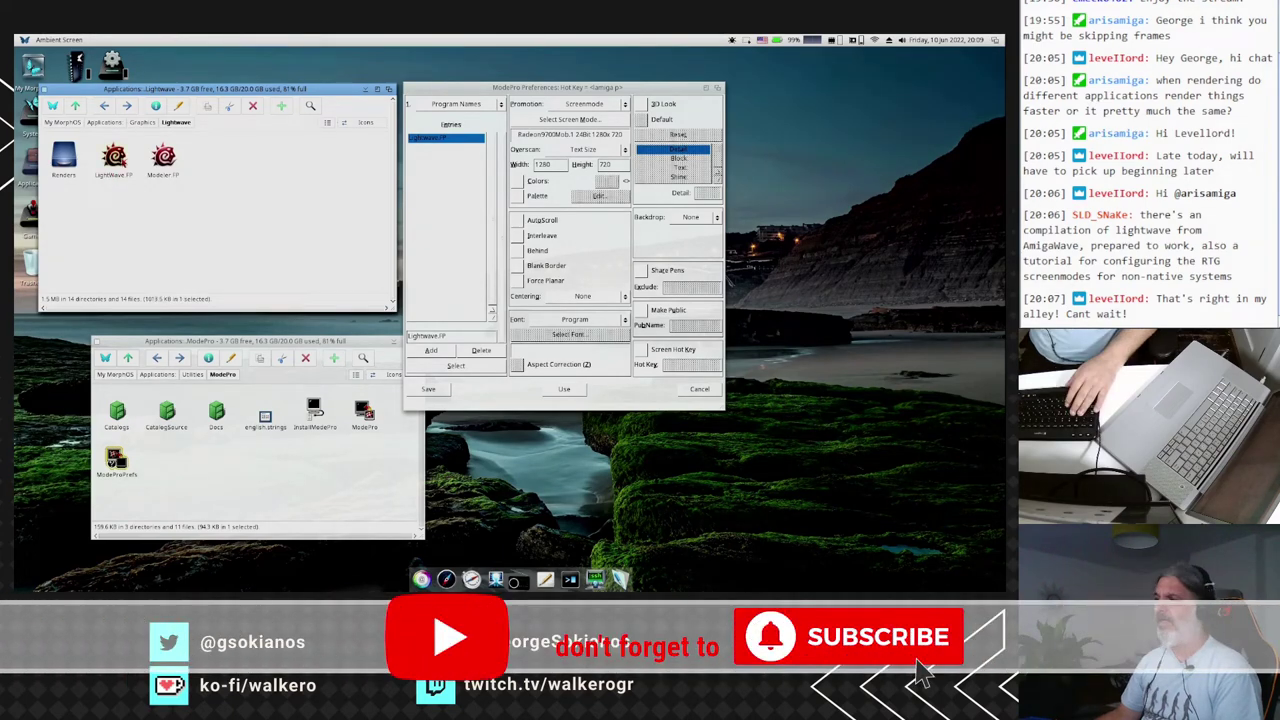
{"action": "left_click", "coordinate": [114, 157]}
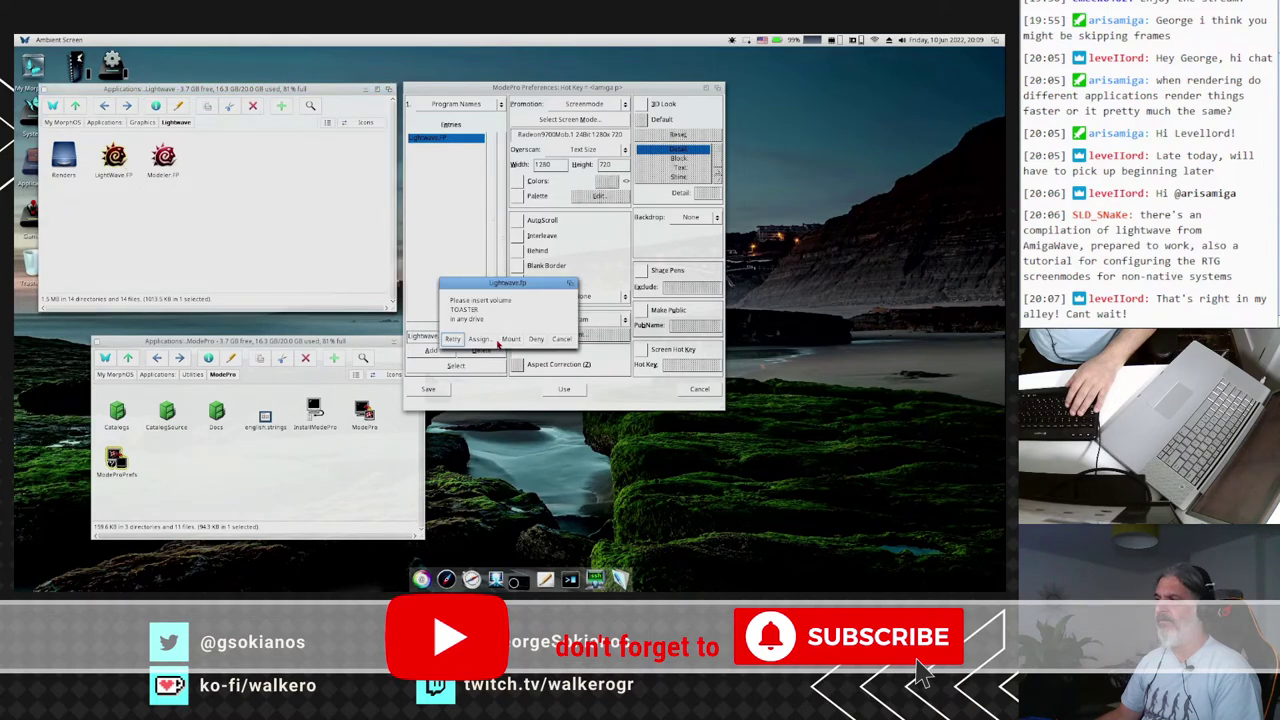
{"action": "left_click", "coordinate": [499, 343]}
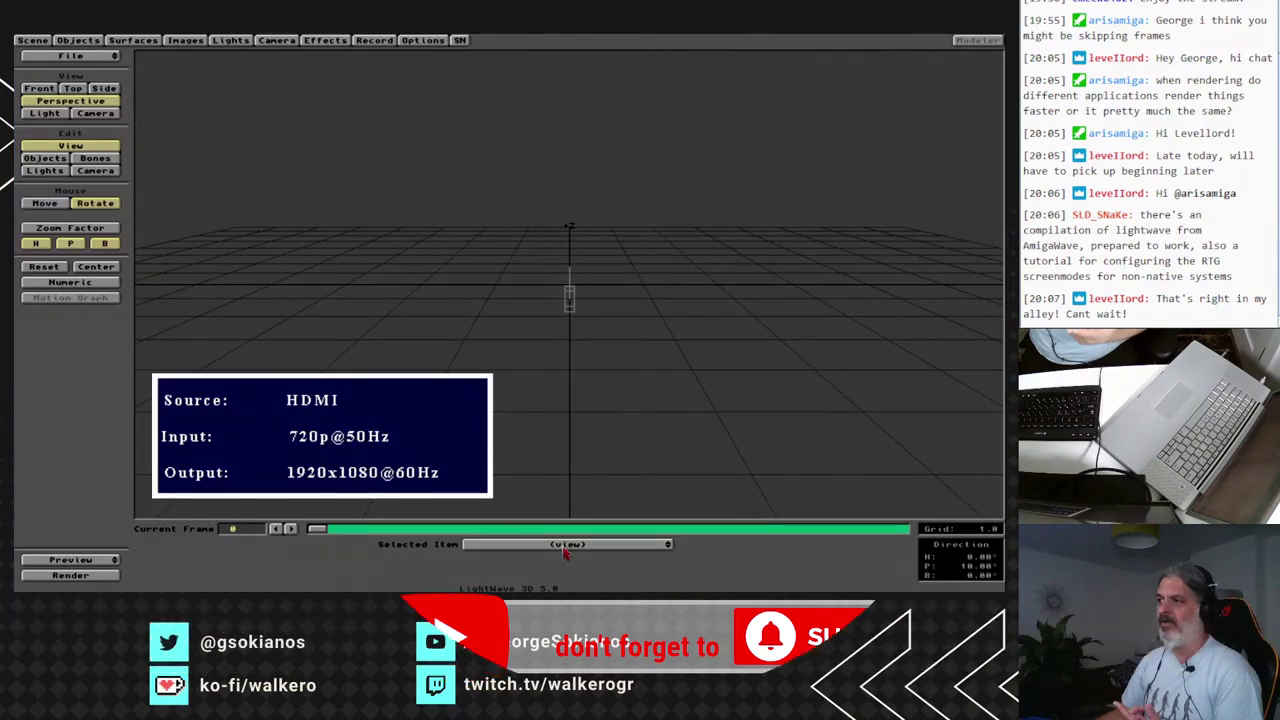
Load the LogoFactory.LWS scene from the Logos directory in Scenes.
{"action": "left_click_drag", "start_coordinate": [563, 510], "coordinate": [563, 490]}
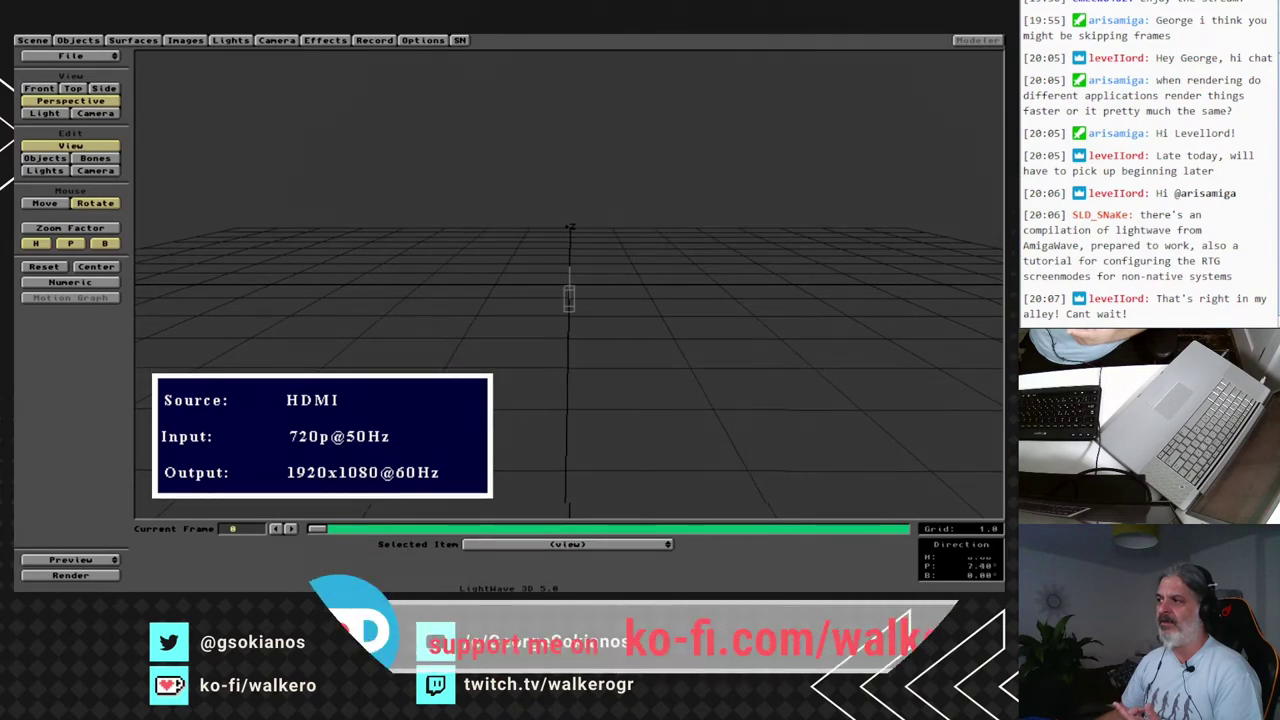
{"action": "left_click_drag", "start_coordinate": [70, 55], "coordinate": [62, 85]}
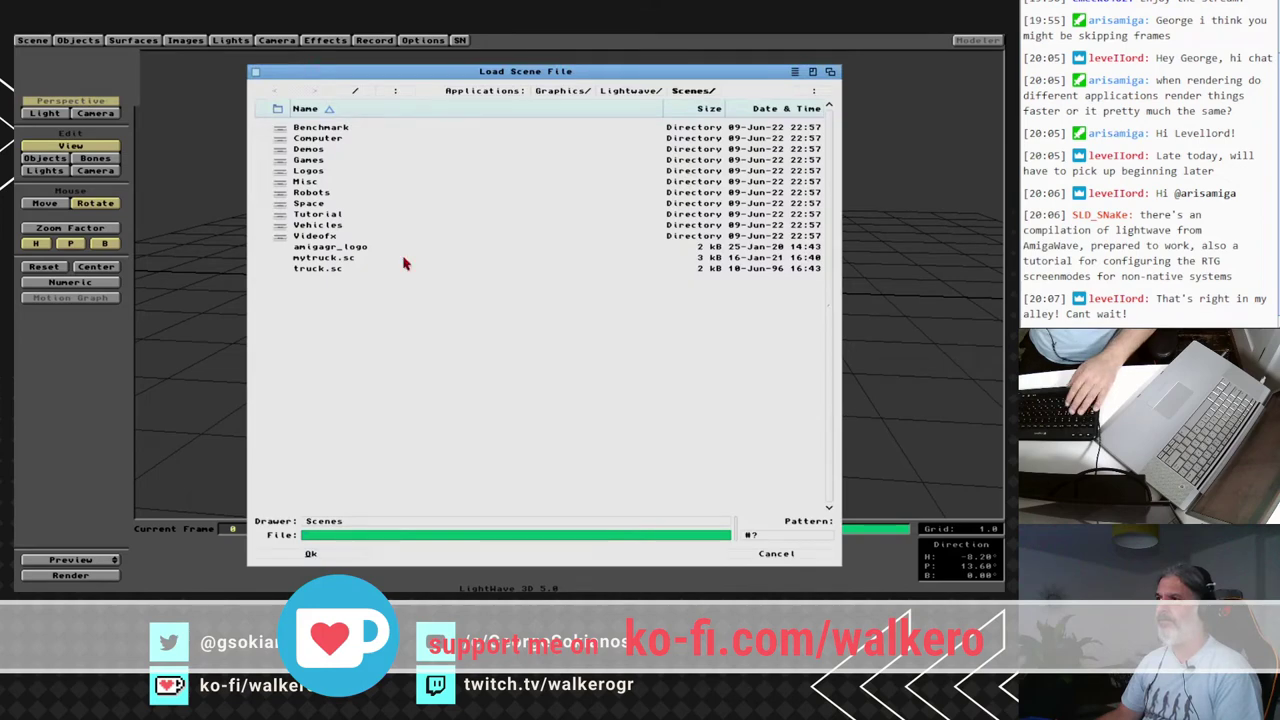
{"action": "left_click", "coordinate": [309, 172]}
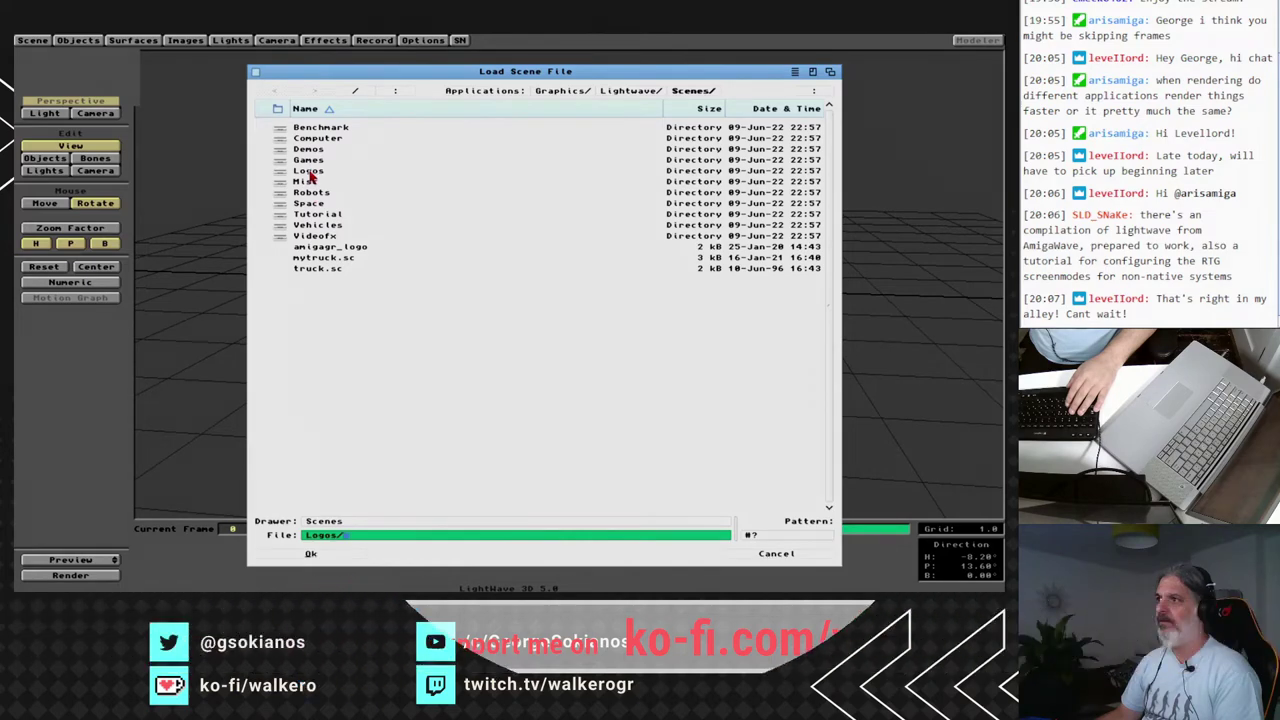
{"action": "left_click", "coordinate": [308, 174]}
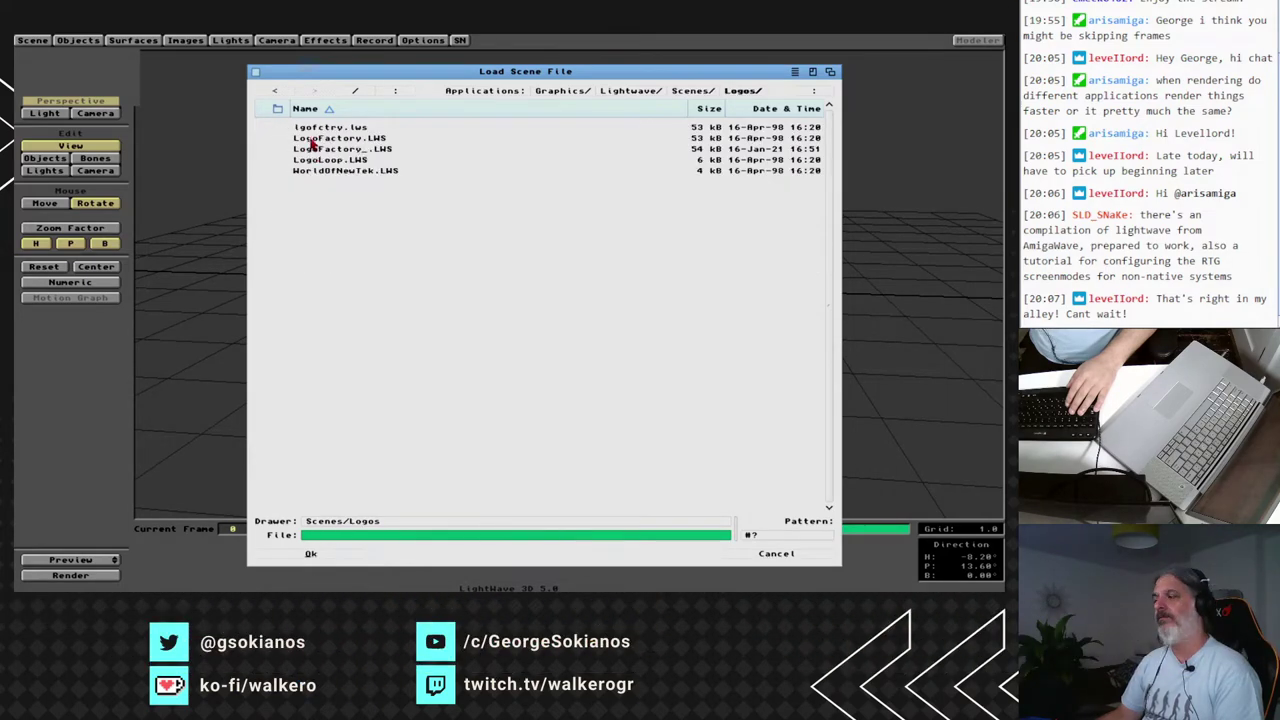
{"action": "double_click", "coordinate": [310, 139]}
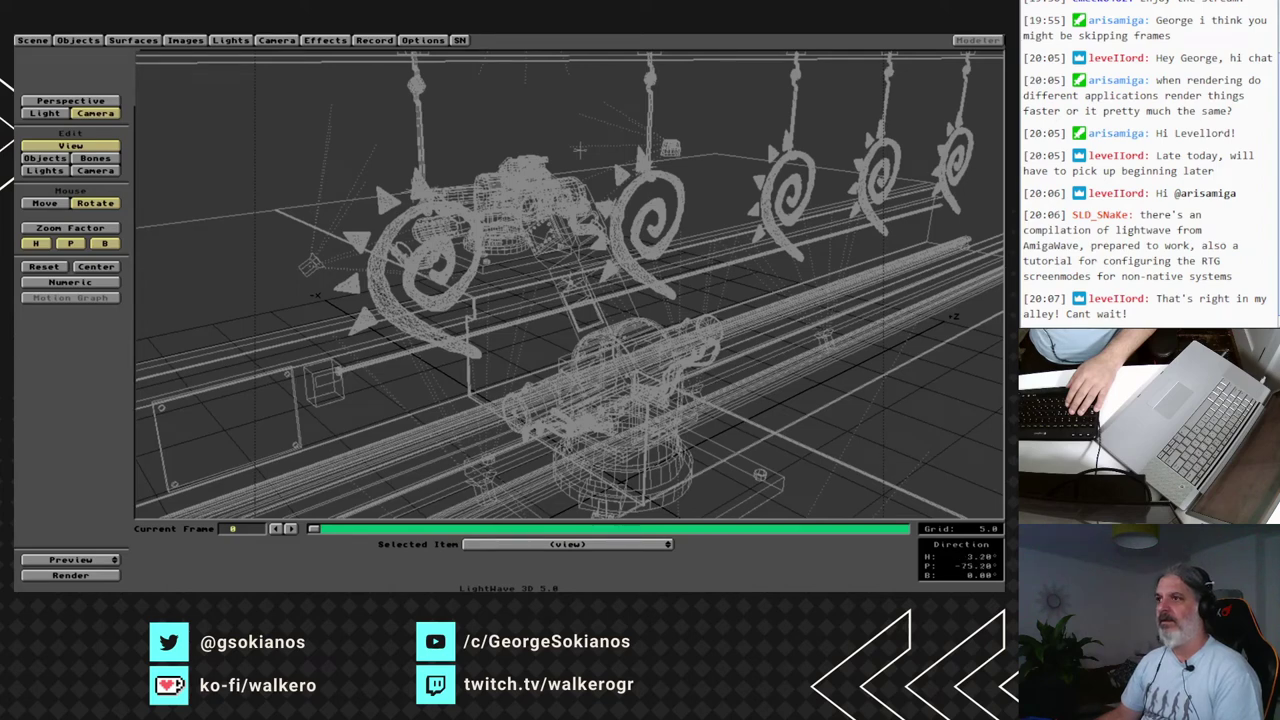
Look through the camera, make it the edited item, and move it to about X 26.6, Y 23, Z -30.8.
{"action": "left_click", "coordinate": [80, 103]}
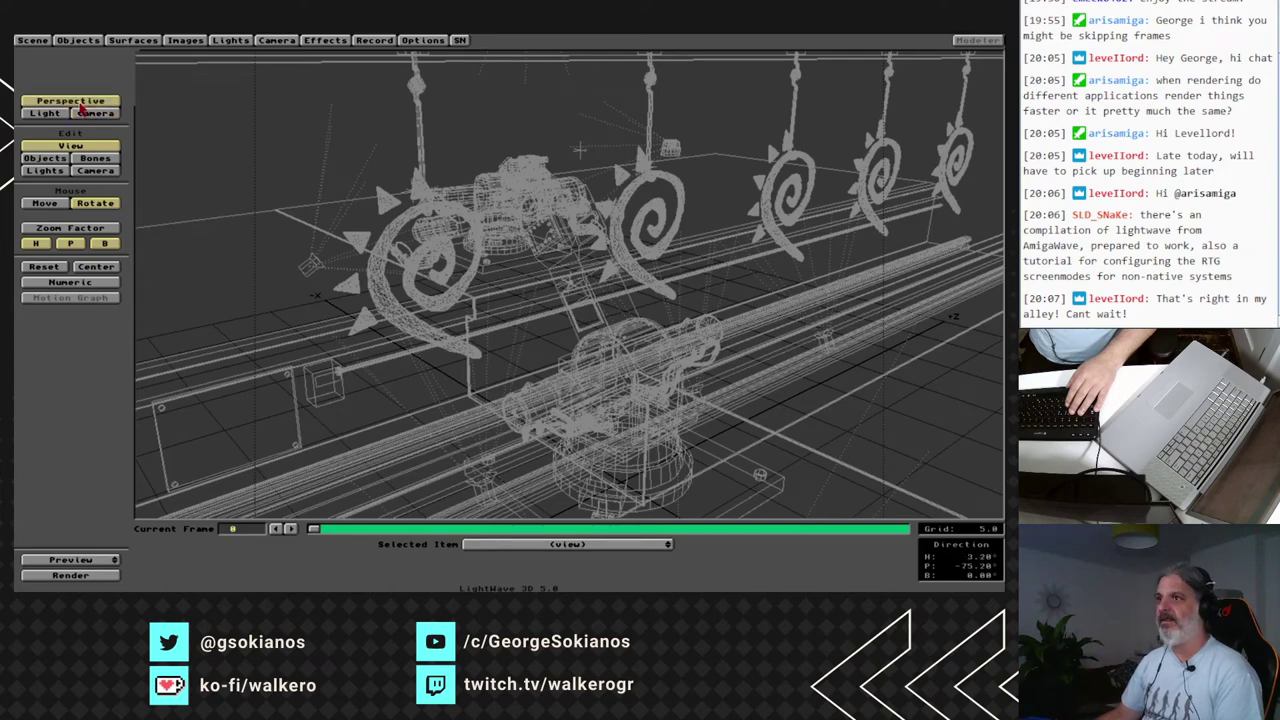
{"action": "left_click", "coordinate": [96, 113]}
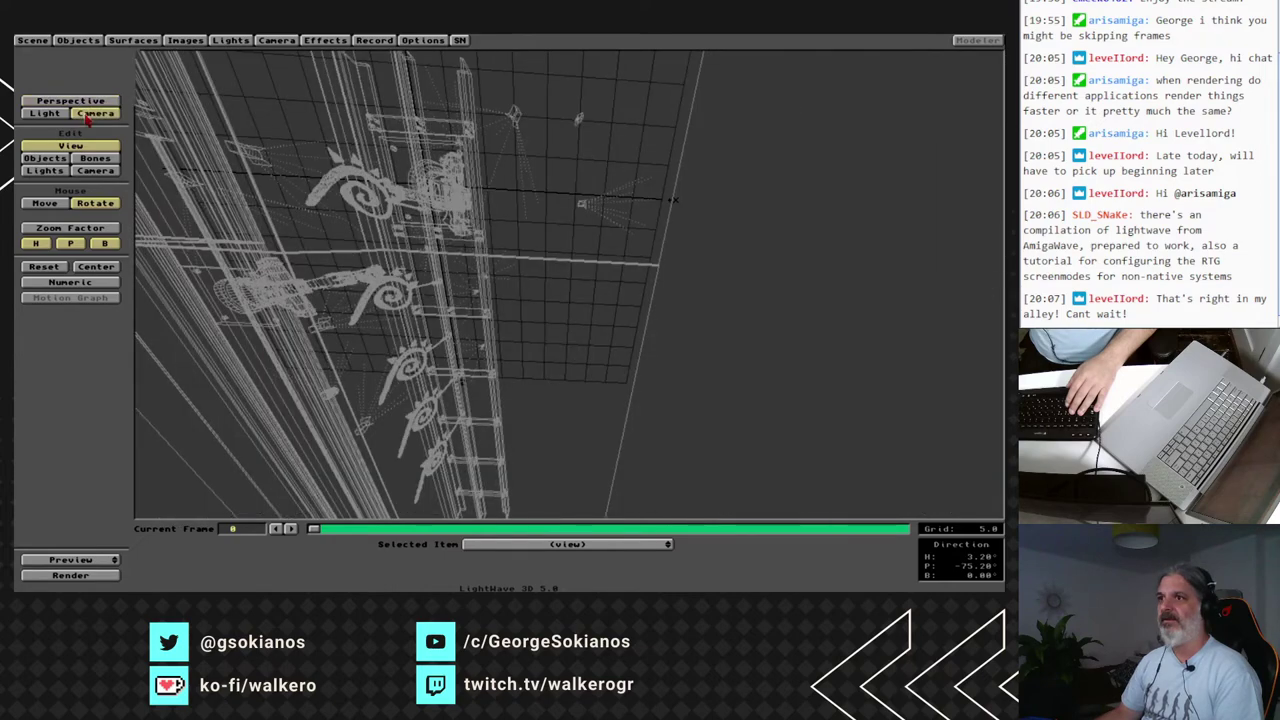
{"action": "left_click", "coordinate": [96, 170]}
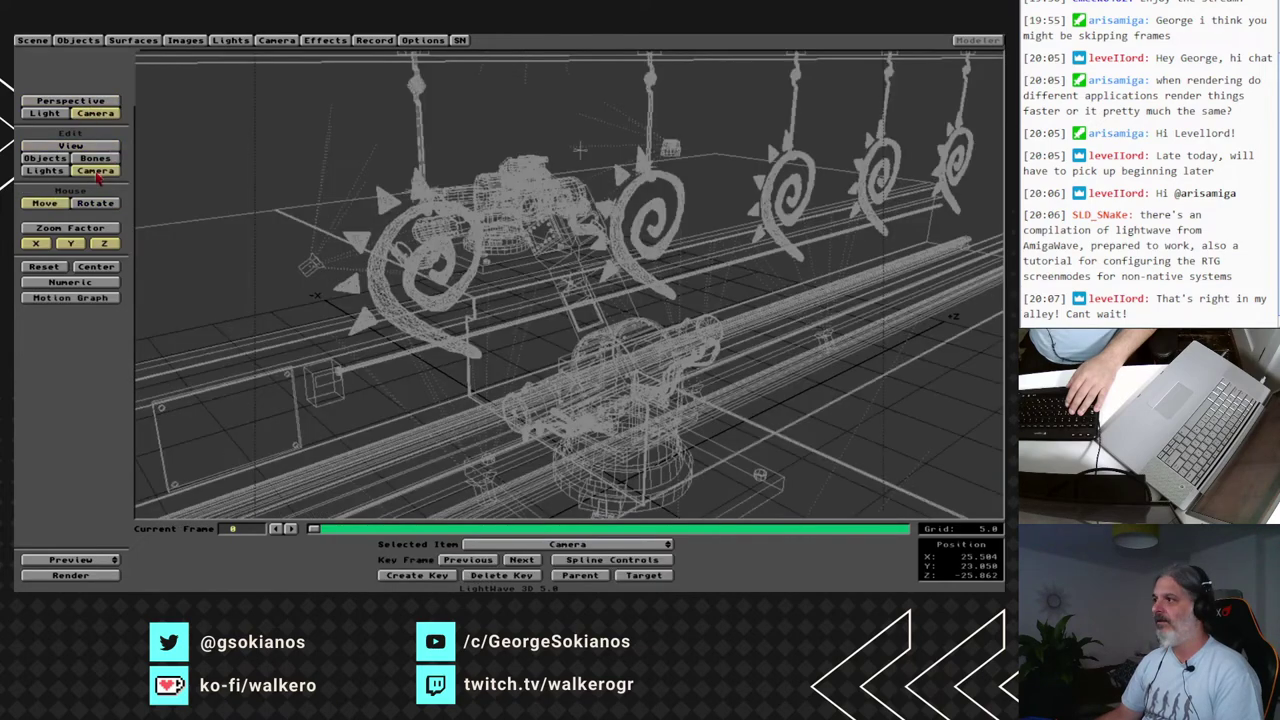
{"action": "left_click_drag", "start_coordinate": [280, 295], "coordinate": [400, 315]}
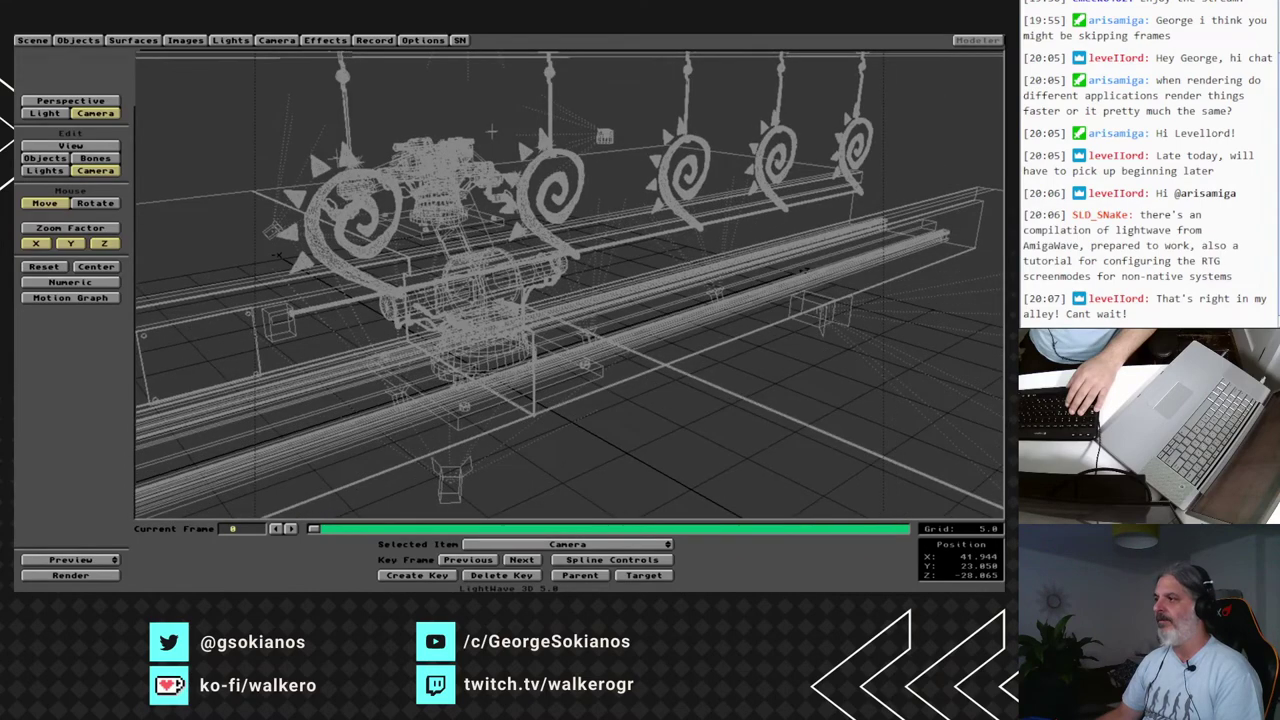
{"action": "left_click_drag", "start_coordinate": [491, 131], "coordinate": [612, 145]}
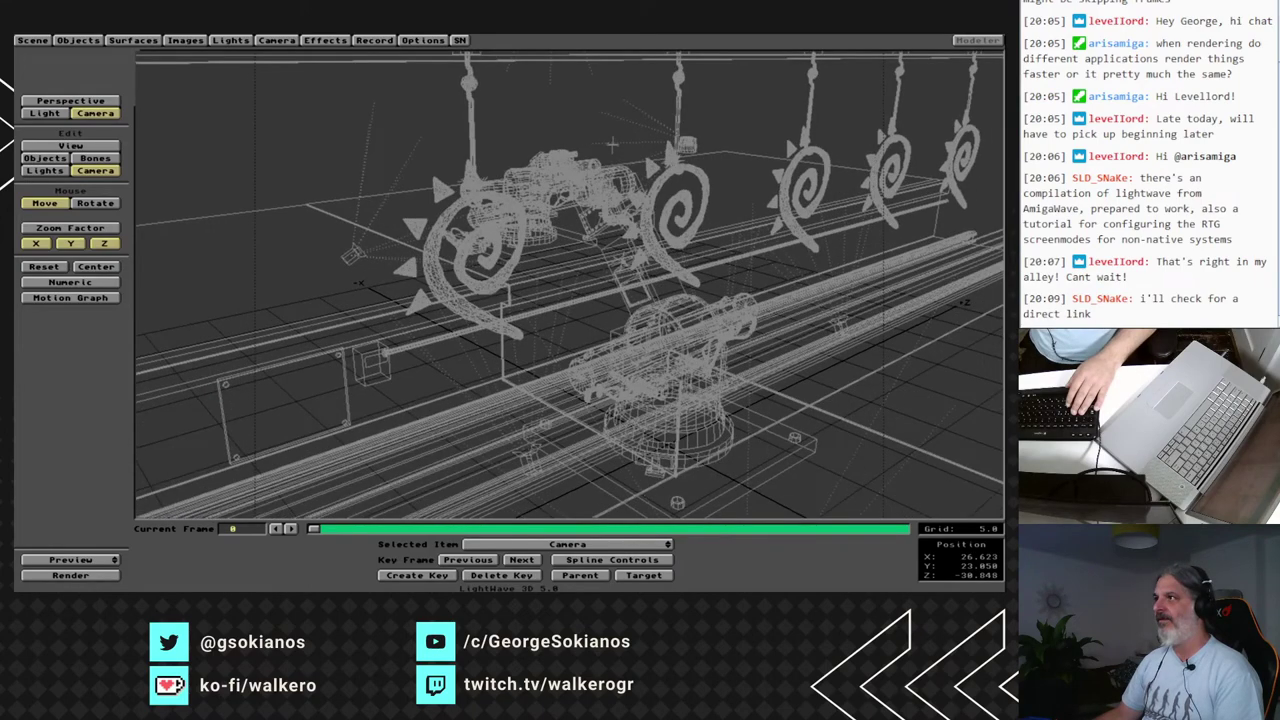
Review the Layout View options, including the bounding box point/polygon threshold, and close them.
{"action": "left_click", "coordinate": [418, 40]}
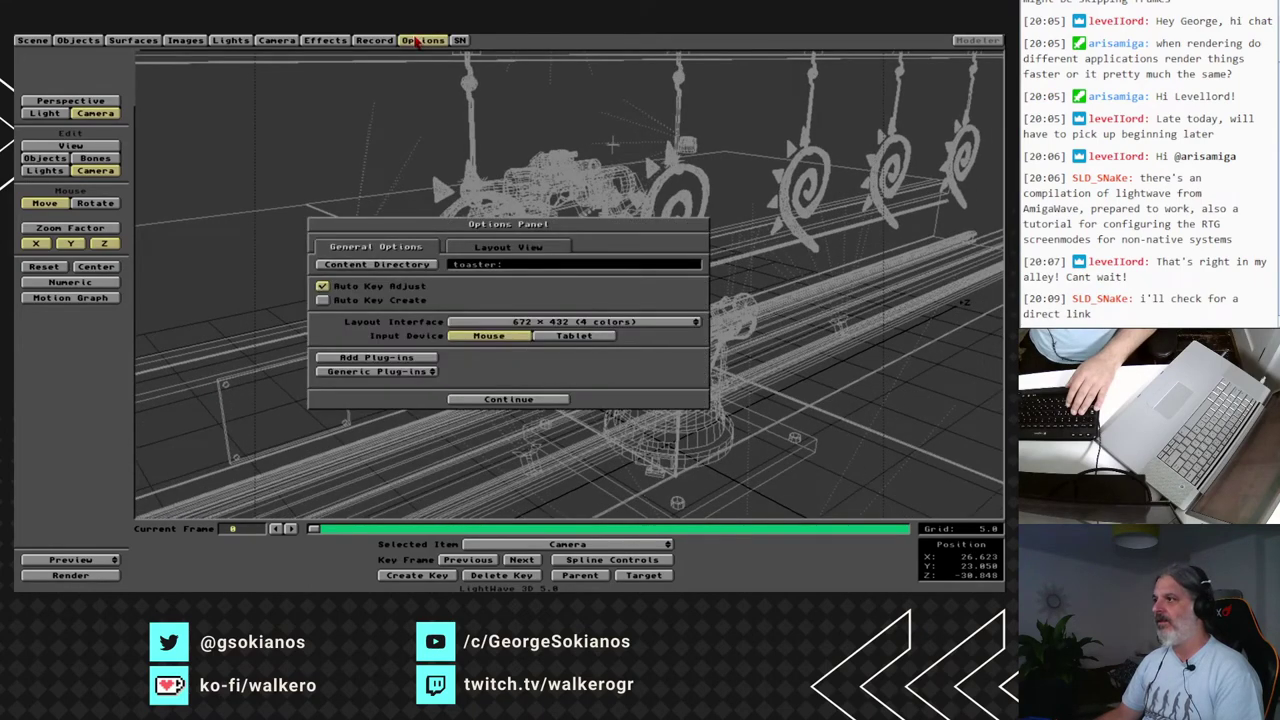
{"action": "left_click", "coordinate": [508, 246]}
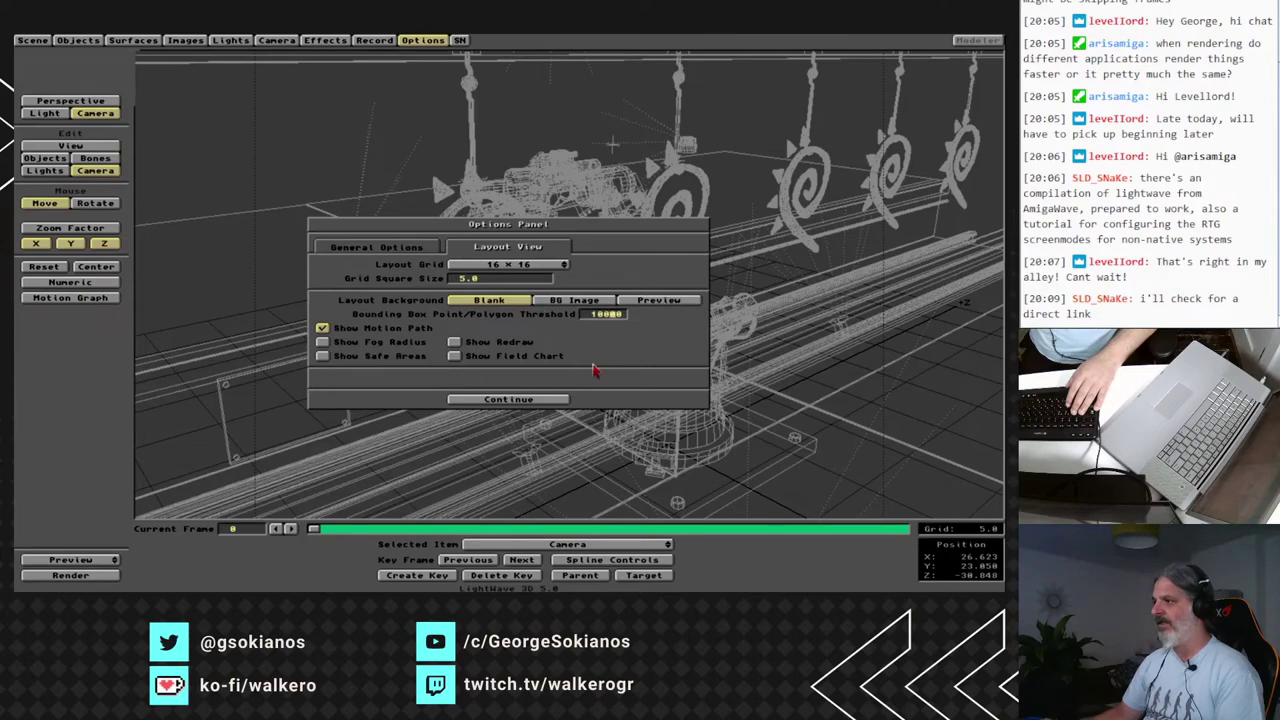
{"action": "left_click", "coordinate": [486, 400]}
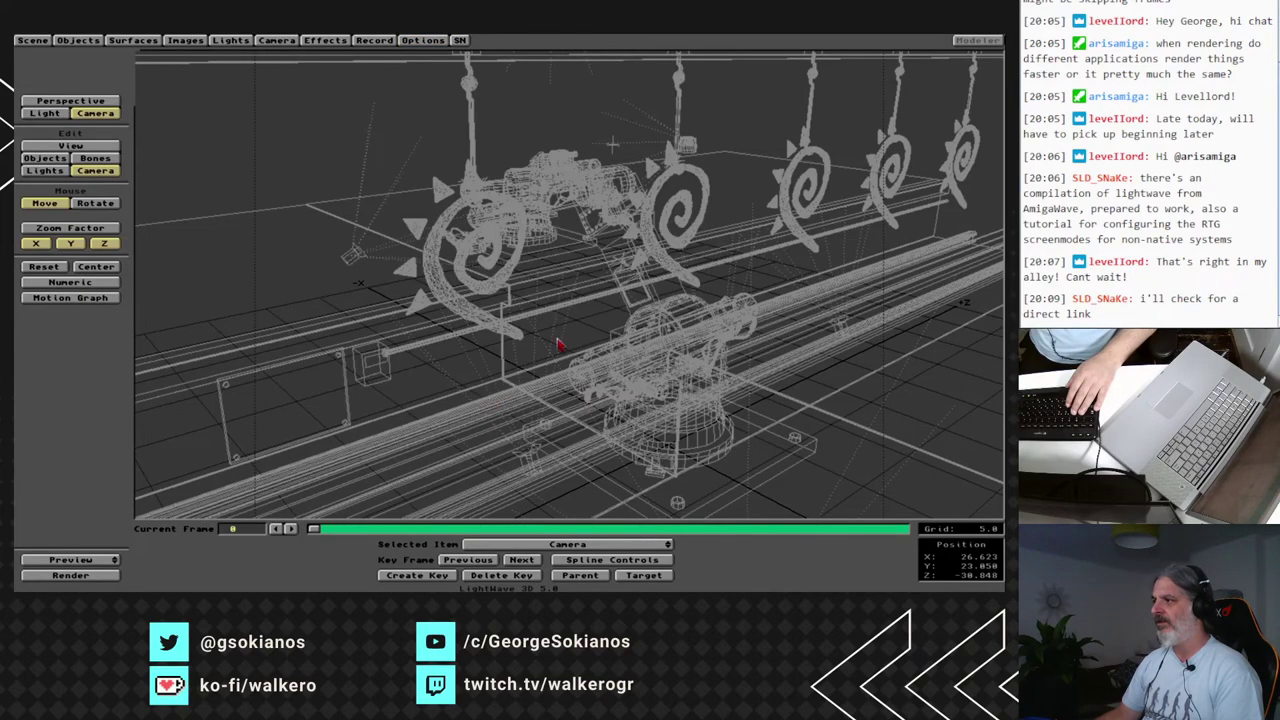
Move the camera around the logo factory scene, ending at about X 41.8, Y 23, Z -28.8.
{"action": "mouse_move", "coordinate": [557, 344]}
{"action": "left_mouse_down"}
{"action": "mouse_move", "coordinate": [566, 322]}
{"action": "mouse_move", "coordinate": [620, 324]}
{"action": "mouse_move", "coordinate": [575, 298]}
{"action": "mouse_move", "coordinate": [518, 301]}
{"action": "mouse_move", "coordinate": [558, 361]}
{"action": "left_mouse_up"}
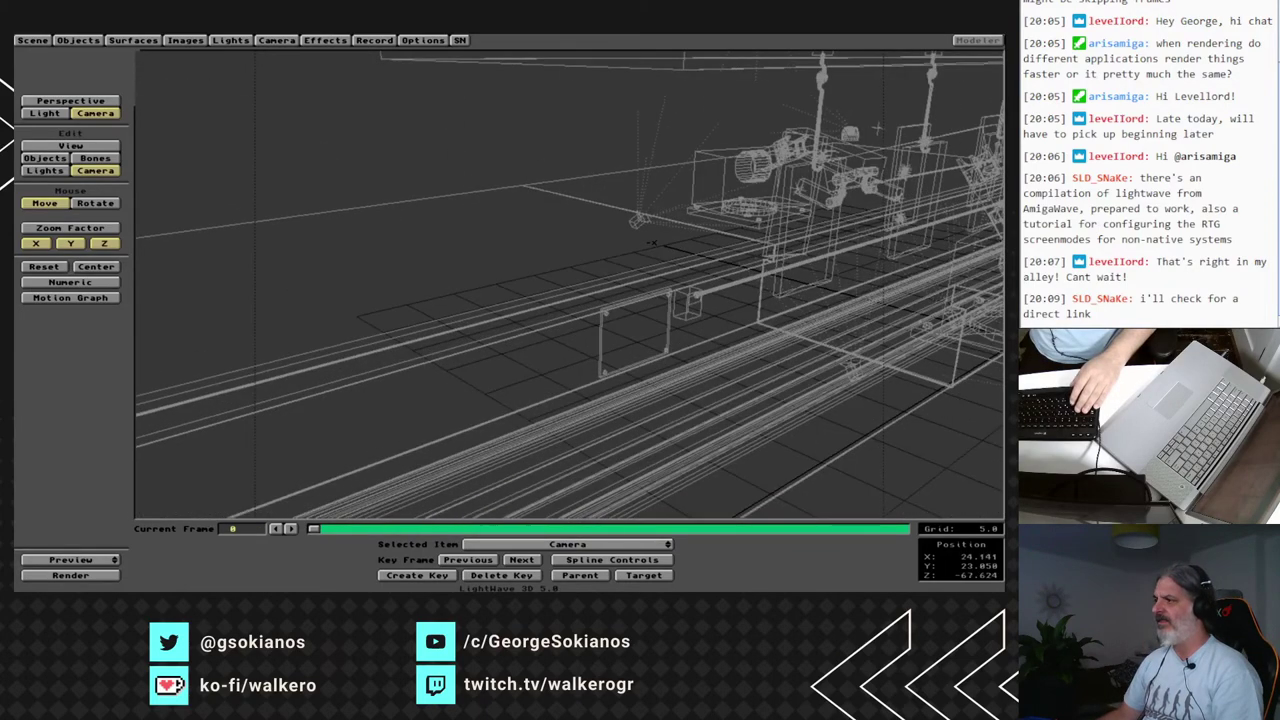
{"action": "left_click_drag", "start_coordinate": [652, 242], "coordinate": [676, 232]}
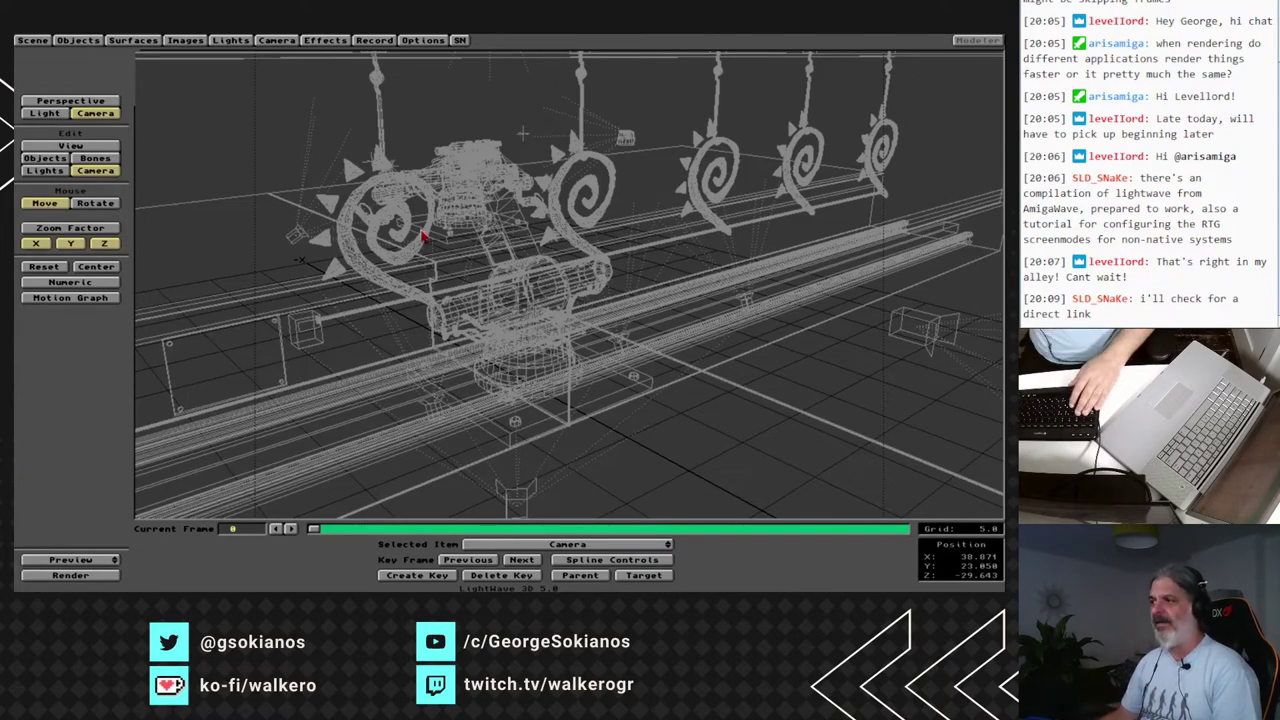
{"action": "left_click_drag", "start_coordinate": [366, 251], "coordinate": [240, 210]}
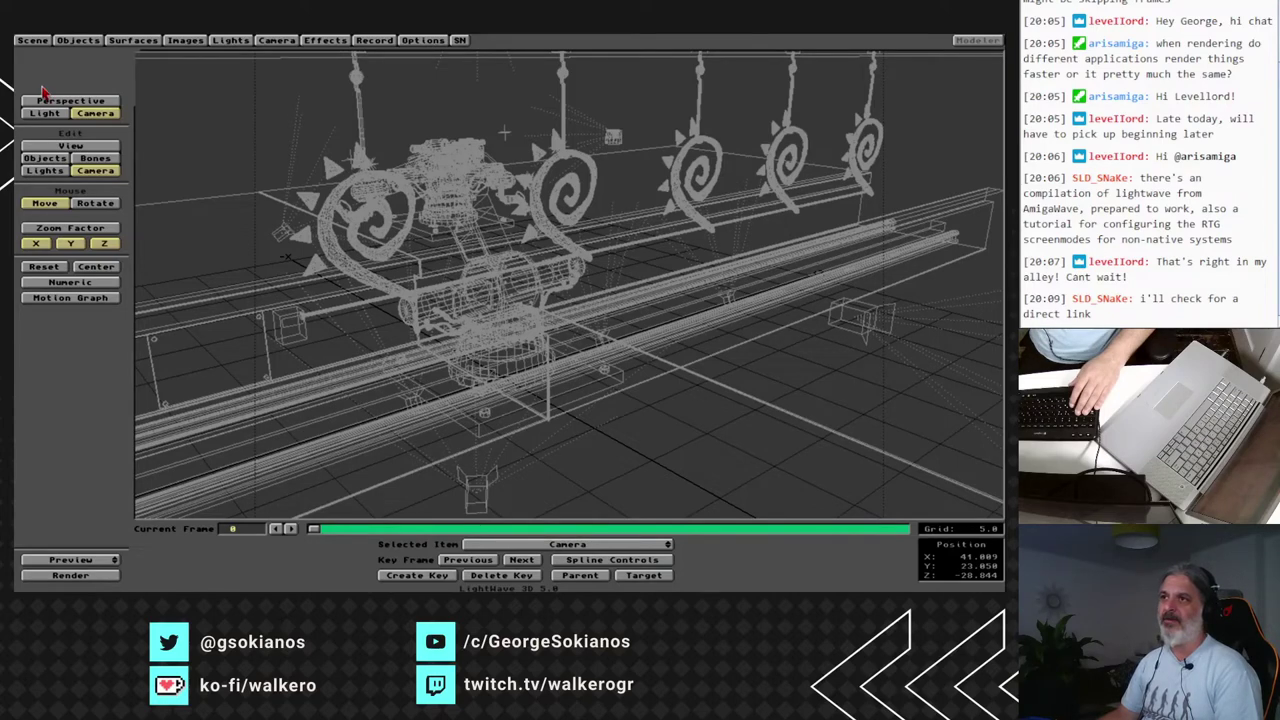
Quit LightWave and confirm leaving the logo factory scene.
{"action": "left_click_drag", "start_coordinate": [45, 100], "coordinate": [81, 69]}
{"action": "right_click", "coordinate": [78, 68]}
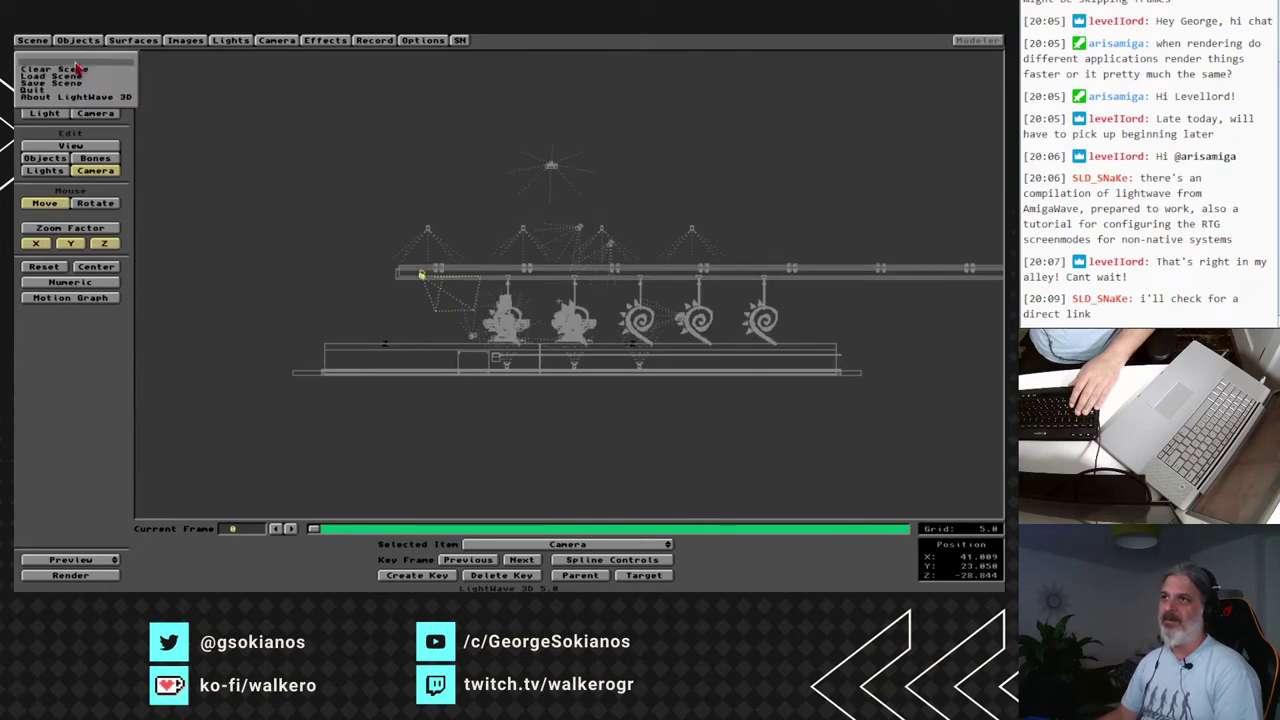
{"action": "right_click", "coordinate": [78, 68]}
{"action": "left_click_drag", "start_coordinate": [78, 68], "coordinate": [70, 89]}
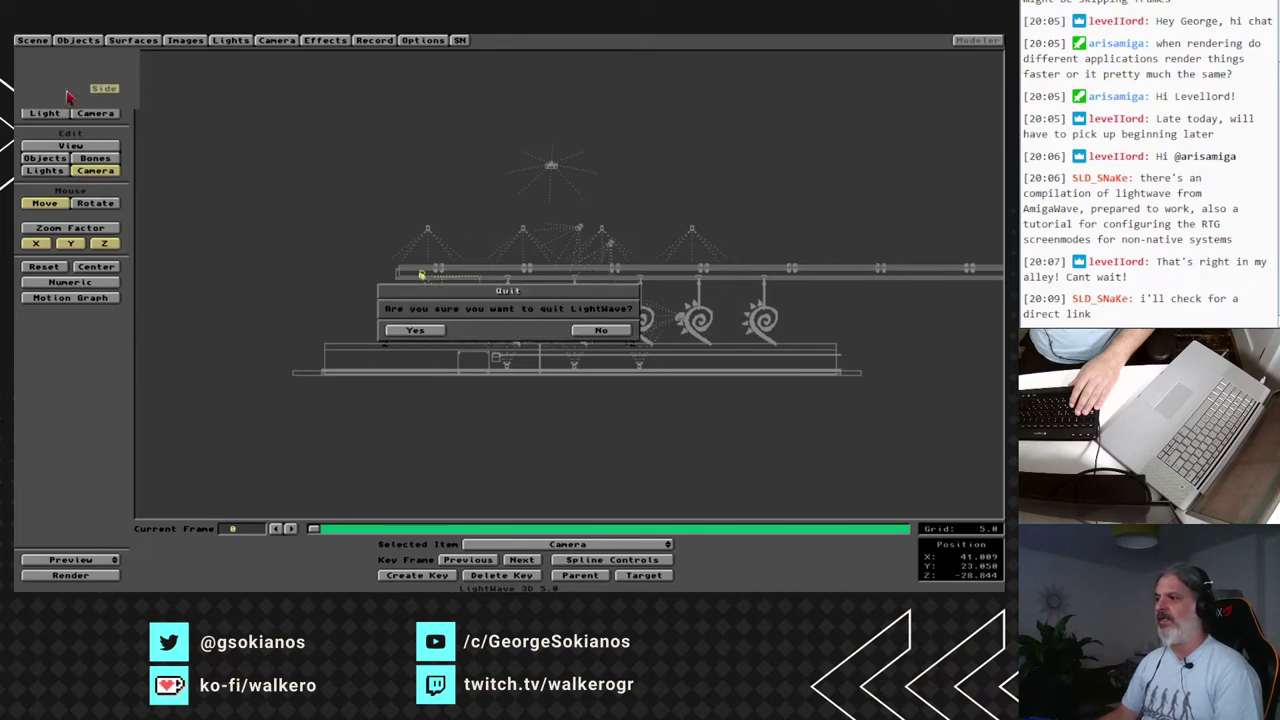
{"action": "left_click", "coordinate": [400, 333]}
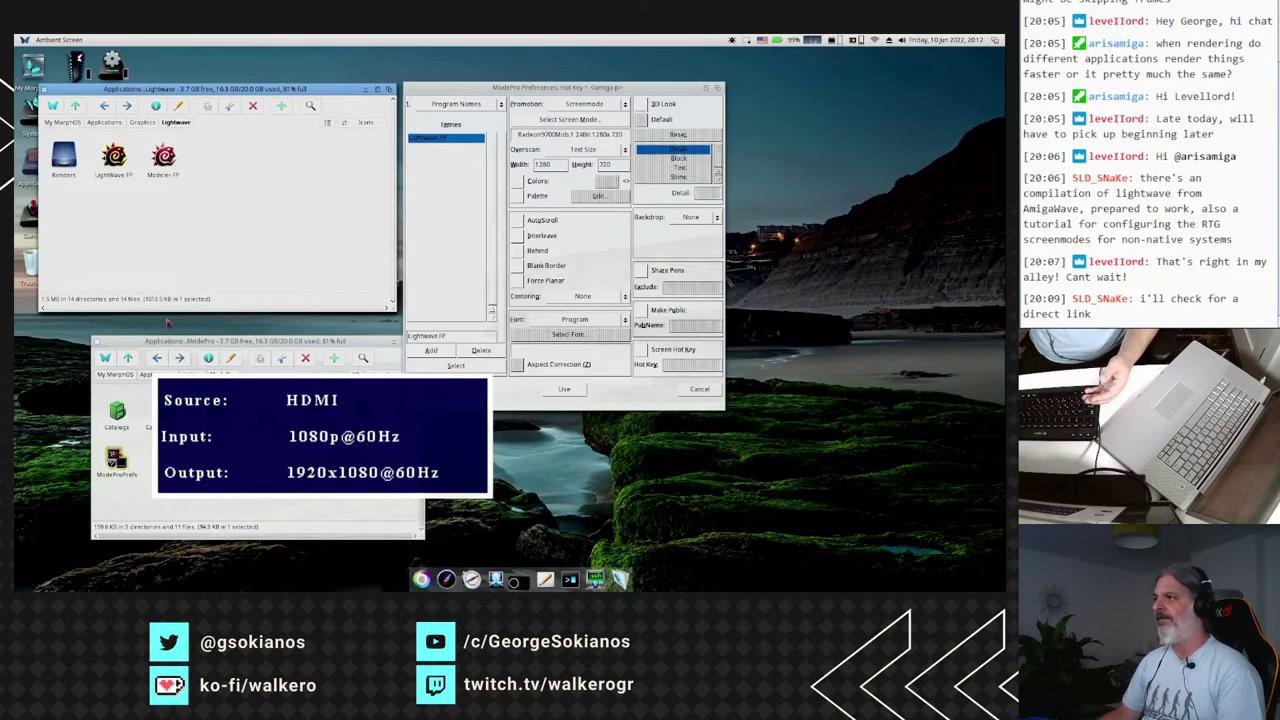
Set the Lightwave.FP entry in ModePro to the Radeon9700Mob.1 8Bit 1280x720 screen mode and save the preferences.
{"action": "left_click", "coordinate": [554, 122]}
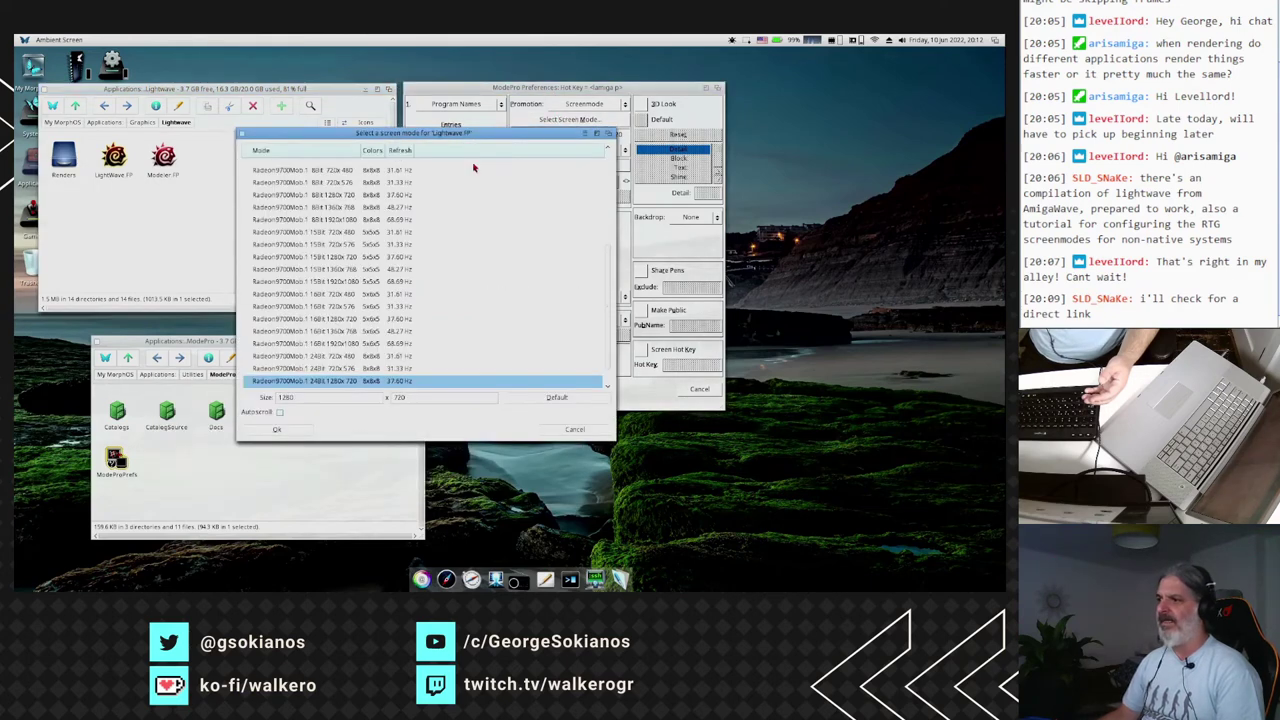
{"action": "scroll", "coordinate": [357, 344], "scroll_direction": "up", "scroll_amount": 2}
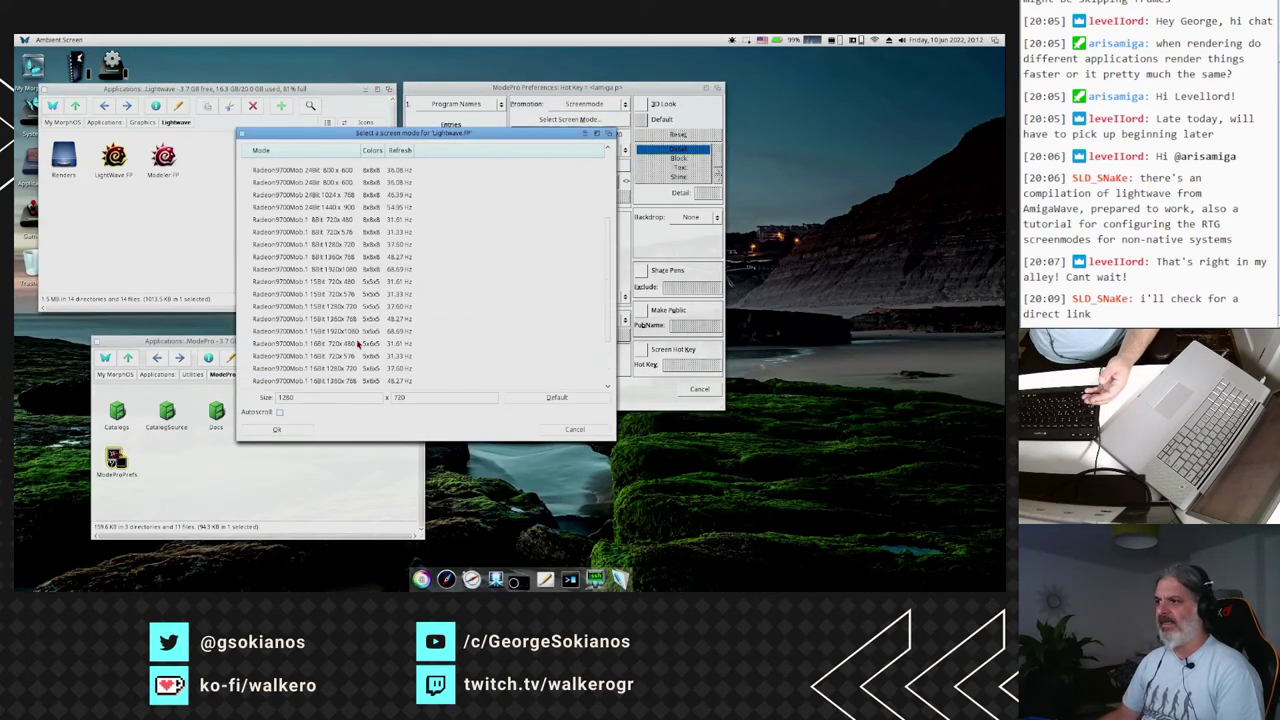
{"action": "left_click", "coordinate": [353, 270]}
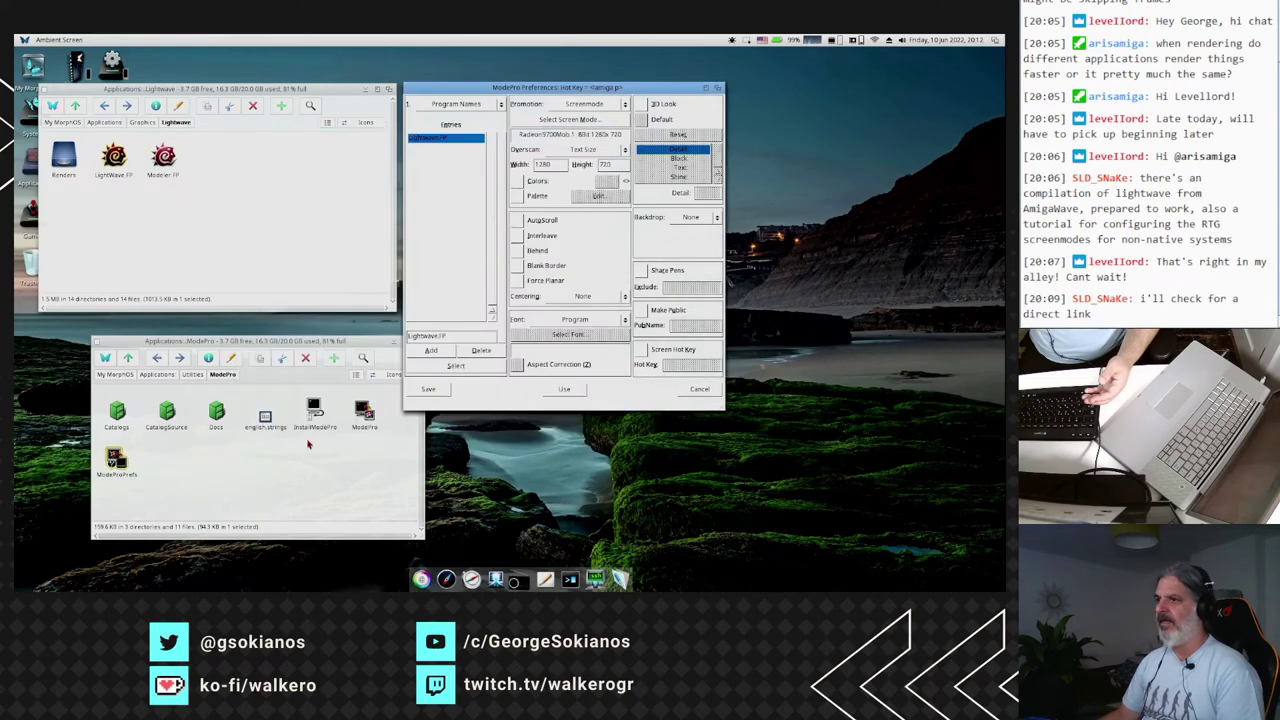
{"action": "left_click", "coordinate": [411, 395]}
Start LightWave Layout and rotate the empty perspective view to about heading 7.2° and pitch 40.2°.
{"action": "double_click", "coordinate": [118, 178]}
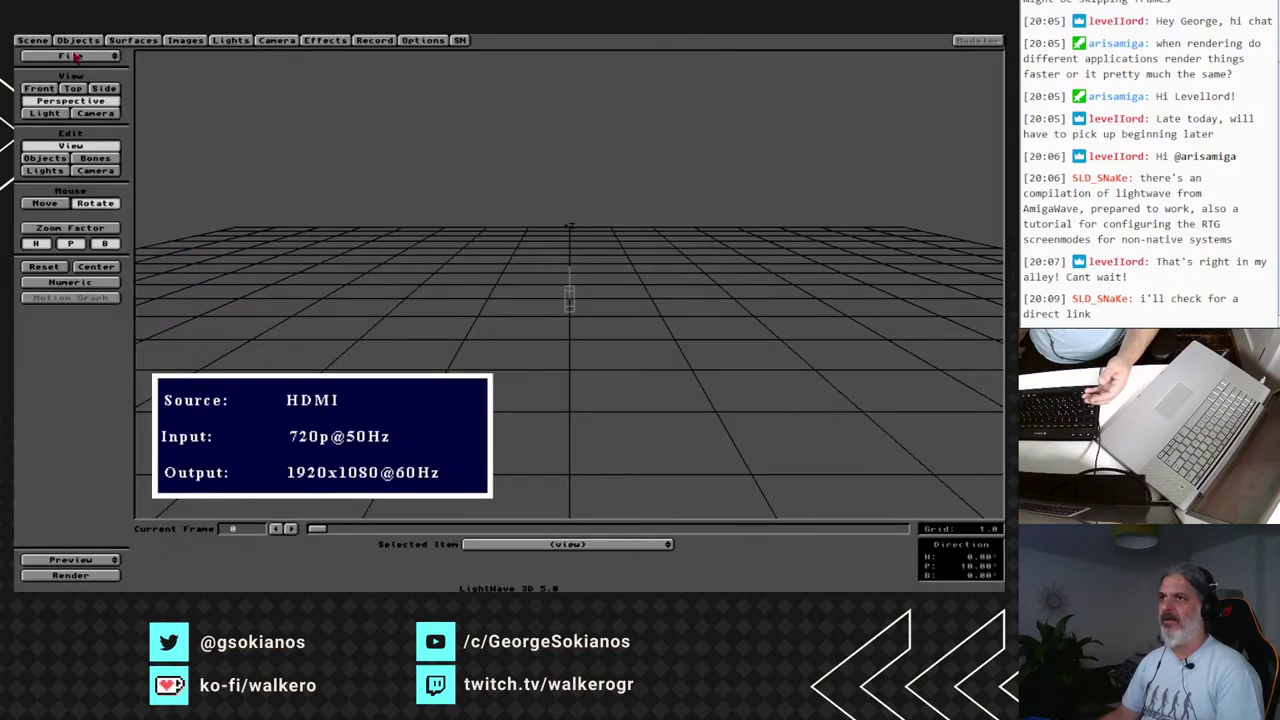
{"action": "right_click", "coordinate": [68, 56]}
{"action": "right_click", "coordinate": [68, 58]}
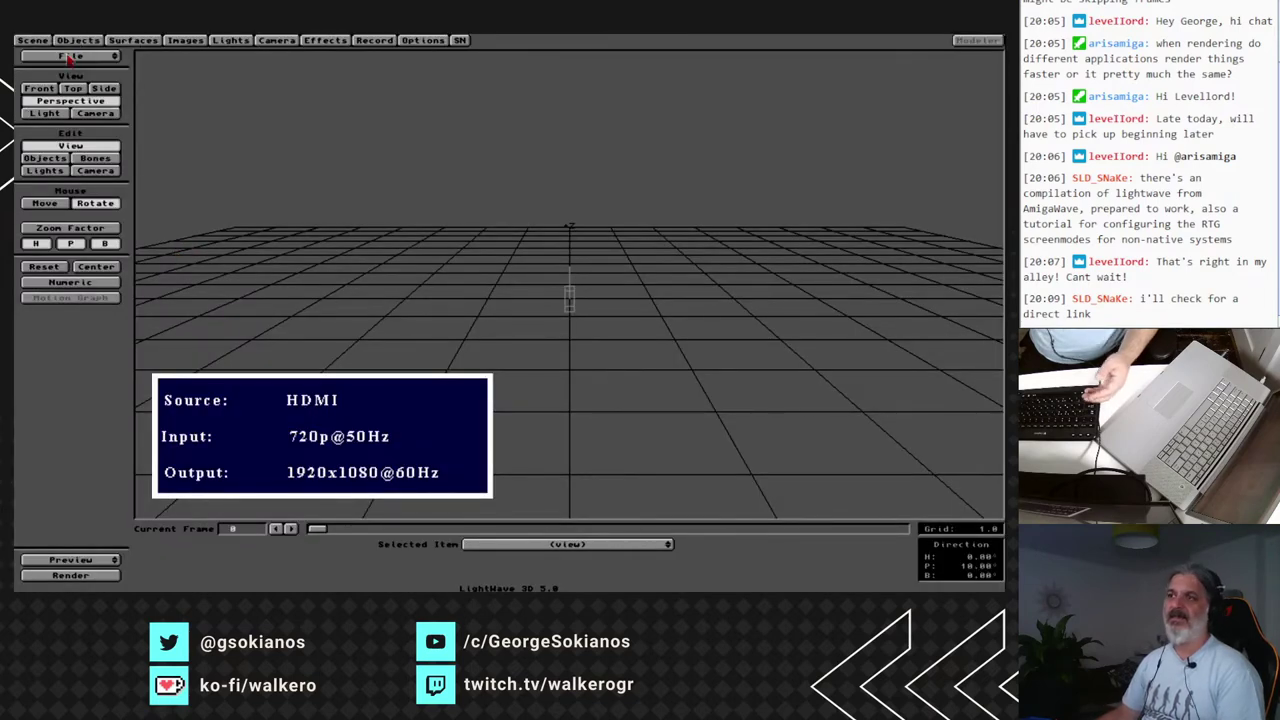
{"action": "right_click", "coordinate": [68, 58]}
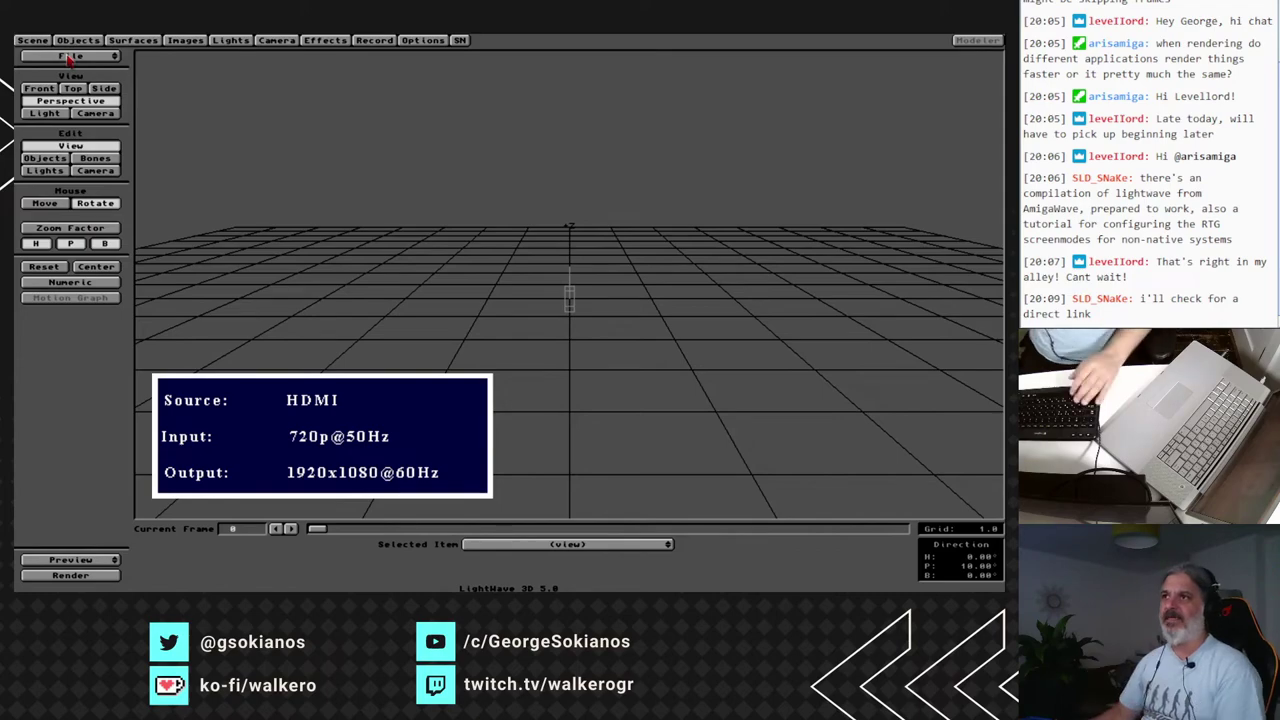
{"action": "left_click_drag", "start_coordinate": [68, 58], "coordinate": [308, 251]}
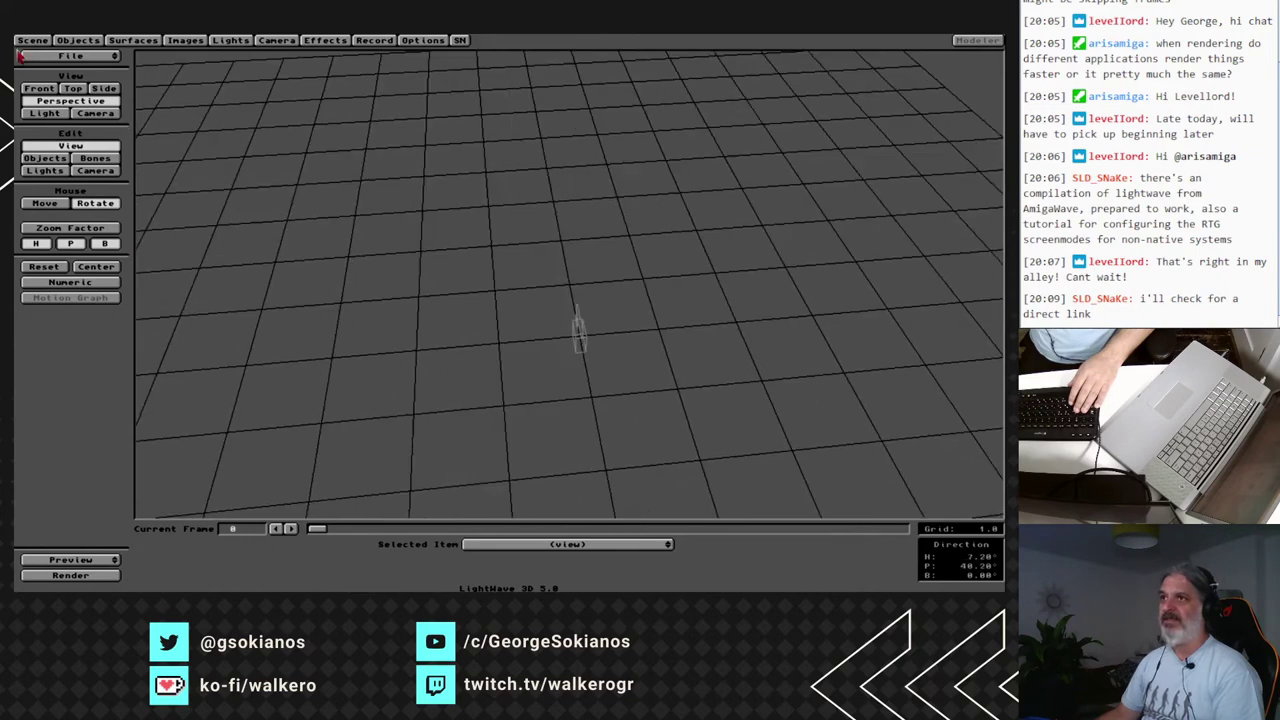
Load the LogoFactory scene from the Logos directory.
{"action": "left_click_drag", "start_coordinate": [46, 57], "coordinate": [58, 69]}
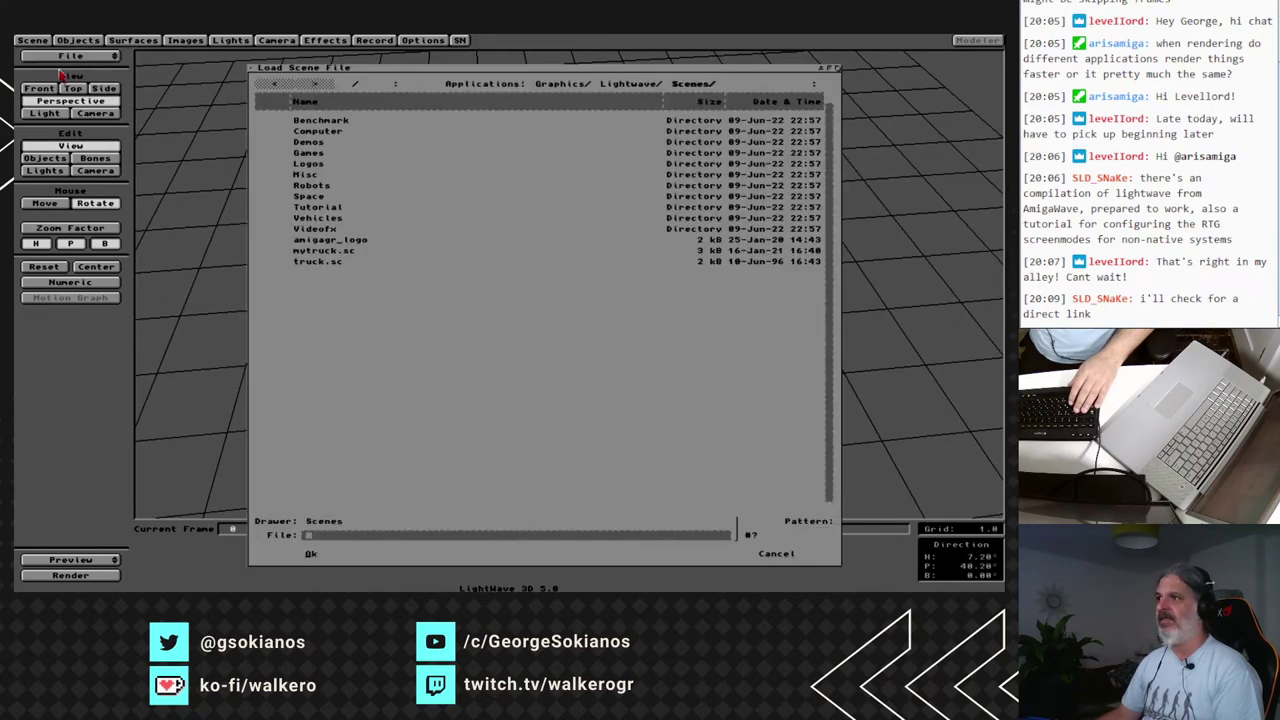
{"action": "double_click", "coordinate": [328, 164]}
{"action": "double_click", "coordinate": [341, 135]}
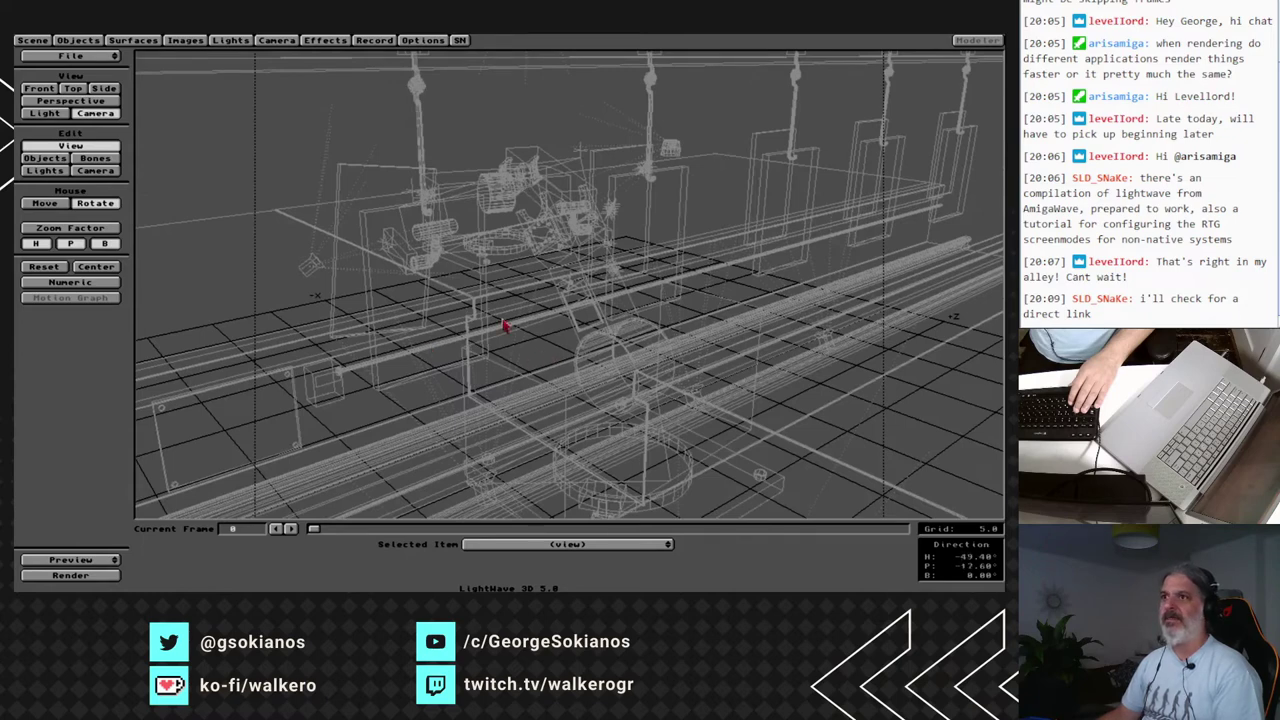
Rotate the camera in the logo factory scene to about heading -49.7°, pitch 20.1° and bank 3.1°.
{"action": "left_click", "coordinate": [97, 171]}
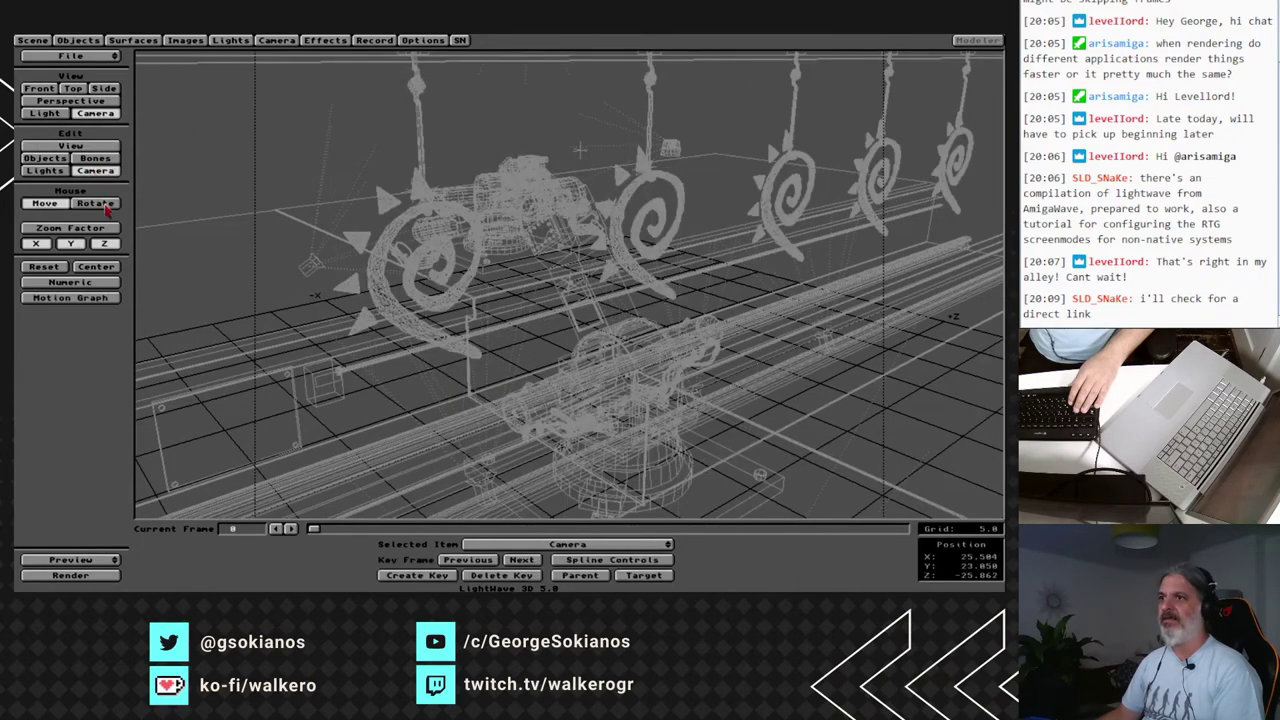
{"action": "left_click", "coordinate": [97, 203]}
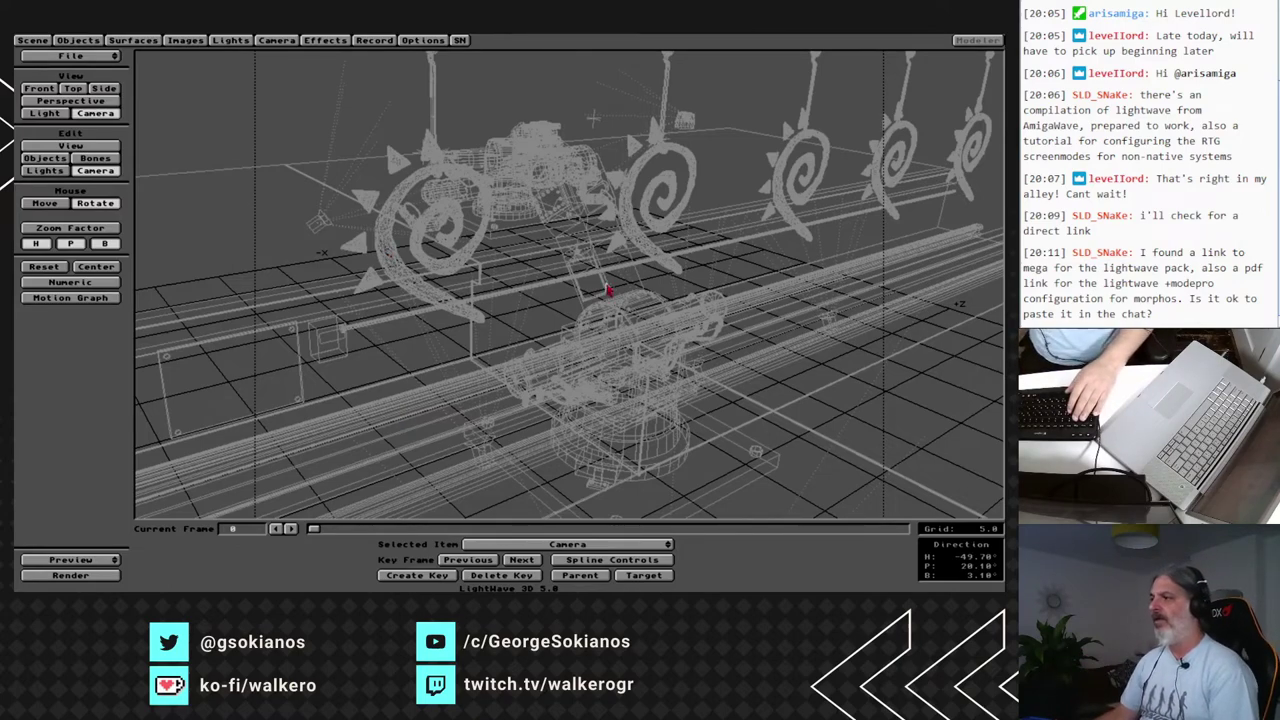
{"action": "left_click_drag", "start_coordinate": [575, 347], "coordinate": [600, 295]}
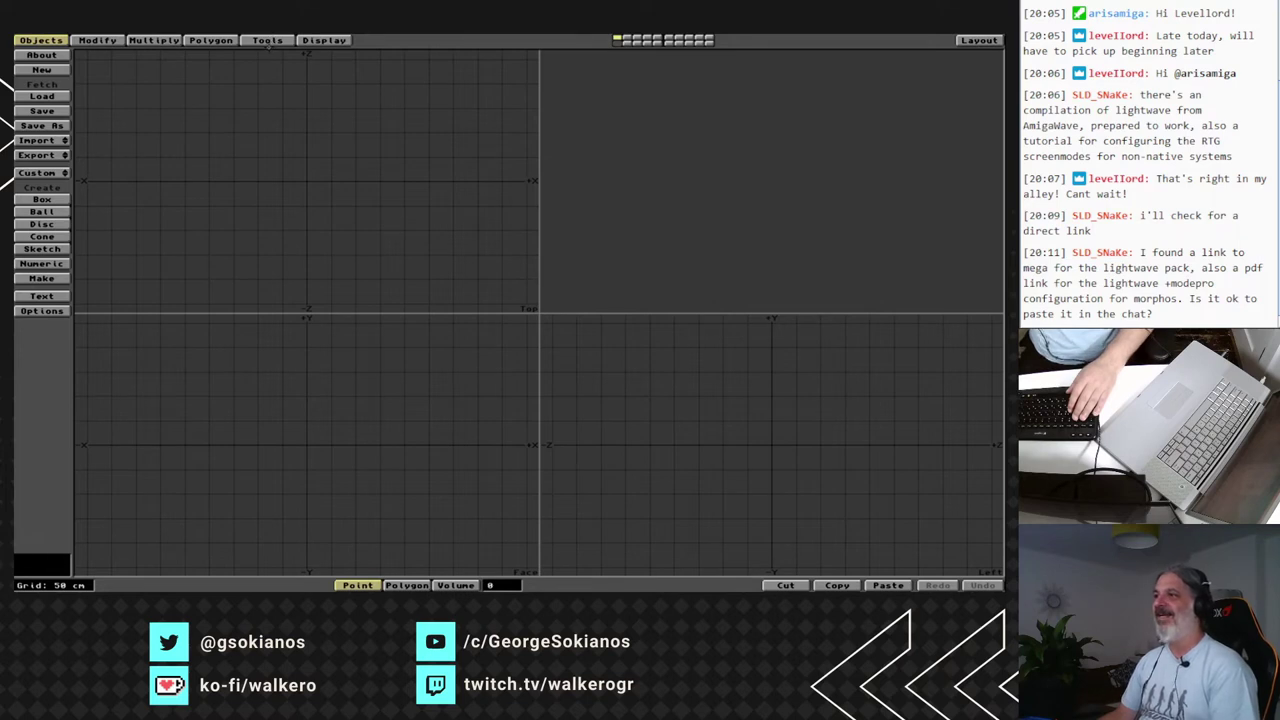
Try to change the screen mode from Modeler's Display Options.
{"action": "left_click", "coordinate": [310, 40]}
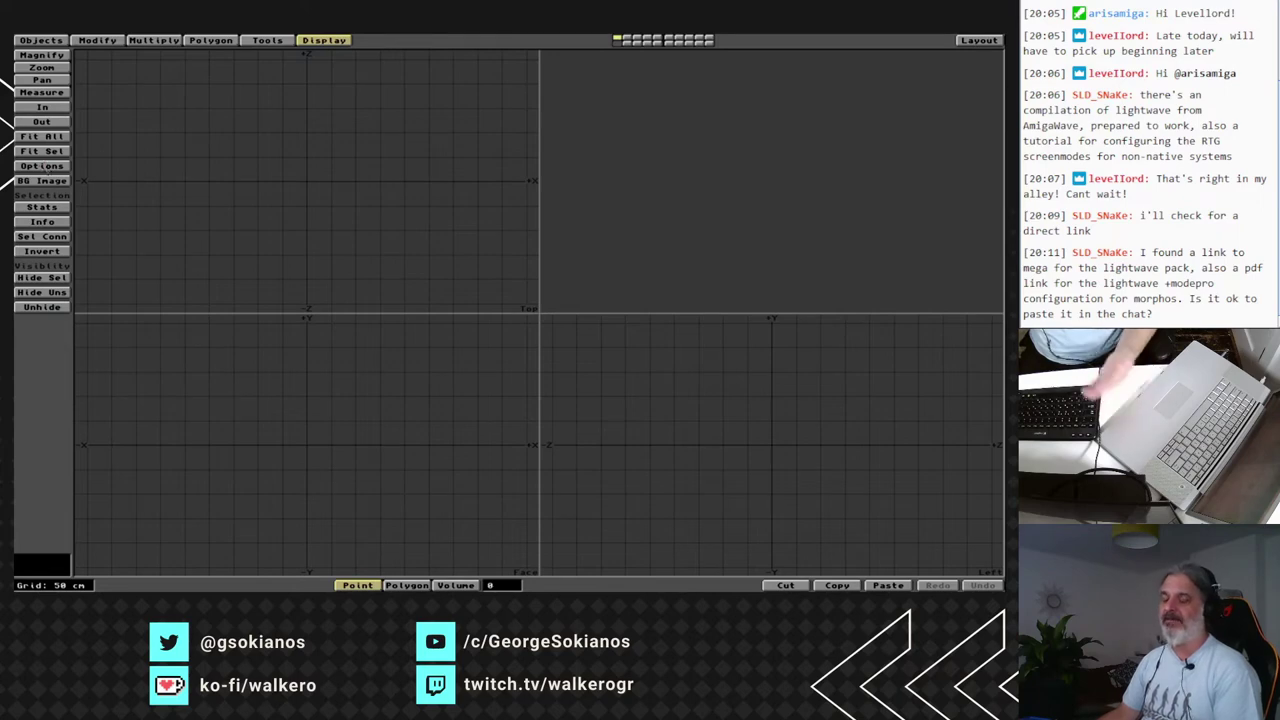
{"action": "left_click", "coordinate": [42, 166]}
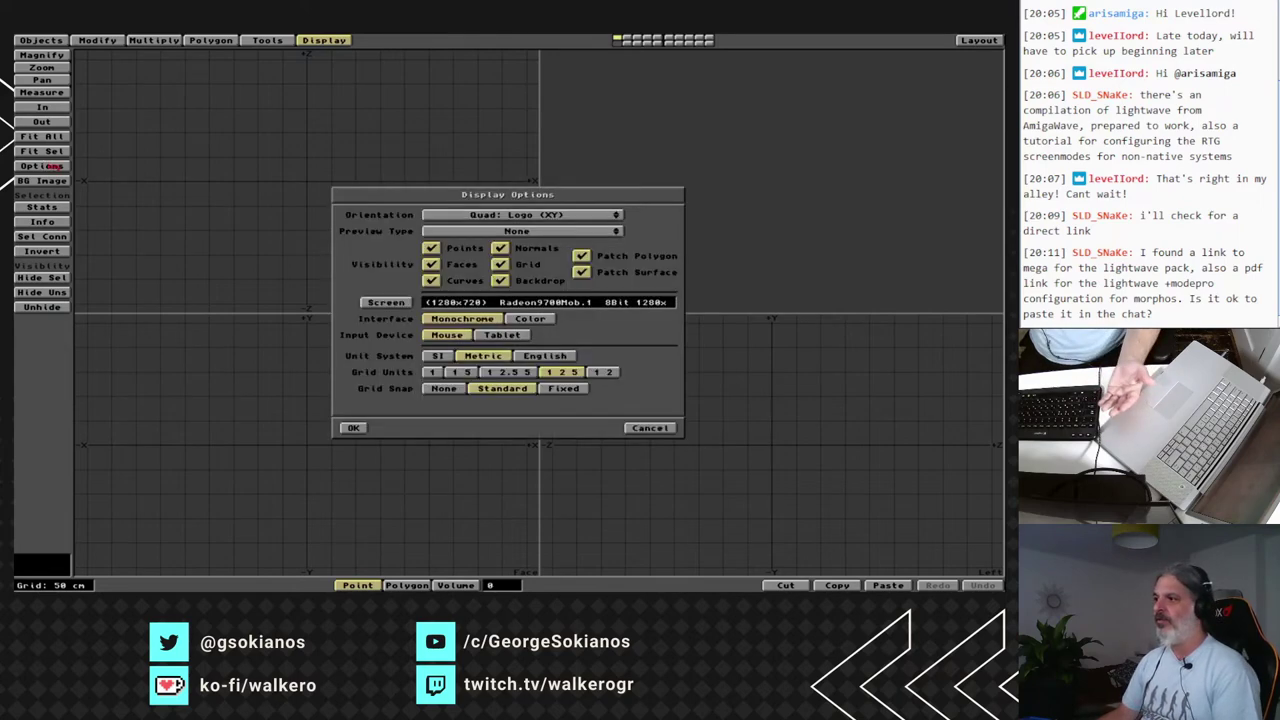
{"action": "left_click", "coordinate": [399, 306]}
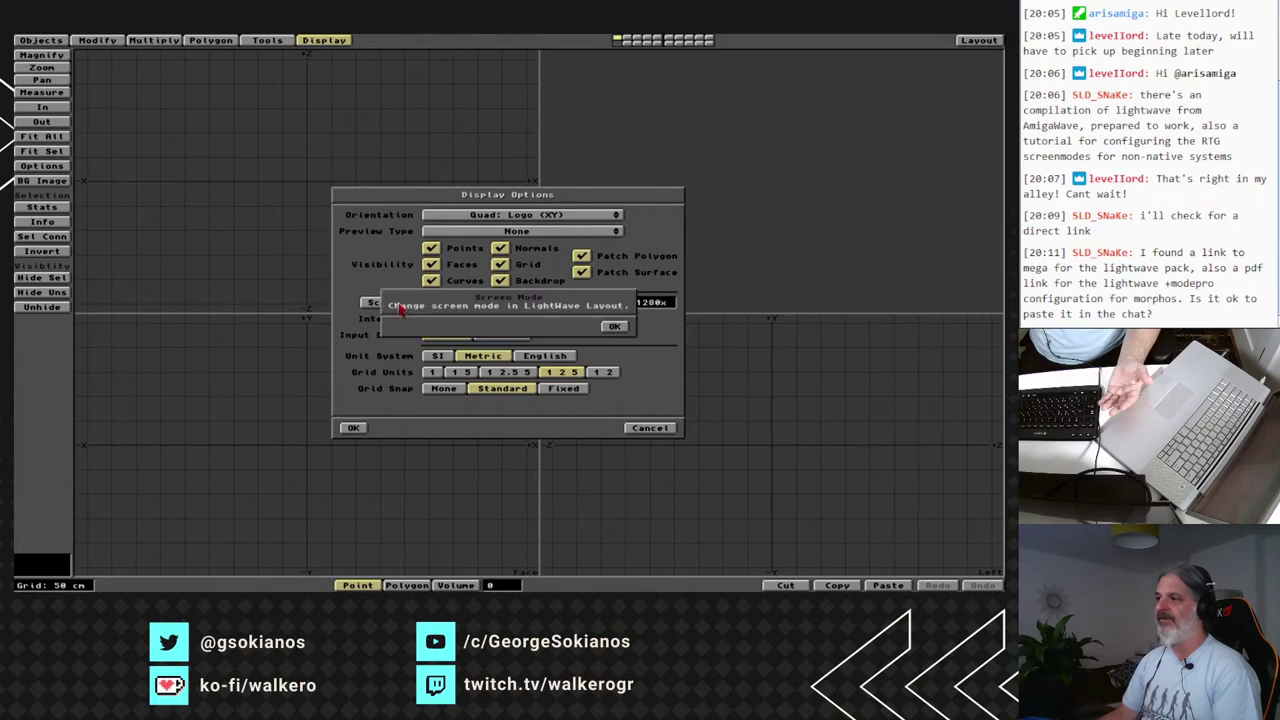
{"action": "left_click", "coordinate": [615, 328]}
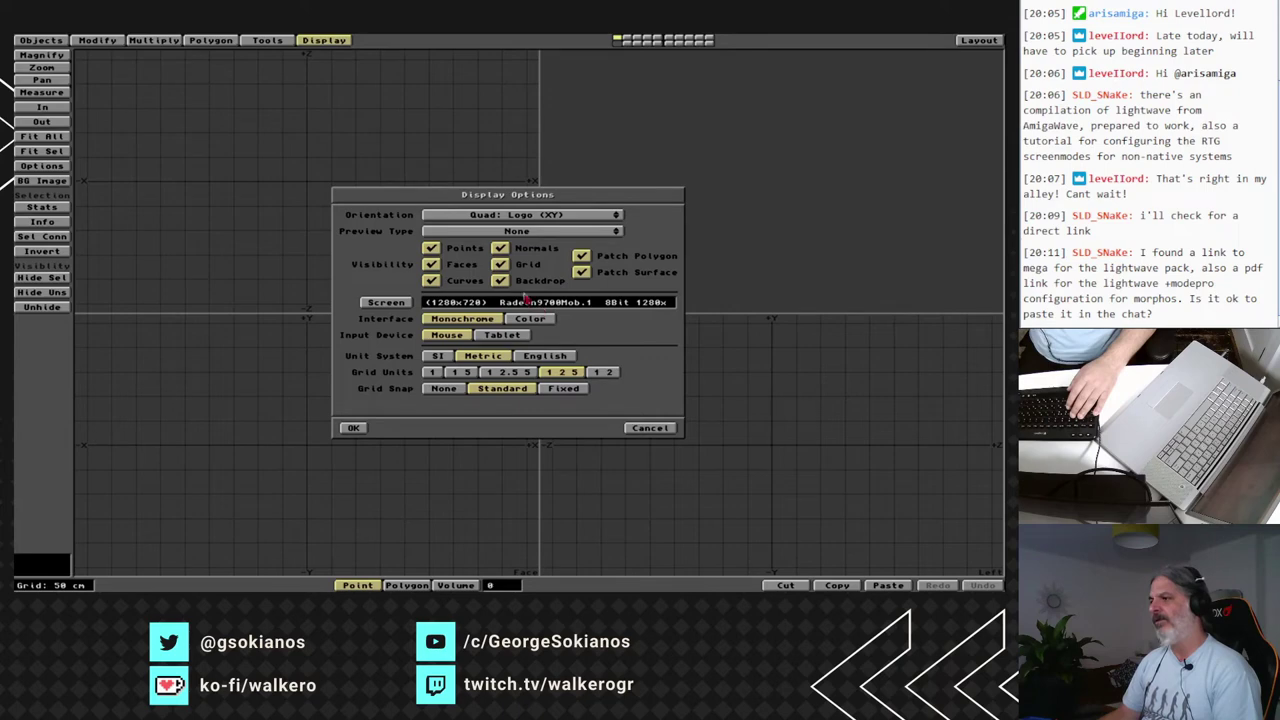
{"action": "left_click", "coordinate": [393, 305]}
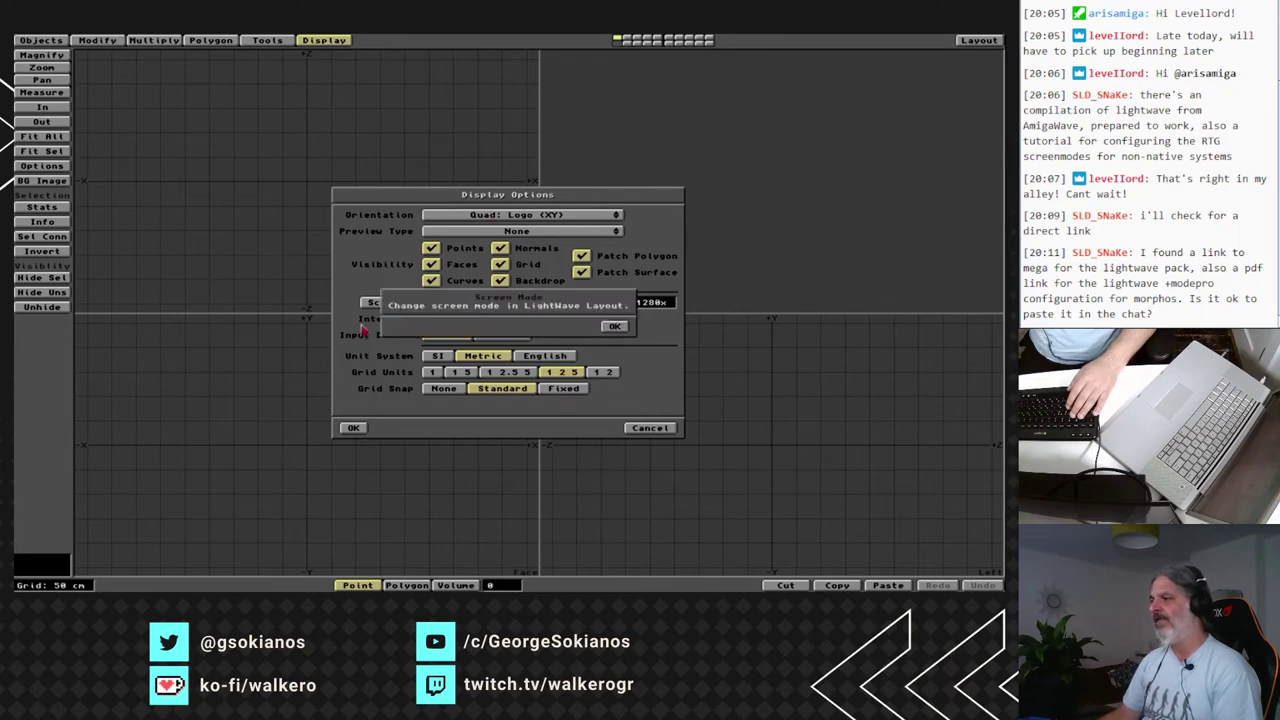
{"action": "left_click", "coordinate": [615, 327]}
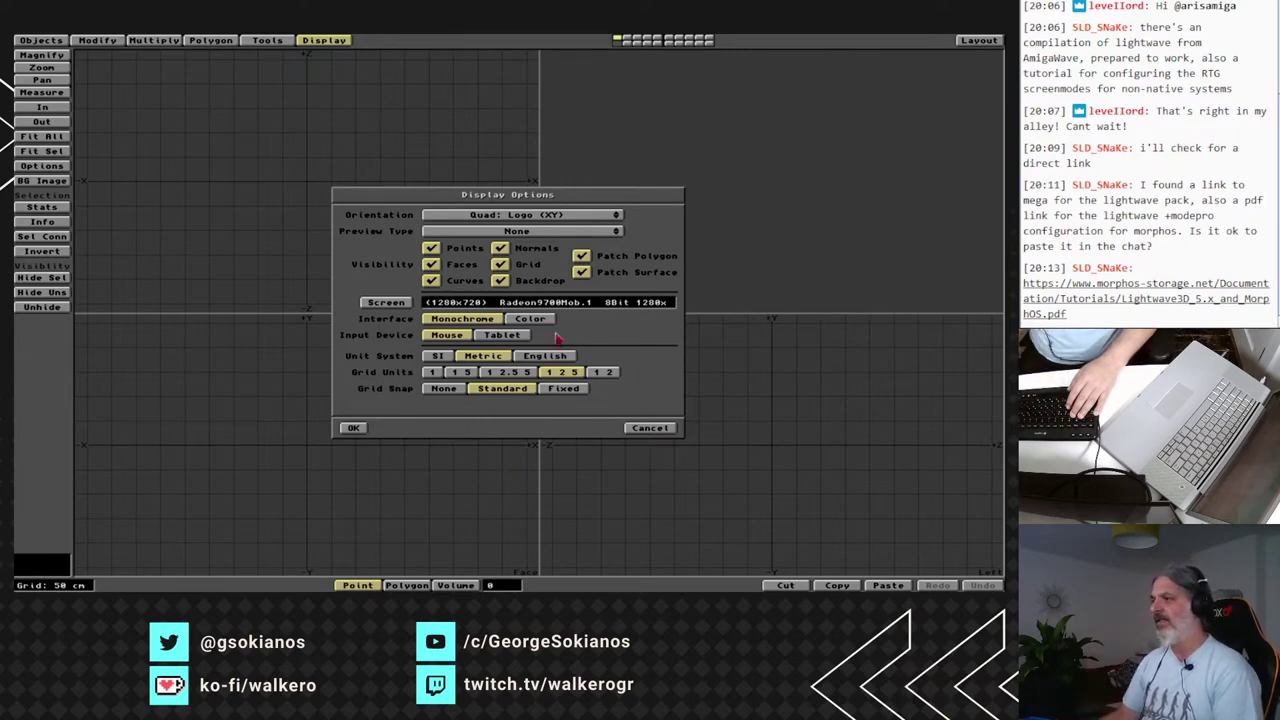
Set the viewport orientation to Single: Preview in the Display Options.
{"action": "left_click_drag", "start_coordinate": [508, 220], "coordinate": [502, 272]}
{"action": "left_click", "coordinate": [354, 429]}
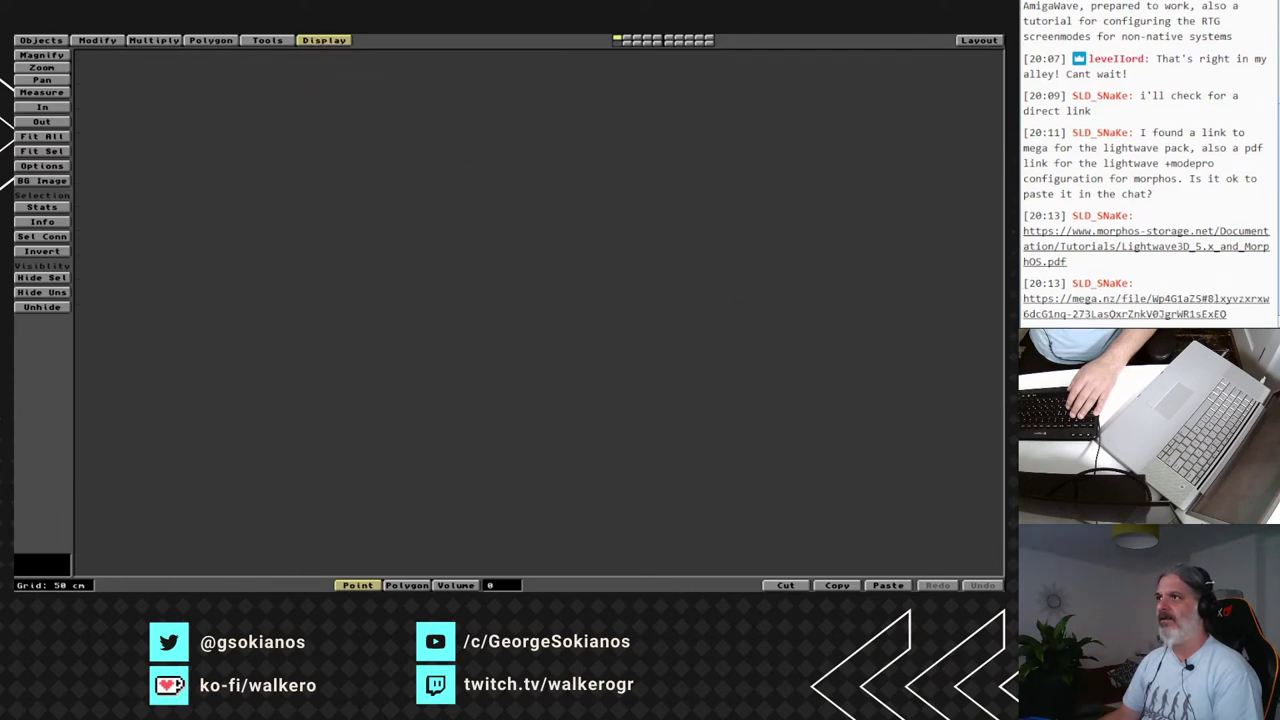
Set the viewport orientation back to Quad: Logo (XY) in the Display Options.
{"action": "left_click", "coordinate": [41, 40]}
{"action": "left_click", "coordinate": [324, 40]}
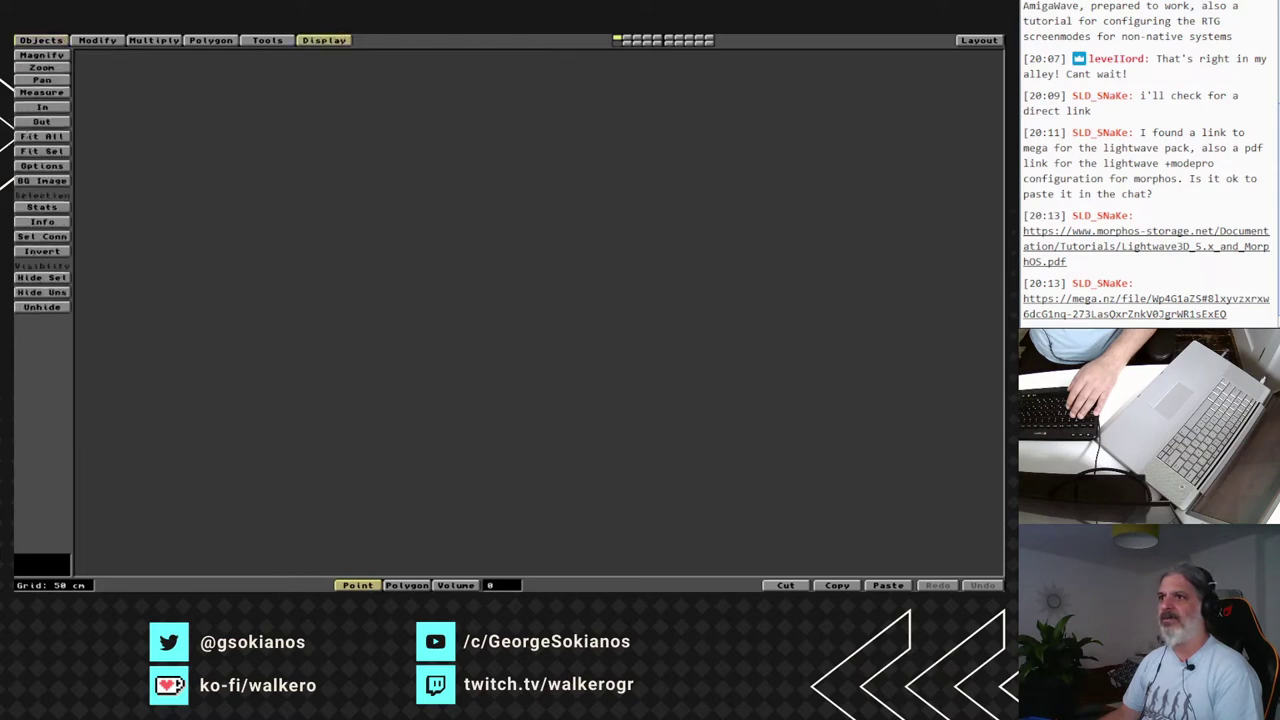
{"action": "left_click", "coordinate": [42, 165]}
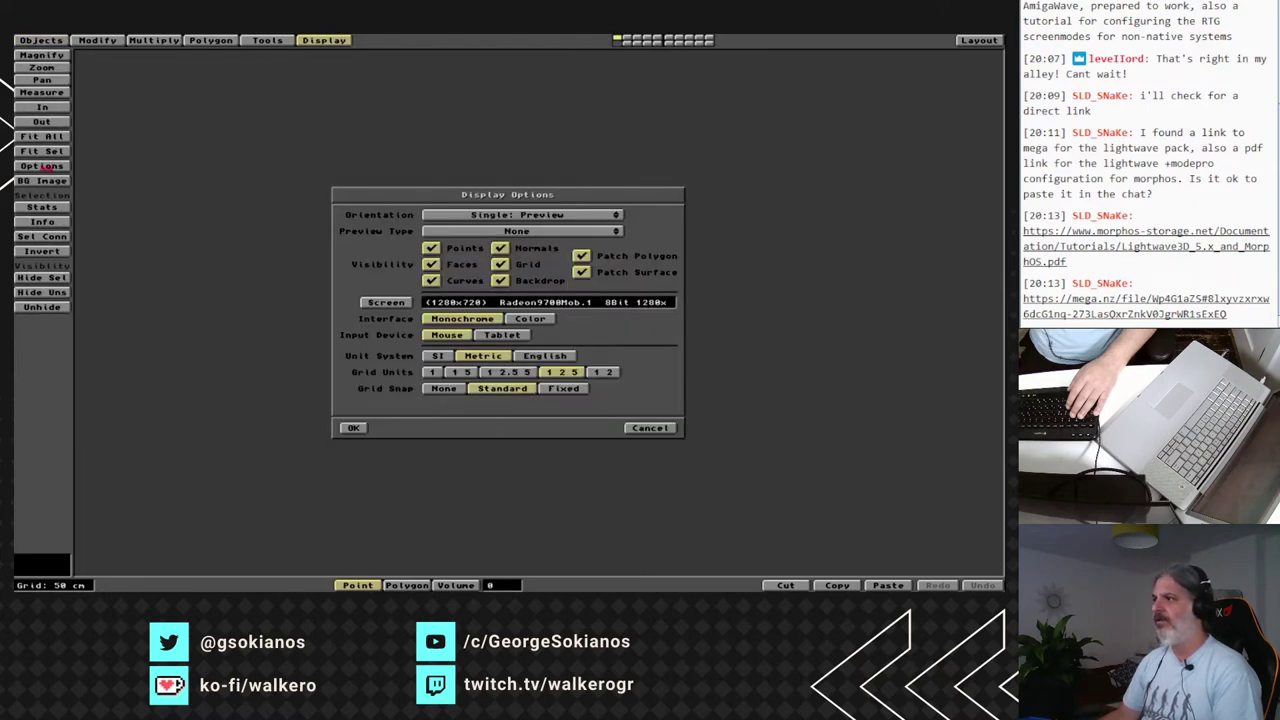
{"action": "left_click_drag", "start_coordinate": [528, 220], "coordinate": [500, 194]}
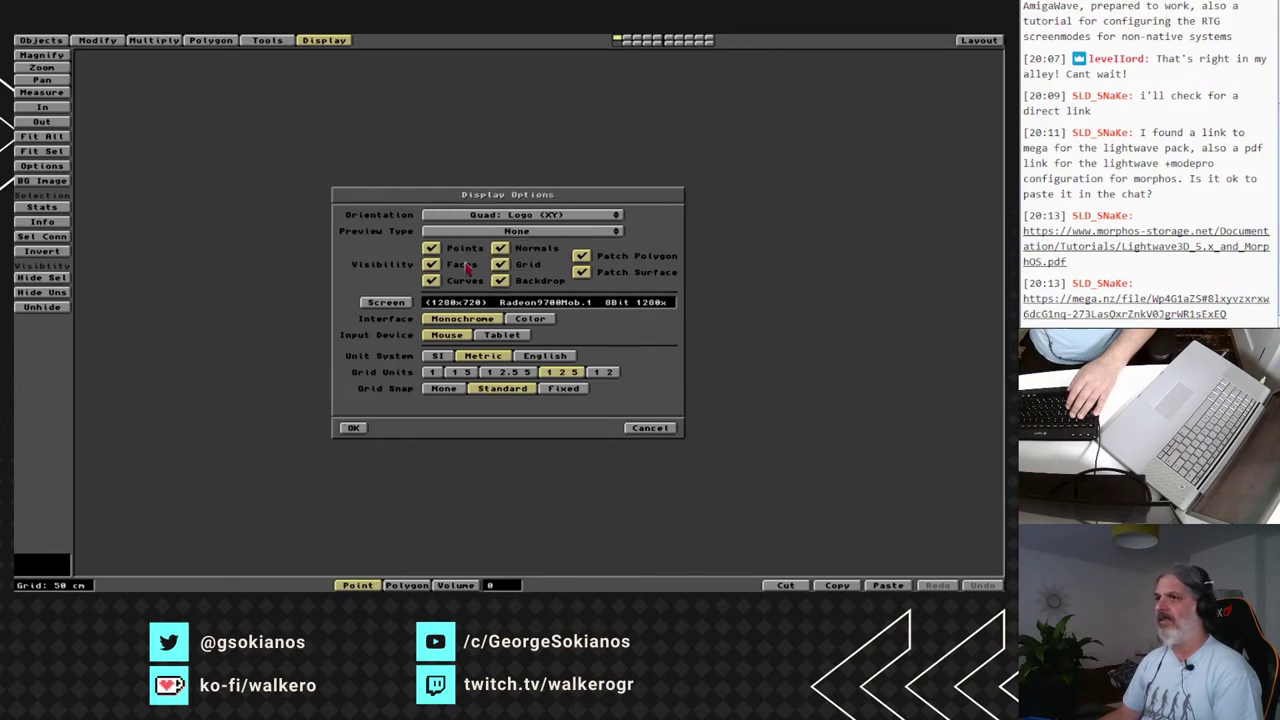
{"action": "left_click", "coordinate": [353, 427]}
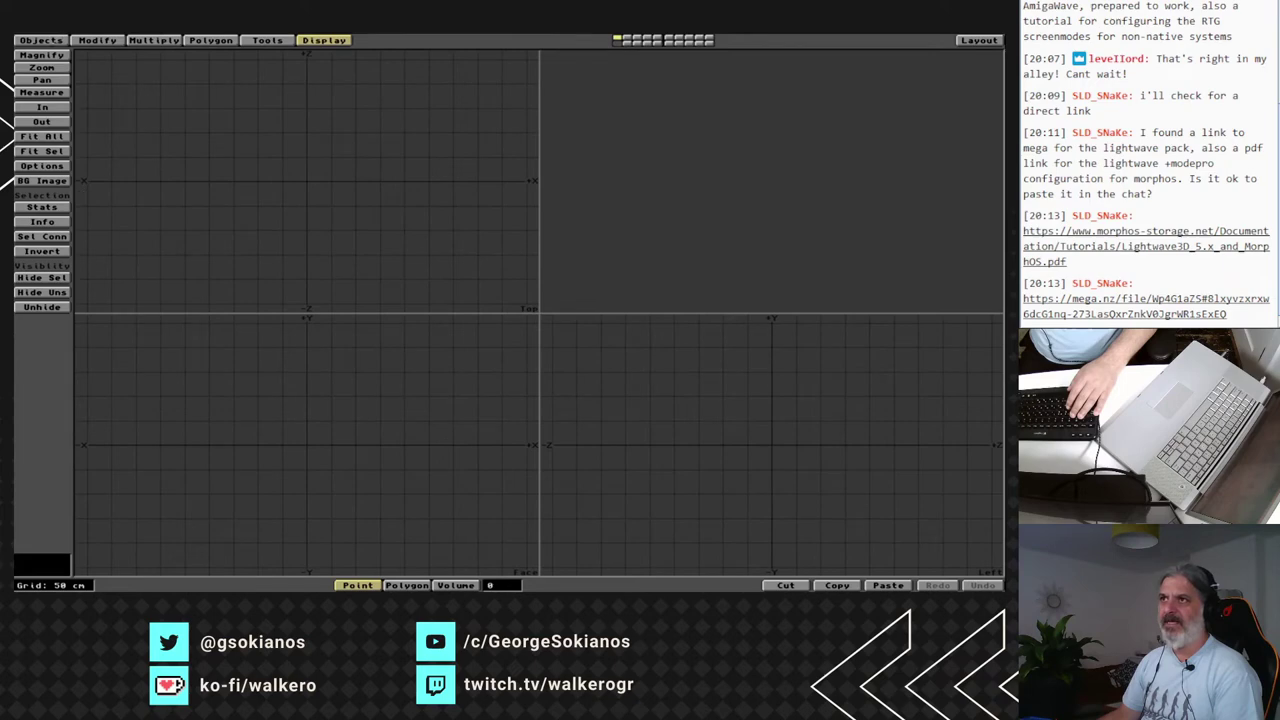
Browse for an object to load in the Applications:Graphics/Lightwave/Objects directory.
{"action": "left_click", "coordinate": [42, 41]}
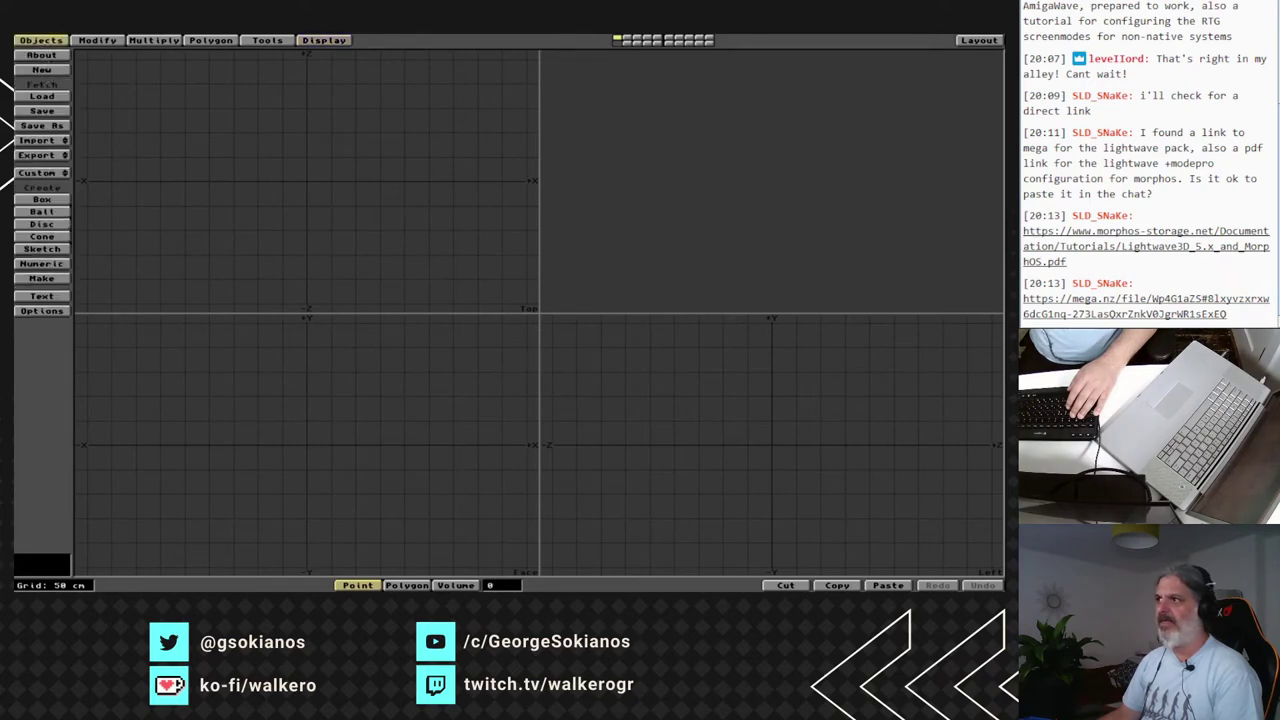
{"action": "left_click", "coordinate": [42, 96]}
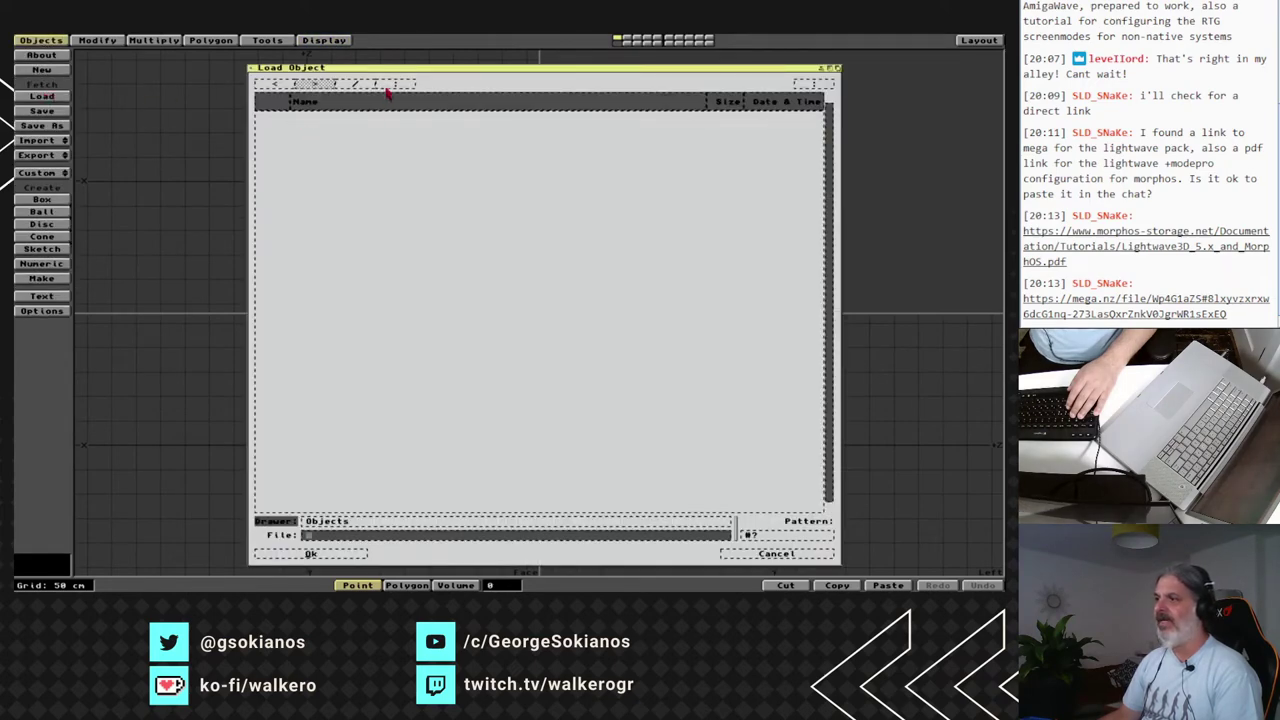
{"action": "left_click_drag", "start_coordinate": [394, 68], "coordinate": [346, 70]}
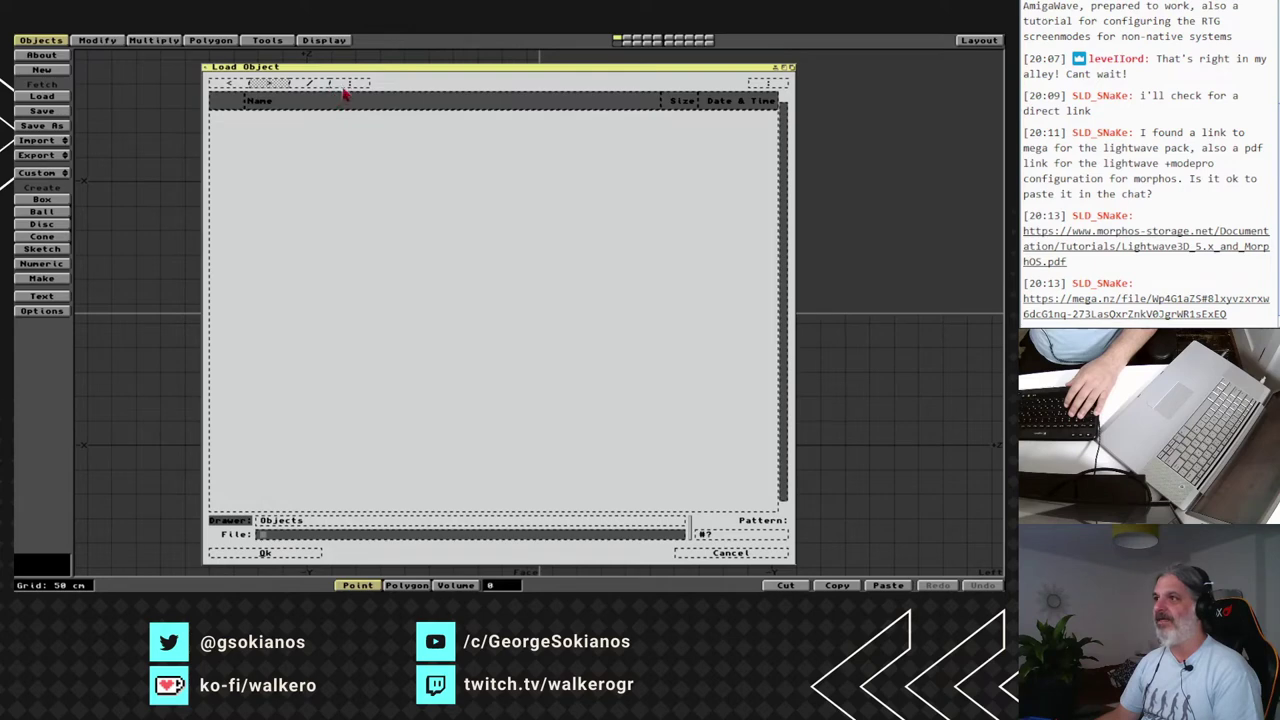
{"action": "left_click", "coordinate": [310, 85]}
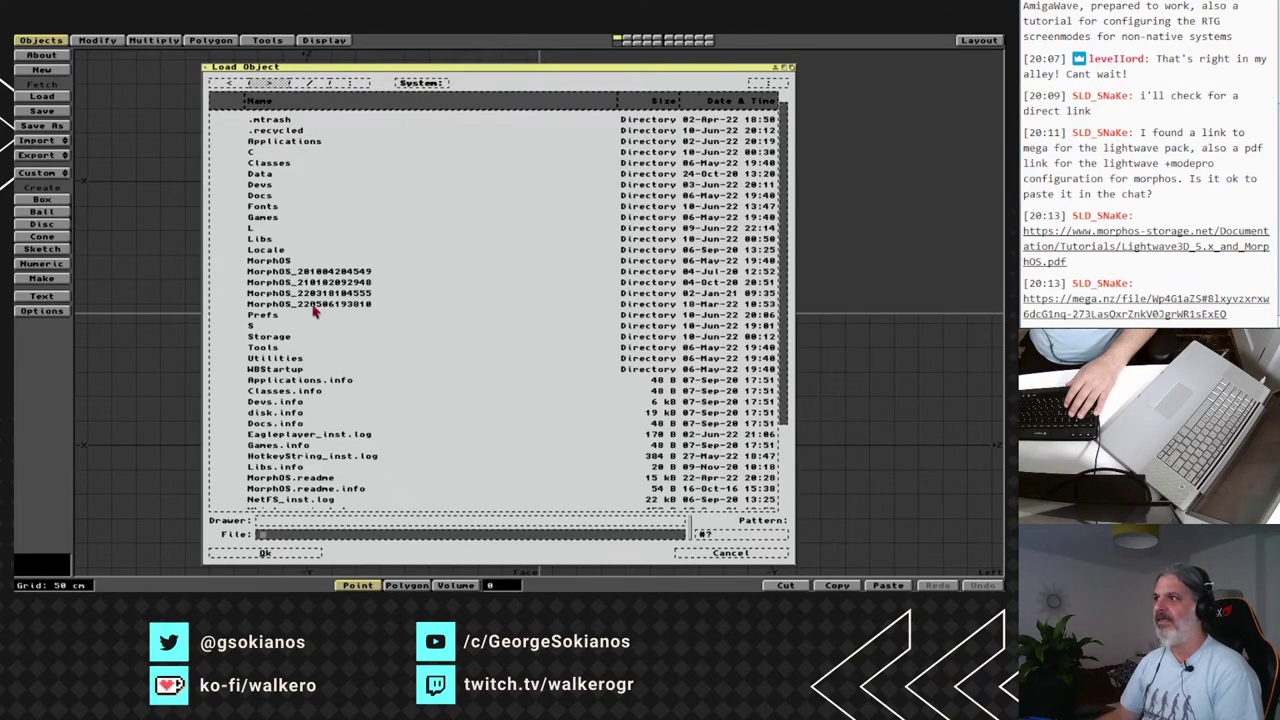
{"action": "left_click", "coordinate": [351, 88]}
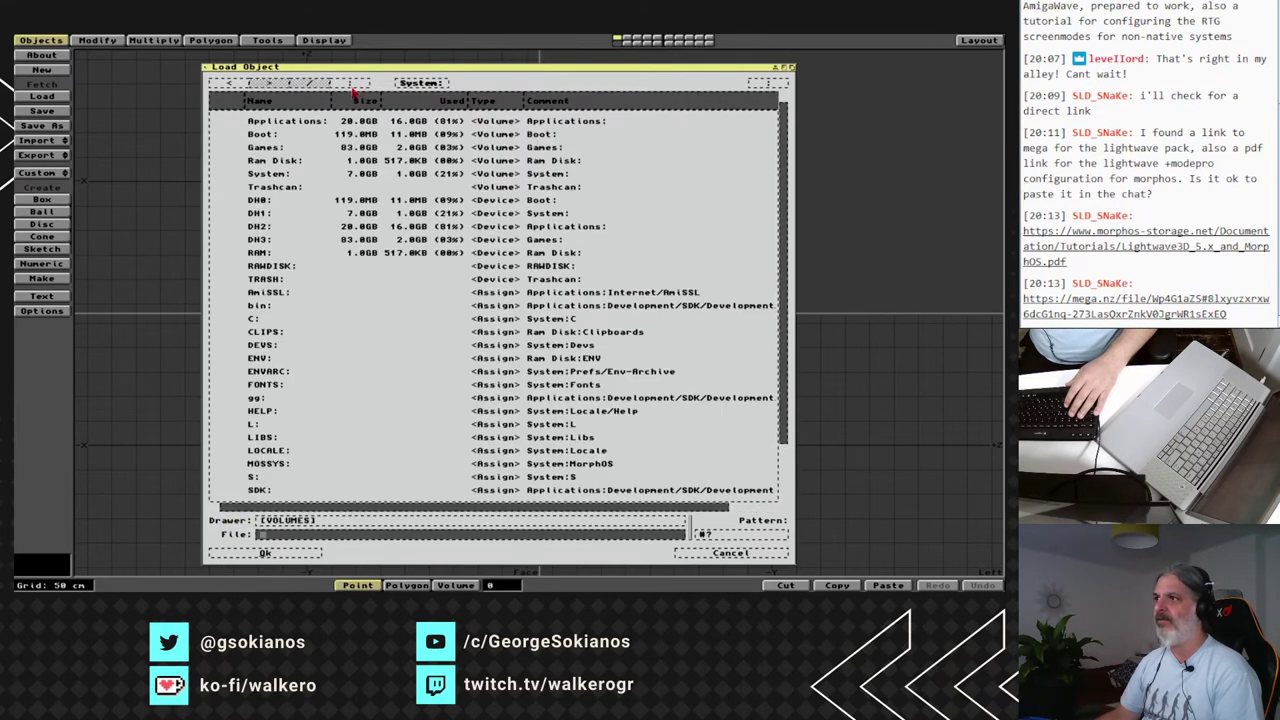
{"action": "left_click", "coordinate": [296, 126]}
{"action": "double_click", "coordinate": [284, 125]}
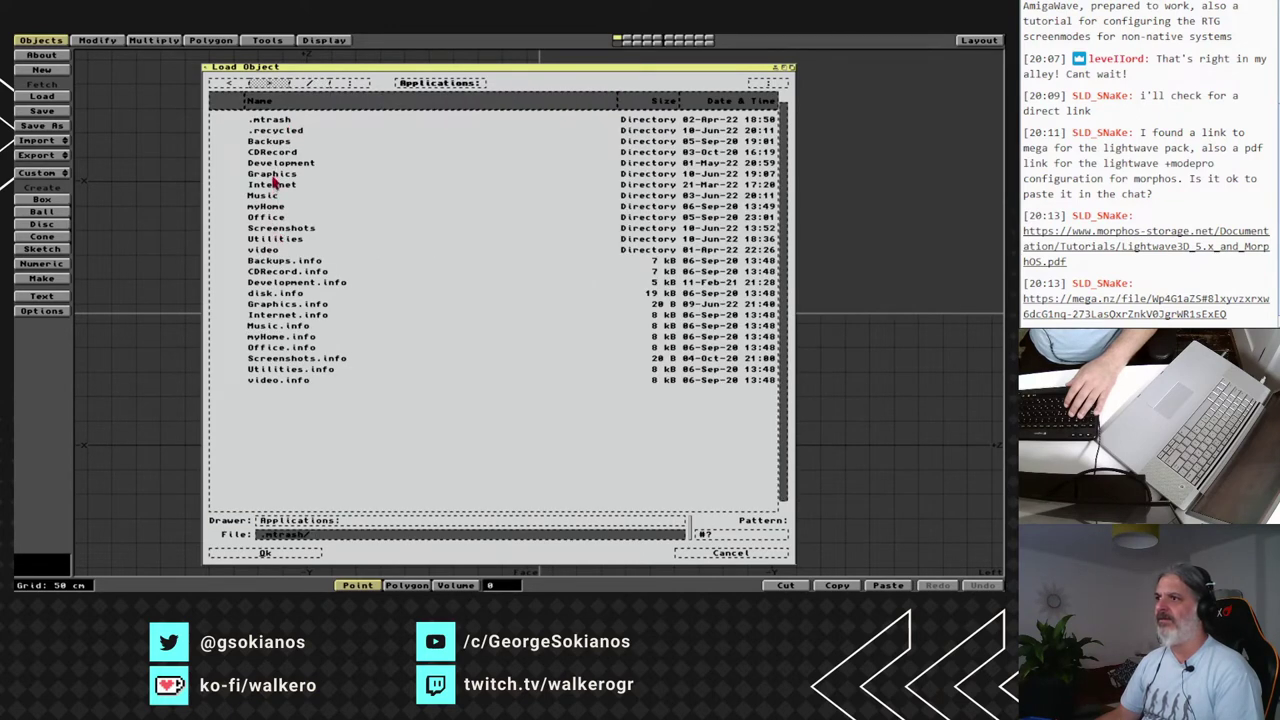
{"action": "double_click", "coordinate": [271, 175]}
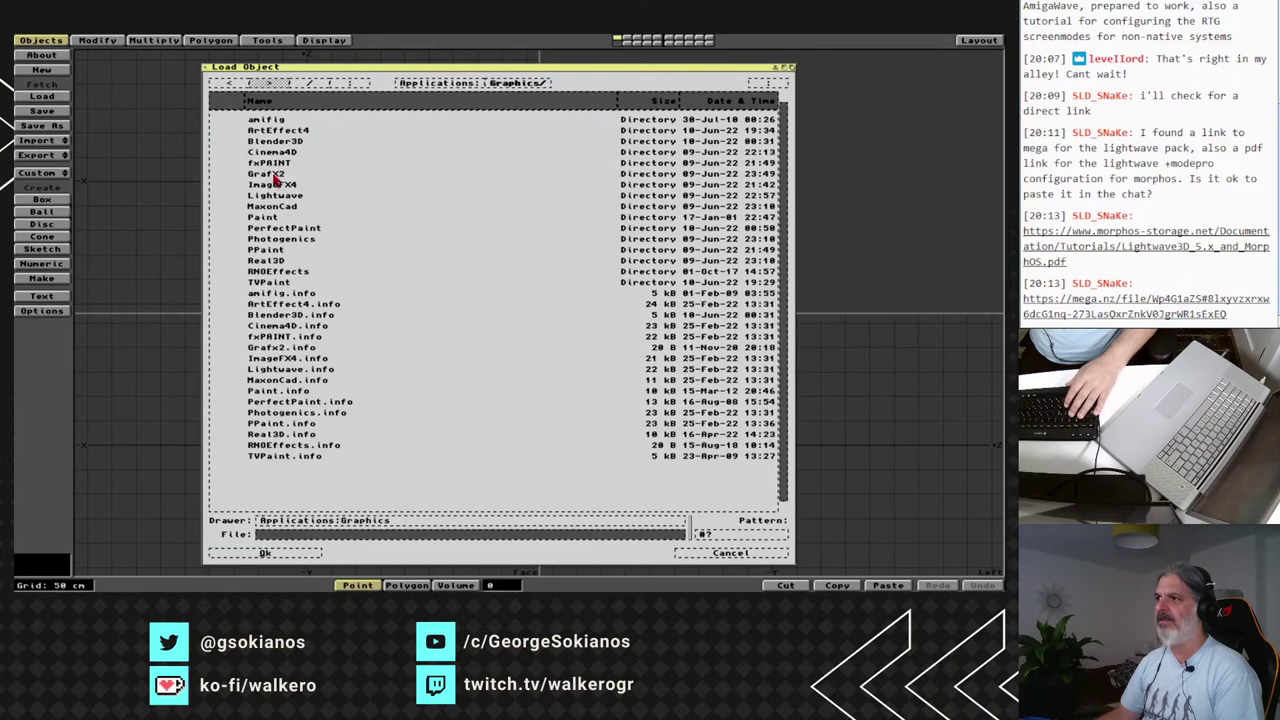
{"action": "double_click", "coordinate": [276, 195]}
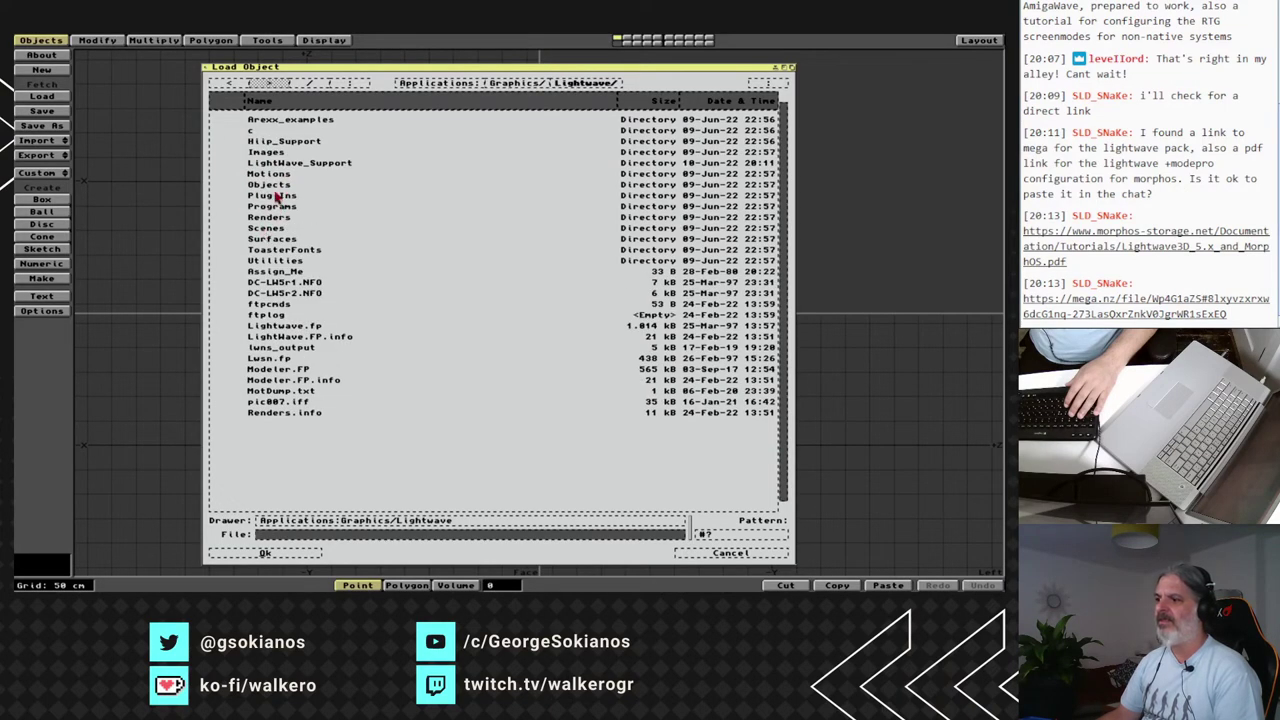
{"action": "double_click", "coordinate": [272, 185]}
Load Teapot.LWO from the teapot directory and fit the whole model in all views.
{"action": "scroll", "coordinate": [322, 337], "scroll_direction": "down", "scroll_amount": 7}
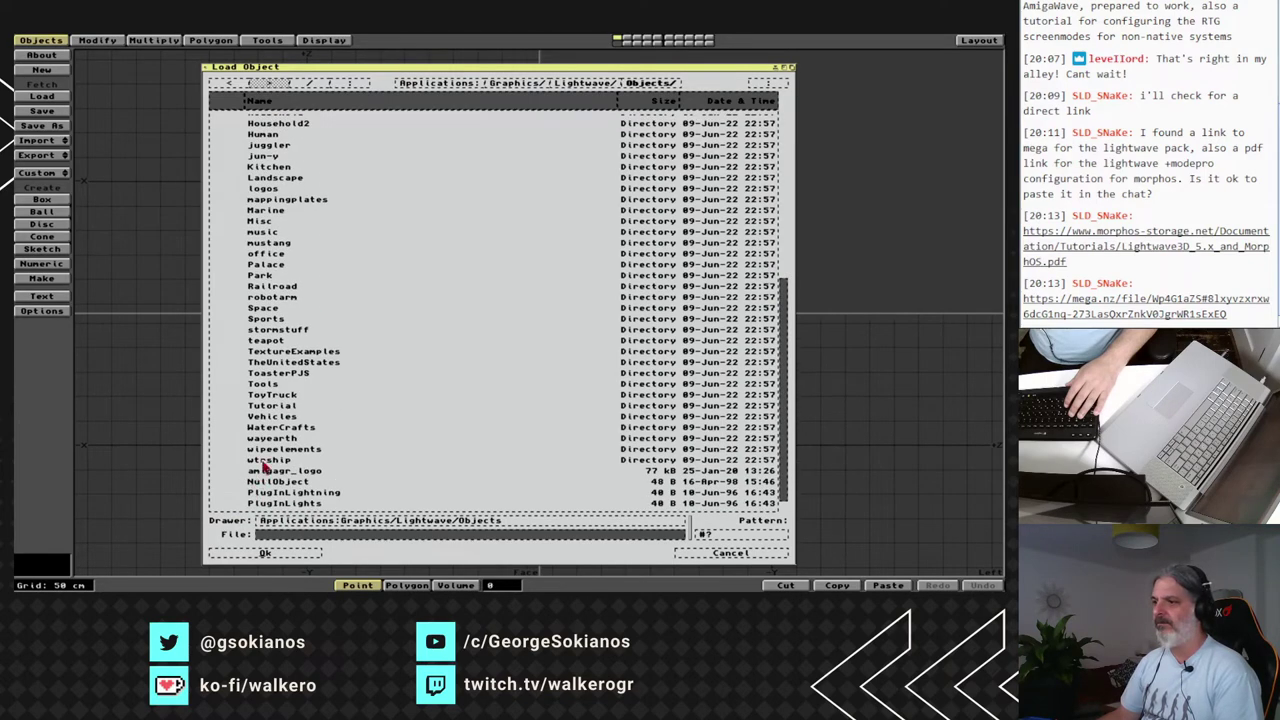
{"action": "scroll", "coordinate": [270, 462], "scroll_direction": "up", "scroll_amount": 2}
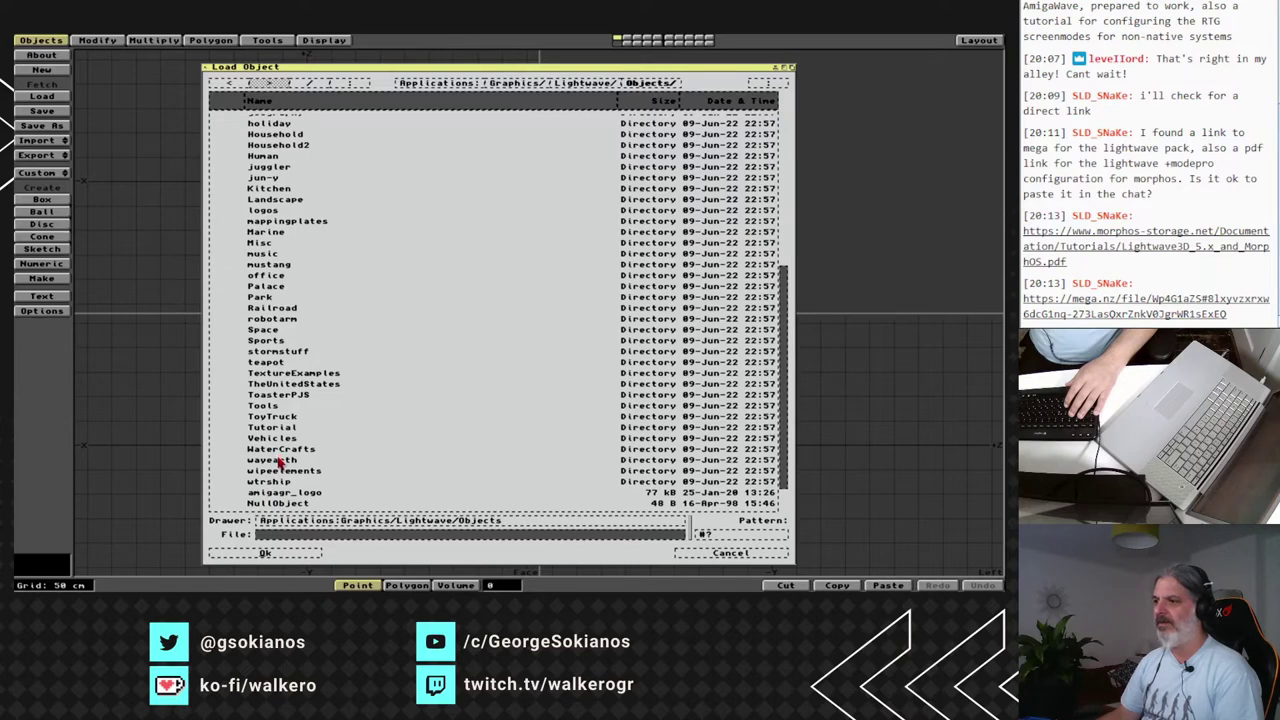
{"action": "double_click", "coordinate": [272, 362]}
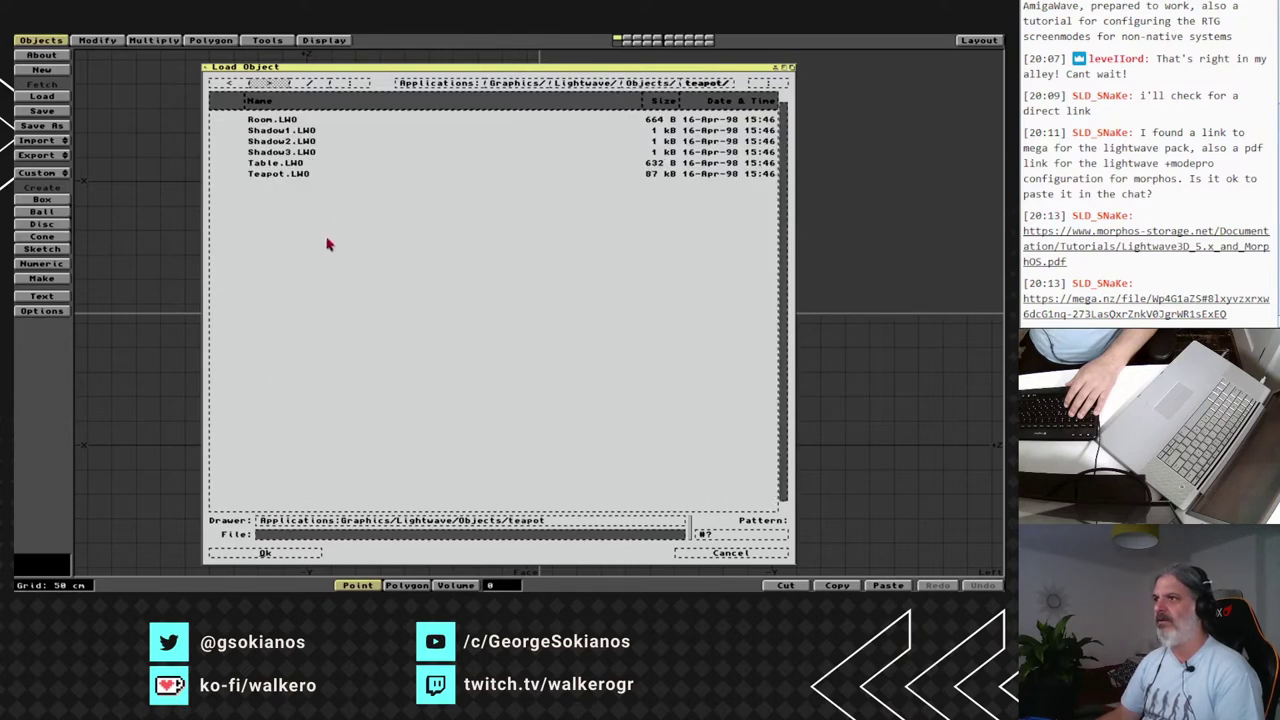
{"action": "left_click", "coordinate": [292, 176]}
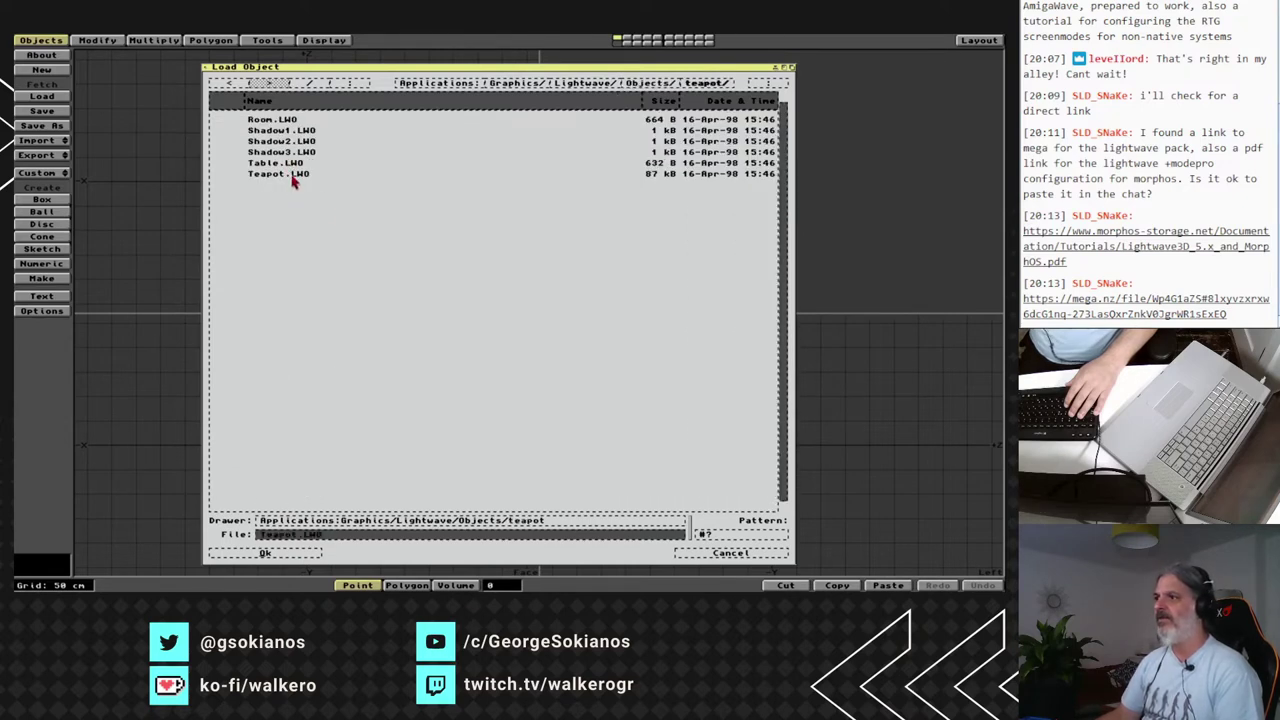
{"action": "left_click", "coordinate": [292, 176]}
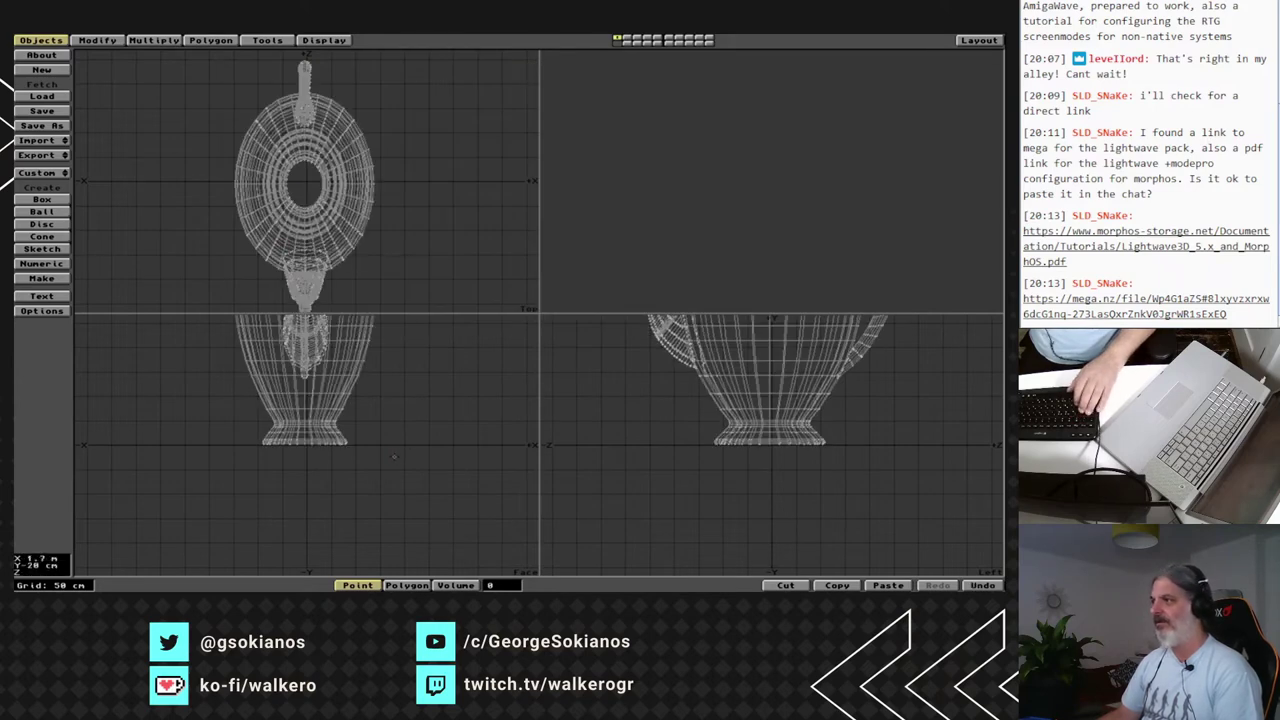
{"action": "key", "text": "a"}
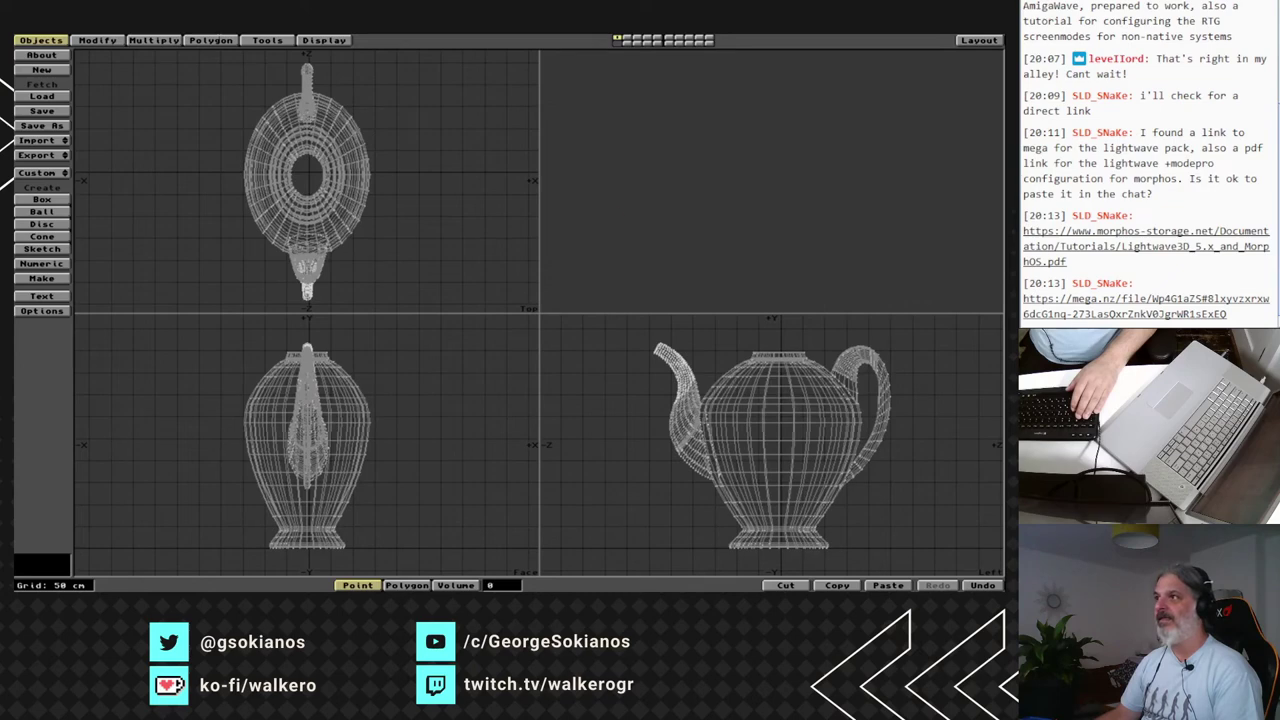
Fit the whole teapot in all views and shift the viewport dividers to enlarge the empty preview view.
{"action": "left_click", "coordinate": [344, 41]}
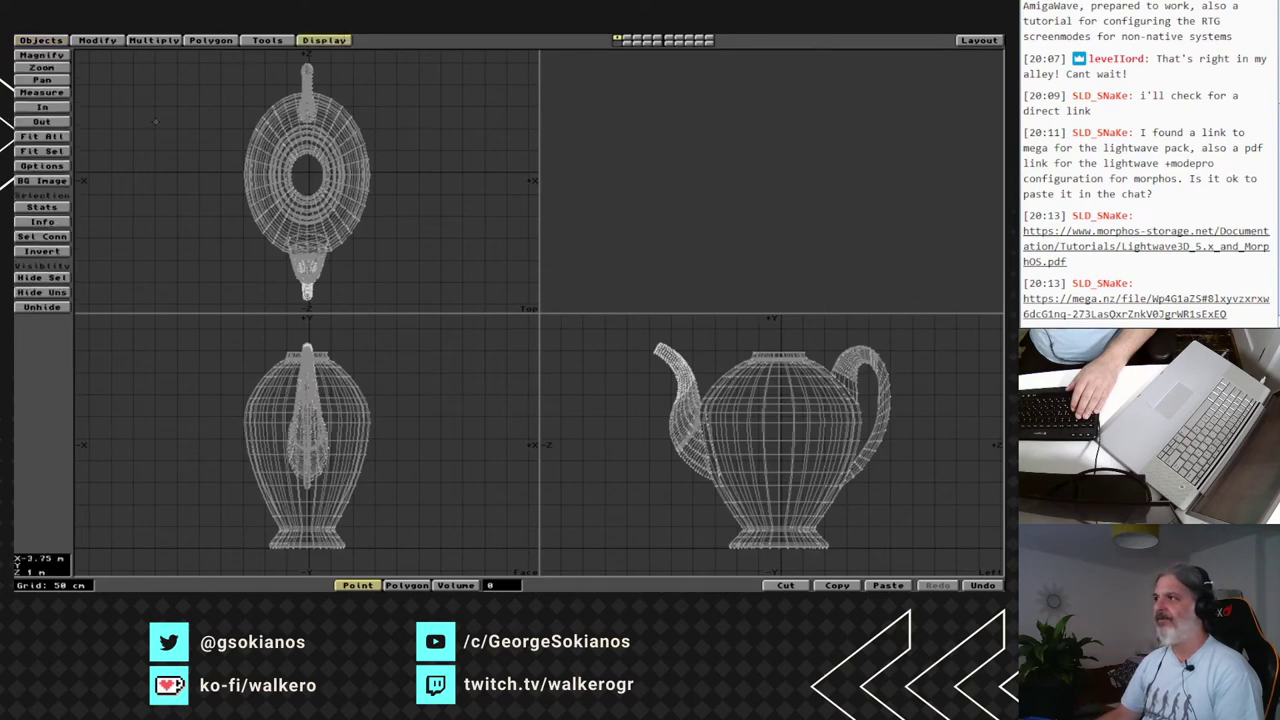
{"action": "key", "text": "a"}
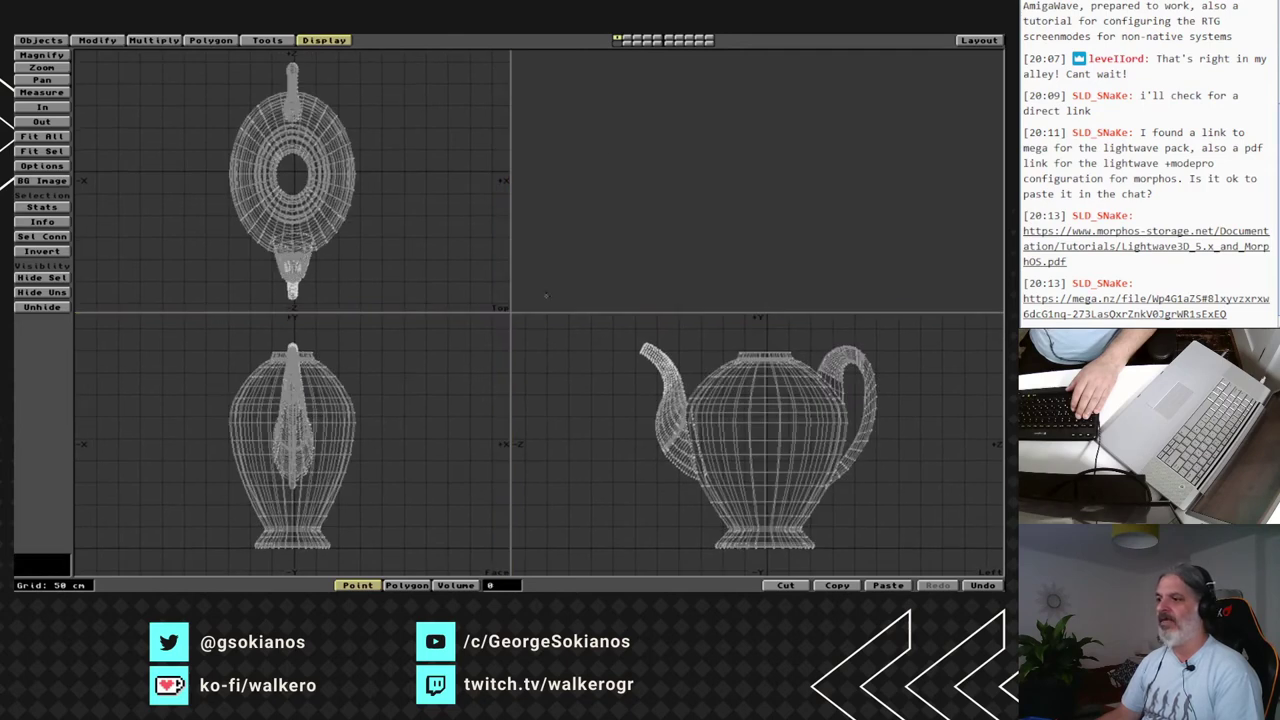
{"action": "left_click_drag", "start_coordinate": [511, 311], "coordinate": [440, 358]}
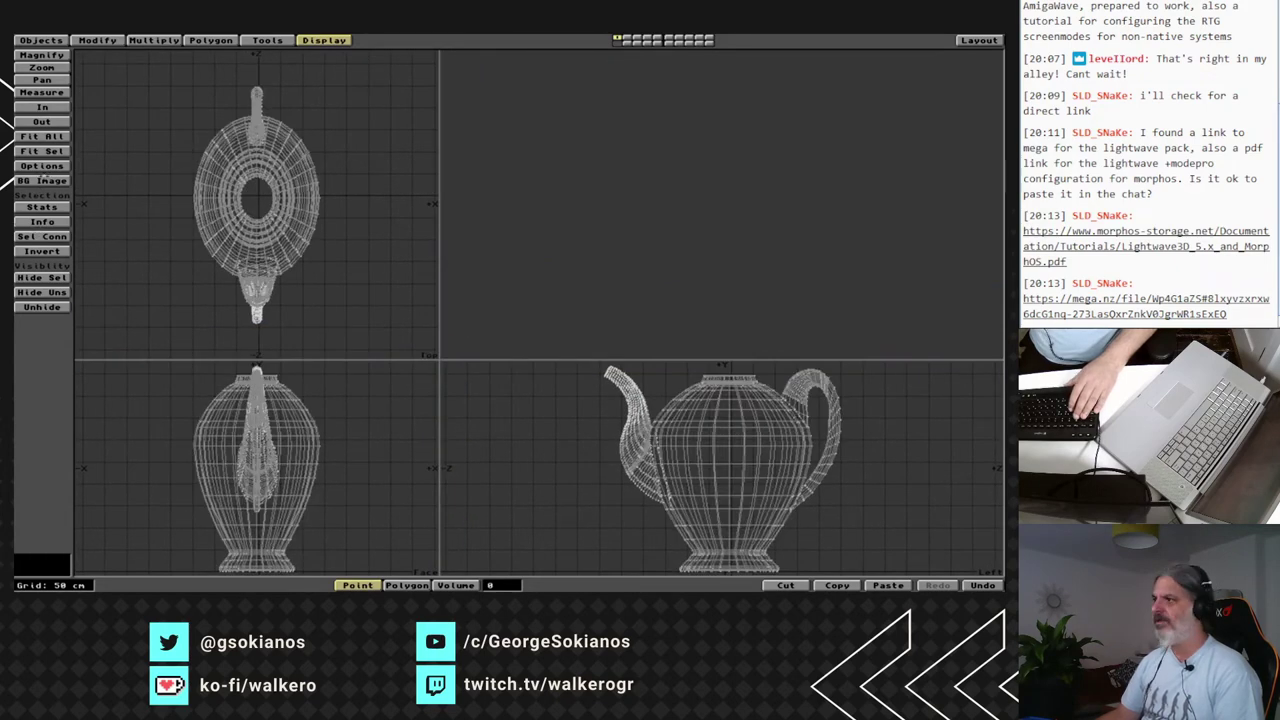
Set the preview type to Solid in the Display Options.
{"action": "left_click", "coordinate": [46, 165]}
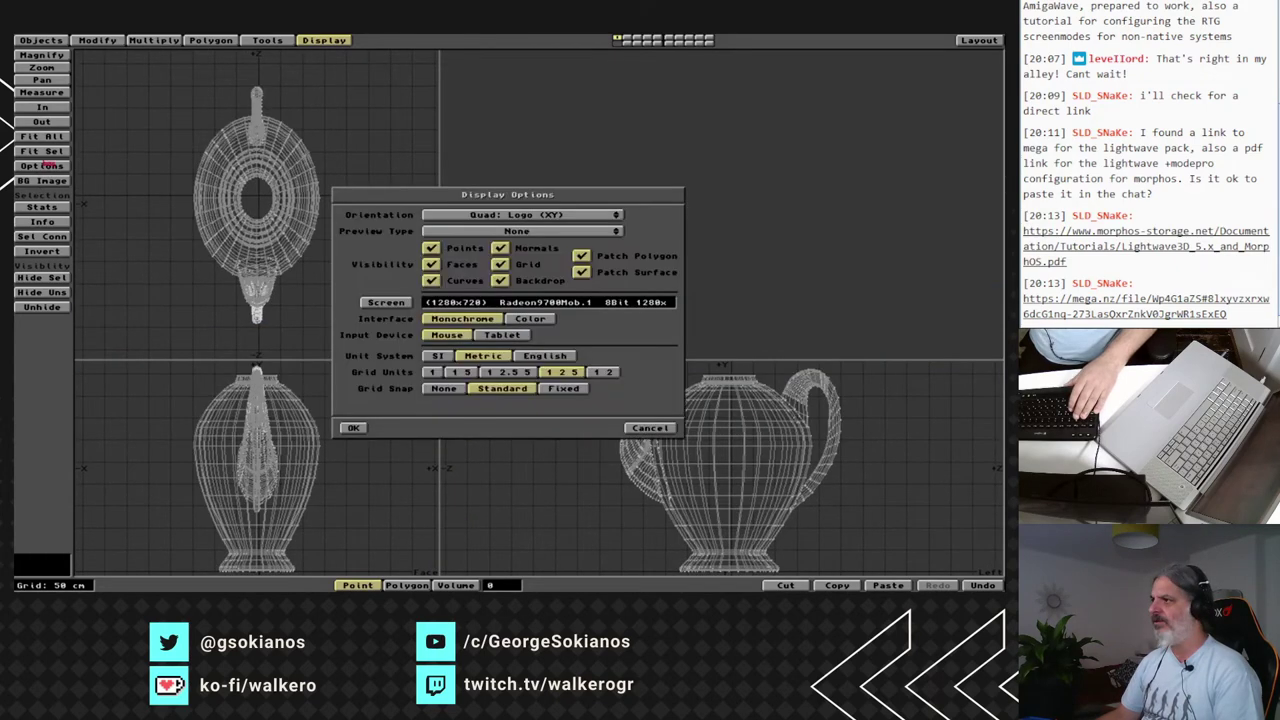
{"action": "left_click", "coordinate": [541, 231]}
{"action": "left_click", "coordinate": [543, 251]}
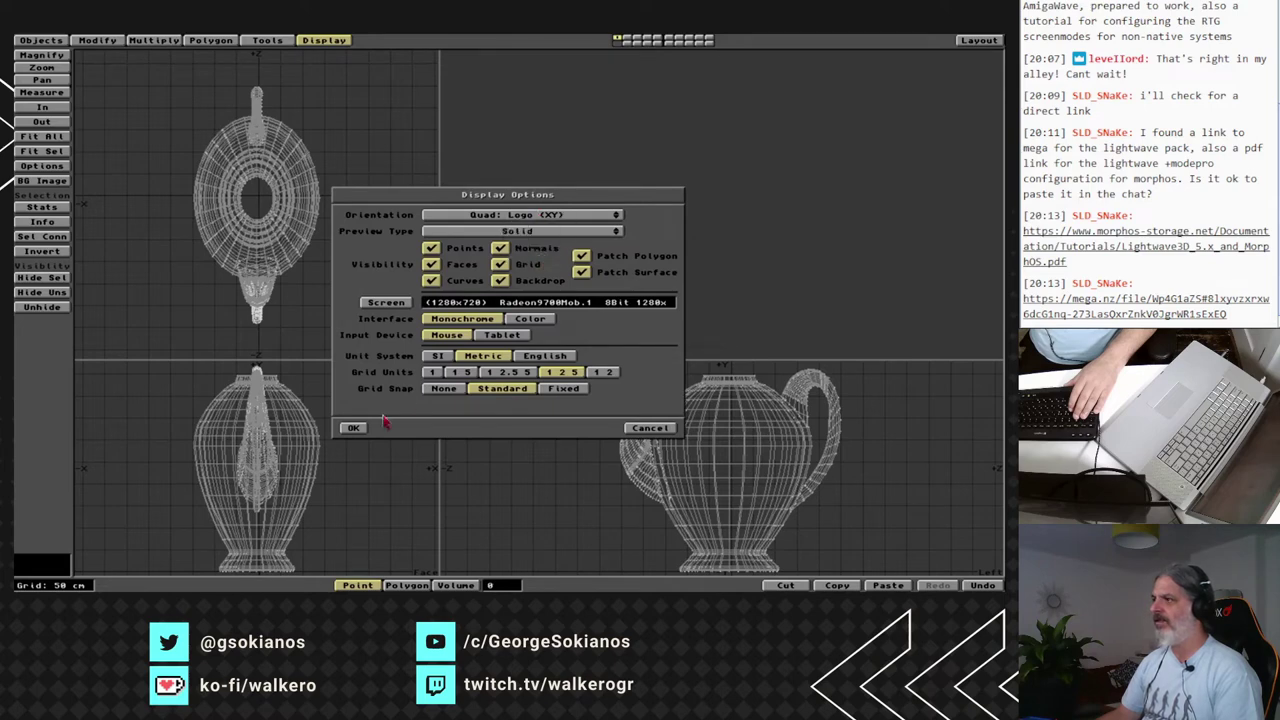
{"action": "left_click", "coordinate": [354, 428]}
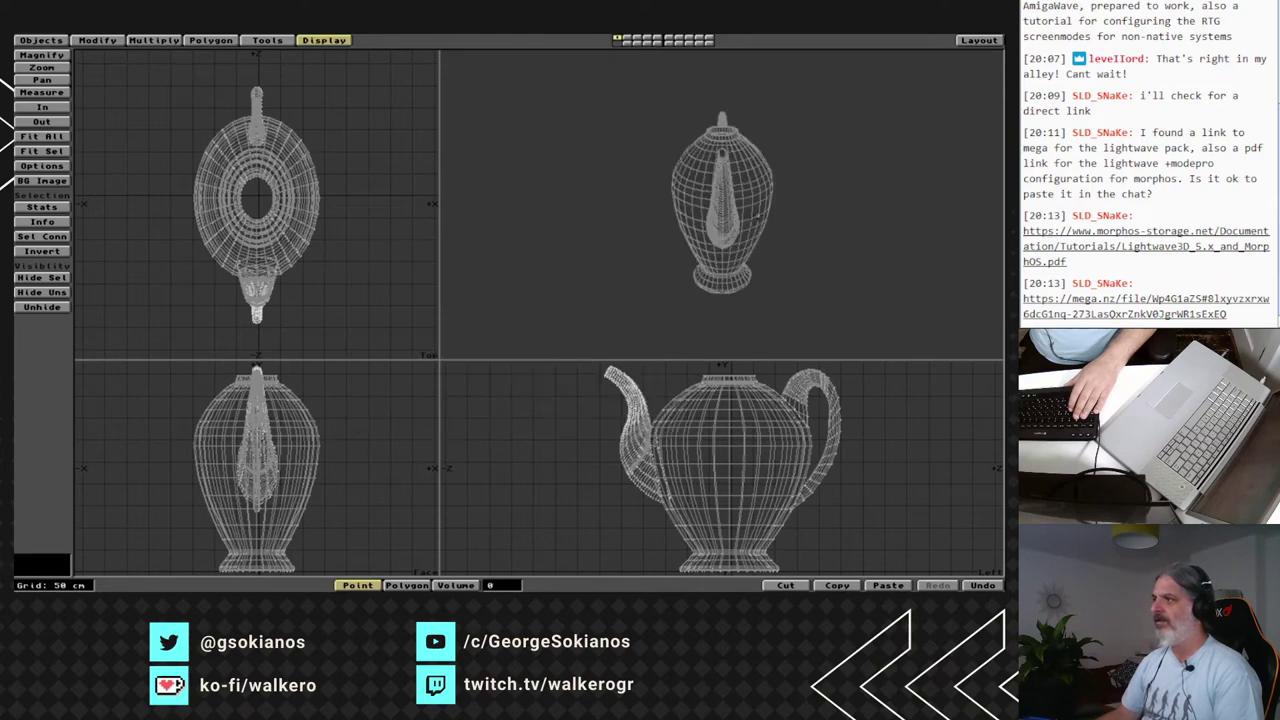
Rotate the teapot in the preview view, checking layer 2 and returning to layer 1 in between.
{"action": "left_click_drag", "start_coordinate": [756, 215], "coordinate": [660, 222]}
{"action": "key", "text": "2"}
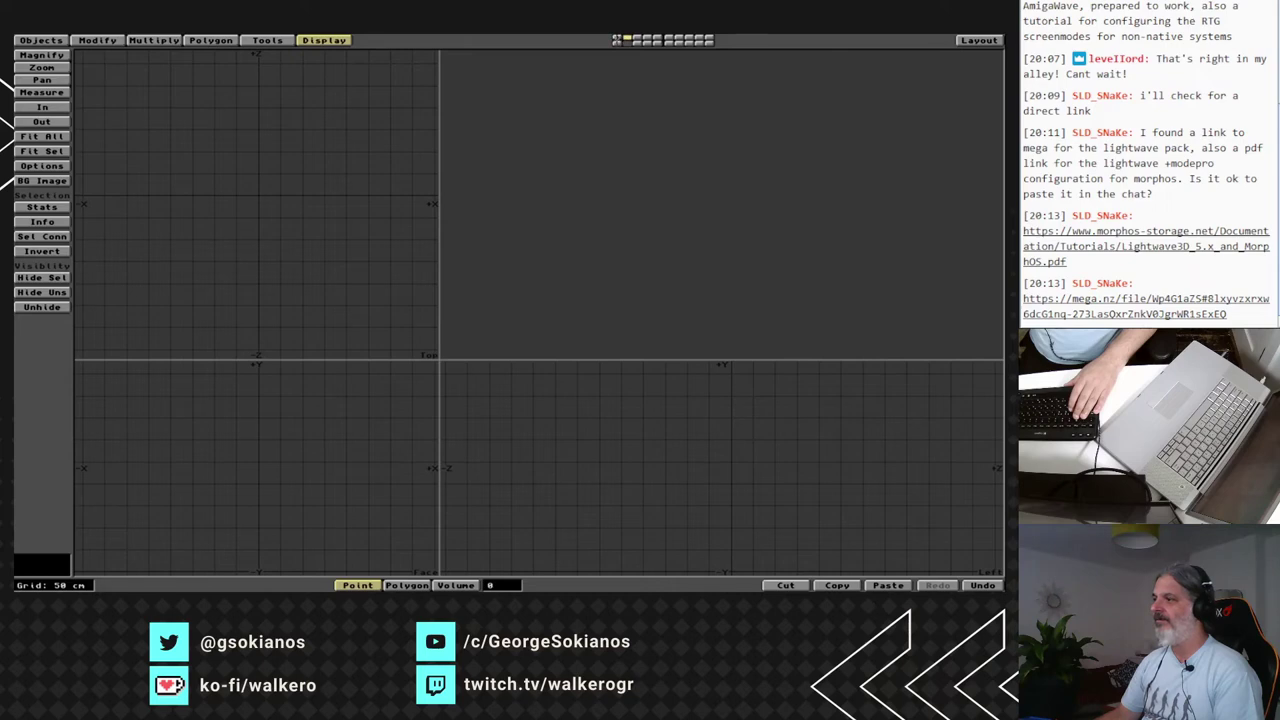
{"action": "key", "text": "1"}
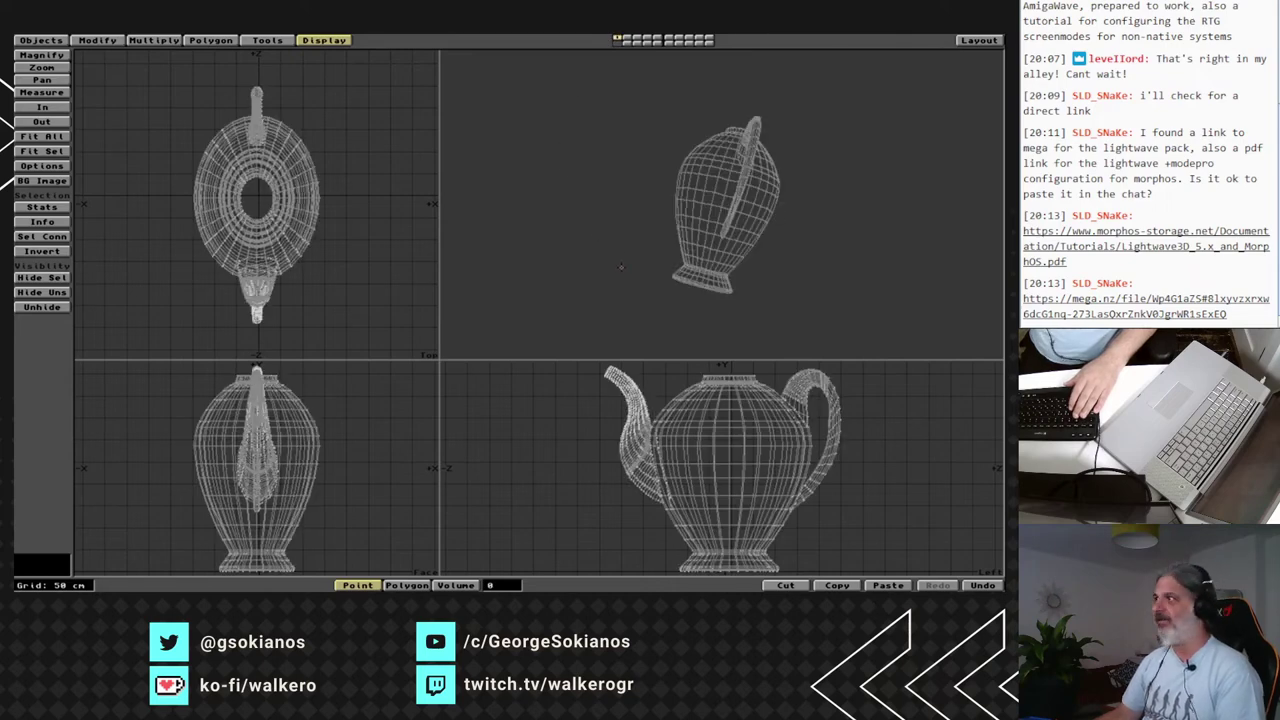
{"action": "mouse_move", "coordinate": [795, 135]}
{"action": "left_mouse_down"}
{"action": "mouse_move", "coordinate": [809, 121]}
{"action": "mouse_move", "coordinate": [767, 80]}
{"action": "mouse_move", "coordinate": [796, 123]}
{"action": "left_mouse_up"}
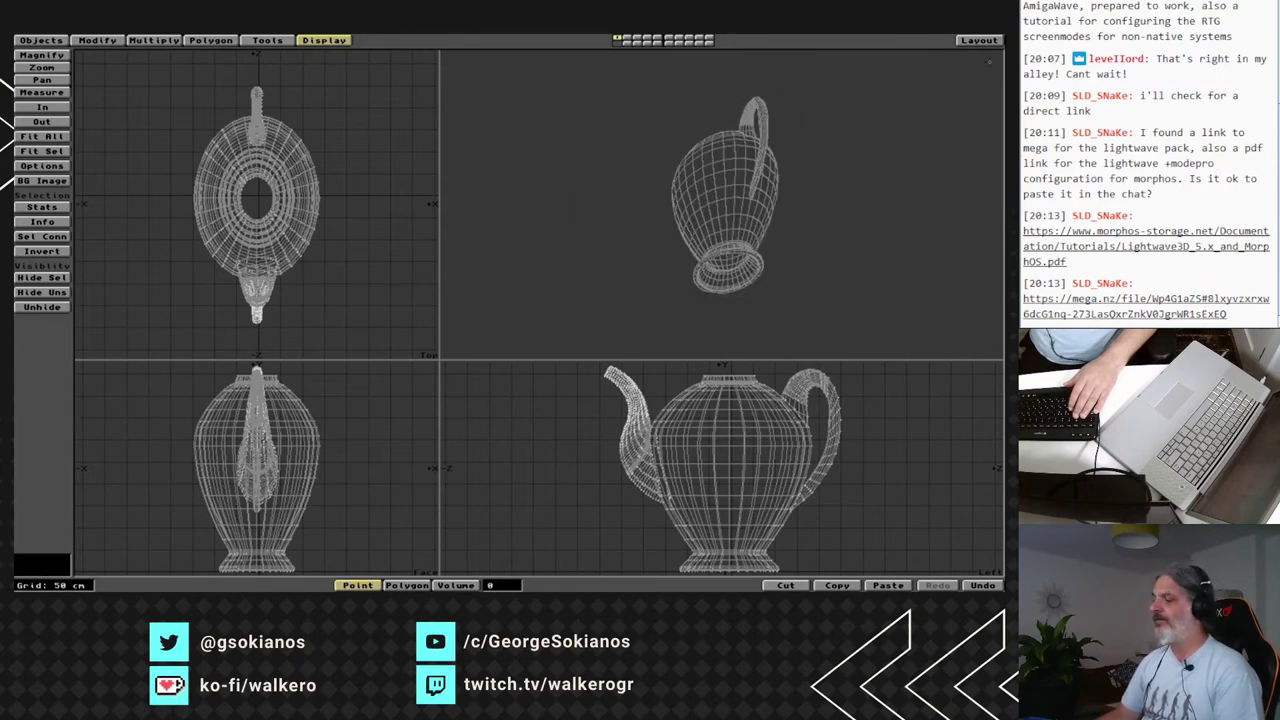
Switch from Modeler to Layout and quit LightWave to return to the Ambient desktop.
{"action": "left_click", "coordinate": [978, 40]}
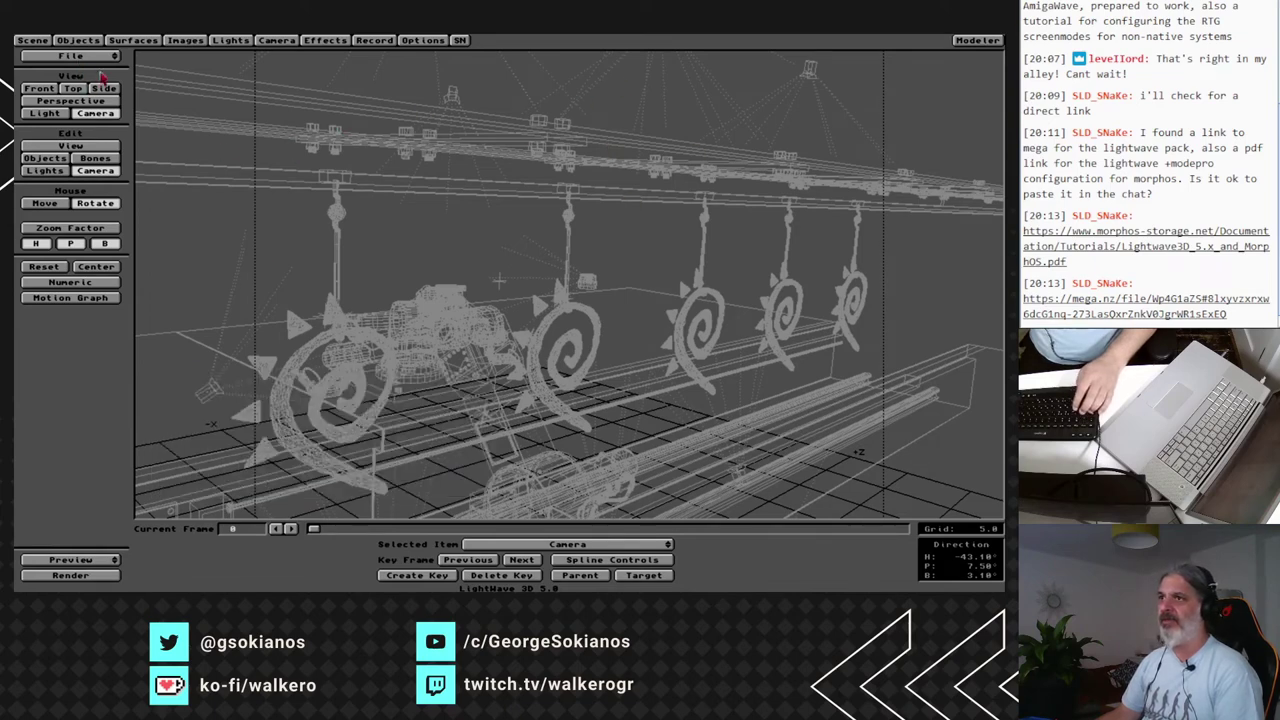
{"action": "left_click_drag", "start_coordinate": [68, 57], "coordinate": [72, 87]}
{"action": "left_click", "coordinate": [434, 331]}
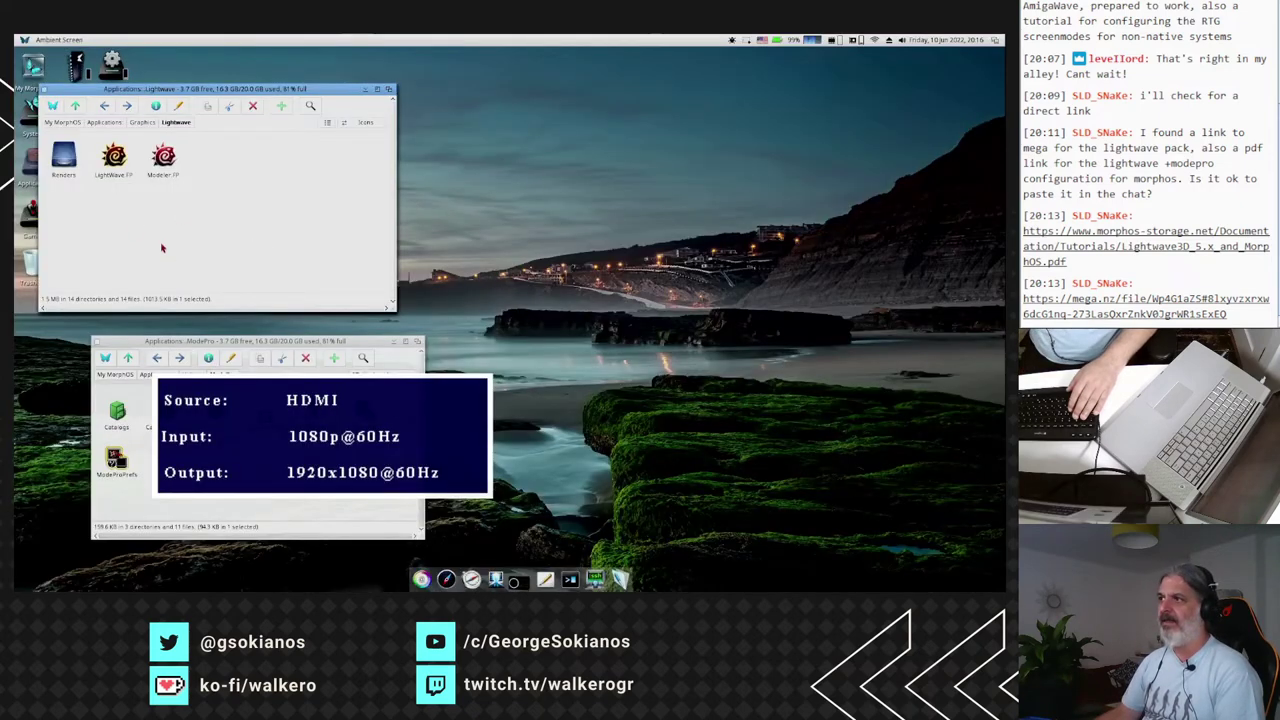
Show all files in the Lightwave drawer, enlarge its window and point out the Lwsn.fp file.
{"action": "left_click", "coordinate": [161, 247]}
{"action": "left_click", "coordinate": [344, 123]}
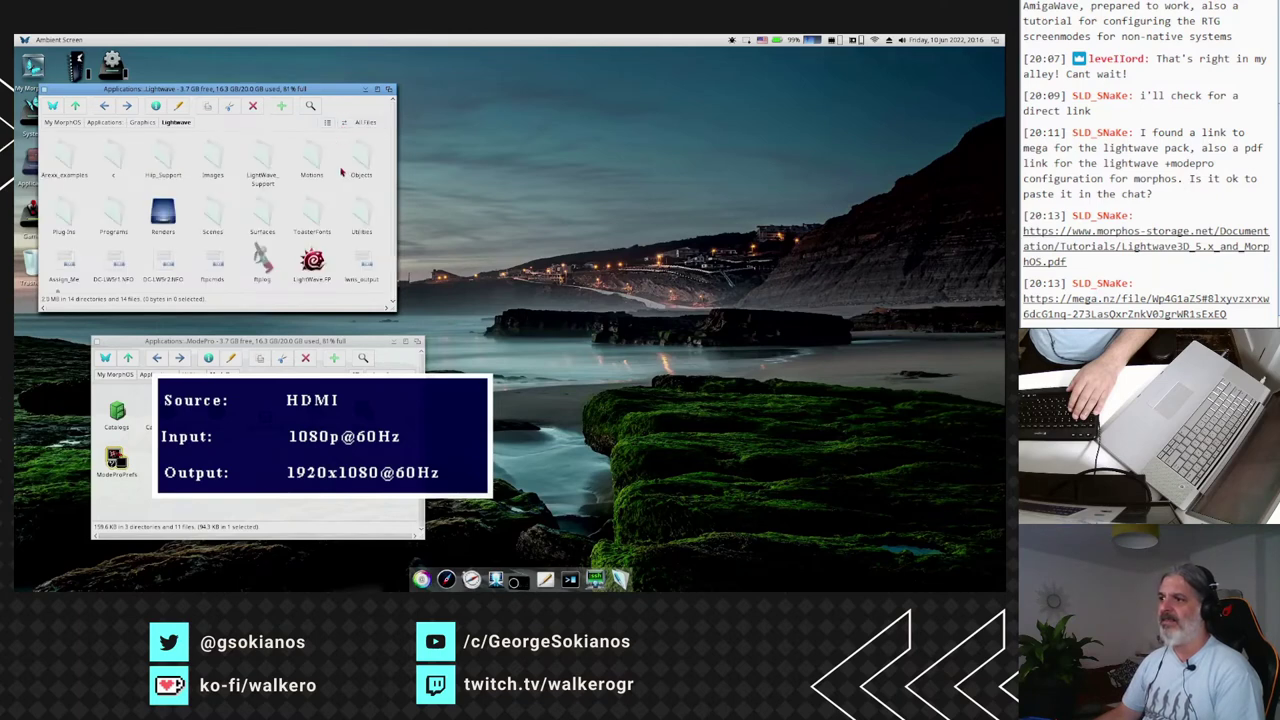
{"action": "left_click_drag", "start_coordinate": [394, 307], "coordinate": [447, 379]}
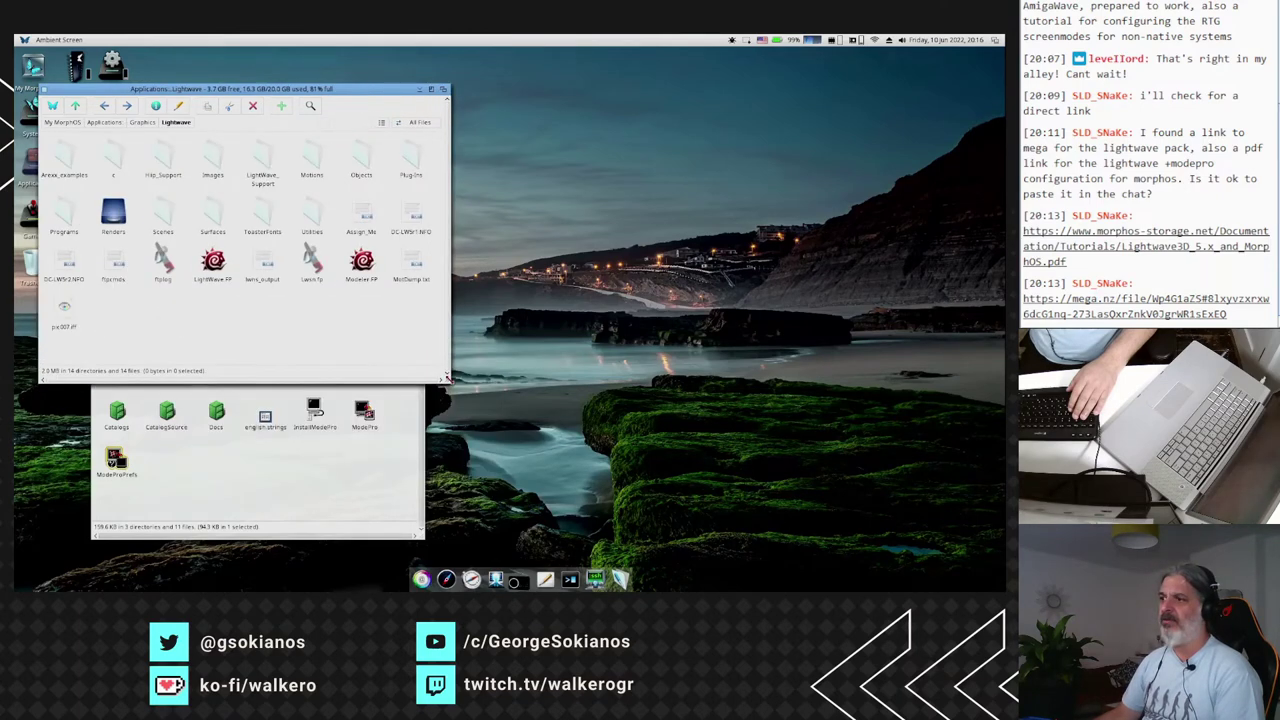
{"action": "left_click", "coordinate": [313, 264]}
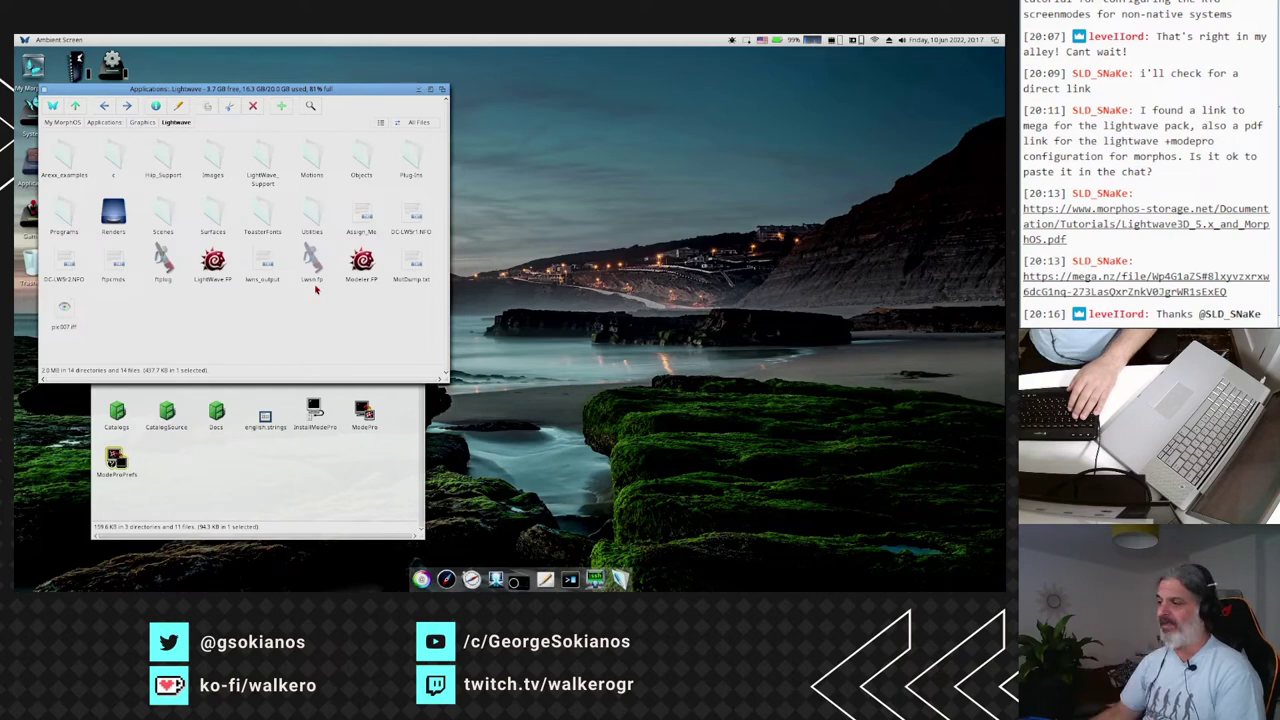
{"action": "left_click", "coordinate": [334, 333]}
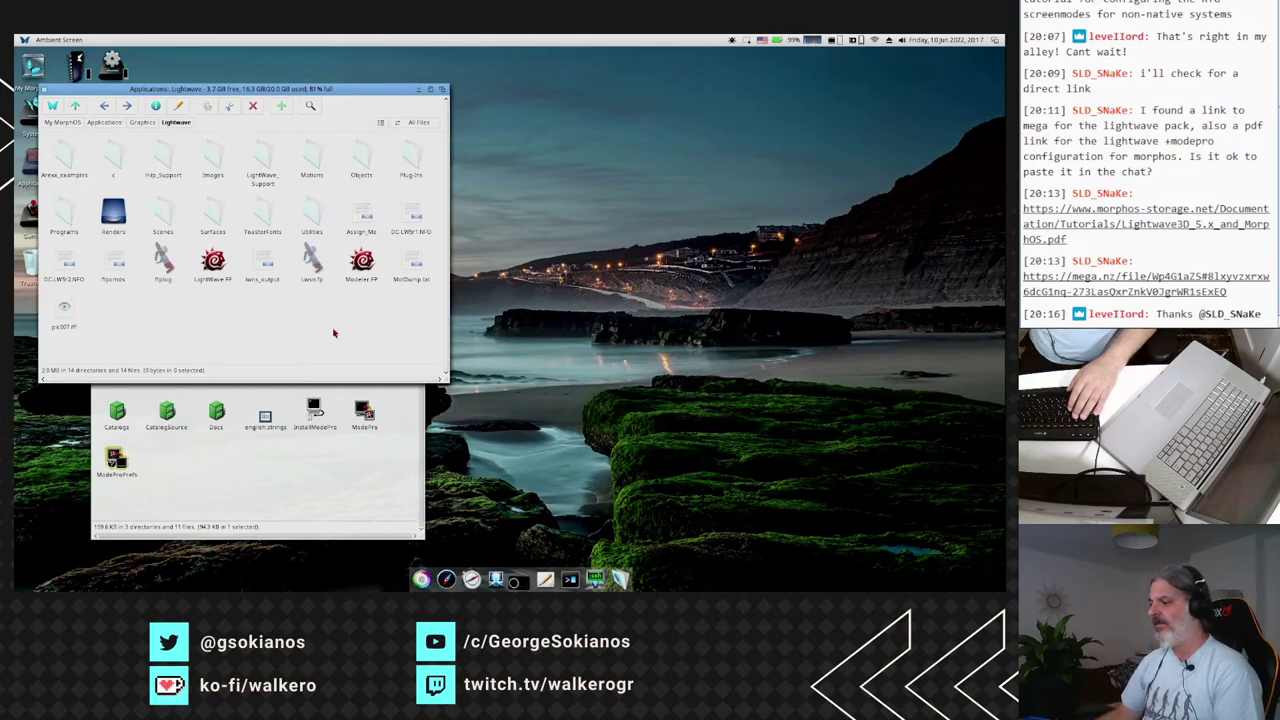
Open a MorphOS Shell, change its directory to Applications:Graphics/Lightwave and widen the shell window.
{"action": "left_click", "coordinate": [570, 579]}
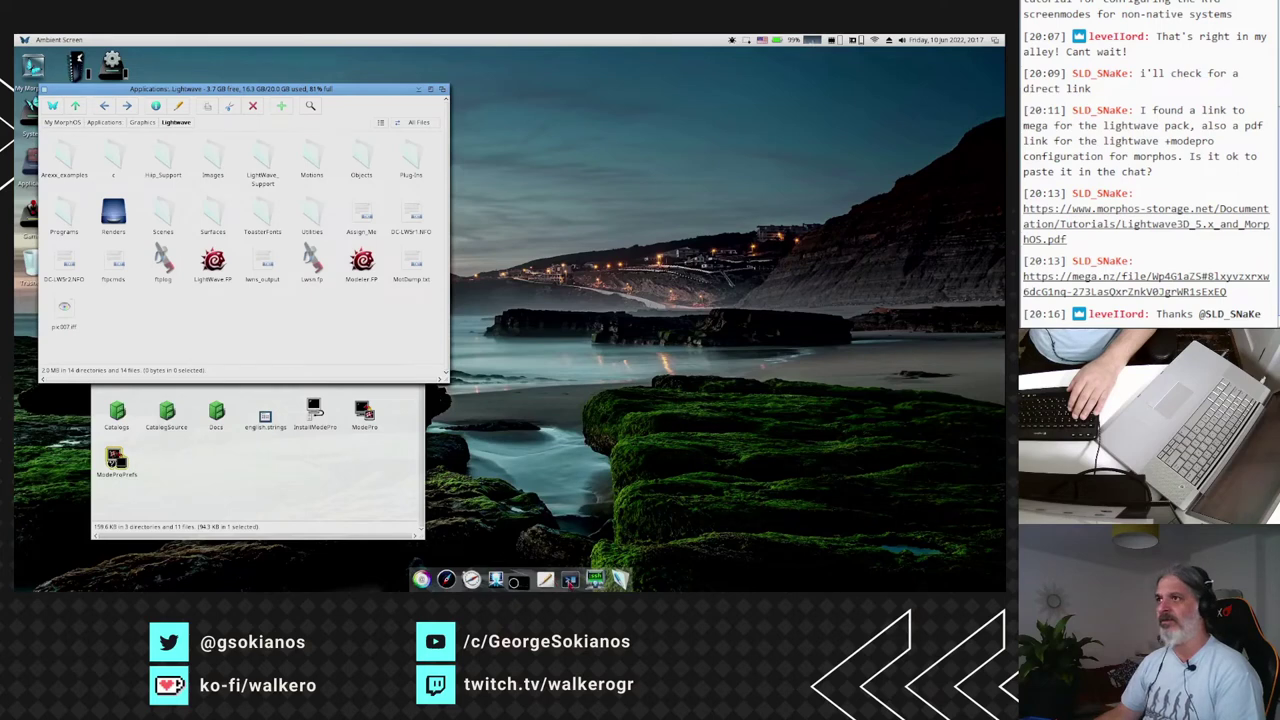
{"action": "left_click_drag", "start_coordinate": [228, 63], "coordinate": [410, 331]}
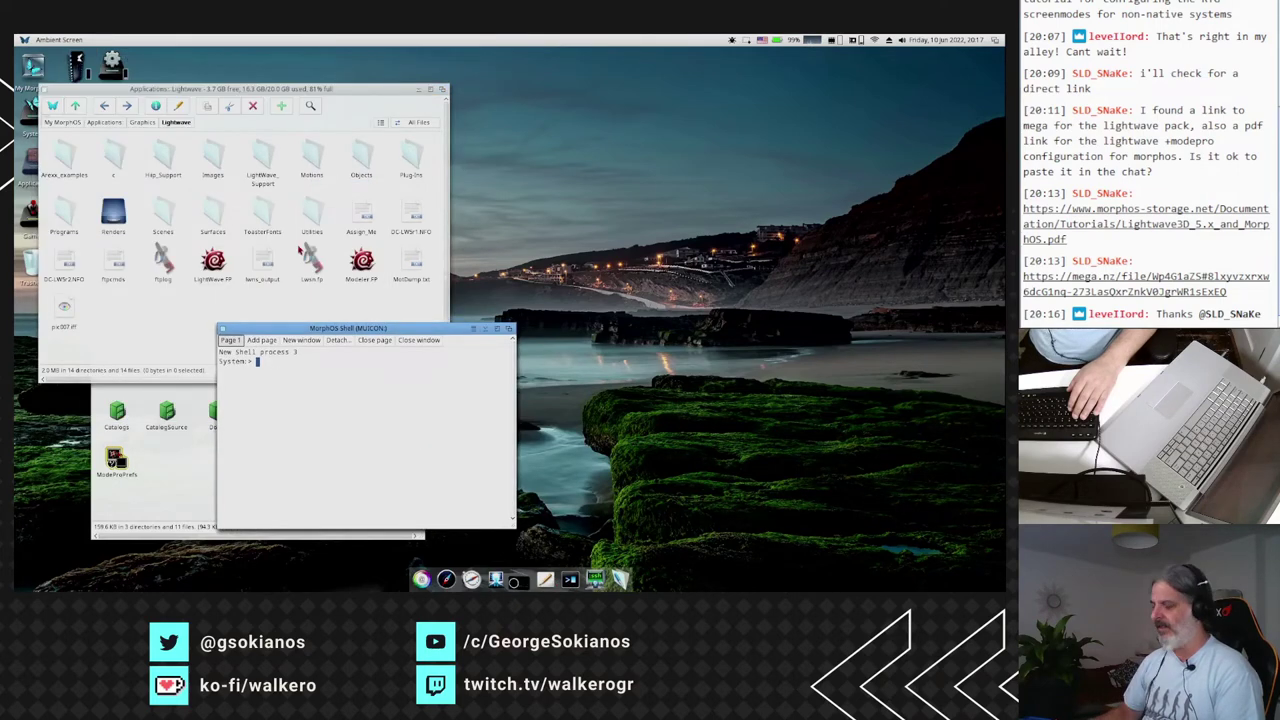
{"action": "left_click_drag", "start_coordinate": [312, 210], "coordinate": [357, 420]}
{"action": "key", "text": "Return"}
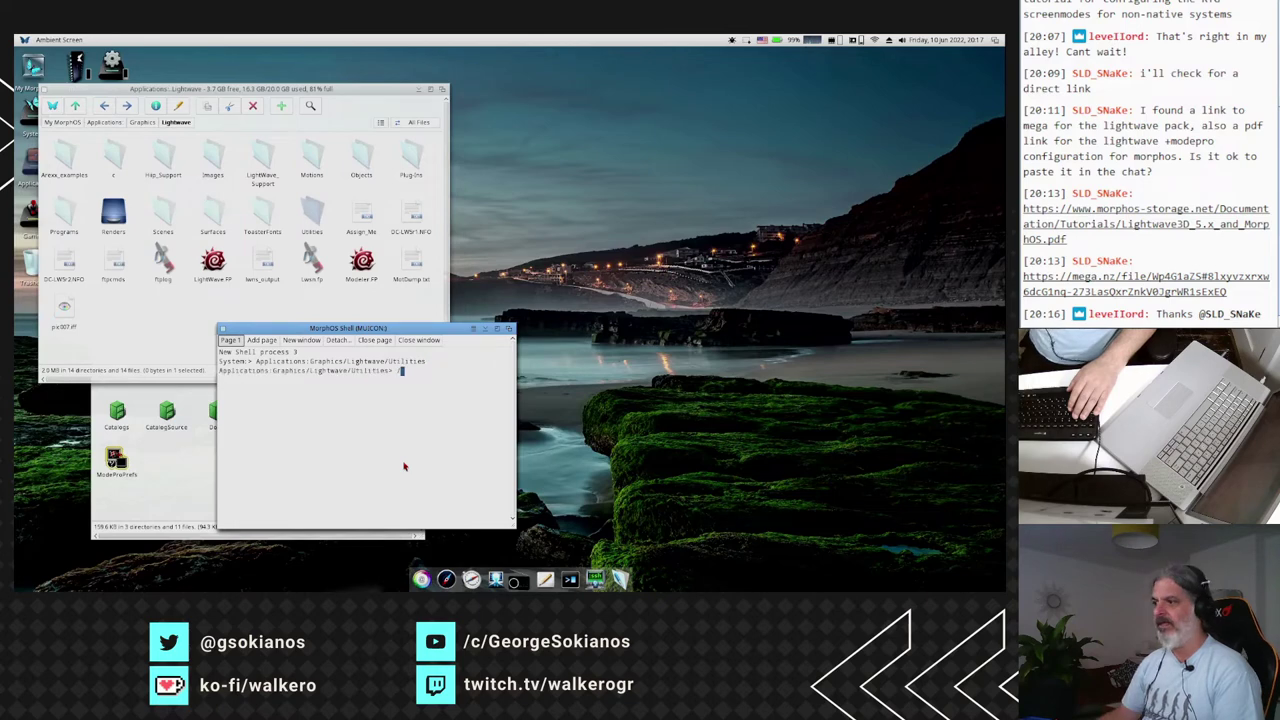
{"action": "type", "text": "/"}
{"action": "key", "text": "Return"}
{"action": "left_click_drag", "start_coordinate": [514, 520], "coordinate": [677, 519]}
Open the lwns_output text file and arrange it beside the shell, wide enough to read the Lwsn.fp command line.
{"action": "left_click", "coordinate": [265, 294]}
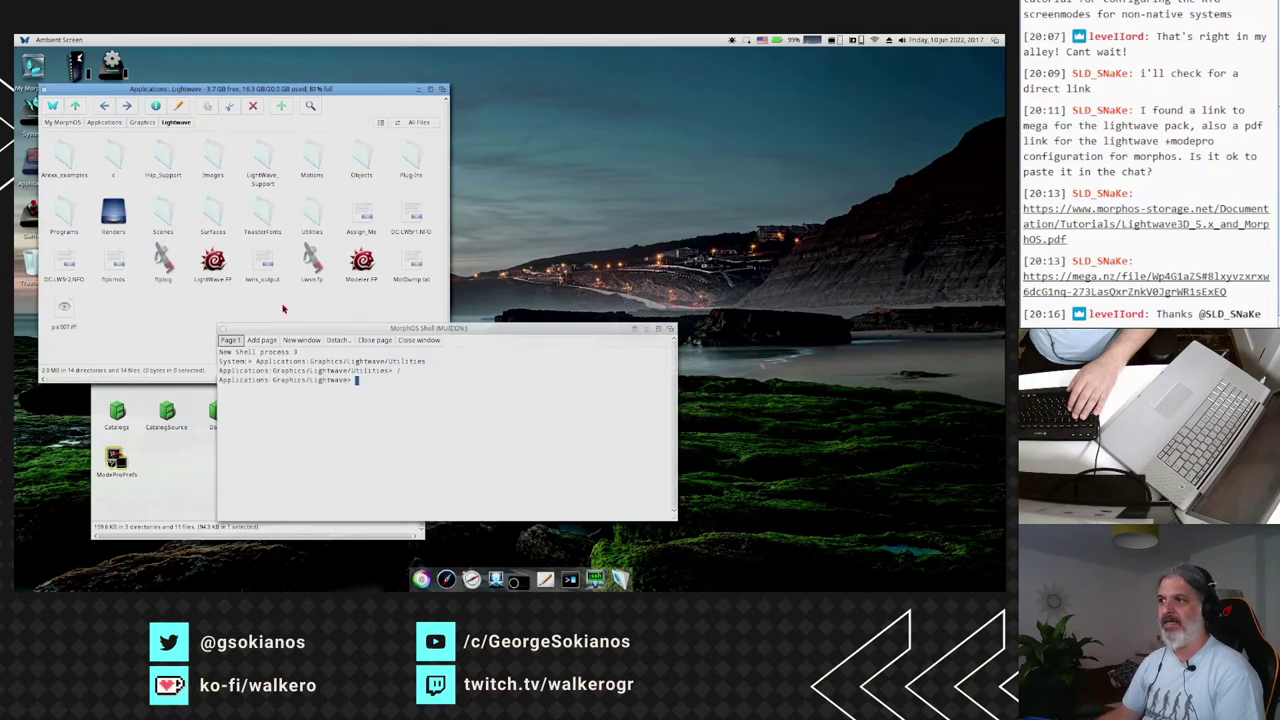
{"action": "double_click", "coordinate": [263, 268]}
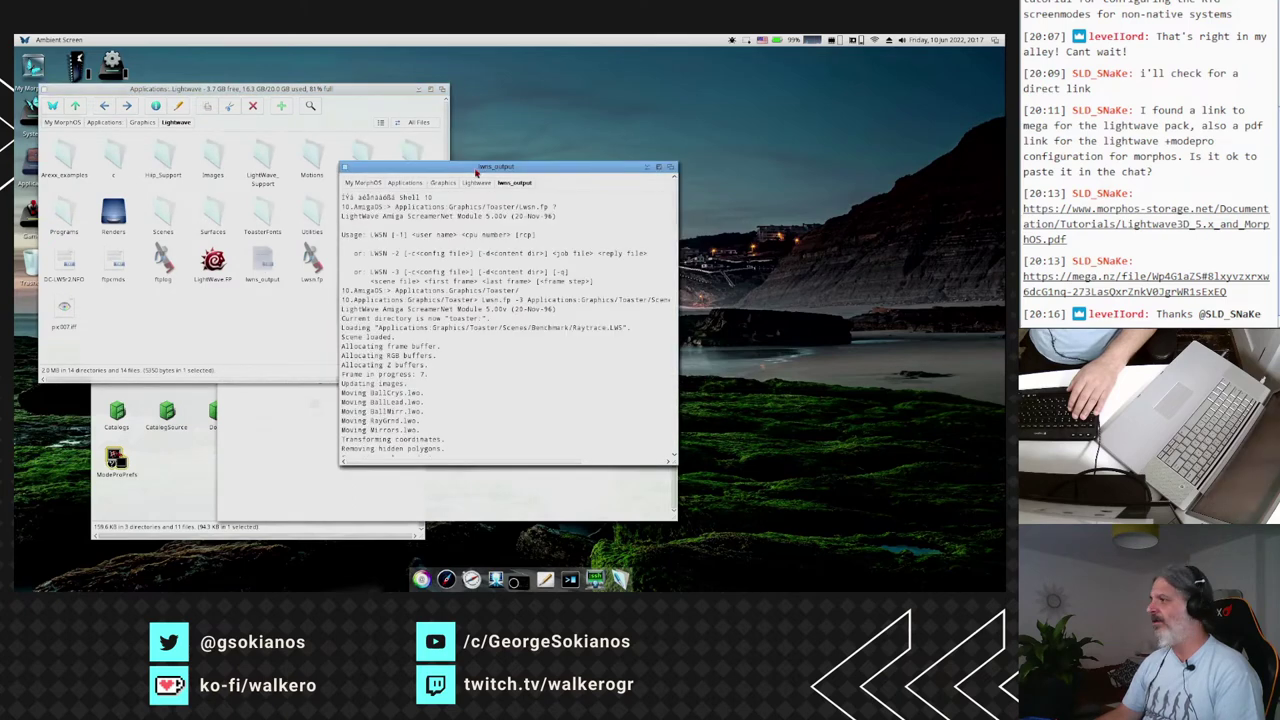
{"action": "left_click_drag", "start_coordinate": [472, 163], "coordinate": [783, 83]}
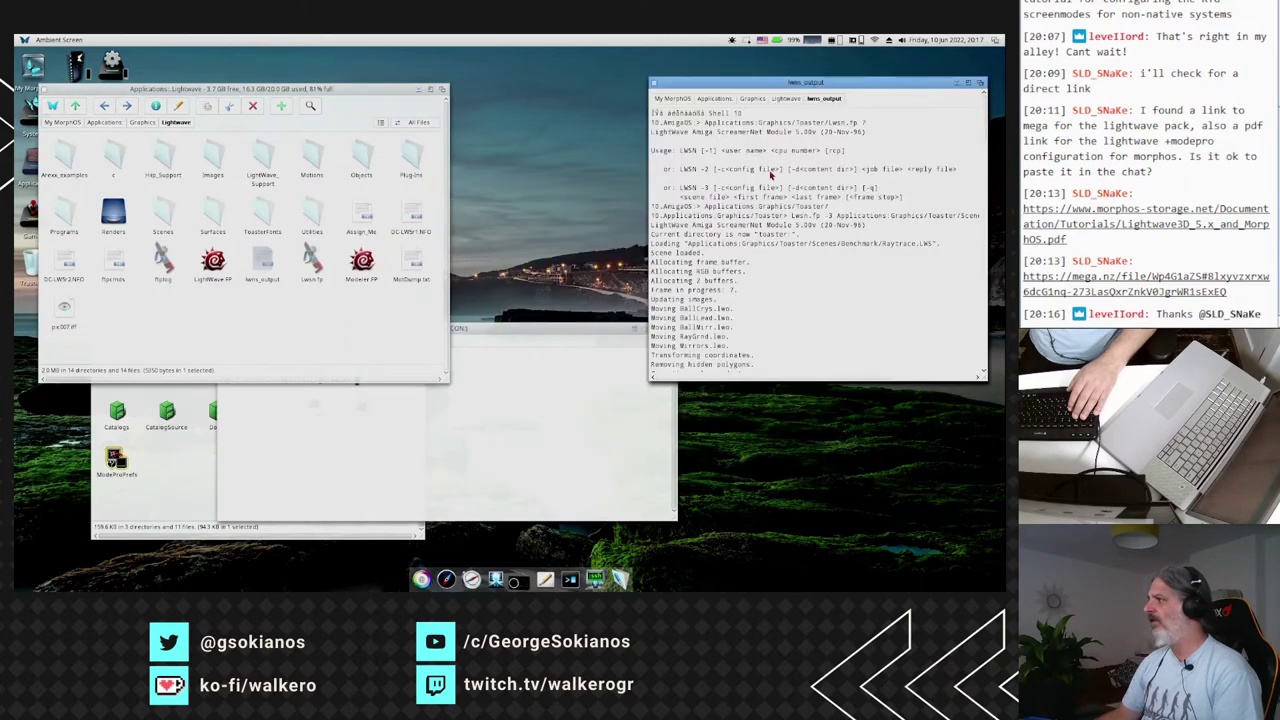
{"action": "left_click", "coordinate": [553, 388]}
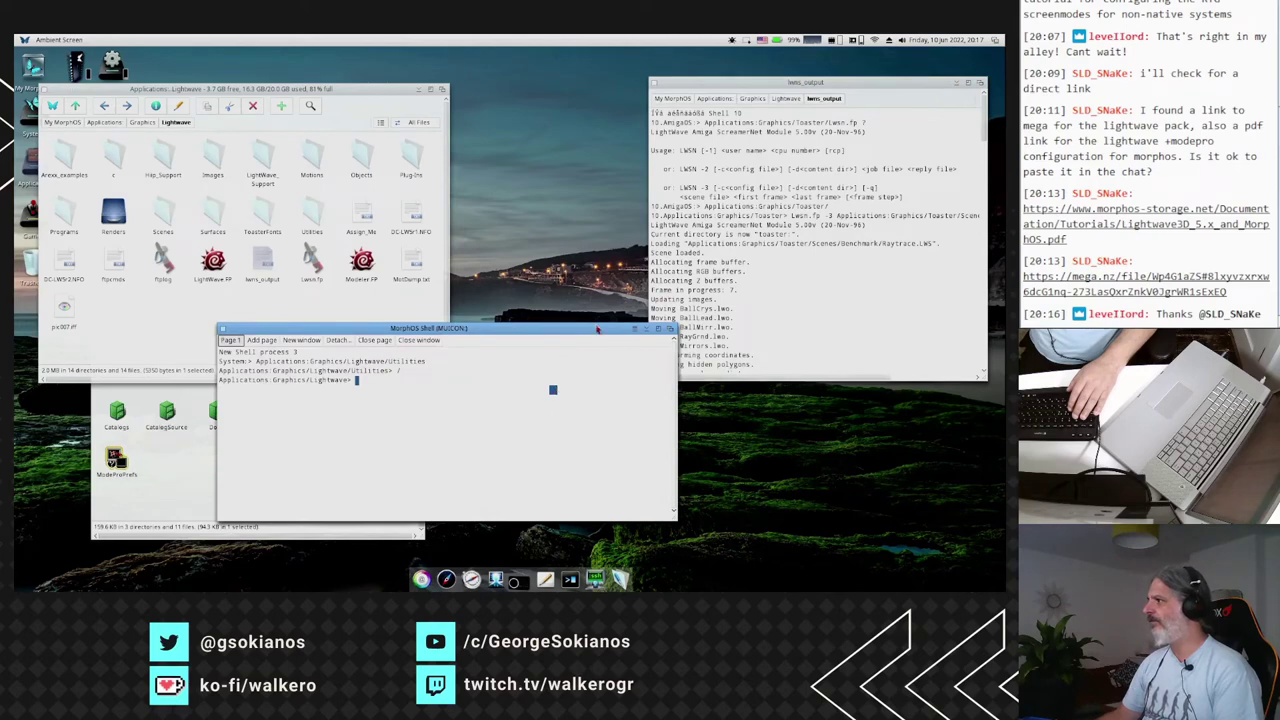
{"action": "left_click_drag", "start_coordinate": [597, 328], "coordinate": [524, 334]}
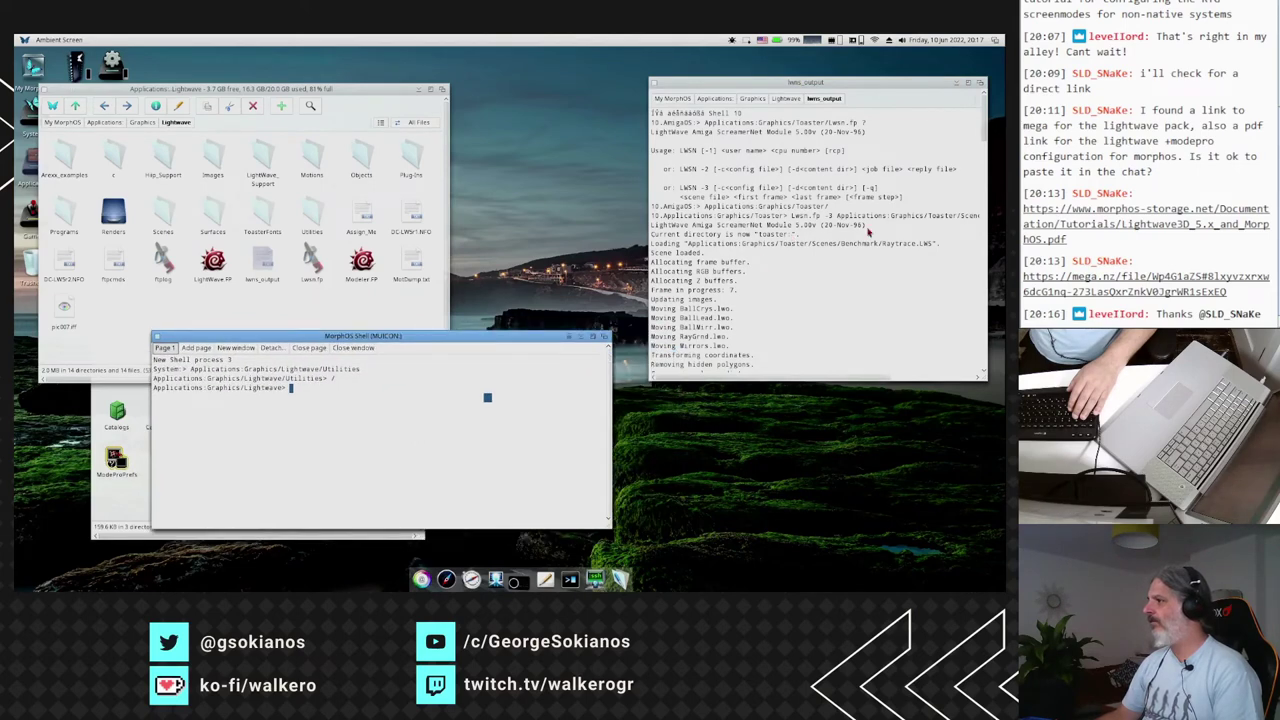
{"action": "left_click_drag", "start_coordinate": [800, 82], "coordinate": [705, 79]}
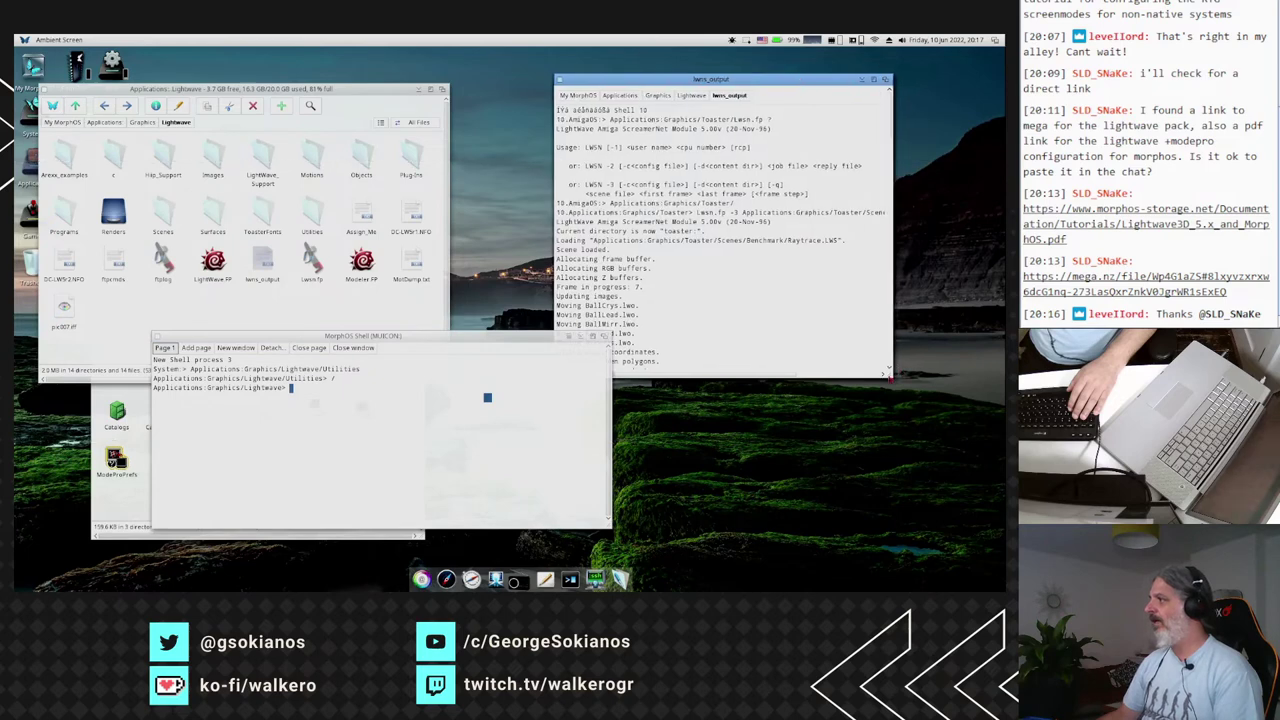
{"action": "left_click_drag", "start_coordinate": [889, 378], "coordinate": [998, 364]}
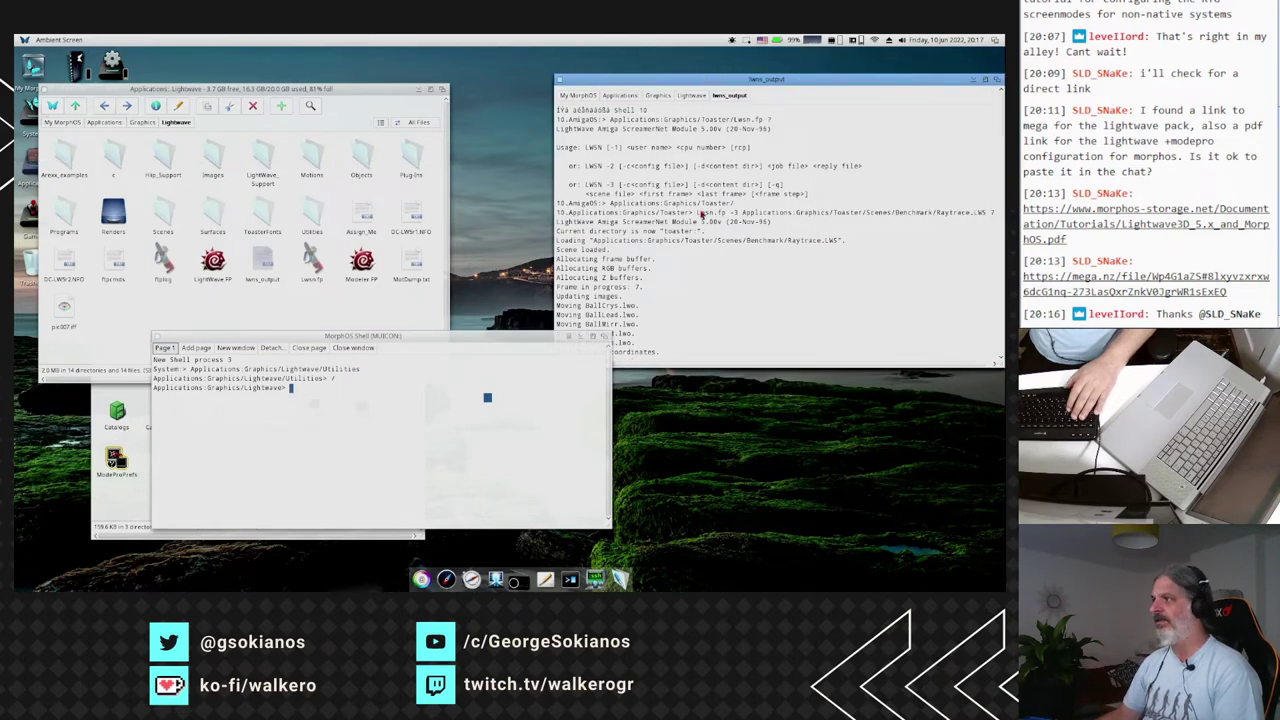
Render frame 7 of the Raytrace benchmark scene with the shell command "Lwsn.fp -3 Scenes/Benchmark/Raytrace.LWS 7 7".
{"action": "left_click", "coordinate": [389, 412]}
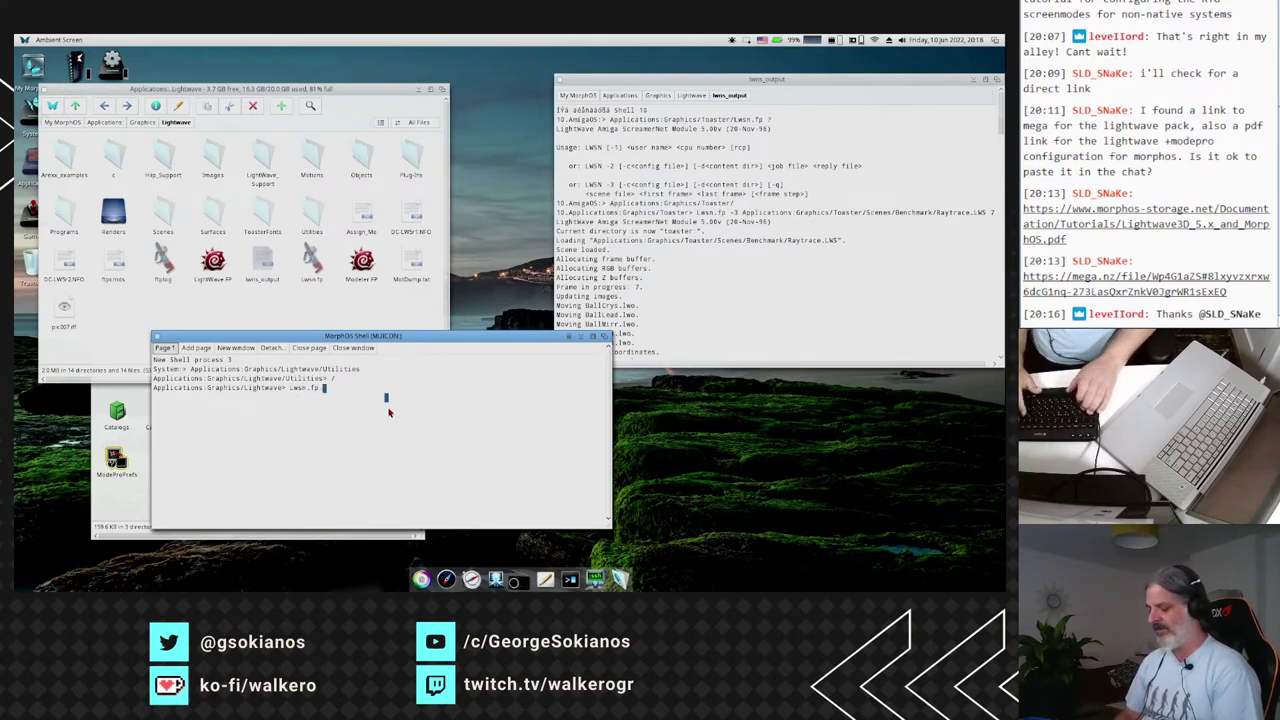
{"action": "type", "text": "-3"}
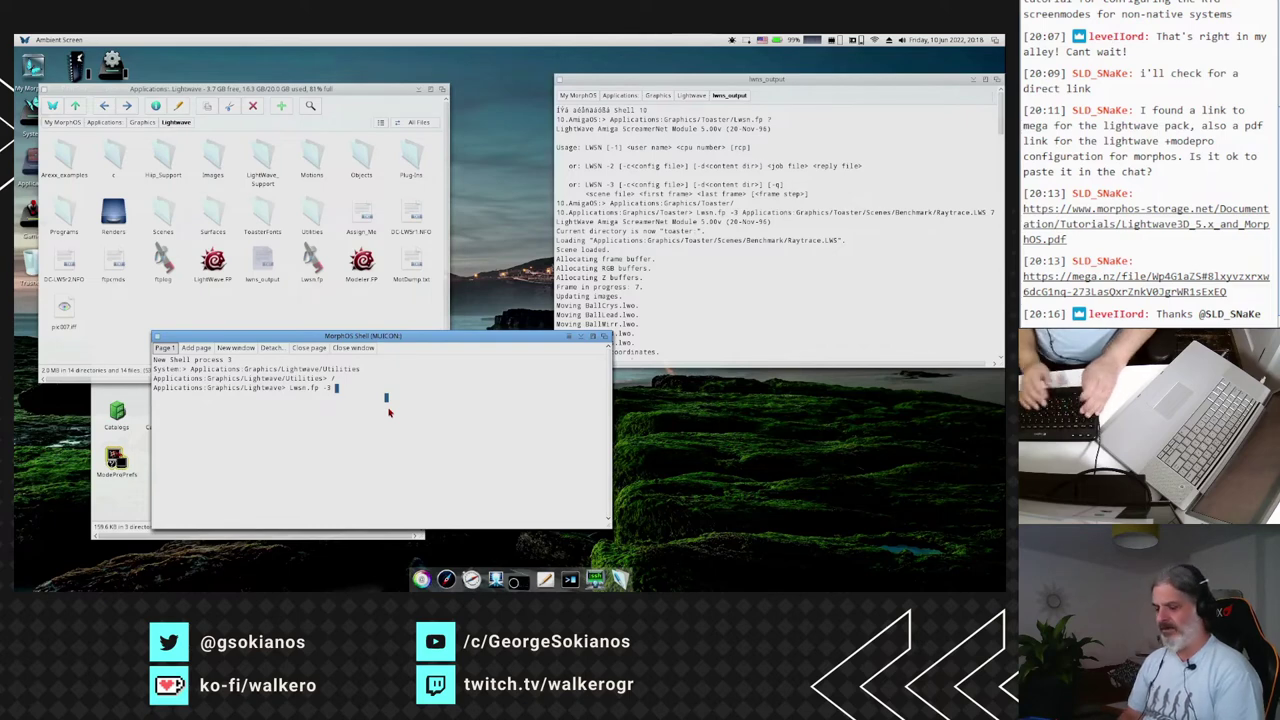
{"action": "type", "text": "Scenes/"}
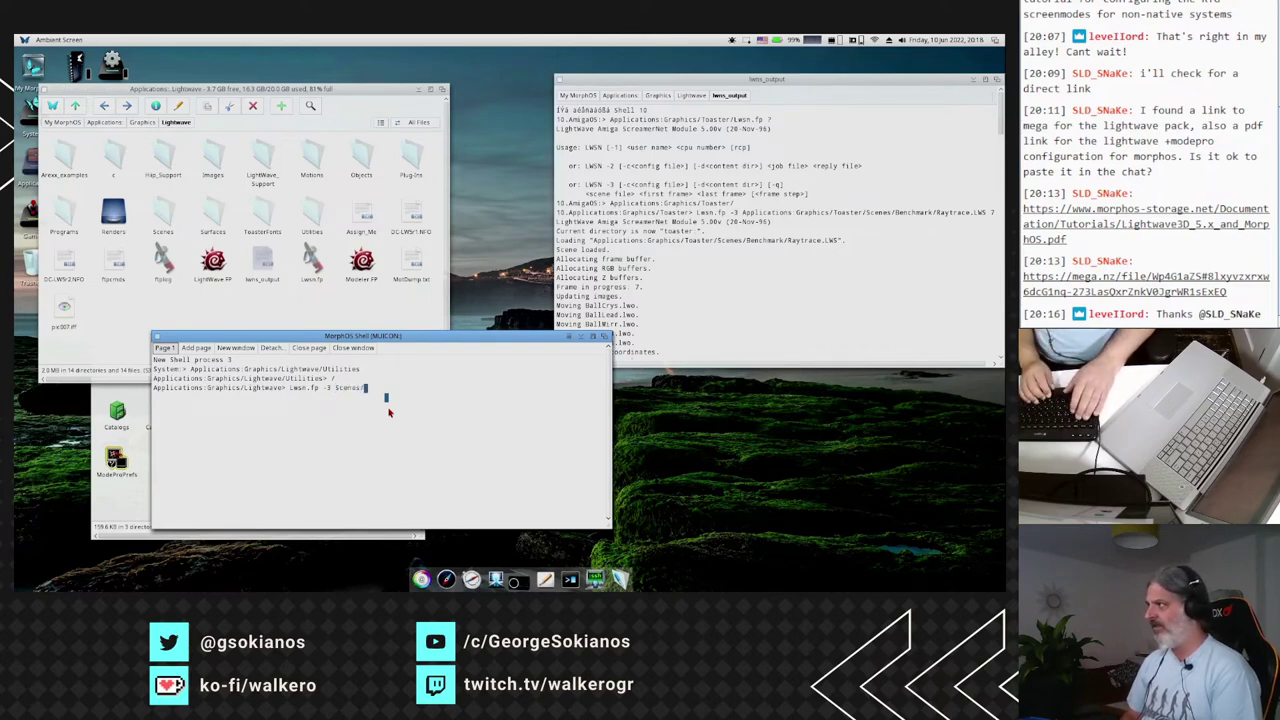
{"action": "type", "text": "Benchmark/"}
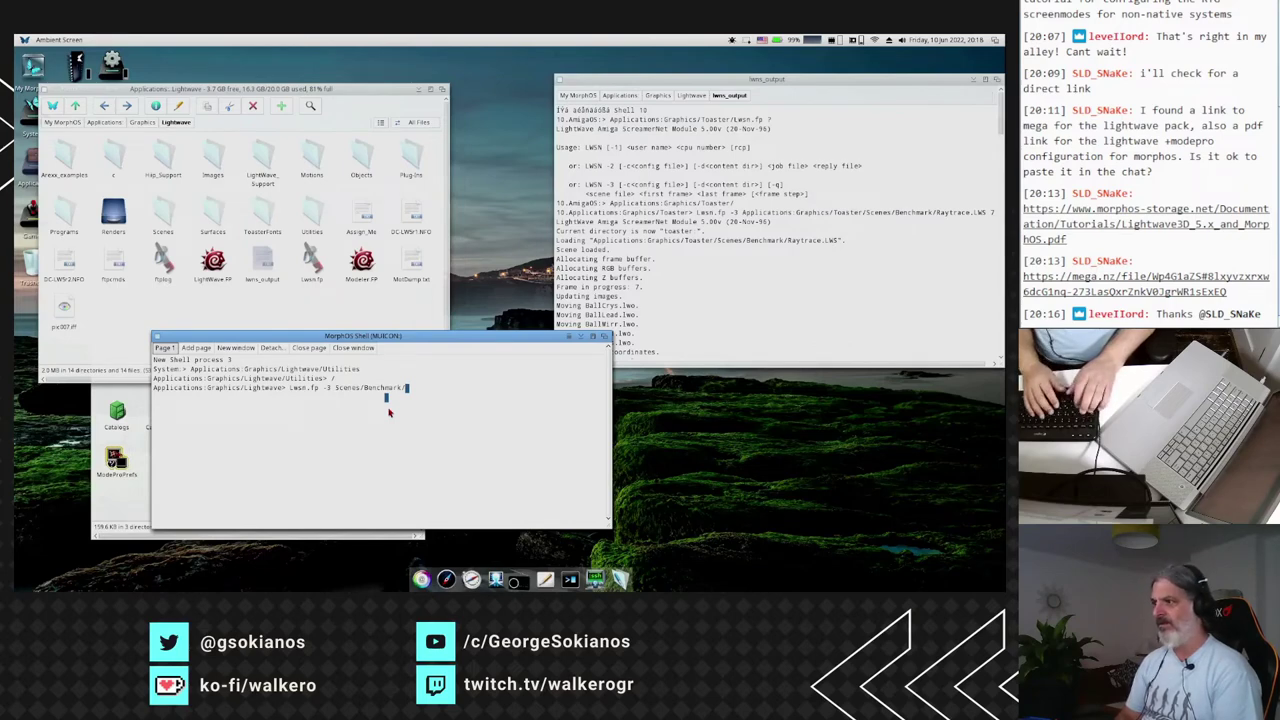
{"action": "type", "text": "Ra"}
{"action": "key", "text": "Tab"}
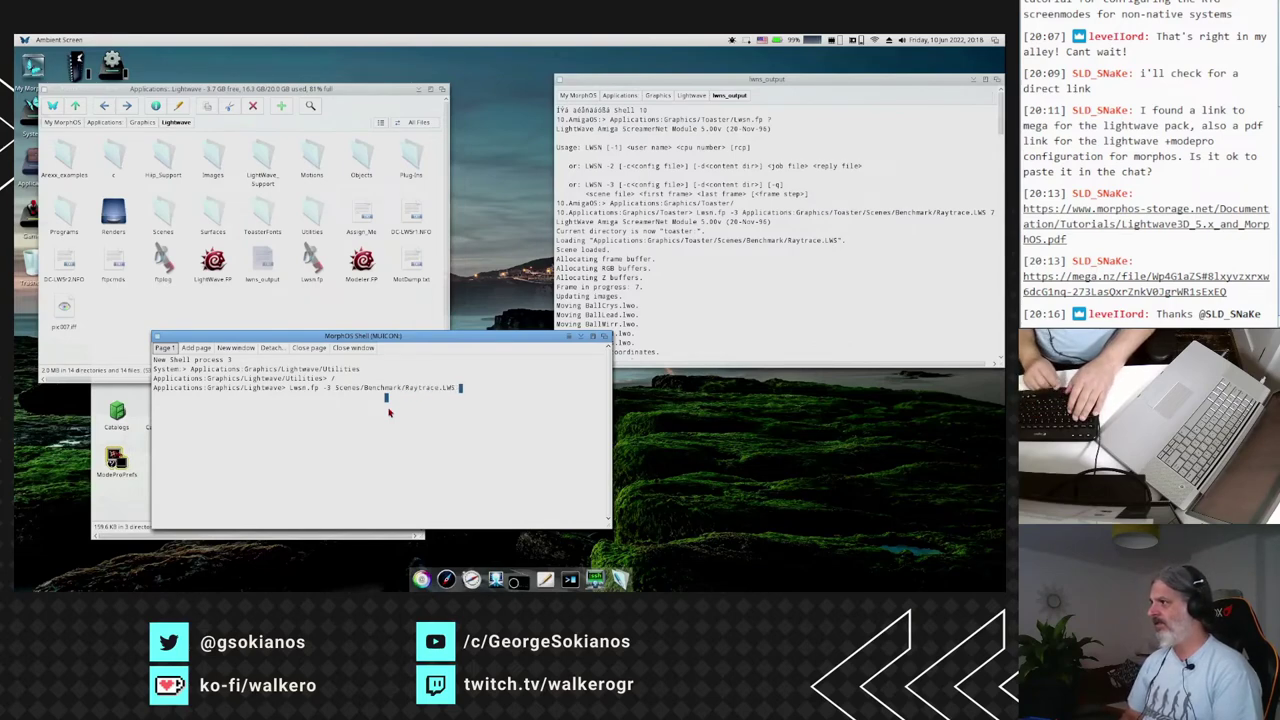
{"action": "type", "text": "1"}
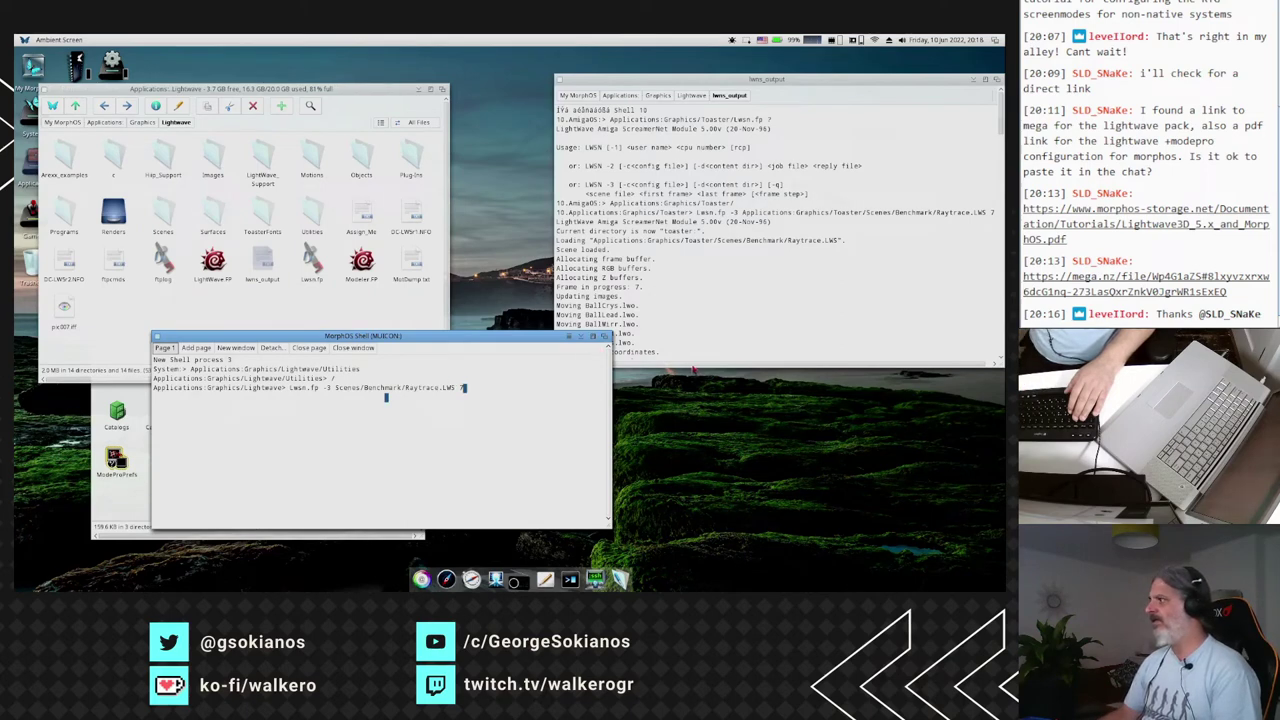
{"action": "left_click", "coordinate": [694, 368]}
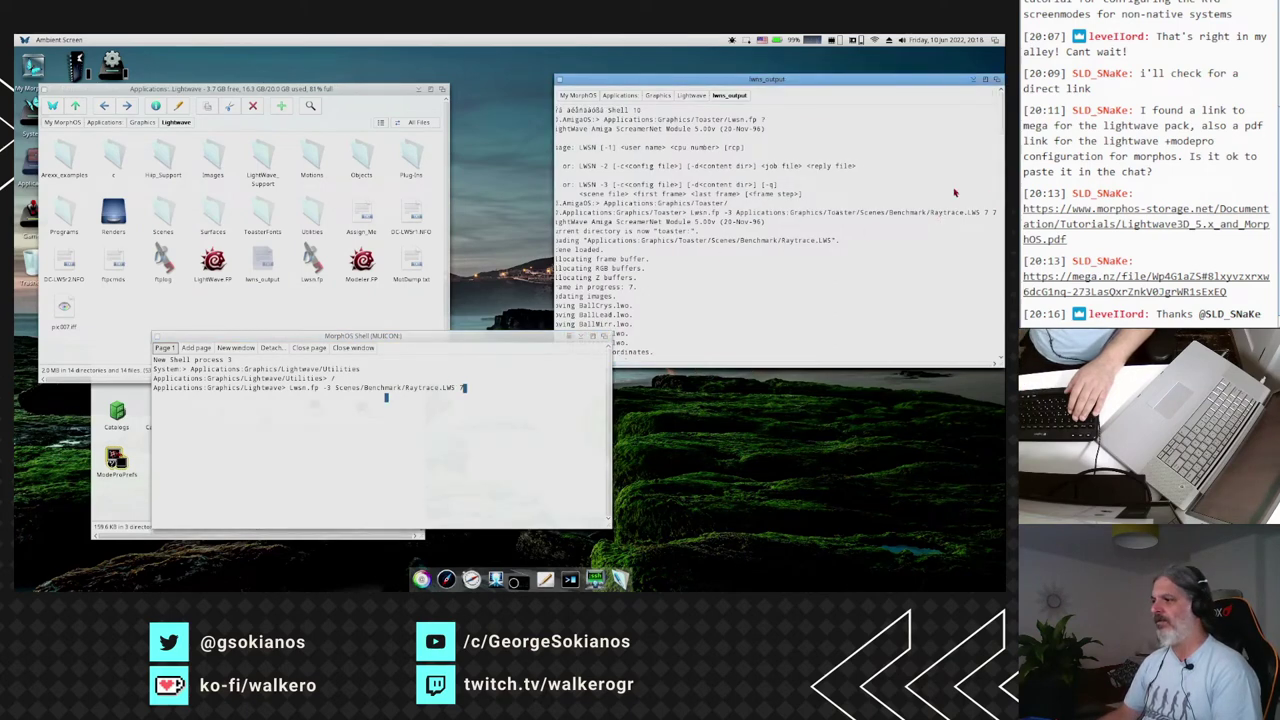
{"action": "left_click", "coordinate": [512, 390]}
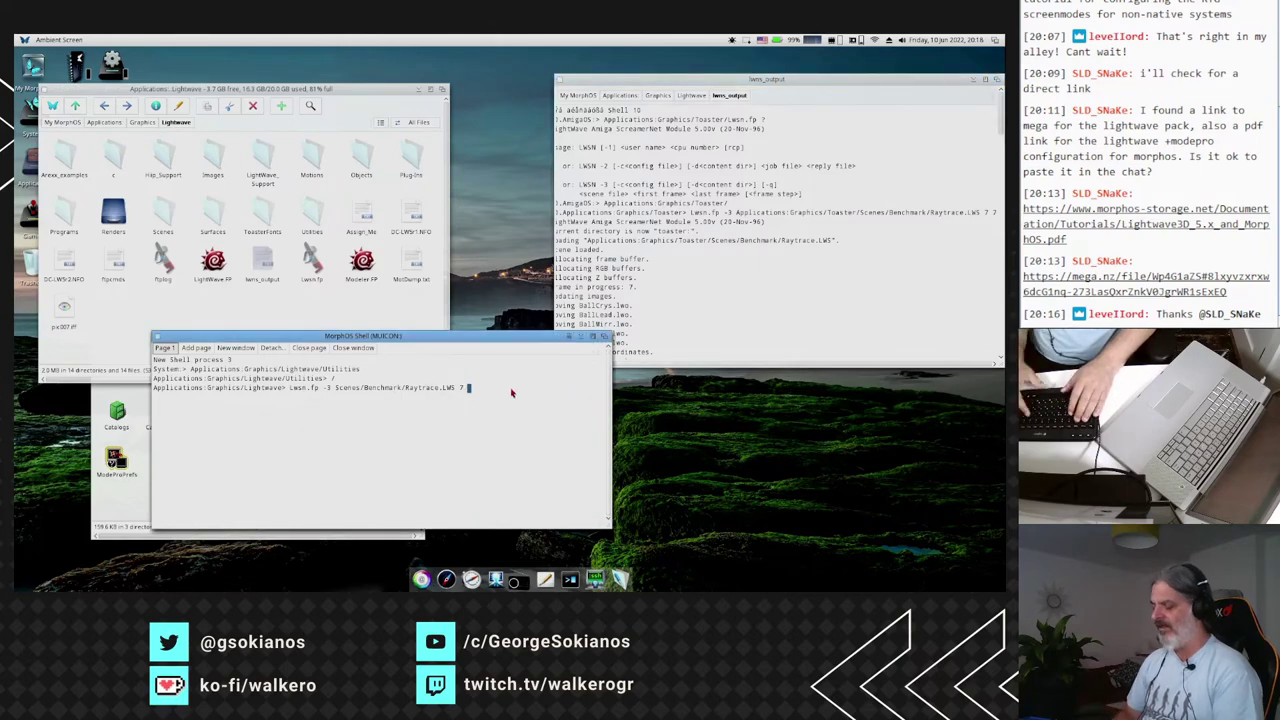
{"action": "type", "text": "7"}
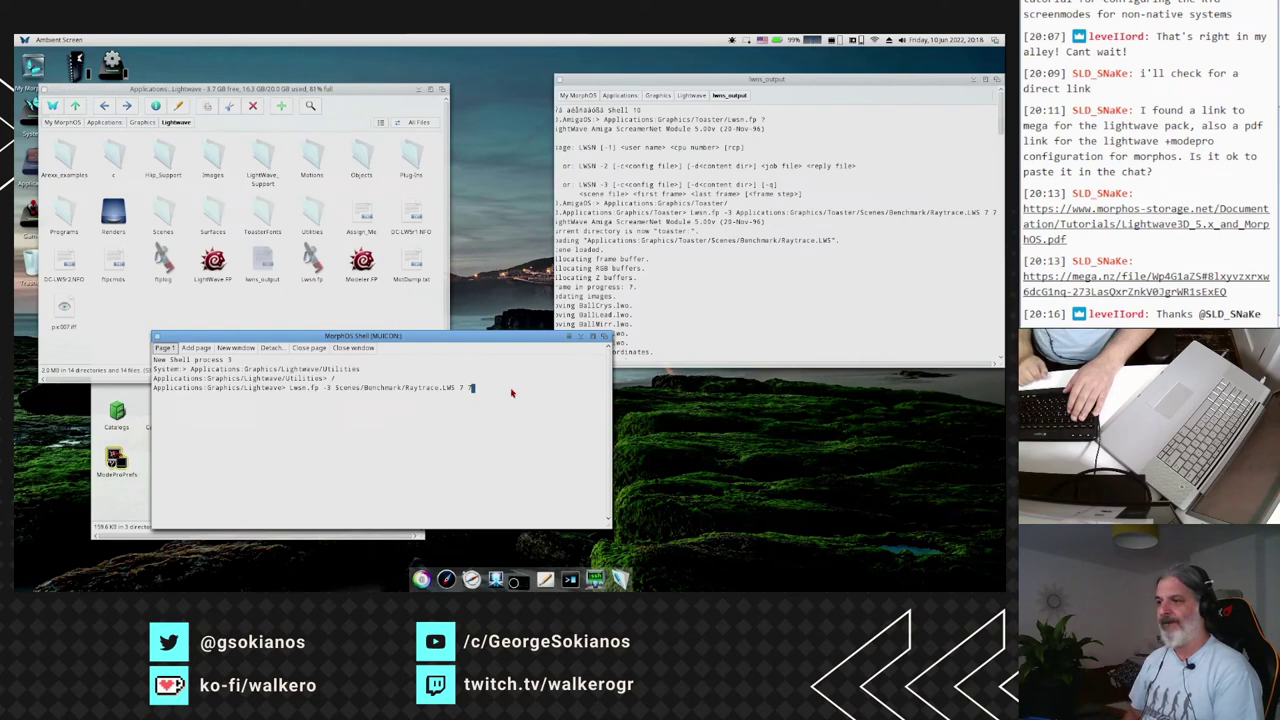
{"action": "key", "text": "Return"}
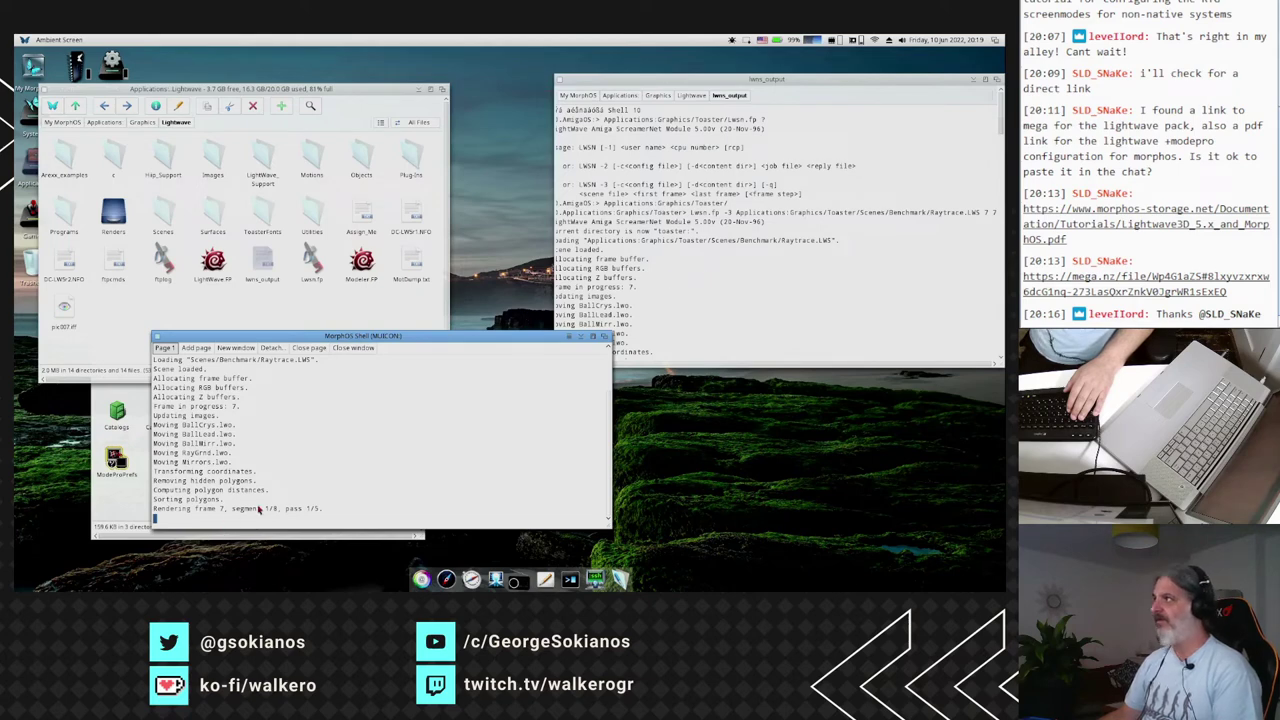
Open the Task Manager's CPU usage graph, shrink it and move it clear of the shell to check the rendering load, and close it.
{"action": "left_click", "coordinate": [803, 41]}
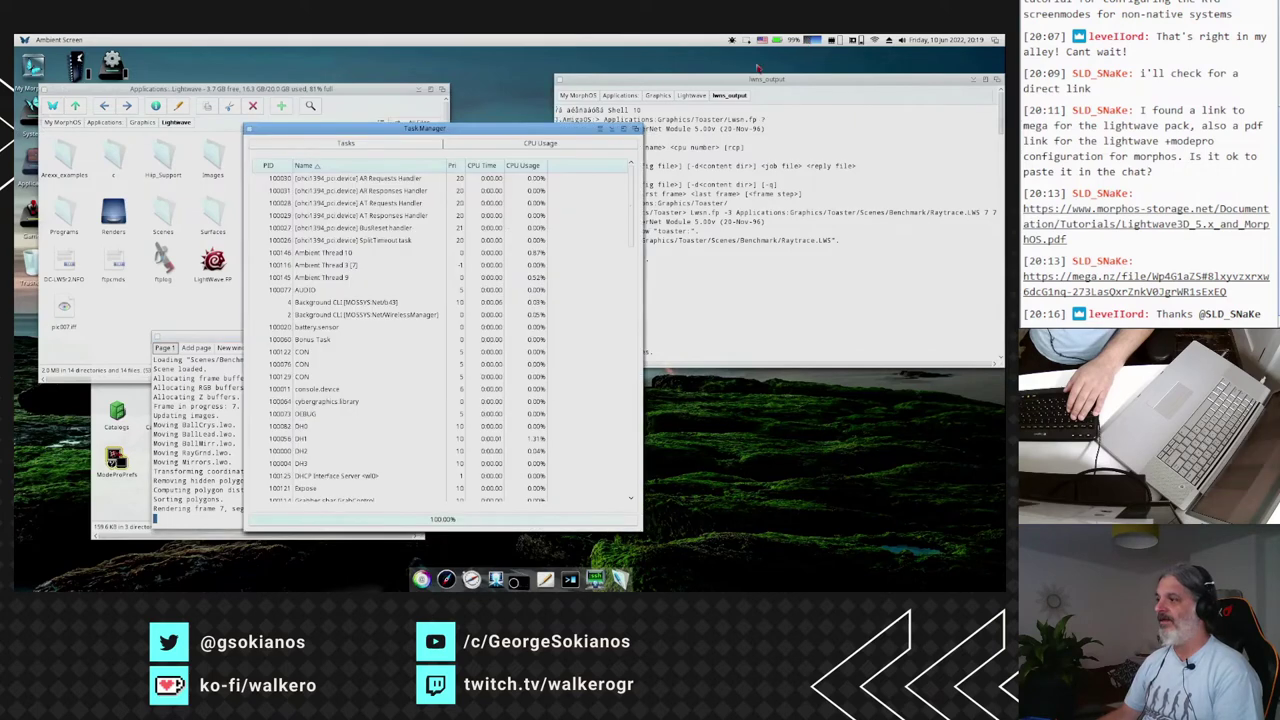
{"action": "left_click", "coordinate": [550, 144]}
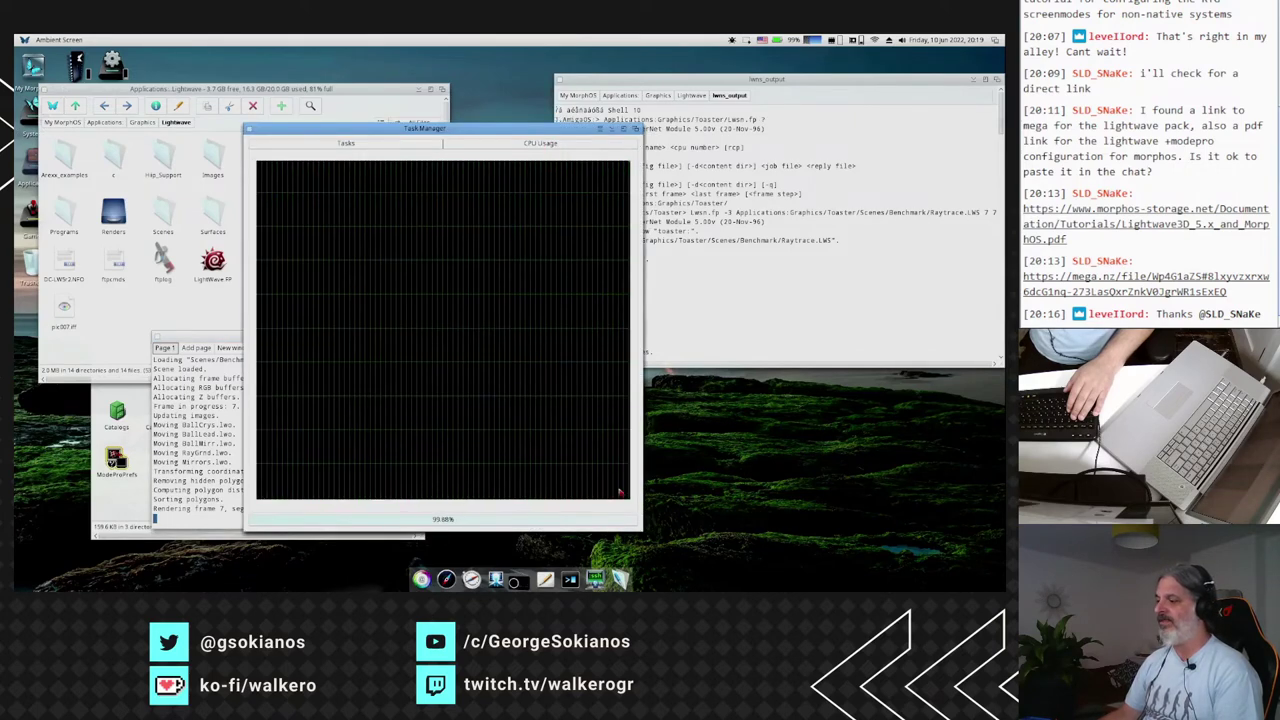
{"action": "left_click_drag", "start_coordinate": [637, 525], "coordinate": [607, 381]}
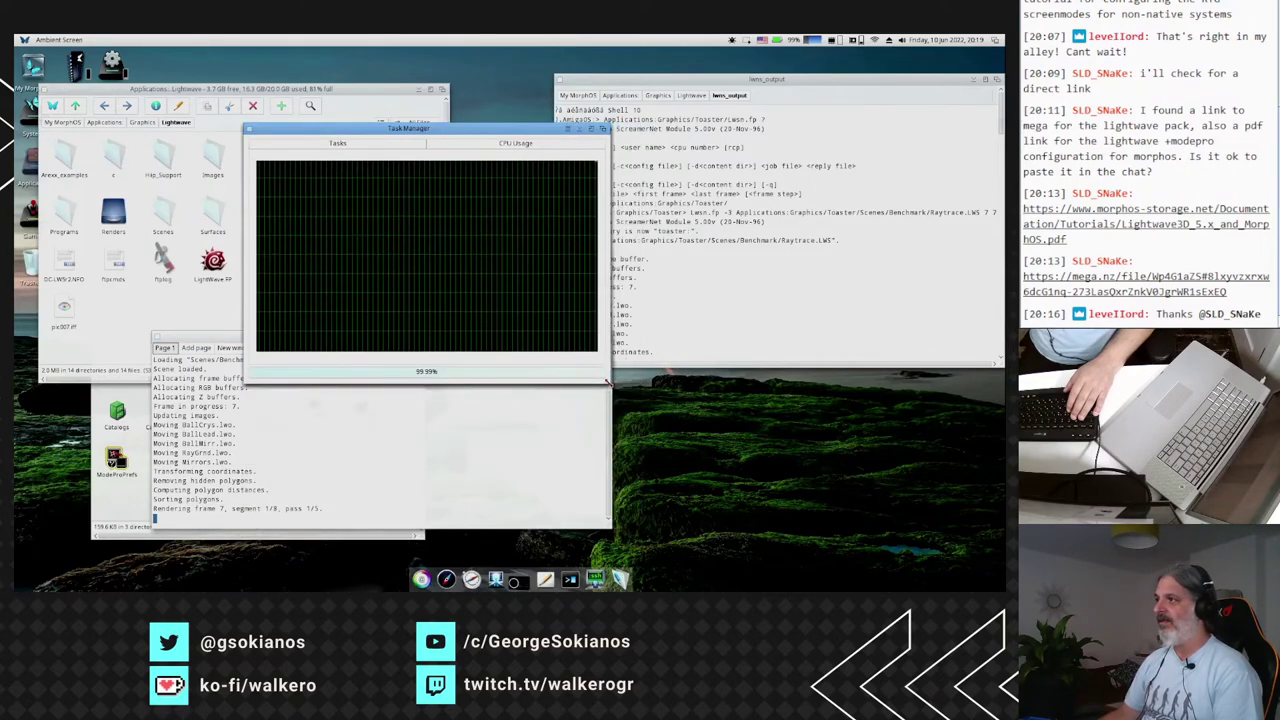
{"action": "left_click_drag", "start_coordinate": [493, 129], "coordinate": [431, 57]}
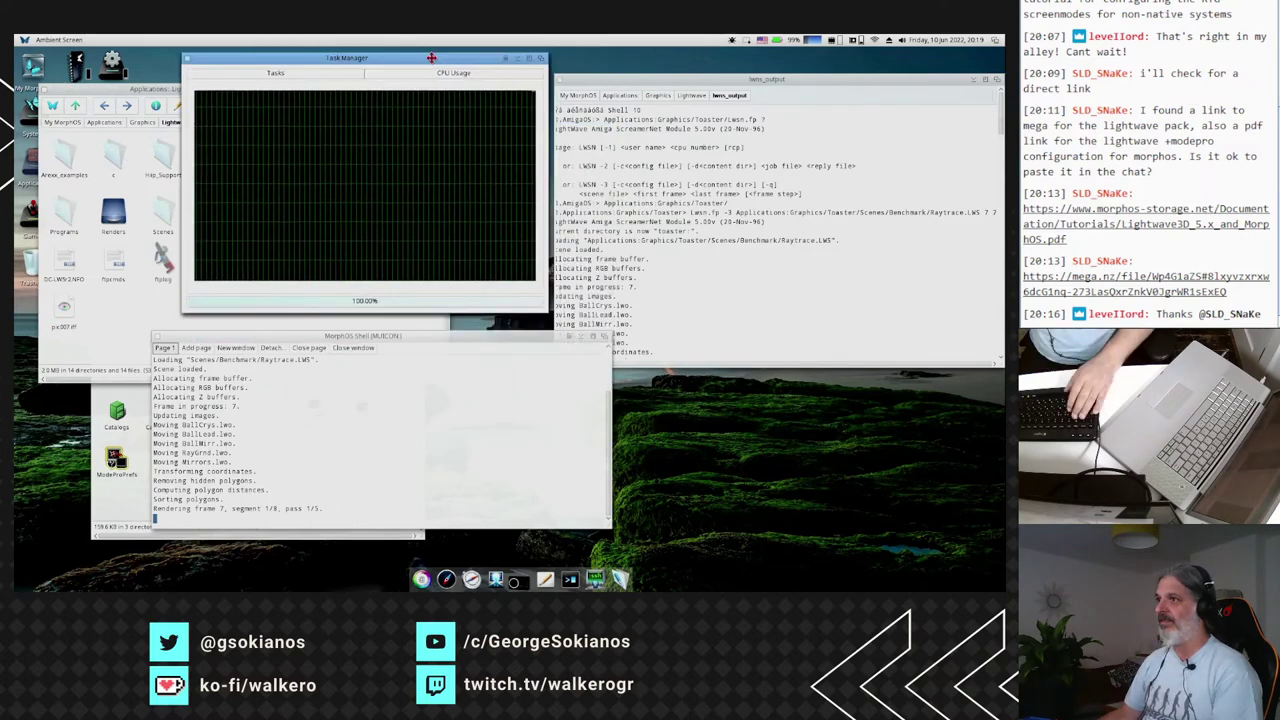
{"action": "left_click", "coordinate": [190, 60]}
{"action": "left_click", "coordinate": [330, 366]}
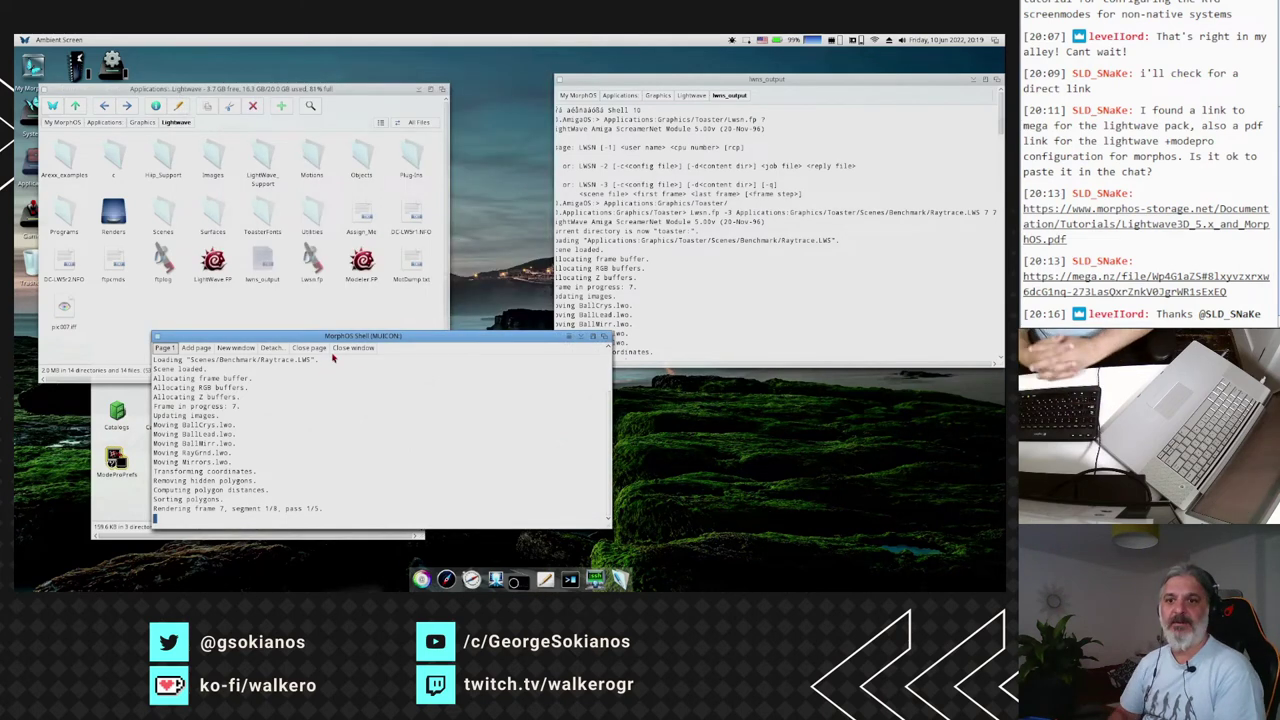
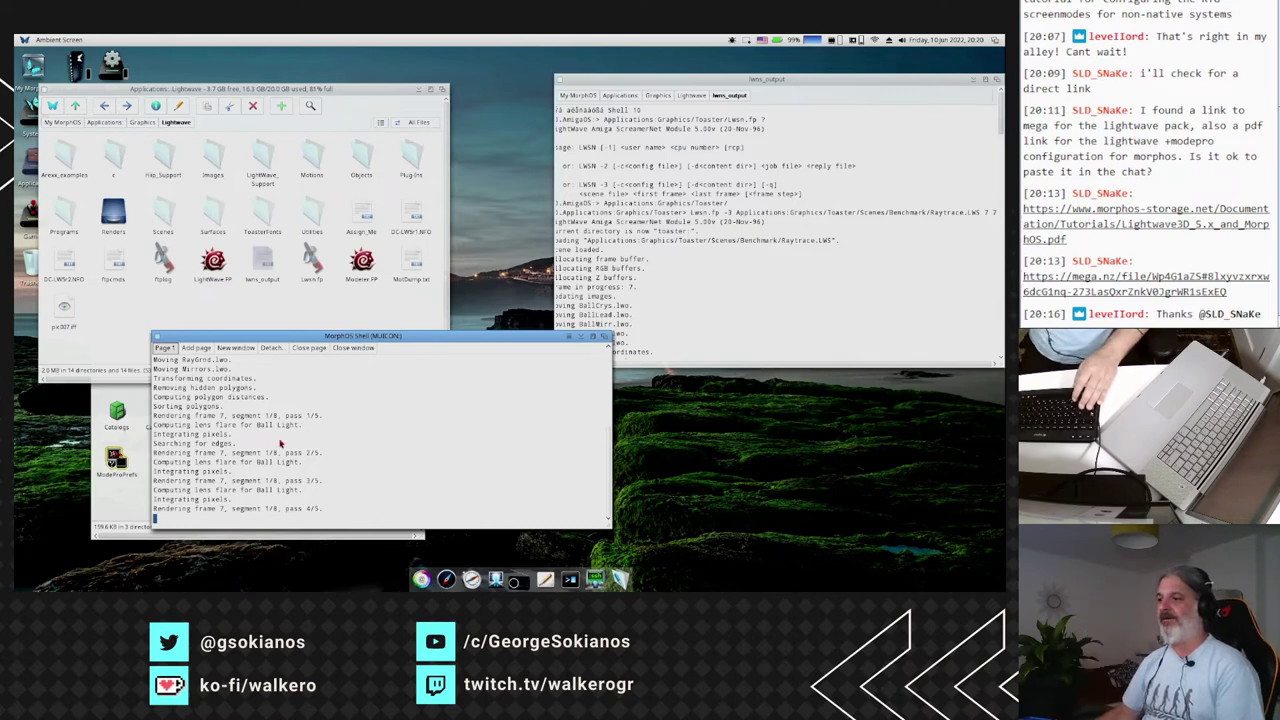
Review the Lwsn.fp render output in the shell, abort the running render and close the shell.
{"action": "scroll", "coordinate": [340, 428], "scroll_direction": "up", "scroll_amount": 5}
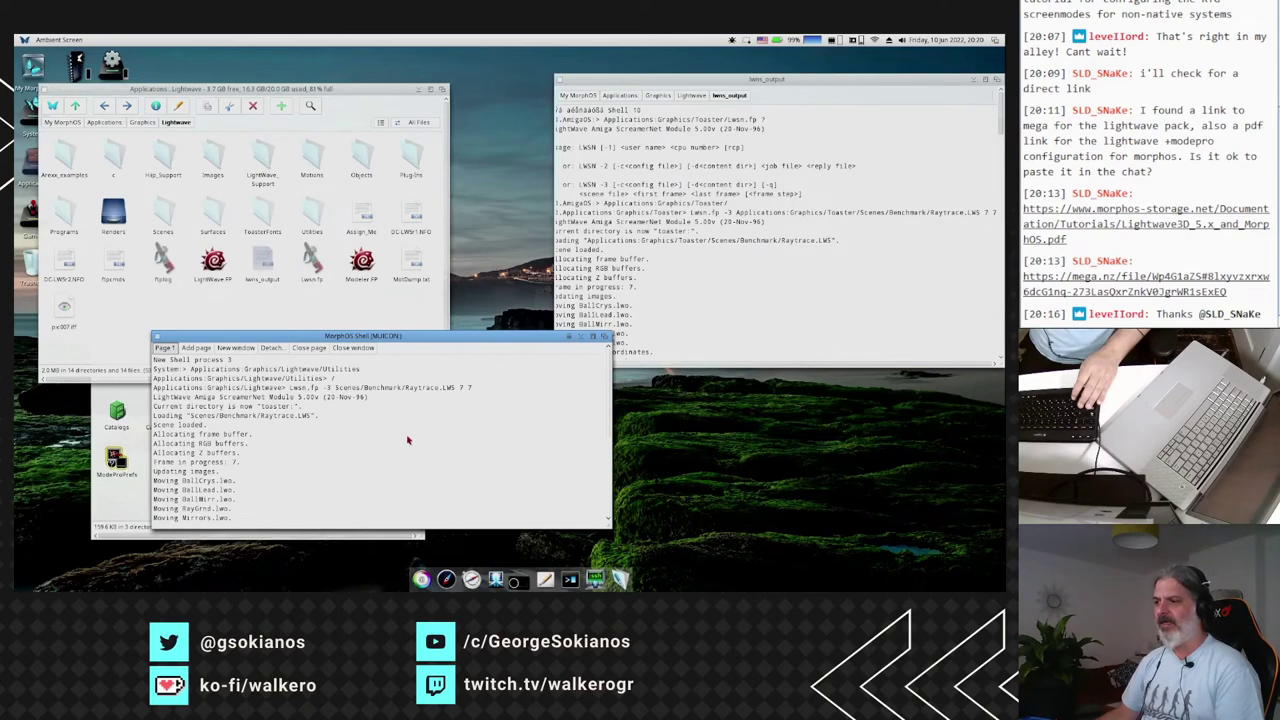
{"action": "scroll", "coordinate": [350, 428], "scroll_direction": "down", "scroll_amount": 5}
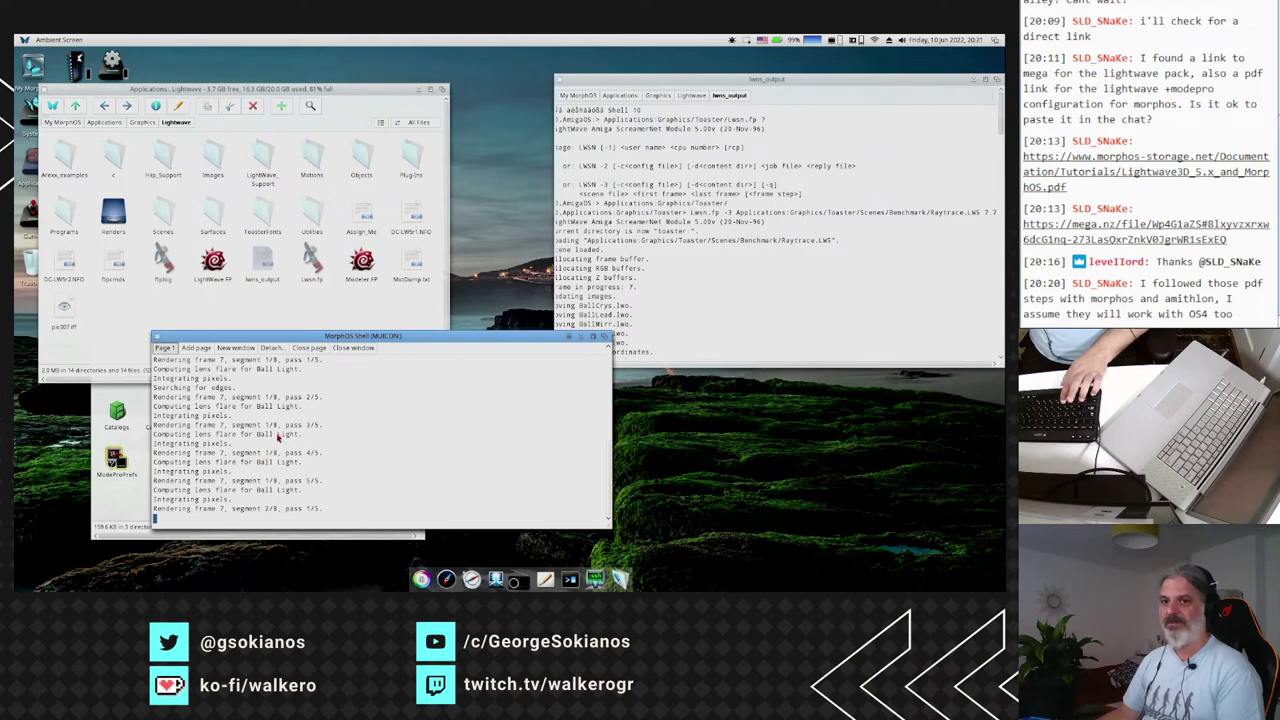
{"action": "key", "text": "ctrl+c"}
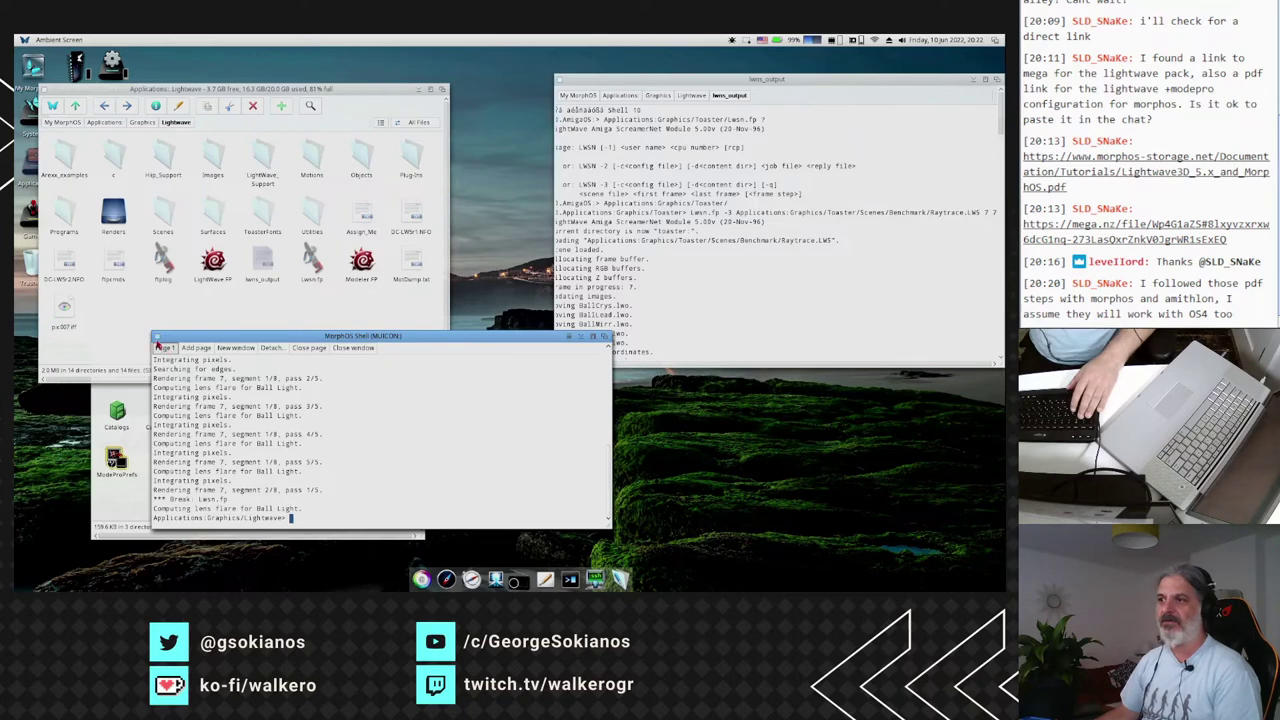
{"action": "left_click", "coordinate": [158, 337]}
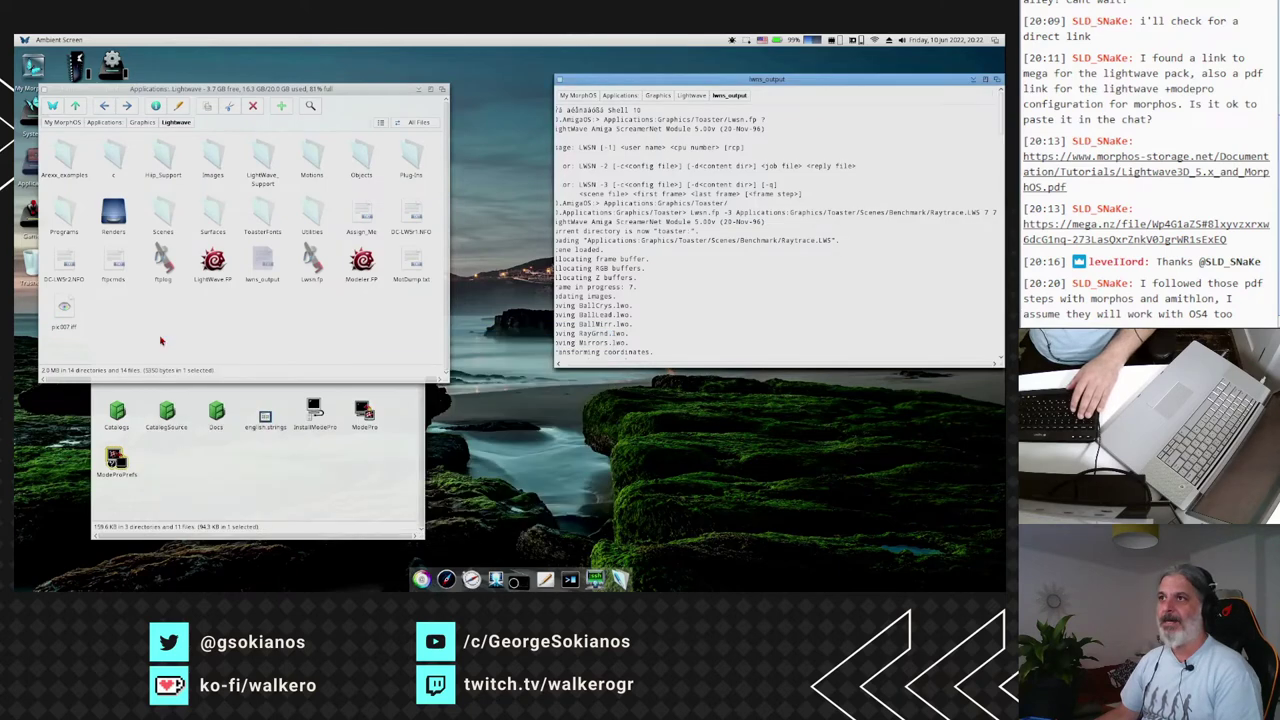
Try to launch Modeler FP from the Lightwave drawer, and return to the Graphics drawer with the debug and lwns_output windows closed.
{"action": "left_click", "coordinate": [75, 105]}
{"action": "mouse_move", "coordinate": [157, 140]}
{"action": "left_mouse_down"}
{"action": "mouse_move", "coordinate": [193, 128]}
{"action": "mouse_move", "coordinate": [165, 121]}
{"action": "left_mouse_up"}
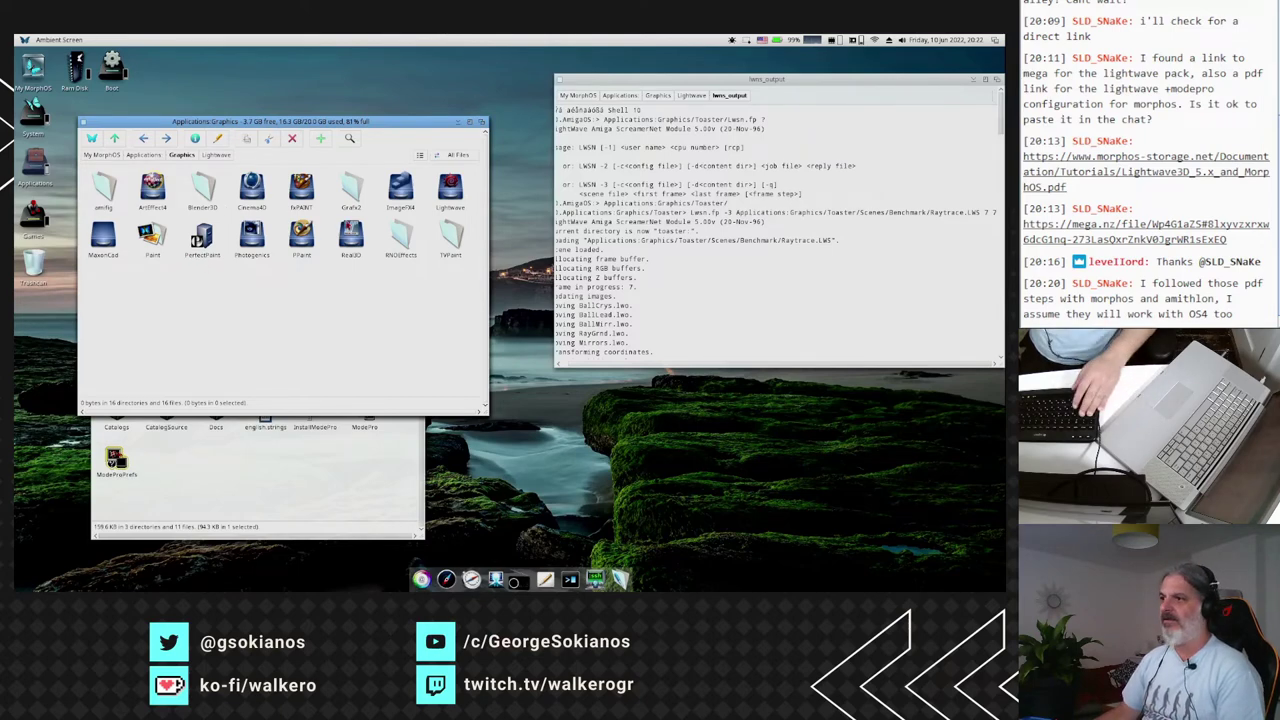
{"action": "key", "text": "Return"}
{"action": "double_click", "coordinate": [205, 195]}
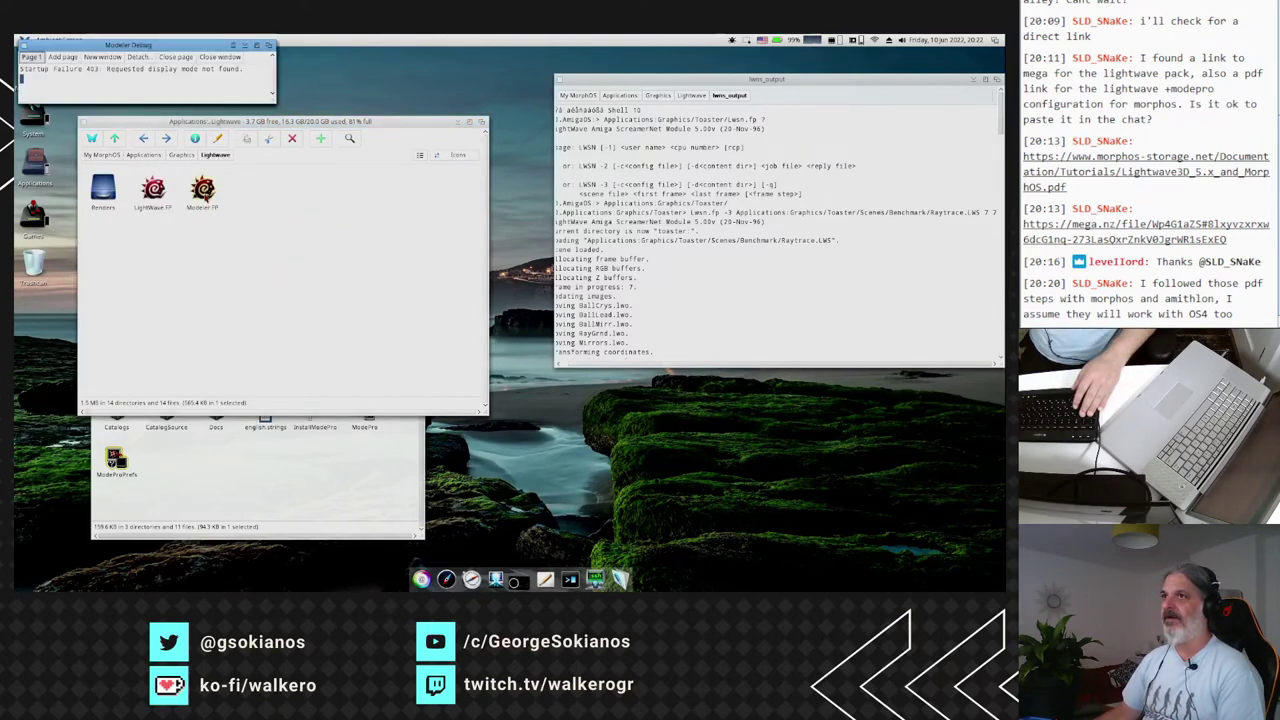
{"action": "left_click", "coordinate": [20, 46]}
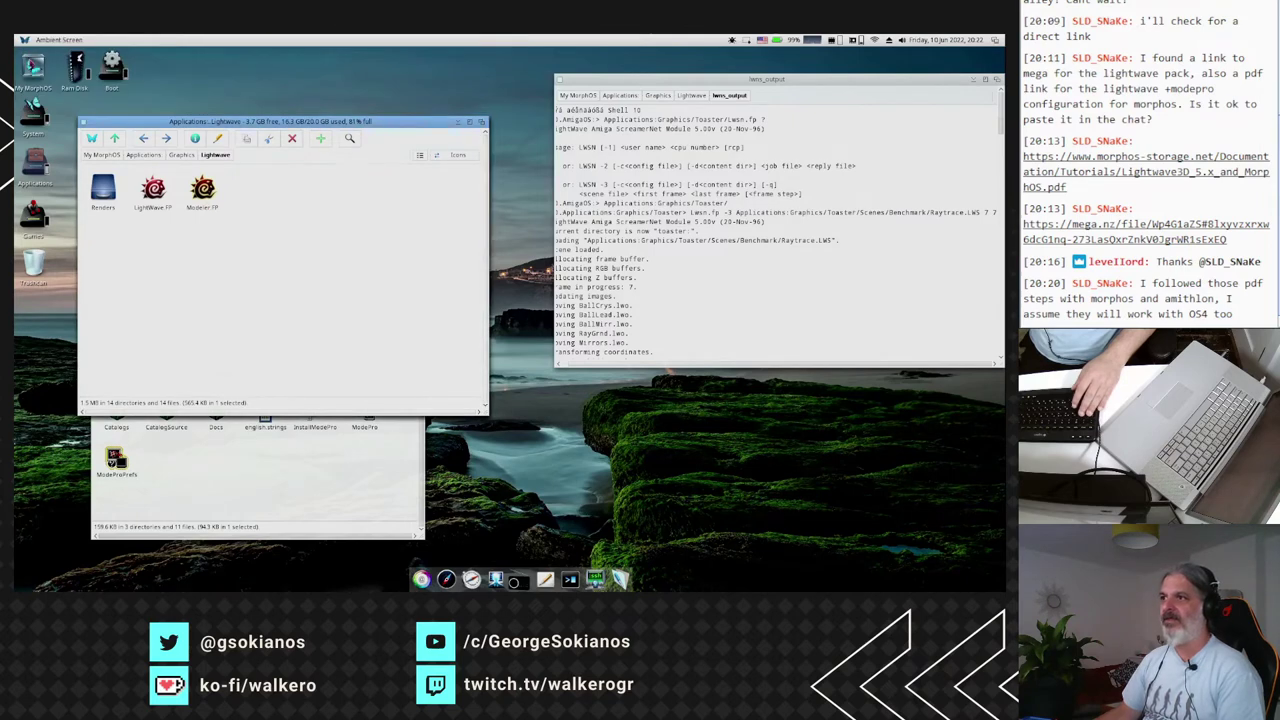
{"action": "left_click", "coordinate": [142, 140]}
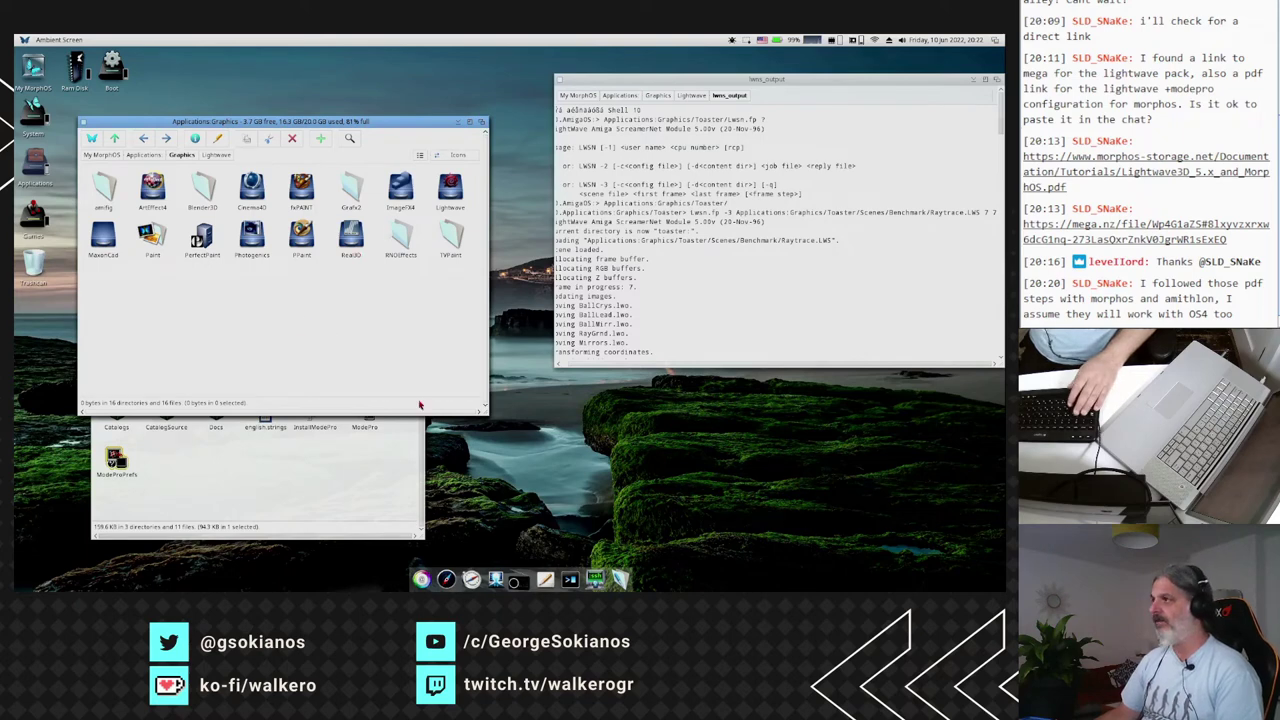
{"action": "left_click", "coordinate": [558, 80]}
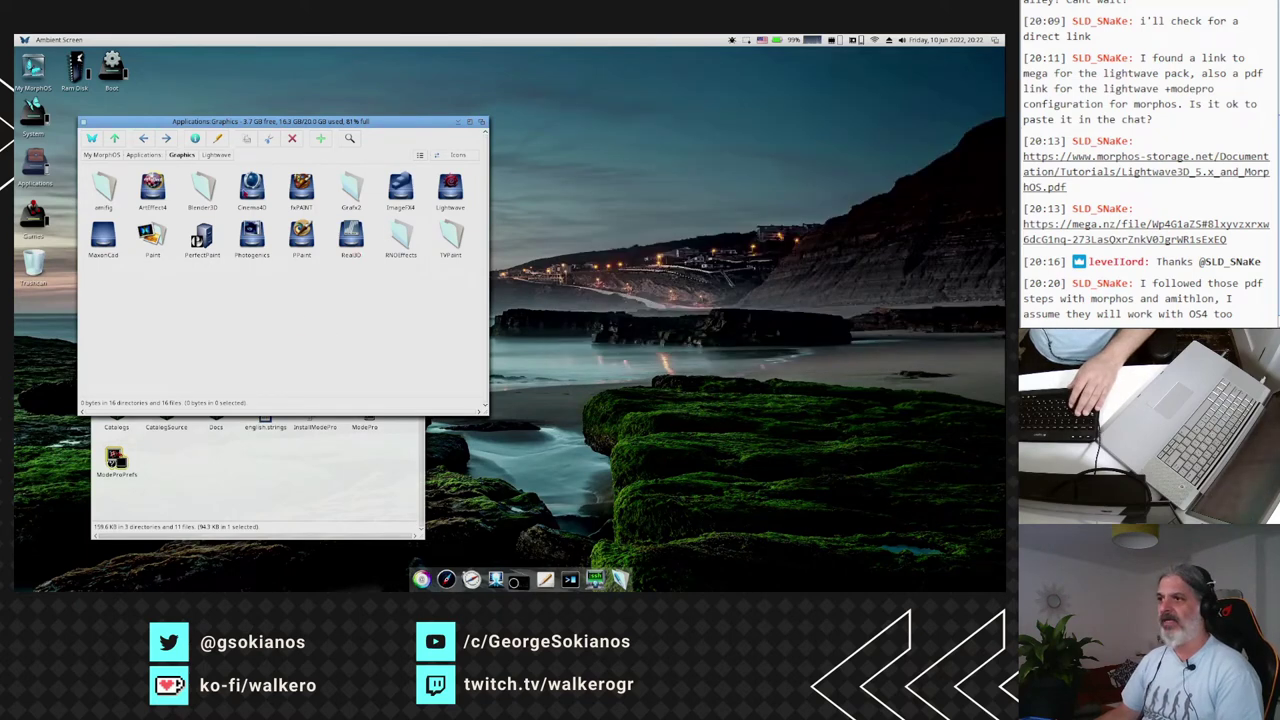
Launch Cinema4D from its drawer in Graphics and arrange the untitled perspective window beside the tool palette.
{"action": "double_click", "coordinate": [251, 186]}
{"action": "double_click", "coordinate": [104, 192]}
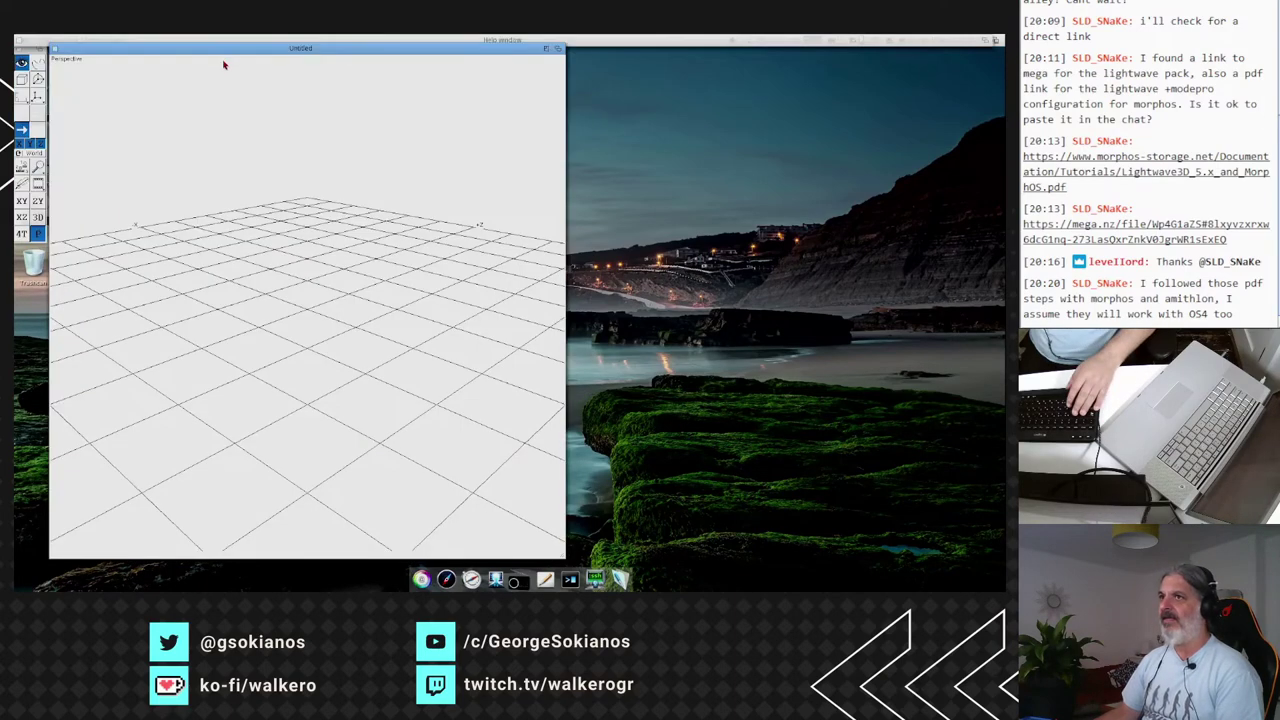
{"action": "left_click_drag", "start_coordinate": [224, 47], "coordinate": [232, 53]}
{"action": "left_click", "coordinate": [26, 50]}
{"action": "left_click_drag", "start_coordinate": [26, 50], "coordinate": [105, 62]}
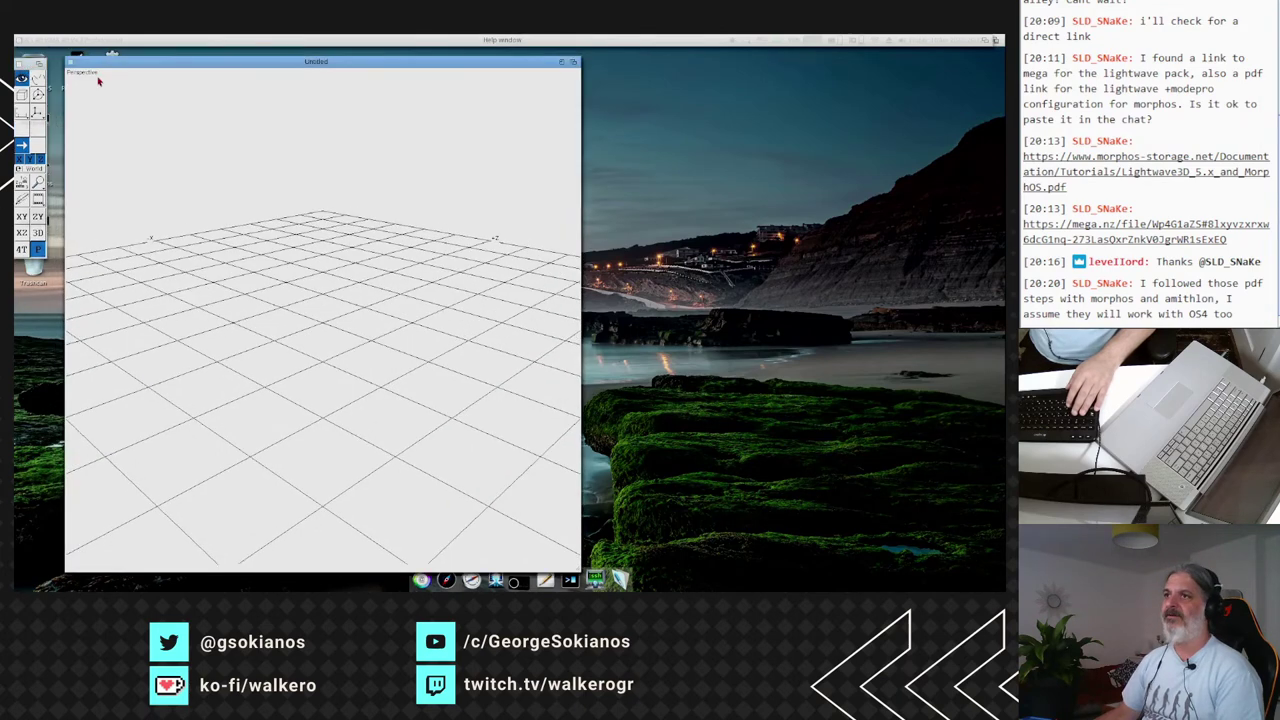
{"action": "left_click", "coordinate": [105, 44]}
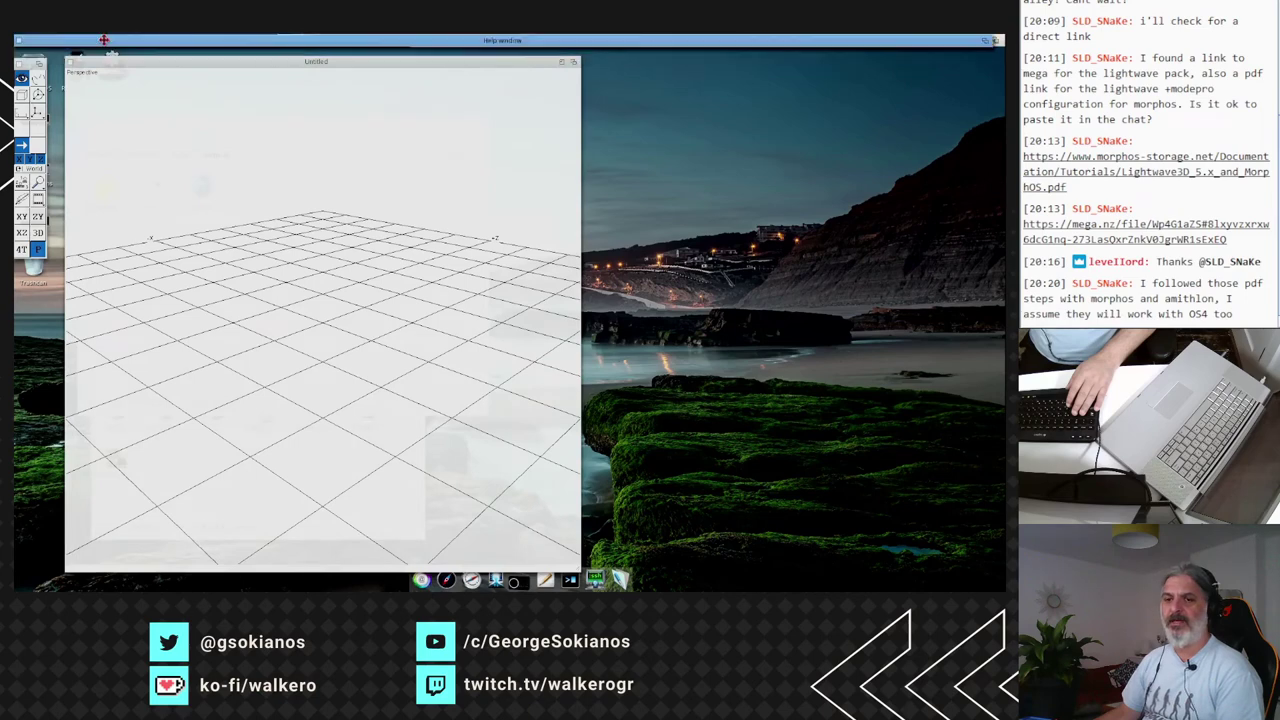
{"action": "left_click_drag", "start_coordinate": [104, 43], "coordinate": [107, 50]}
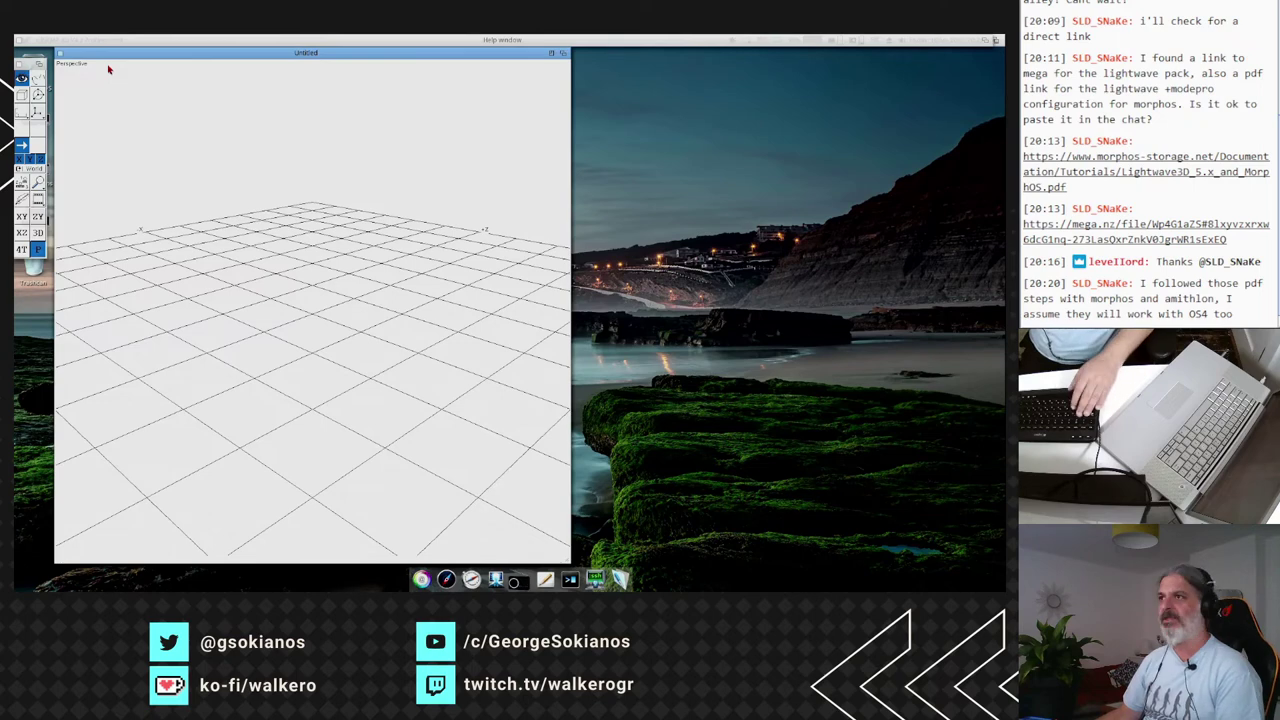
{"action": "left_click_drag", "start_coordinate": [152, 53], "coordinate": [148, 56]}
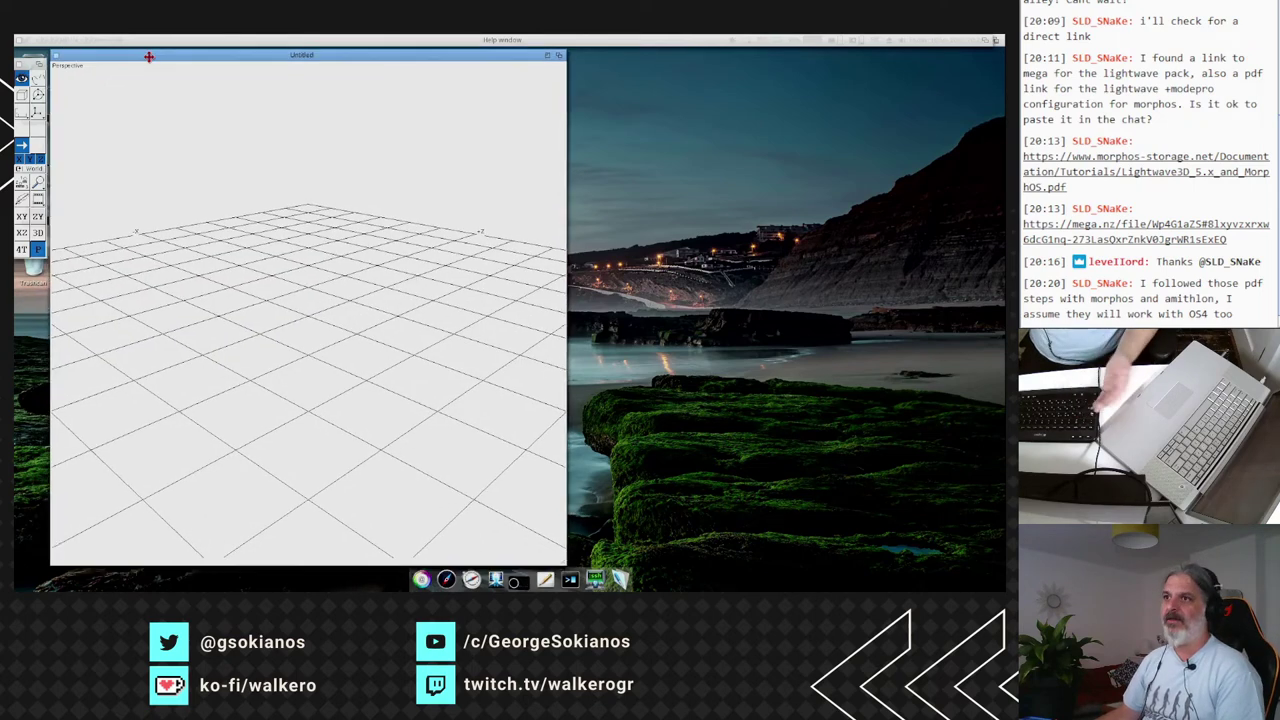
Open the ColourText scene from the Cinema4D Scenes drawer.
{"action": "right_click", "coordinate": [25, 40]}
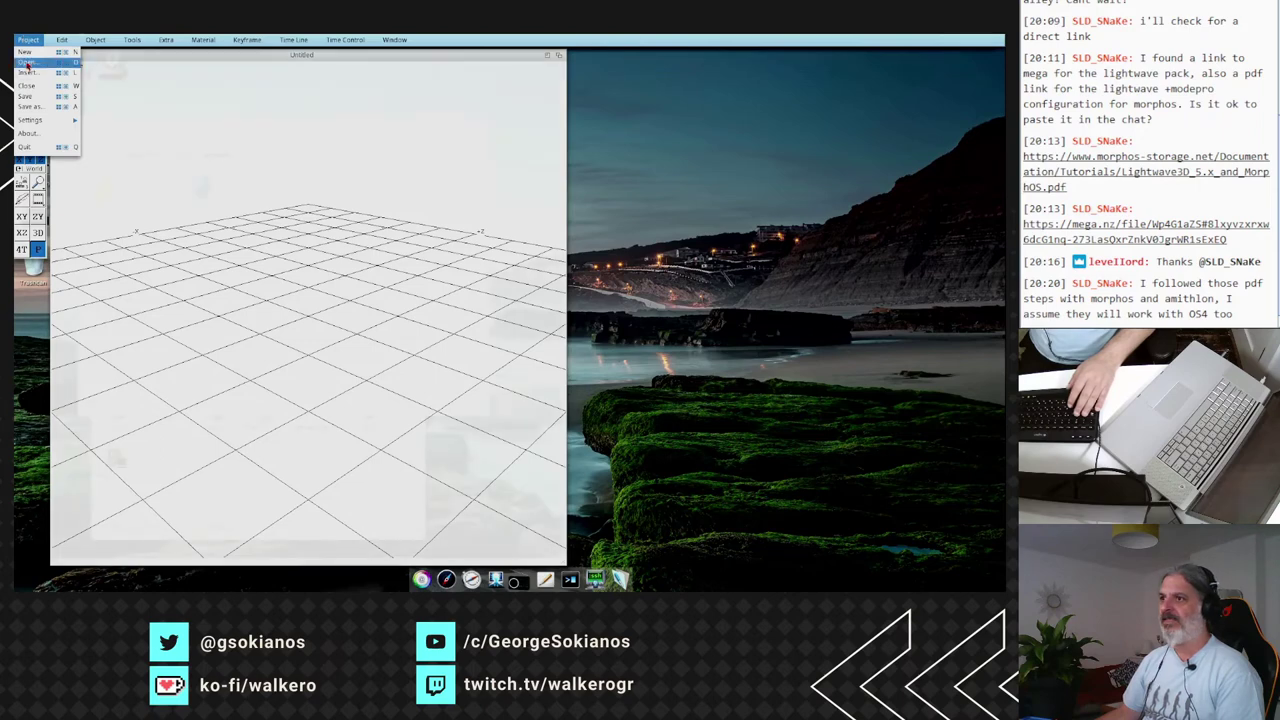
{"action": "right_click", "coordinate": [27, 62]}
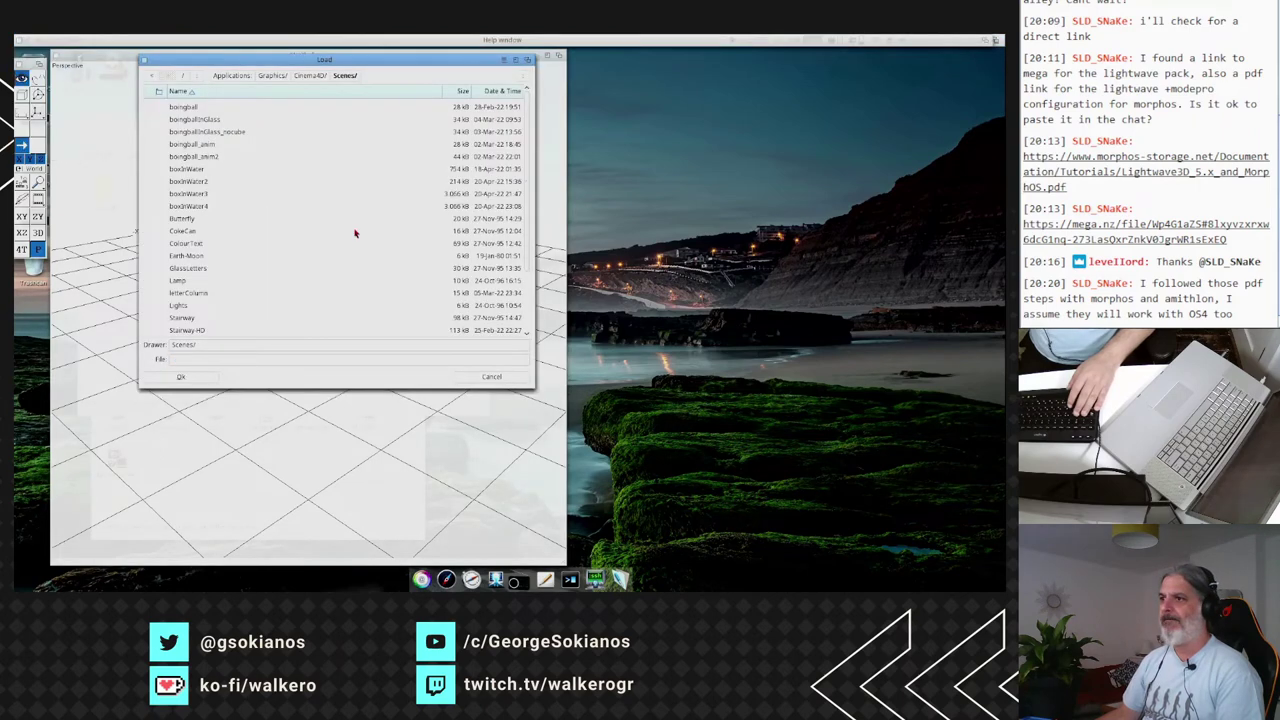
{"action": "scroll", "coordinate": [202, 262], "scroll_direction": "down", "scroll_amount": 1}
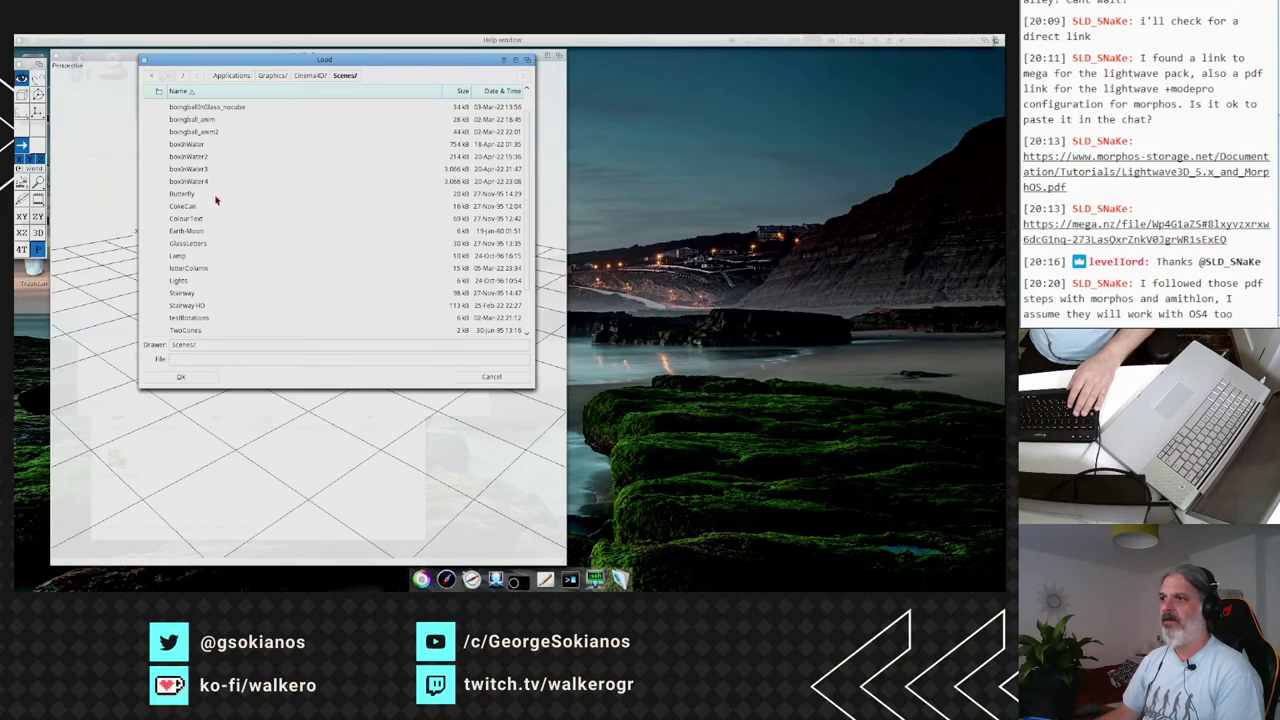
{"action": "scroll", "coordinate": [215, 200], "scroll_direction": "down", "scroll_amount": 1}
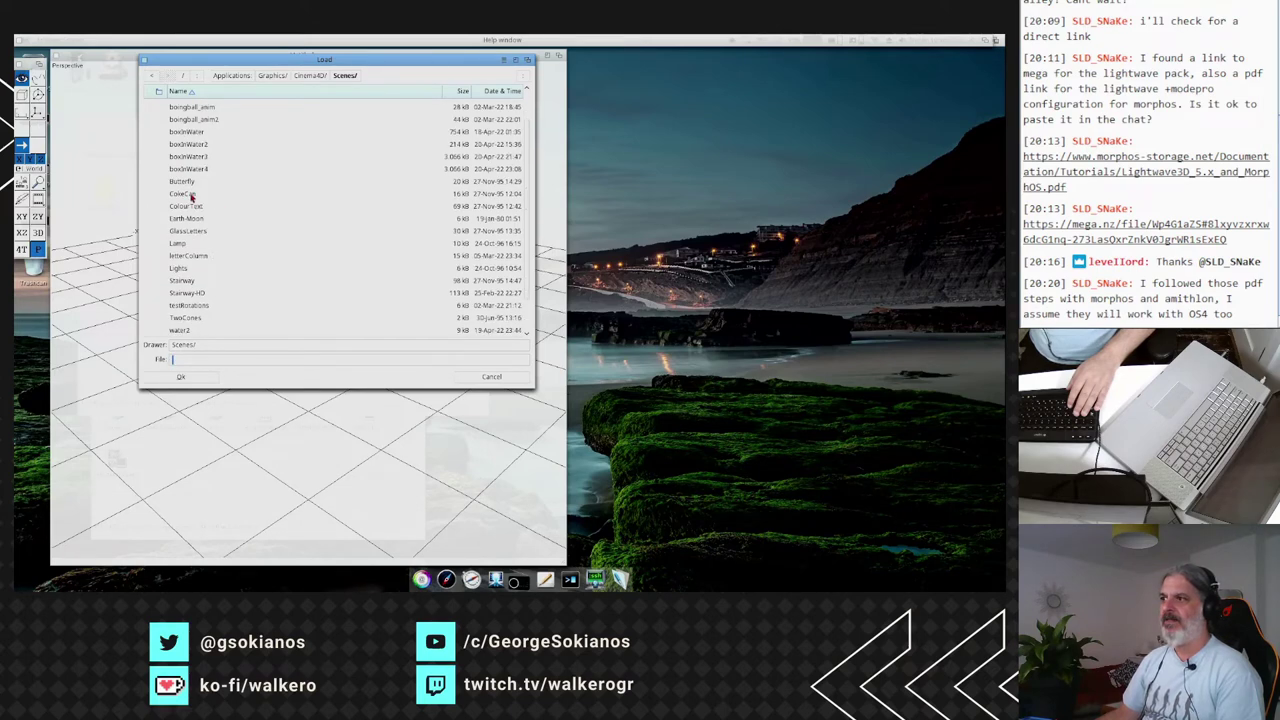
{"action": "double_click", "coordinate": [190, 208]}
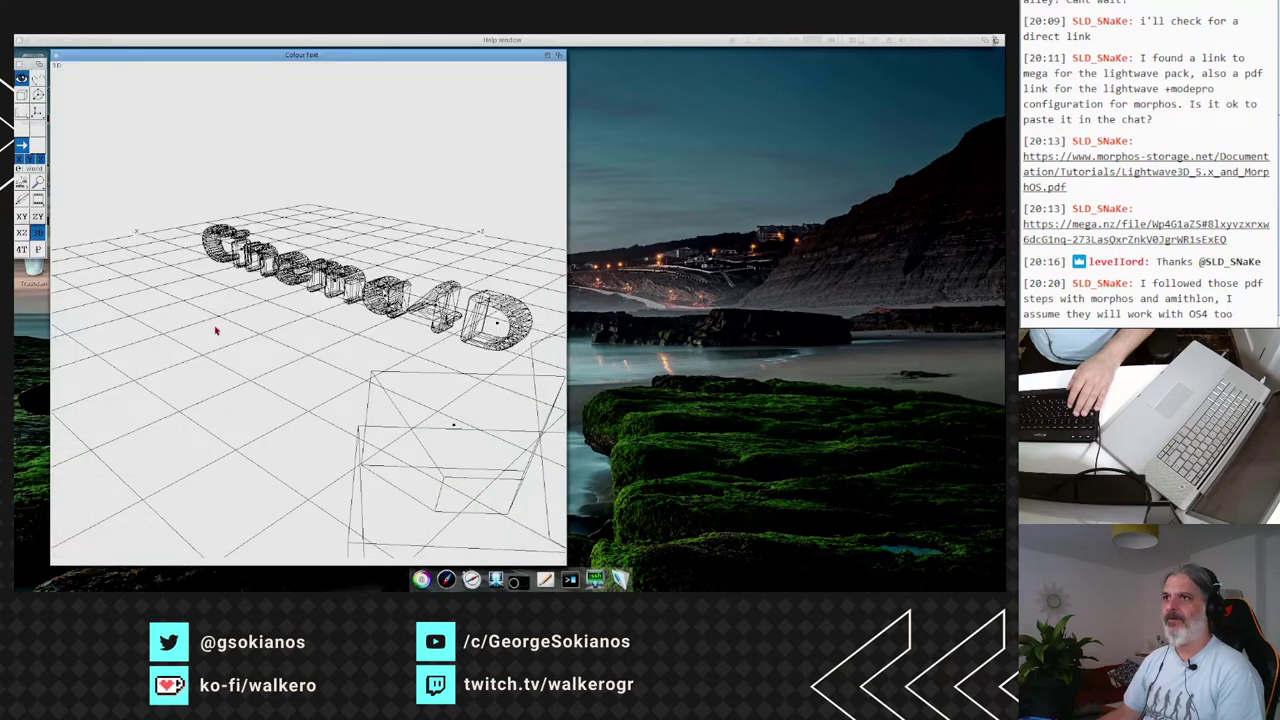
Switch the ColourText scene to the perspective view and try out the move, scale, rotate and inverse kinematics drag functions.
{"action": "left_click", "coordinate": [37, 130]}
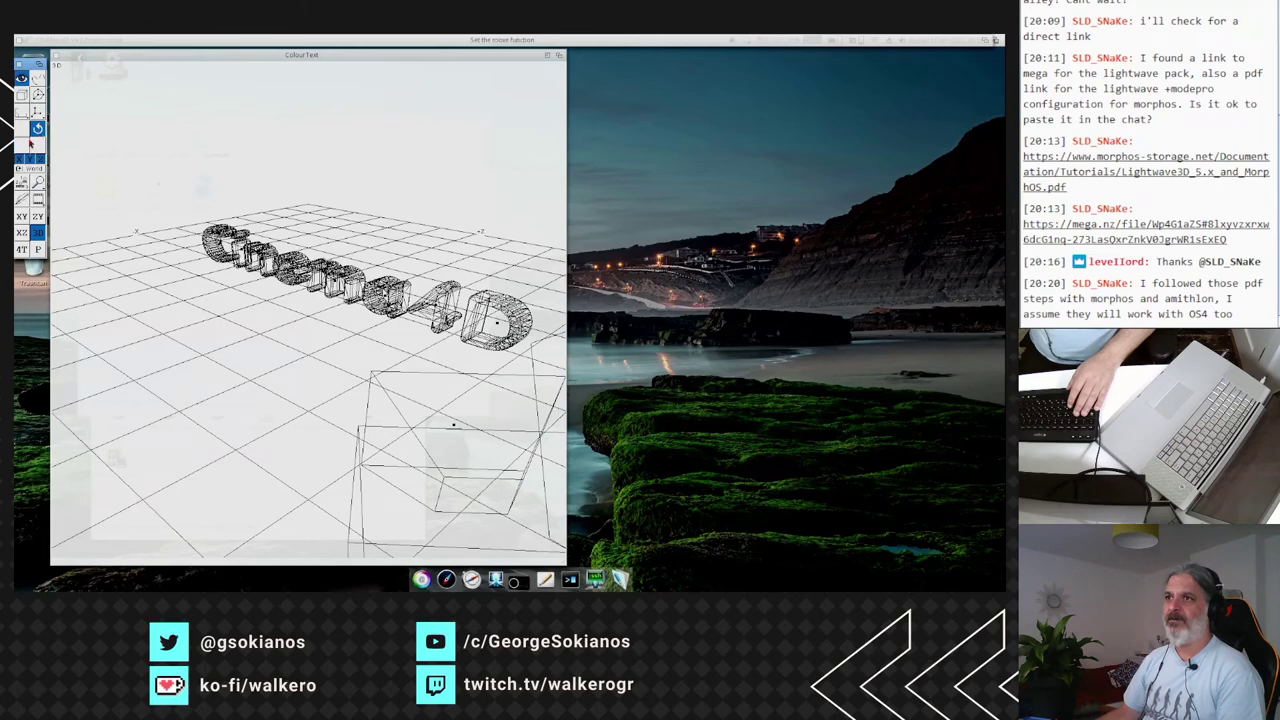
{"action": "left_click", "coordinate": [23, 131]}
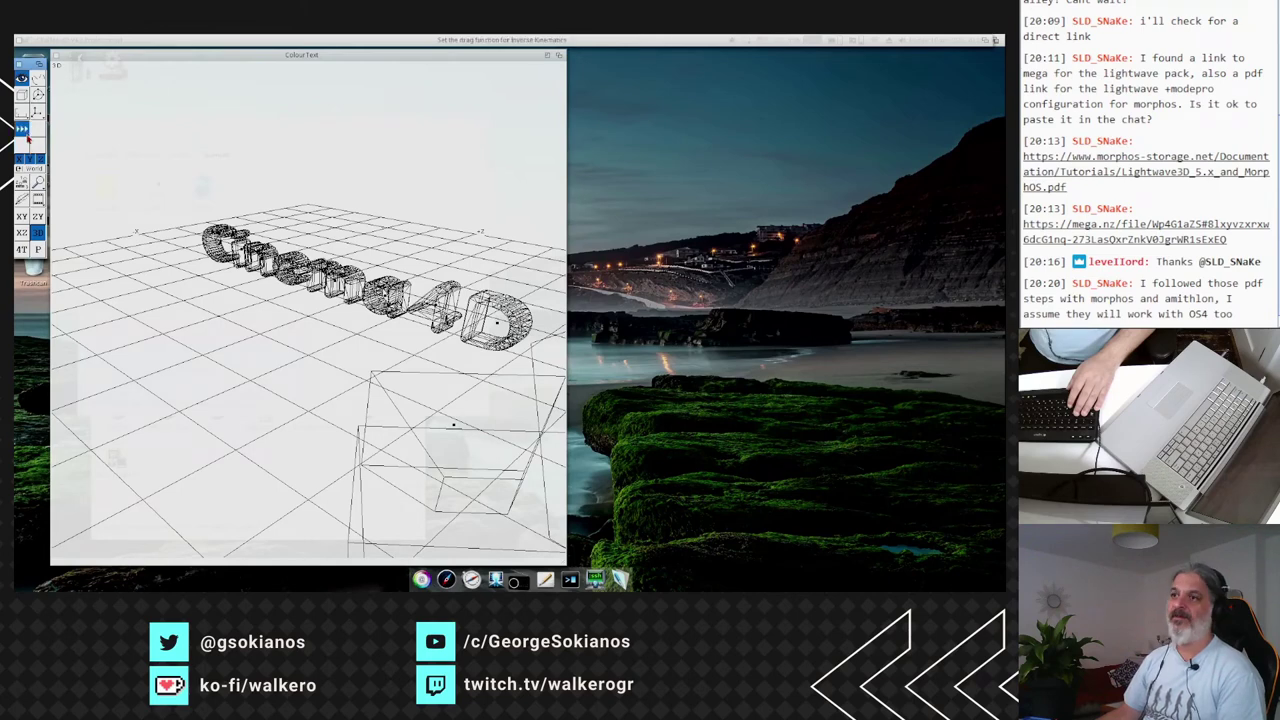
{"action": "left_click", "coordinate": [22, 145]}
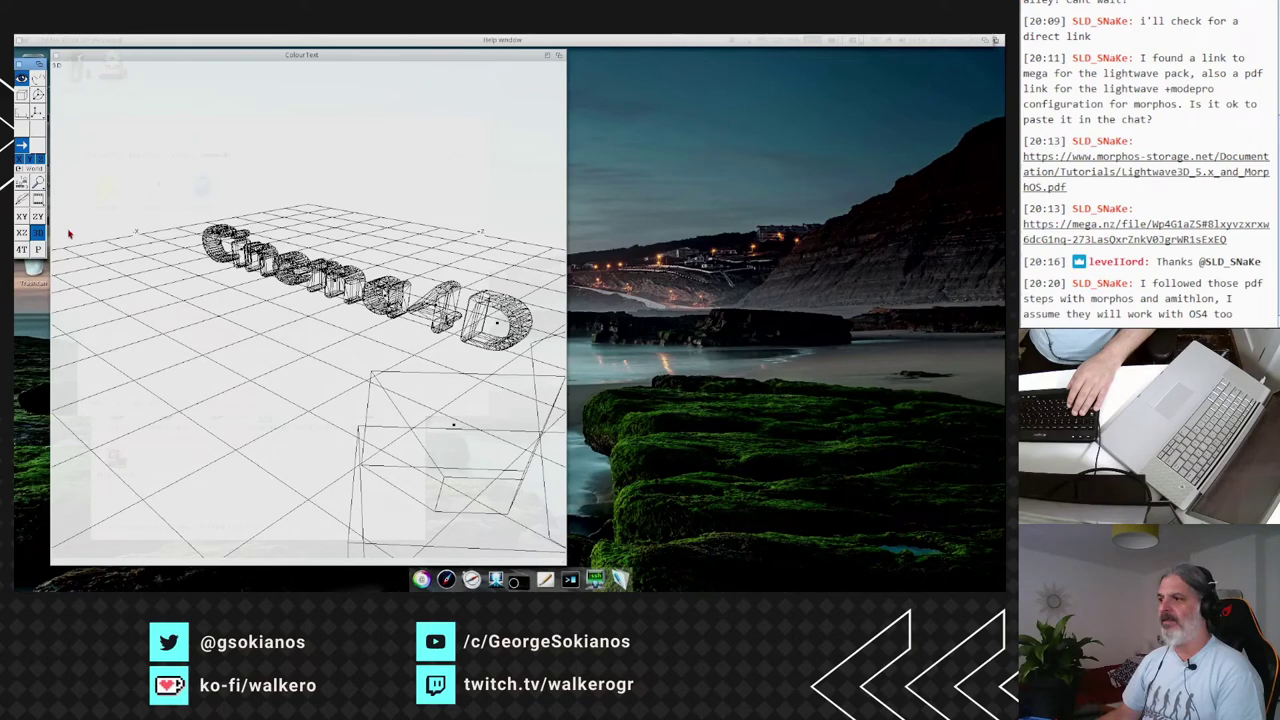
{"action": "left_click", "coordinate": [37, 248]}
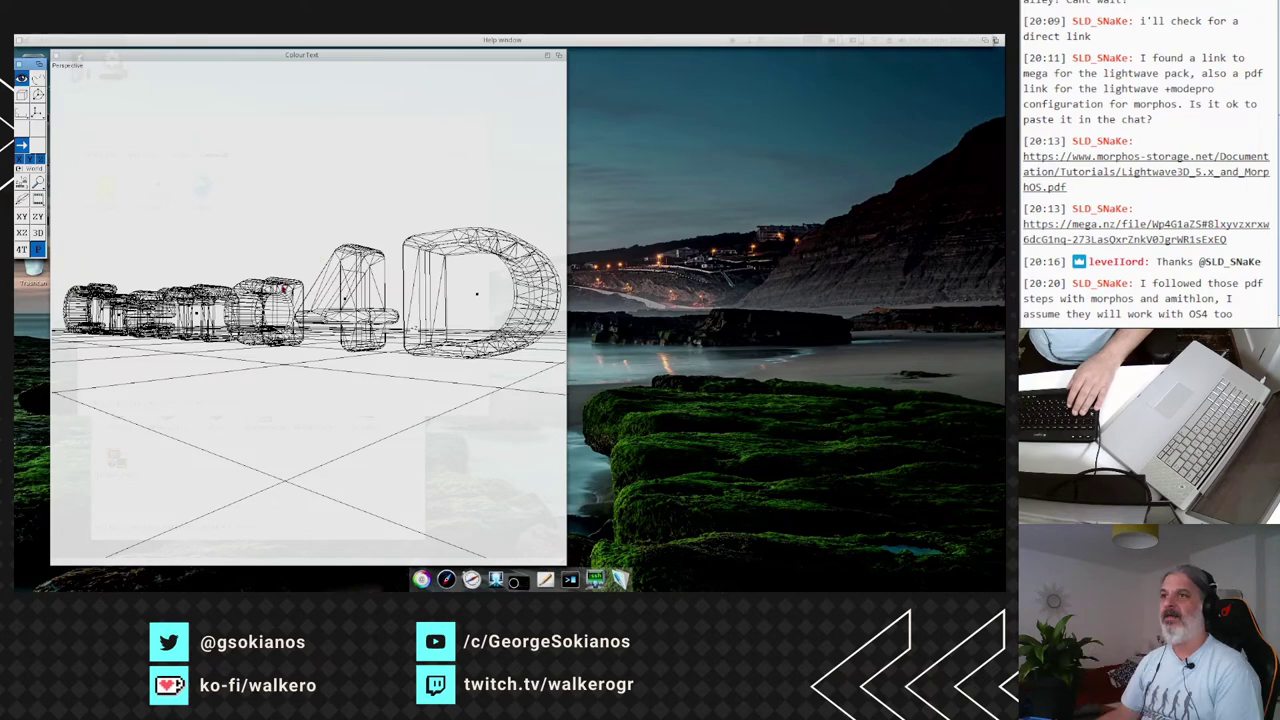
{"action": "left_click", "coordinate": [27, 146]}
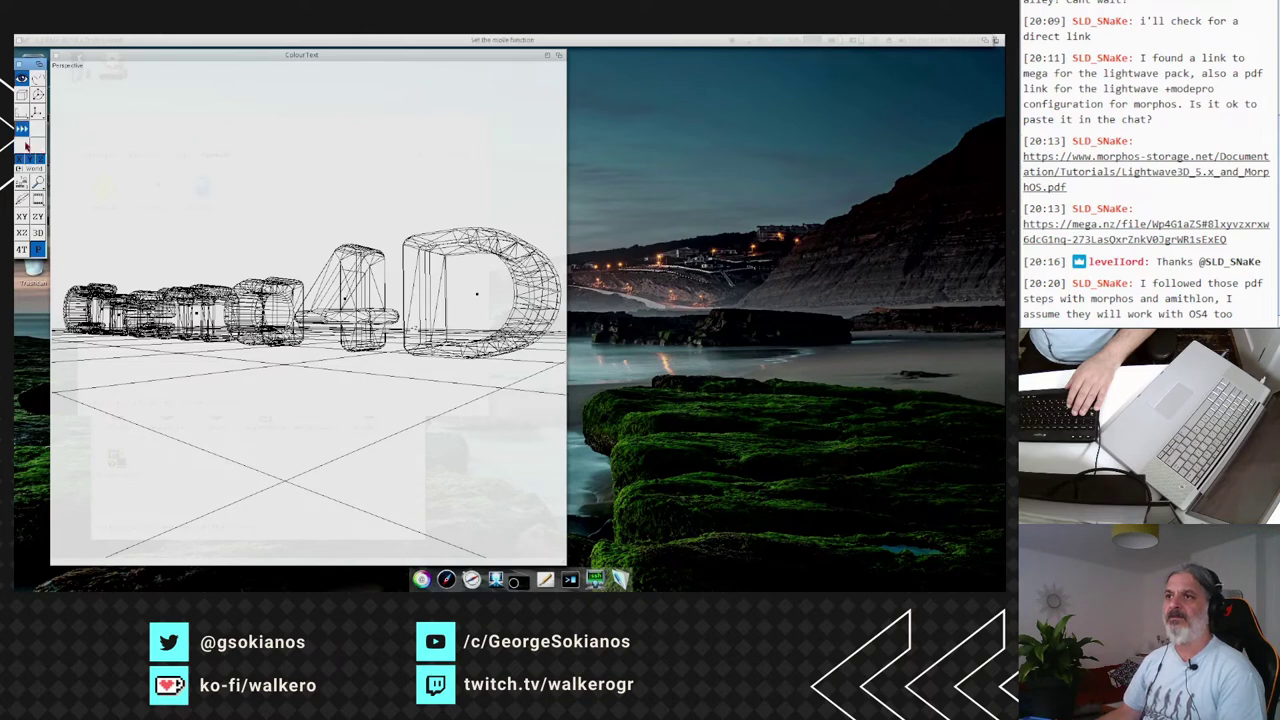
{"action": "left_click", "coordinate": [38, 147]}
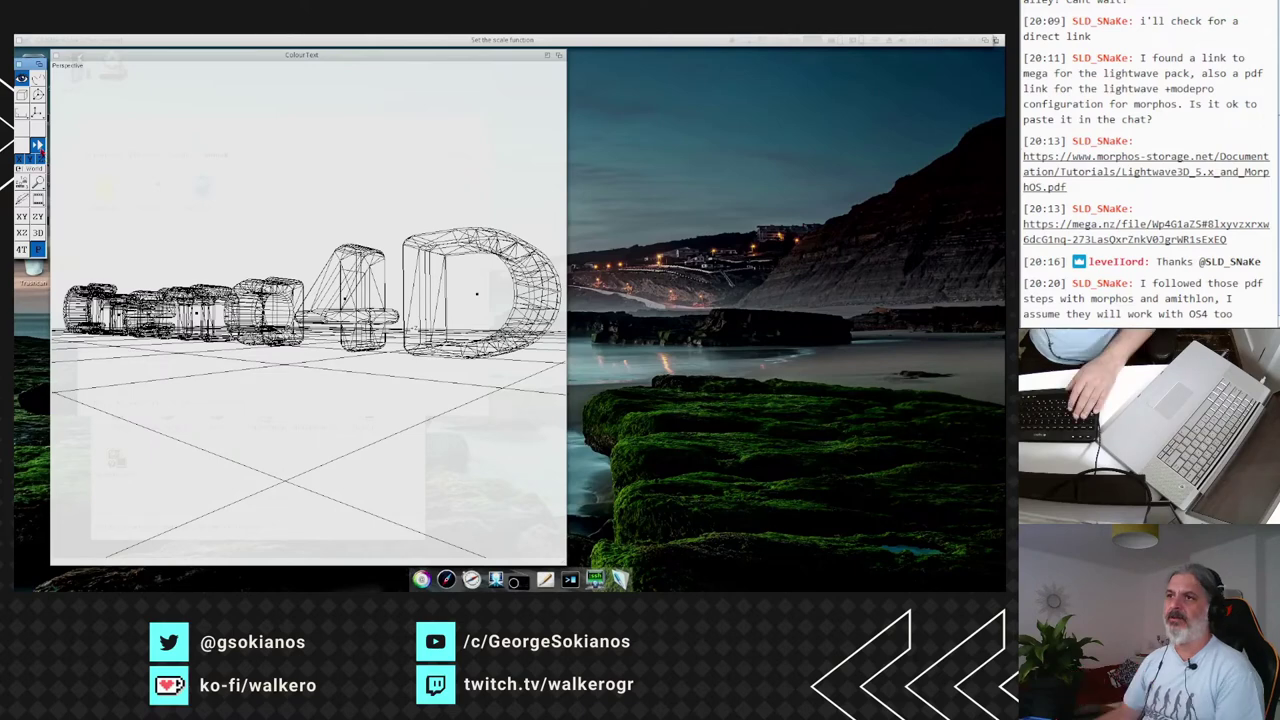
{"action": "left_click", "coordinate": [36, 130]}
{"action": "left_click", "coordinate": [23, 132]}
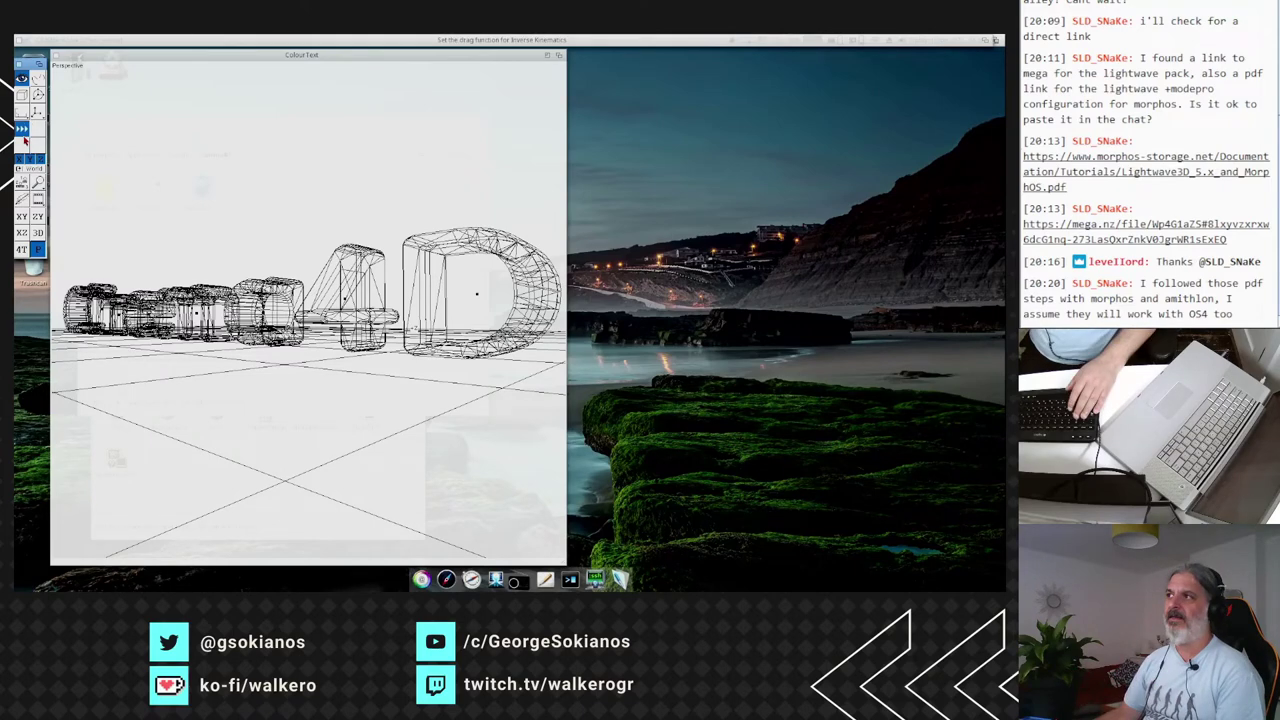
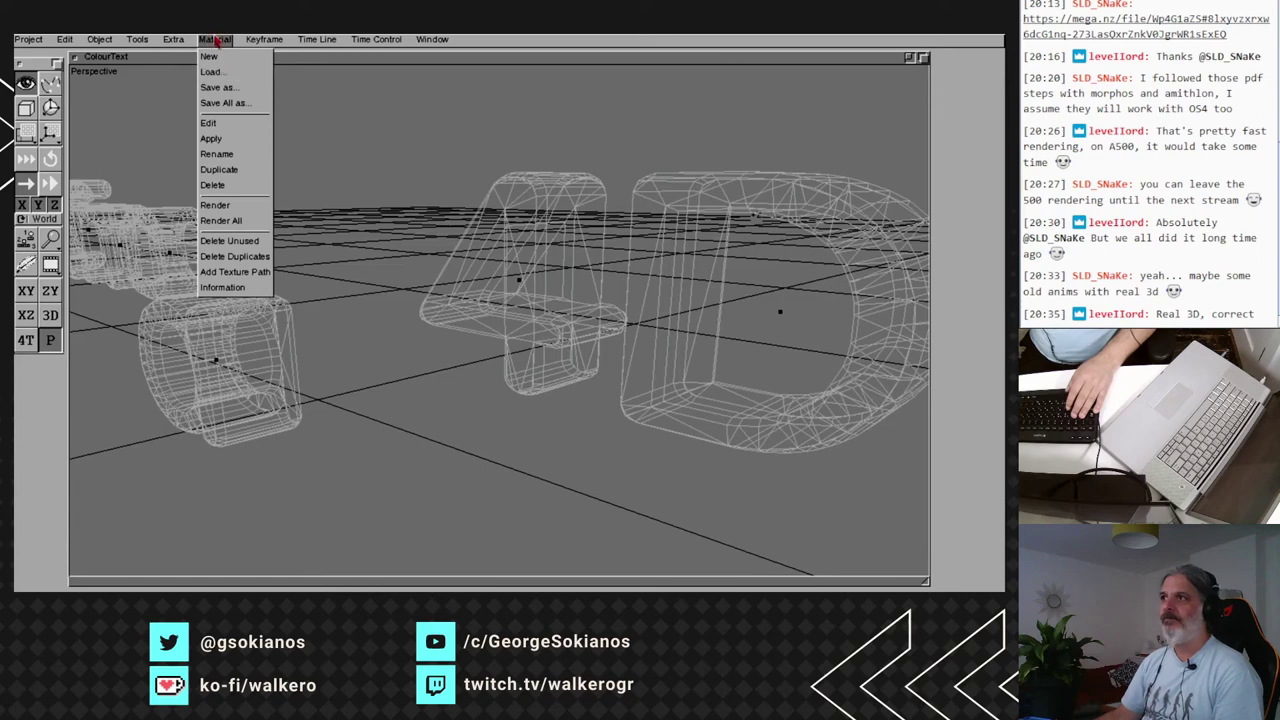
Shrink the ColourText window to free up screen space and open the Material Manager.
{"action": "right_click", "coordinate": [229, 154]}
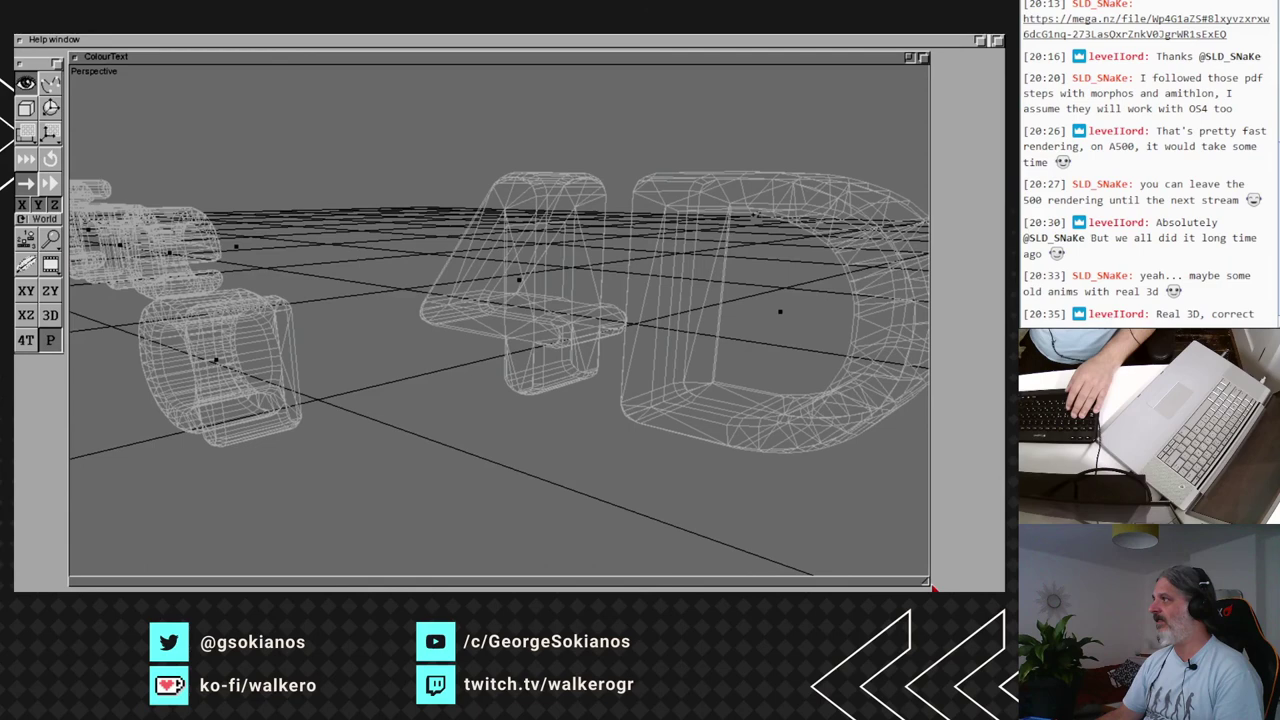
{"action": "left_click_drag", "start_coordinate": [932, 589], "coordinate": [618, 527]}
{"action": "right_click", "coordinate": [214, 39]}
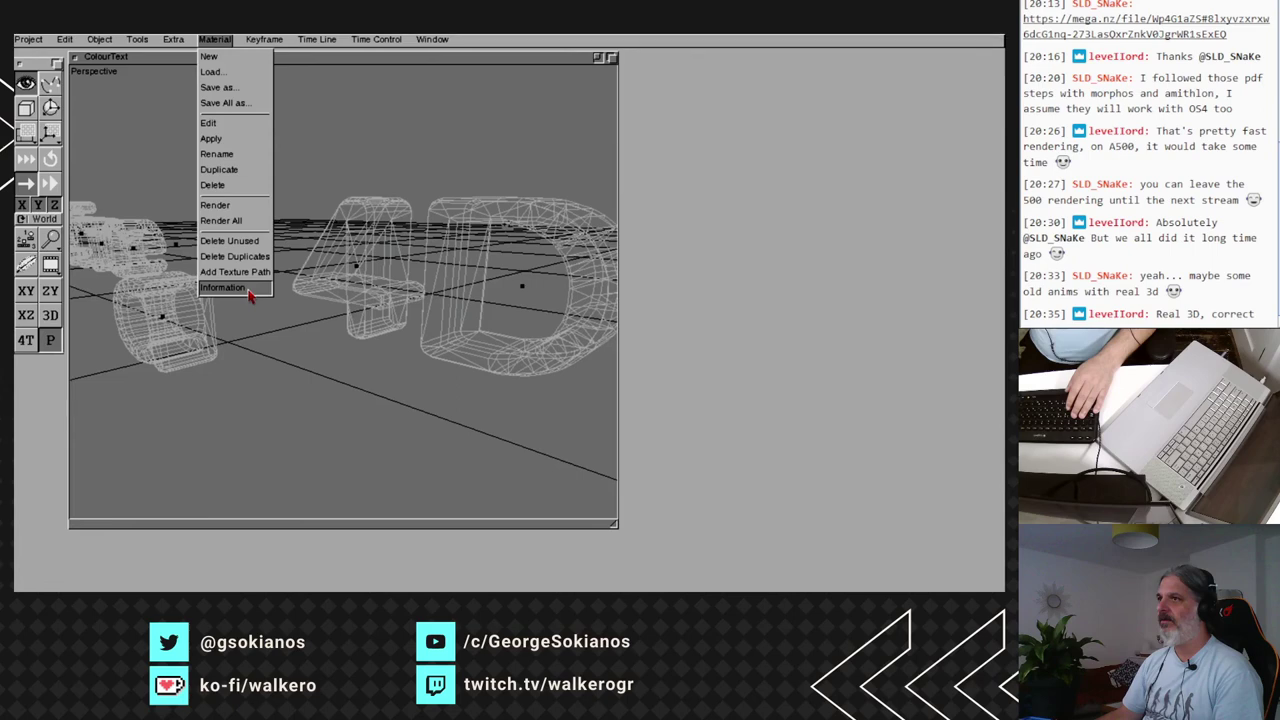
{"action": "mouse_move", "coordinate": [64, 39]}
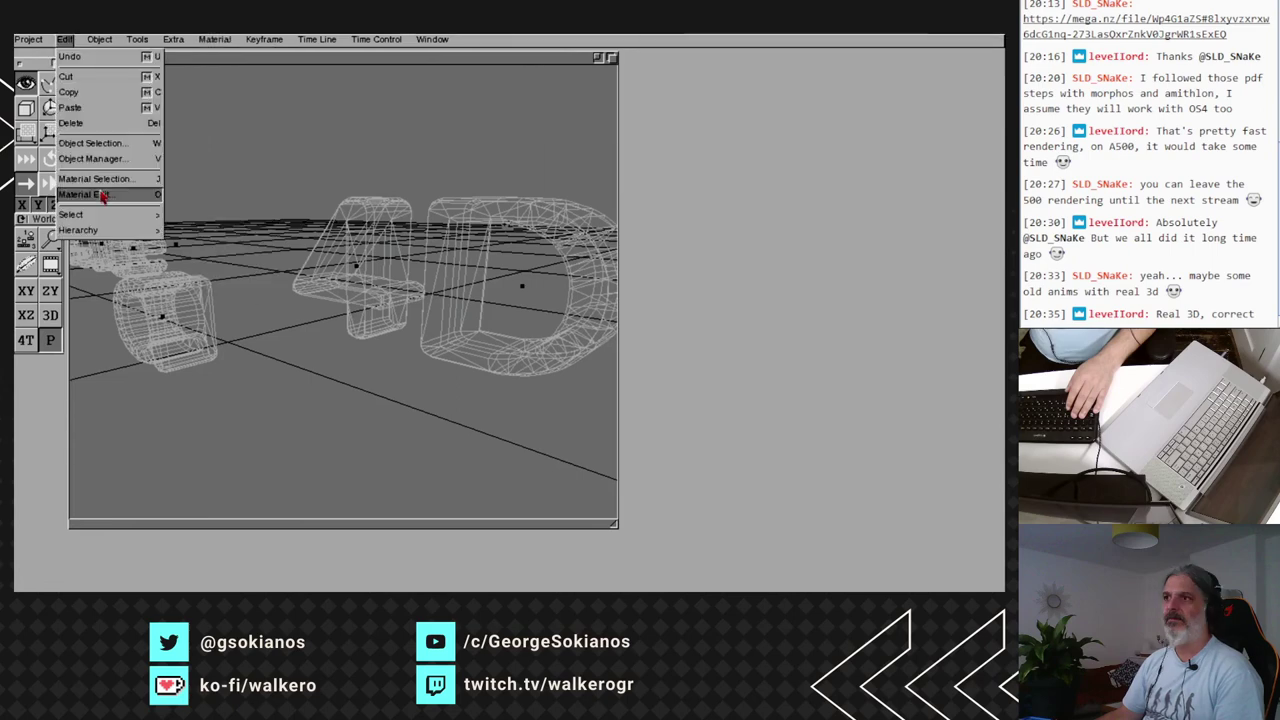
{"action": "mouse_move", "coordinate": [95, 222]}
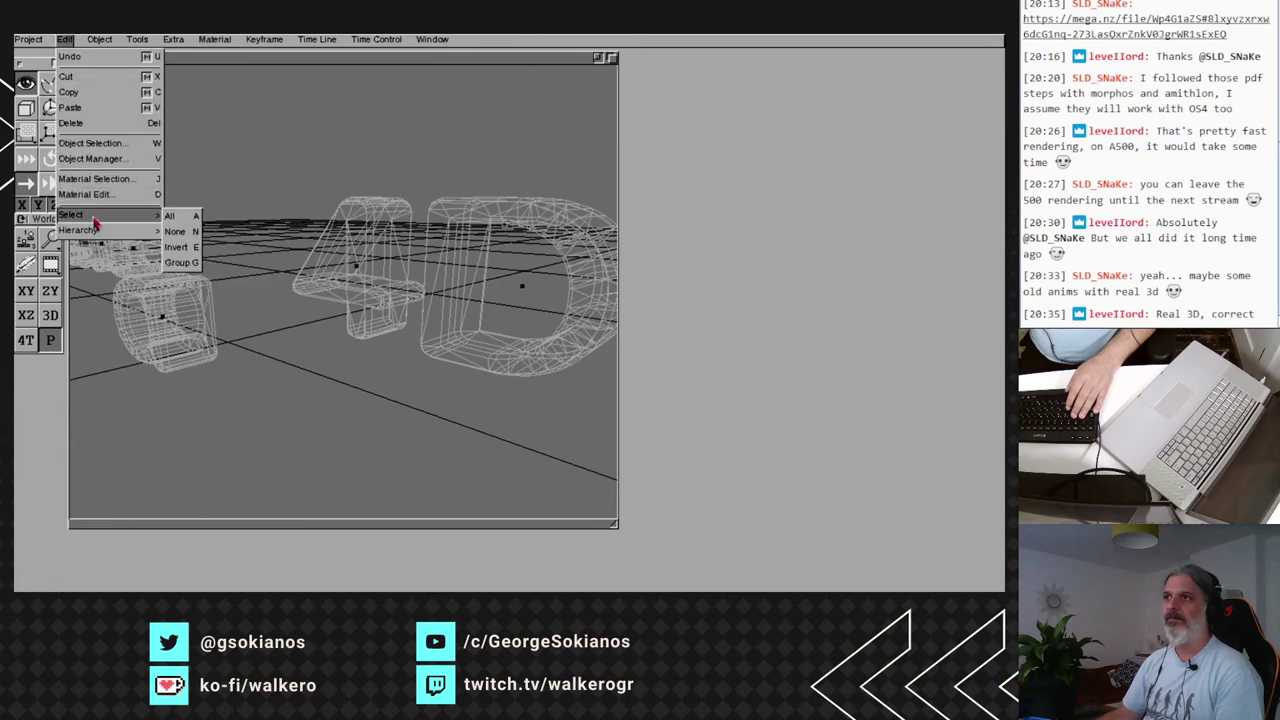
{"action": "mouse_move", "coordinate": [261, 41]}
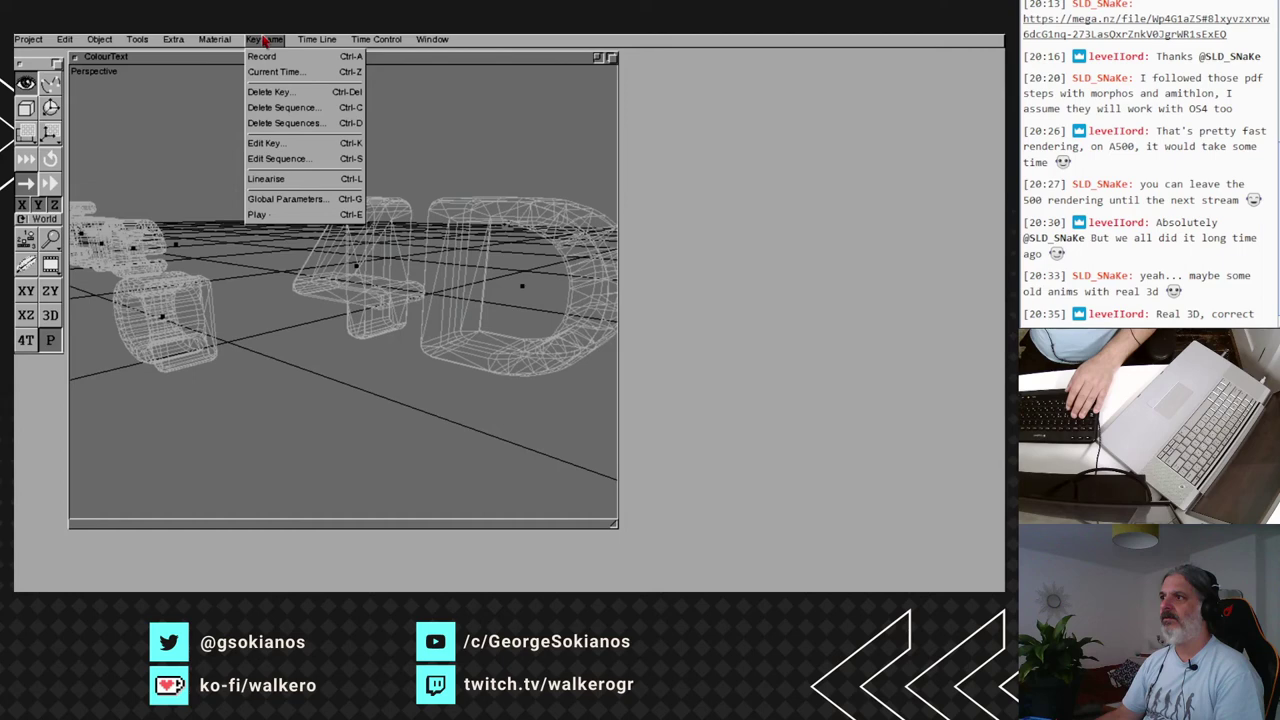
{"action": "mouse_move", "coordinate": [432, 40]}
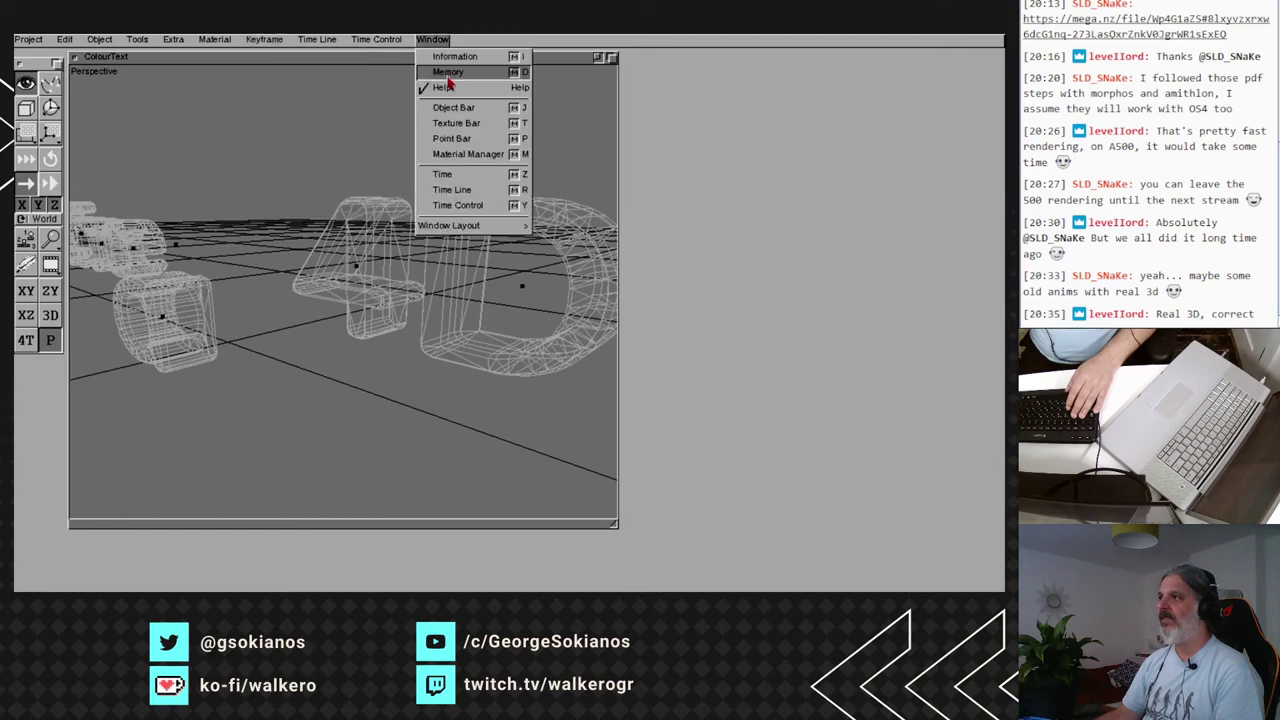
{"action": "left_click", "coordinate": [465, 123]}
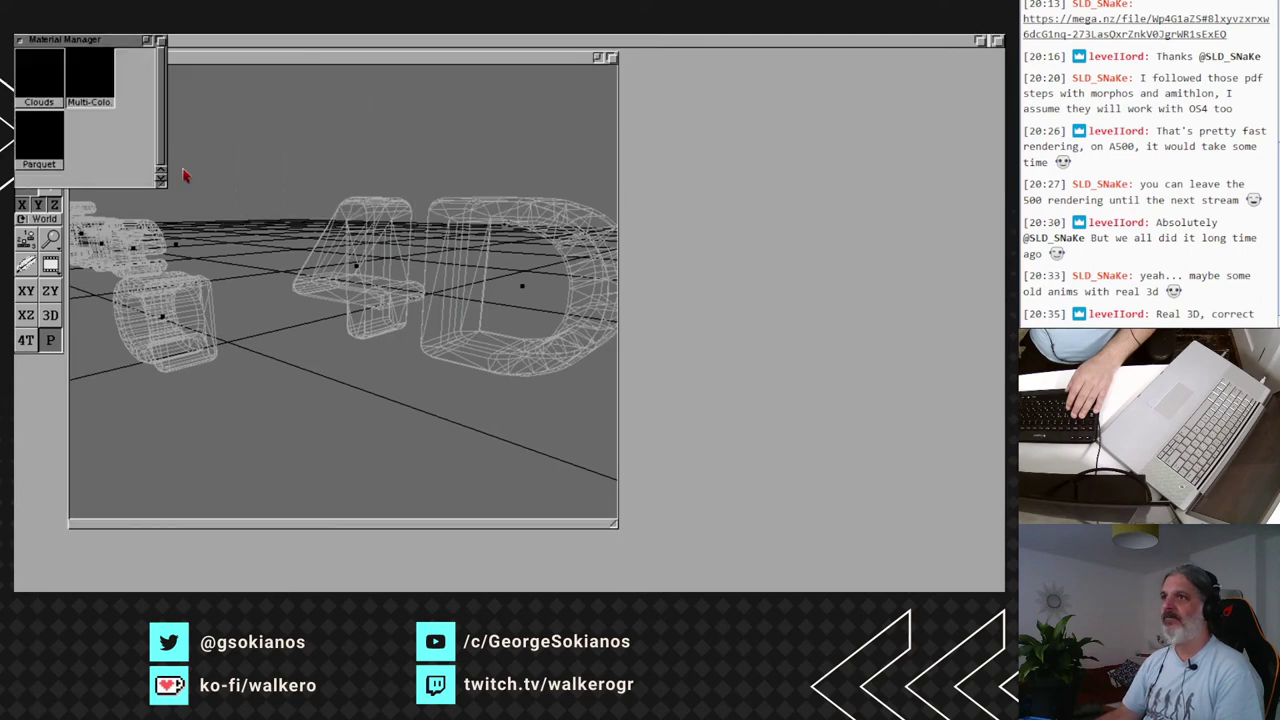
Reduce the Material Manager's size and place it beside the ColourText window.
{"action": "left_click_drag", "start_coordinate": [280, 40], "coordinate": [831, 153]}
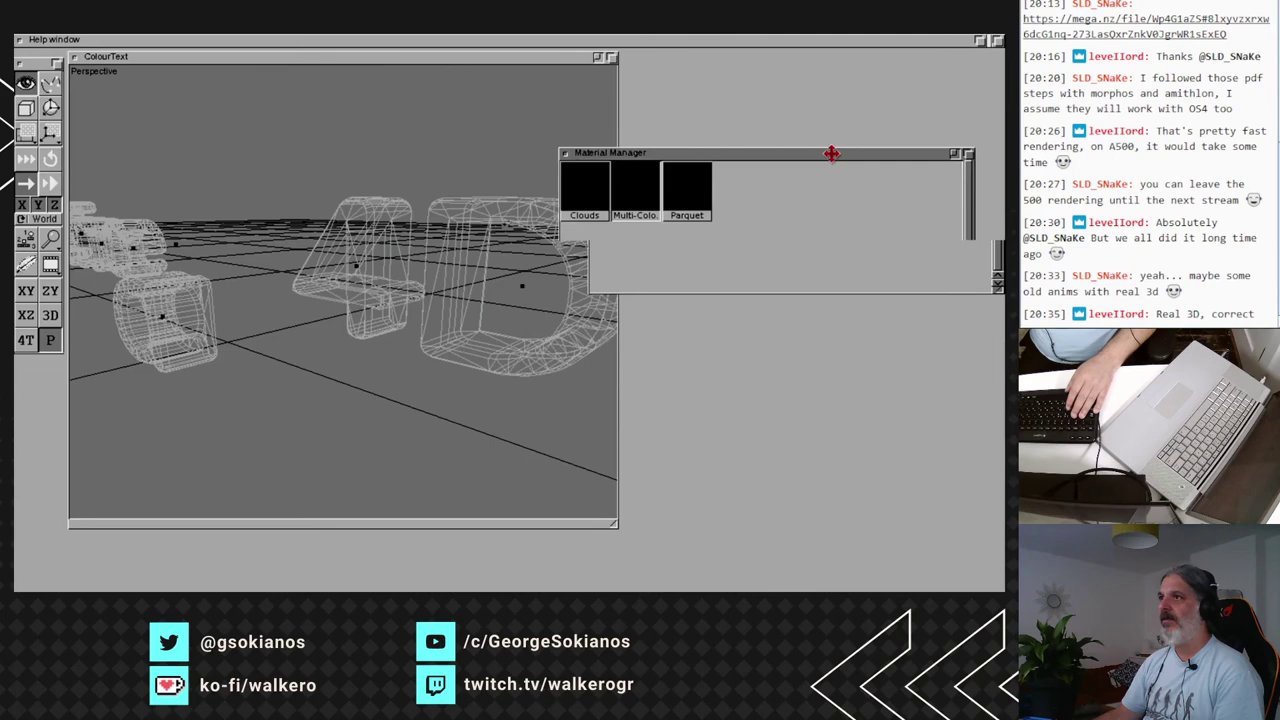
{"action": "left_click_drag", "start_coordinate": [831, 153], "coordinate": [846, 73]}
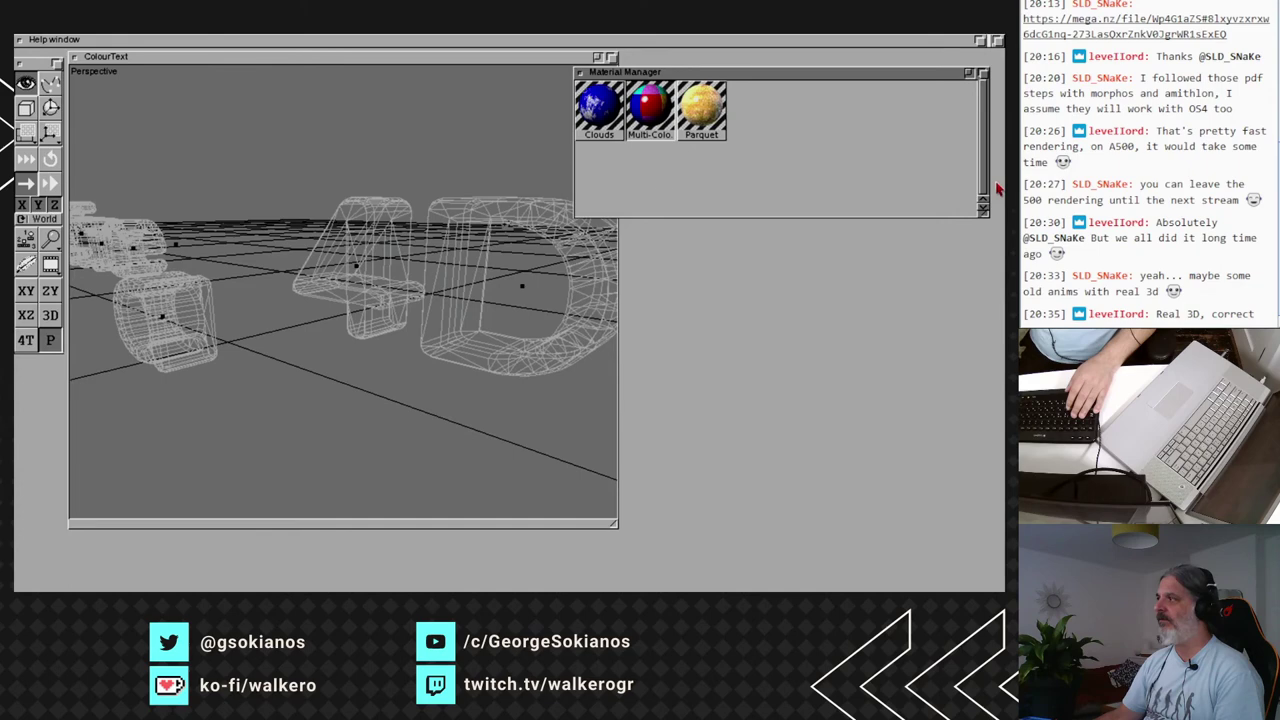
{"action": "left_click_drag", "start_coordinate": [983, 210], "coordinate": [771, 188]}
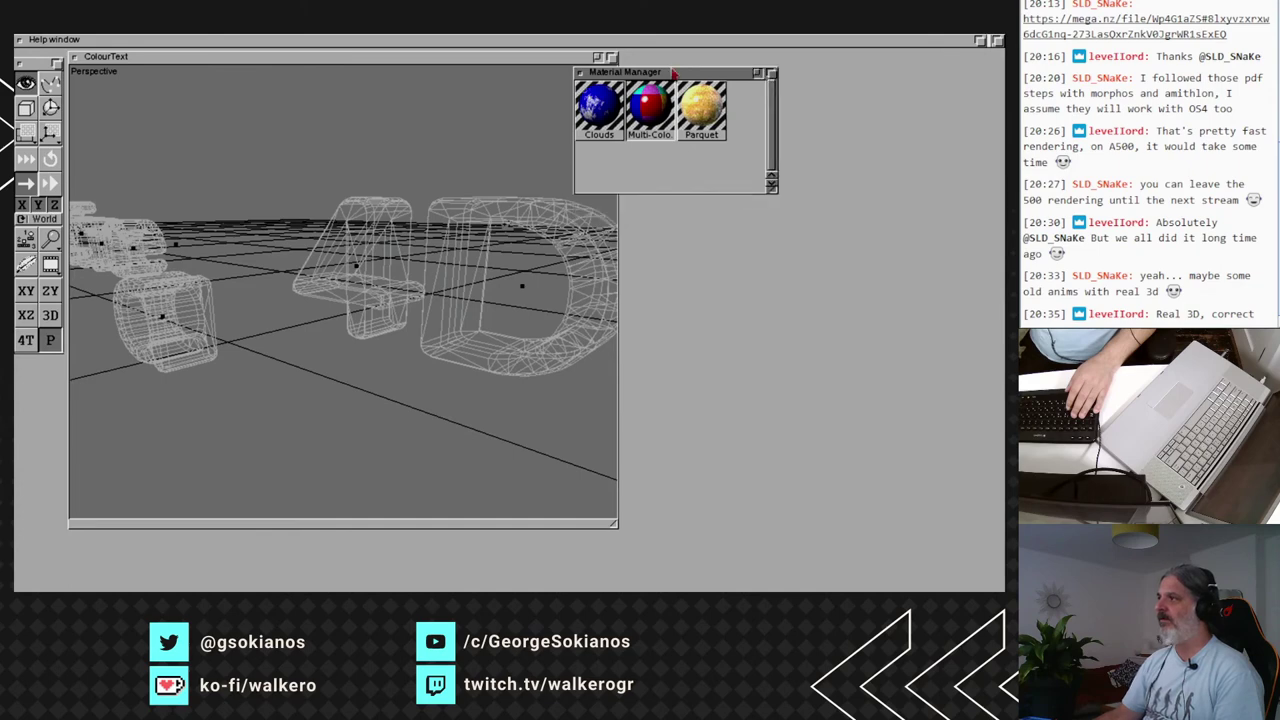
{"action": "left_click_drag", "start_coordinate": [674, 72], "coordinate": [747, 73]}
Inspect the Multi-Colour material's settings without changing them, and select the number 4 object and the Clouds material.
{"action": "double_click", "coordinate": [650, 110]}
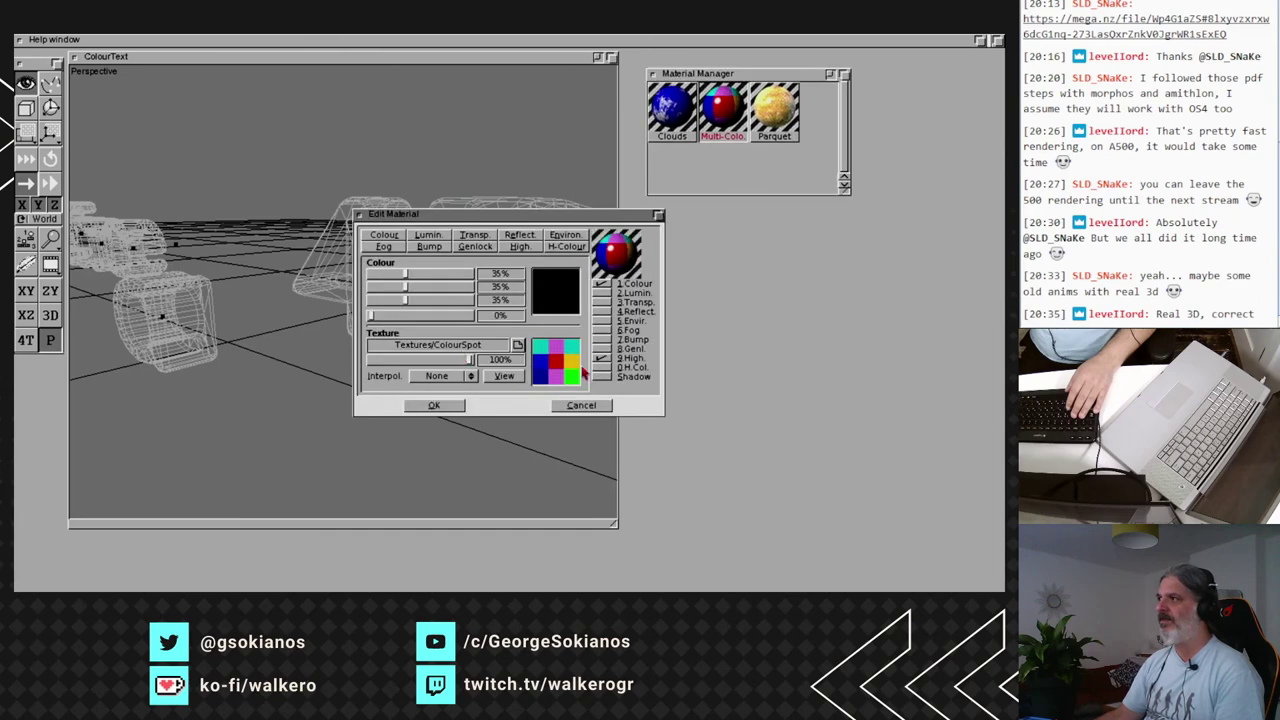
{"action": "left_click", "coordinate": [581, 405]}
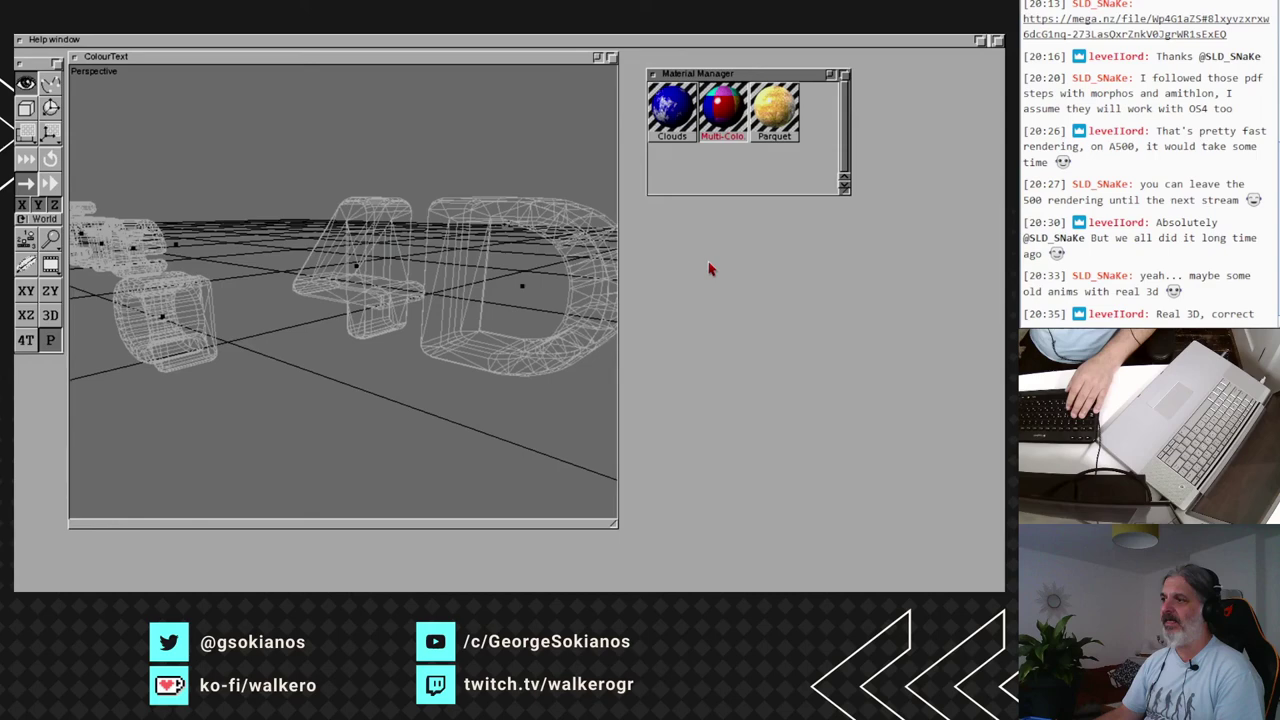
{"action": "left_click", "coordinate": [369, 279]}
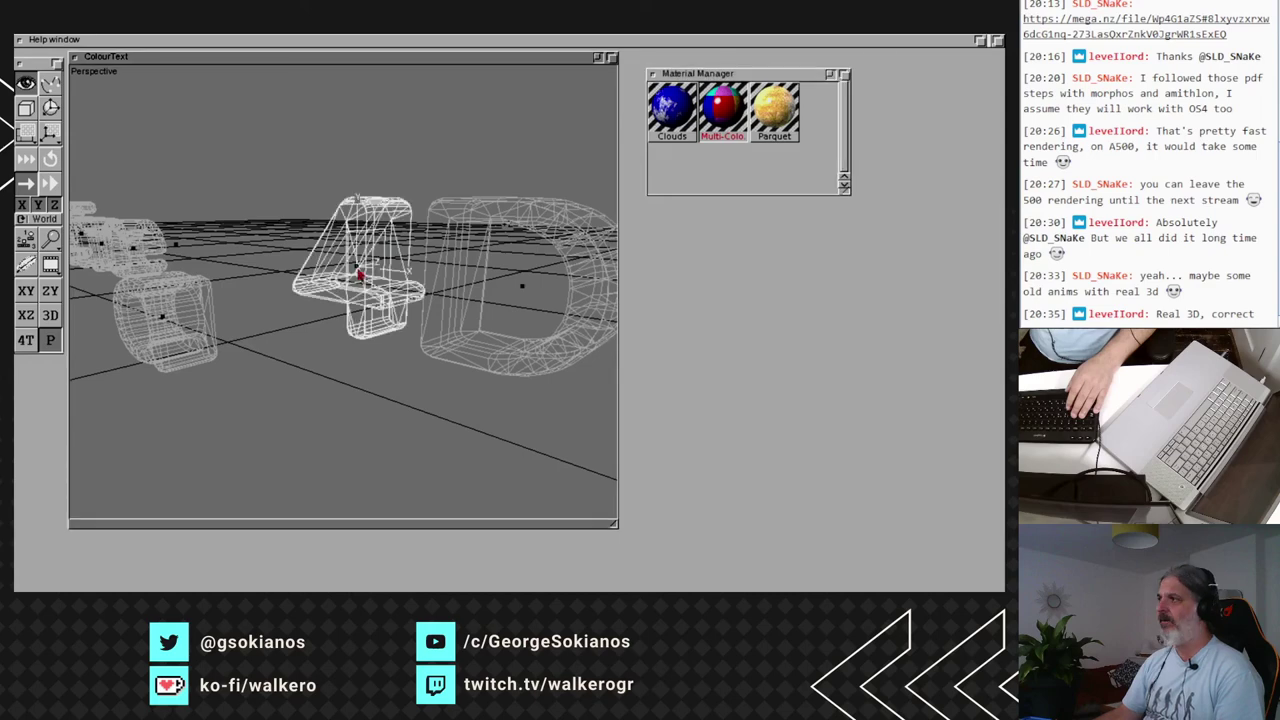
{"action": "left_click", "coordinate": [677, 118]}
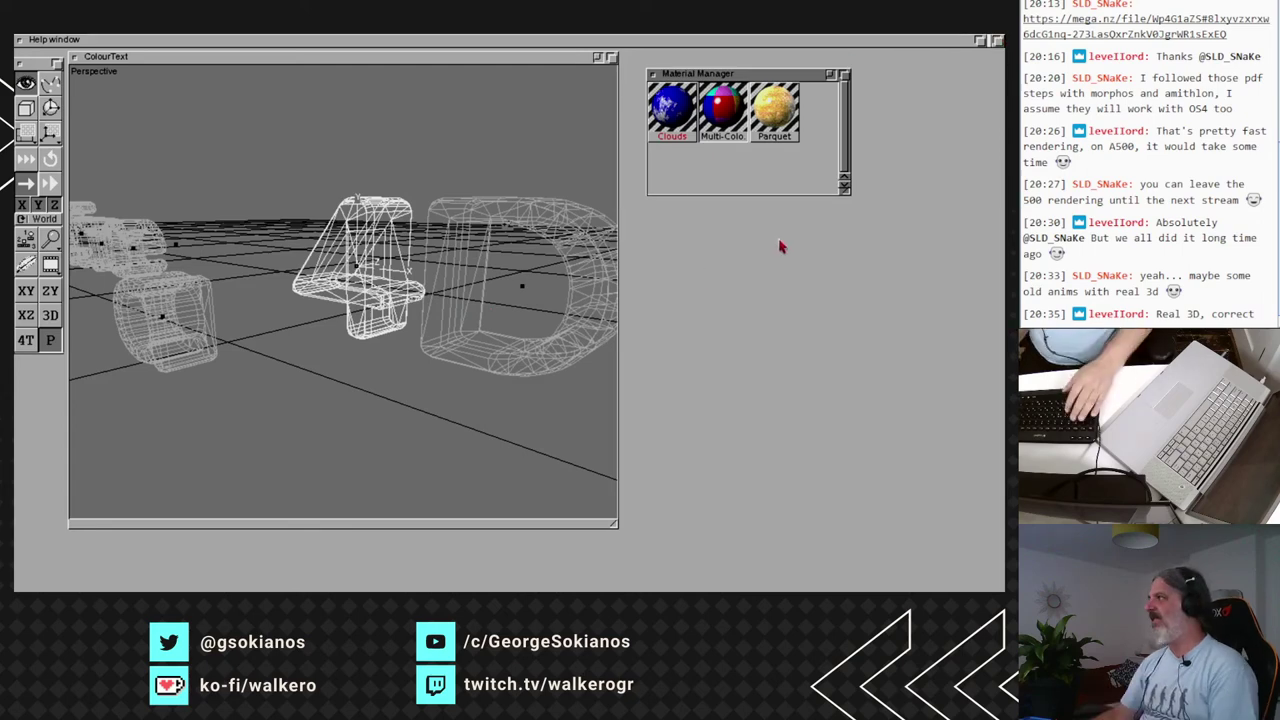
Switch to the Ambient desktop and close the MPlayer and ModePro drawer windows.
{"action": "key", "text": "super+r"}
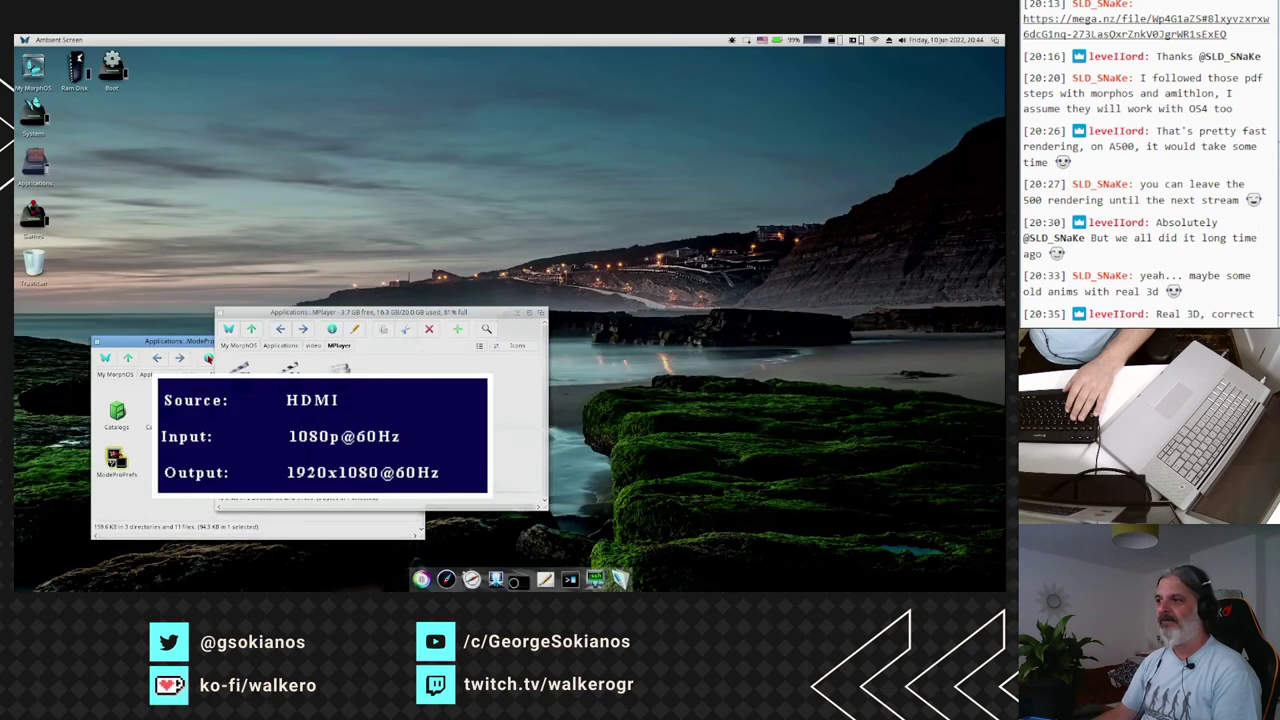
{"action": "left_click_drag", "start_coordinate": [220, 317], "coordinate": [208, 197]}
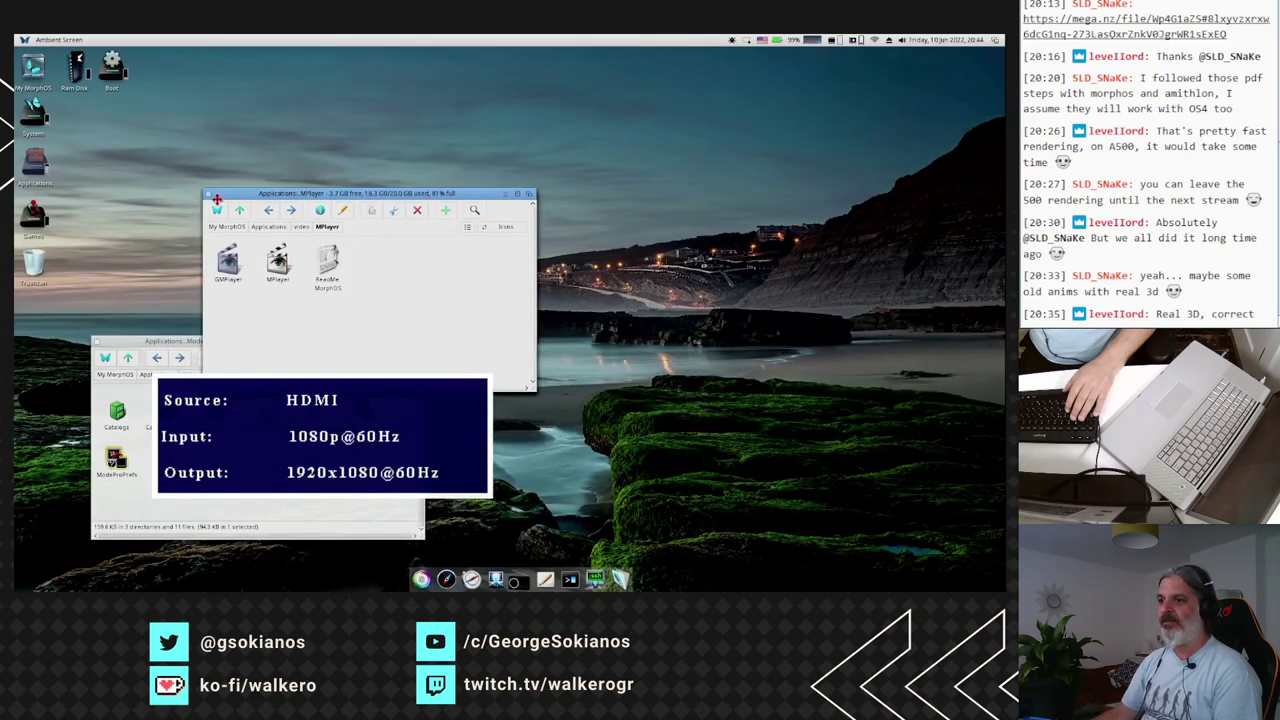
{"action": "left_click", "coordinate": [208, 194]}
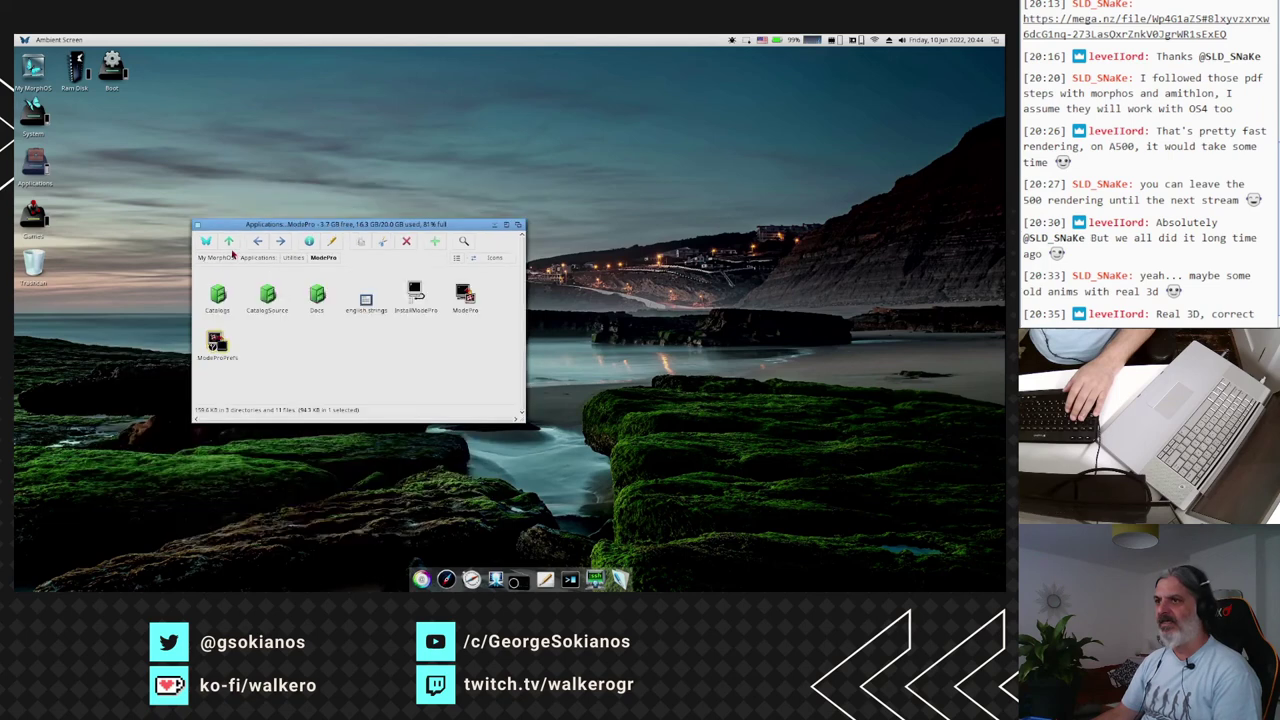
{"action": "left_click", "coordinate": [193, 224]}
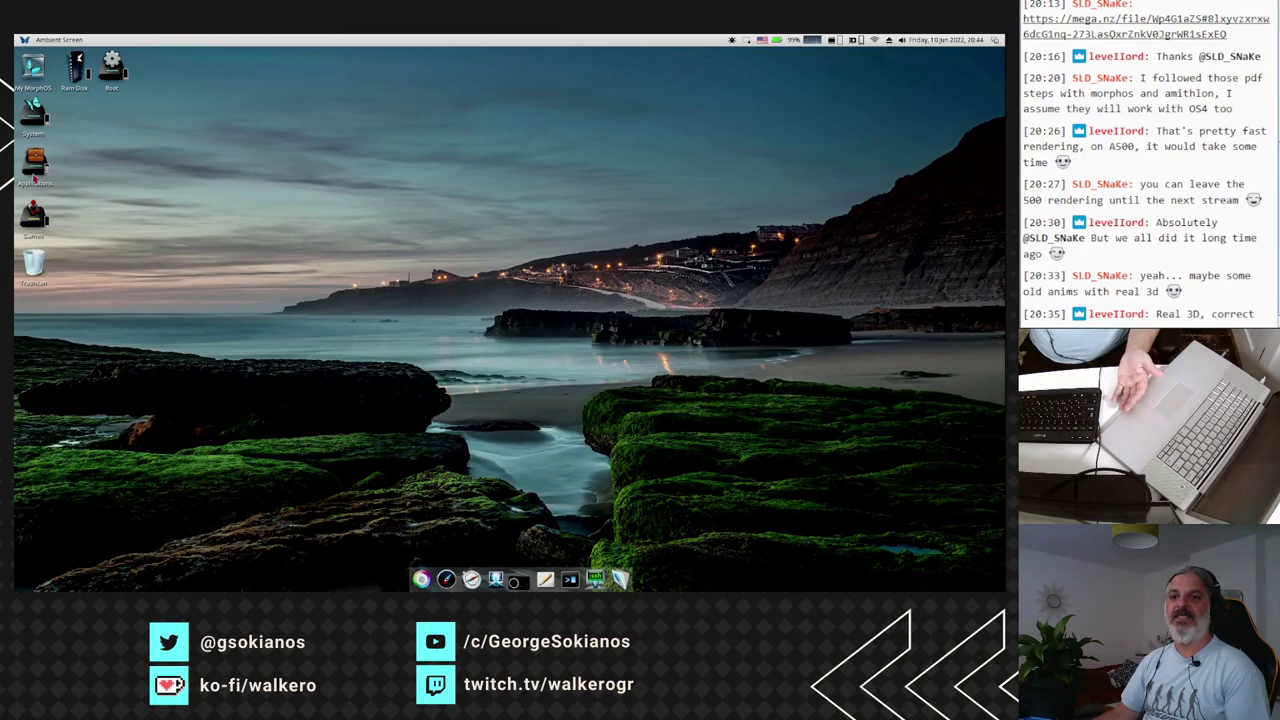
{"action": "mouse_move", "coordinate": [33, 178]}
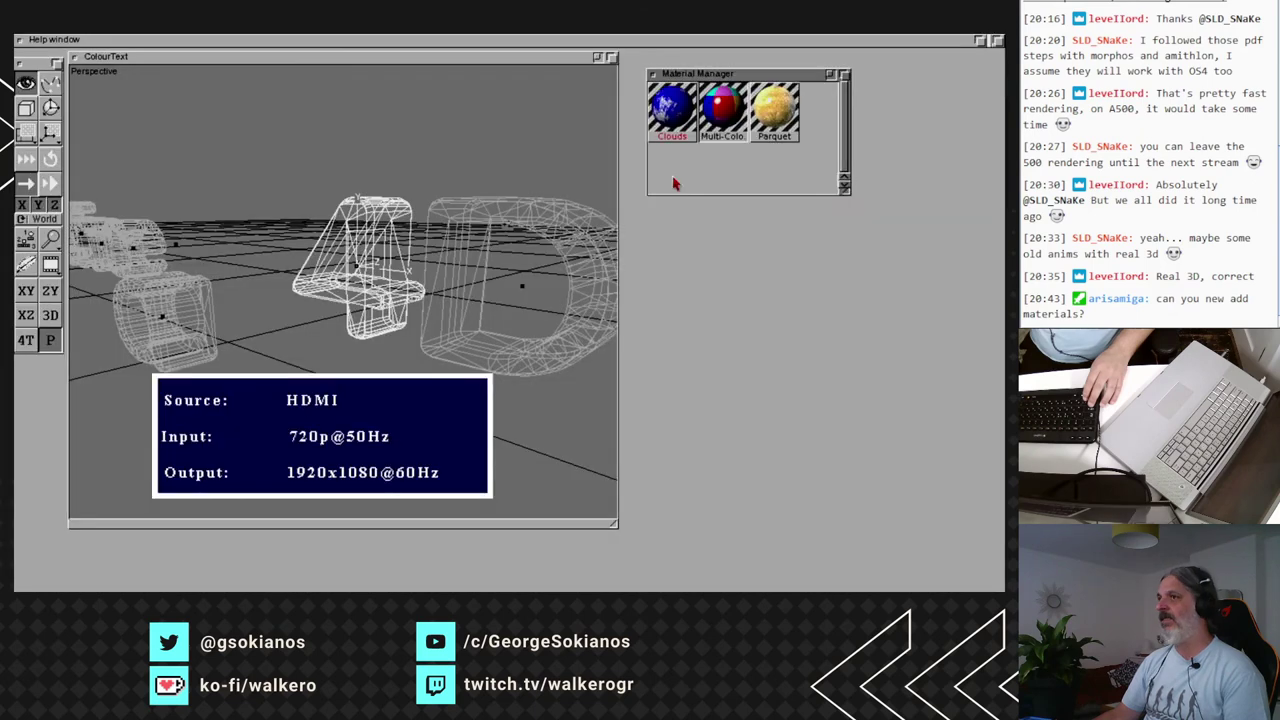
Return to Cinema4D, create a new material and enlarge the Material Manager to fit all the materials.
{"action": "right_click", "coordinate": [207, 40]}
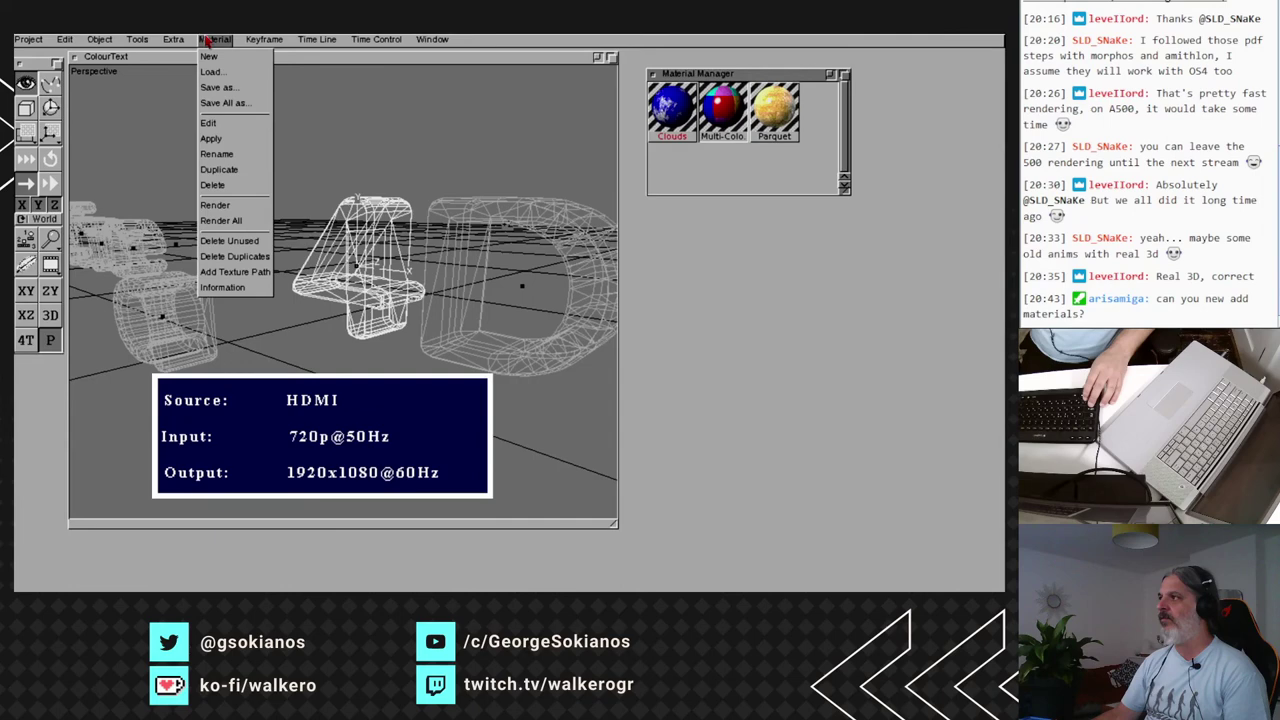
{"action": "left_click", "coordinate": [208, 56]}
{"action": "left_click_drag", "start_coordinate": [845, 190], "coordinate": [853, 222]}
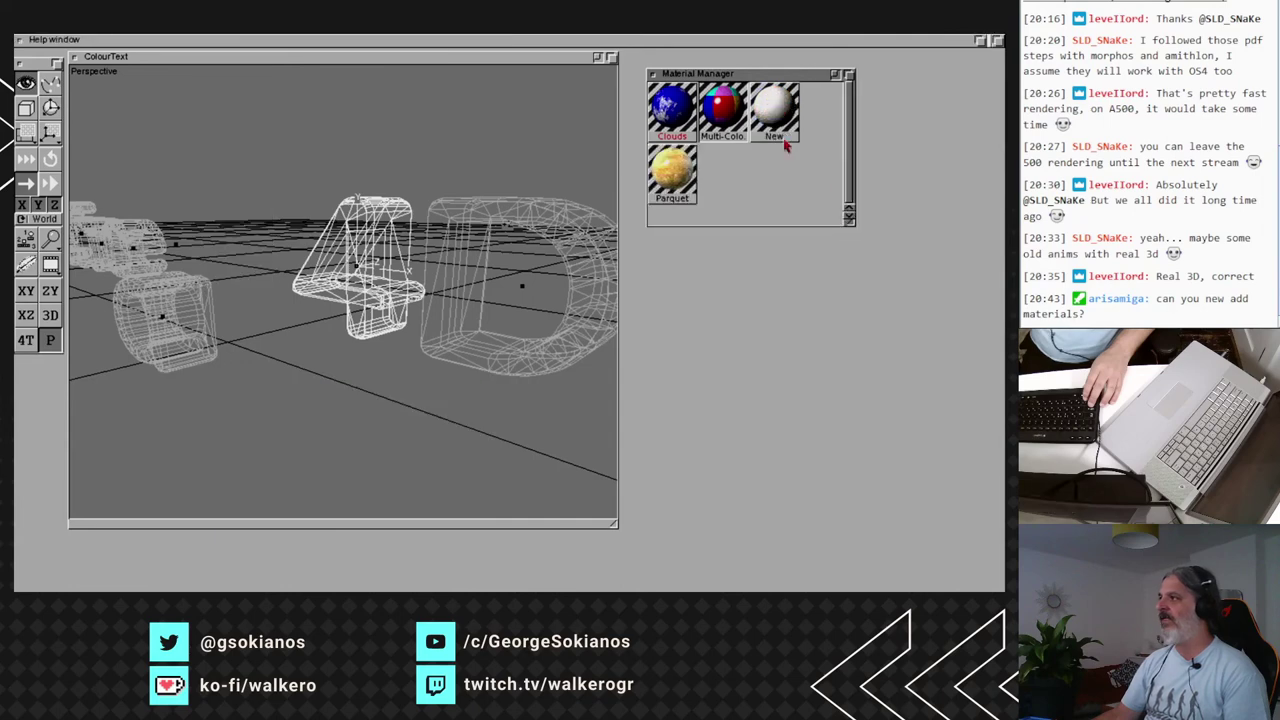
Colour the new material red by setting its green and blue values to 0%.
{"action": "double_click", "coordinate": [780, 130]}
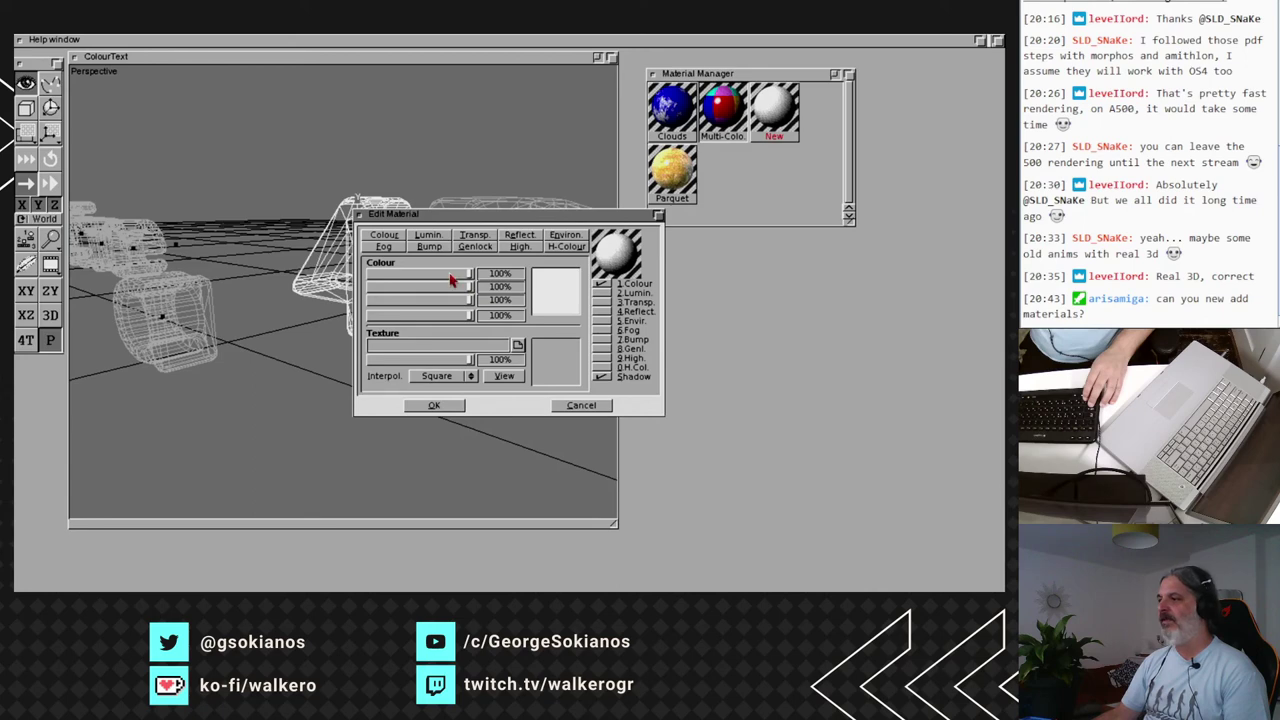
{"action": "left_click_drag", "start_coordinate": [473, 290], "coordinate": [371, 288]}
{"action": "left_click_drag", "start_coordinate": [469, 300], "coordinate": [371, 300]}
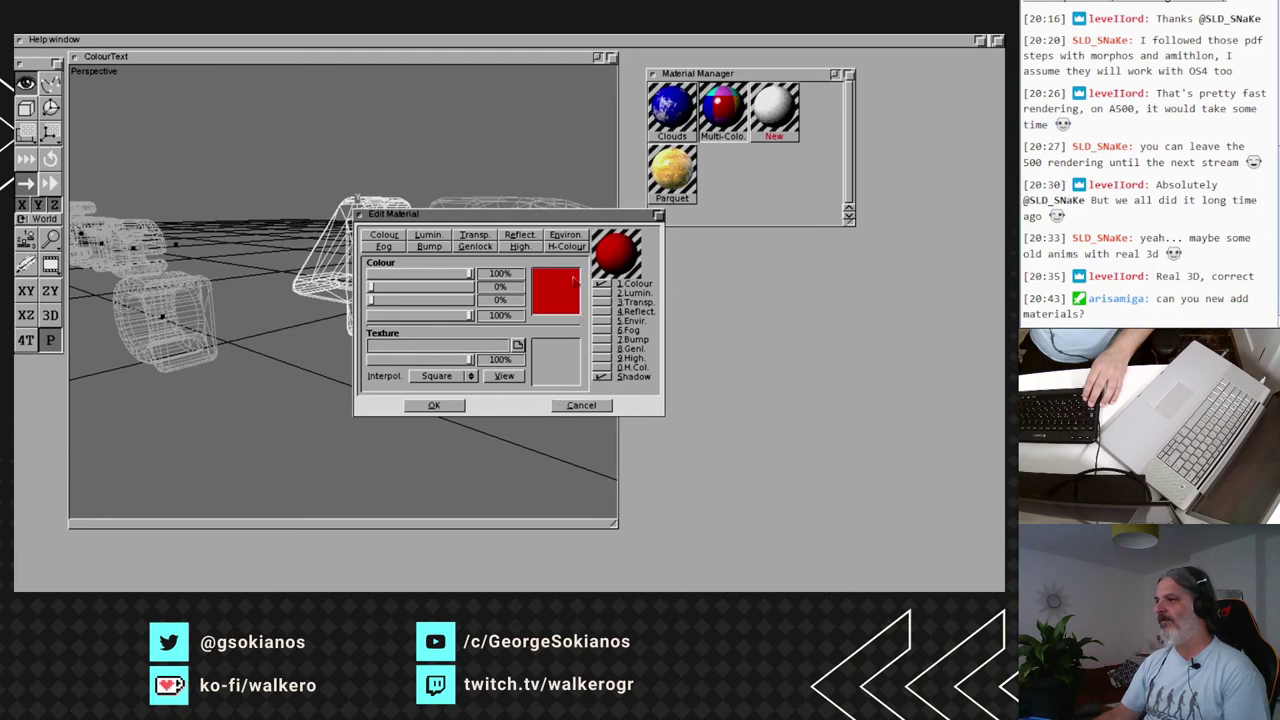
Enable the red material's highlight at 29% width, try the Metal highlight mode, and accept the material.
{"action": "left_click", "coordinate": [520, 247]}
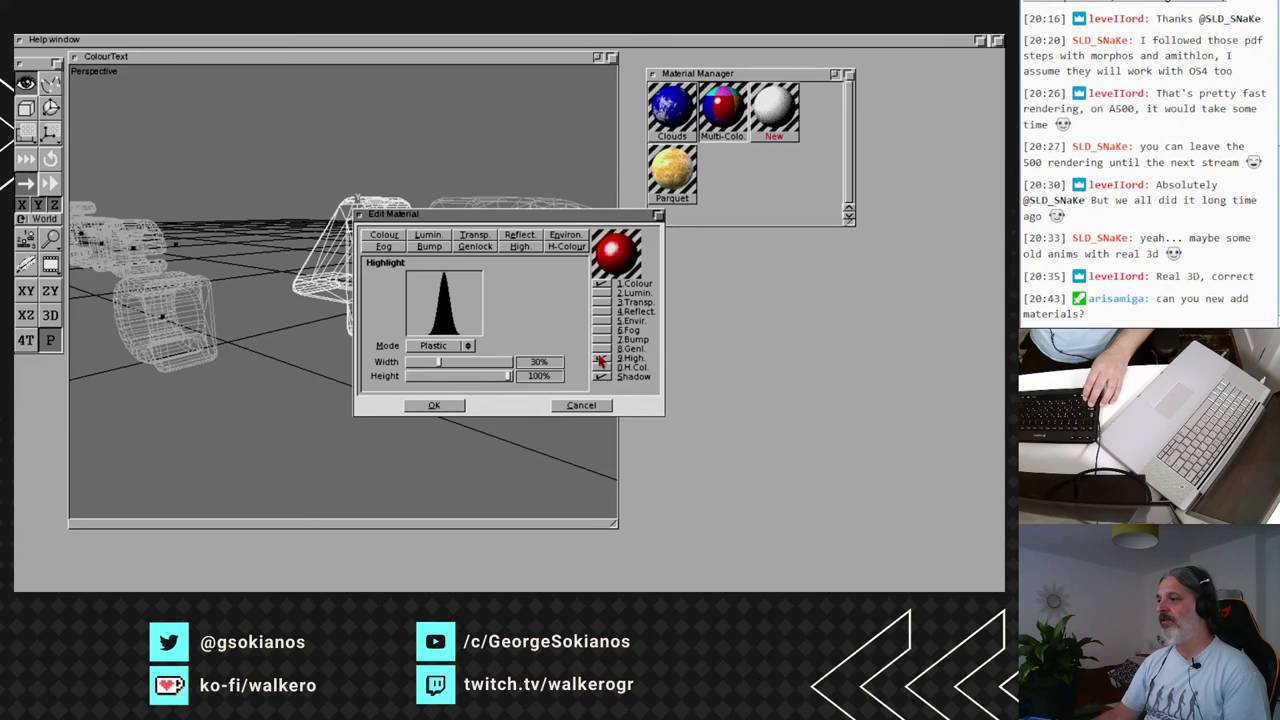
{"action": "left_click_drag", "start_coordinate": [443, 363], "coordinate": [438, 364]}
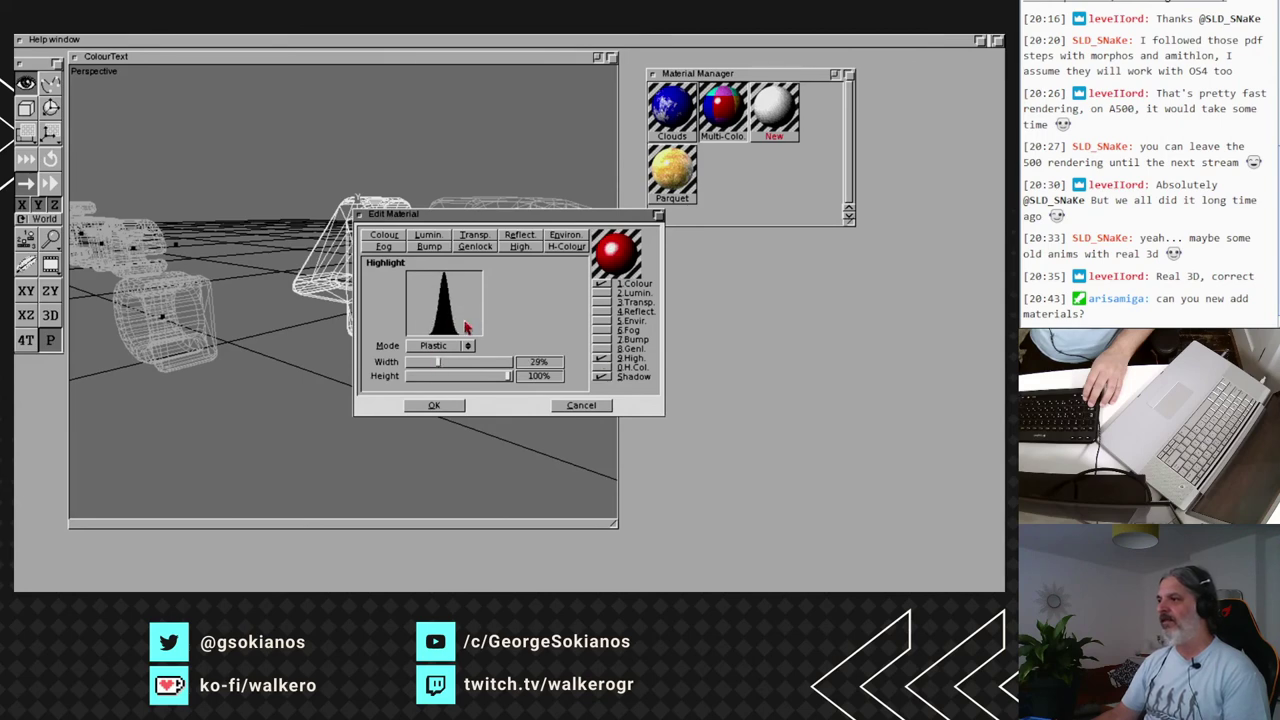
{"action": "left_click", "coordinate": [450, 346]}
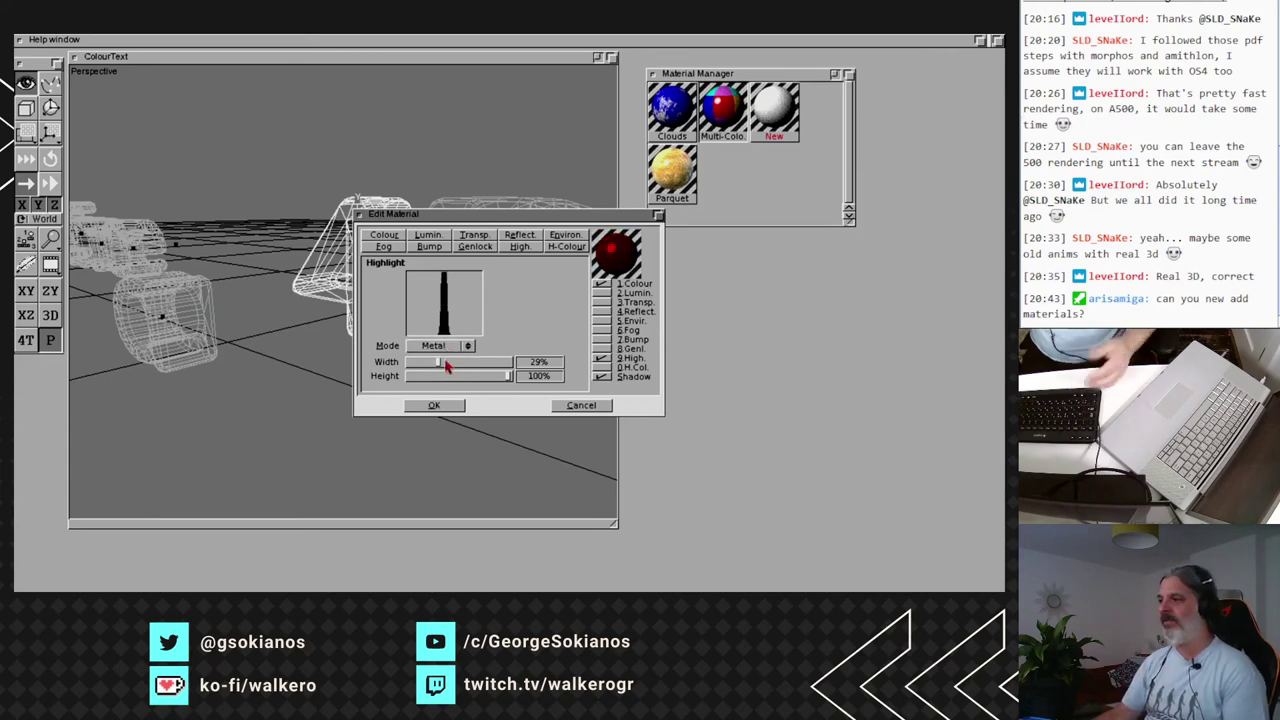
{"action": "left_click", "coordinate": [445, 347]}
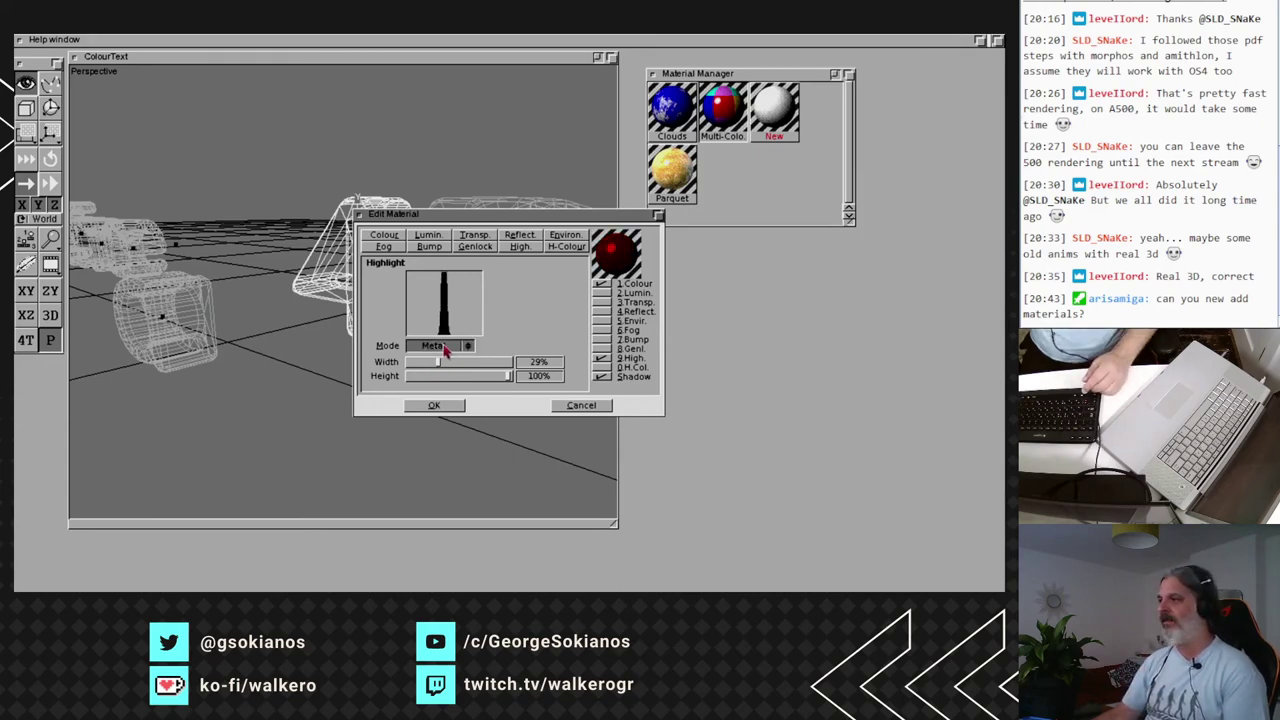
{"action": "left_click", "coordinate": [450, 406]}
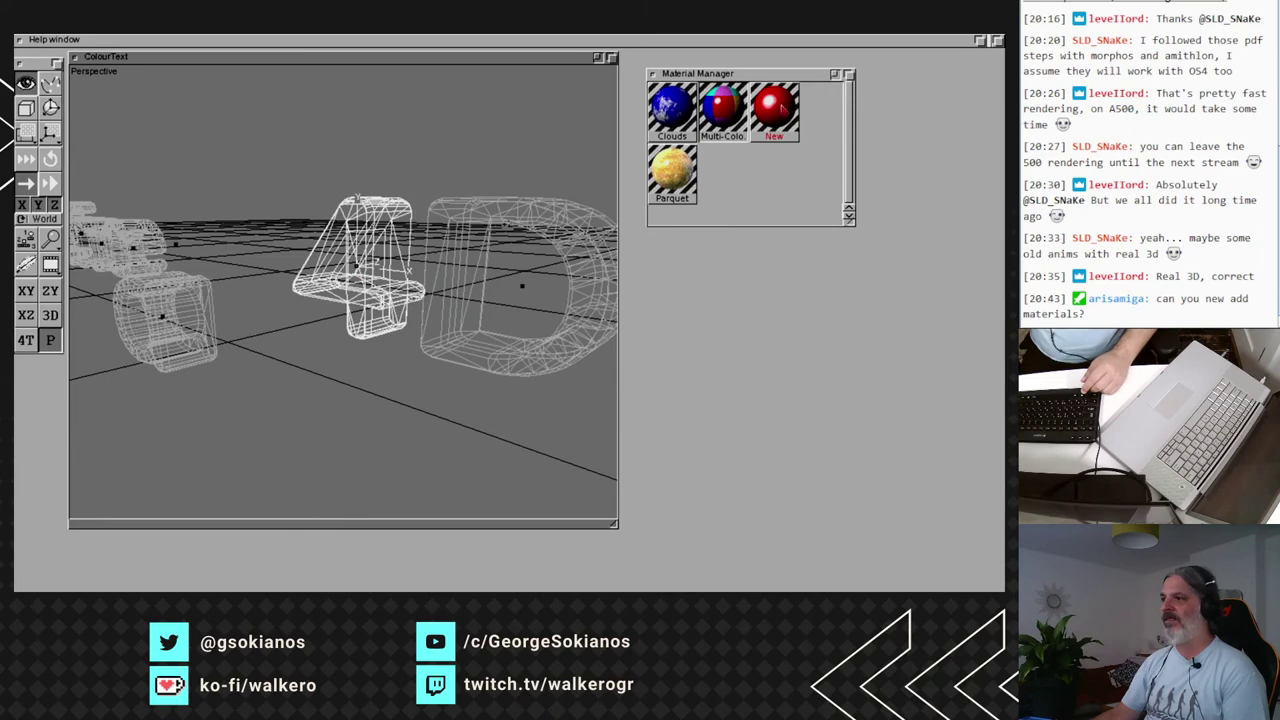
Assign the material called New to the selected number 4 object through Material Selection.
{"action": "right_click", "coordinate": [112, 42]}
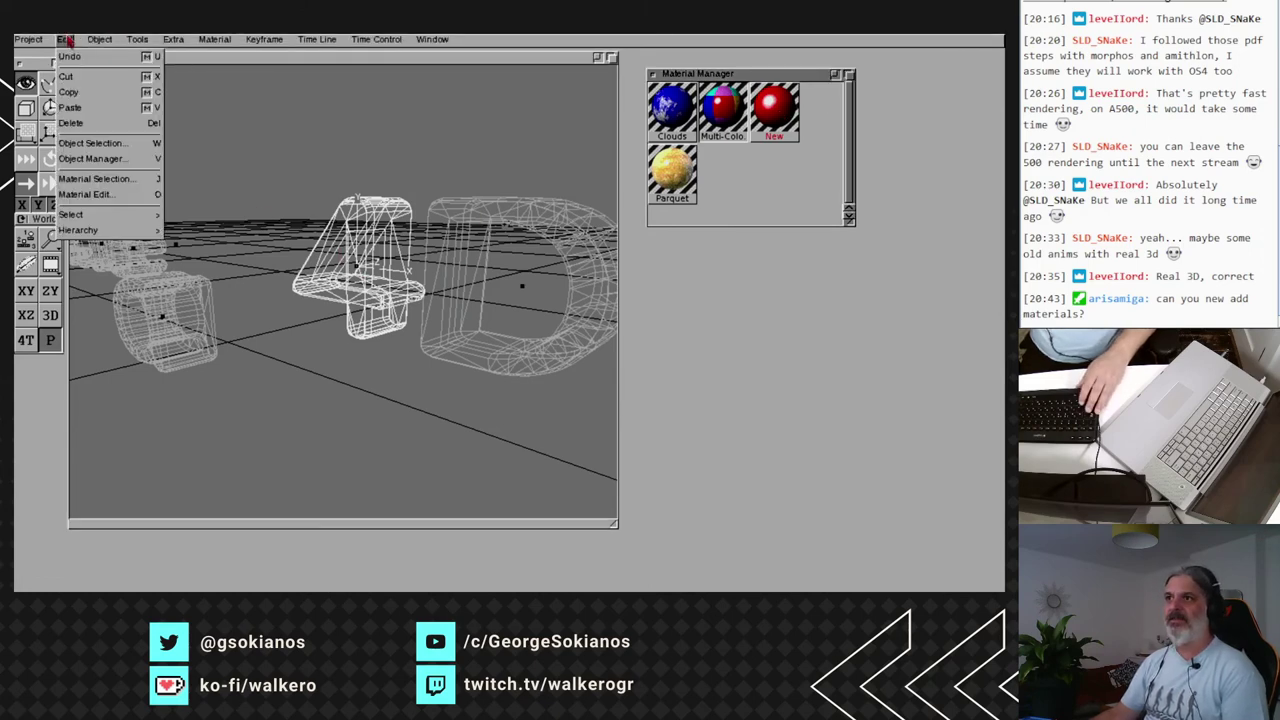
{"action": "right_click", "coordinate": [94, 178]}
{"action": "left_click", "coordinate": [477, 283]}
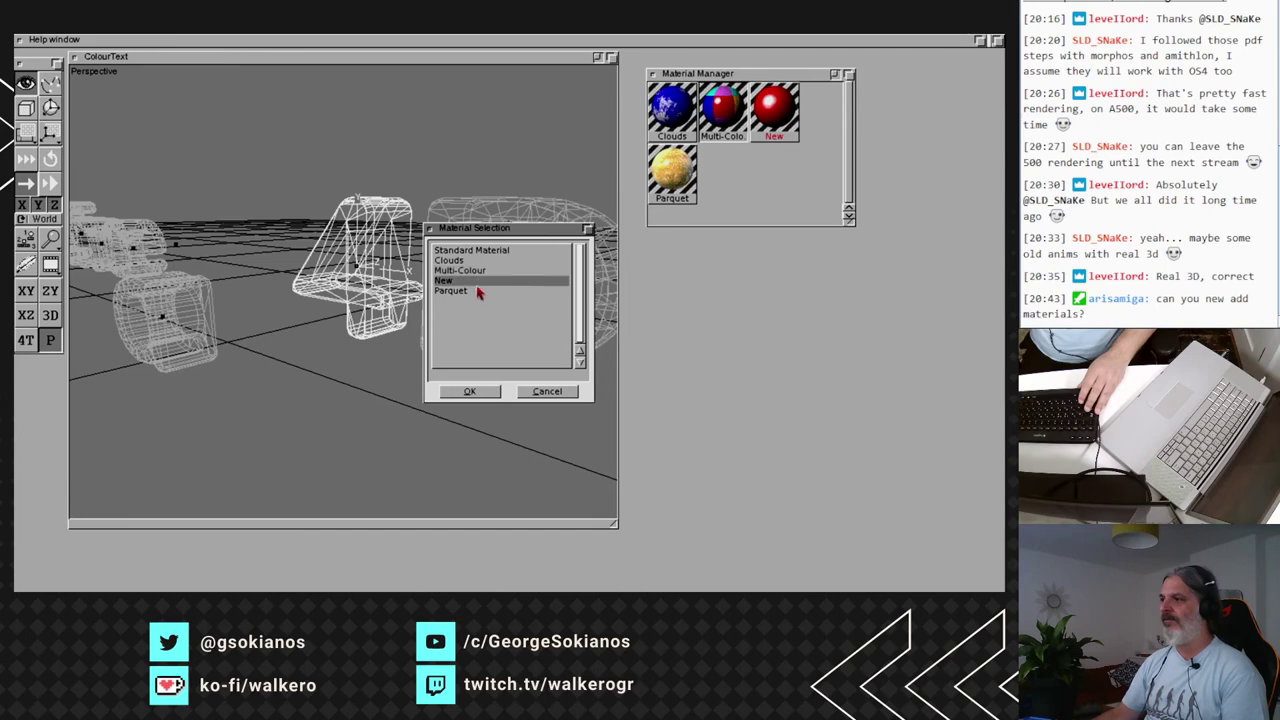
{"action": "left_click", "coordinate": [486, 394]}
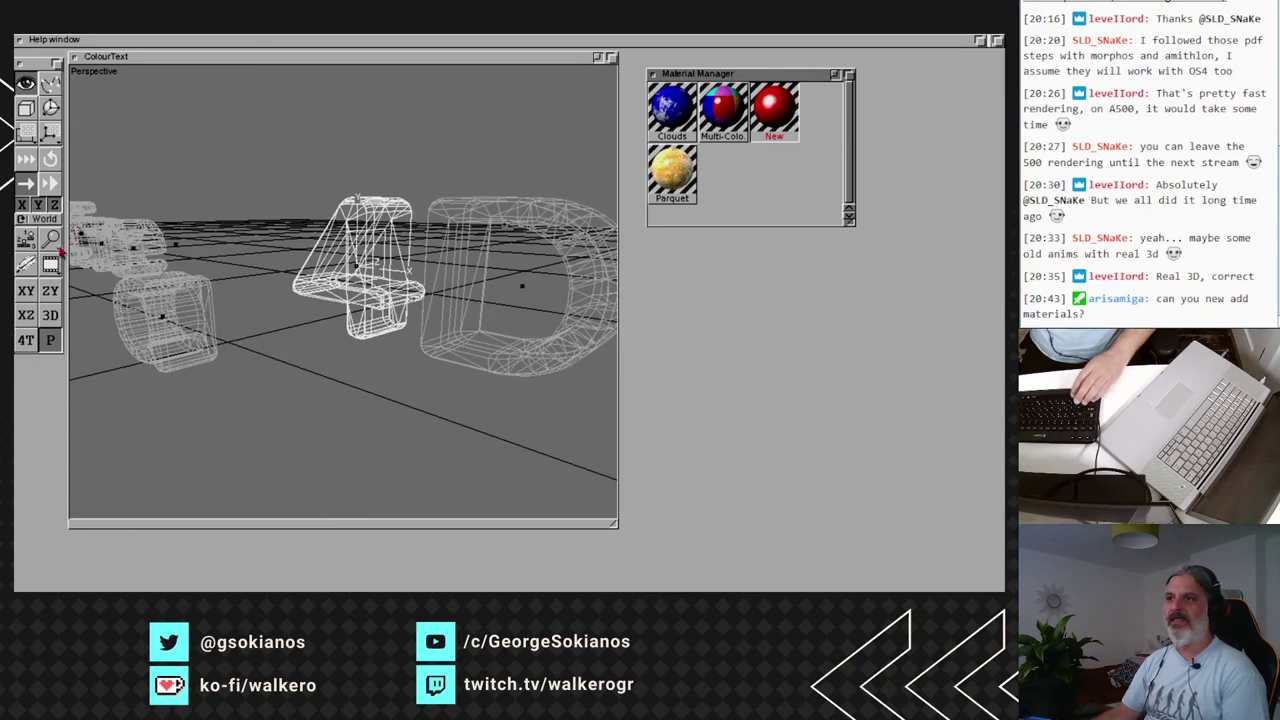
Raytrace the perspective view at 640 × 480, close the rendered picture and select the material called New.
{"action": "mouse_move", "coordinate": [50, 314]}
{"action": "left_mouse_down"}
{"action": "mouse_move", "coordinate": [50, 300]}
{"action": "mouse_move", "coordinate": [56, 314]}
{"action": "left_mouse_up"}
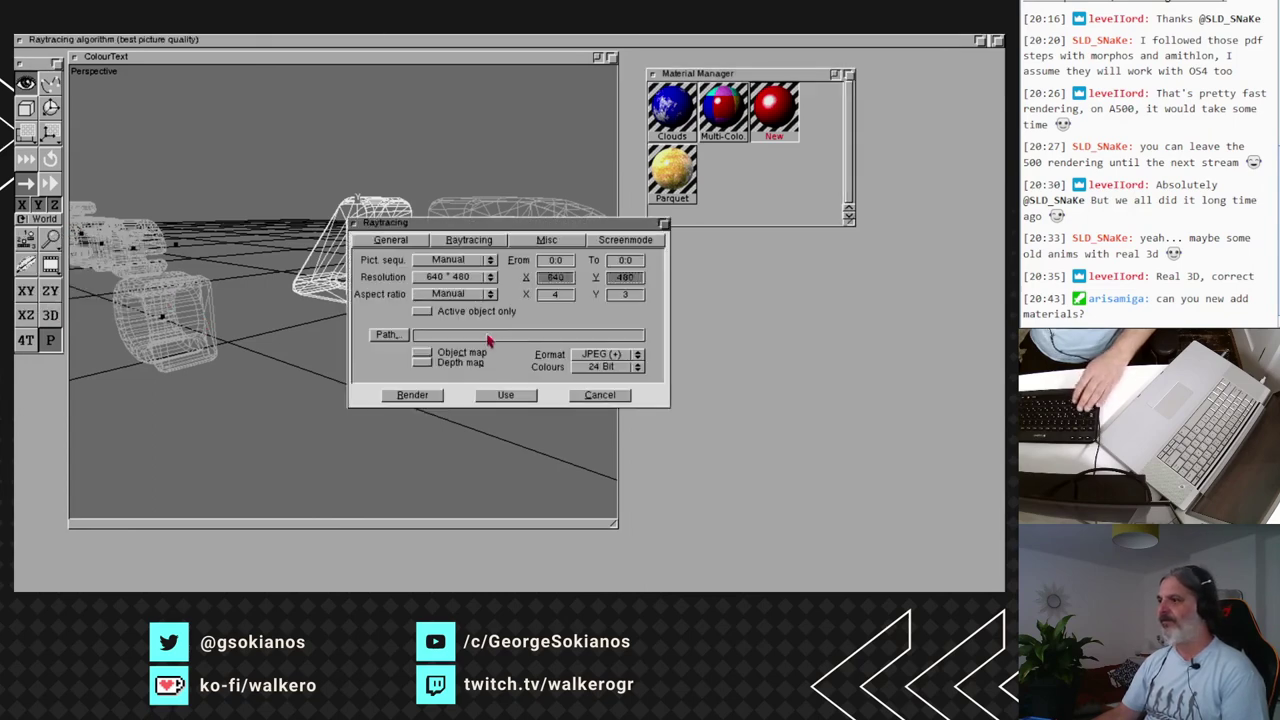
{"action": "left_click", "coordinate": [418, 396]}
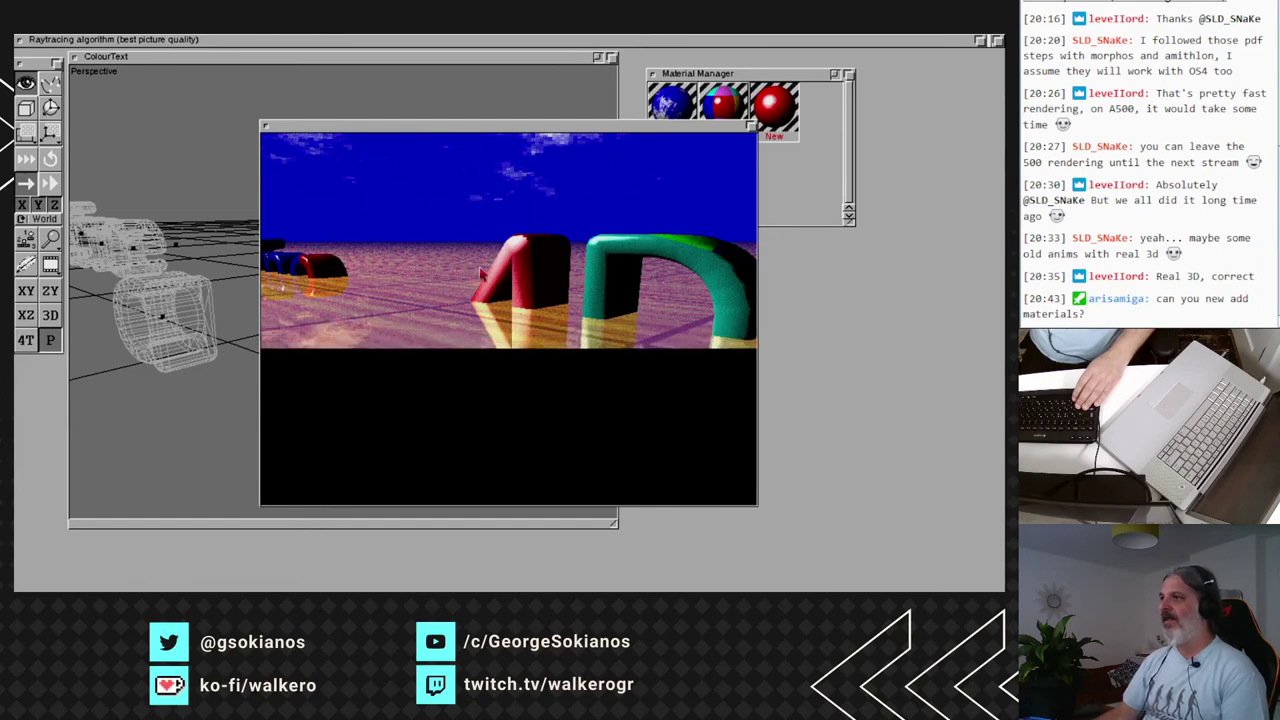
{"action": "left_click", "coordinate": [265, 128]}
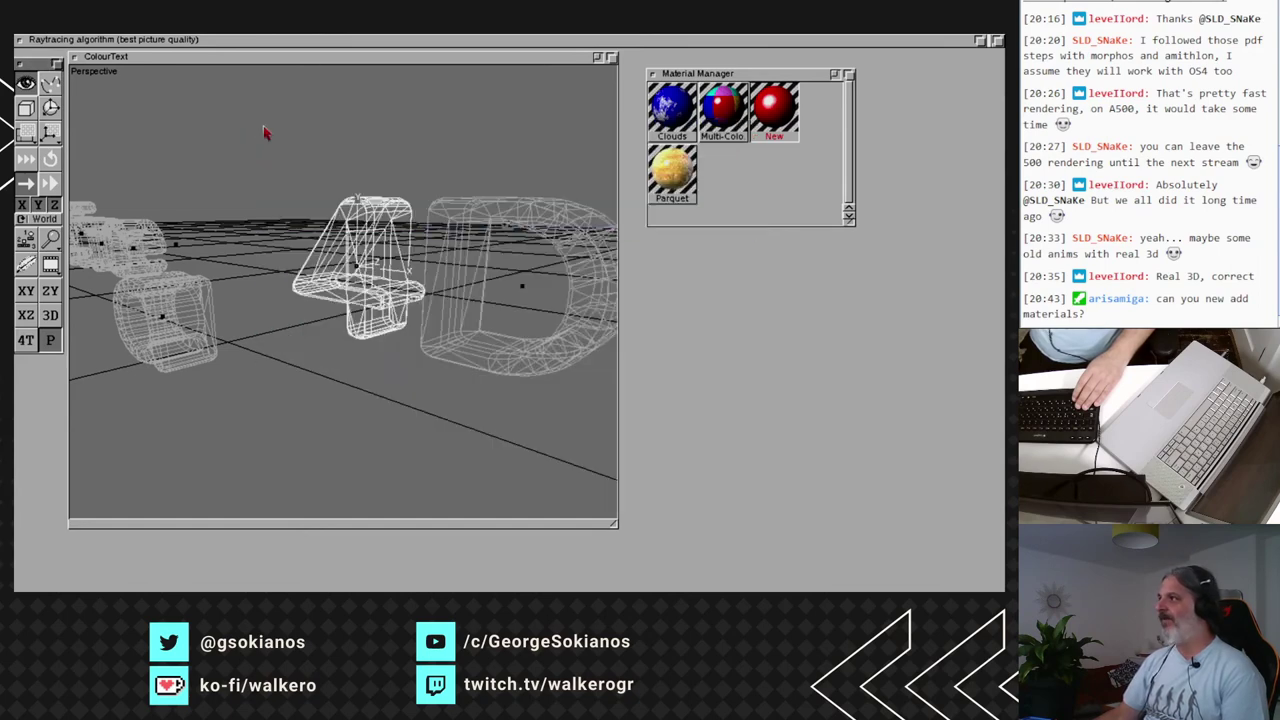
{"action": "left_click", "coordinate": [778, 143]}
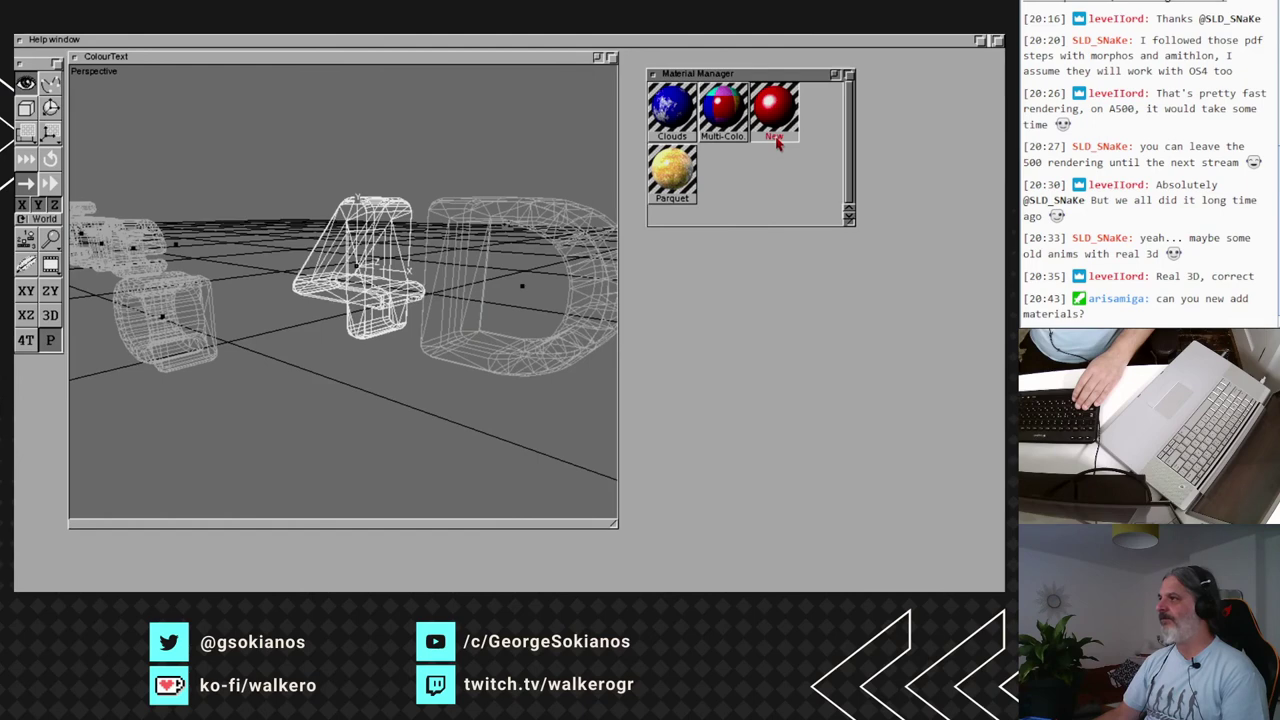
Rename the selected red material from New to PlasticRed.
{"action": "right_click", "coordinate": [295, 52]}
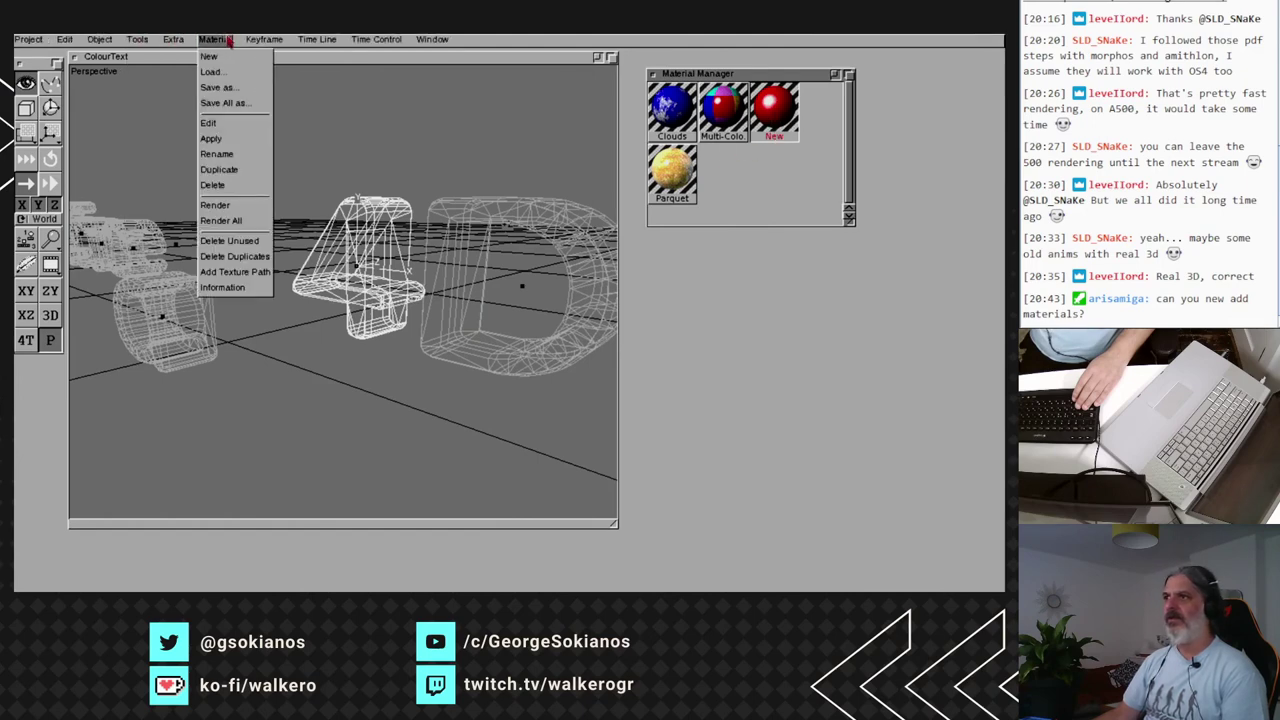
{"action": "right_click", "coordinate": [220, 156]}
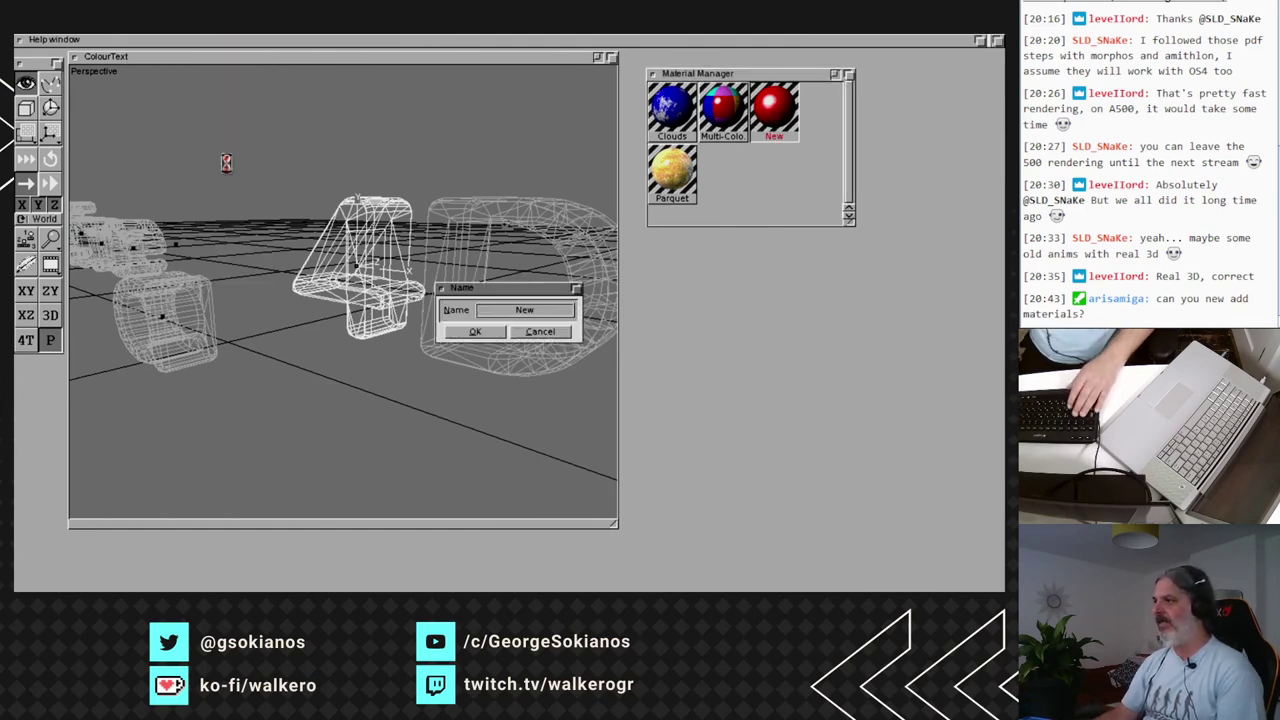
{"action": "left_click", "coordinate": [548, 314]}
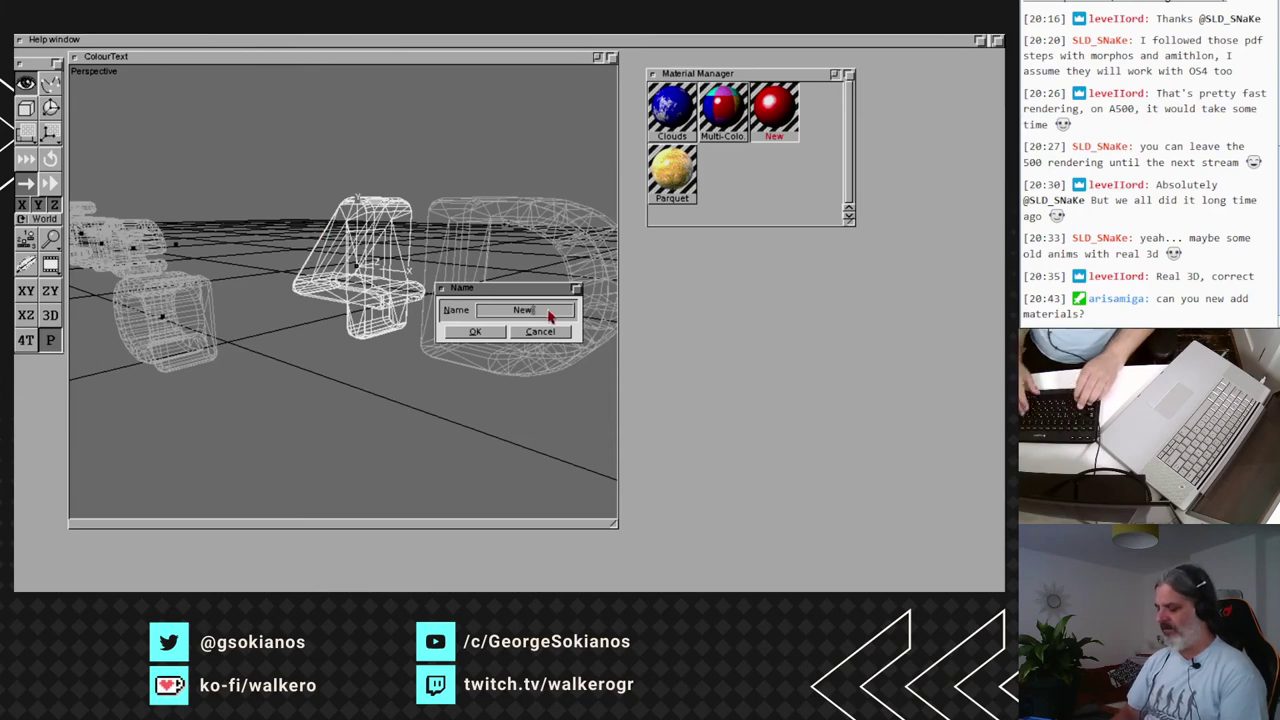
{"action": "key", "text": "BackSpace"}
{"action": "key", "text": "BackSpace"}
{"action": "key", "text": "BackSpace"}
{"action": "type", "text": "PlasticRed"}
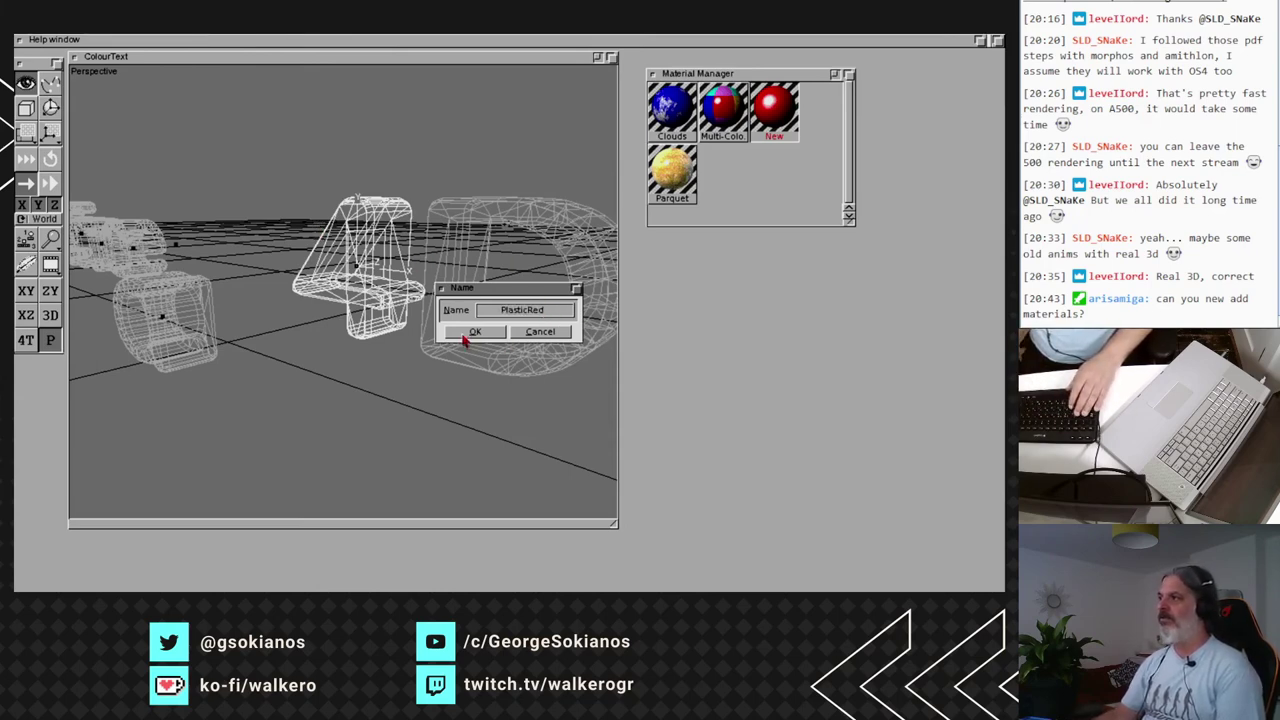
{"action": "left_click", "coordinate": [470, 333]}
{"action": "right_click", "coordinate": [206, 40]}
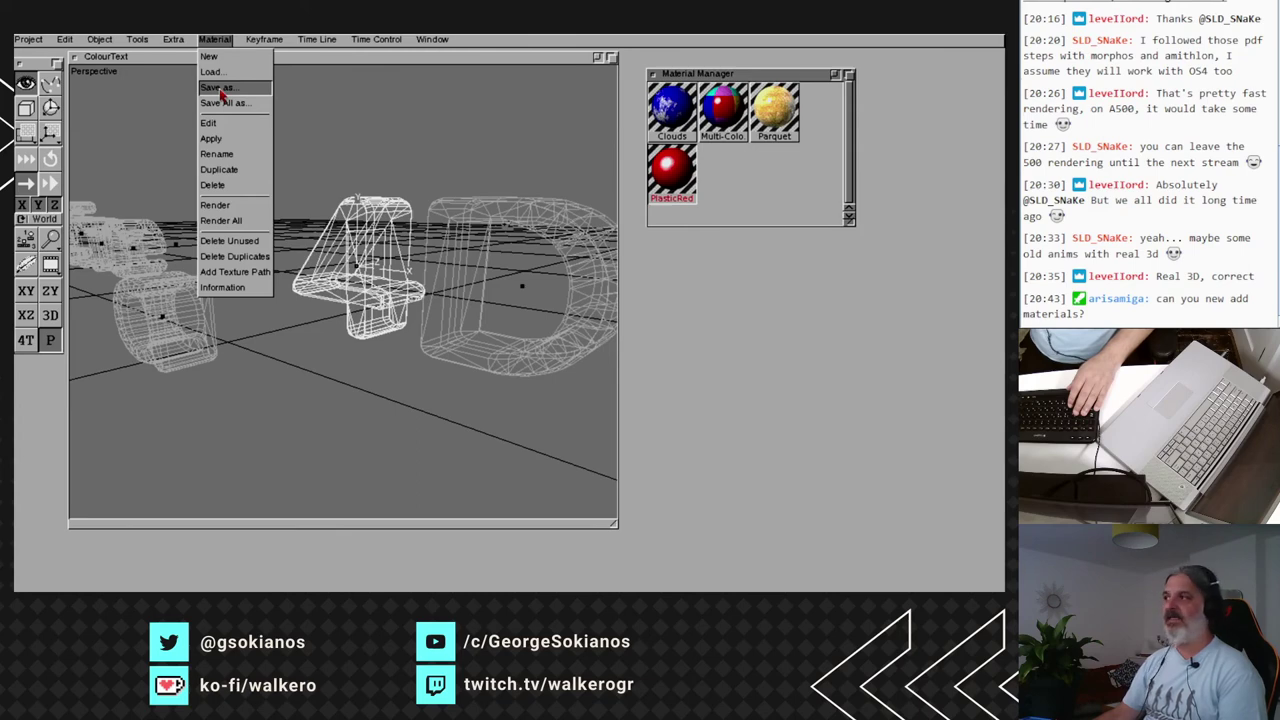
{"action": "right_click", "coordinate": [741, 338]}
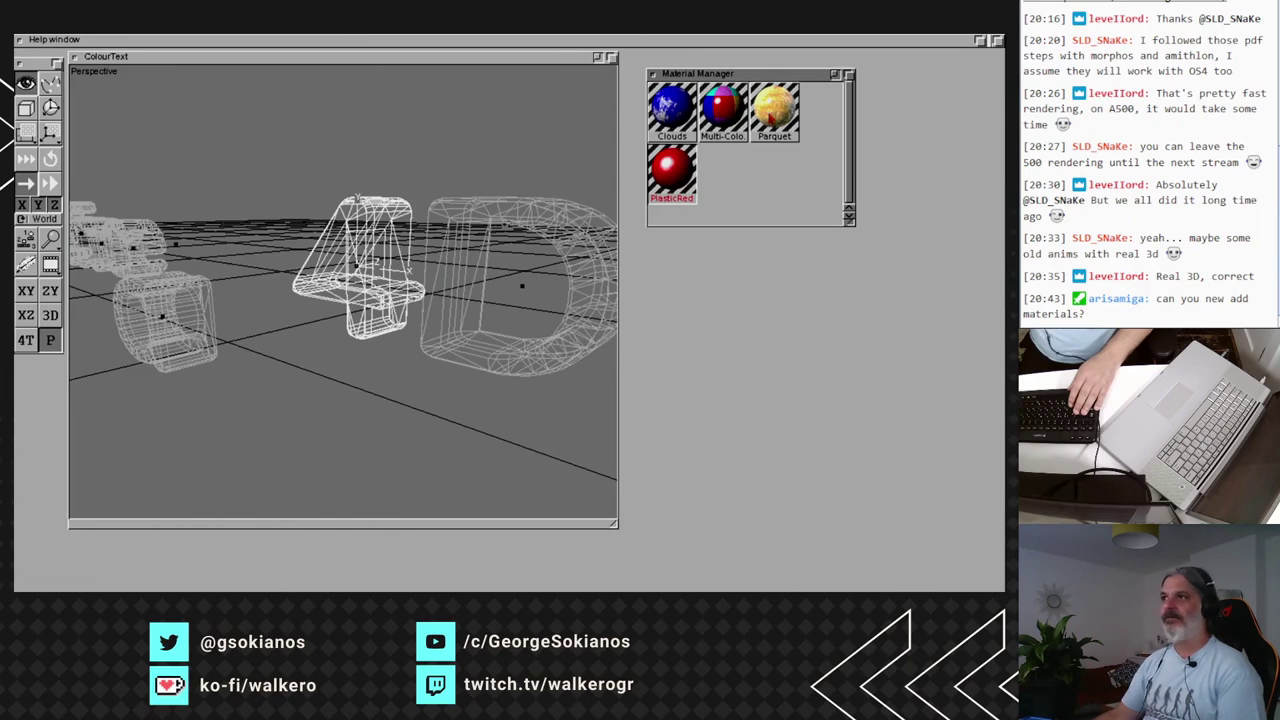
{"action": "right_click", "coordinate": [216, 40]}
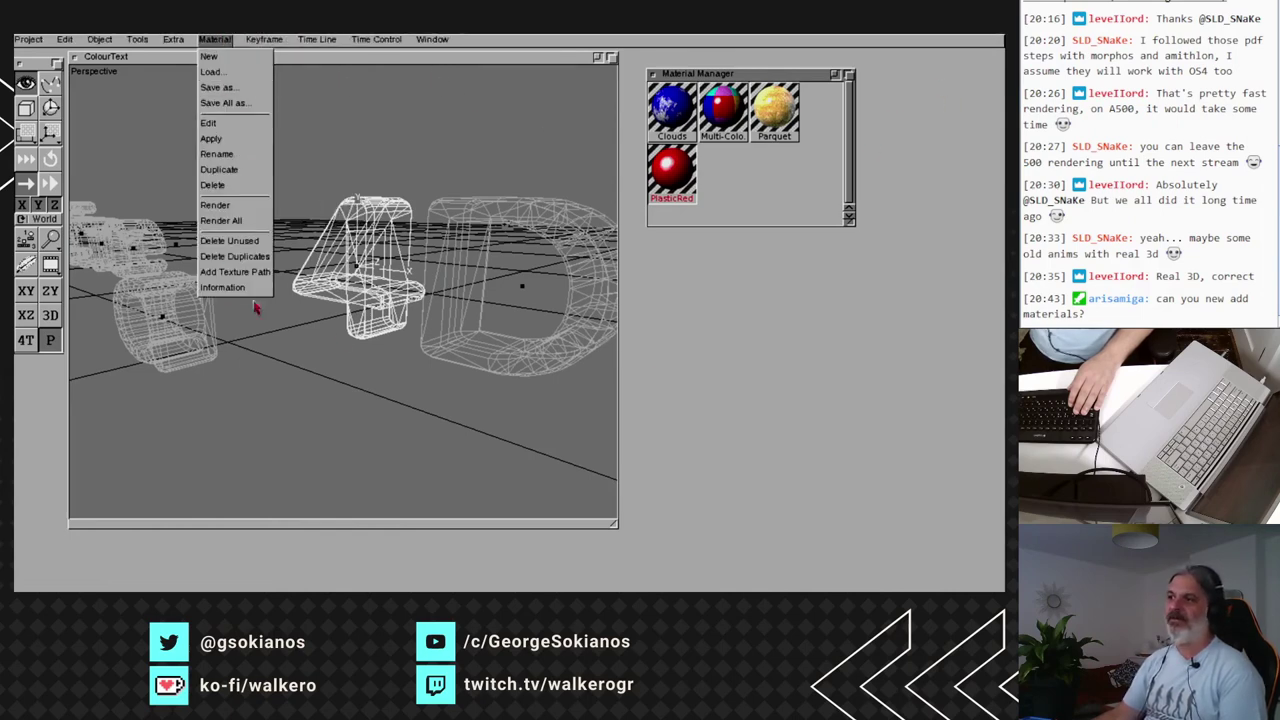
{"action": "right_click", "coordinate": [765, 317]}
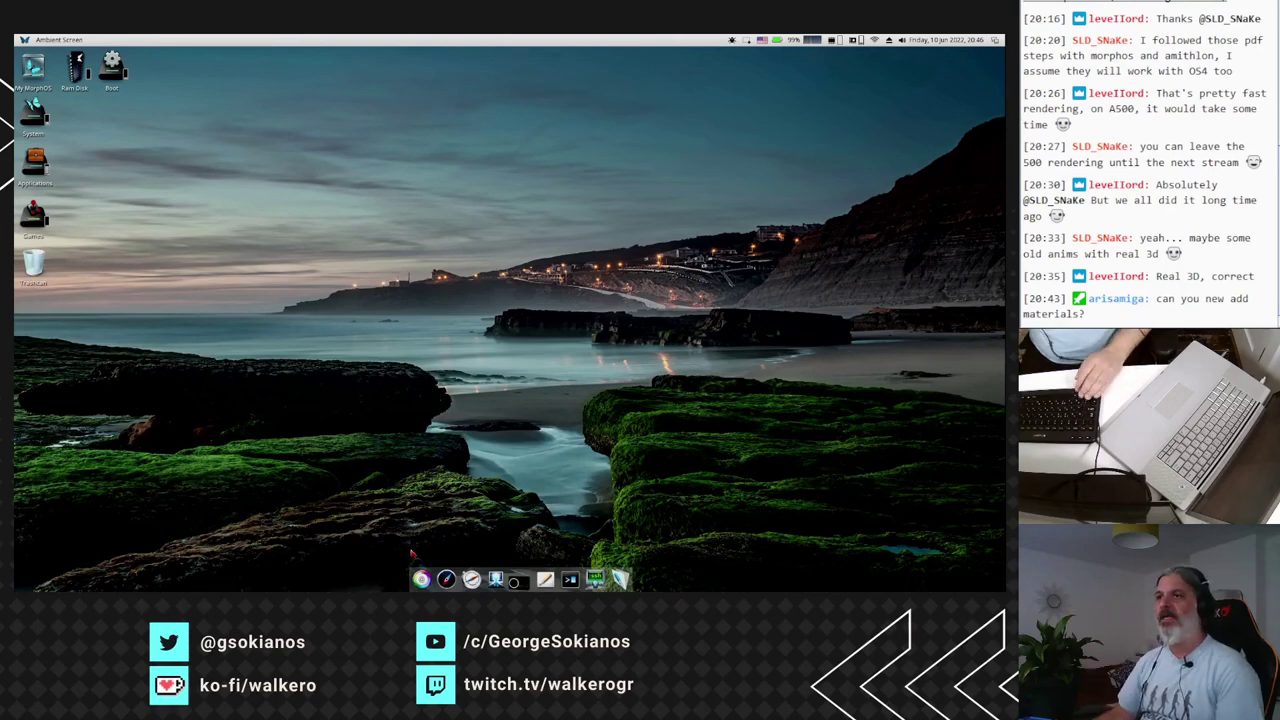
Switch to the Ambient desktop and open the Applications drawer.
{"action": "double_click", "coordinate": [25, 171]}
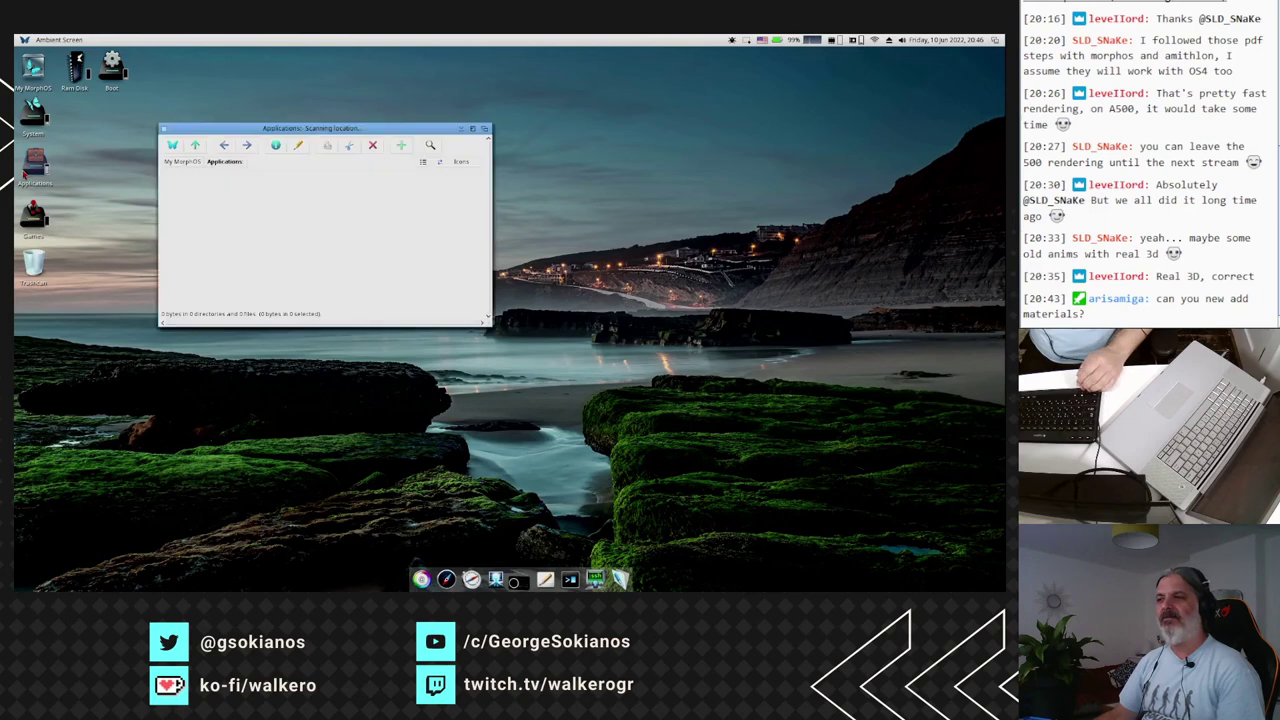